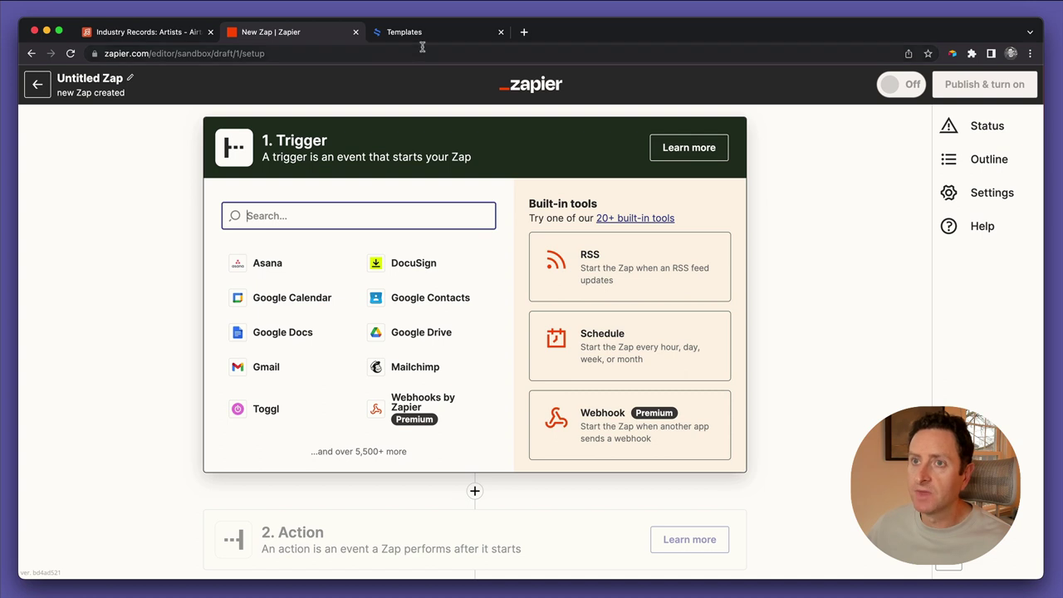
# Switch from the untitled Zap to the eSignatures.io contract templates page
pyautogui.click(420, 34)
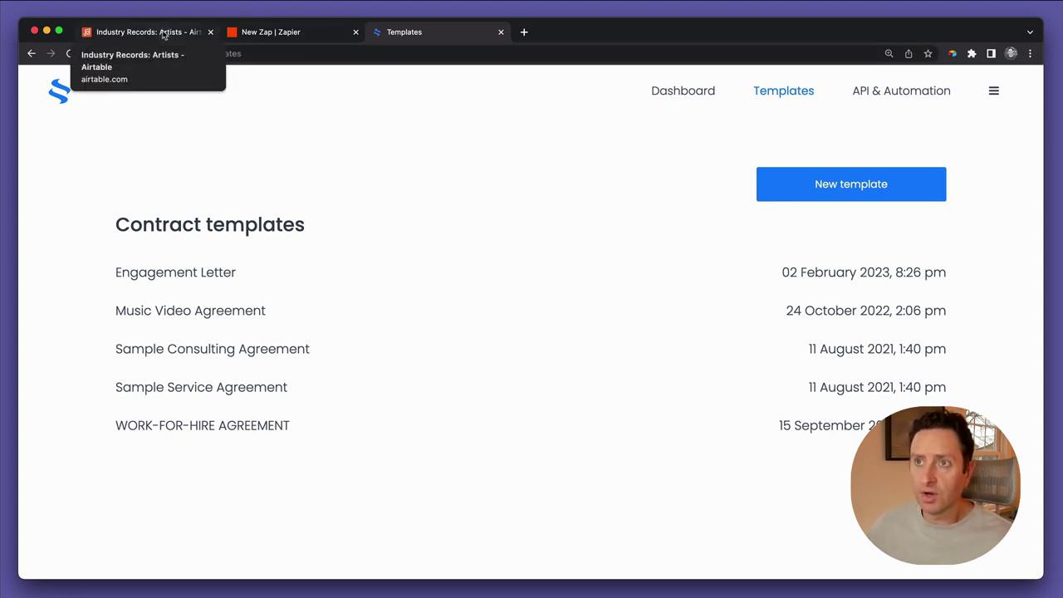
# Move between the Zapier and Templates pages, then settle on the Industry Records base's Artists table
pyautogui.click(295, 35)
pyautogui.click(410, 36)
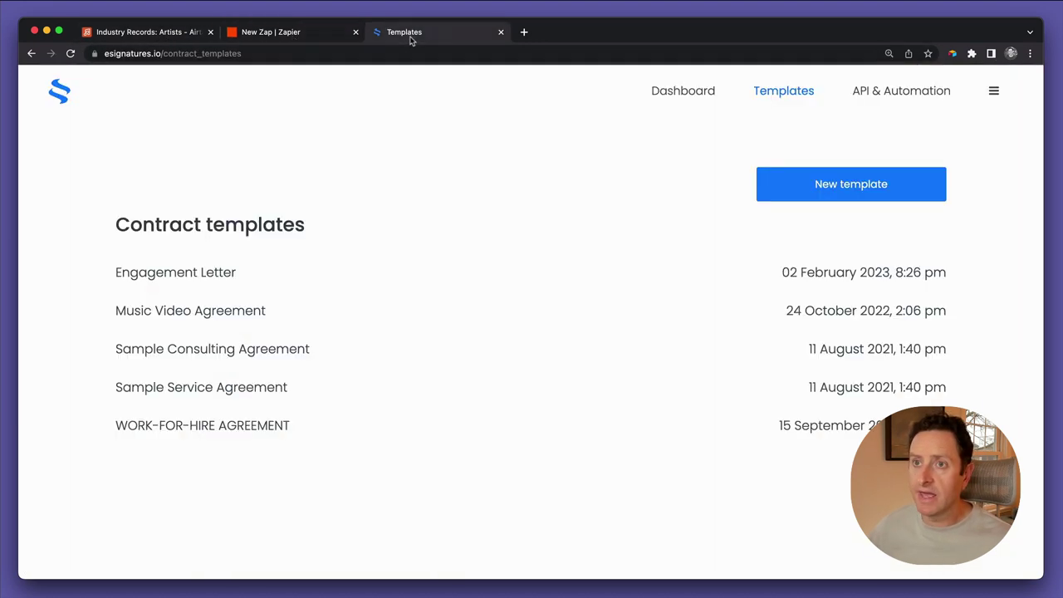
pyautogui.click(141, 36)
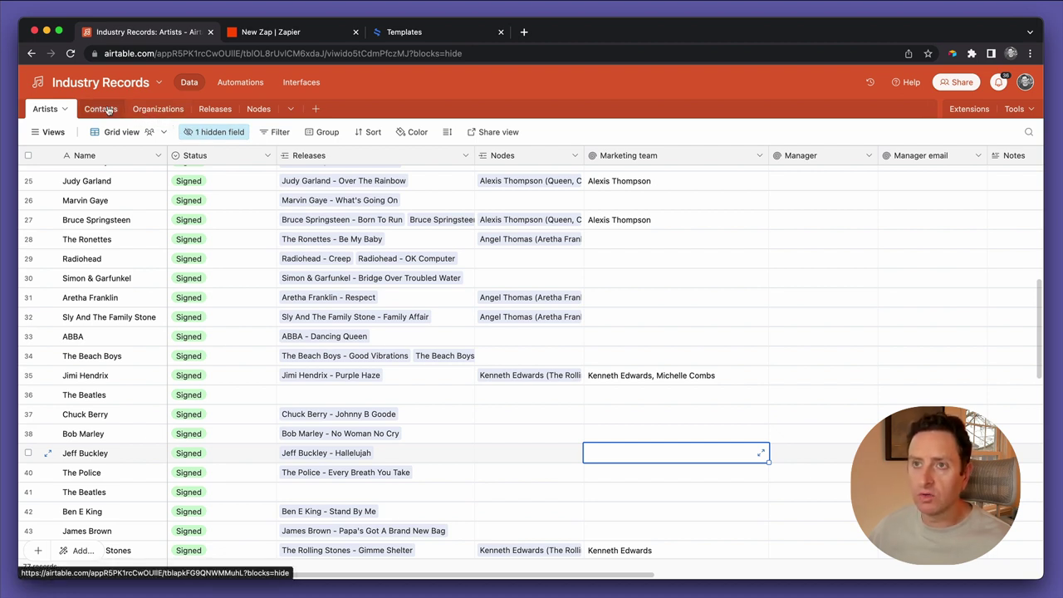
# Go to the Contacts table's Employee Directory grid and append a blank 87th record
pyautogui.click(107, 111)
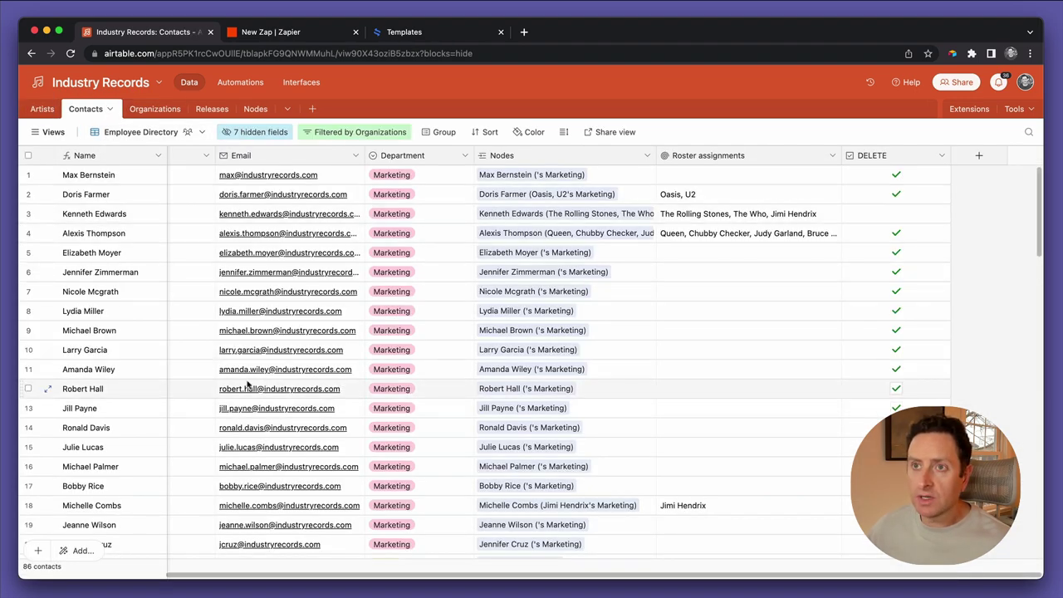
pyautogui.hscroll(-3, 246, 383)
pyautogui.scroll(-15, 246, 384)
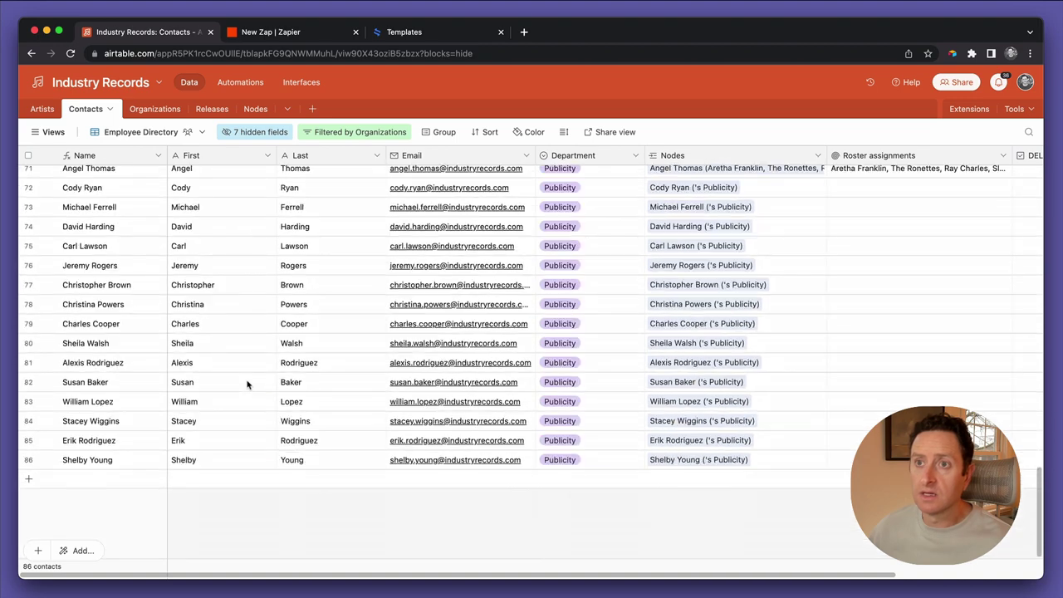
pyautogui.click(222, 480)
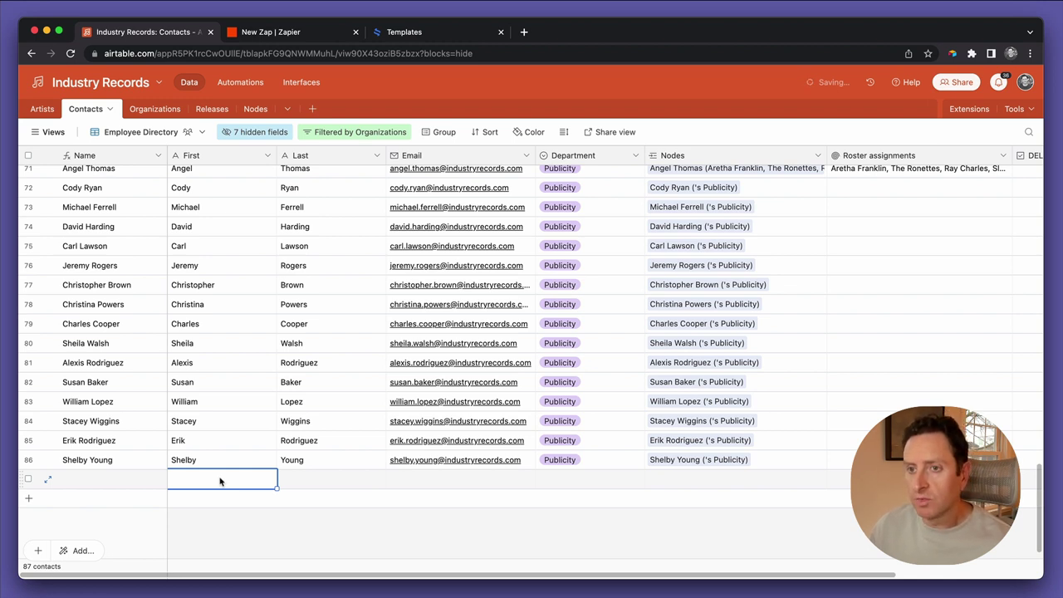
# Fill the new record's First Name, Last Name and Email cells, fixing typos along the way
pyautogui.write('Steven')
pyautogui.press('Tab')
pyautogui.write('Spei')
pyautogui.press('BackSpace')
pyautogui.press('BackSpace')
pyautogui.write('ielberg')
pyautogui.press('Tab')
pyautogui.write('ste')
pyautogui.press('BackSpace')
pyautogui.press('BackSpace')
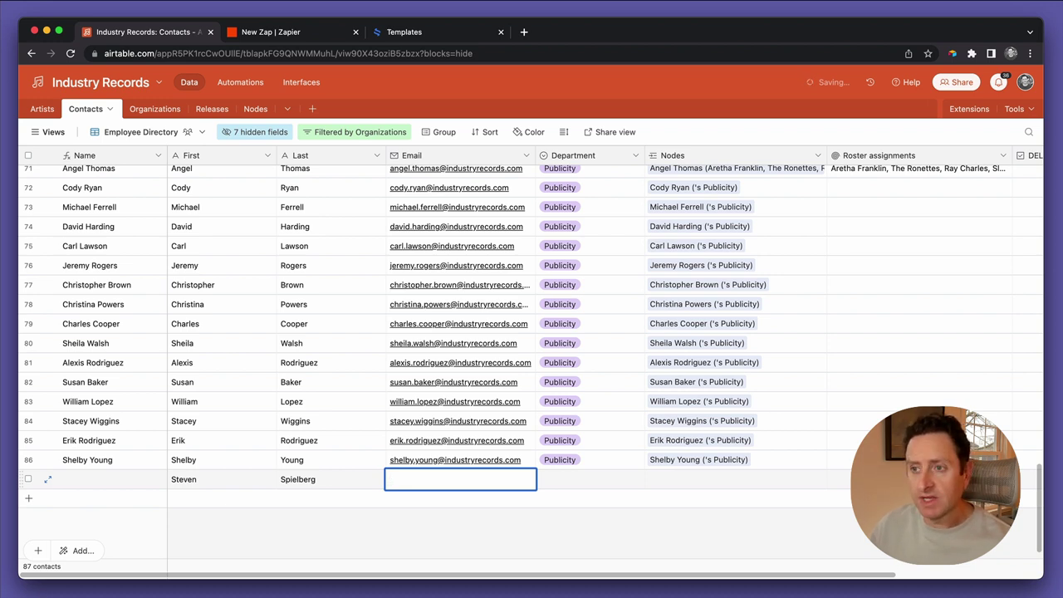
pyautogui.press('Tab')
pyautogui.press('Return')
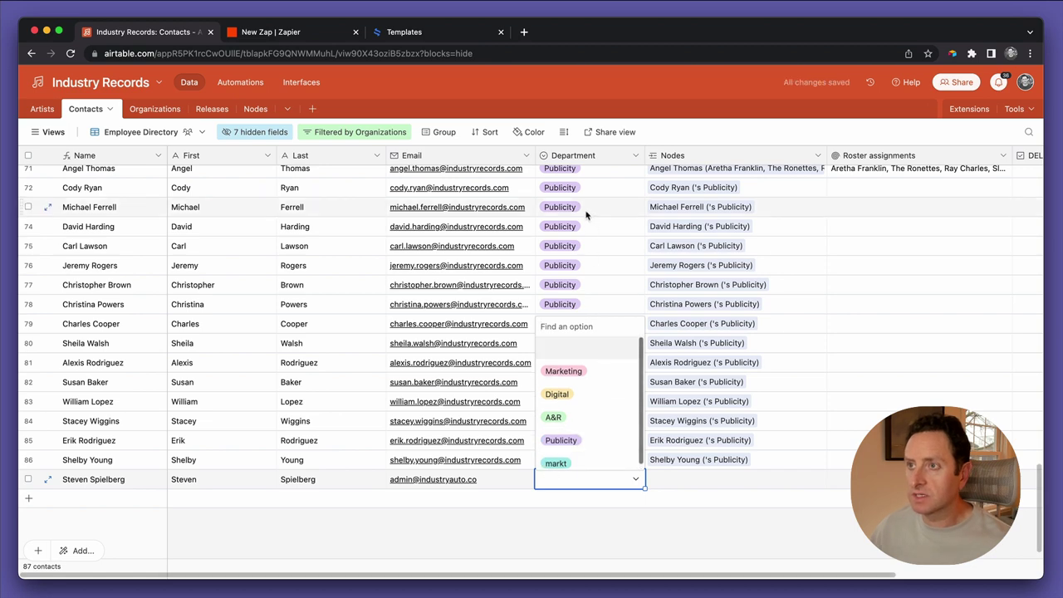
# Delete the misspelled 'markt' option from the Department field and confirm the saved change
pyautogui.doubleClick(585, 158)
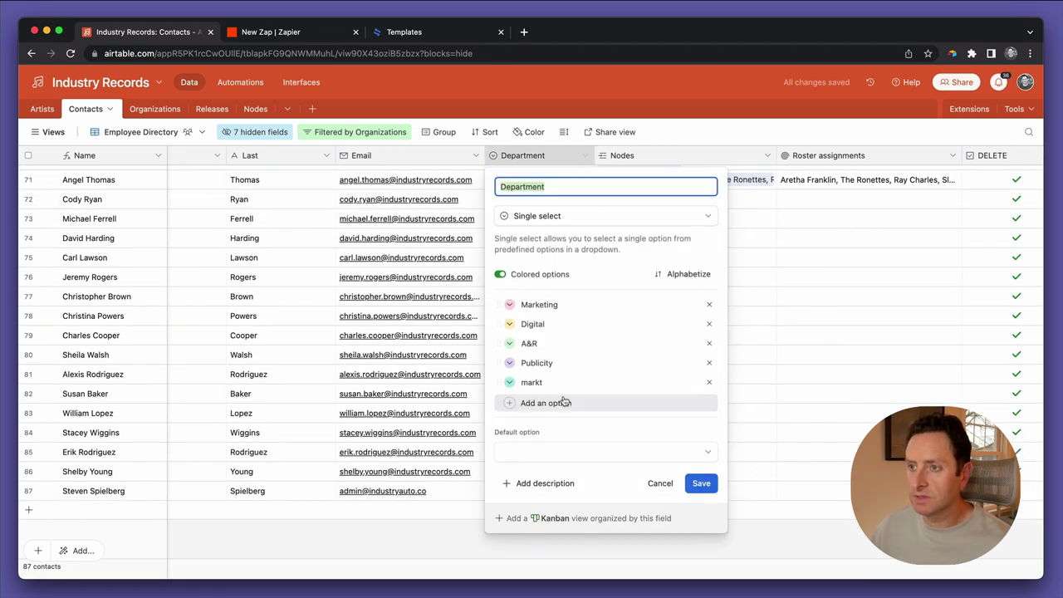
pyautogui.click(710, 382)
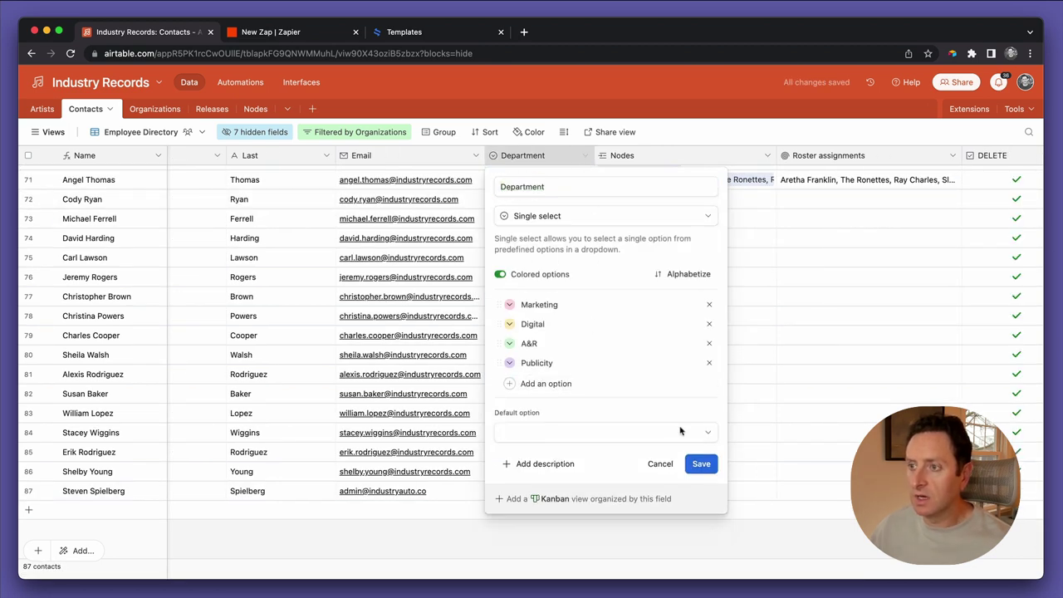
pyautogui.click(696, 464)
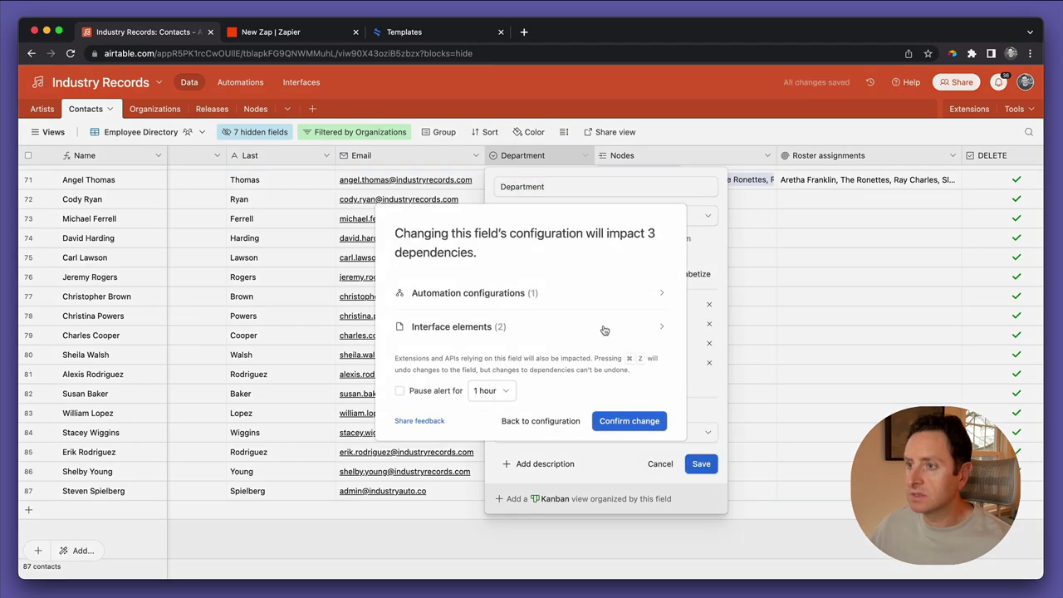
pyautogui.click(631, 421)
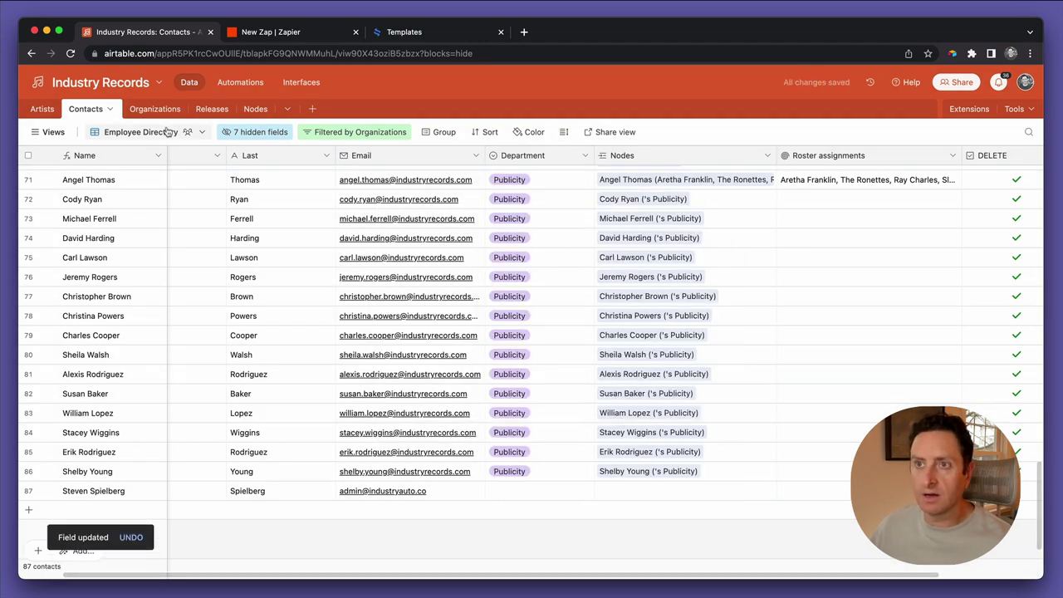
pyautogui.click(235, 133)
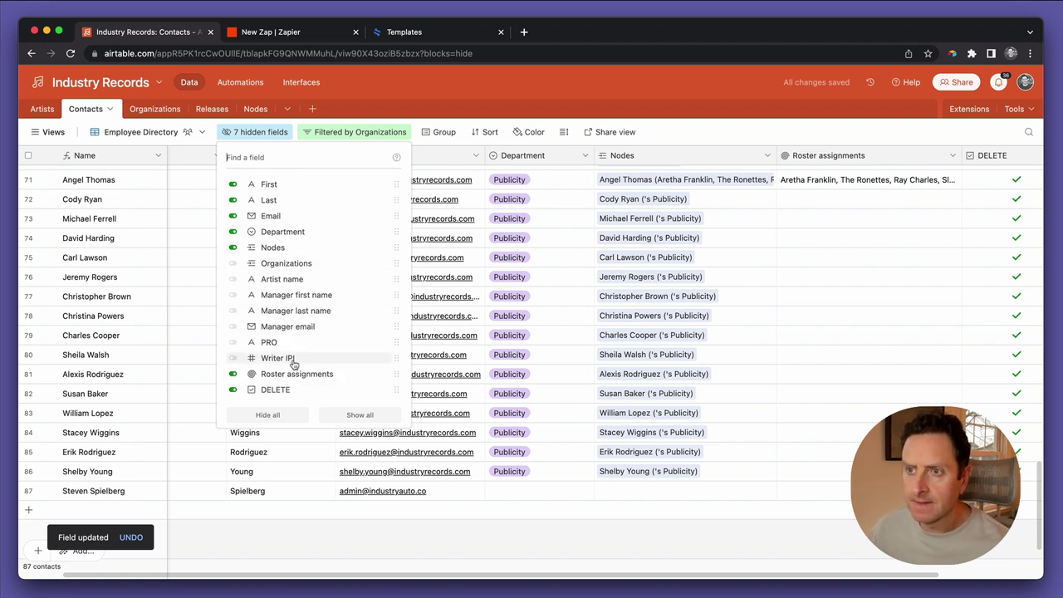
# Set the new contact's Department to a newly created 'Director' option
pyautogui.click(538, 497)
pyautogui.click(536, 491)
pyautogui.click(526, 492)
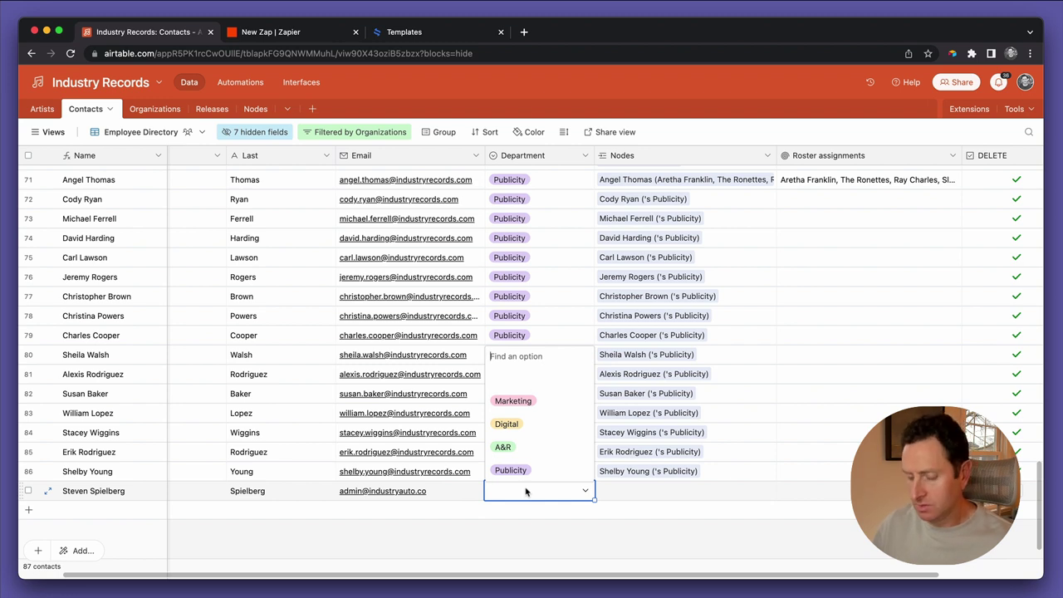
pyautogui.write('Director')
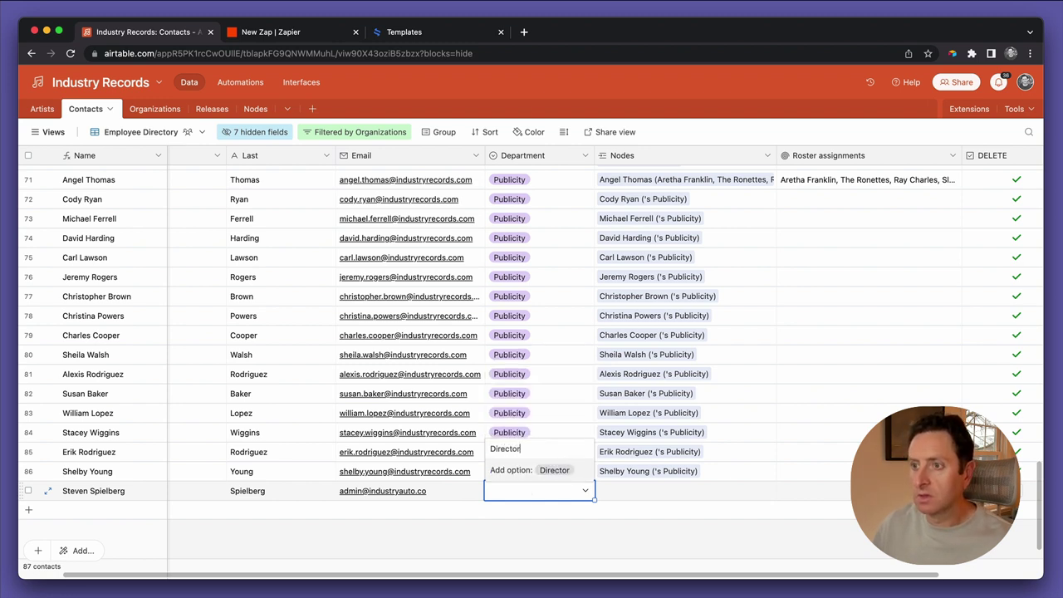
pyautogui.press('Return')
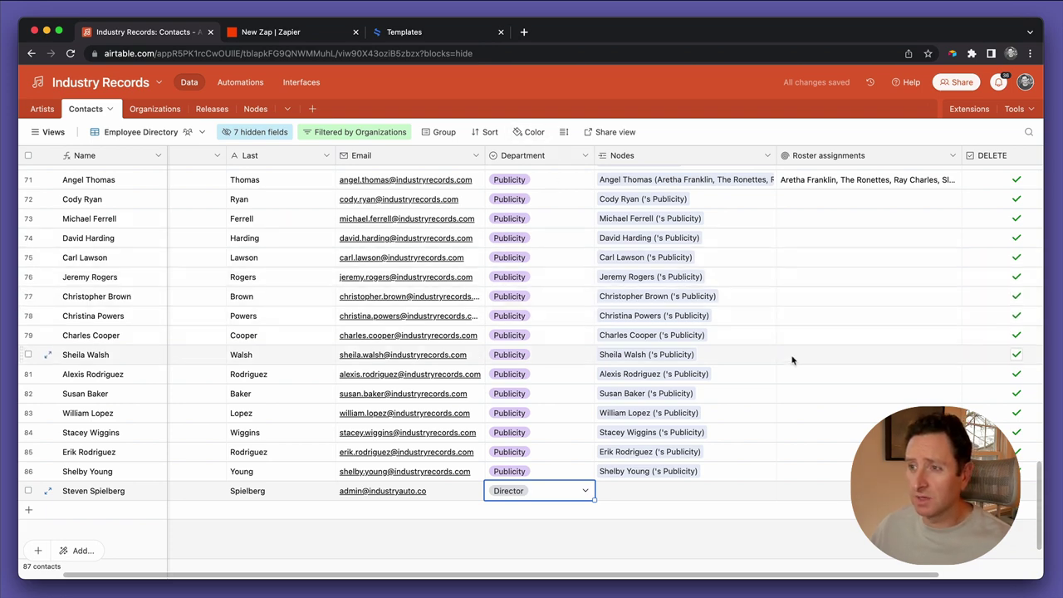
# Delete the DELETE checkbox field from the Contacts table
pyautogui.hscroll(1, 801, 362)
pyautogui.hscroll(2, 801, 362)
pyautogui.scroll(-1, 800, 362)
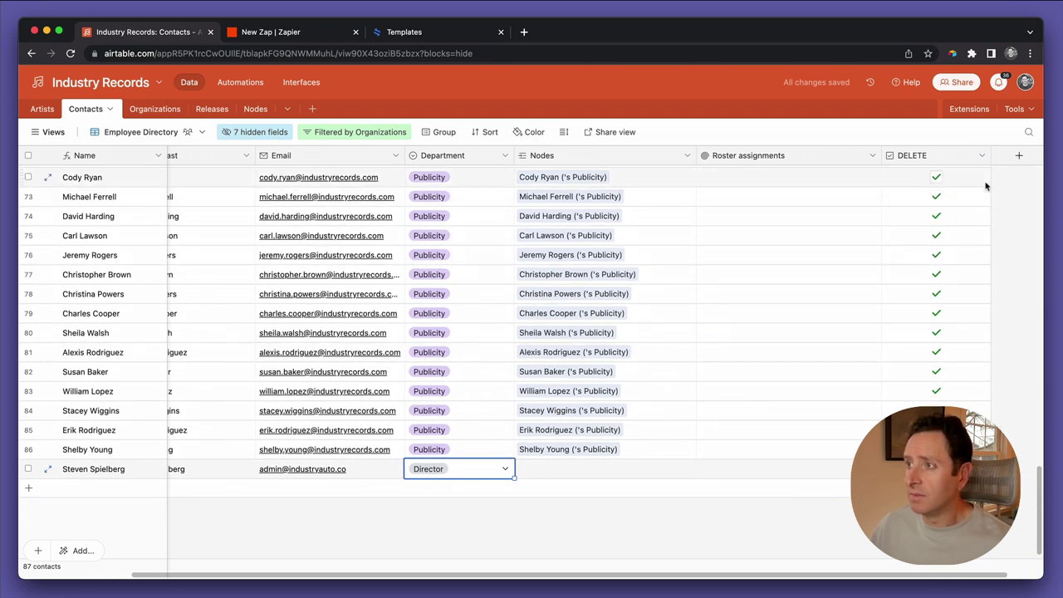
pyautogui.click(982, 155)
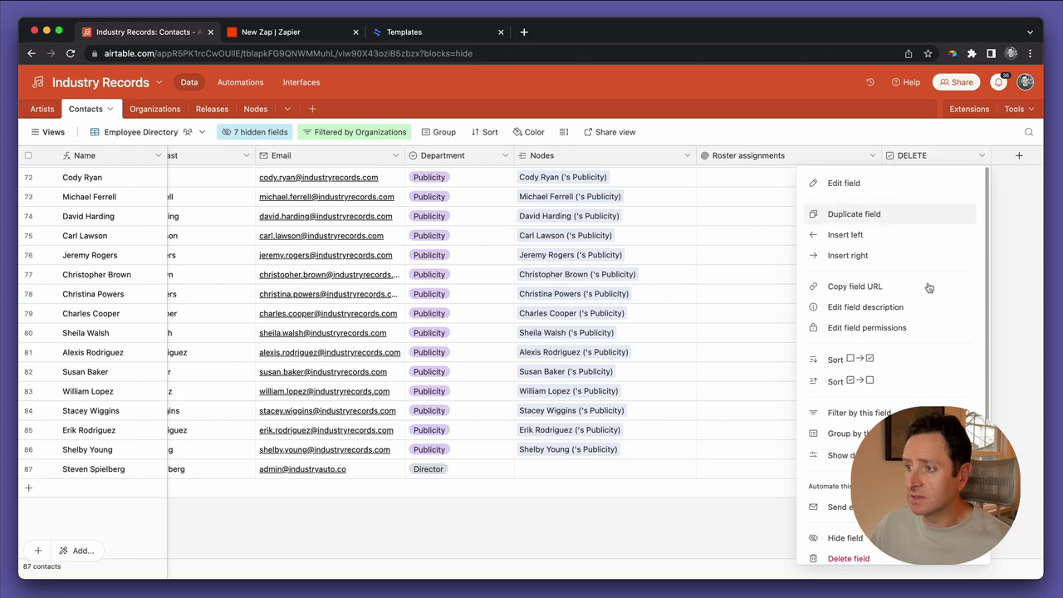
pyautogui.click(847, 554)
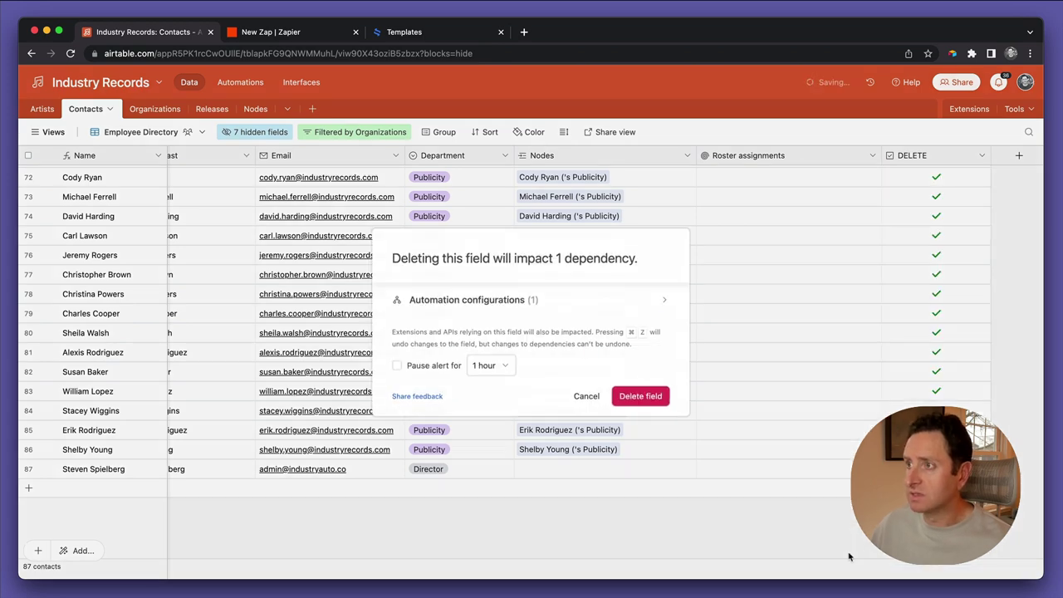
pyautogui.click(638, 394)
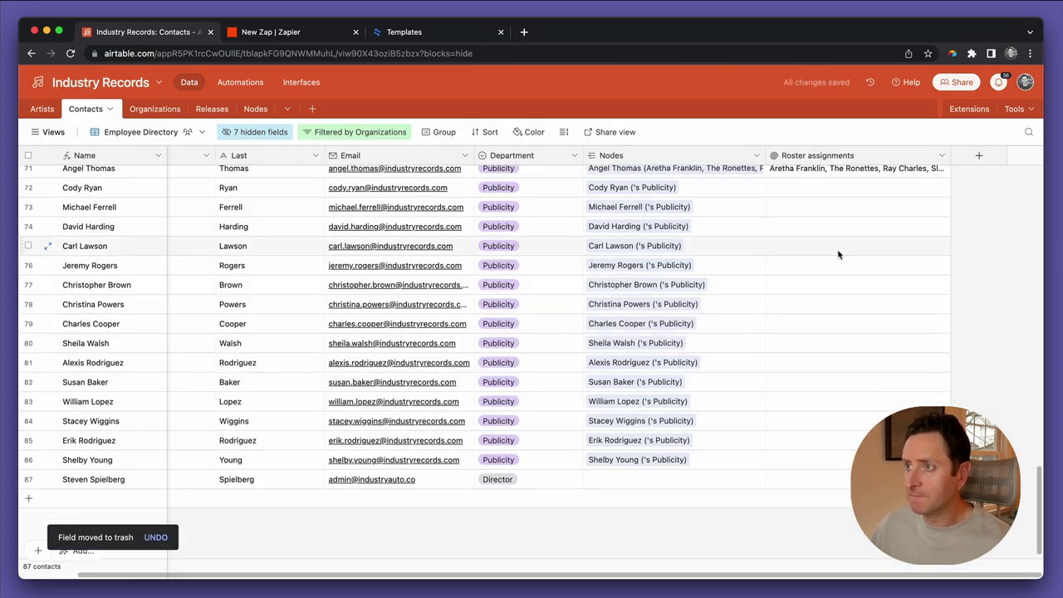
pyautogui.scroll(1, 837, 255)
pyautogui.scroll(-2, 837, 255)
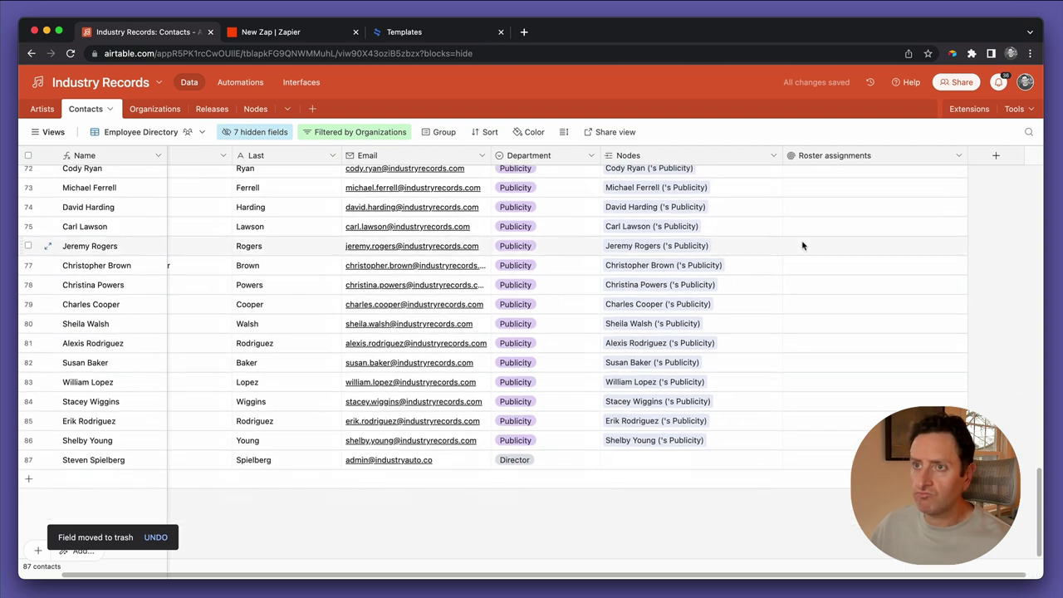
# In the Nodes table, add 'Director' as a choice in the Type (Releases) field
pyautogui.click(257, 111)
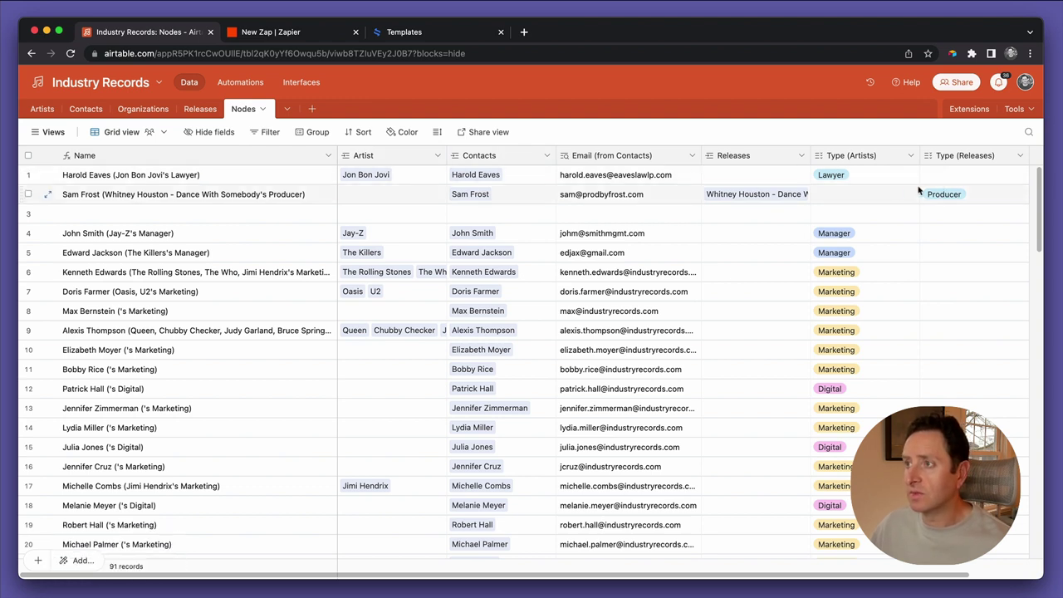
pyautogui.doubleClick(958, 162)
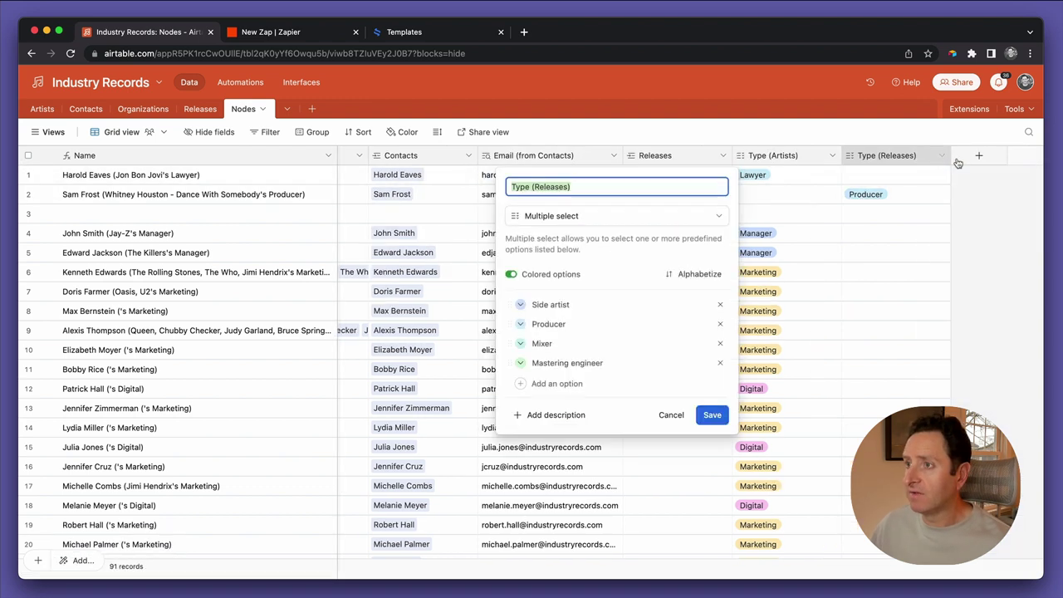
pyautogui.click(548, 386)
pyautogui.write('Director')
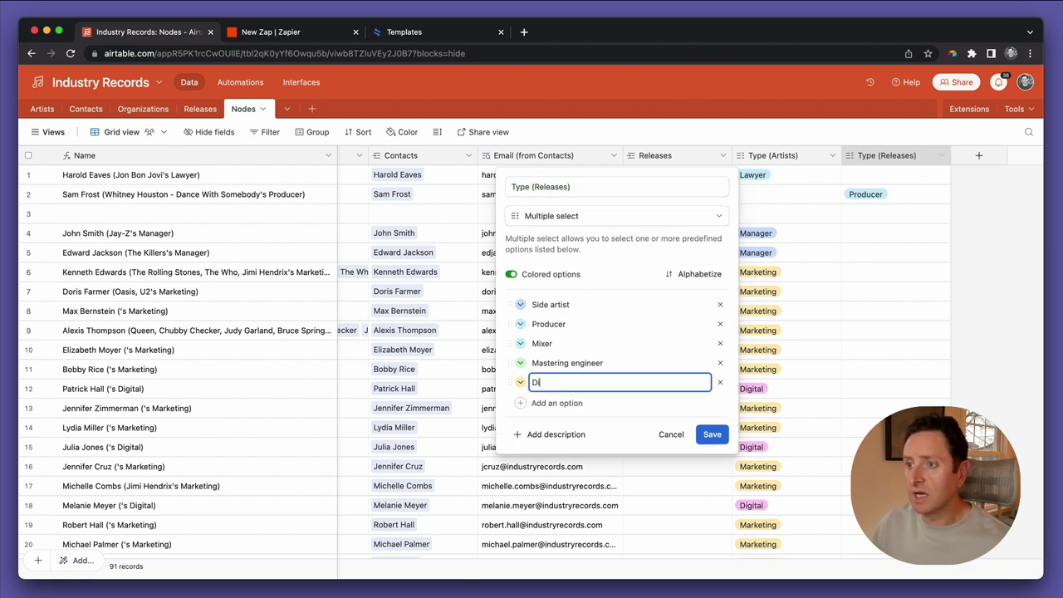
pyautogui.click(712, 434)
# Add a blank 92nd record at the bottom of the Nodes table
pyautogui.hscroll(-3, 581, 457)
pyautogui.scroll(-15, 501, 480)
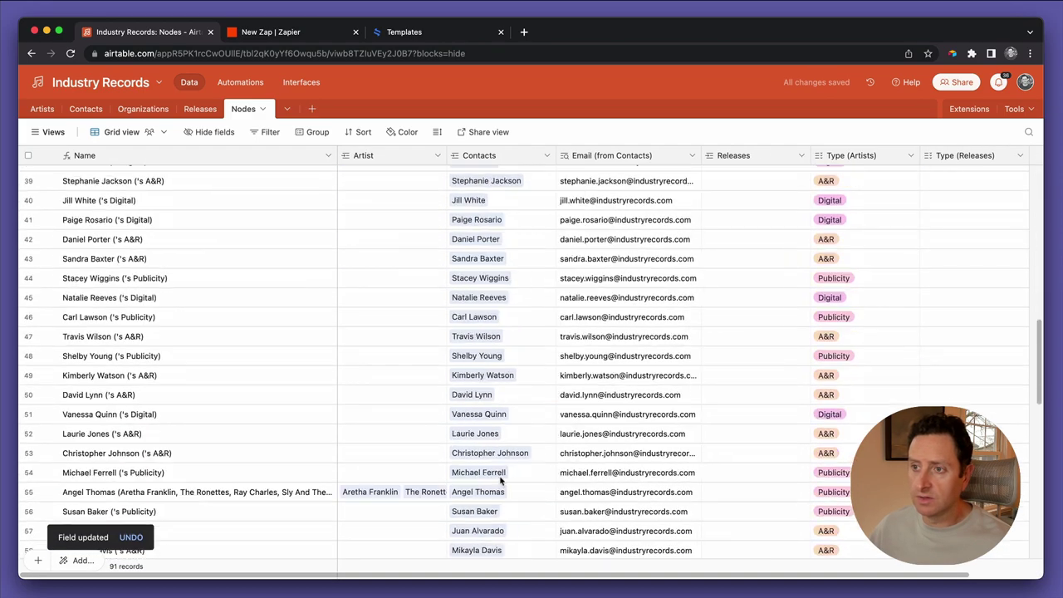
pyautogui.click(489, 479)
pyautogui.click(487, 480)
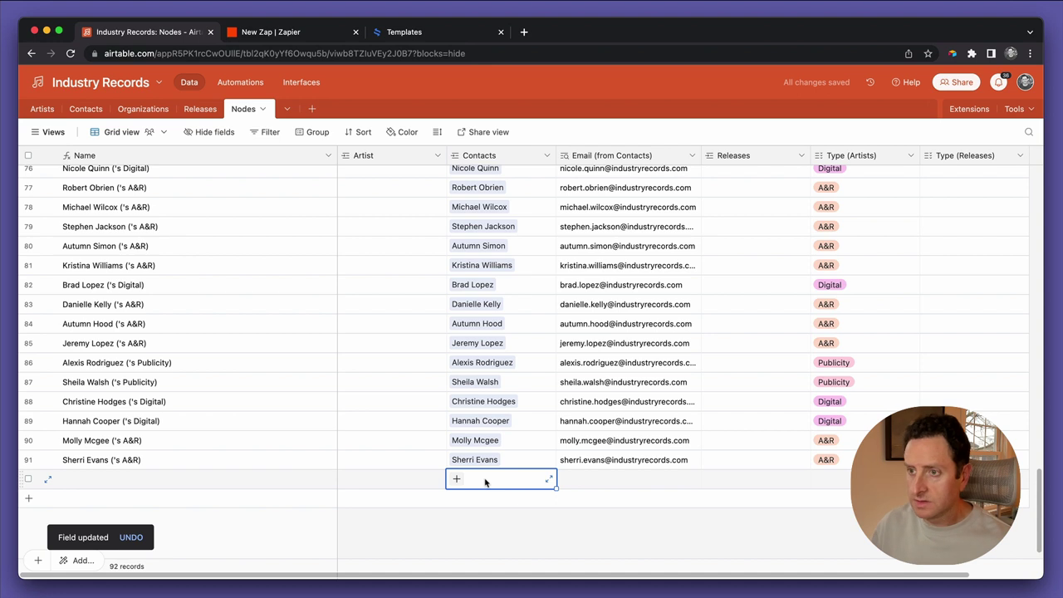
# Link the new contact to the 92nd Nodes record by searching 'steven'
pyautogui.click(485, 480)
pyautogui.write('steve')
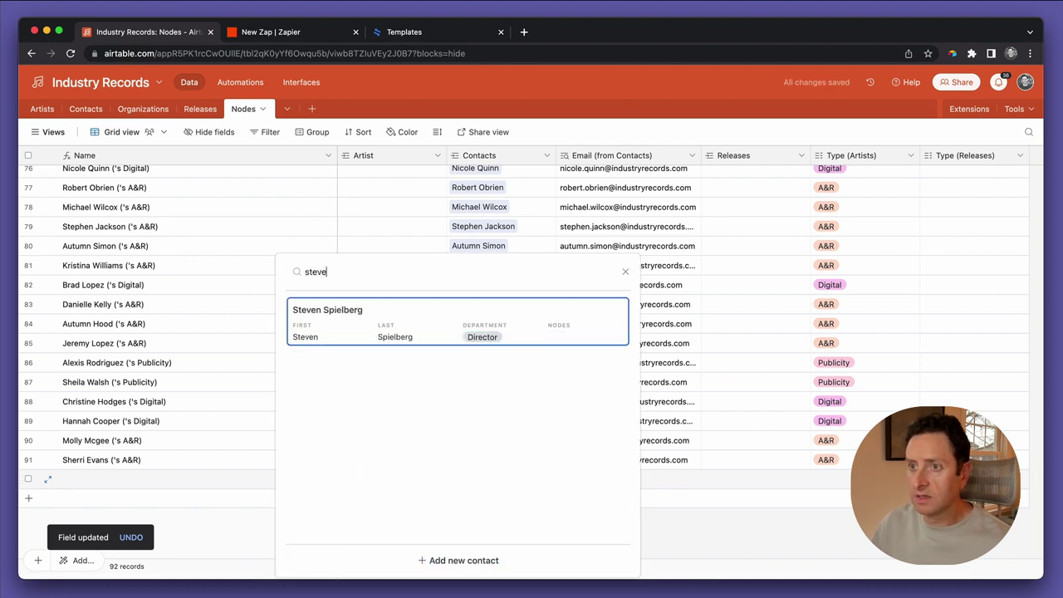
pyautogui.write('n')
pyautogui.press('Return')
pyautogui.click(628, 479)
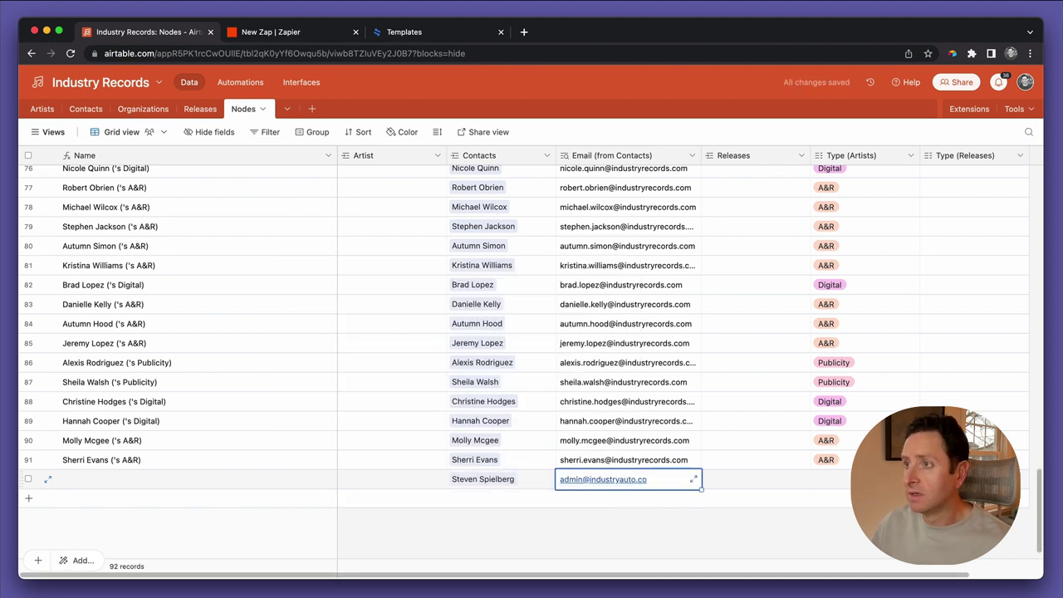
pyautogui.click(752, 479)
pyautogui.click(830, 479)
pyautogui.click(972, 479)
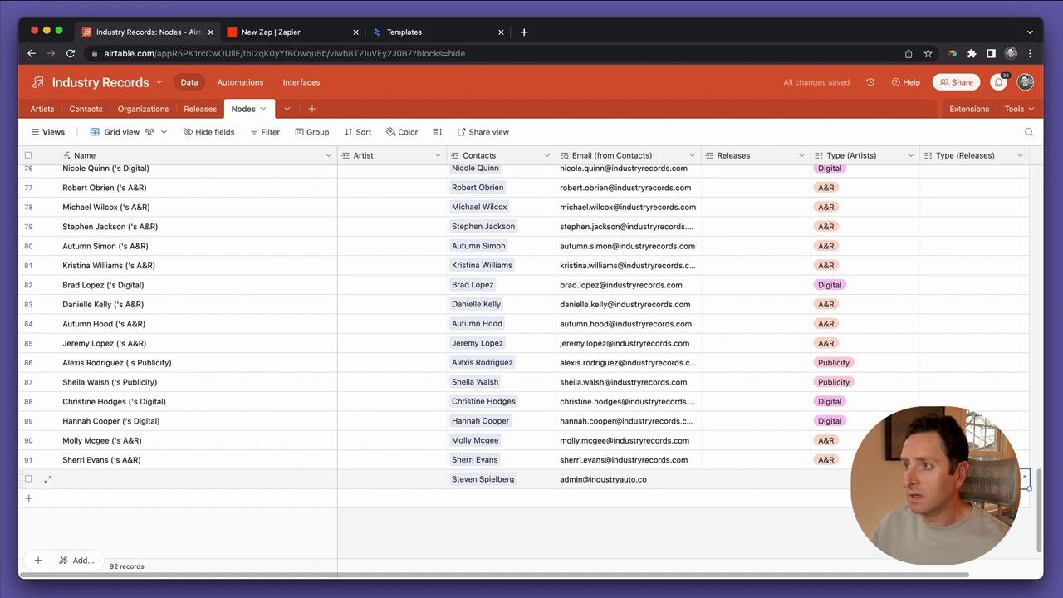
# Link the Purple Haze release in the record's Releases cell
pyautogui.click(752, 479)
pyautogui.click(711, 479)
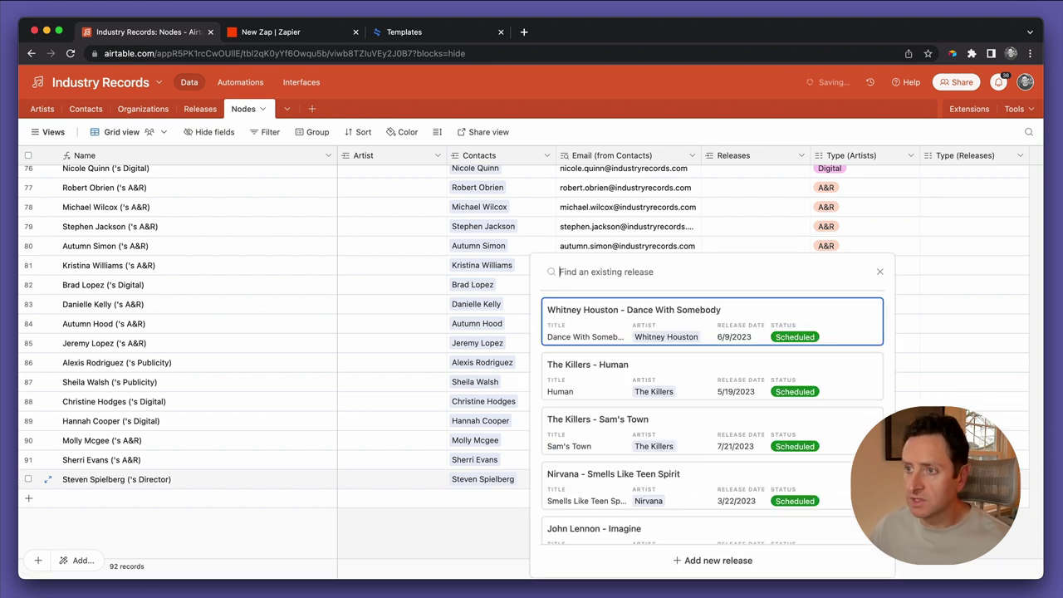
pyautogui.scroll(-3, 625, 515)
pyautogui.scroll(-5, 624, 516)
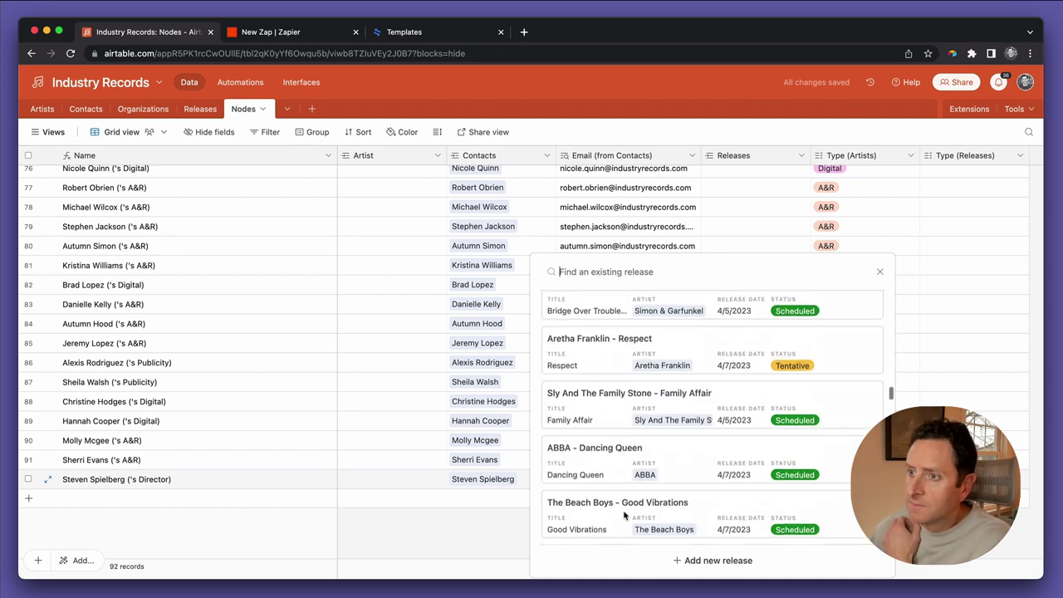
pyautogui.scroll(-2, 646, 482)
pyautogui.scroll(-1, 648, 469)
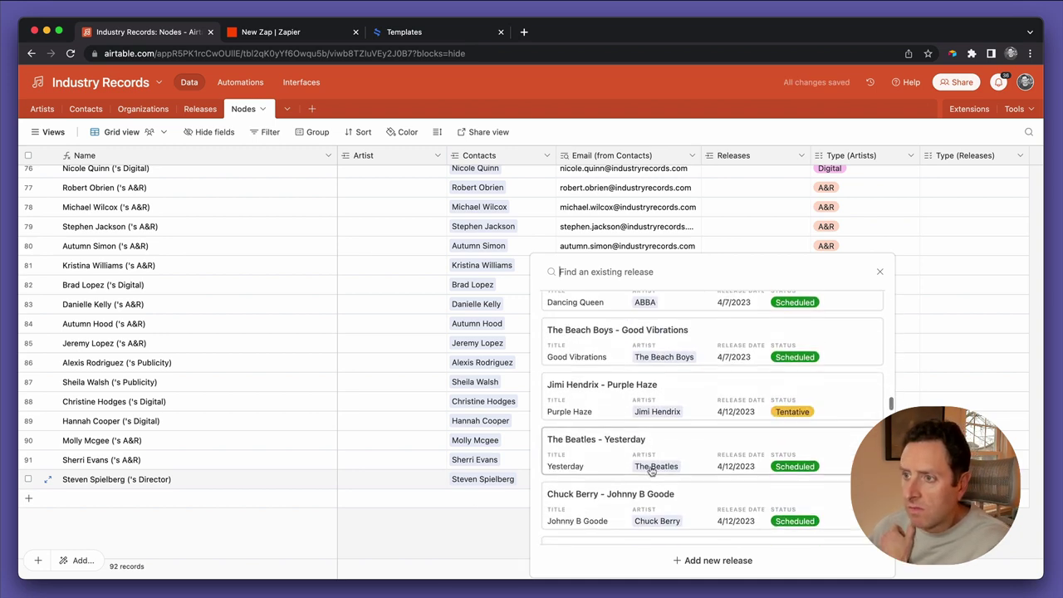
pyautogui.click(637, 403)
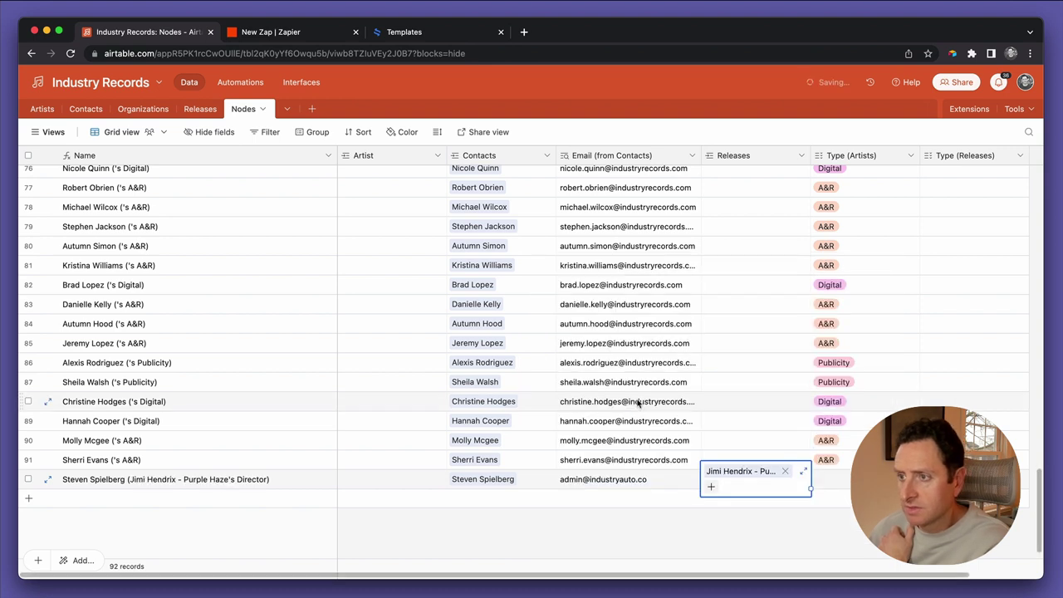
pyautogui.click(615, 519)
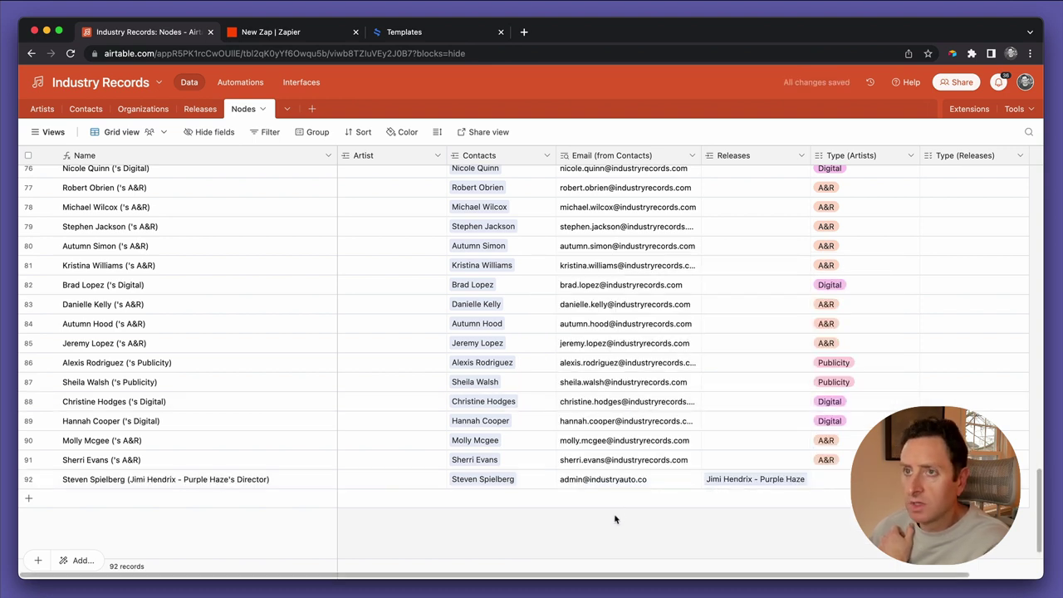
pyautogui.click(196, 109)
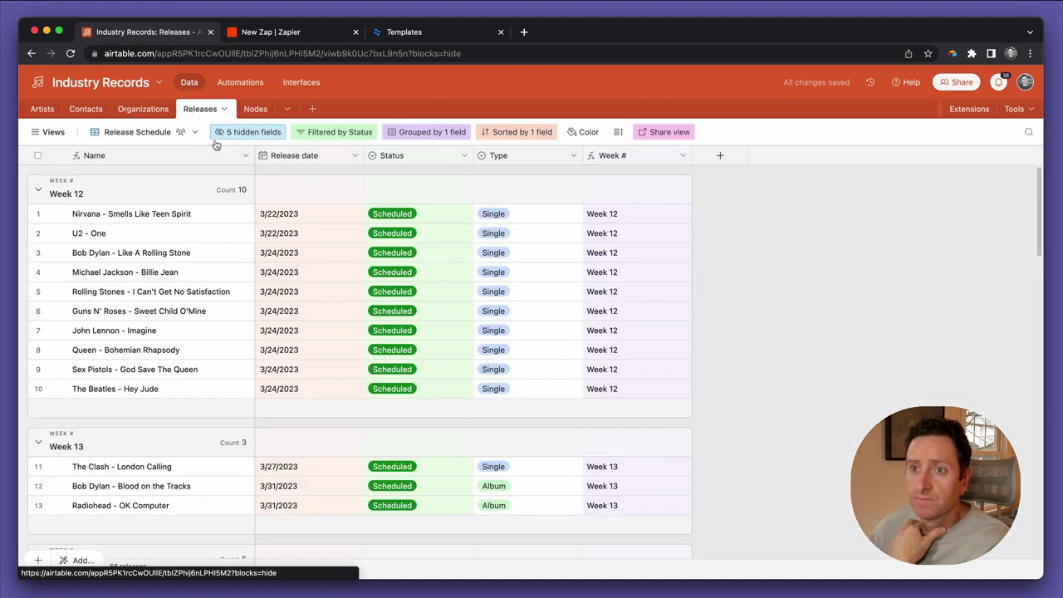
# Search the Release Schedule view for 'purple', clear the search, then return to Nodes
pyautogui.press('super+f')
pyautogui.write('purple')
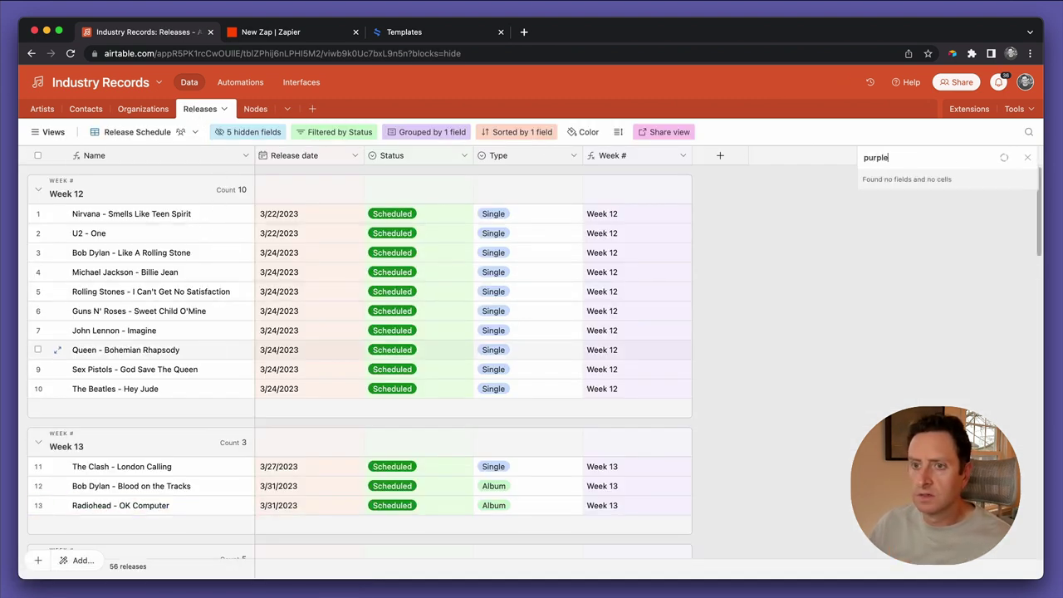
pyautogui.press('BackSpace')
pyautogui.press('BackSpace')
pyautogui.press('BackSpace')
pyautogui.press('BackSpace')
pyautogui.press('BackSpace')
pyautogui.press('BackSpace')
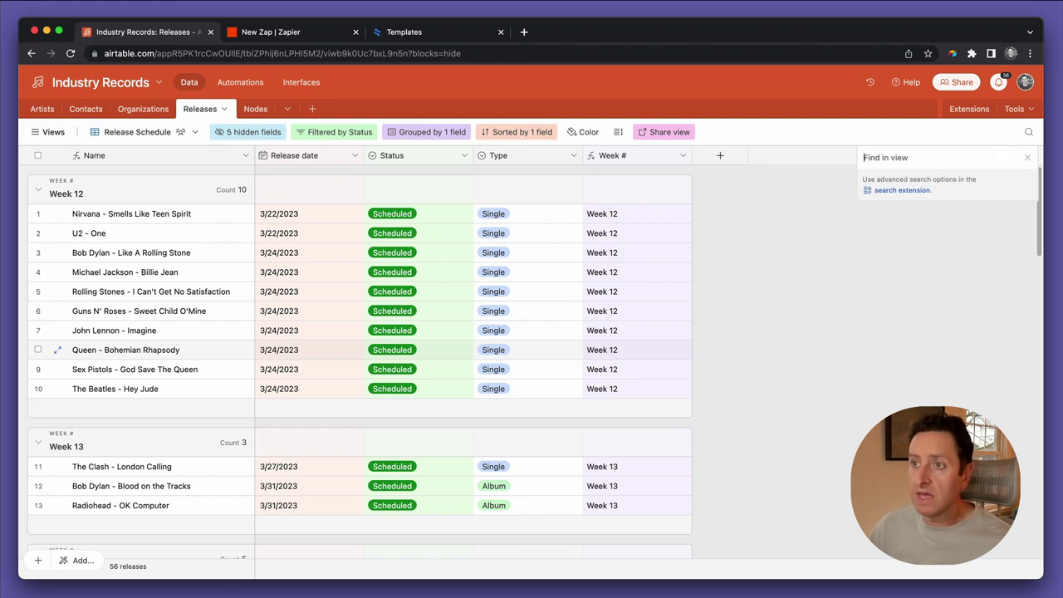
pyautogui.scroll(-10, 355, 417)
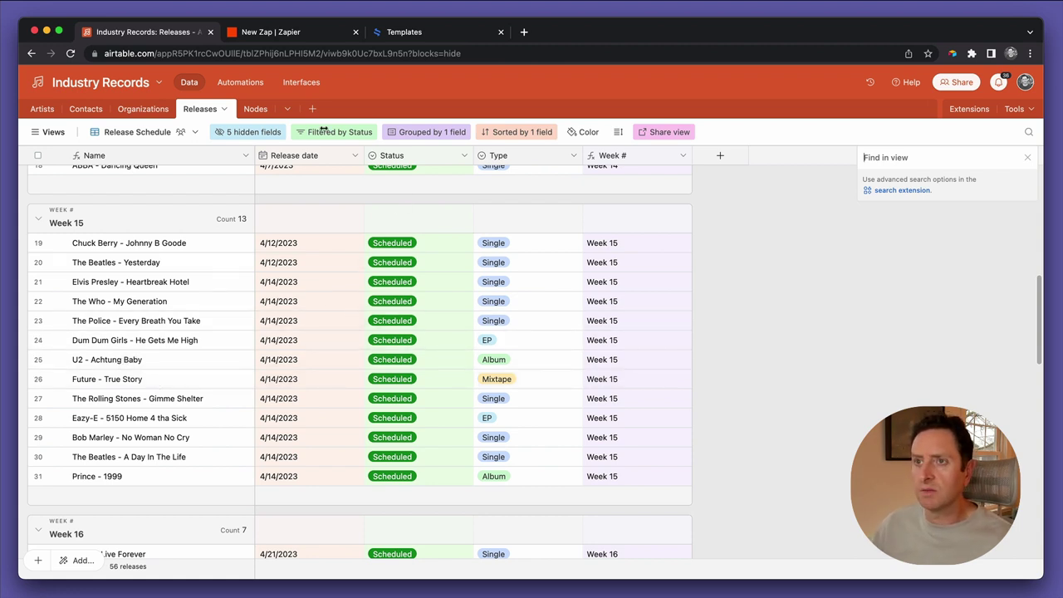
pyautogui.click(253, 115)
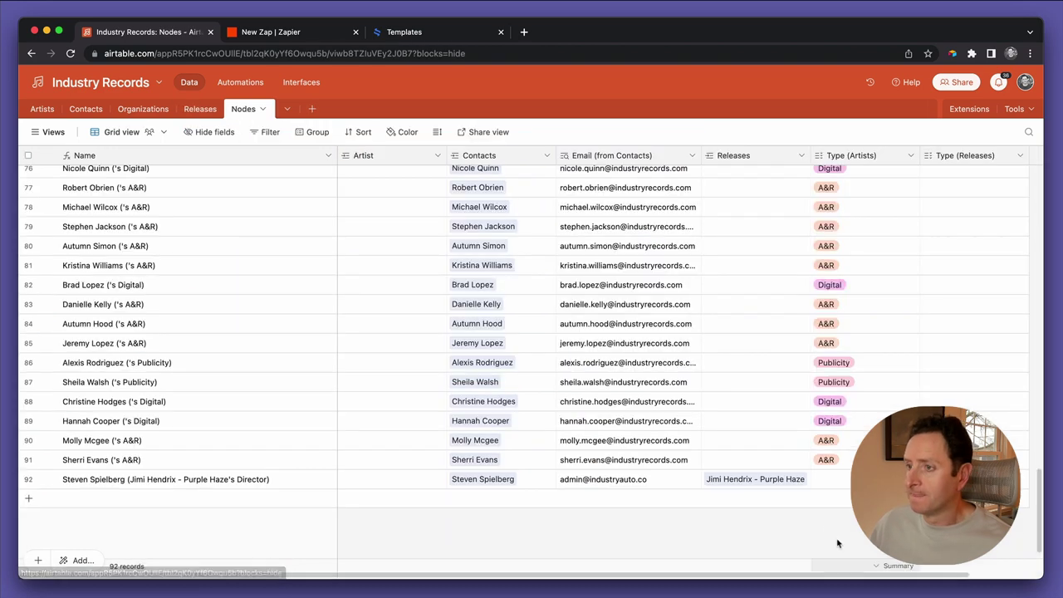
# Replace the Purple Haze link with U2 - Achtung Baby in record 92's Releases cell
pyautogui.click(794, 479)
pyautogui.click(784, 470)
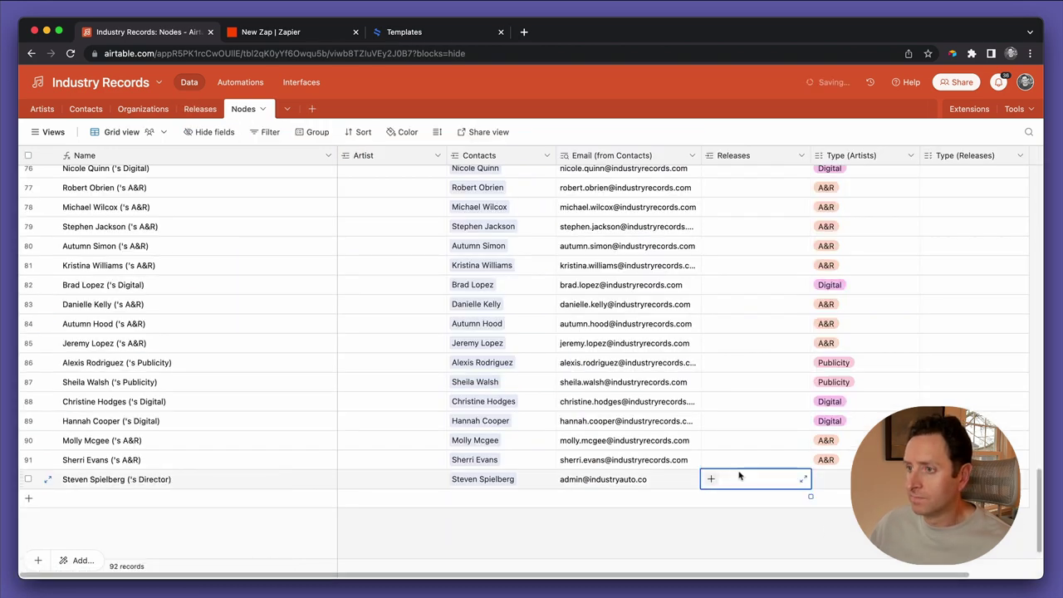
pyautogui.click(710, 486)
pyautogui.write('acht')
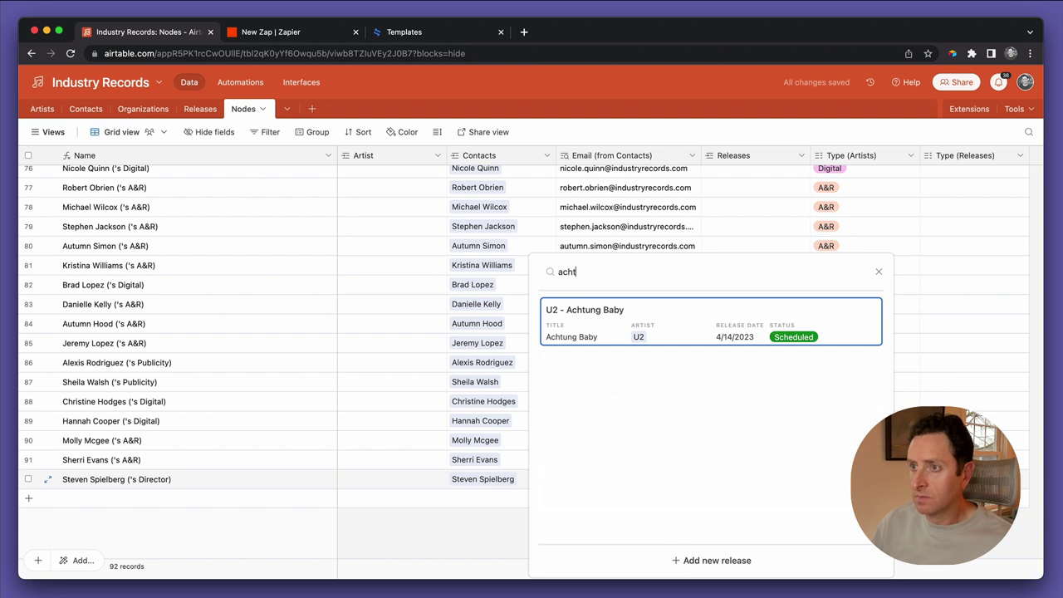
pyautogui.click(710, 326)
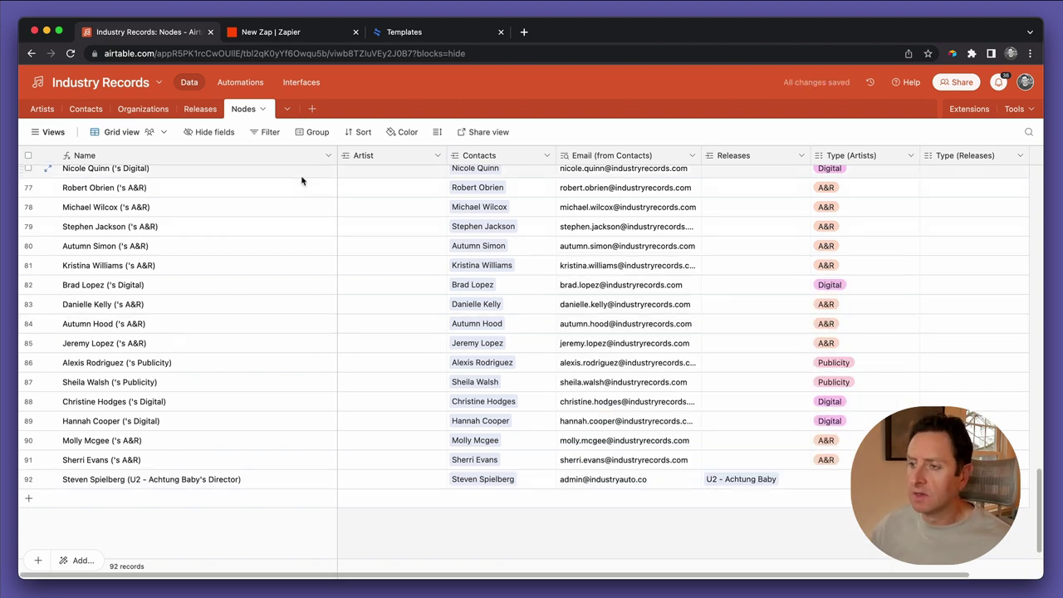
# Swap the Achtung Baby link for The Rolling Stones - Gimme Shelter
pyautogui.click(198, 111)
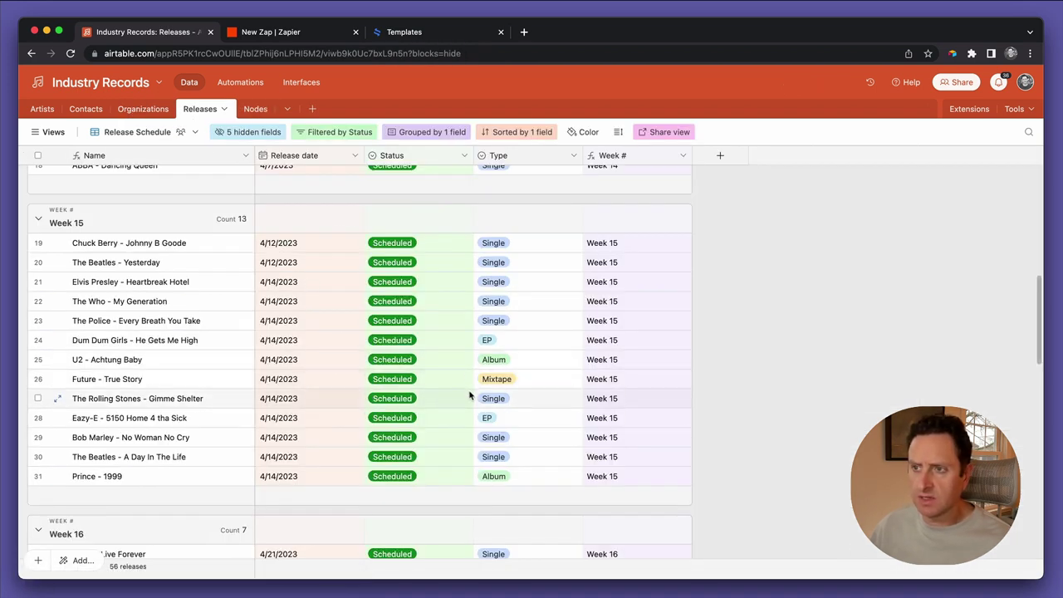
pyautogui.click(255, 109)
pyautogui.click(759, 479)
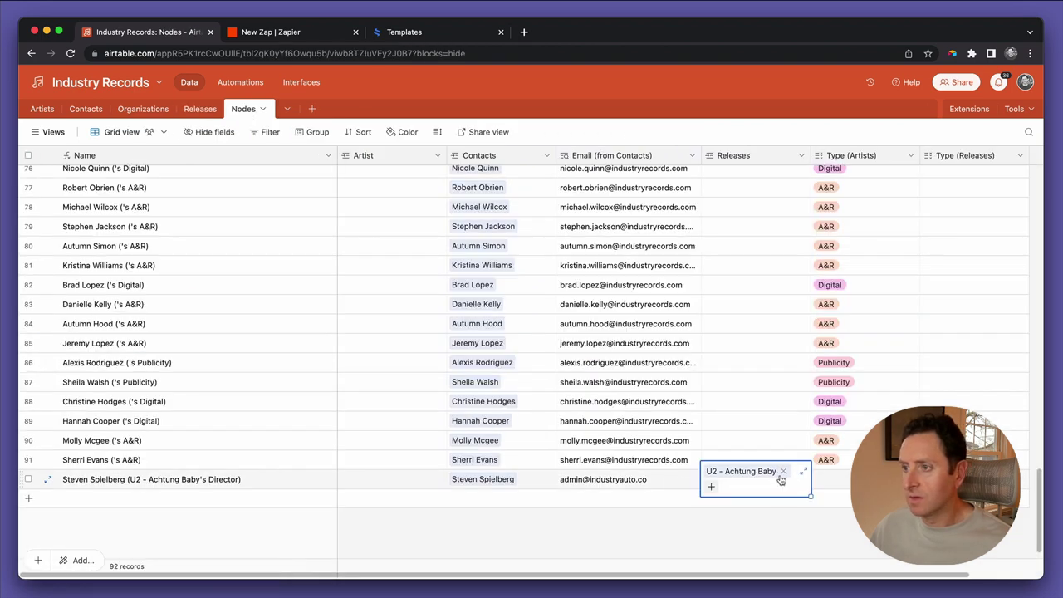
pyautogui.click(774, 478)
pyautogui.click(711, 479)
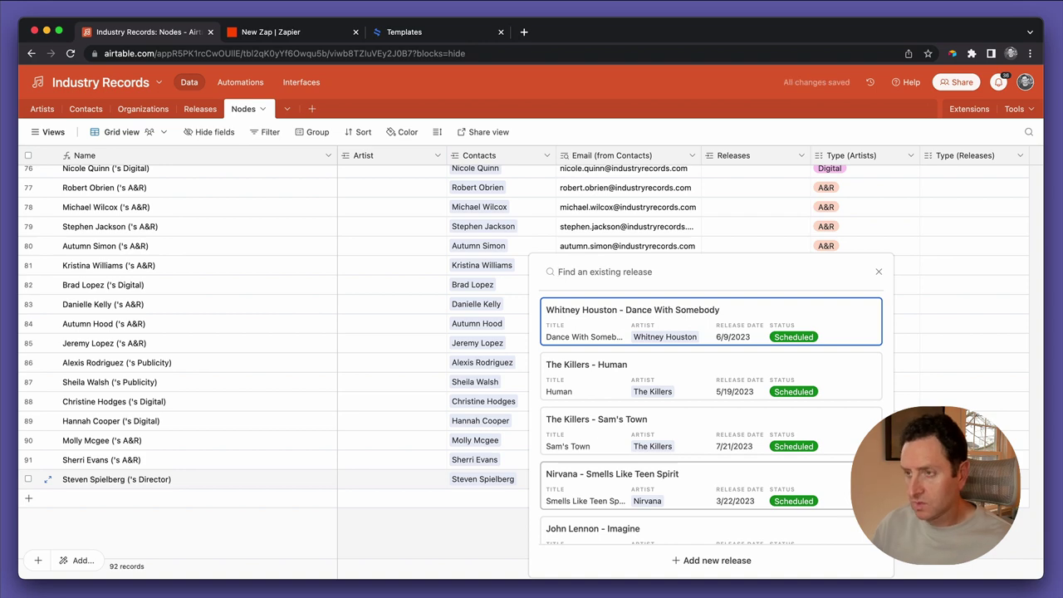
pyautogui.write('shelt')
pyautogui.click(784, 327)
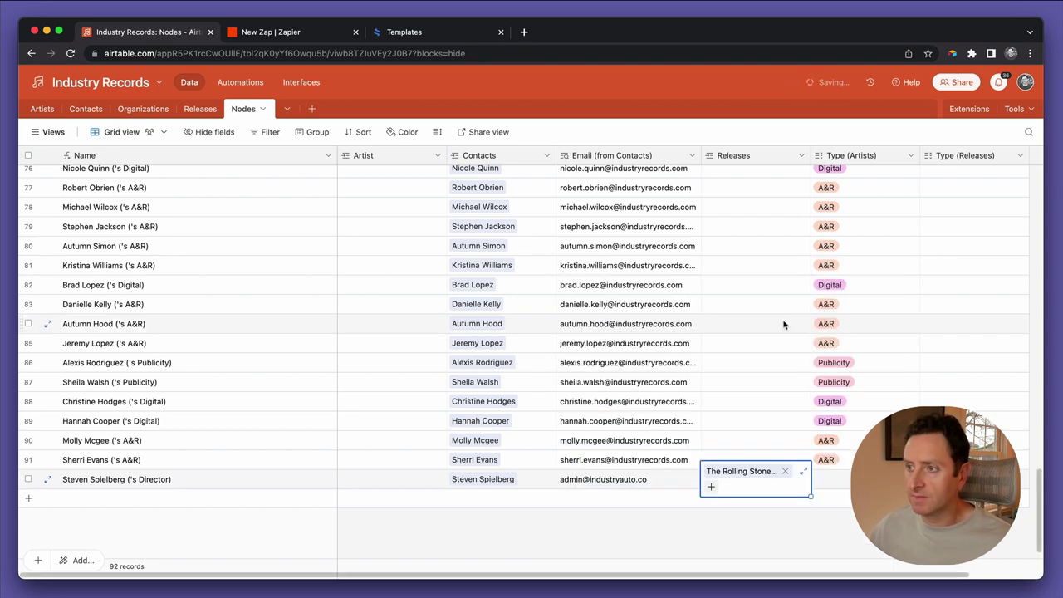
# Switch to the Releases table and look over its list of views
pyautogui.click(199, 109)
pyautogui.click(46, 132)
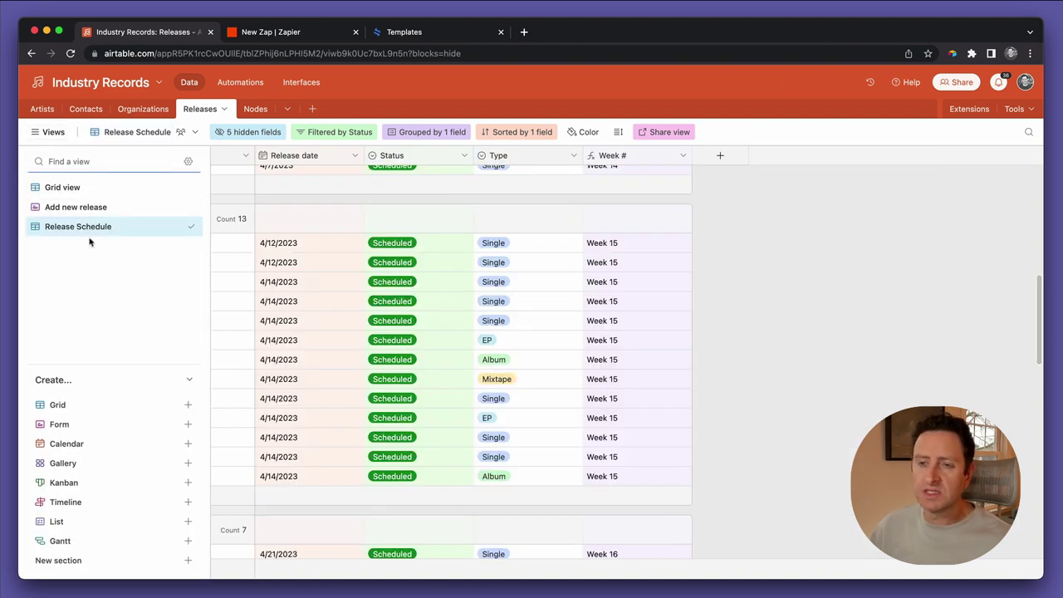
pyautogui.click(748, 372)
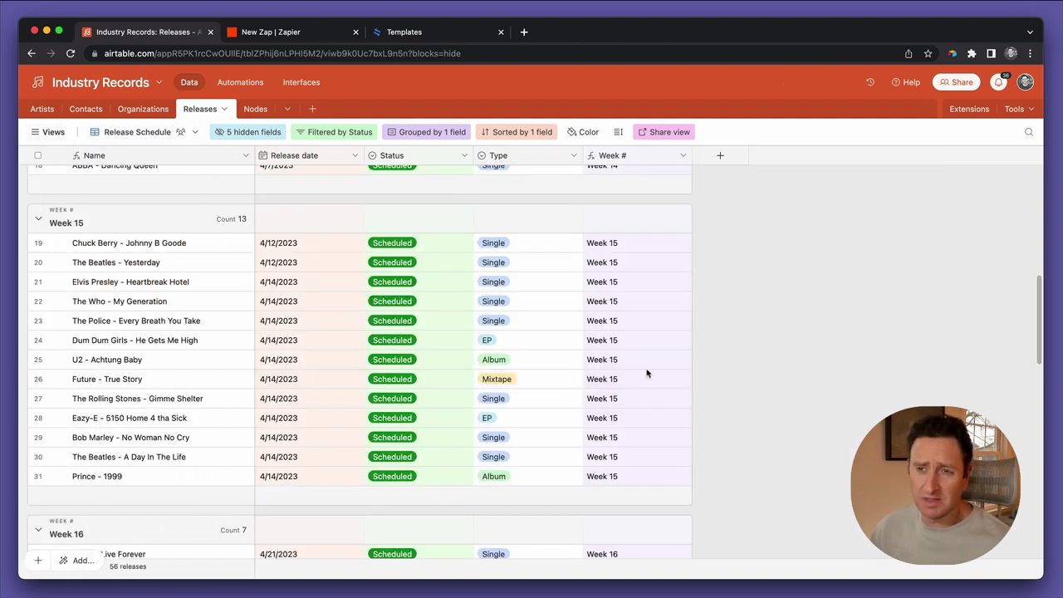
pyautogui.scroll(-1, 465, 340)
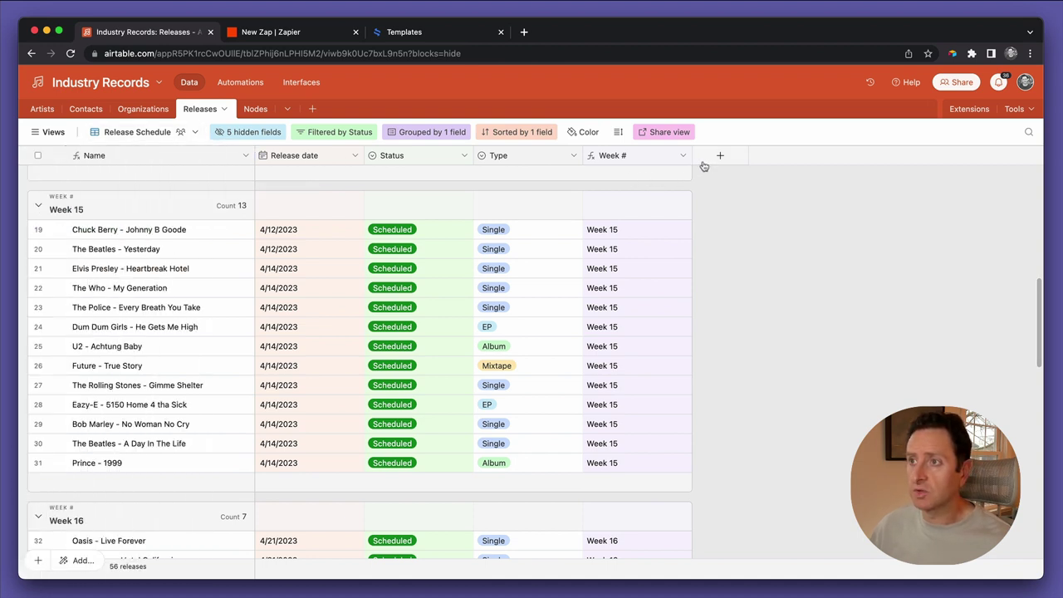
# Start a Releases field named Director as a rollup of Contacts through linked Nodes
pyautogui.click(716, 156)
pyautogui.write('R')
pyautogui.press('BackSpace')
pyautogui.press('BackSpace')
pyautogui.press('BackSpace')
pyautogui.write('Director')
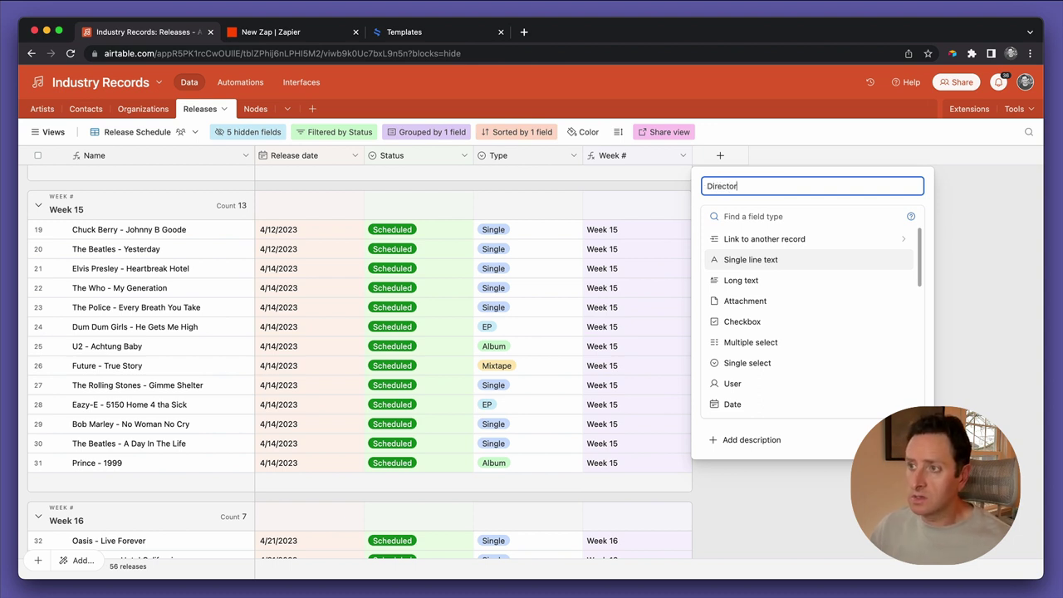
pyautogui.scroll(-3, 766, 363)
pyautogui.scroll(-3, 766, 369)
pyautogui.scroll(-1, 754, 380)
pyautogui.click(750, 361)
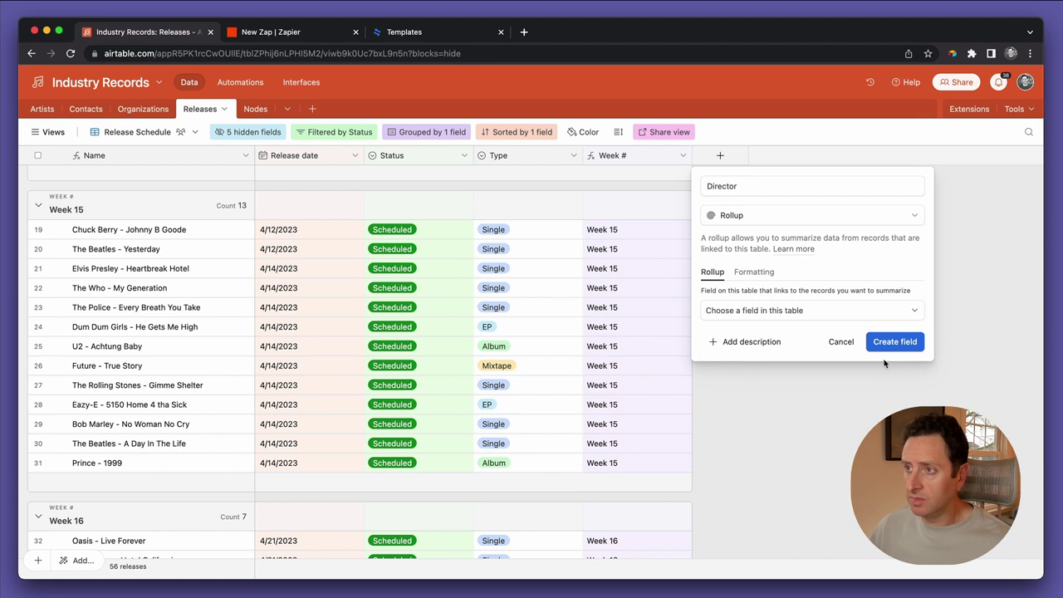
pyautogui.click(771, 310)
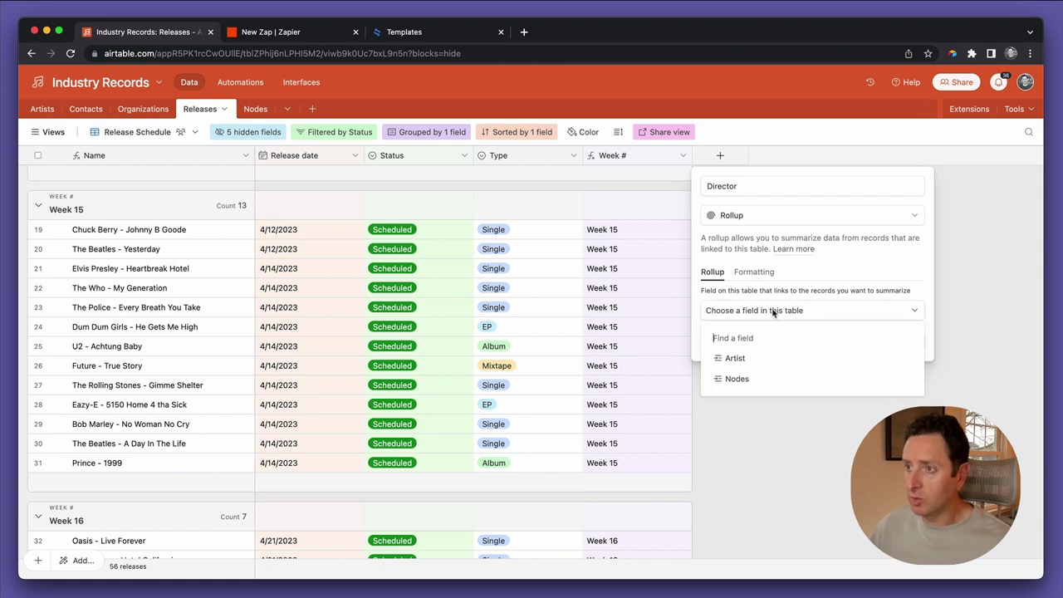
pyautogui.click(744, 378)
pyautogui.click(747, 349)
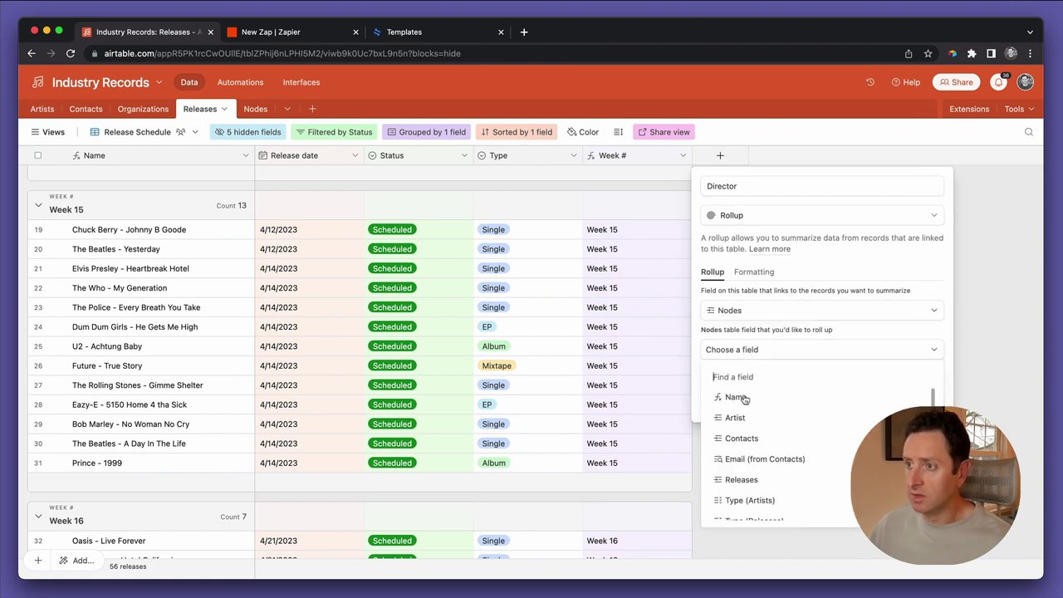
pyautogui.click(738, 440)
# Limit the rollup to Type (Releases) = Director, aggregate with ARRAYJOIN, and create it
pyautogui.click(731, 371)
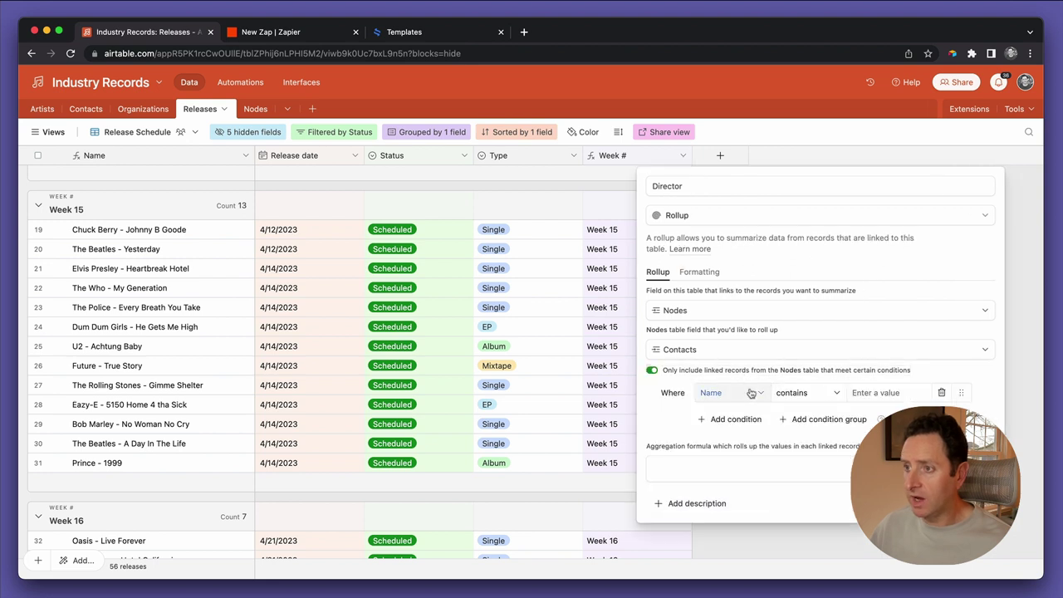
pyautogui.click(732, 393)
pyautogui.click(748, 534)
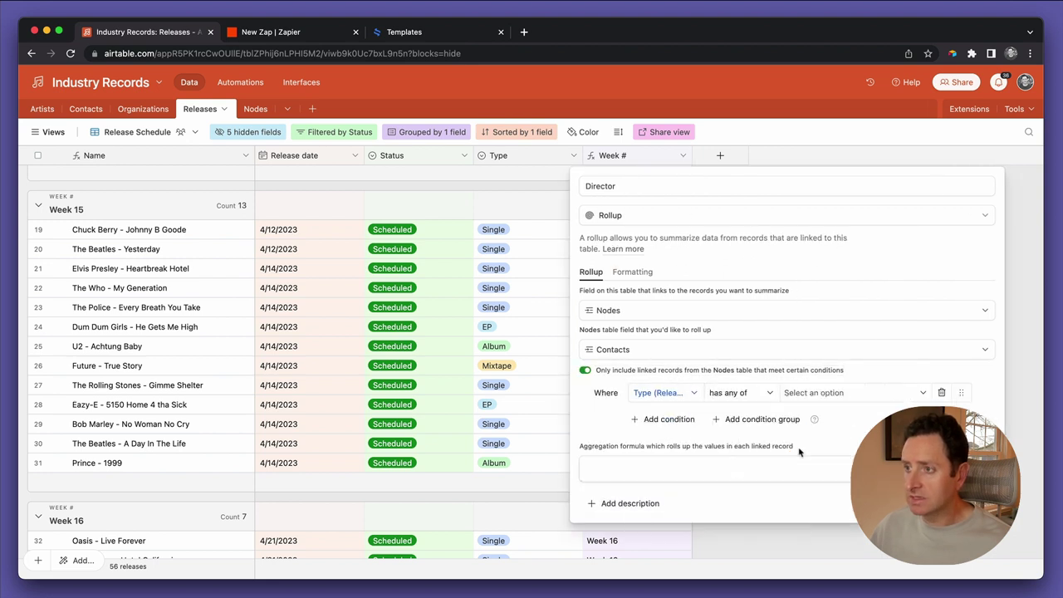
pyautogui.click(817, 398)
pyautogui.click(812, 527)
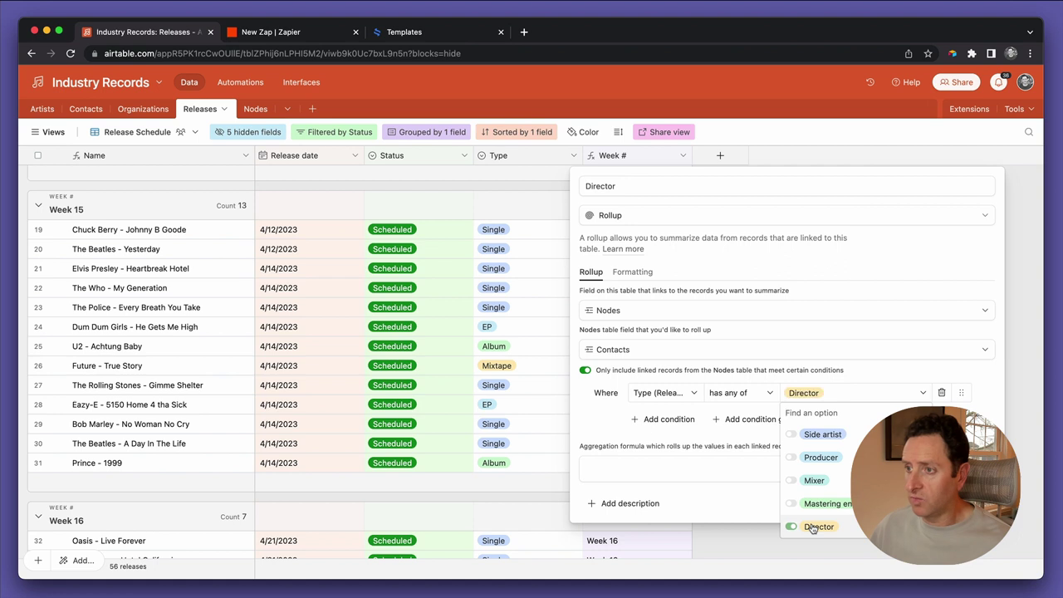
pyautogui.click(761, 471)
pyautogui.write('arr')
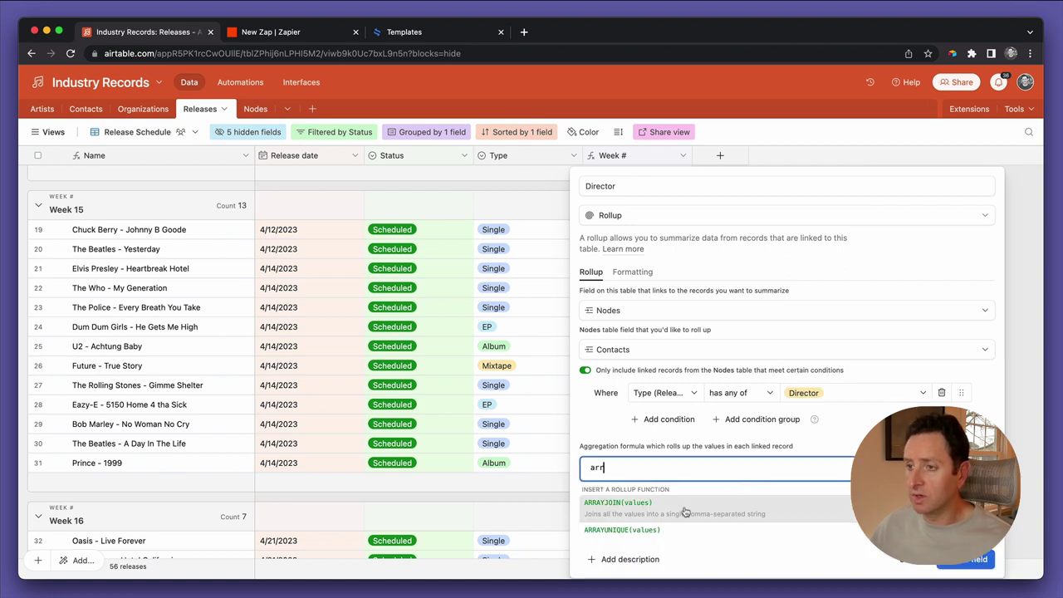
pyautogui.click(686, 508)
pyautogui.click(963, 503)
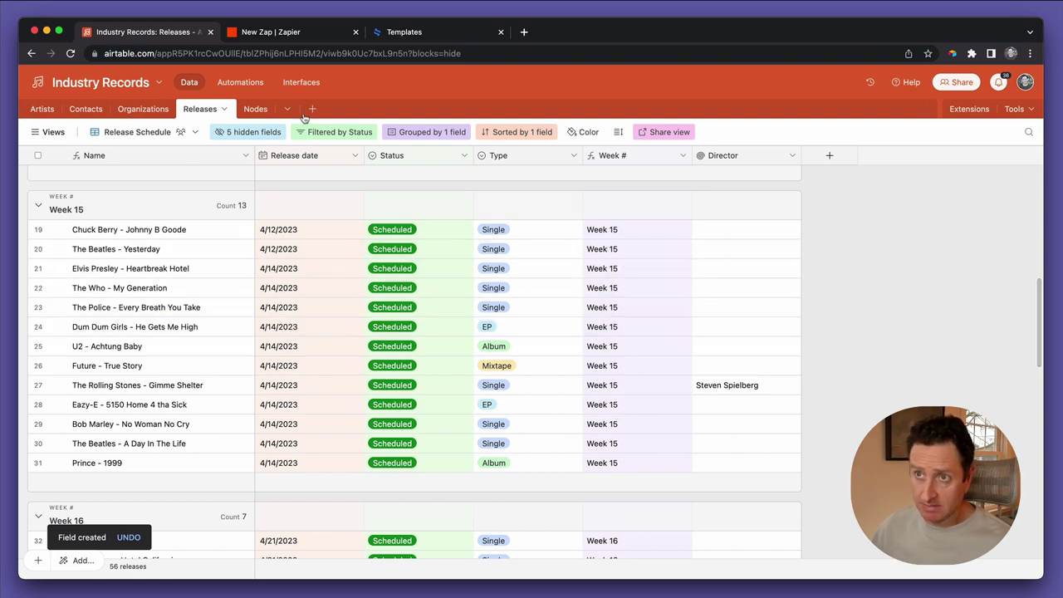
pyautogui.click(256, 109)
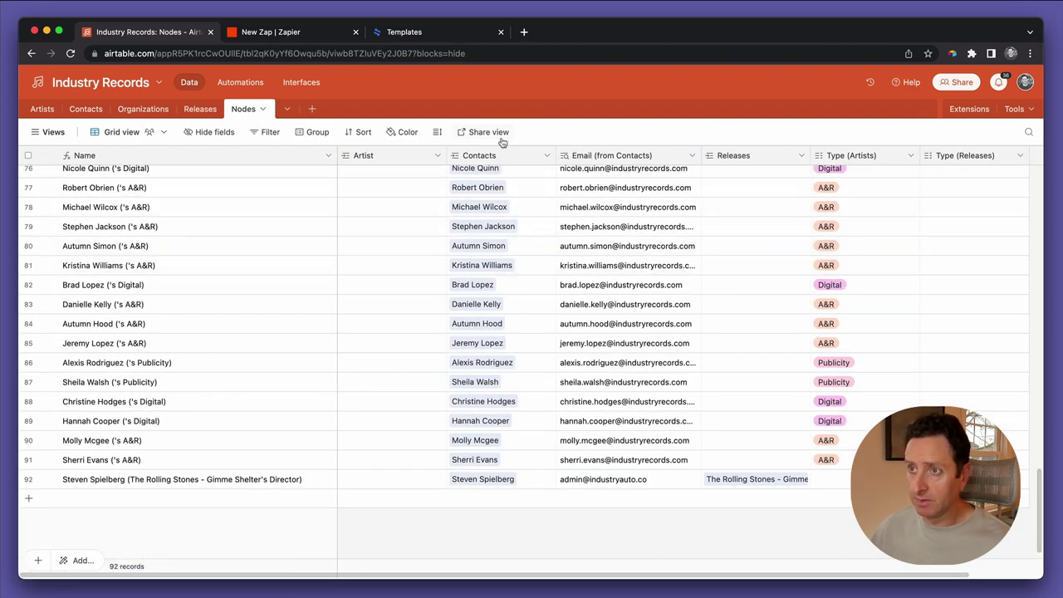
# Add First (from Contacts) and Last (from Contacts) lookup fields to Nodes via the Contacts field
pyautogui.click(547, 157)
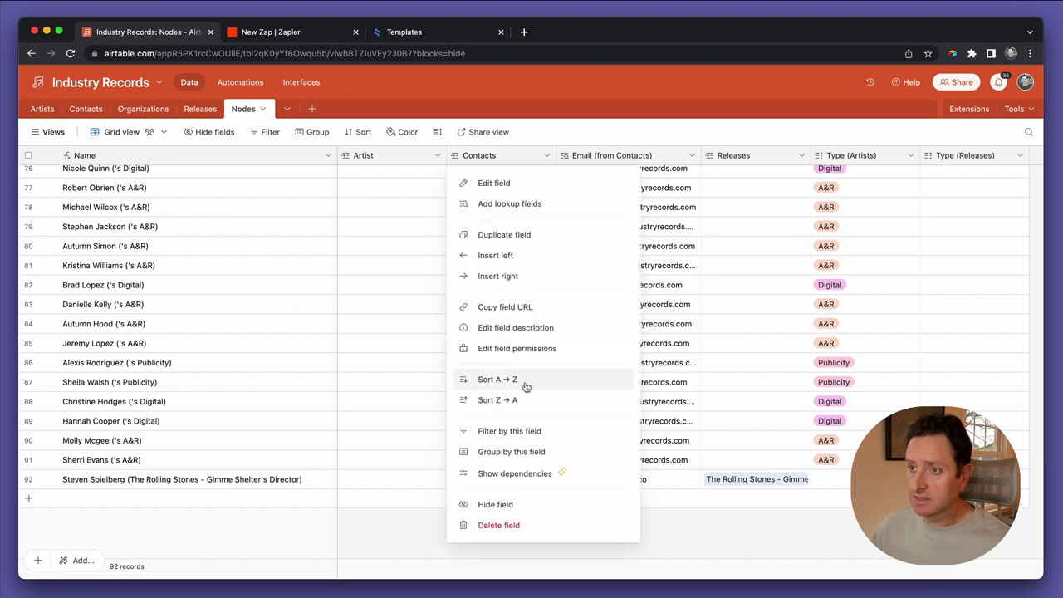
pyautogui.click(523, 208)
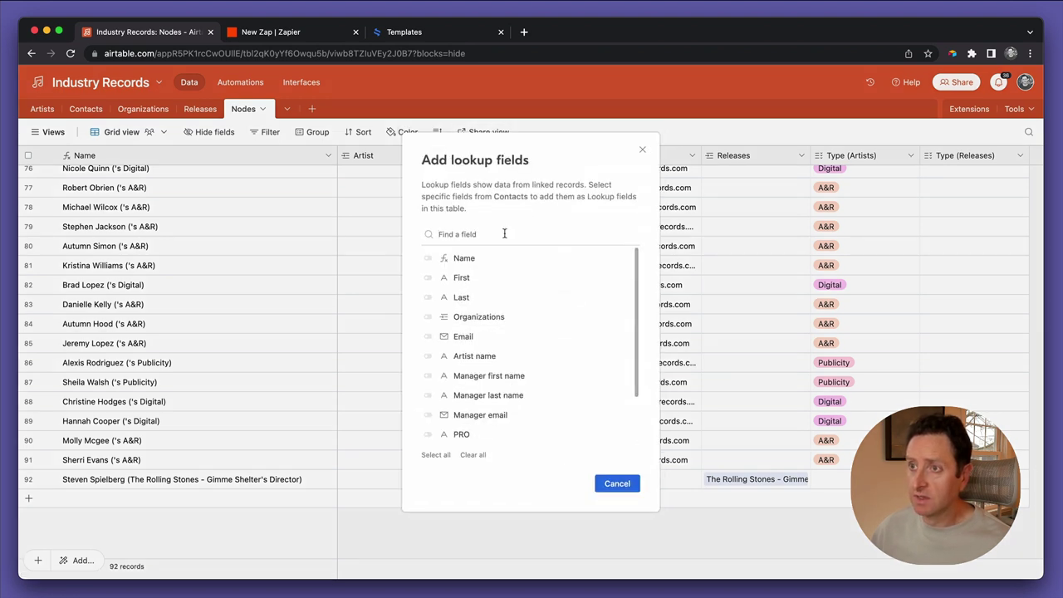
pyautogui.click(480, 282)
pyautogui.click(465, 298)
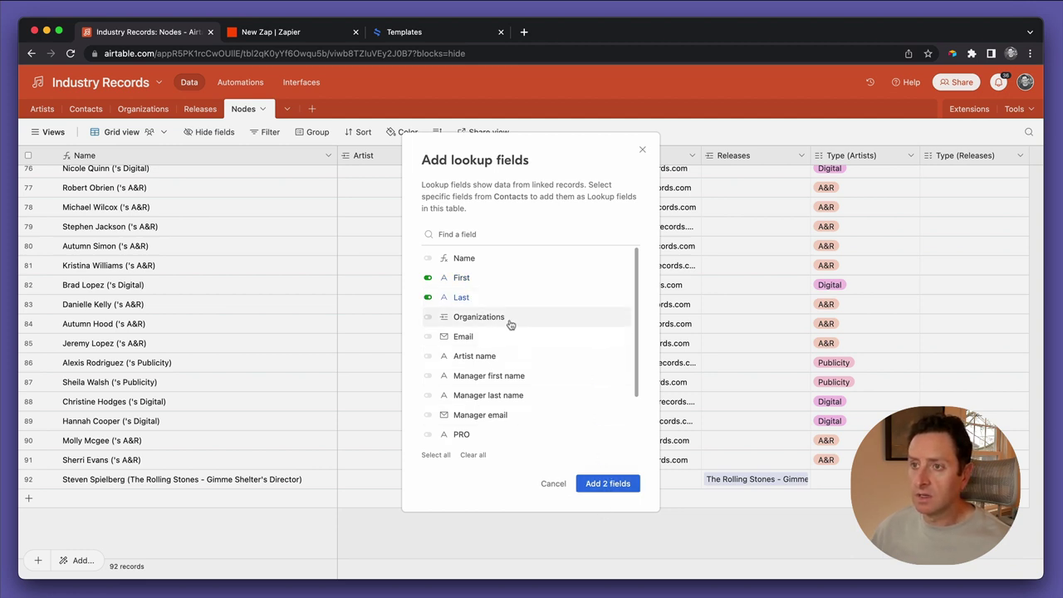
pyautogui.click(596, 486)
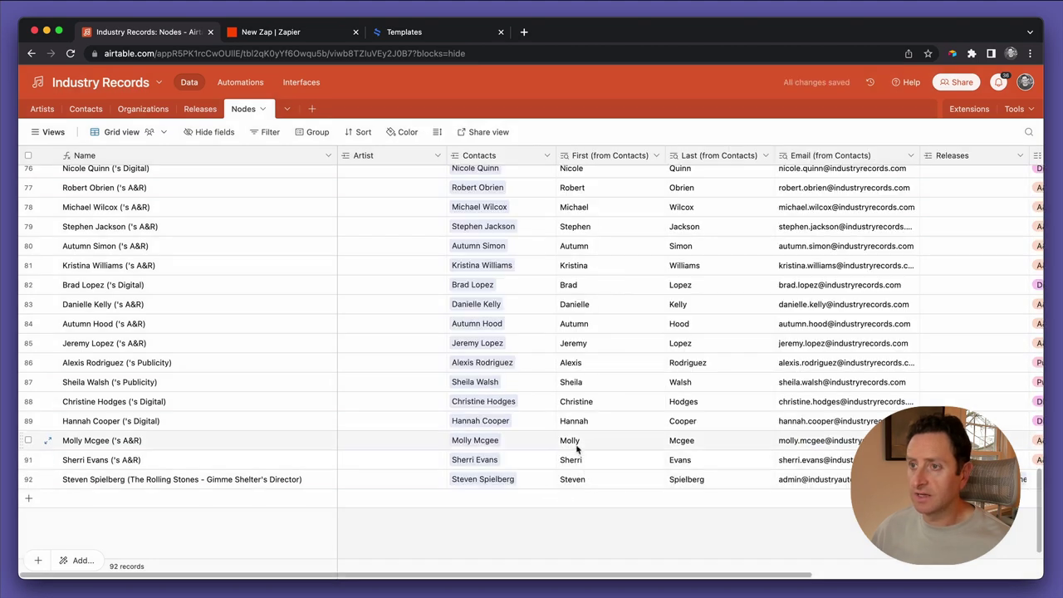
pyautogui.scroll(-1, 577, 452)
pyautogui.hscroll(2, 577, 449)
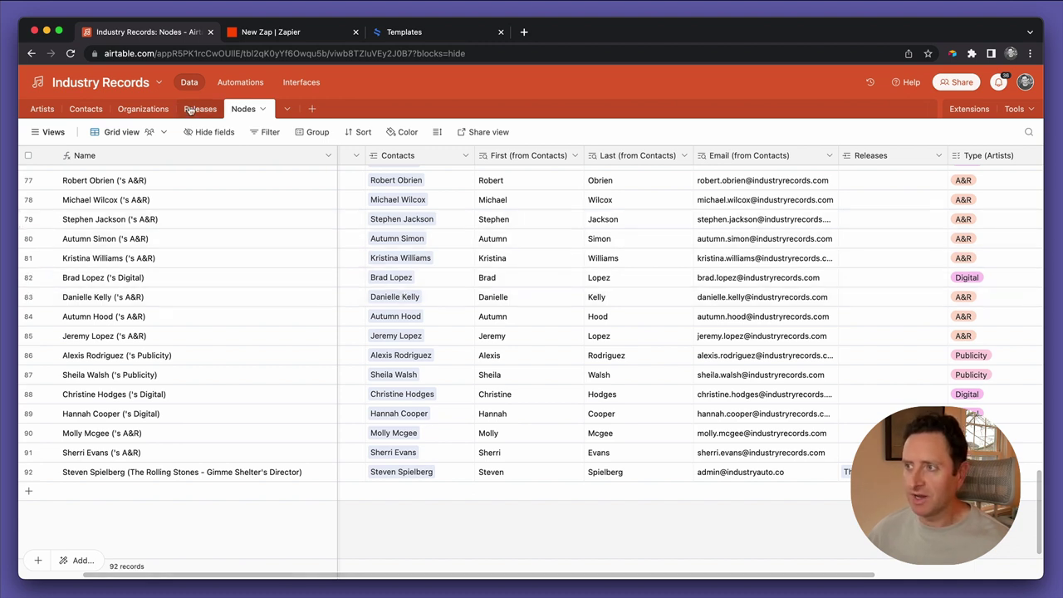
pyautogui.click(144, 111)
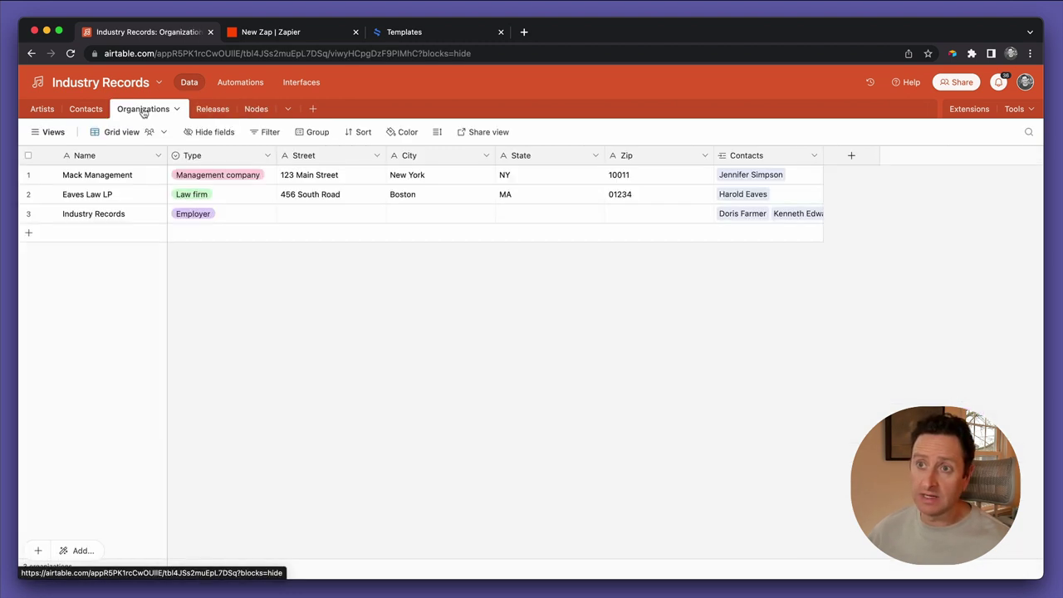
# Add an organization record 'Spielberg Films' with a new Type option 'Video director'
pyautogui.click(128, 236)
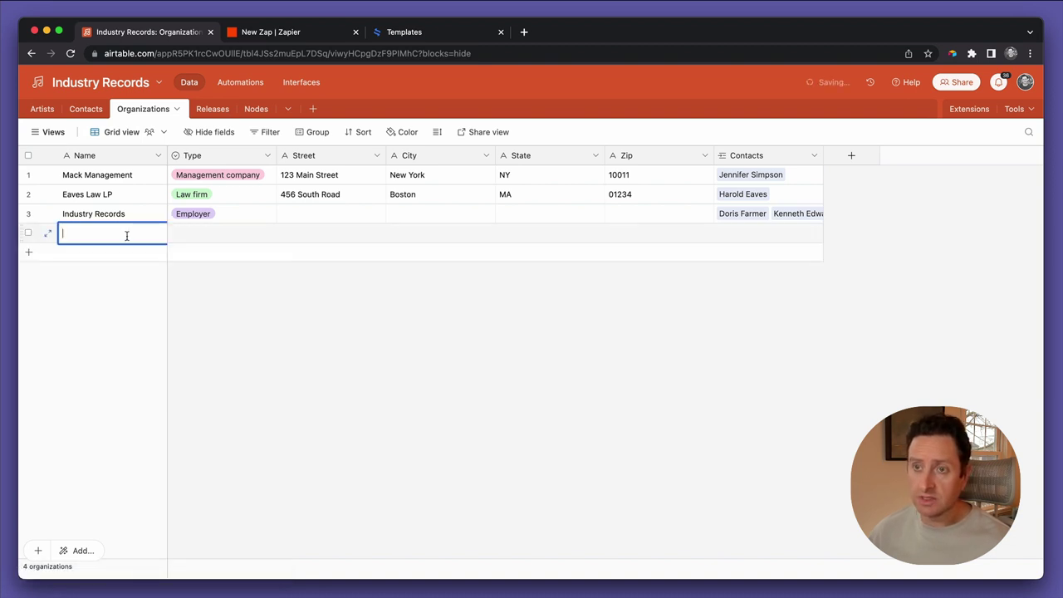
pyautogui.write('Spielberg')
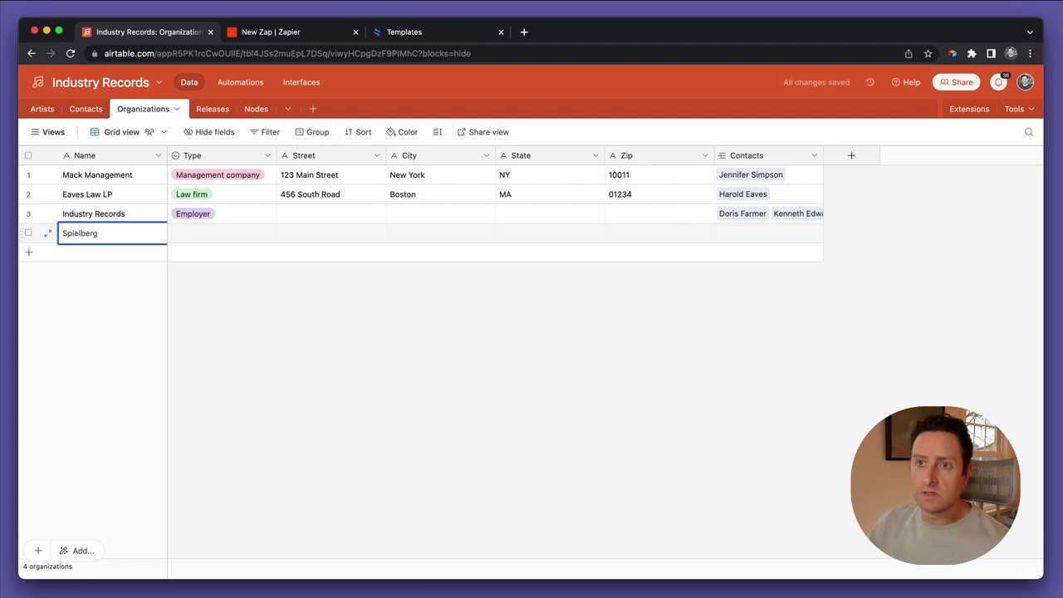
pyautogui.write(' Film')
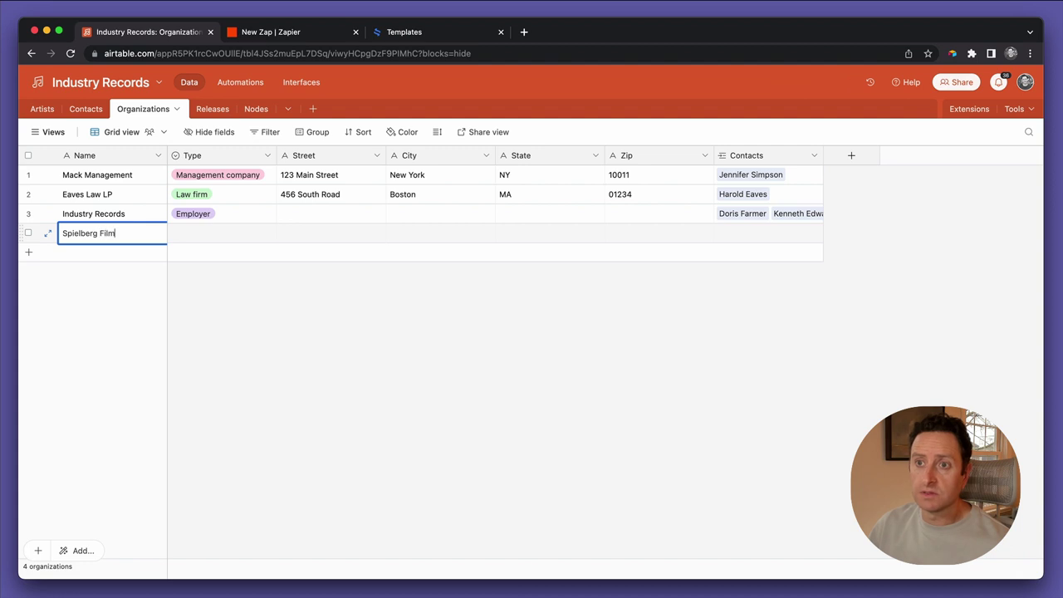
pyautogui.press('Tab')
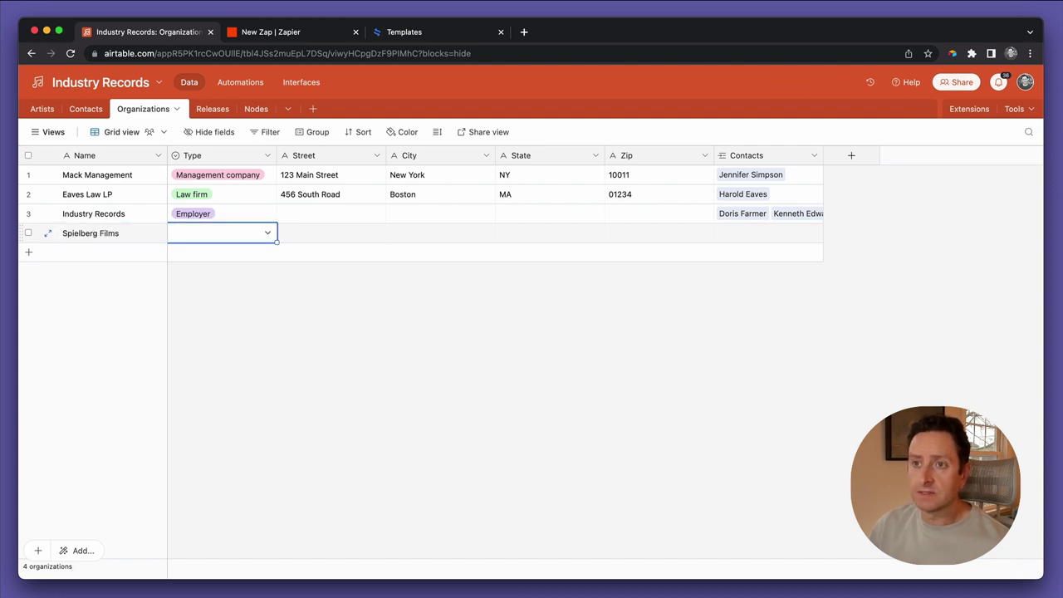
pyautogui.press('Return')
pyautogui.write('Music cid')
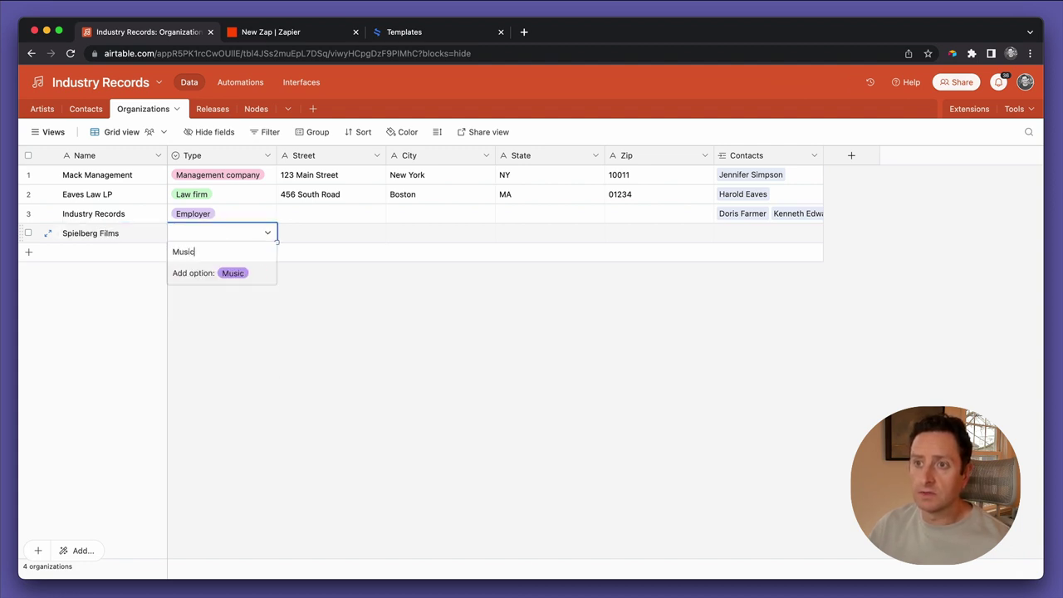
pyautogui.press('BackSpace')
pyautogui.press('BackSpace')
pyautogui.press('BackSpace')
pyautogui.press('BackSpace')
pyautogui.press('BackSpace')
pyautogui.press('BackSpace')
pyautogui.press('BackSpace')
pyautogui.press('BackSpace')
pyautogui.press('BackSpace')
pyautogui.write('Video direcor')
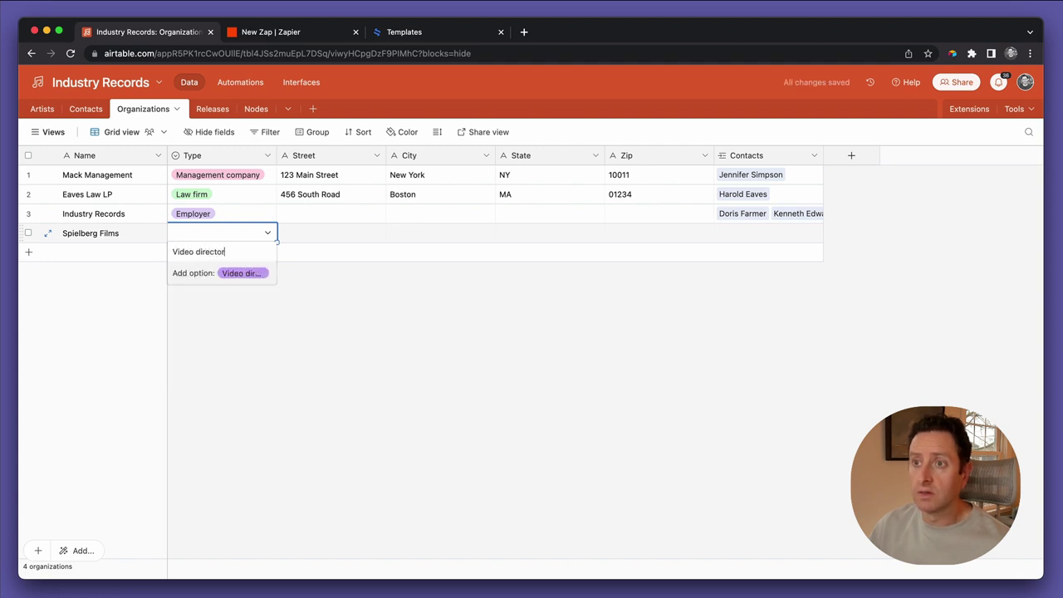
pyautogui.press('Return')
# Fill in its address: street 354, city Los Angeles, state CA, zip 902
pyautogui.click(330, 233)
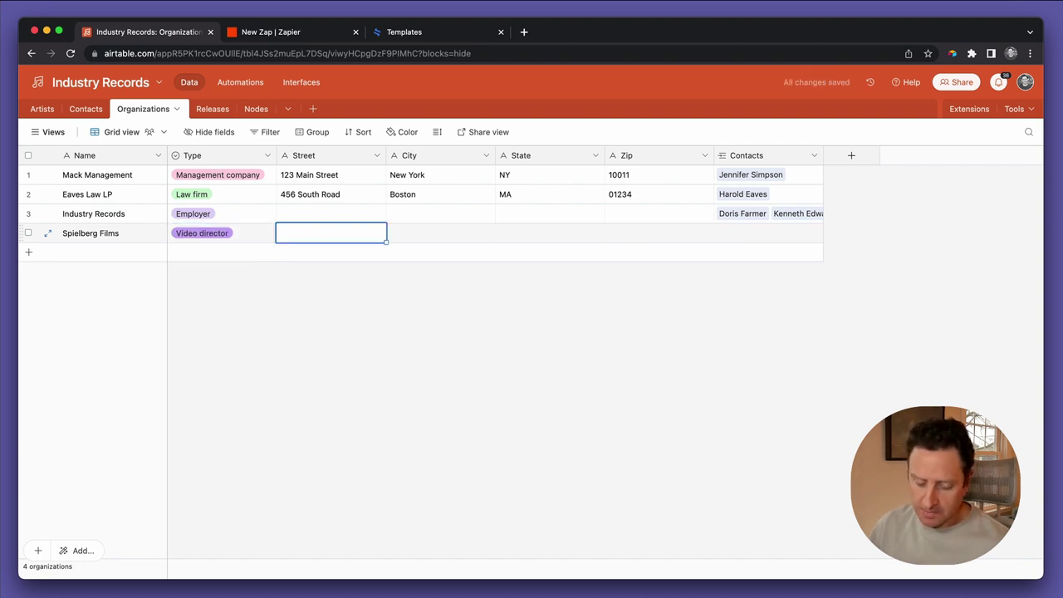
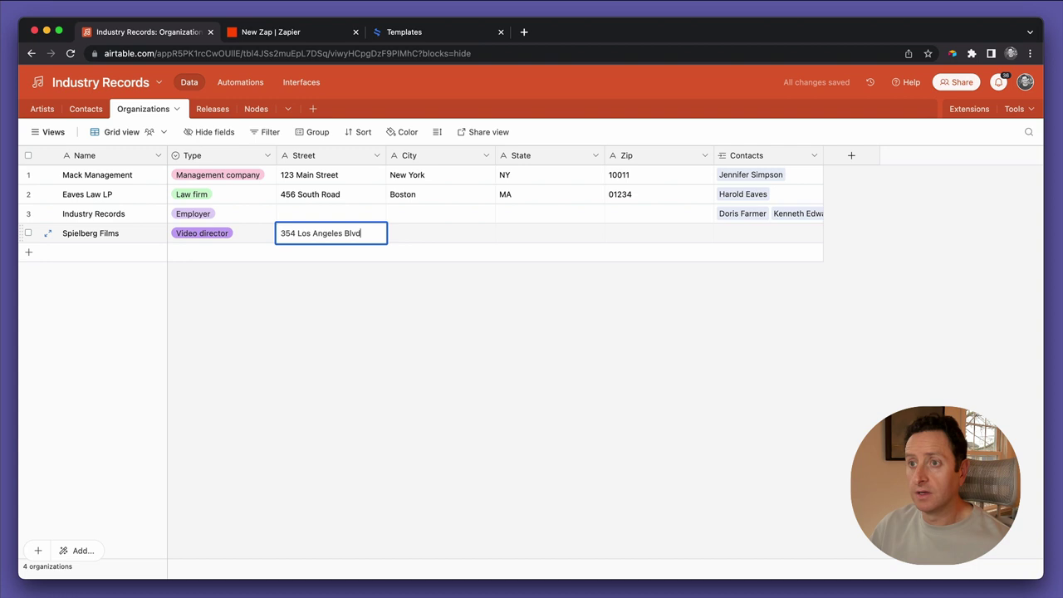
pyautogui.press('Tab')
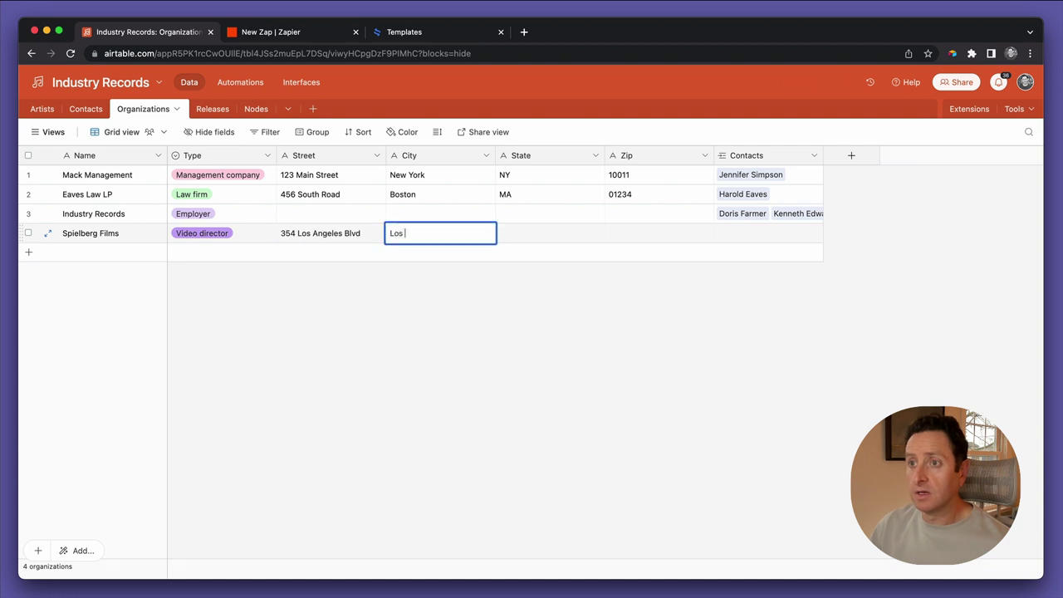
pyautogui.press('Tab')
pyautogui.press('Tab')
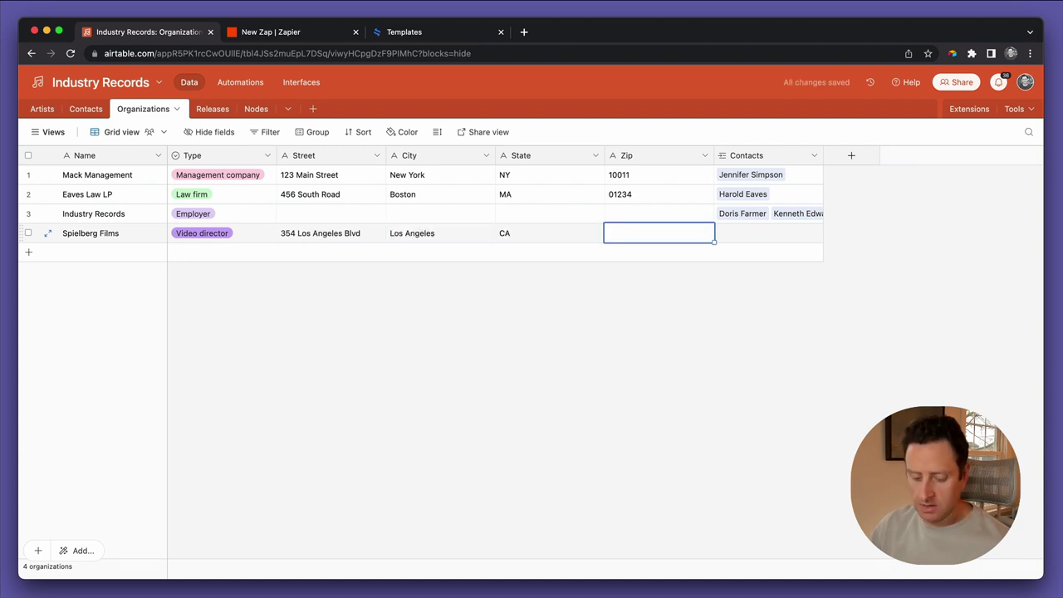
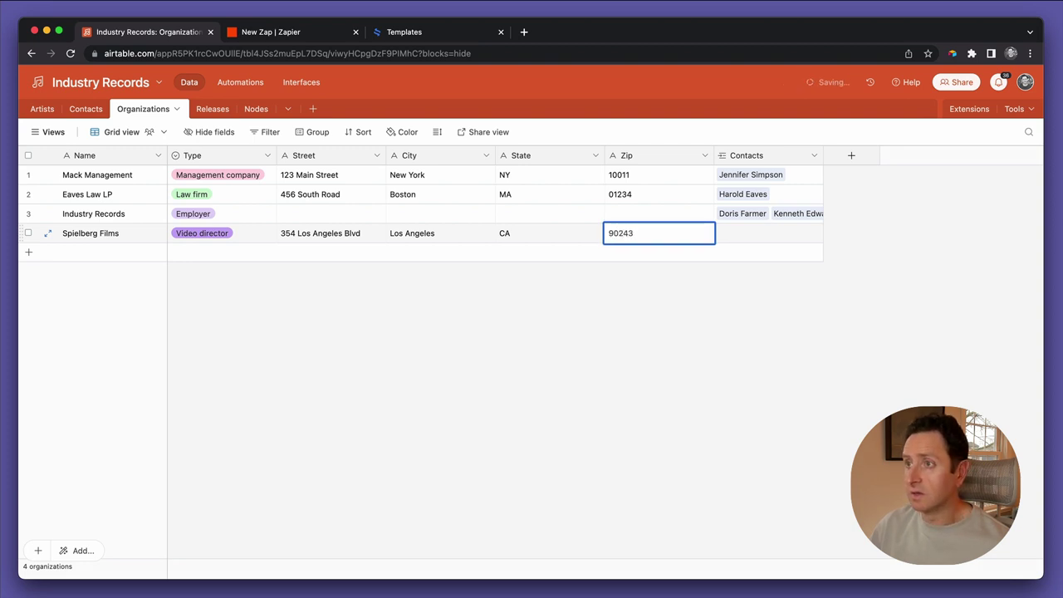
pyautogui.press('Tab')
# Link the director contact to the new organization record
pyautogui.press('Return')
pyautogui.write('steve')
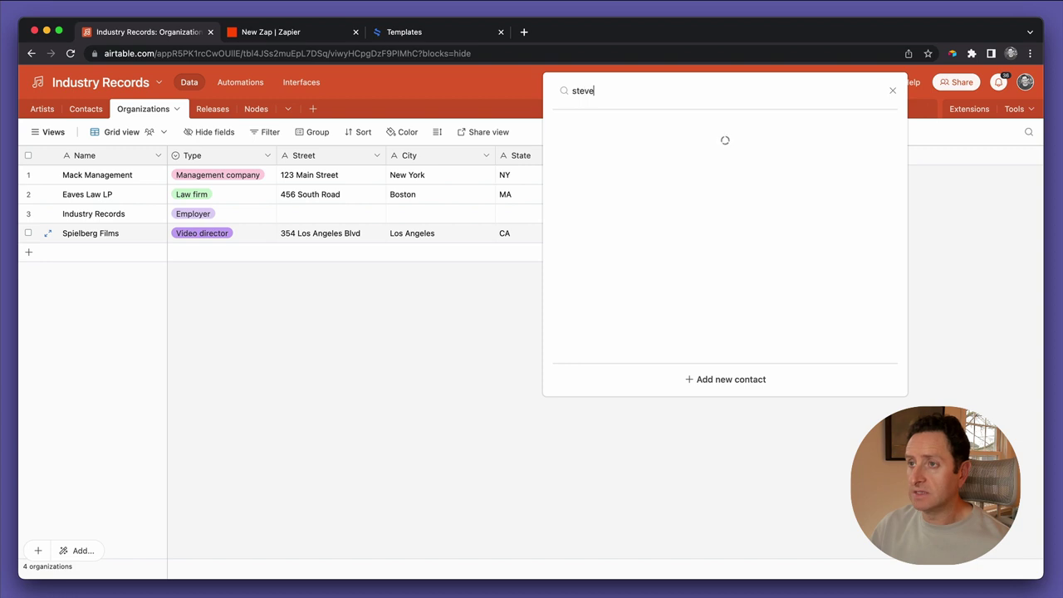
pyautogui.press('Return')
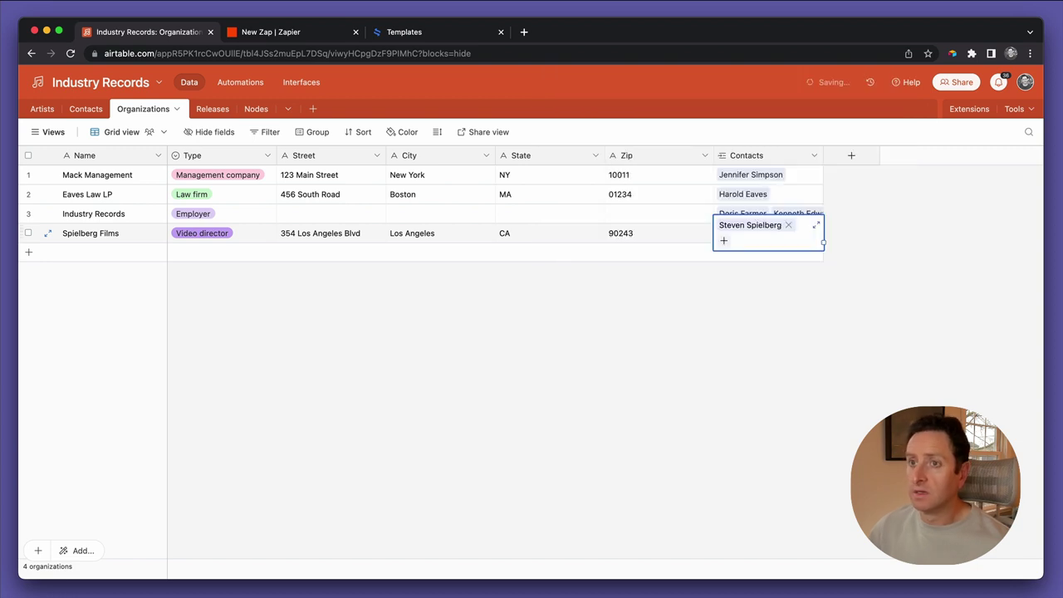
pyautogui.press('Left')
pyautogui.press('Left')
pyautogui.press('Left')
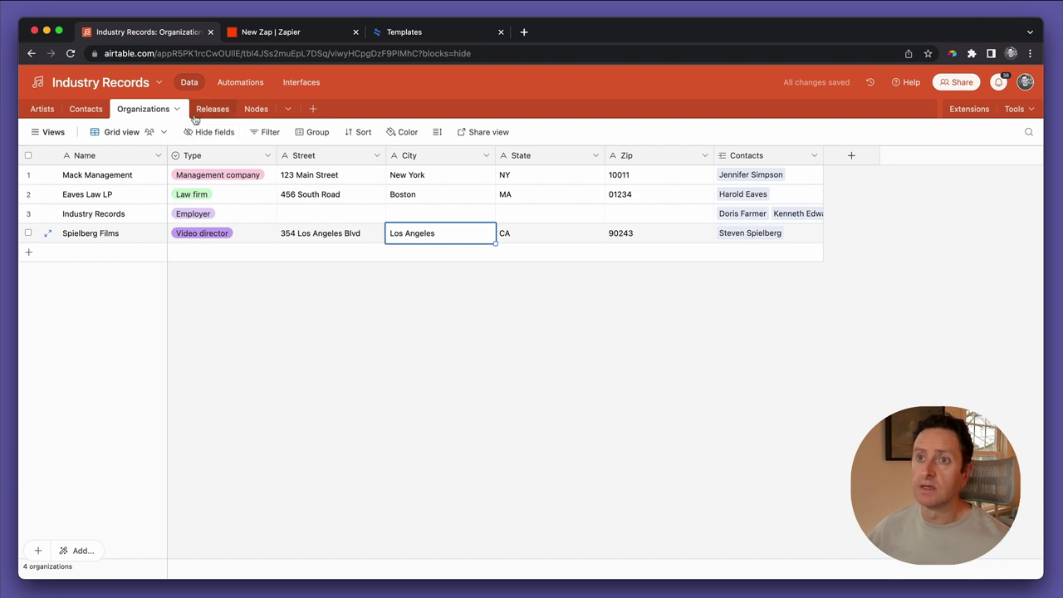
pyautogui.click(86, 109)
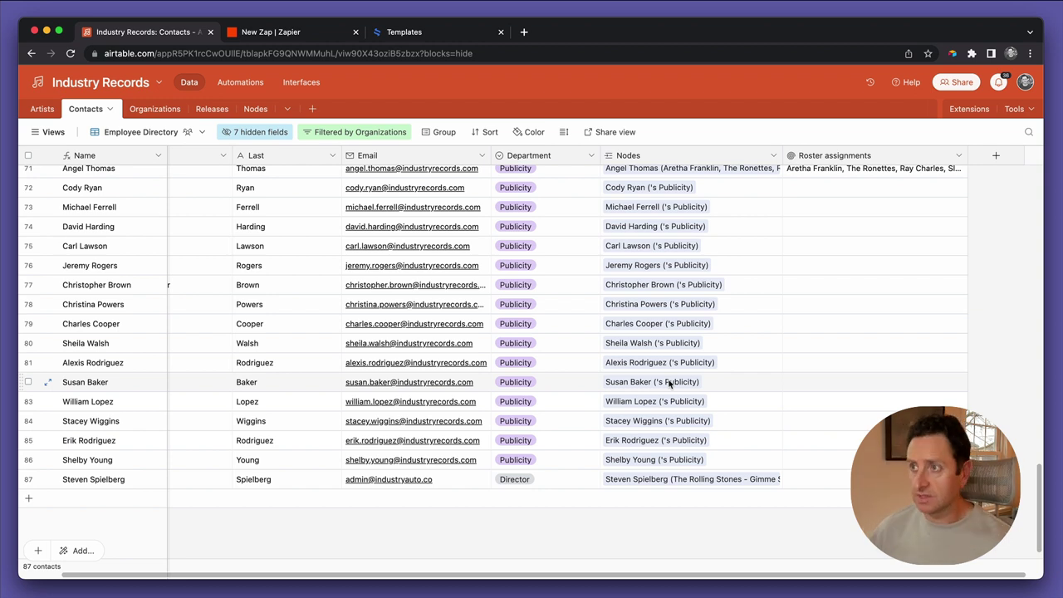
# Unhide the Organizations field in the Contacts view
pyautogui.scroll(-1, 669, 382)
pyautogui.hscroll(1, 669, 382)
pyautogui.click(988, 163)
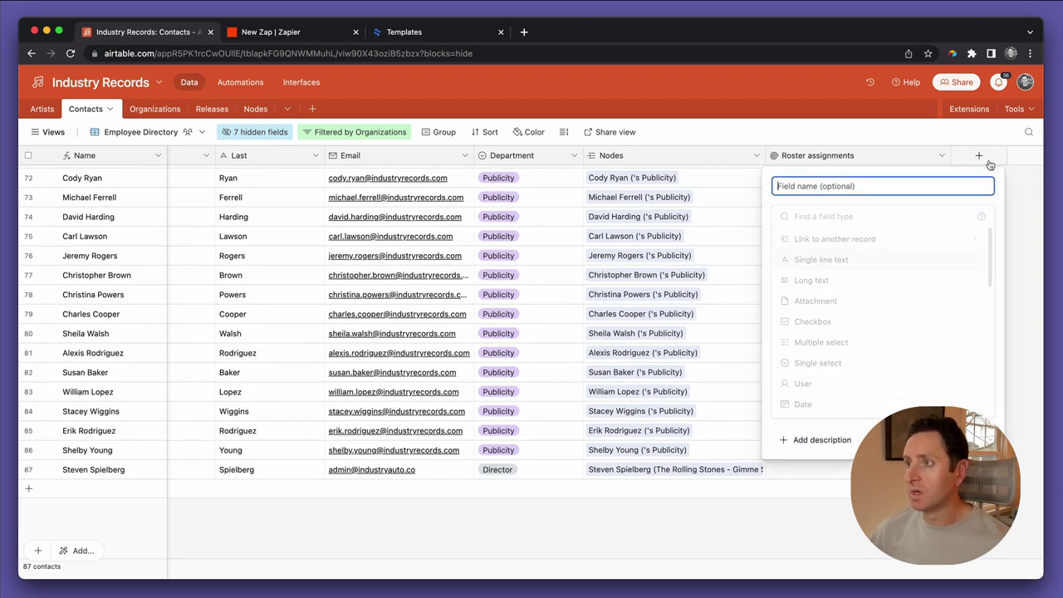
pyautogui.press('Escape')
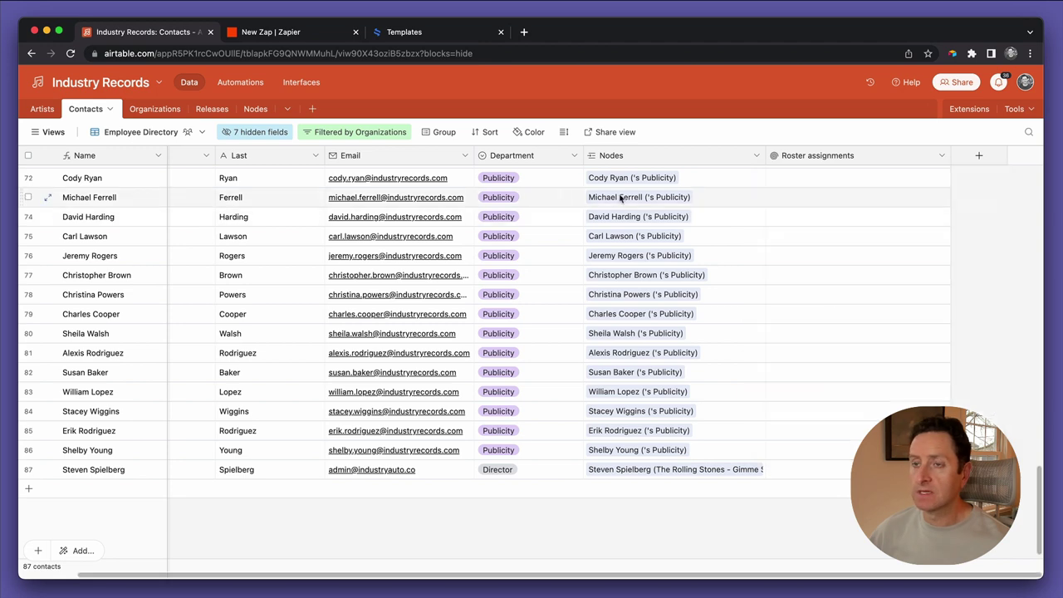
pyautogui.scroll(2, 484, 174)
pyautogui.hscroll(-2, 484, 175)
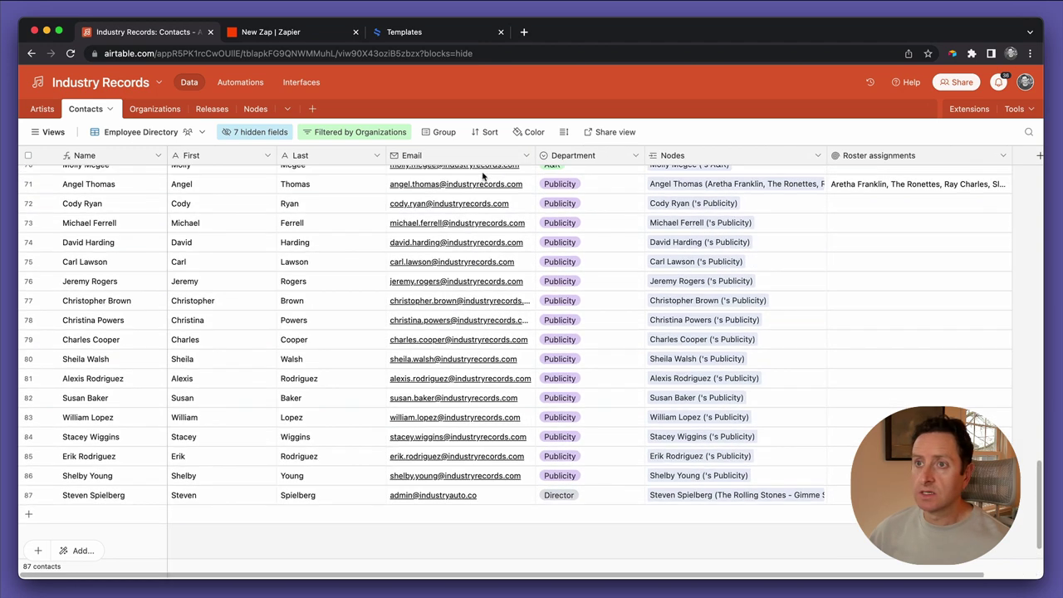
pyautogui.click(221, 137)
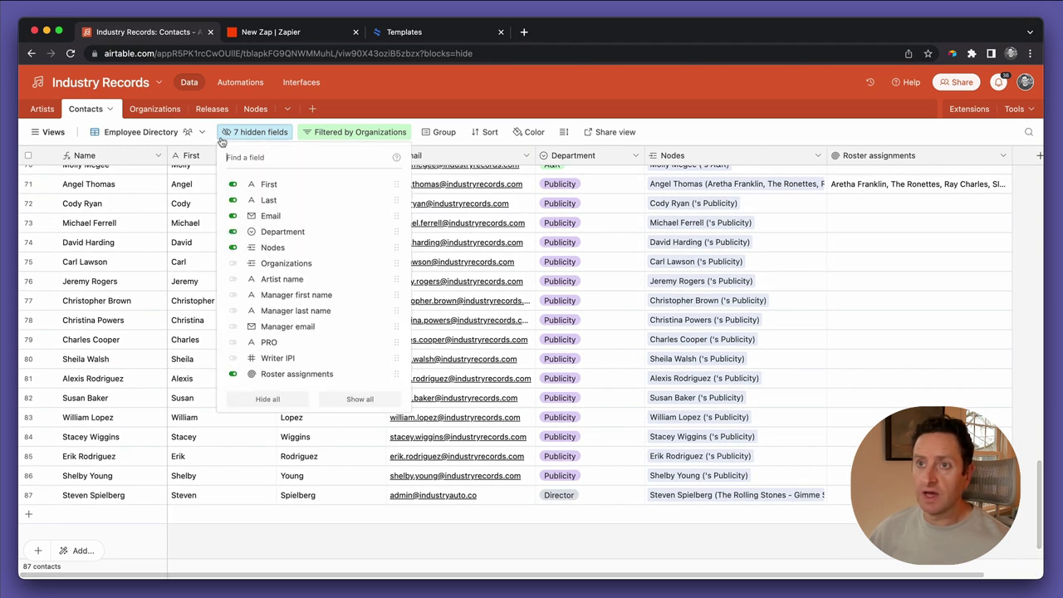
pyautogui.click(264, 264)
pyautogui.hscroll(2, 960, 222)
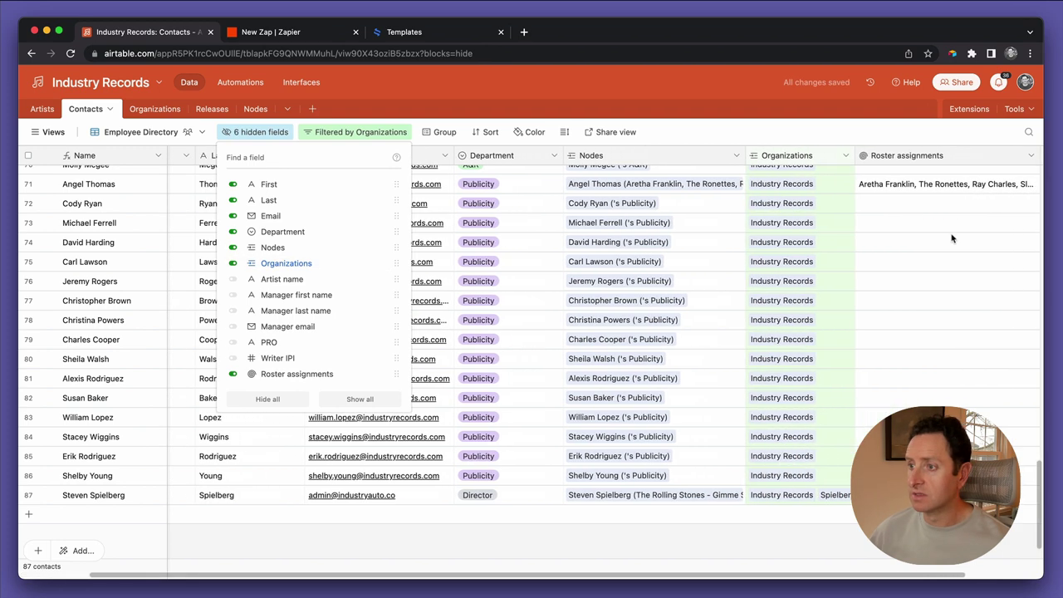
pyautogui.click(825, 350)
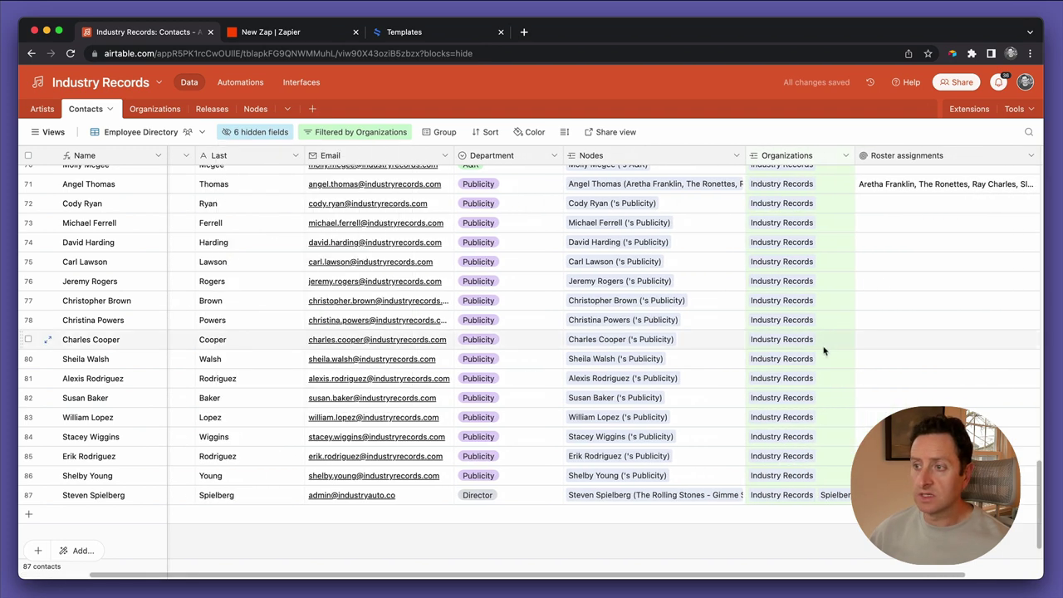
# Remove Industry Records so the director contact belongs only to Spielberg Films
pyautogui.click(793, 494)
pyautogui.click(819, 487)
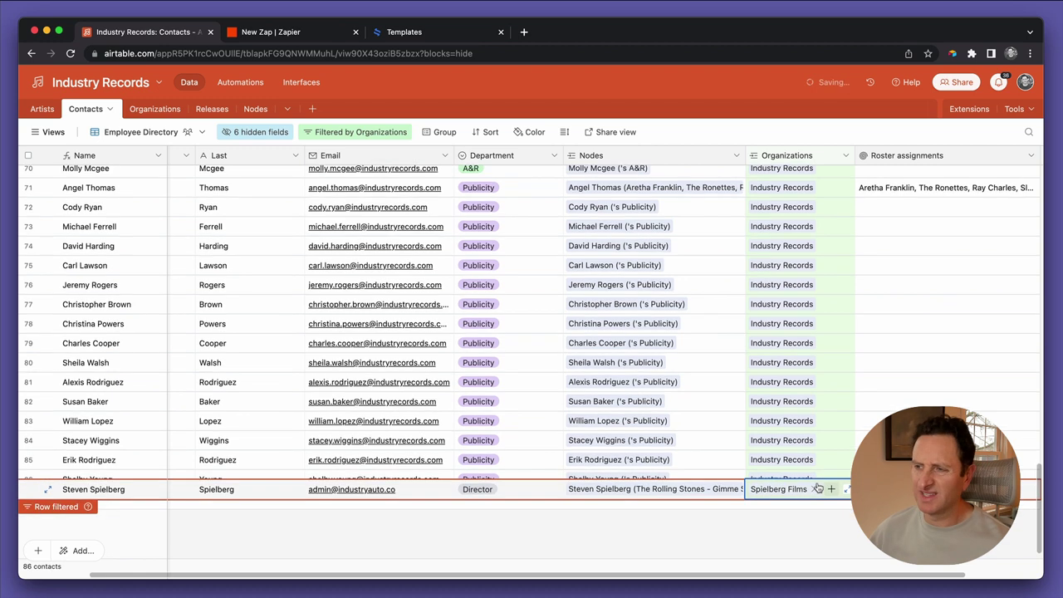
pyautogui.click(800, 525)
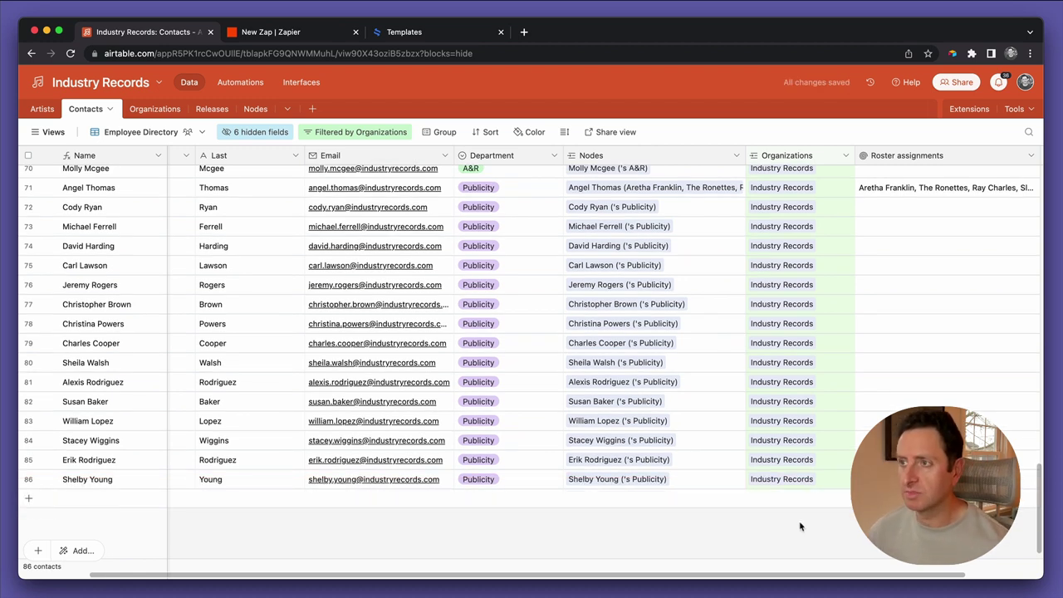
# Switch Contacts to the unfiltered Grid view showing all 95 contacts
pyautogui.click(131, 132)
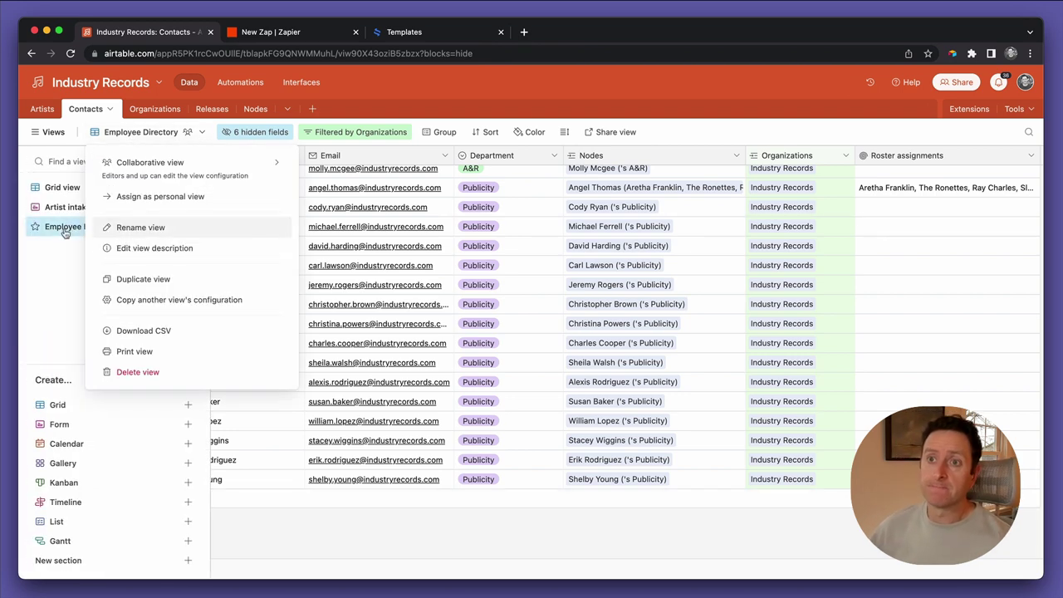
pyautogui.click(60, 188)
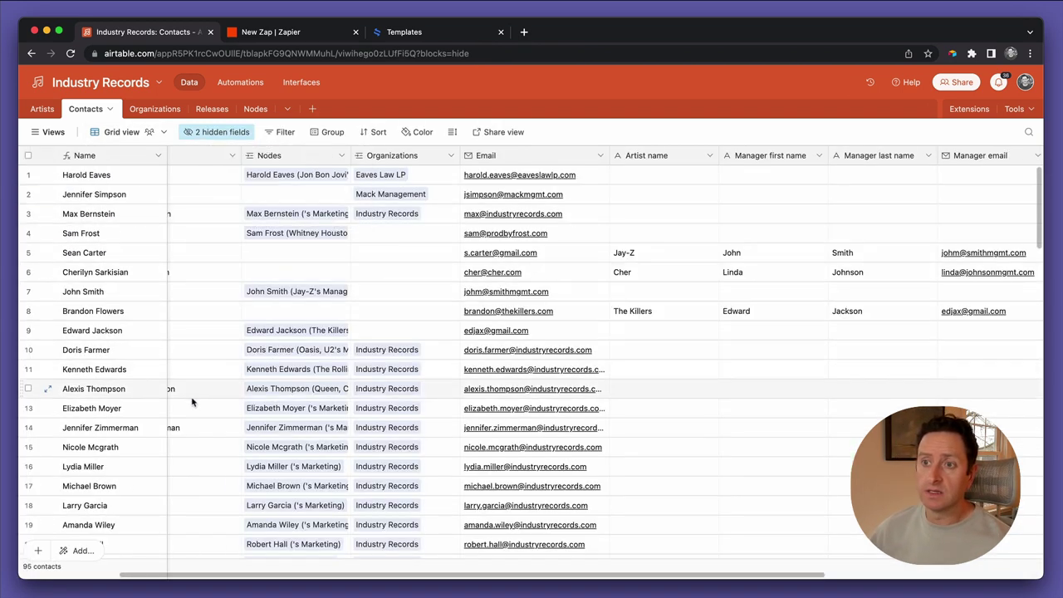
pyautogui.scroll(-10, 272, 449)
pyautogui.scroll(-10, 272, 450)
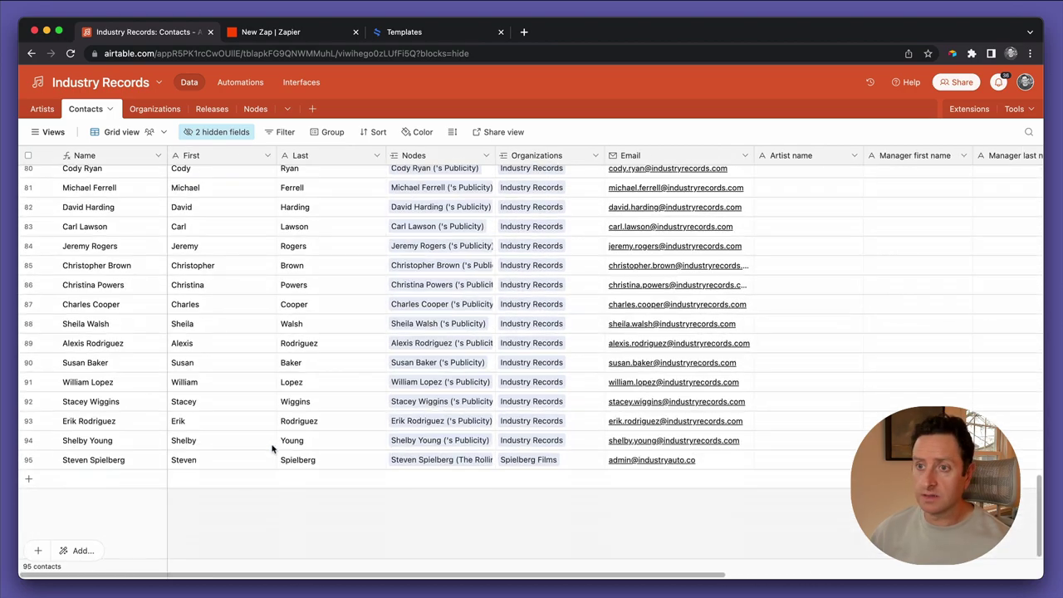
pyautogui.hscroll(5, 417, 460)
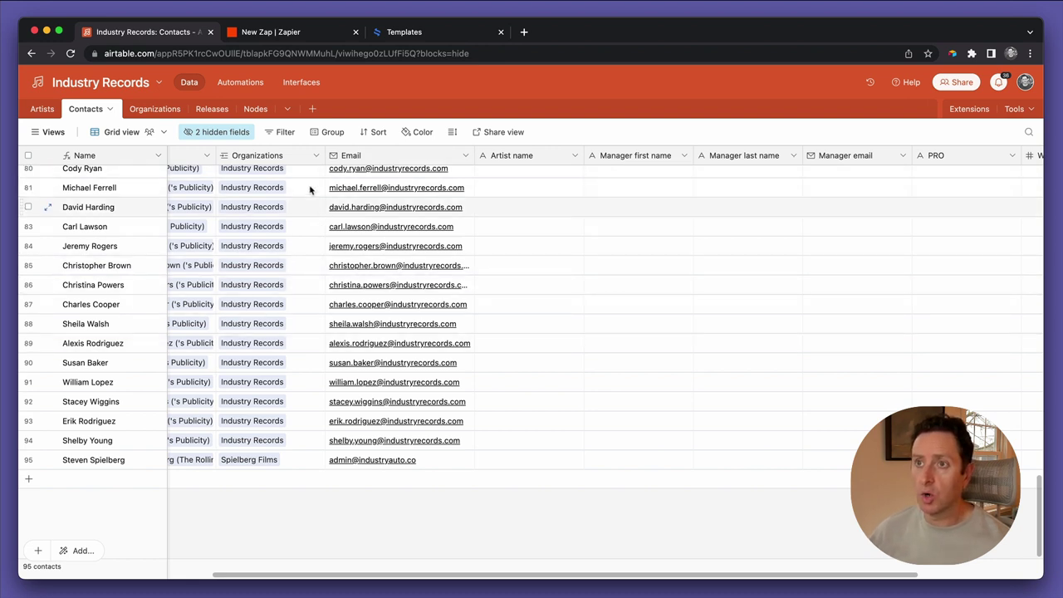
# From the Organizations field menu, add five lookups to Contacts: Name, Street, City, State, Zip
pyautogui.hscroll(-2, 344, 440)
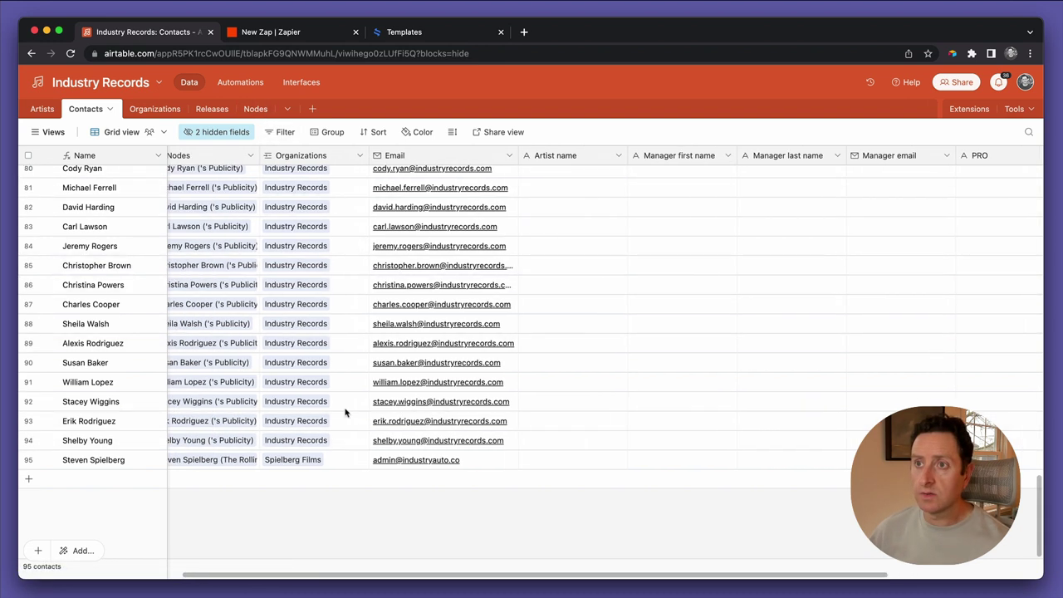
pyautogui.click(361, 158)
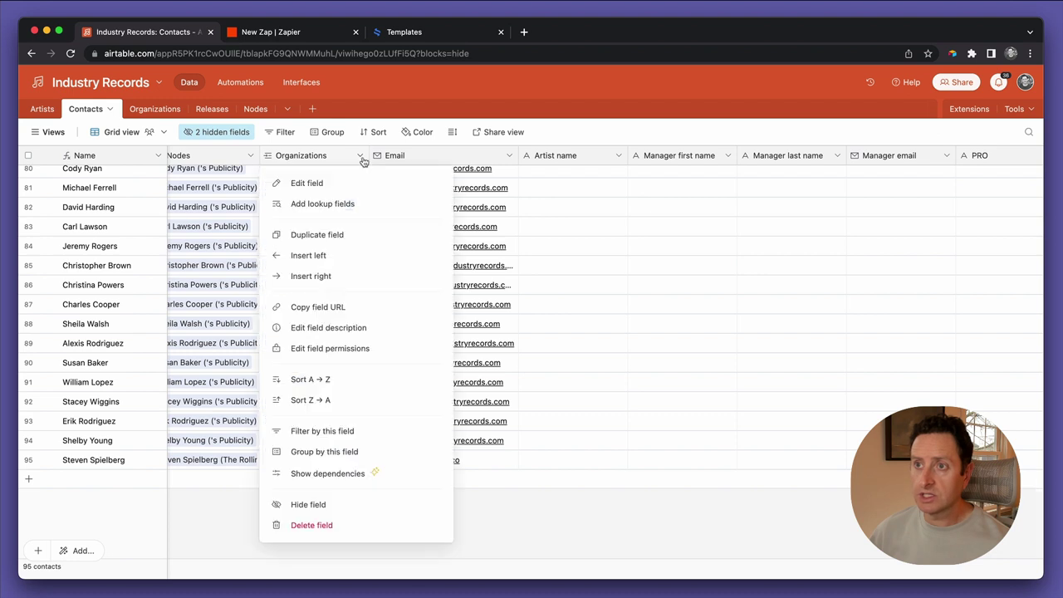
pyautogui.click(348, 203)
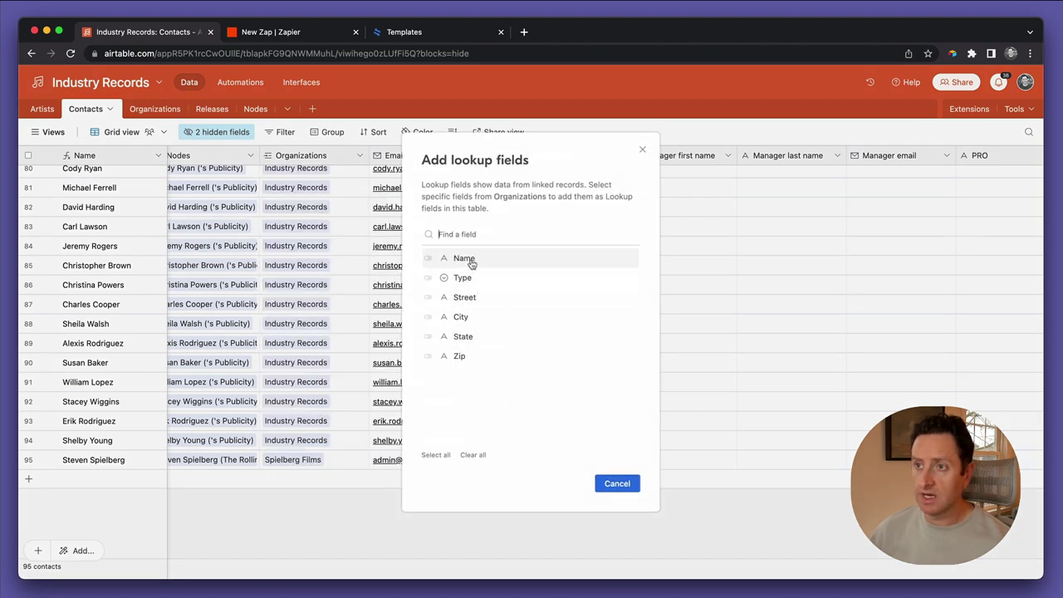
pyautogui.click(470, 262)
pyautogui.click(469, 298)
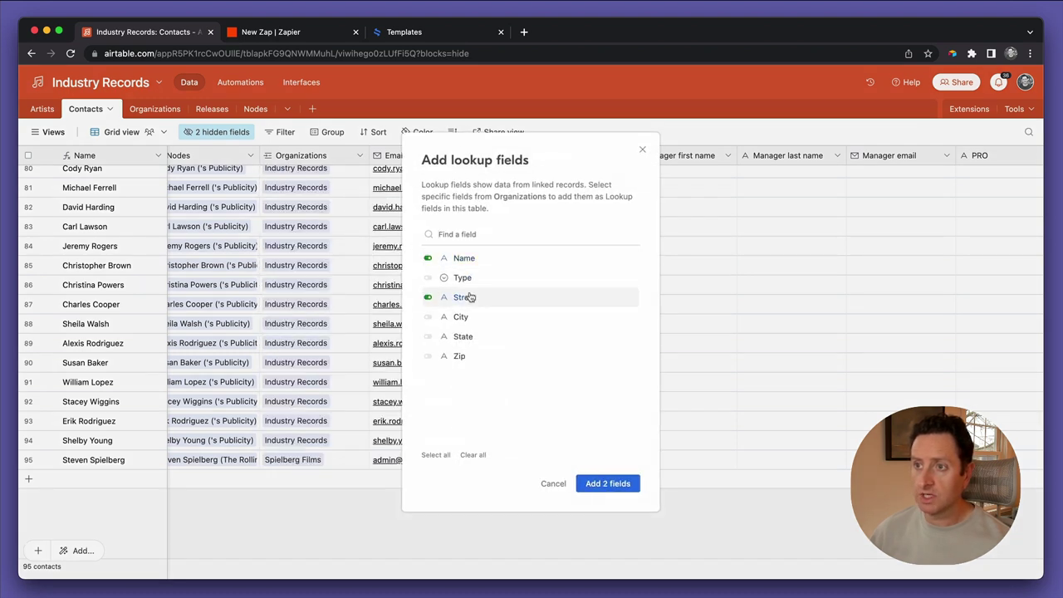
pyautogui.click(463, 315)
pyautogui.click(463, 336)
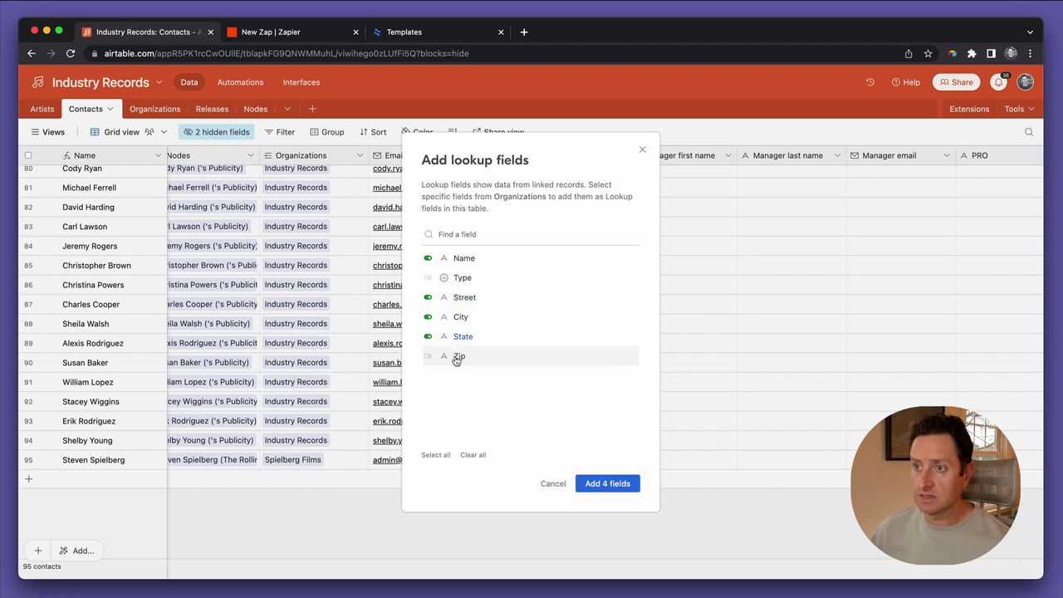
pyautogui.click(459, 356)
pyautogui.click(605, 485)
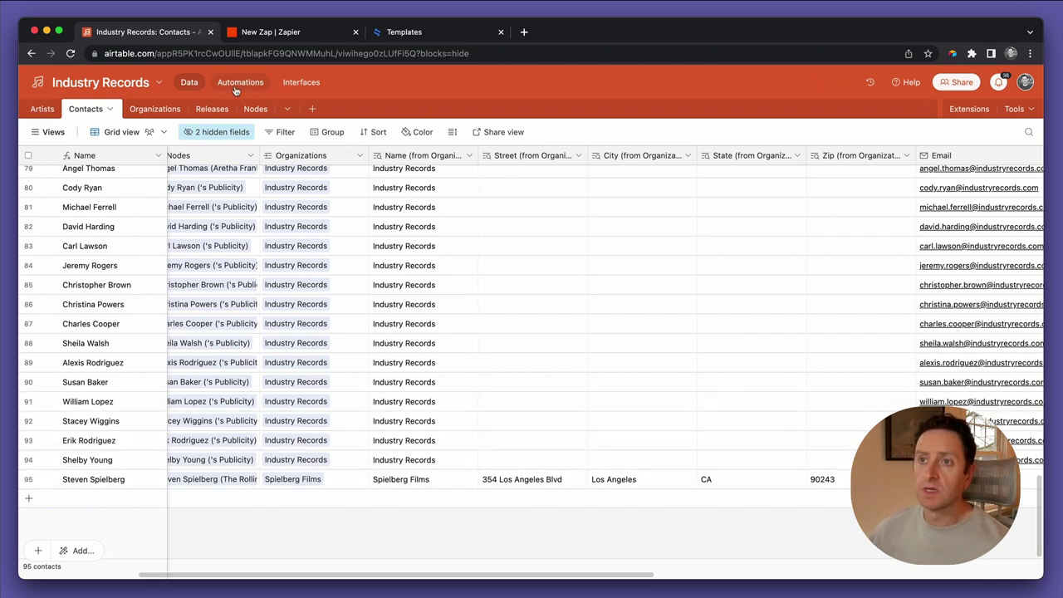
# In Nodes, add Name, Street, City, State and Zip (from Organizations) lookups via the Contacts field
pyautogui.click(256, 109)
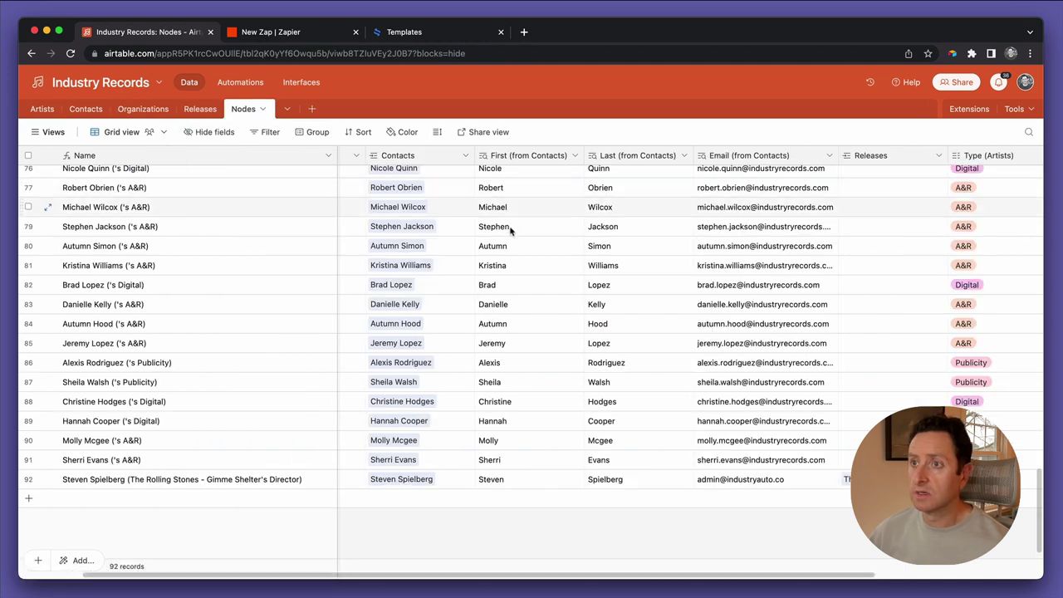
pyautogui.click(466, 158)
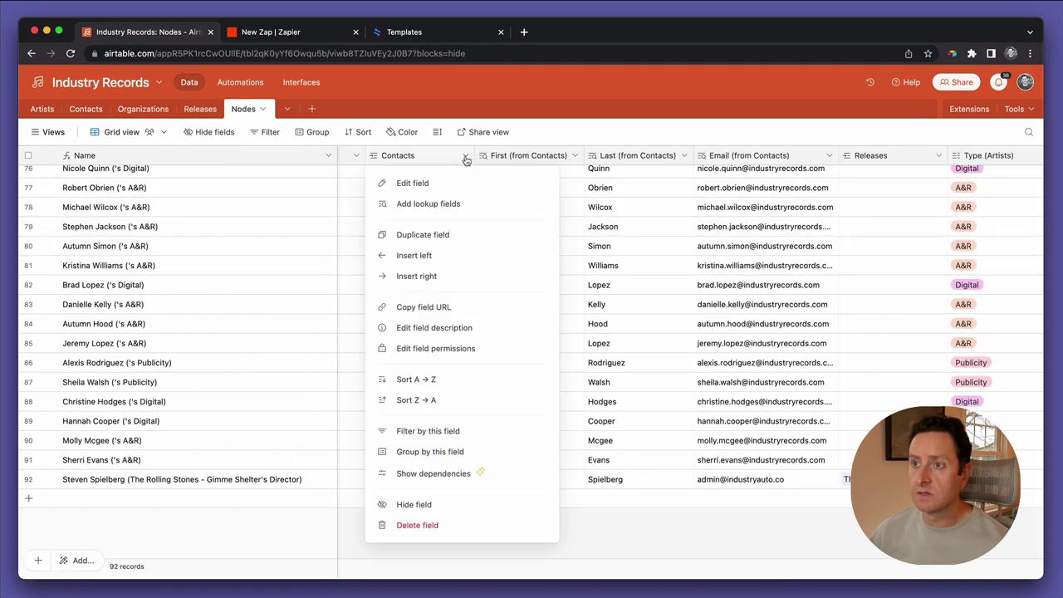
pyautogui.click(470, 207)
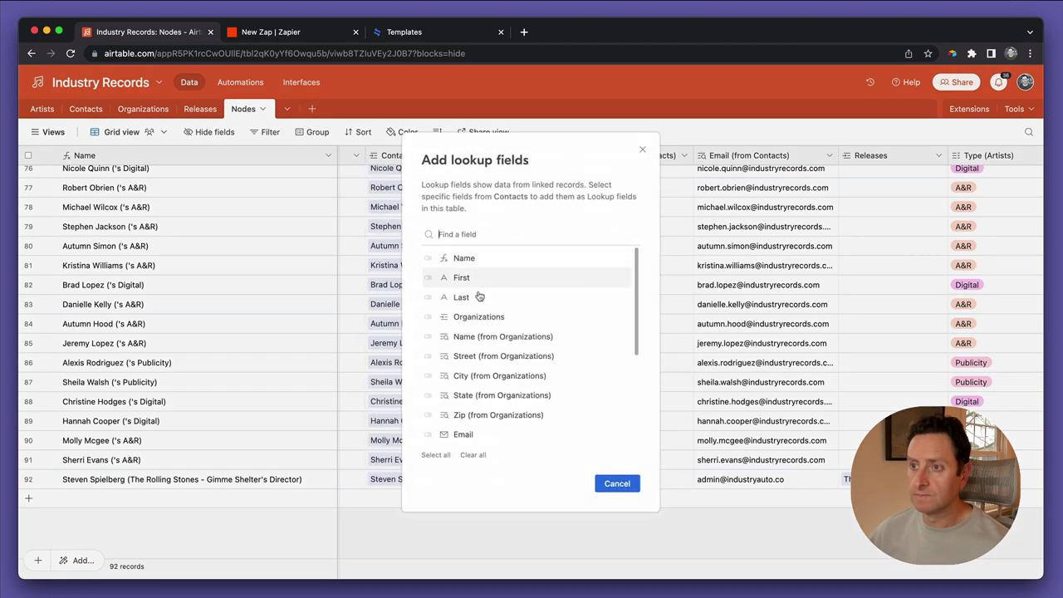
pyautogui.click(484, 337)
pyautogui.click(478, 356)
pyautogui.click(473, 375)
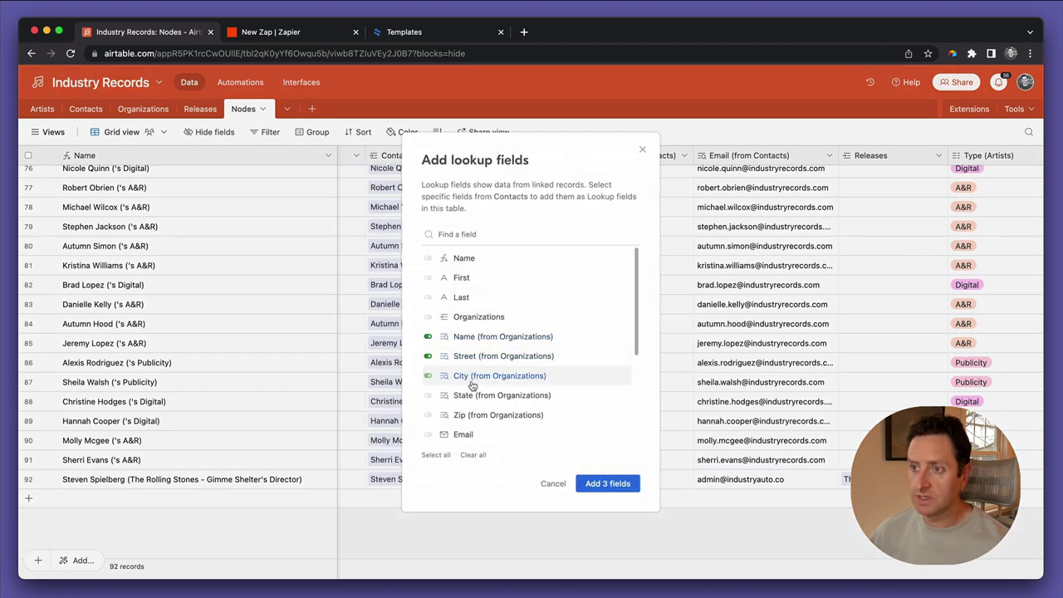
pyautogui.click(468, 400)
pyautogui.click(463, 417)
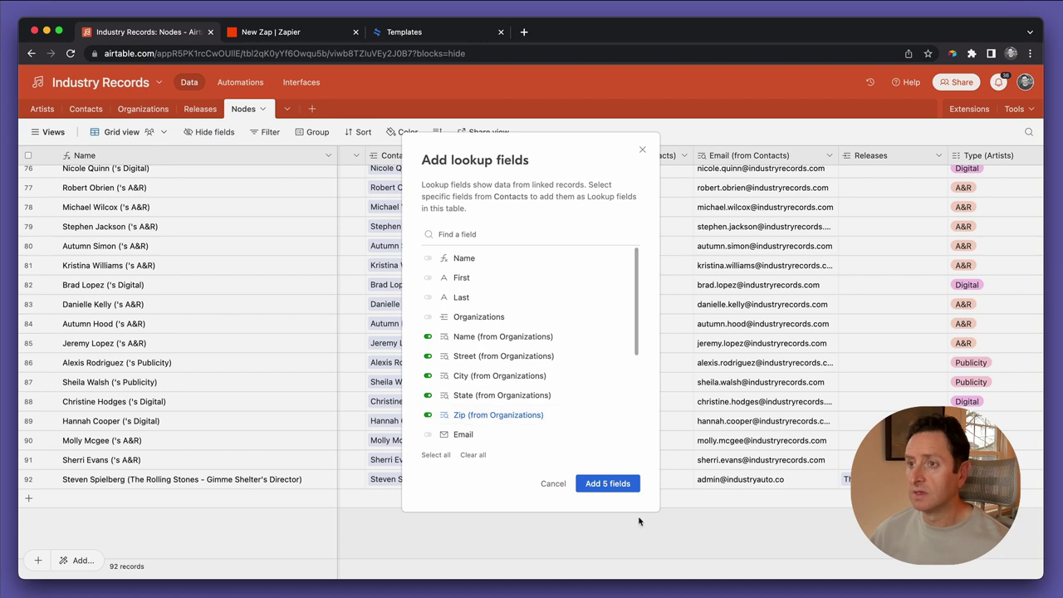
pyautogui.click(612, 483)
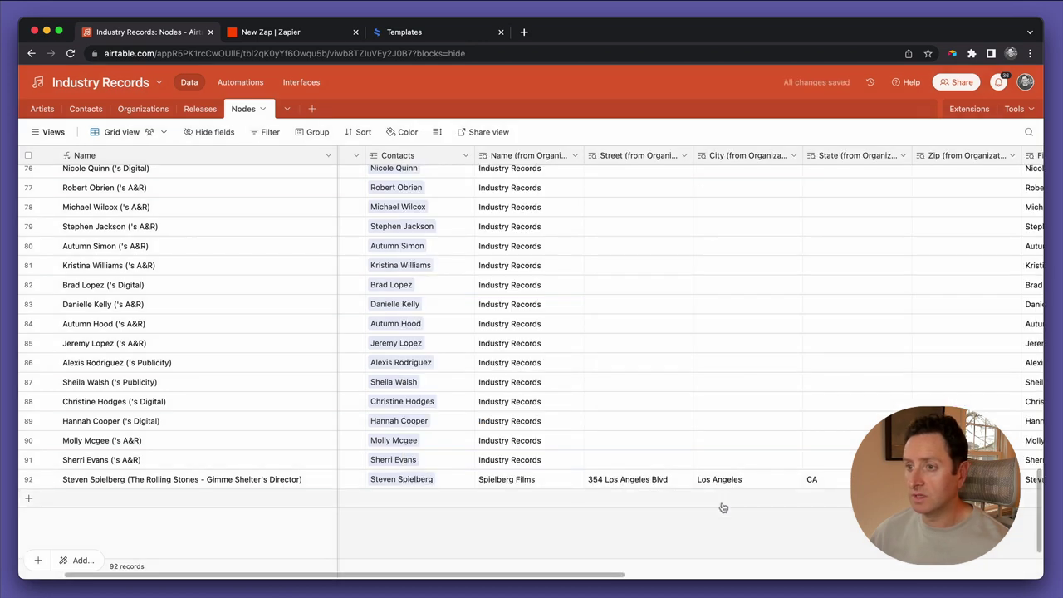
pyautogui.hscroll(10, 719, 490)
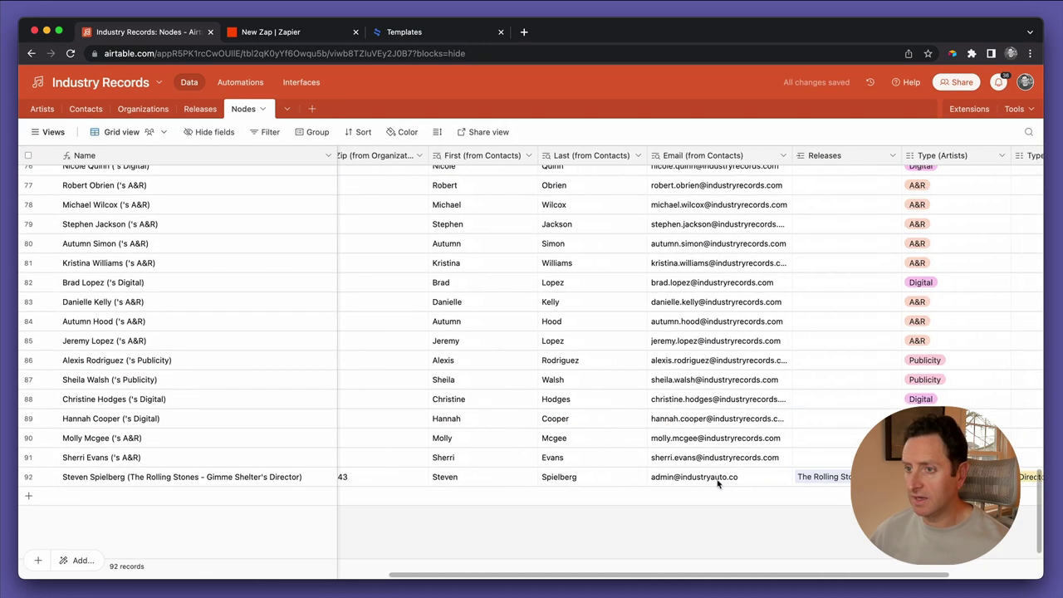
pyautogui.hscroll(2, 605, 469)
pyautogui.hscroll(-12, 607, 469)
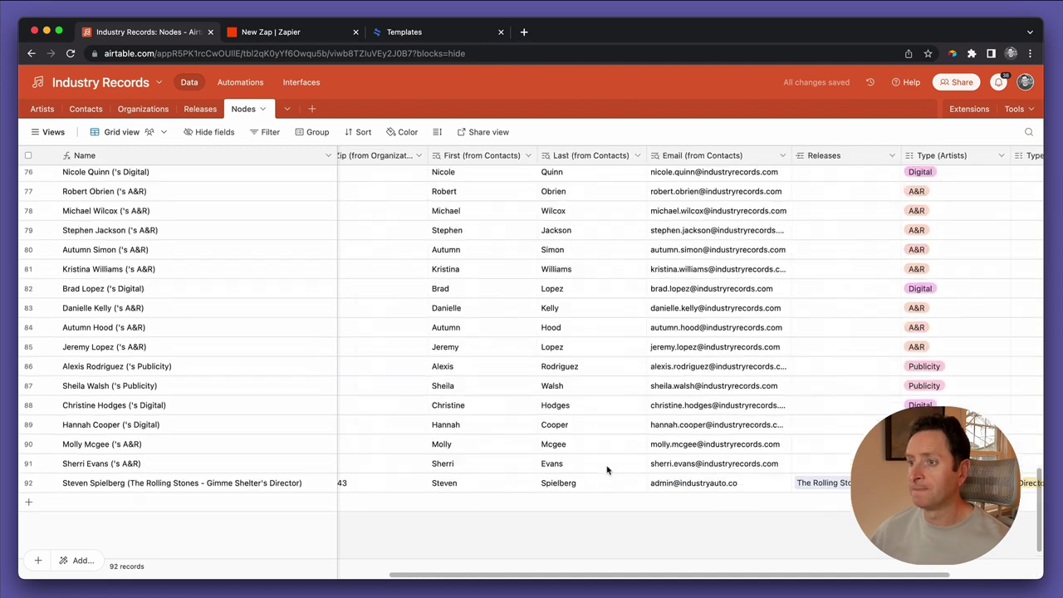
# Unhide the Nodes field in the Releases table's view
pyautogui.click(200, 108)
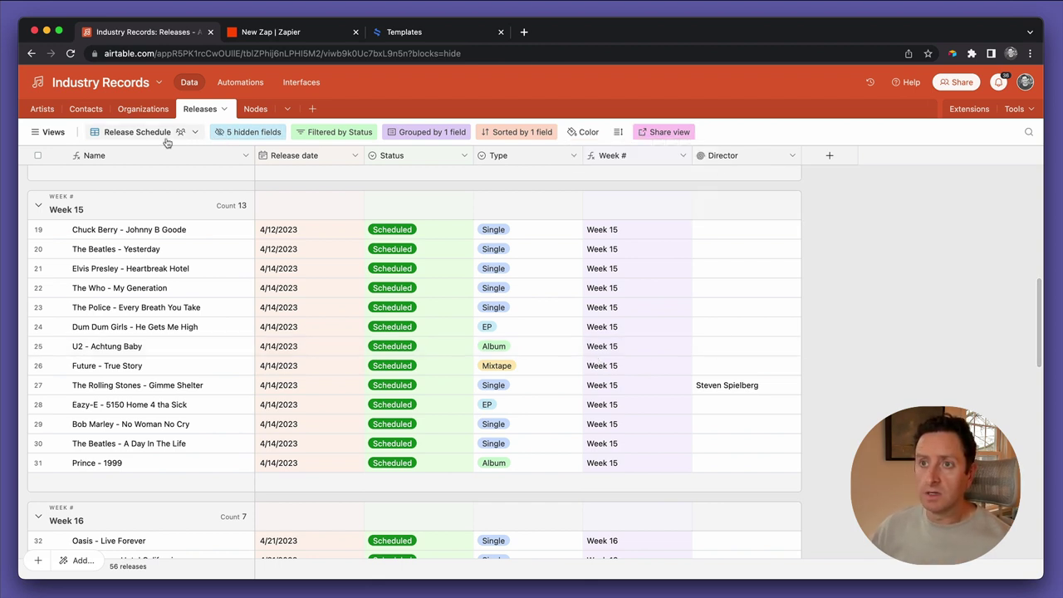
pyautogui.click(241, 136)
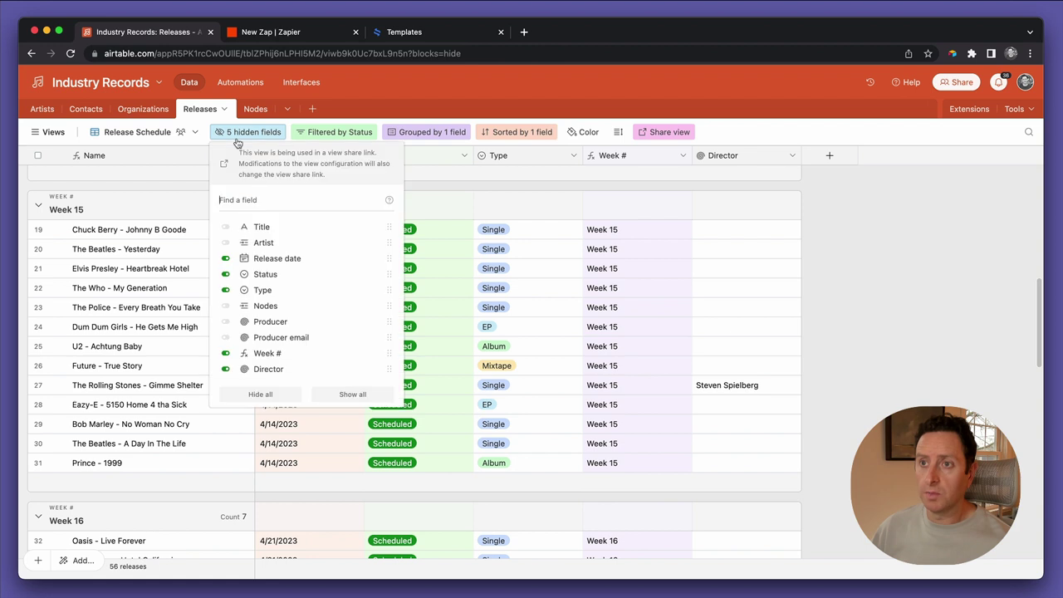
pyautogui.click(265, 307)
pyautogui.click(667, 386)
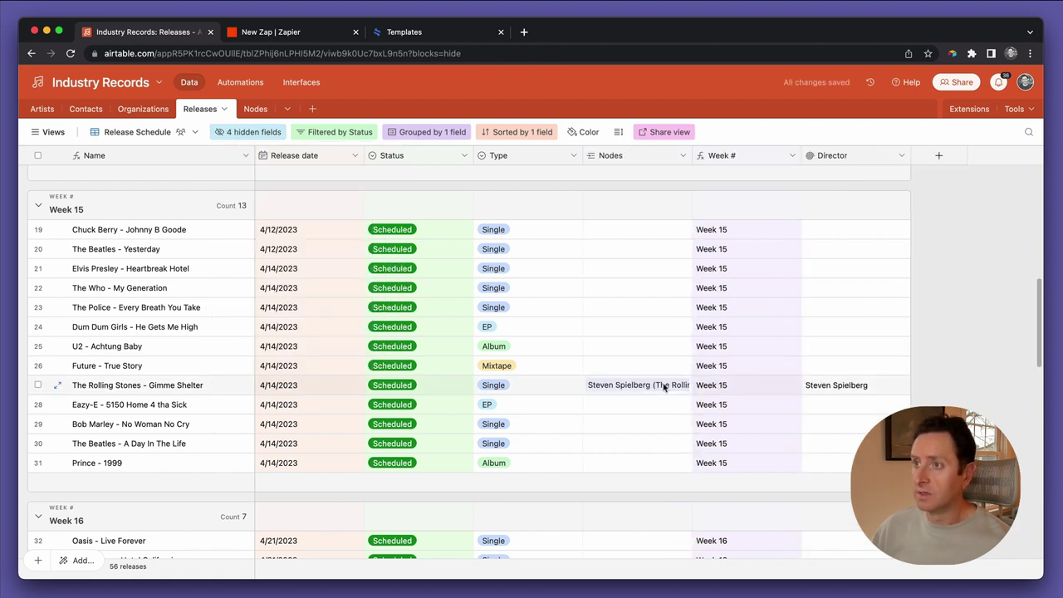
# Add seven Nodes lookups to Releases: First, Last, Name, Street, City, State and Zip
pyautogui.click(683, 157)
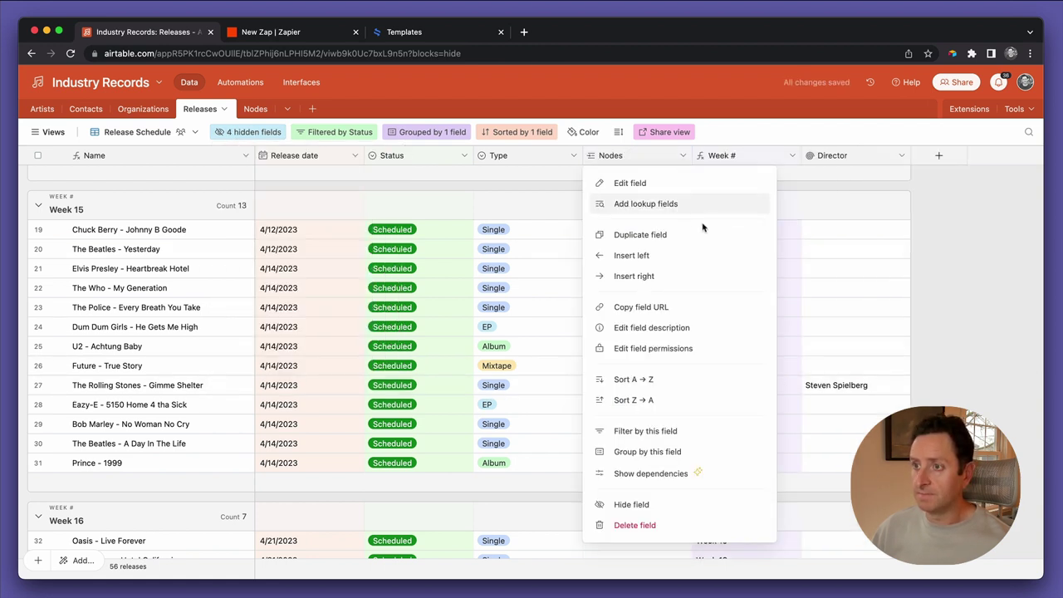
pyautogui.click(665, 206)
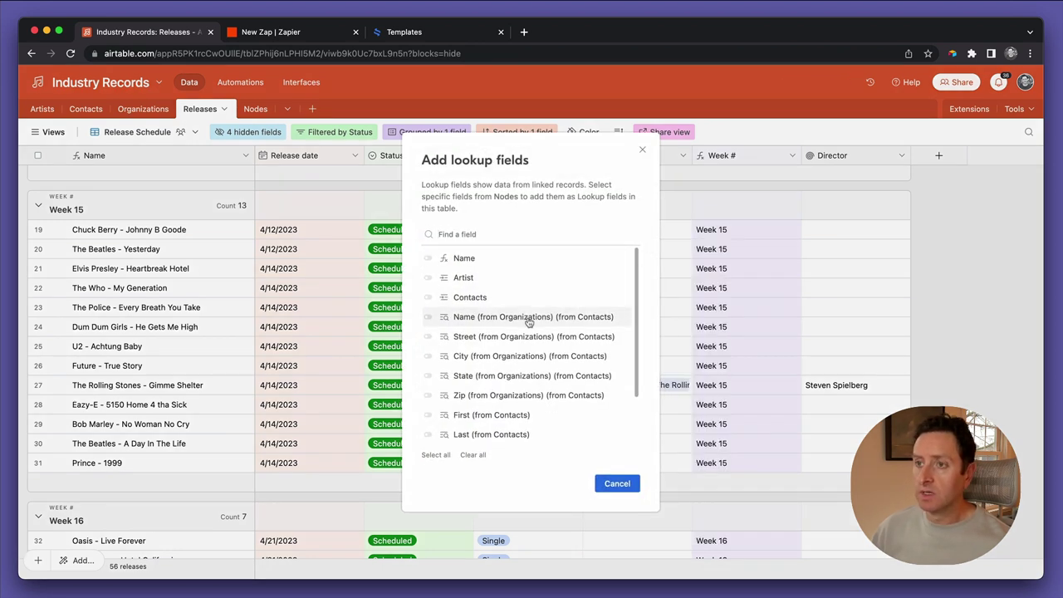
pyautogui.click(517, 414)
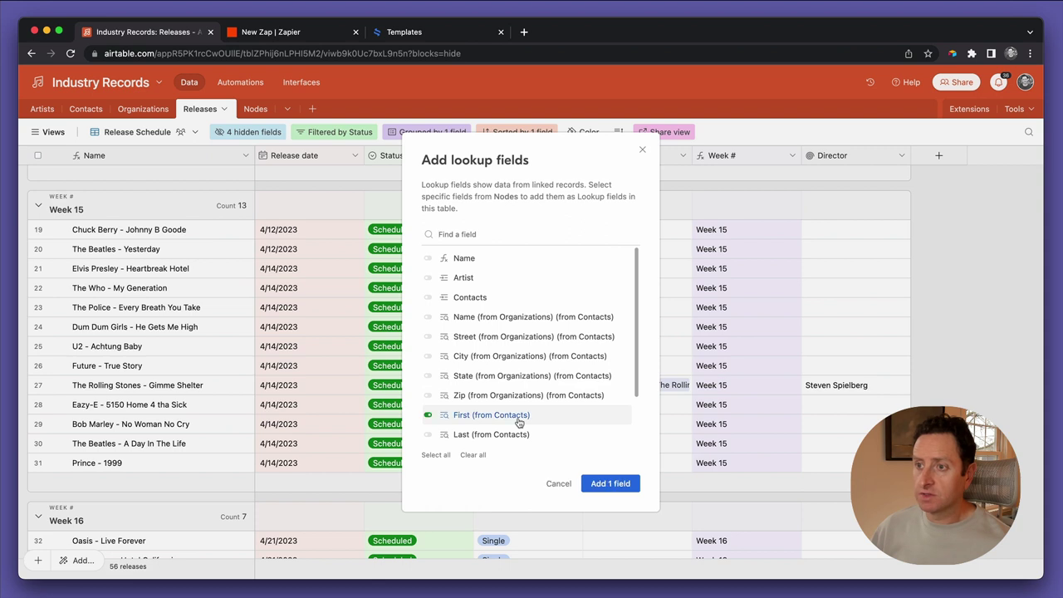
pyautogui.click(516, 434)
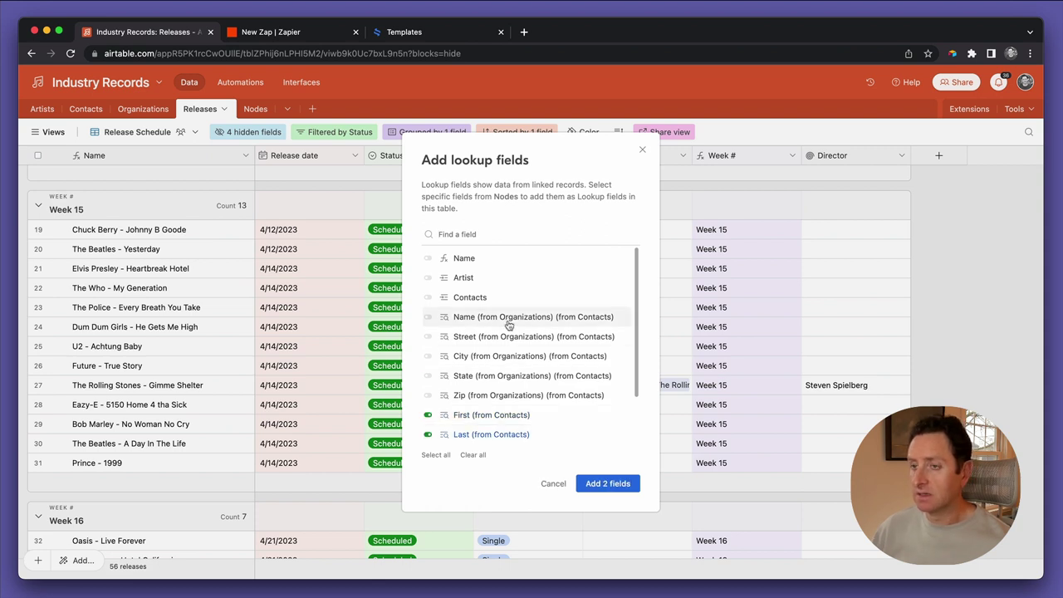
pyautogui.click(509, 320)
pyautogui.click(509, 336)
pyautogui.click(502, 356)
pyautogui.click(498, 375)
pyautogui.click(491, 397)
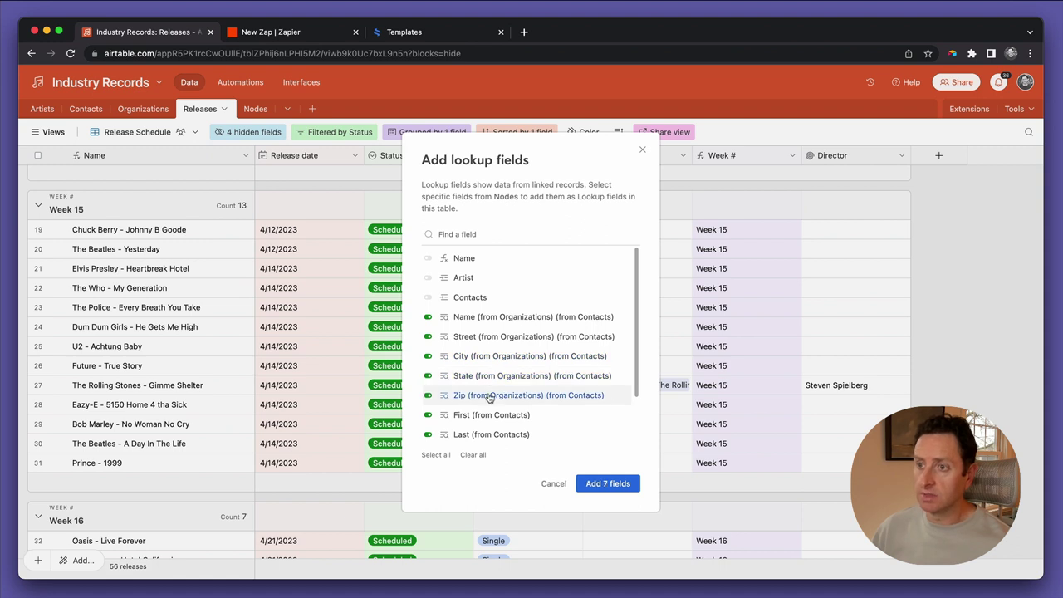
pyautogui.scroll(-2, 494, 400)
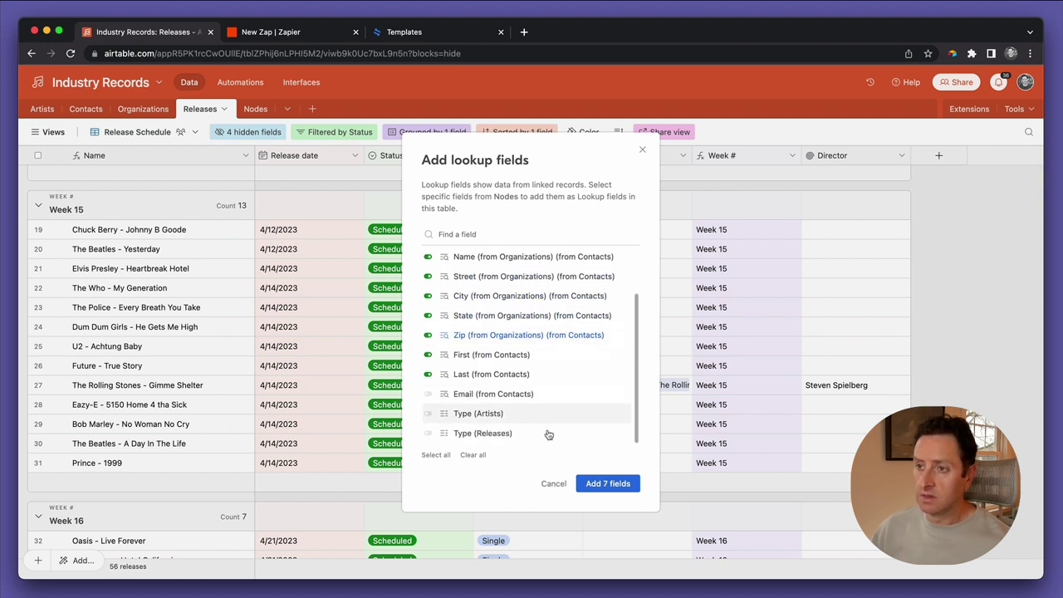
pyautogui.click(606, 484)
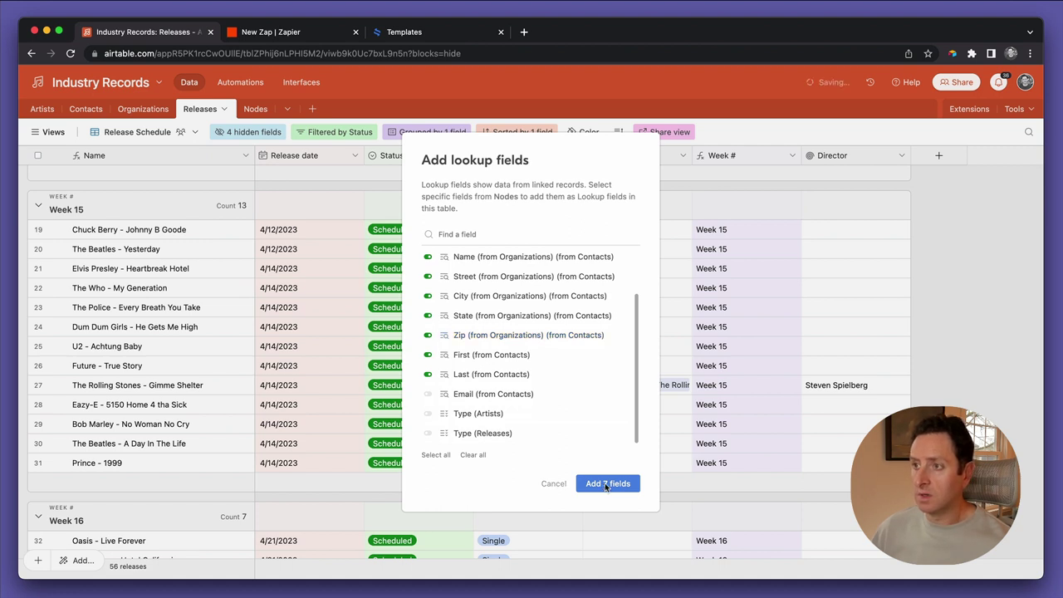
pyautogui.hscroll(10, 760, 439)
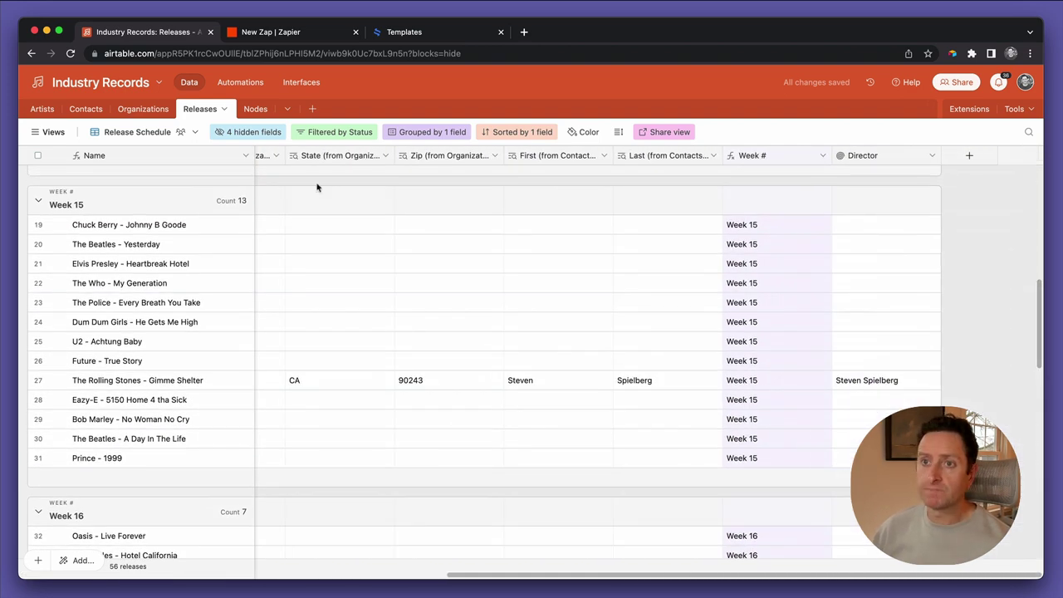
pyautogui.hscroll(-10, 379, 304)
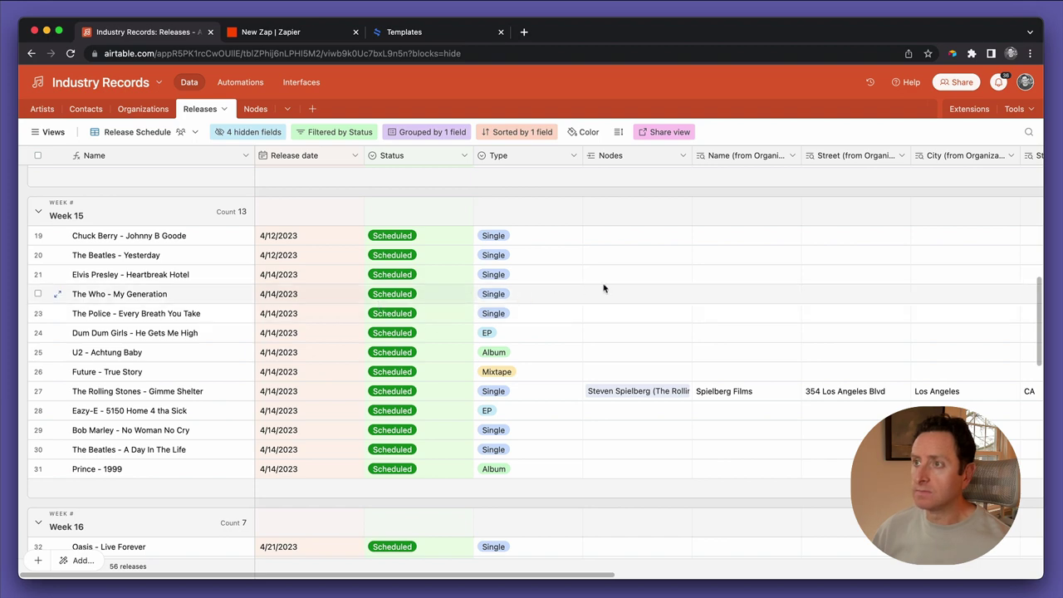
pyautogui.hscroll(10, 655, 313)
pyautogui.hscroll(10, 655, 315)
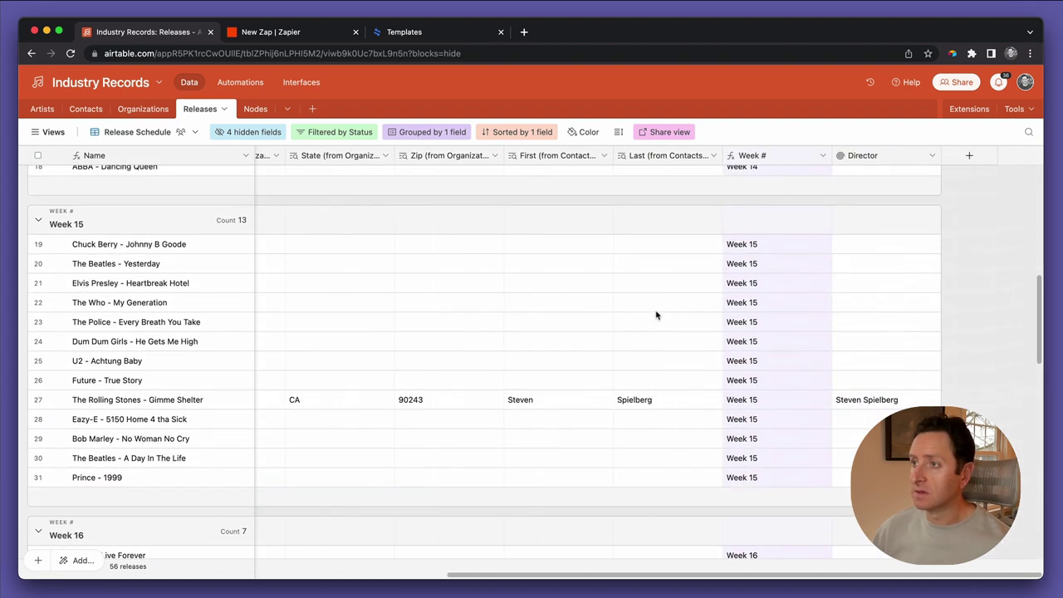
# Add a collaborative grid view named 'Video director' from the Views sidebar
pyautogui.click(48, 133)
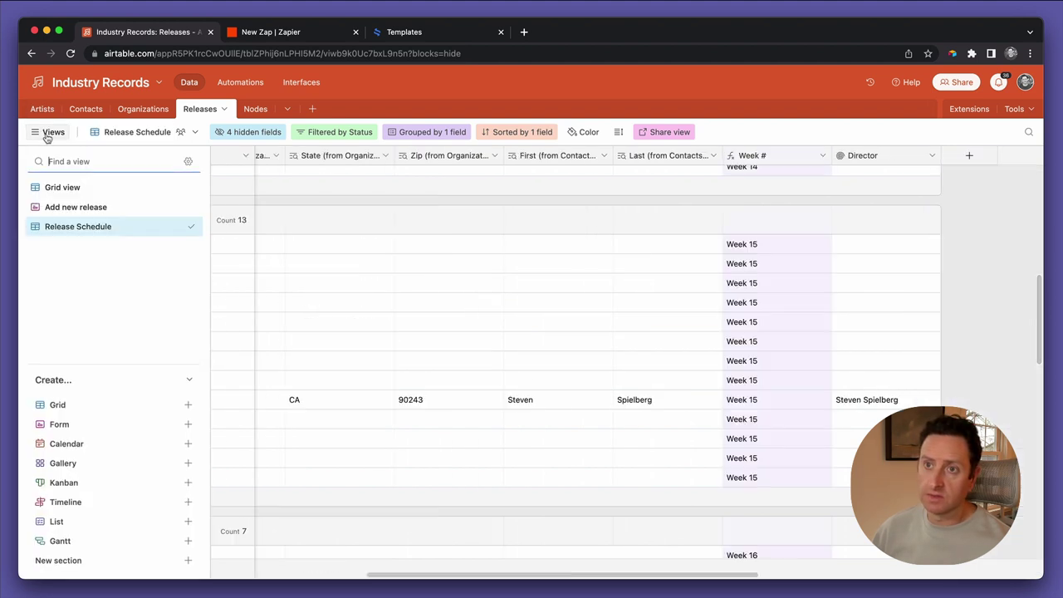
pyautogui.click(63, 406)
pyautogui.write('Video director ag')
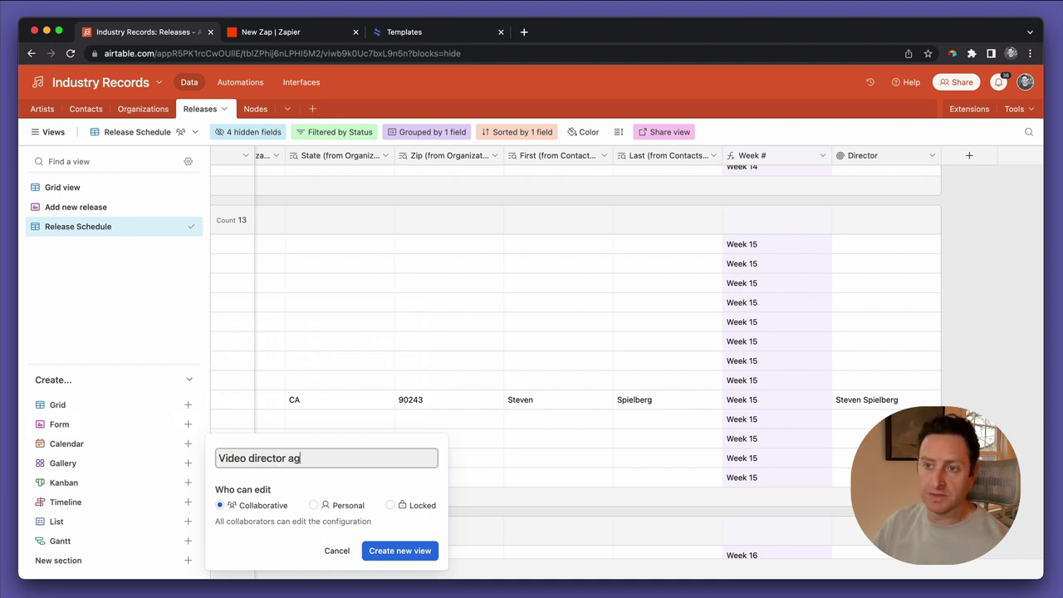
pyautogui.write('reements')
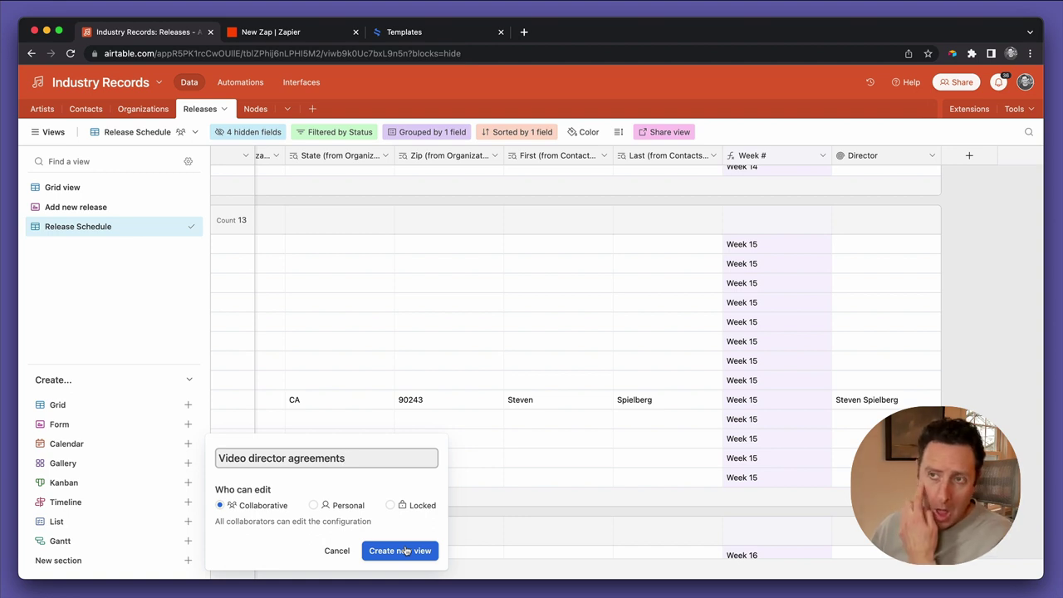
pyautogui.moveTo(345, 457); pyautogui.dragTo(288, 458)
pyautogui.press('BackSpace')
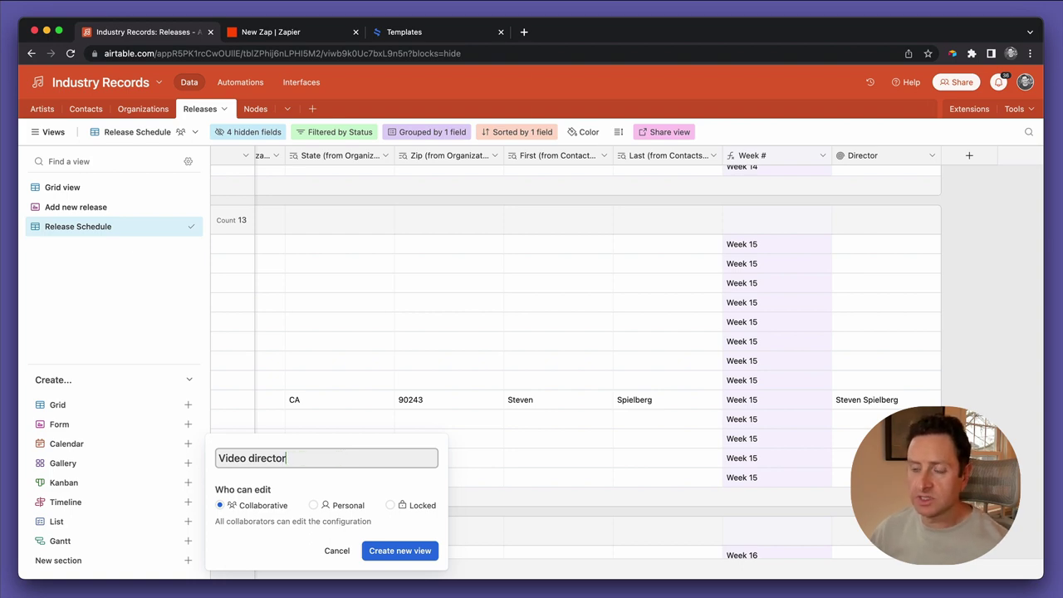
pyautogui.click(383, 551)
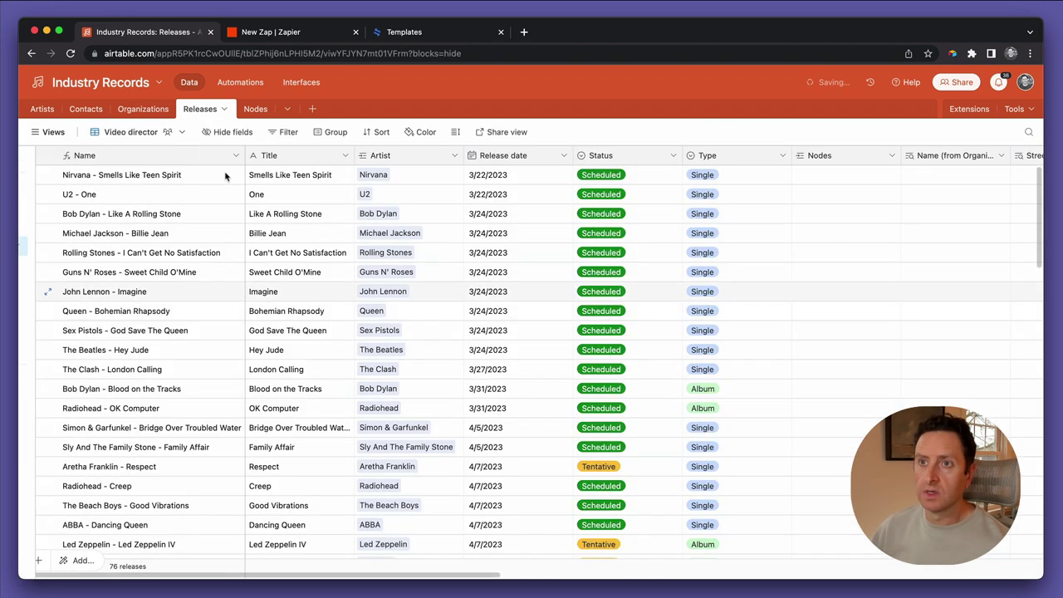
# Hide all fields, then show Director and the Name, Street and City lookups
pyautogui.click(215, 131)
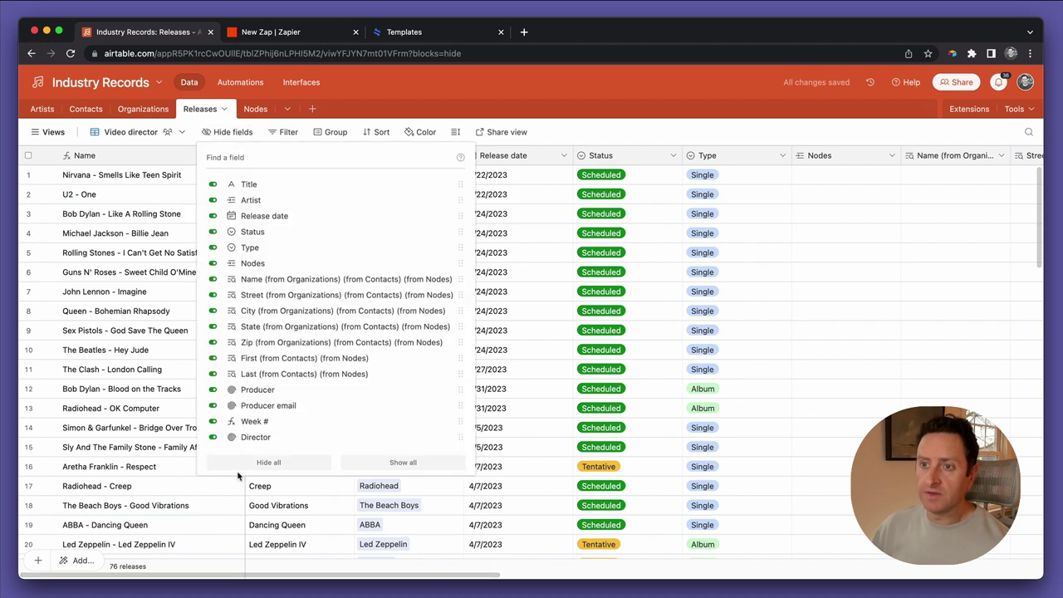
pyautogui.click(250, 463)
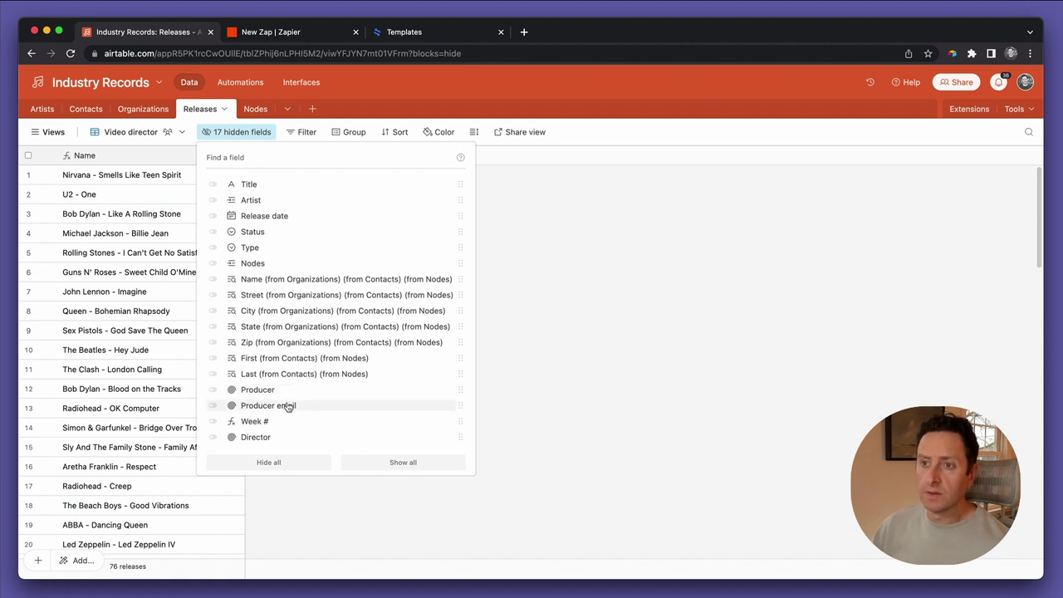
pyautogui.click(278, 437)
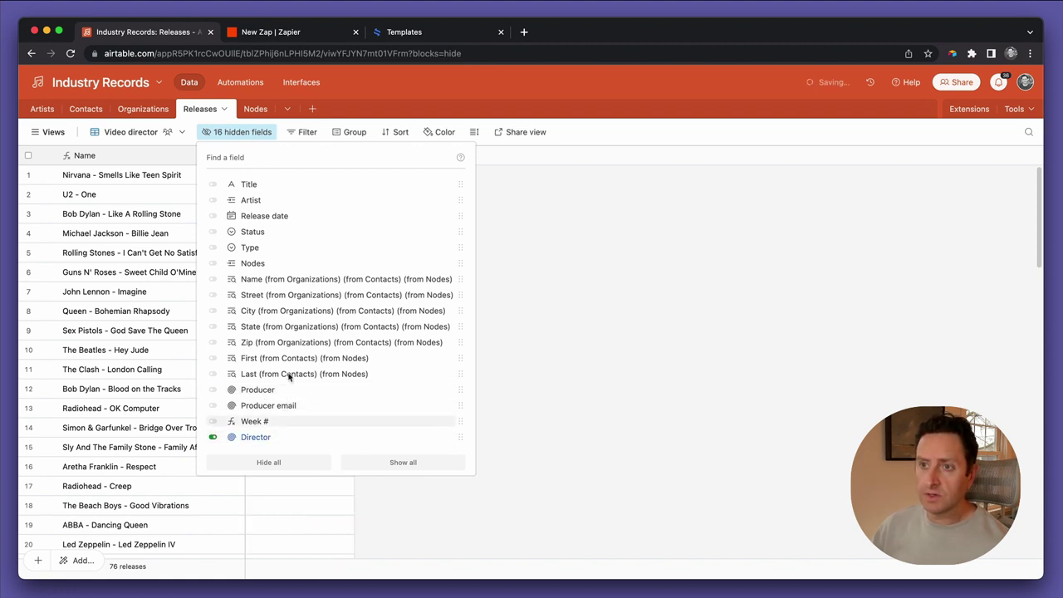
pyautogui.click(278, 286)
pyautogui.click(276, 296)
pyautogui.click(273, 312)
# Also show the State, Zip, First and Last lookup fields
pyautogui.click(268, 327)
pyautogui.click(270, 328)
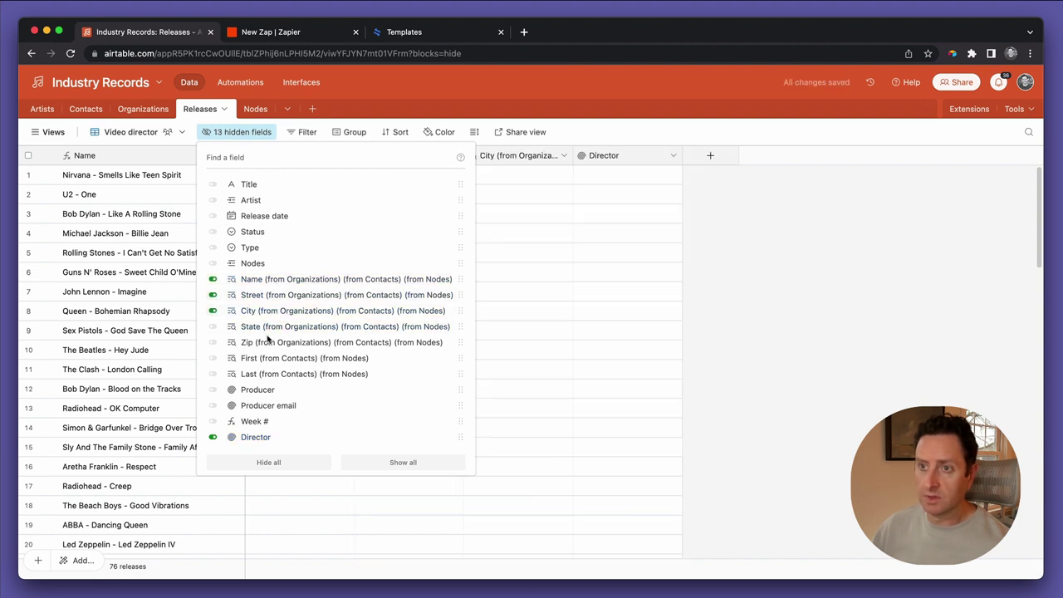
pyautogui.tripleClick(267, 337)
pyautogui.click(259, 327)
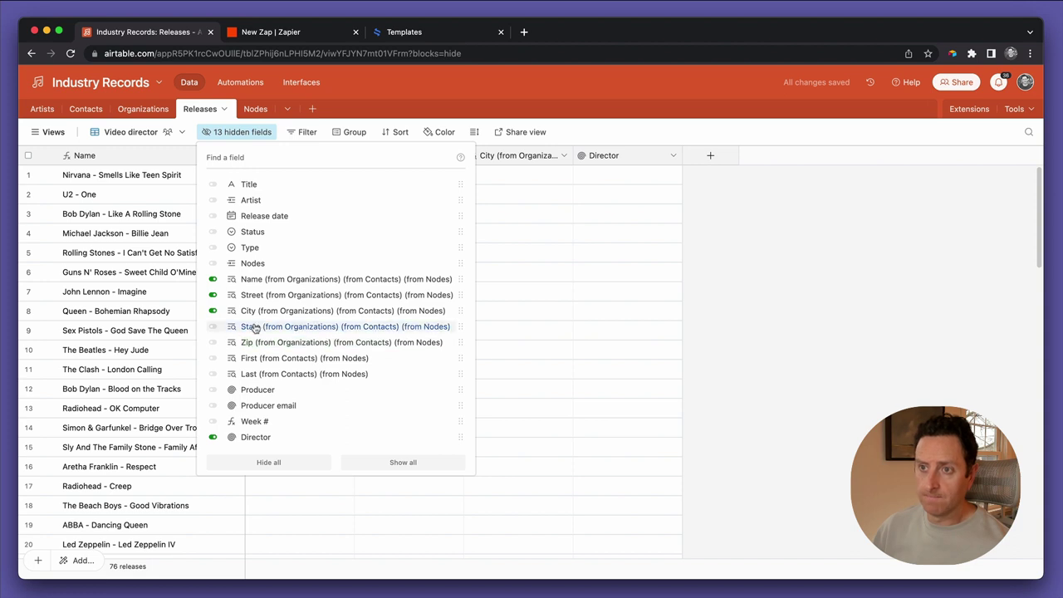
pyautogui.click(250, 342)
pyautogui.click(249, 358)
pyautogui.click(250, 374)
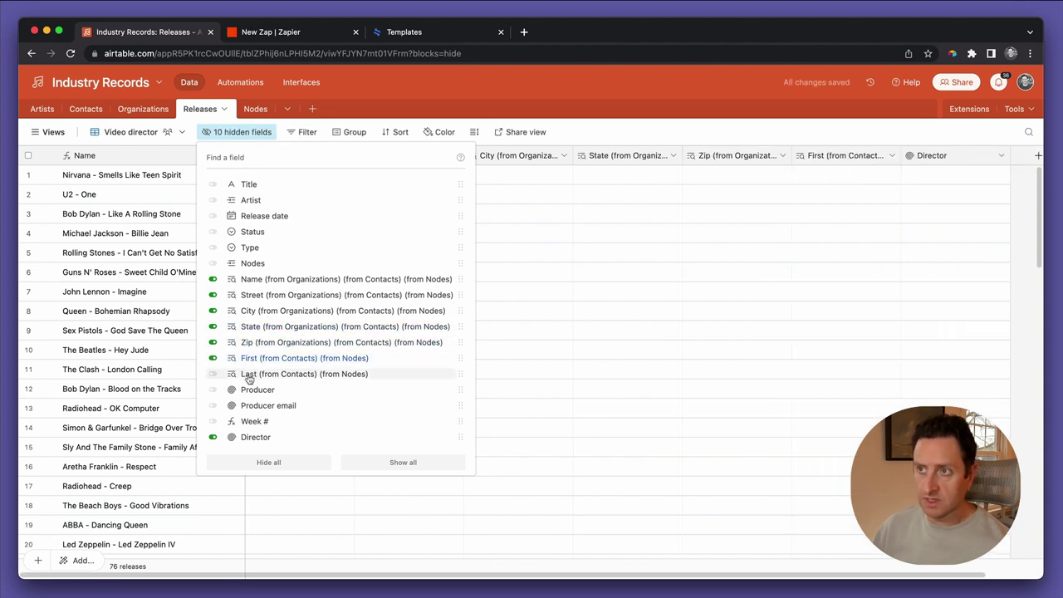
pyautogui.click(614, 442)
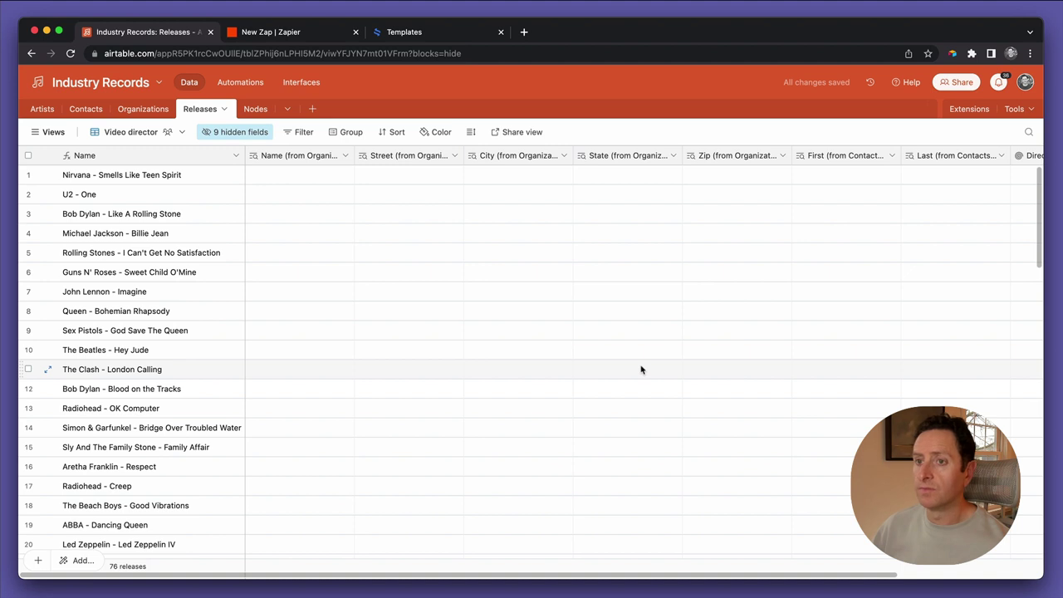
# Add a 'Director is not empty' filter so only The Rolling Stones - Gimme Shelter remains
pyautogui.click(300, 132)
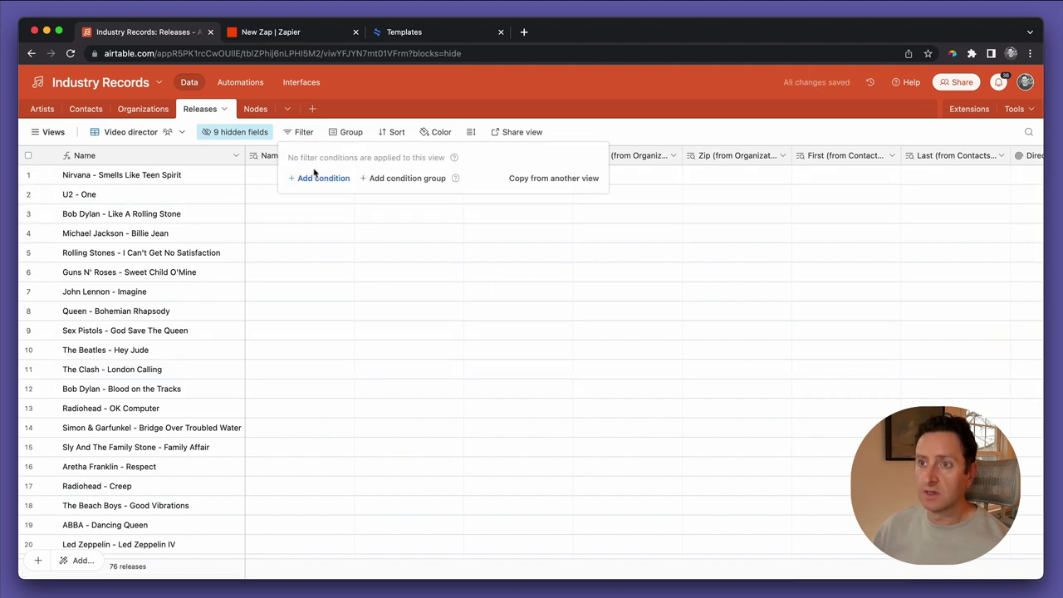
pyautogui.click(312, 177)
pyautogui.click(348, 181)
pyautogui.write('d')
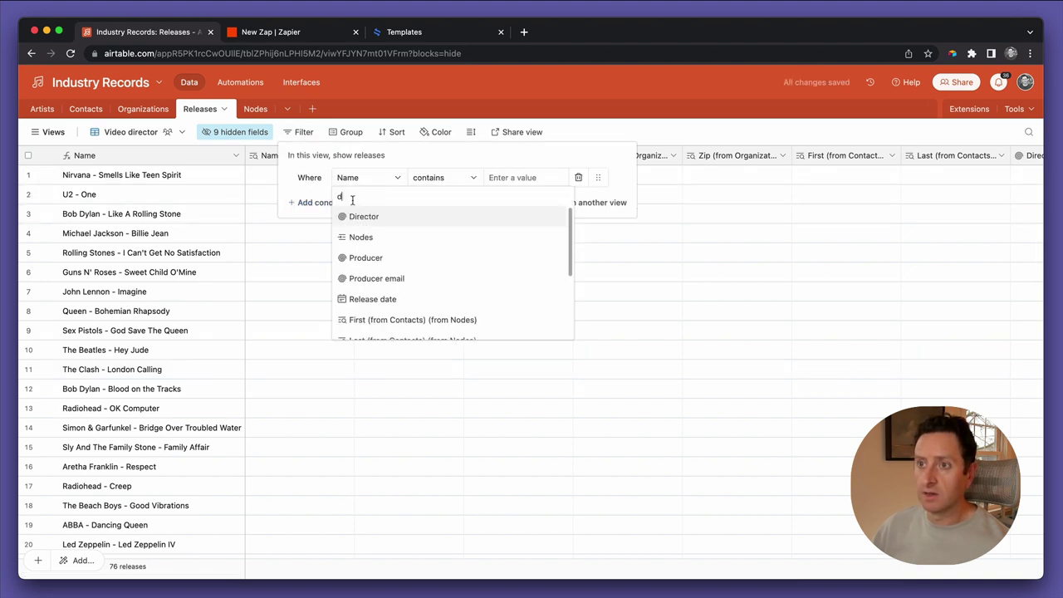
pyautogui.click(365, 217)
pyautogui.click(423, 181)
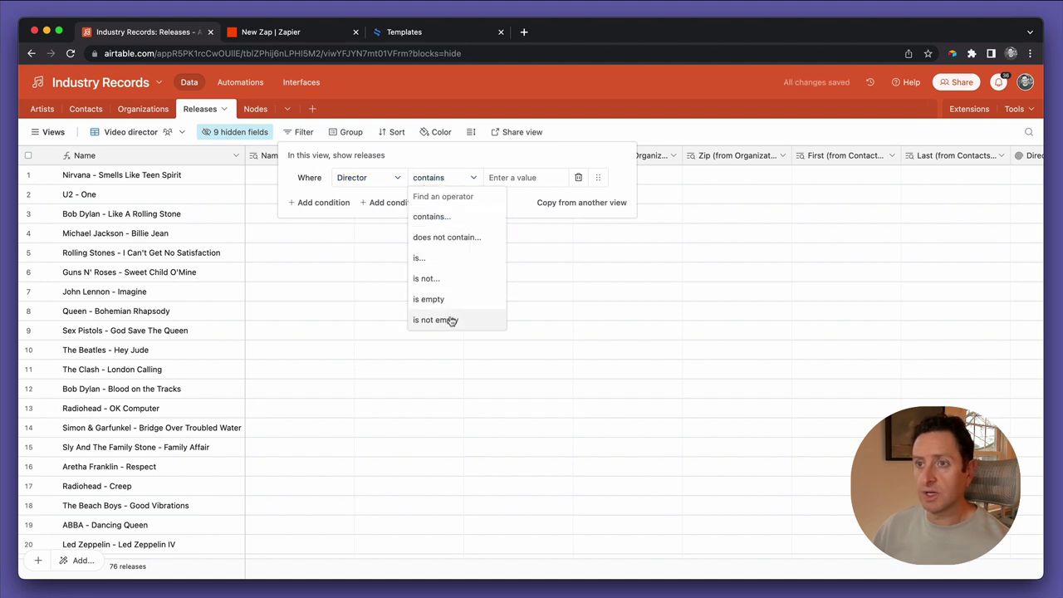
pyautogui.click(446, 318)
pyautogui.click(450, 320)
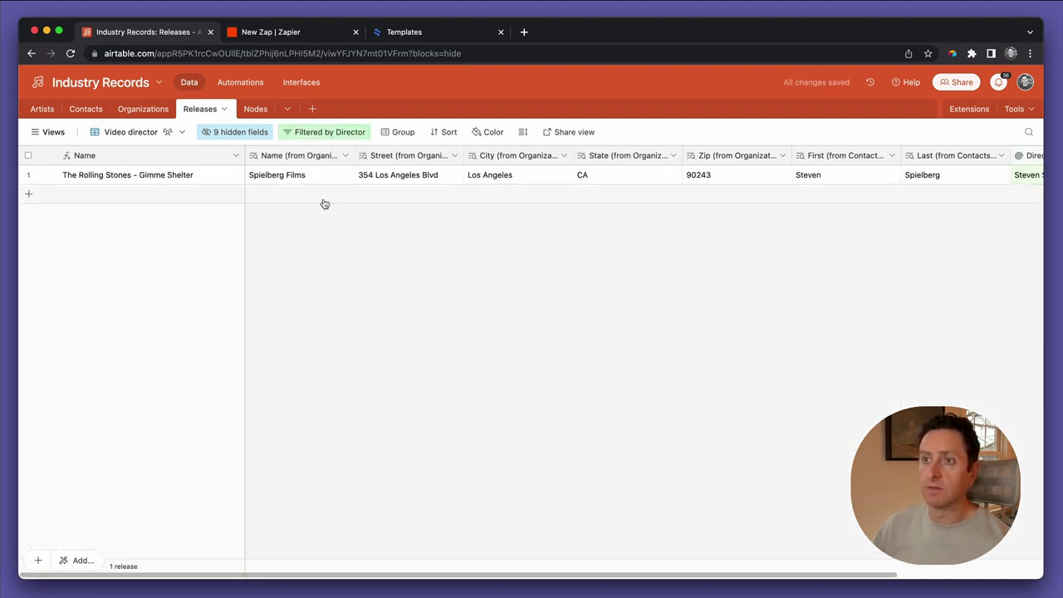
pyautogui.hscroll(5, 627, 200)
pyautogui.hscroll(-4, 627, 200)
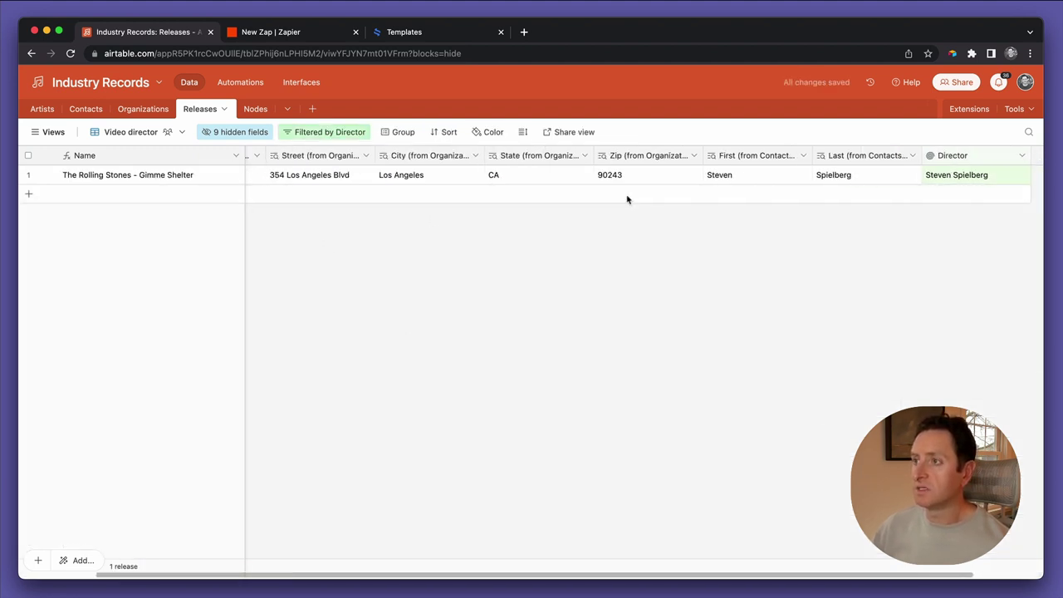
pyautogui.hscroll(4, 627, 199)
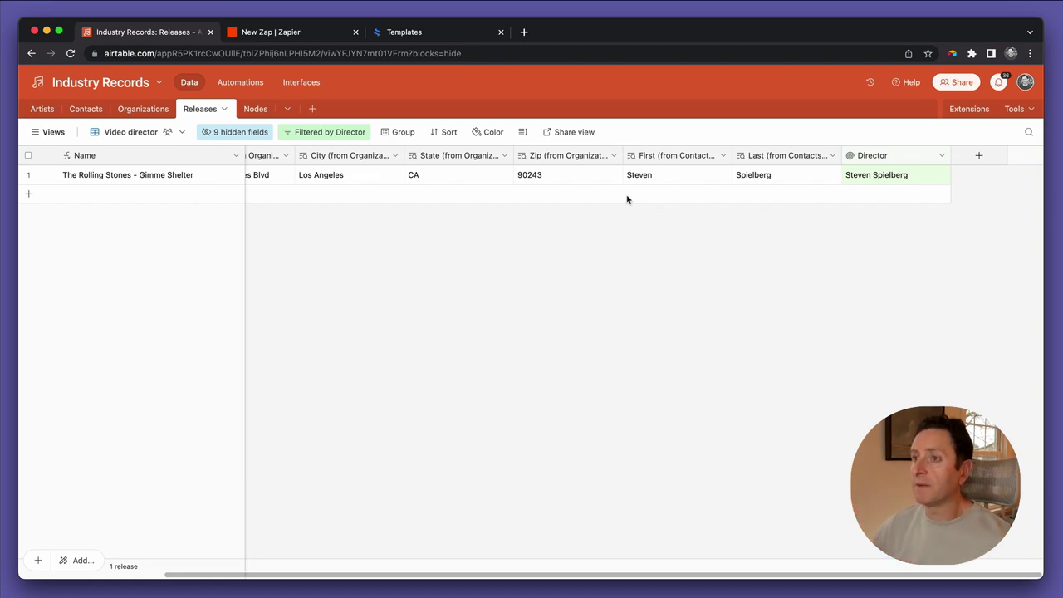
pyautogui.hscroll(-4, 627, 199)
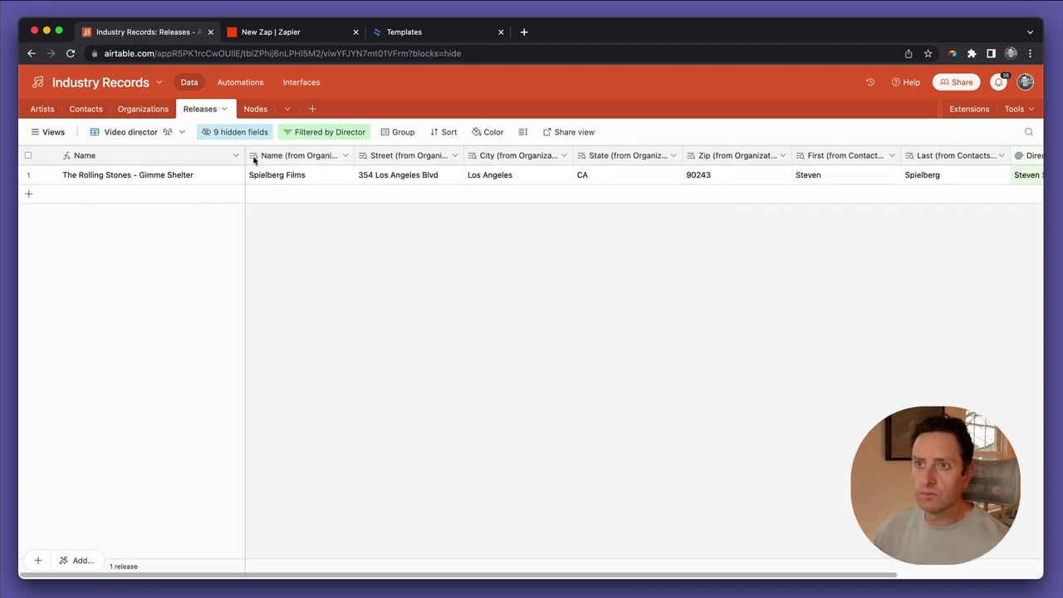
# Narrow the Name column and add a new Fee field of currency type
pyautogui.moveTo(245, 156); pyautogui.dragTo(171, 155)
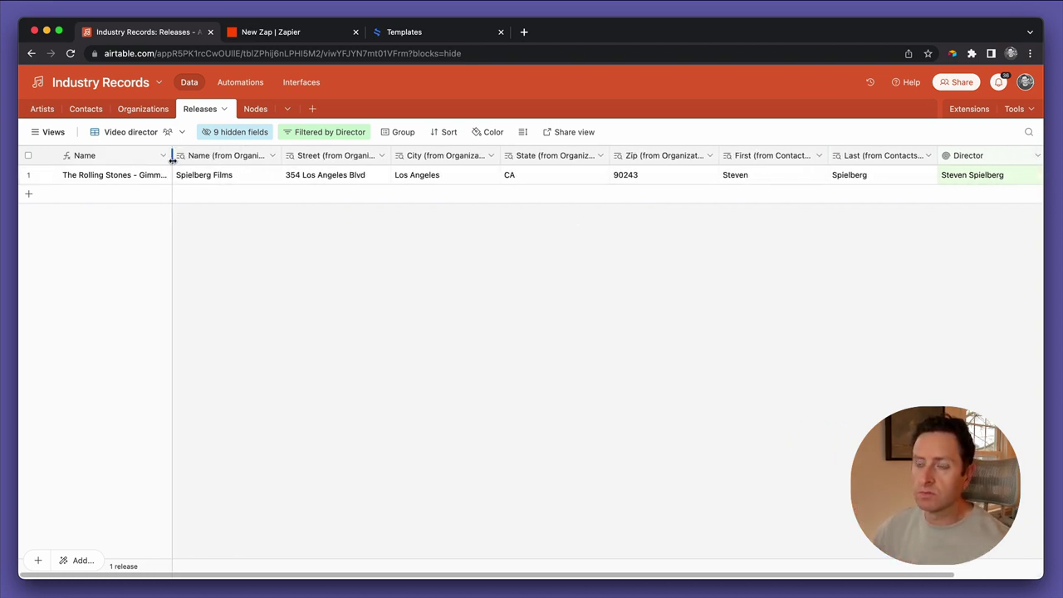
pyautogui.hscroll(3, 362, 245)
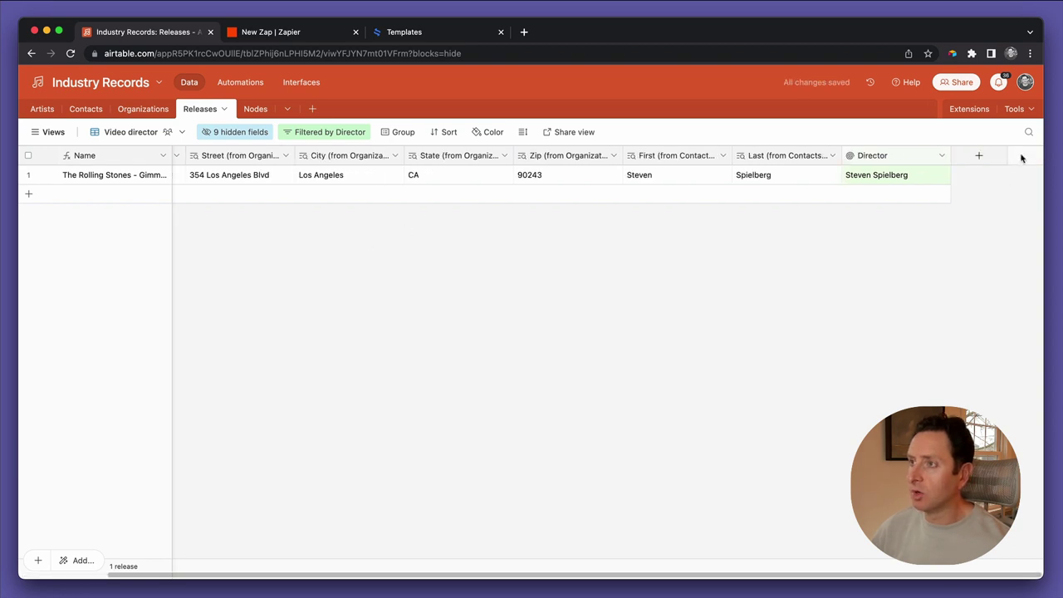
pyautogui.click(978, 160)
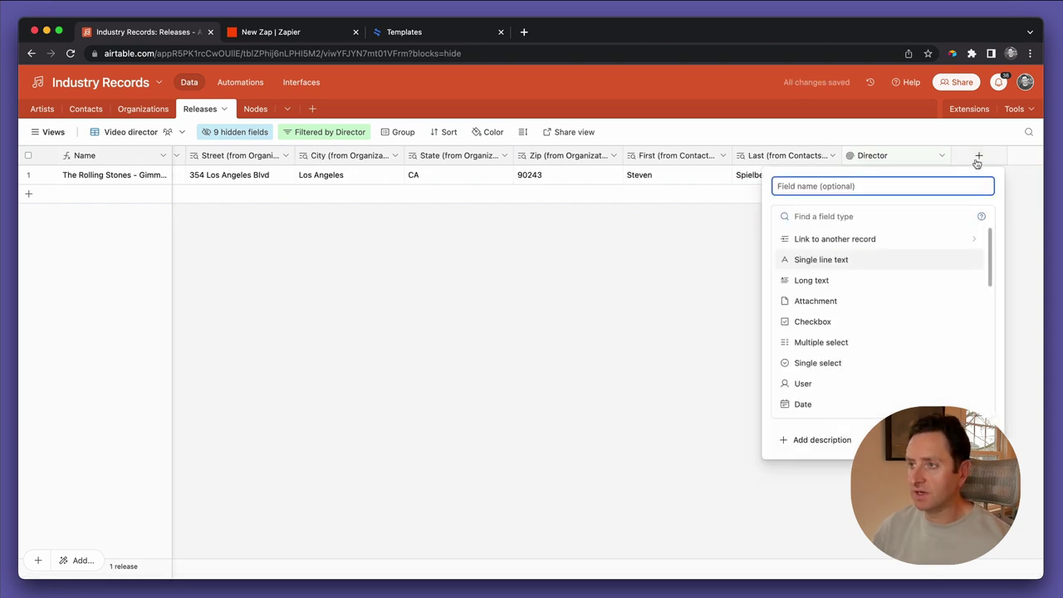
pyautogui.write('Fee')
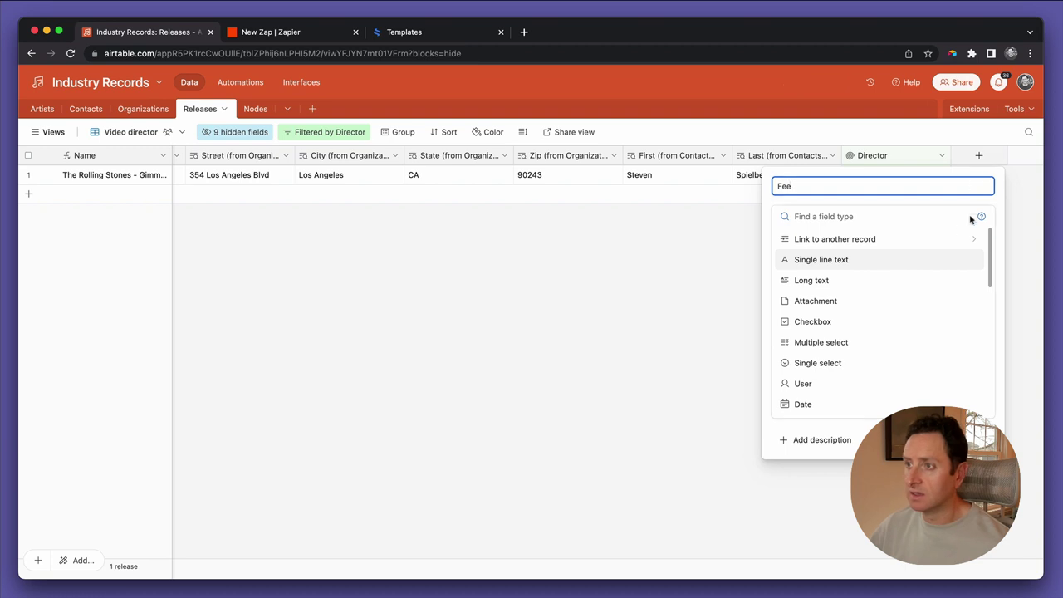
pyautogui.scroll(-1, 836, 378)
pyautogui.scroll(-3, 834, 376)
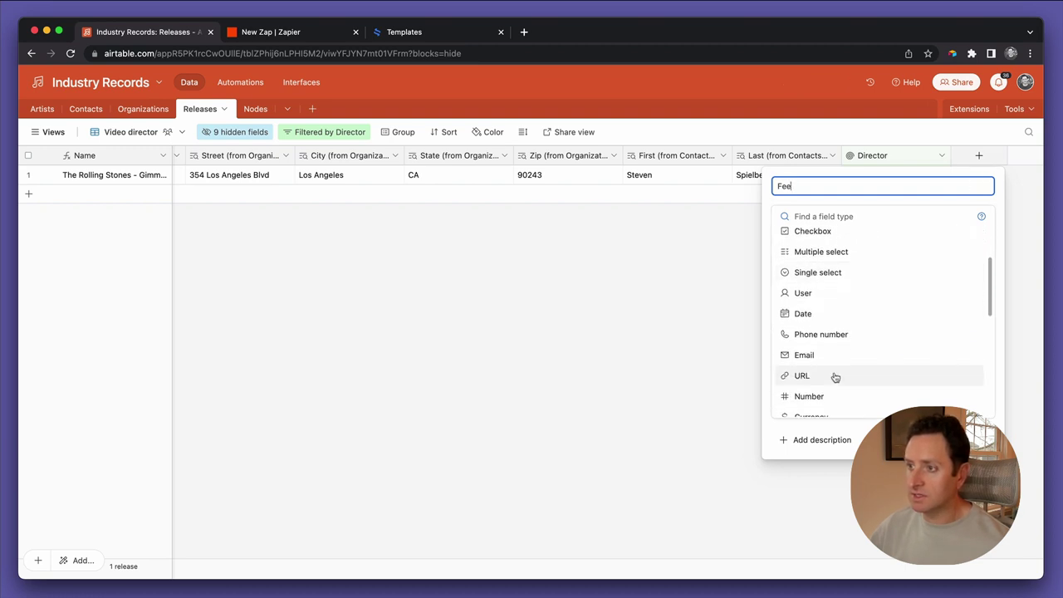
pyautogui.click(822, 349)
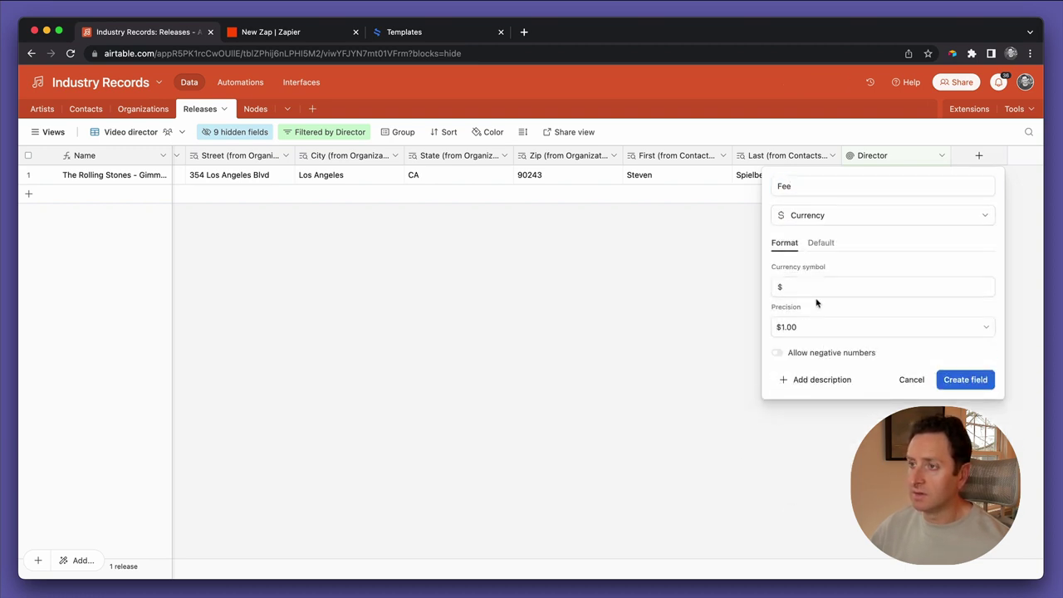
pyautogui.click(940, 382)
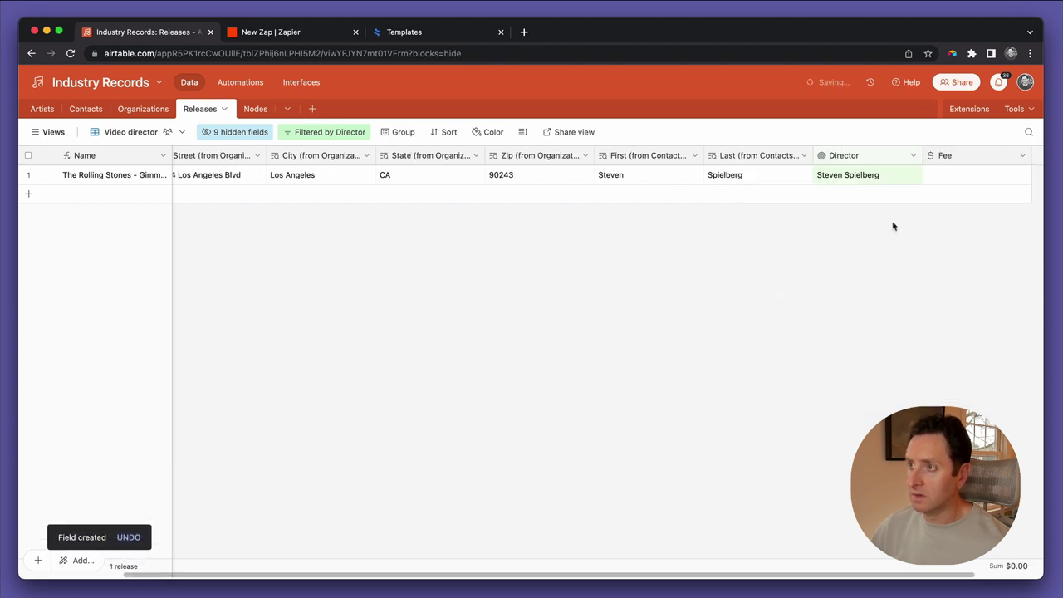
# Add a Delivery date field of type Date
pyautogui.click(980, 155)
pyautogui.write('Delivery date')
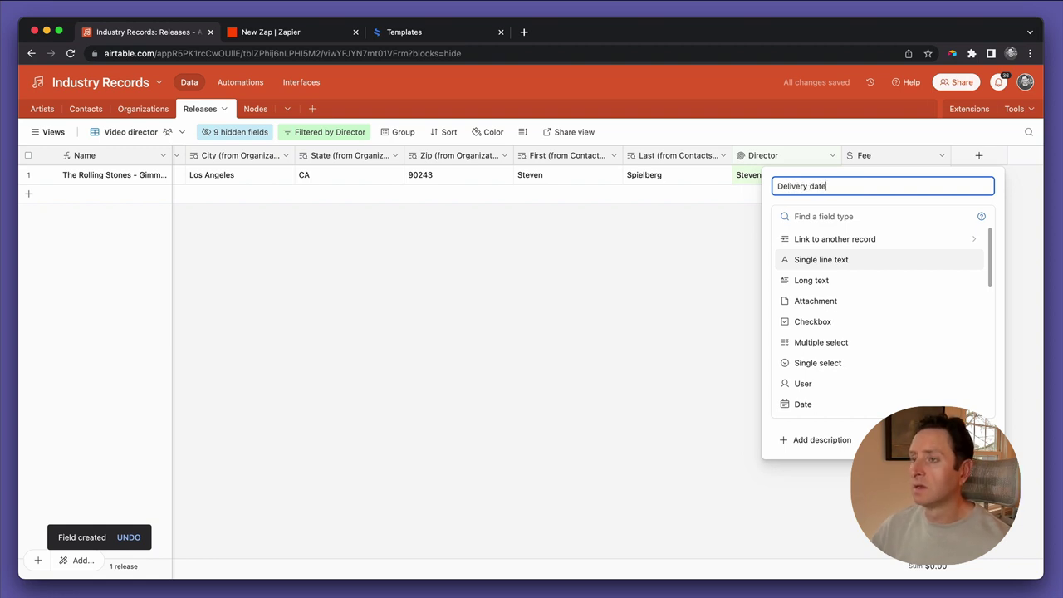
pyautogui.scroll(-3, 842, 341)
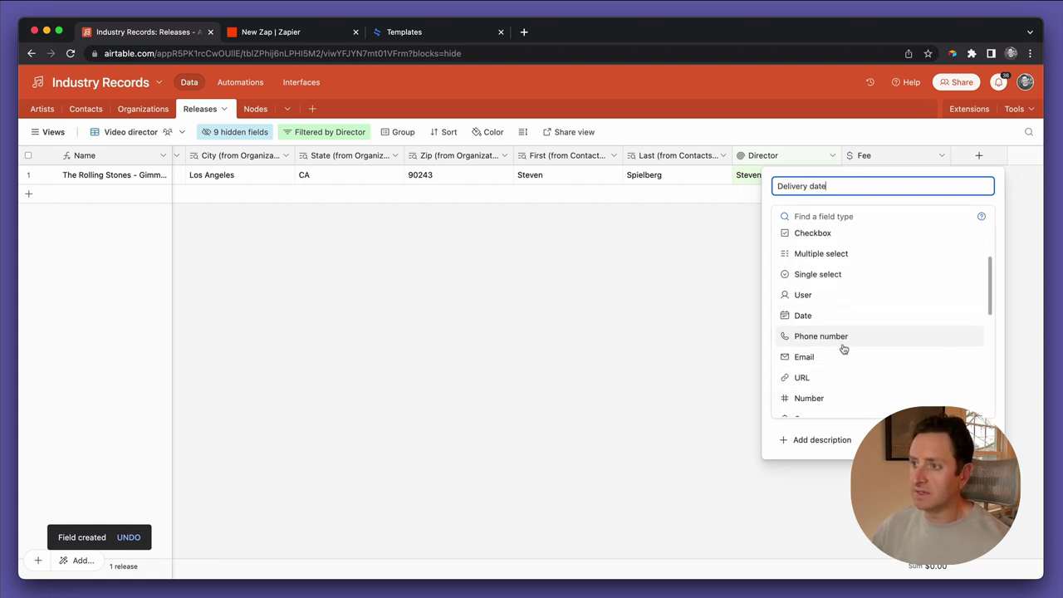
pyautogui.click(842, 313)
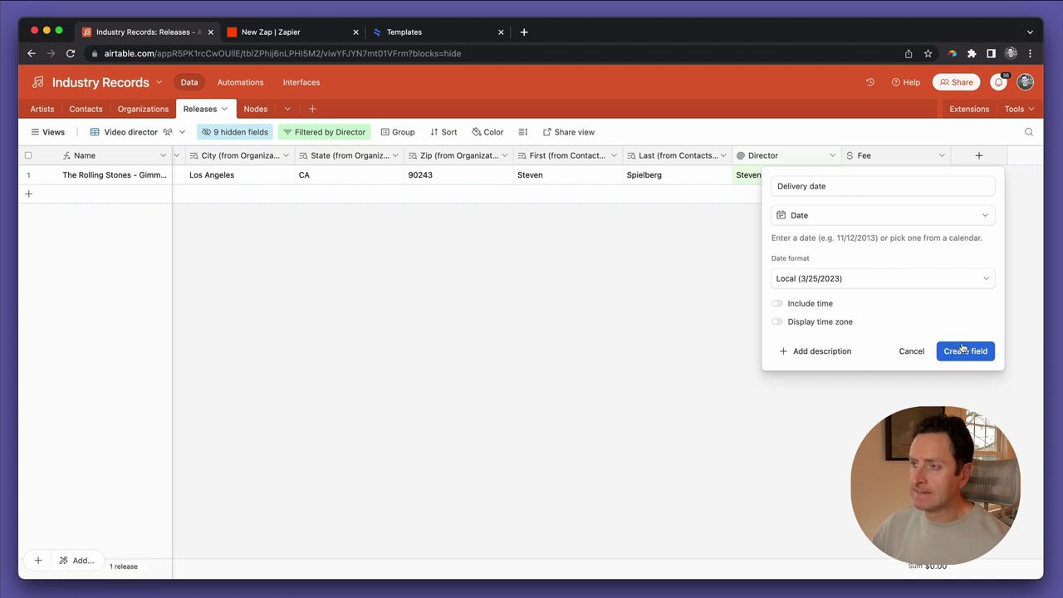
pyautogui.click(964, 348)
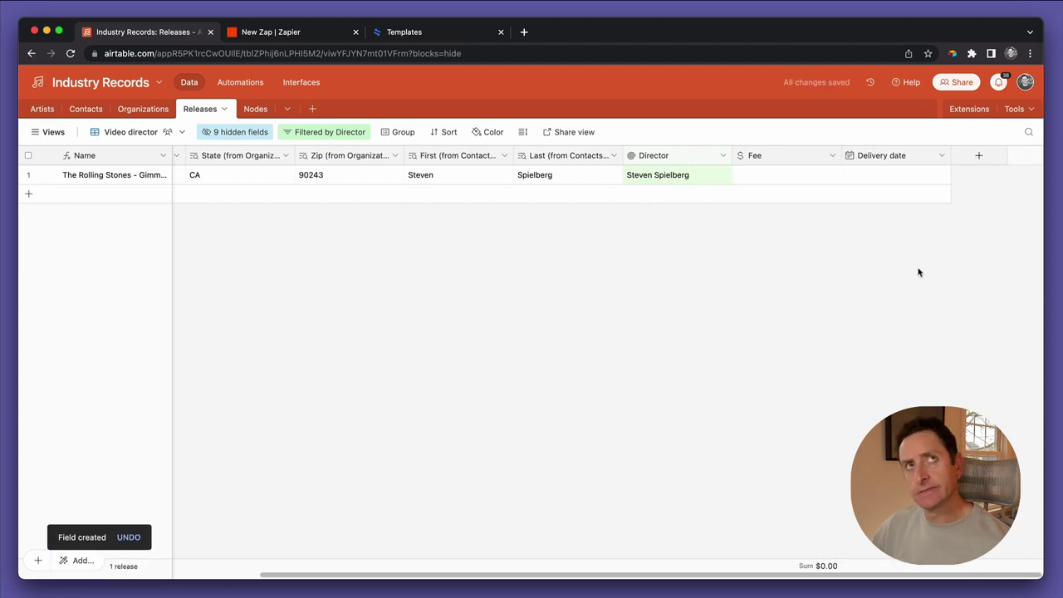
# Enter a Fee of 50000 for the Gimme Shelter release
pyautogui.click(811, 181)
pyautogui.write('50000')
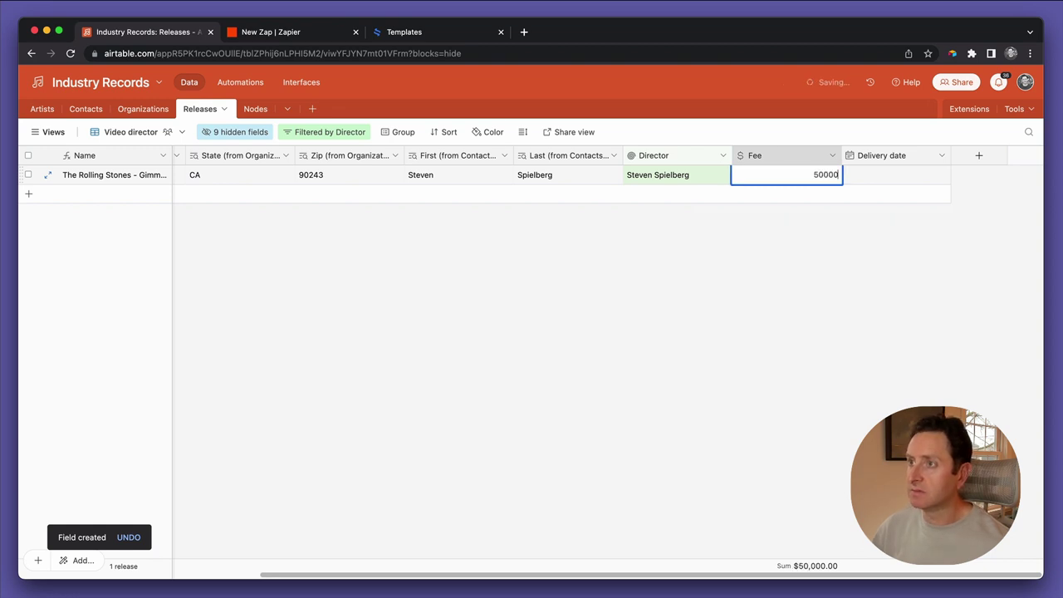
pyautogui.press('Tab')
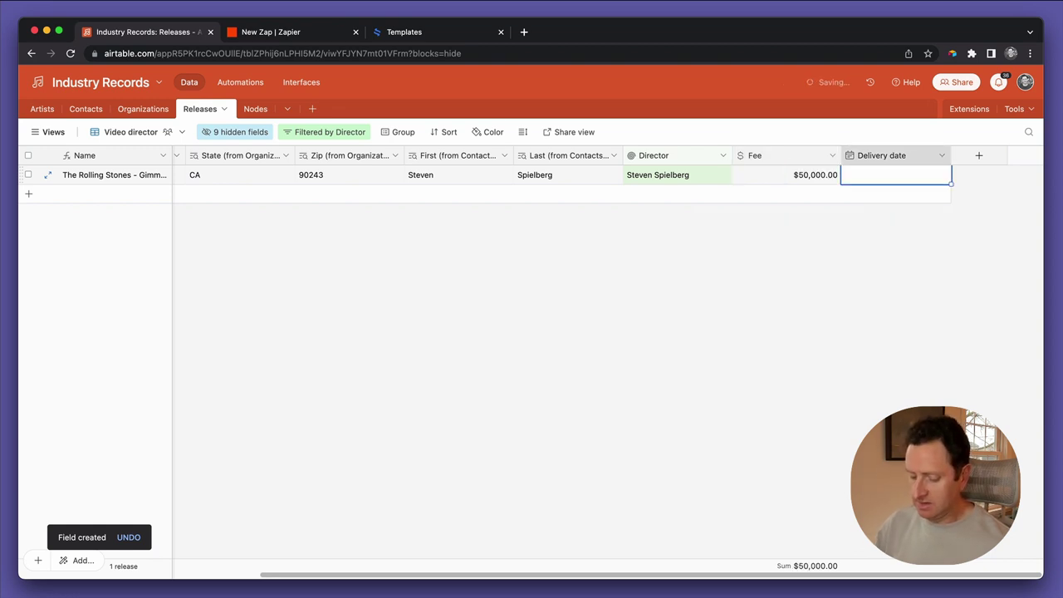
pyautogui.press('Return')
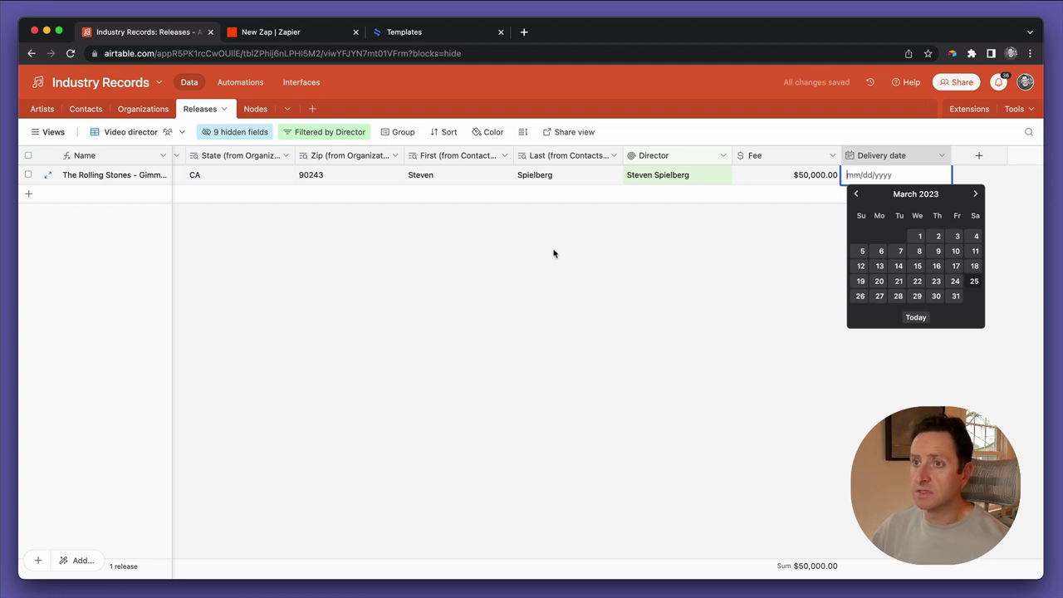
# Unhide the Release date field in this view
pyautogui.hscroll(-5, 573, 253)
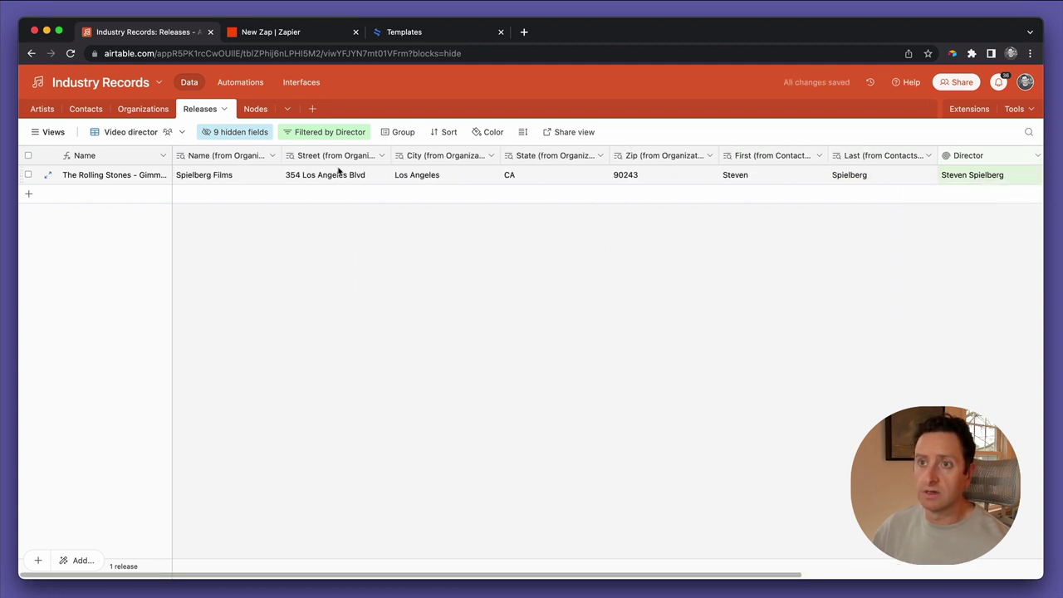
pyautogui.click(233, 132)
pyautogui.write('re')
pyautogui.click(257, 184)
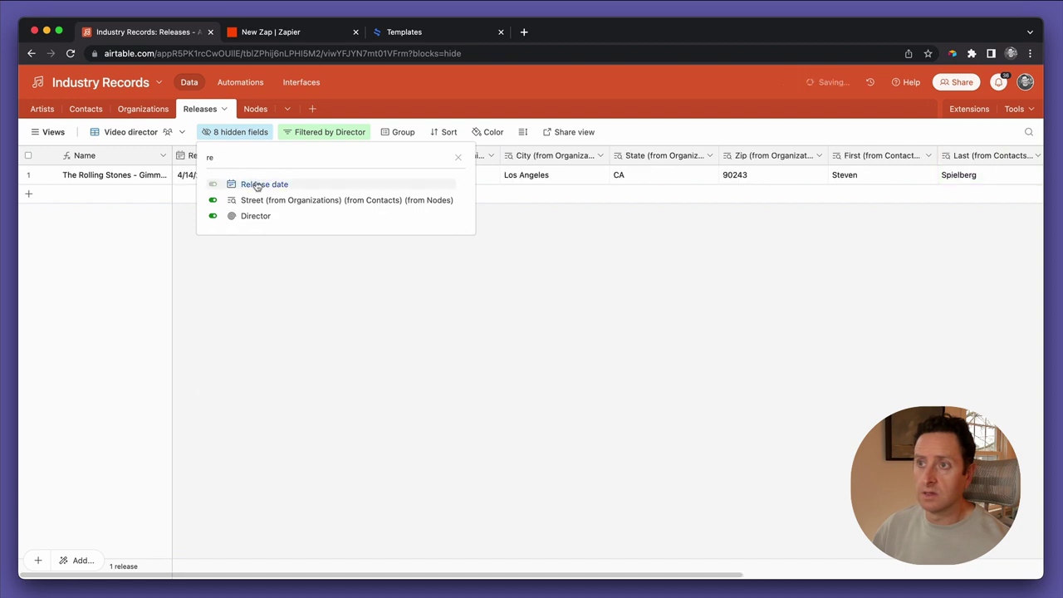
pyautogui.click(505, 302)
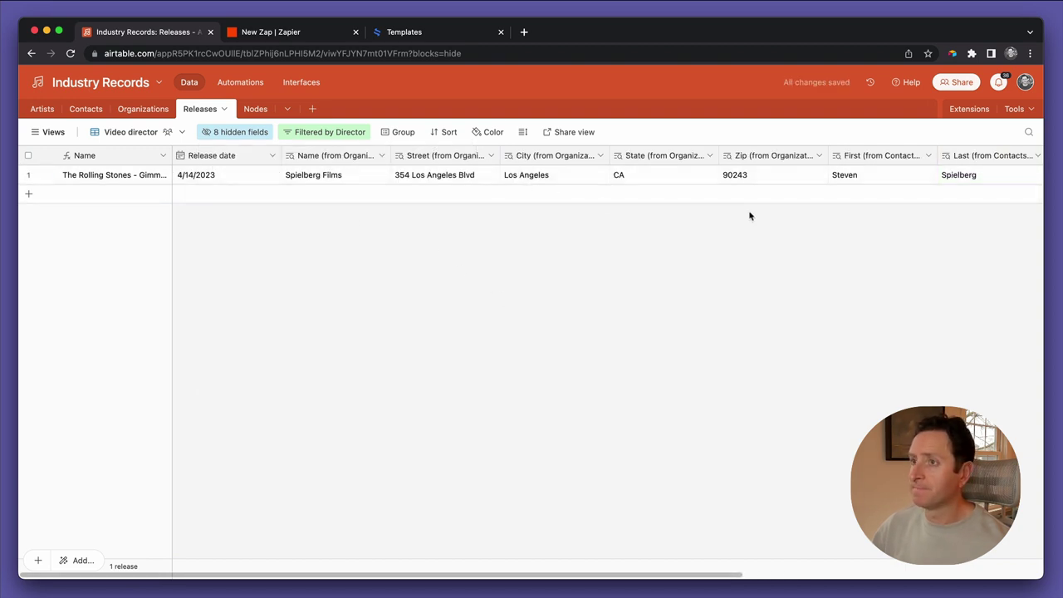
pyautogui.hscroll(5, 740, 194)
# Set the release's Delivery date to April 3, 2023, then begin another new field
pyautogui.click(878, 184)
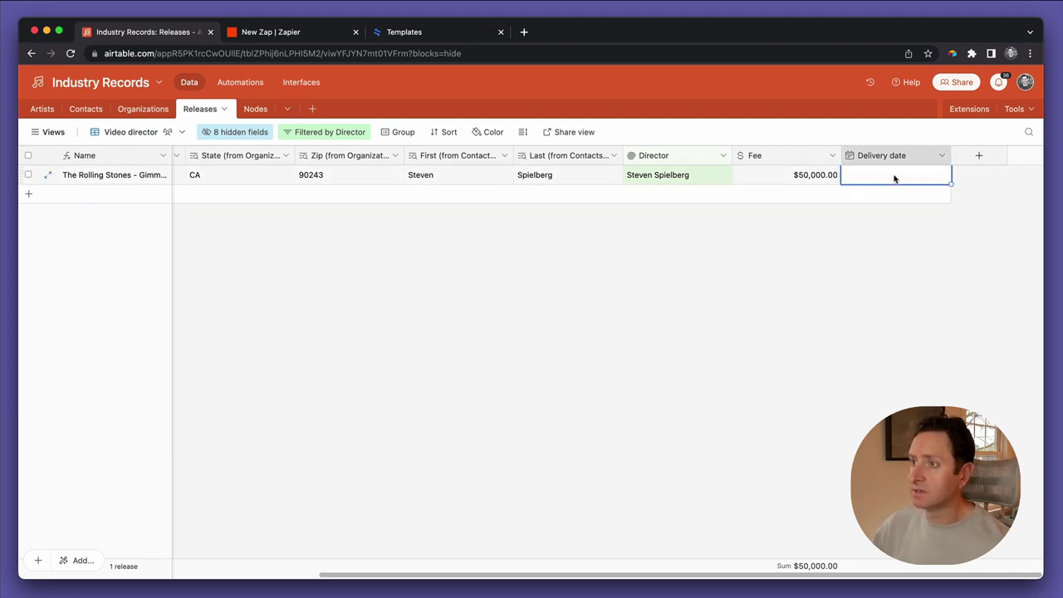
pyautogui.click(907, 179)
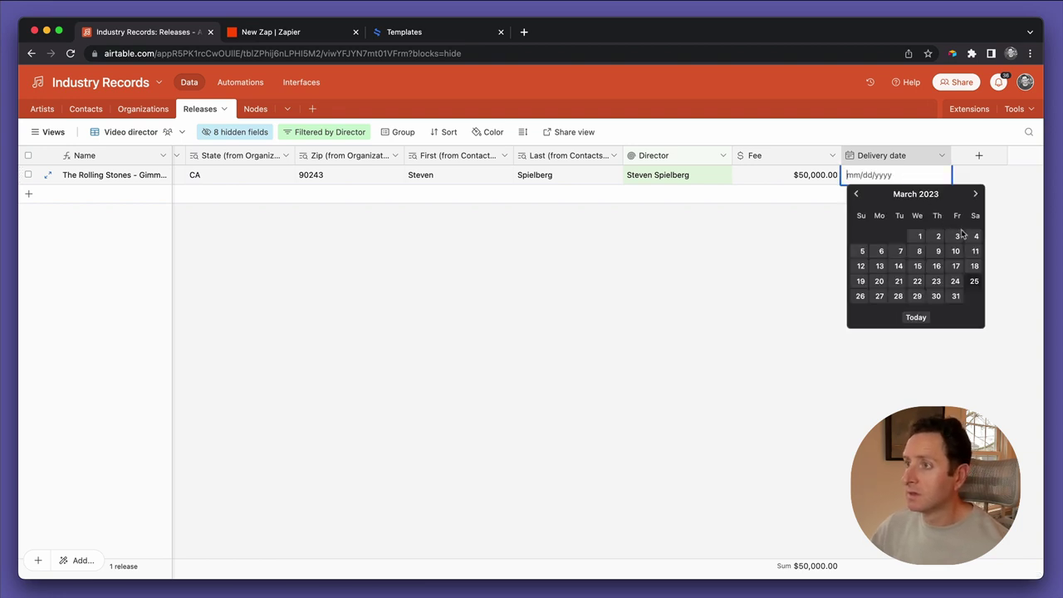
pyautogui.click(975, 193)
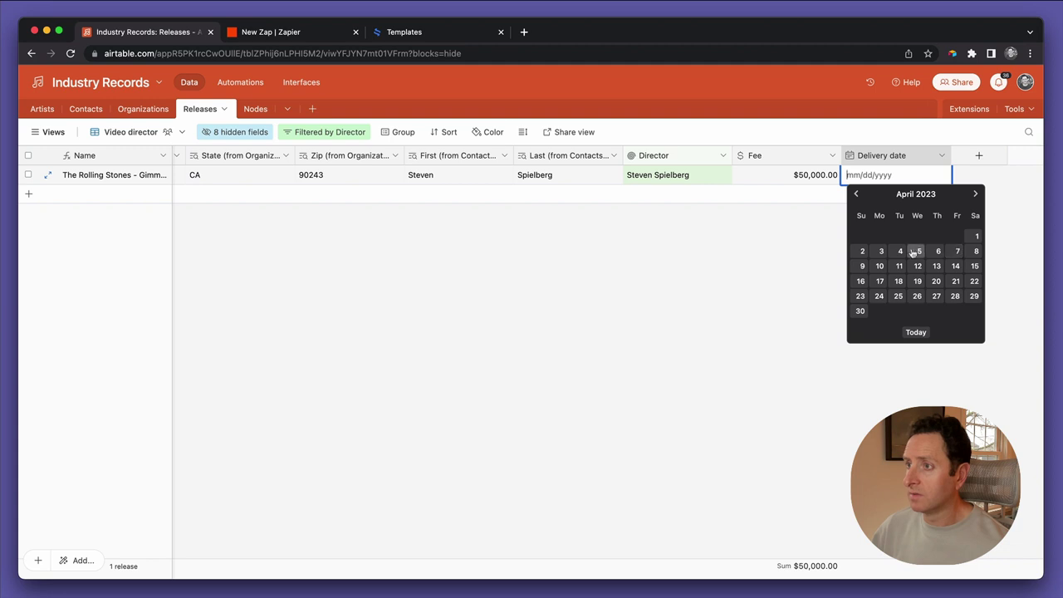
pyautogui.click(880, 252)
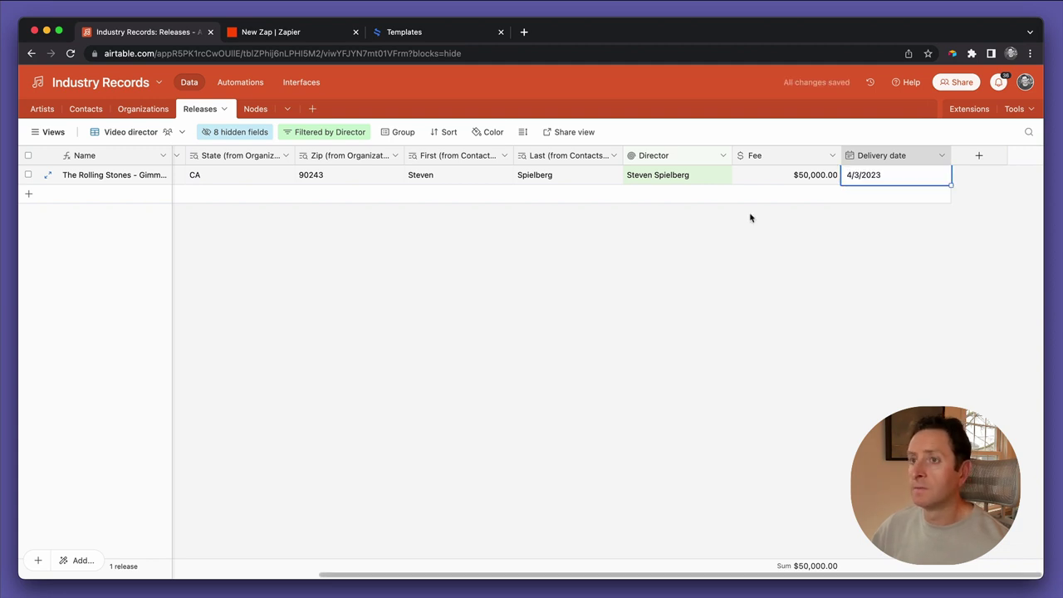
pyautogui.hscroll(-10, 750, 218)
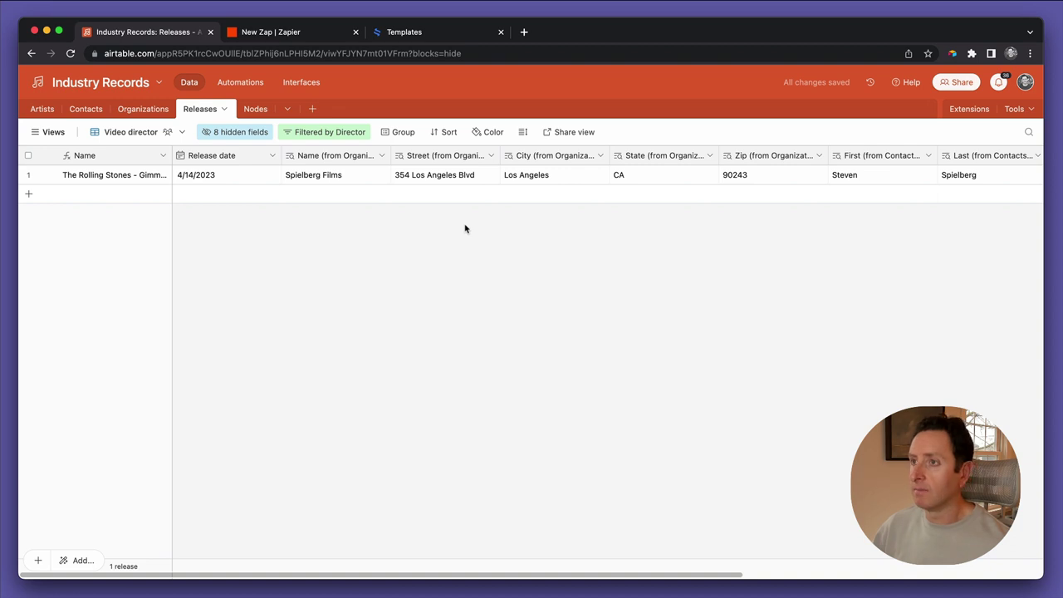
pyautogui.hscroll(10, 465, 229)
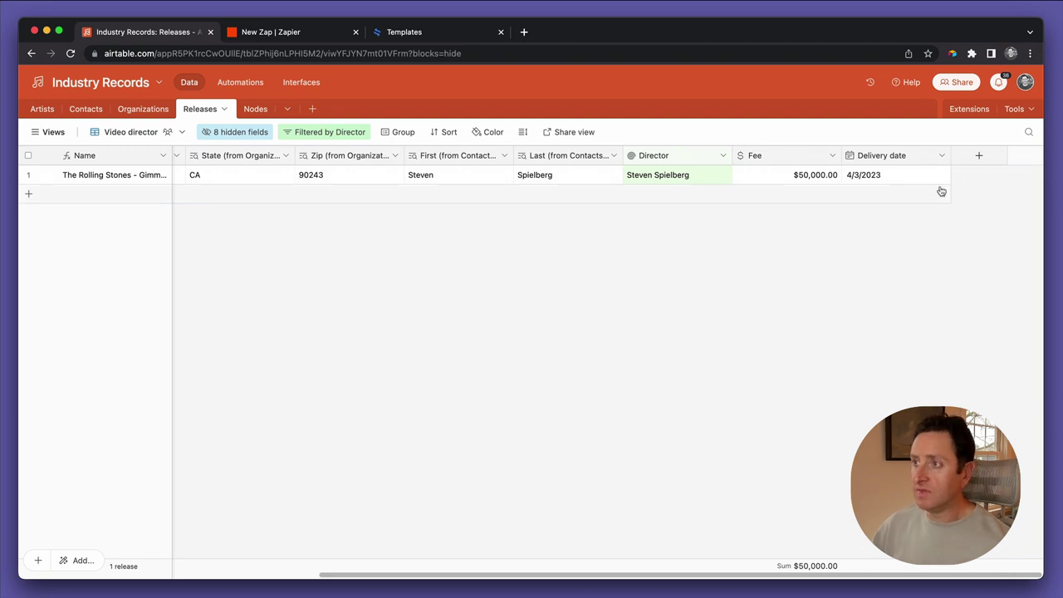
pyautogui.click(977, 156)
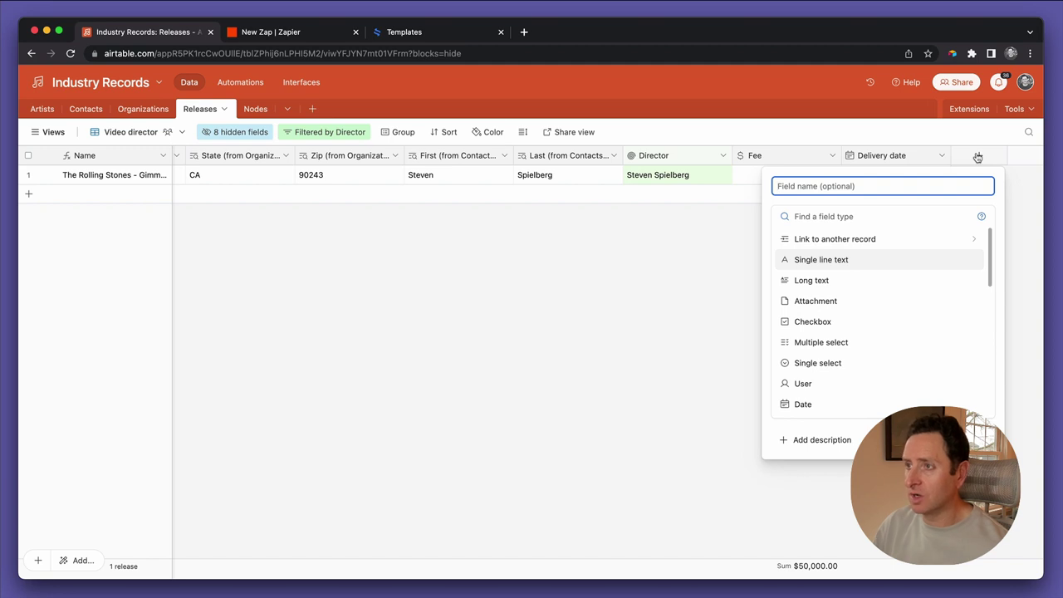
# Make a Video agreement status single select with options In progress and red Trigger esignatures
pyautogui.write('Video agreement status')
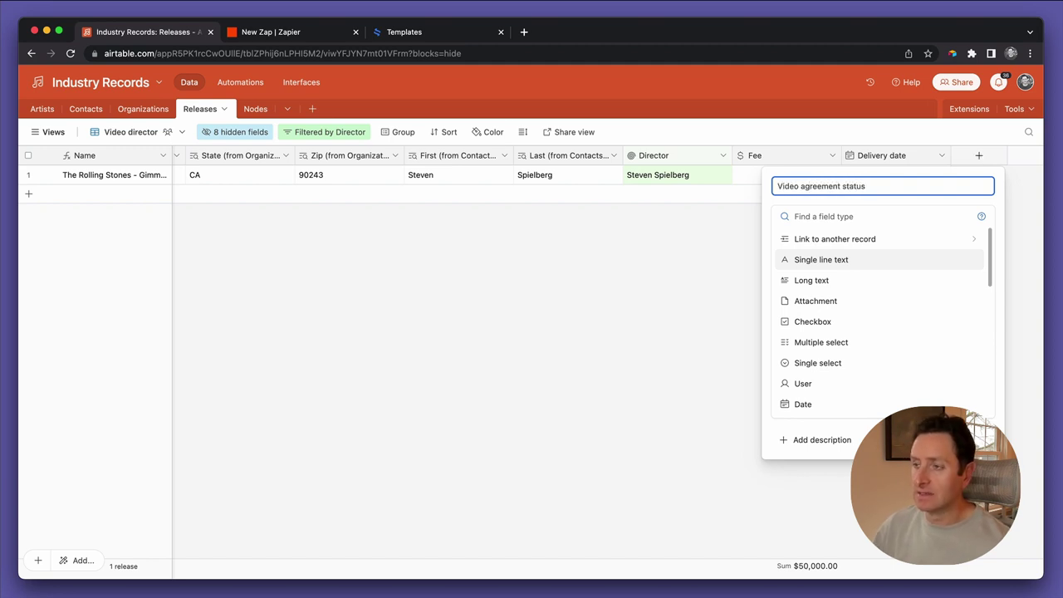
pyautogui.click(818, 362)
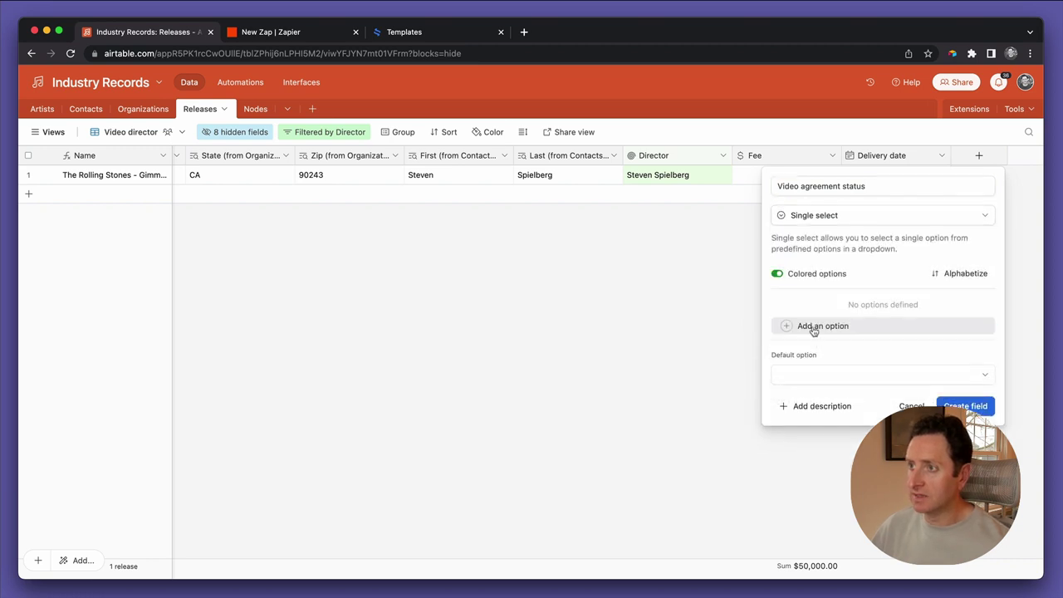
pyautogui.click(813, 325)
pyautogui.write('In progress')
pyautogui.click(817, 324)
pyautogui.write('Trigger e')
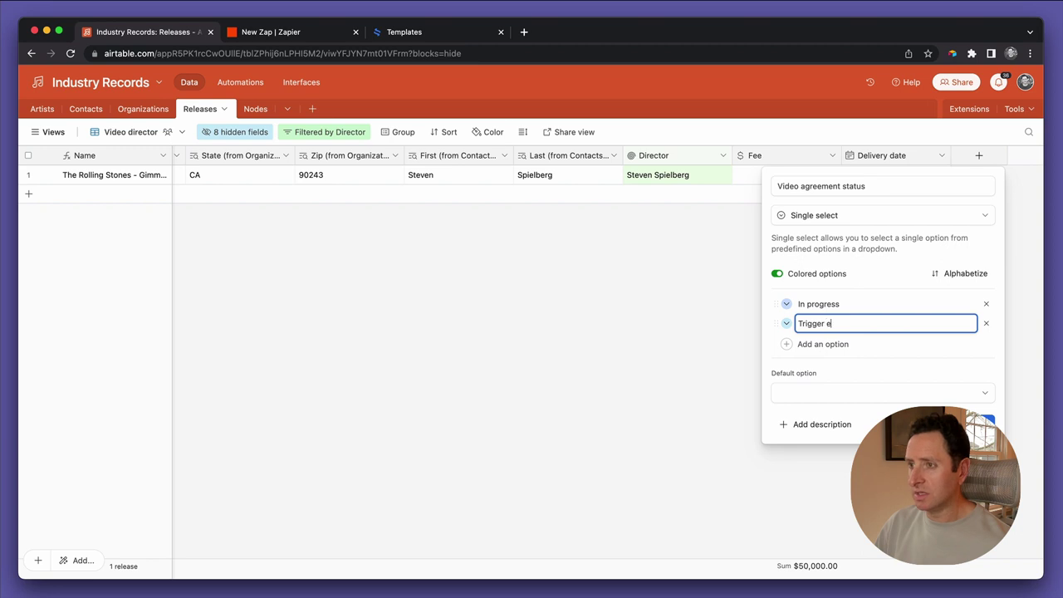
pyautogui.write('signatures')
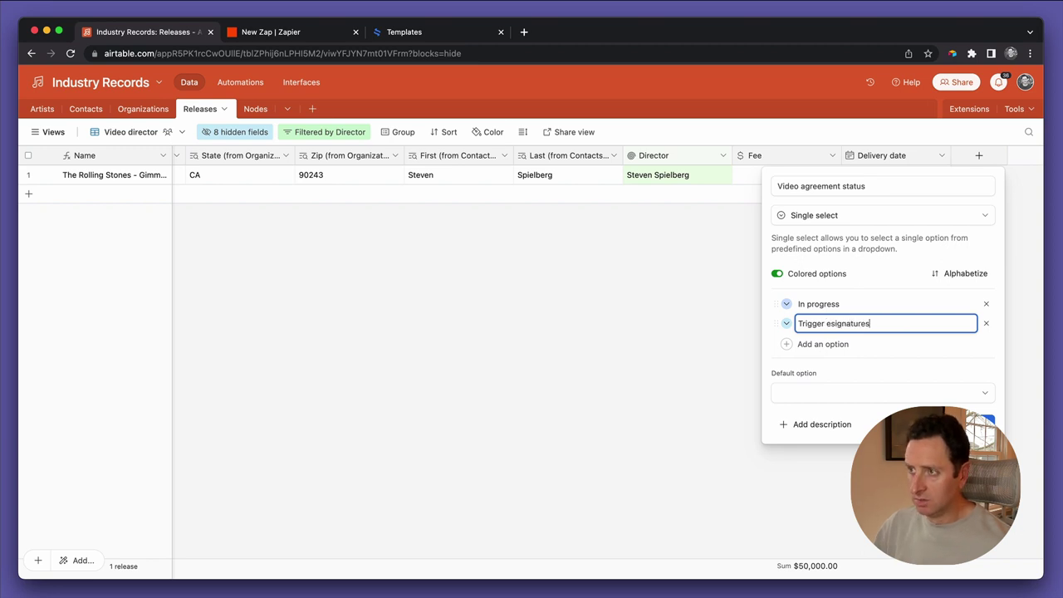
pyautogui.click(785, 323)
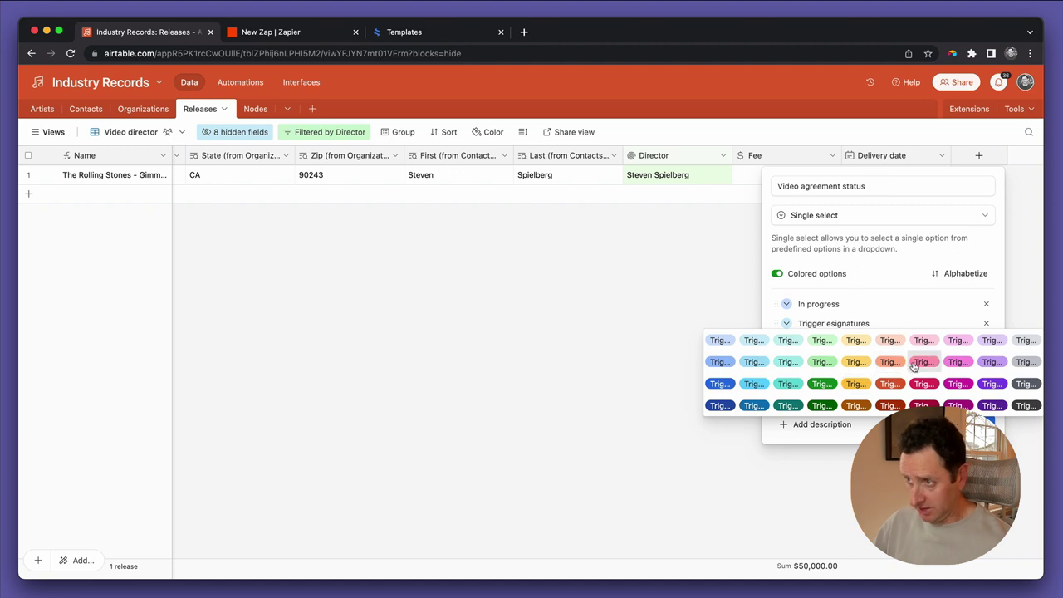
pyautogui.click(914, 366)
pyautogui.click(787, 324)
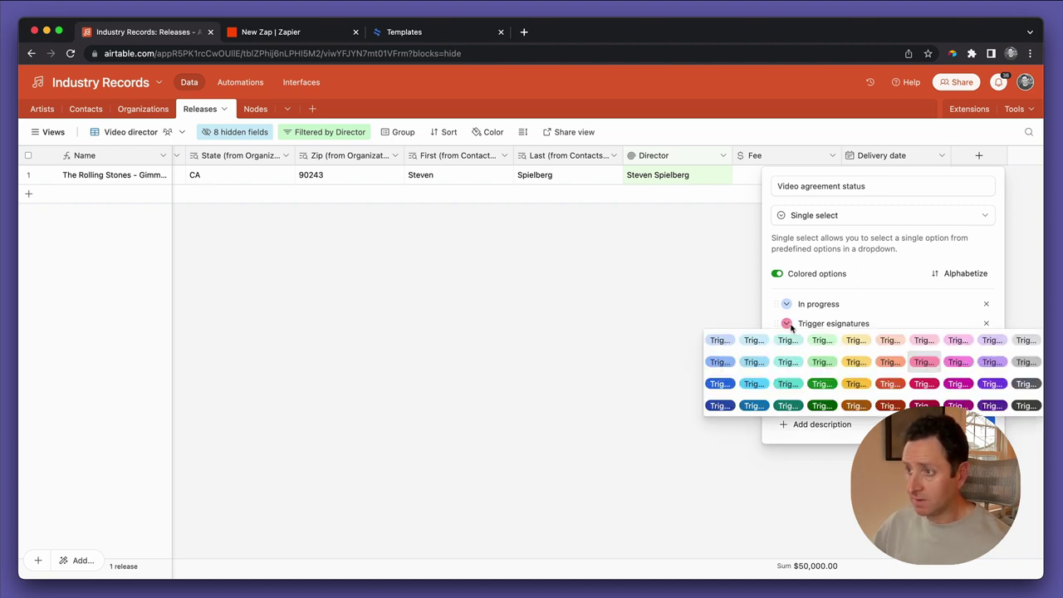
pyautogui.click(885, 381)
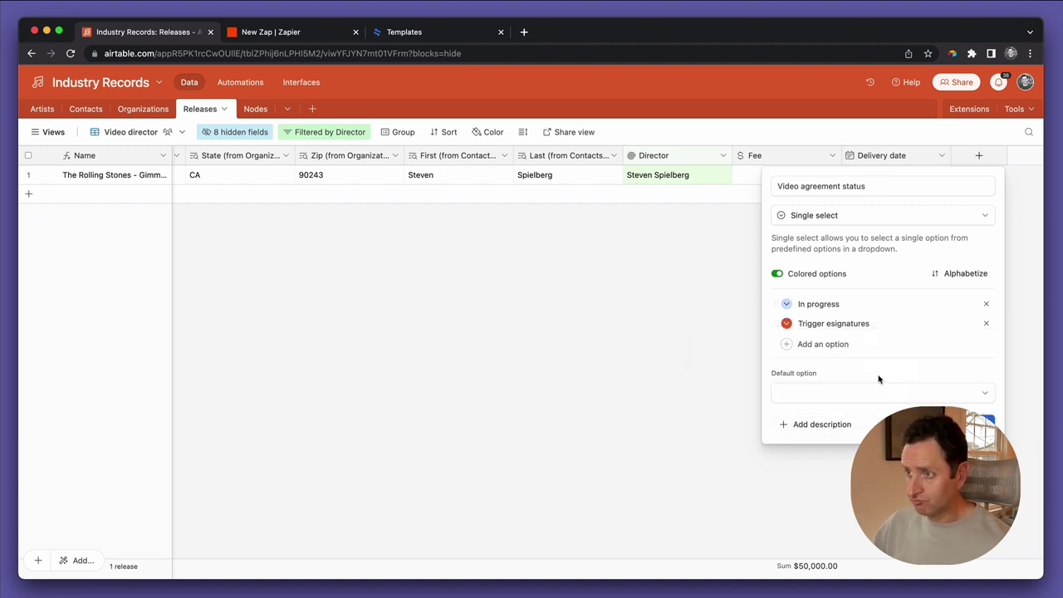
# Add Out for signature and dark green Fully executed options, then create the field
pyautogui.click(811, 344)
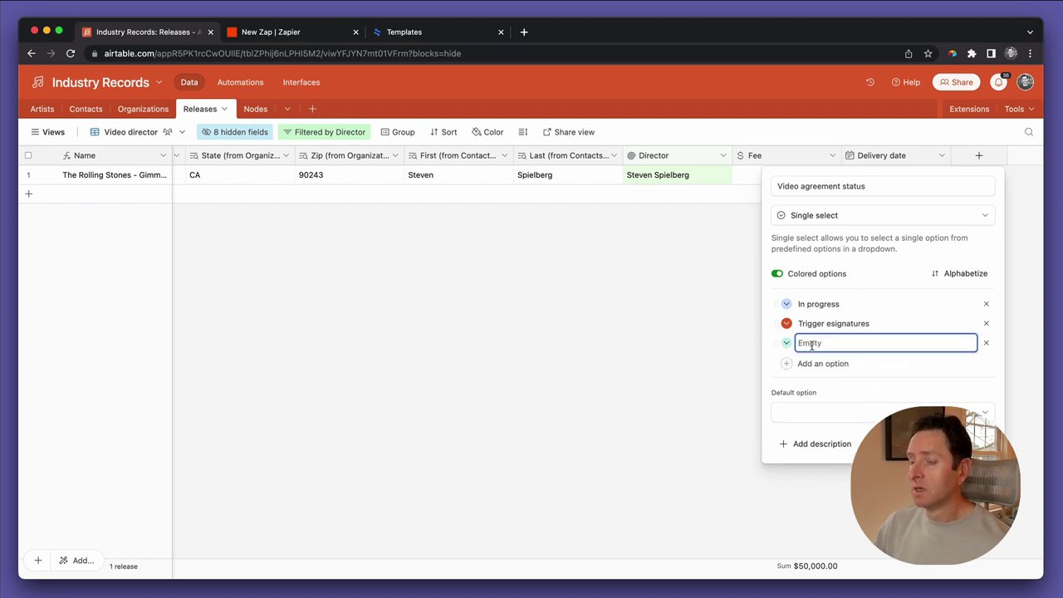
pyautogui.write('Out for signature')
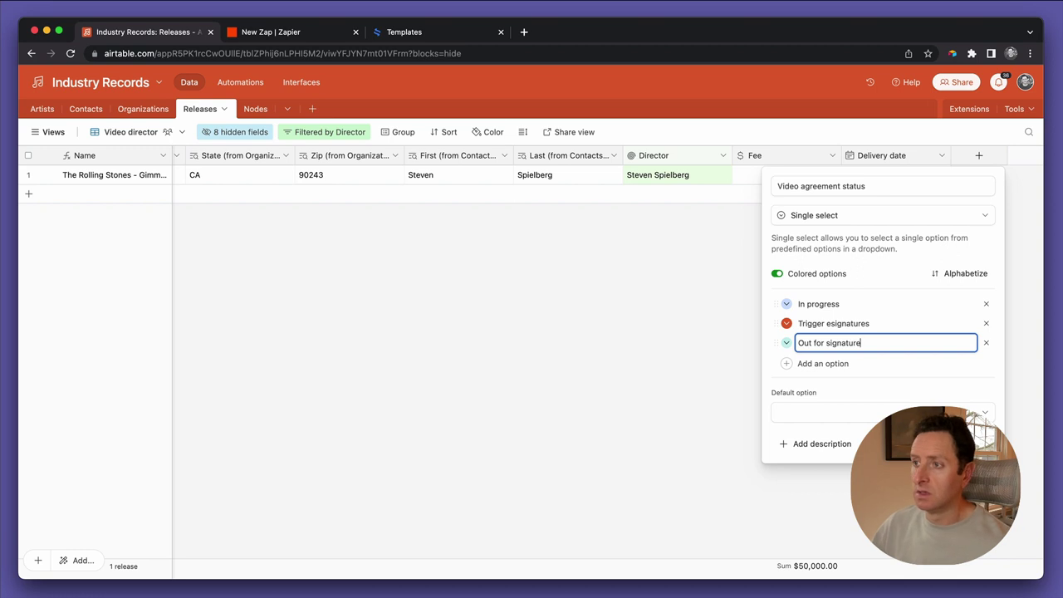
pyautogui.click(801, 366)
pyautogui.write('Fully executed')
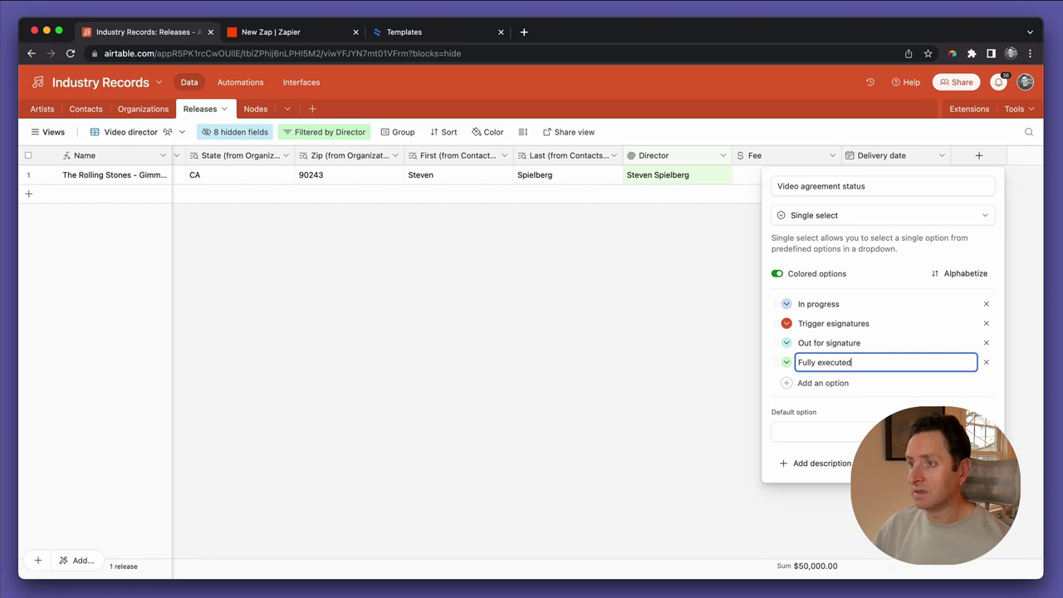
pyautogui.click(786, 362)
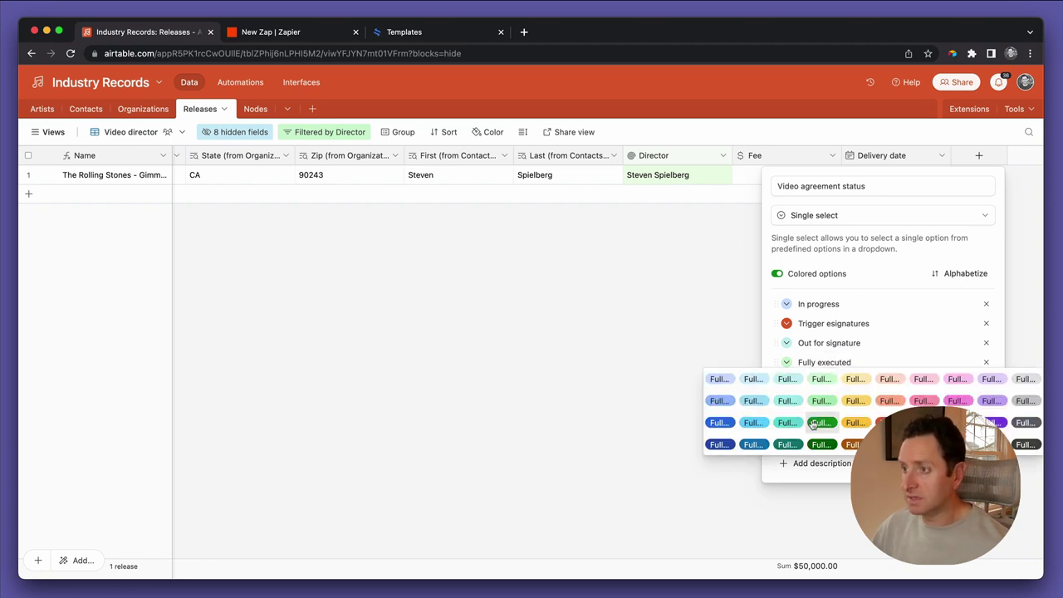
pyautogui.click(816, 444)
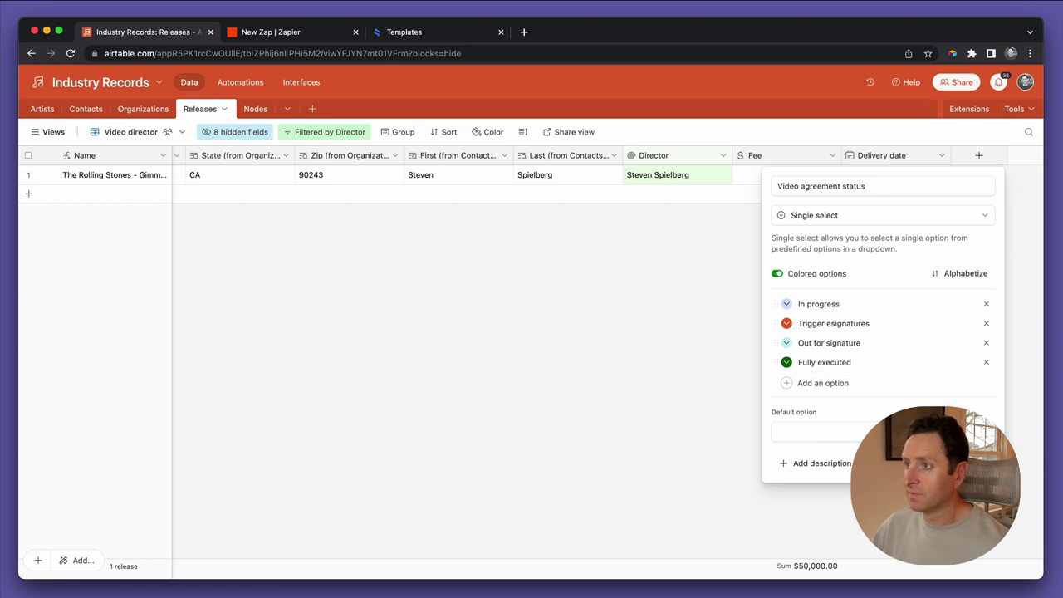
pyautogui.click(971, 462)
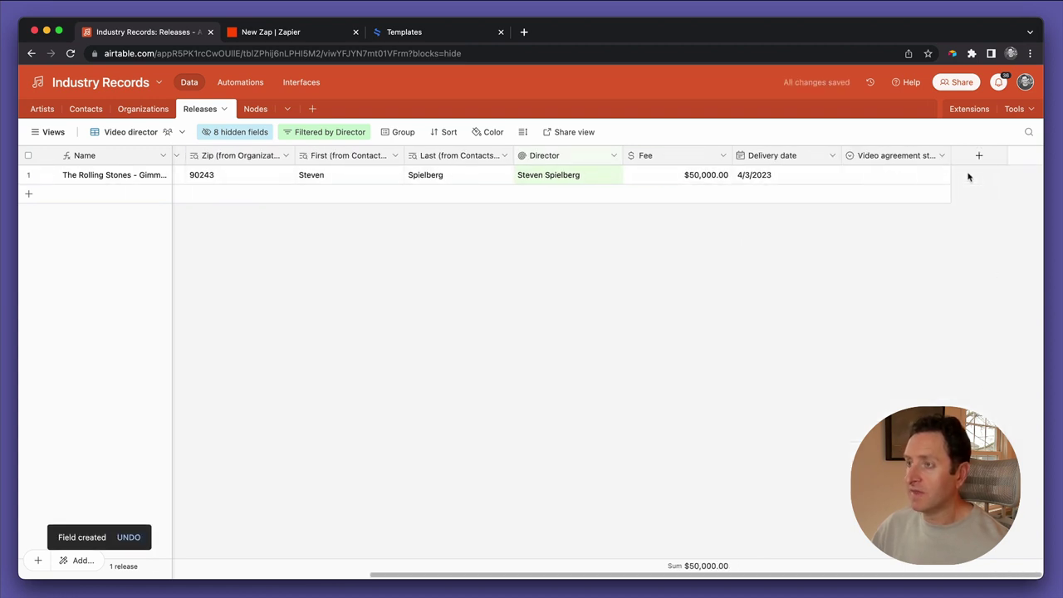
# Add an Agreement field of type Attachment
pyautogui.click(976, 159)
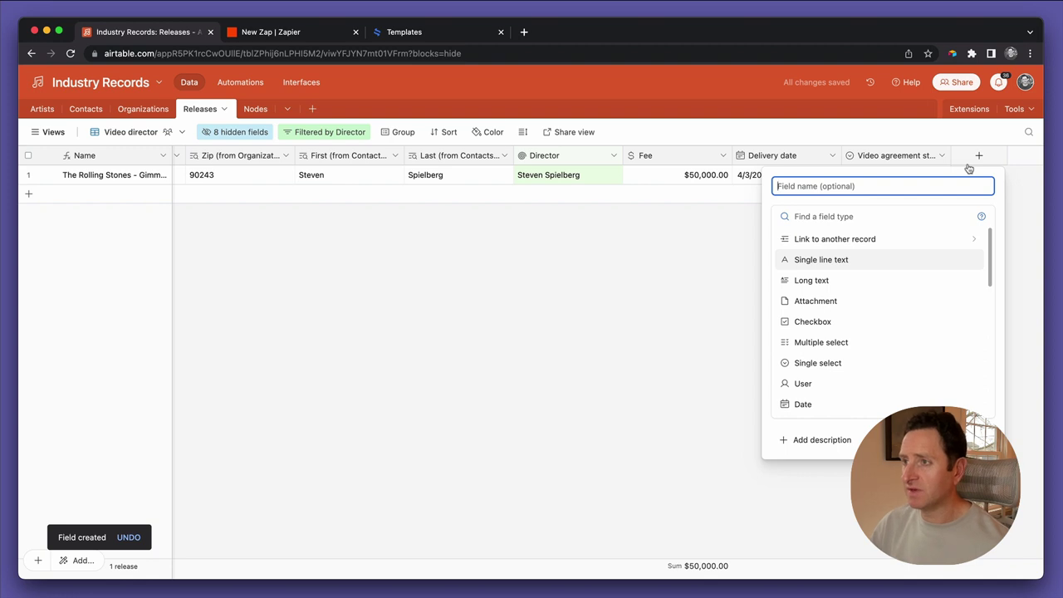
pyautogui.write('Agreement')
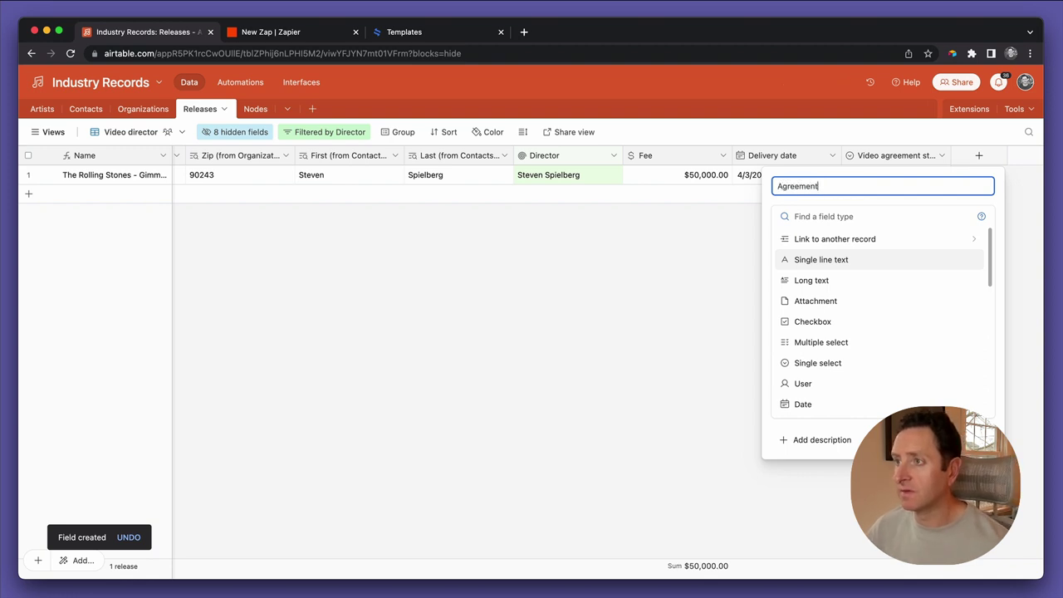
pyautogui.click(831, 309)
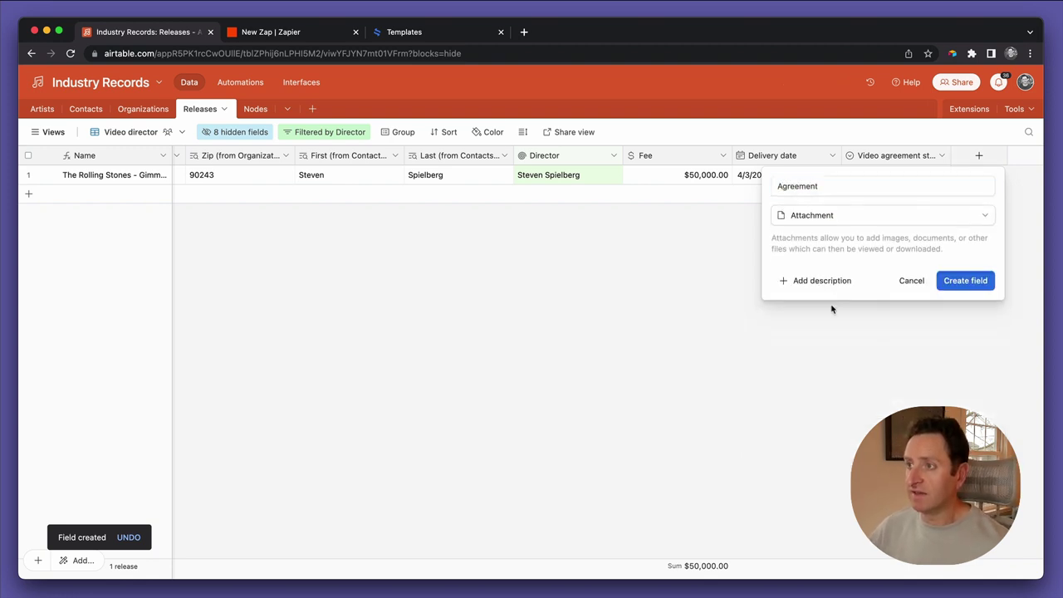
pyautogui.click(955, 280)
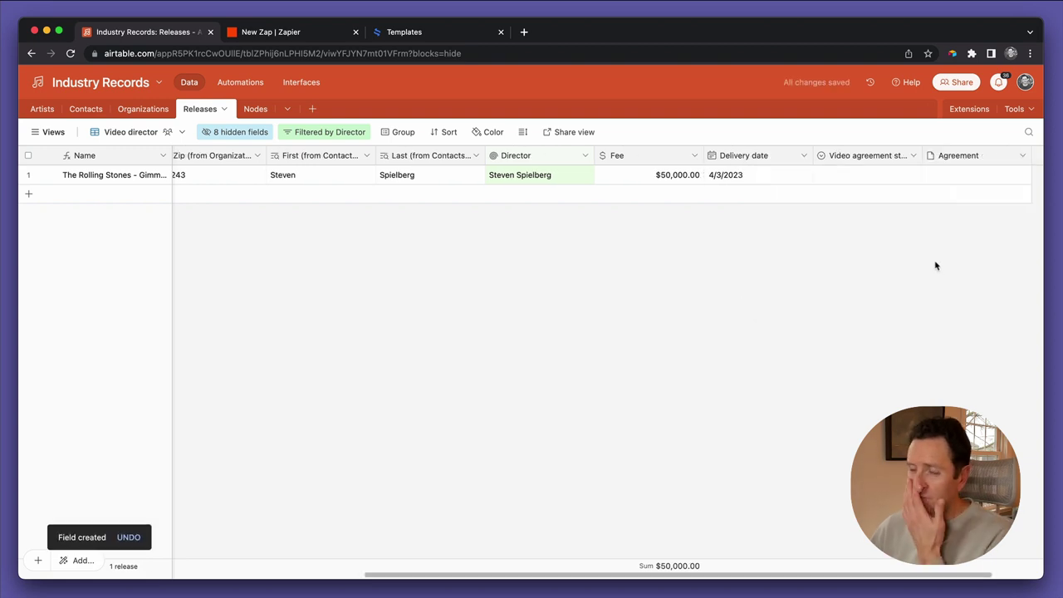
pyautogui.hscroll(2, 913, 241)
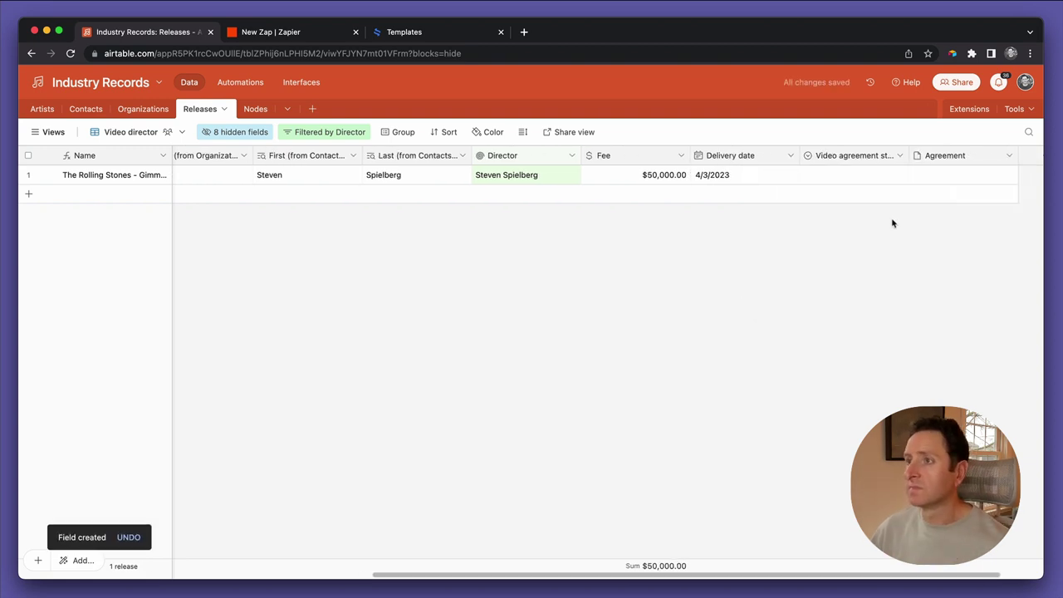
# Set Gimme Shelter's Video agreement status to Trigger esignatures and show the views list
pyautogui.click(823, 176)
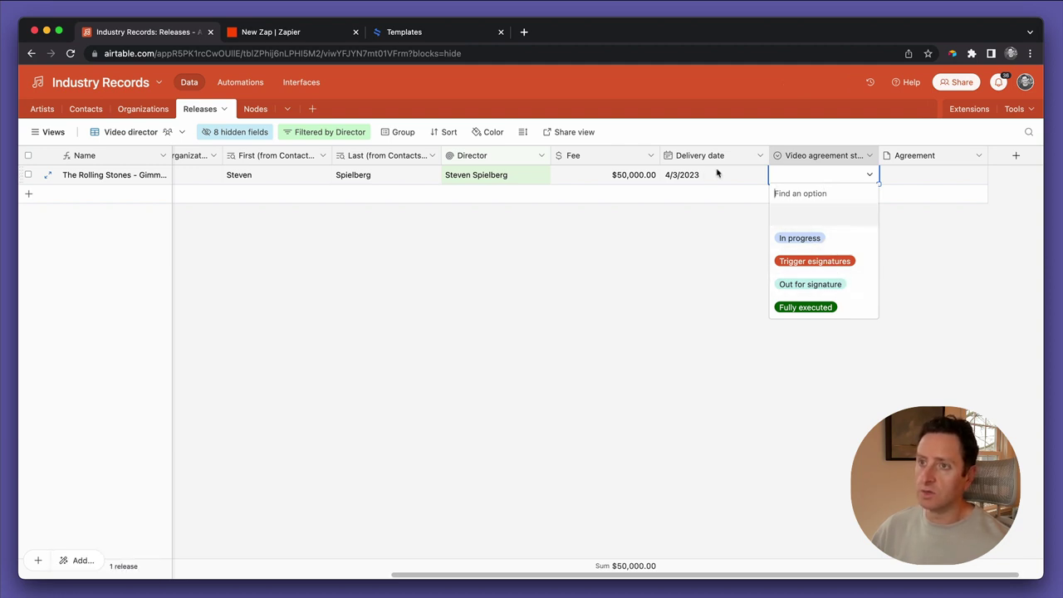
pyautogui.hscroll(-10, 556, 247)
pyautogui.hscroll(10, 556, 246)
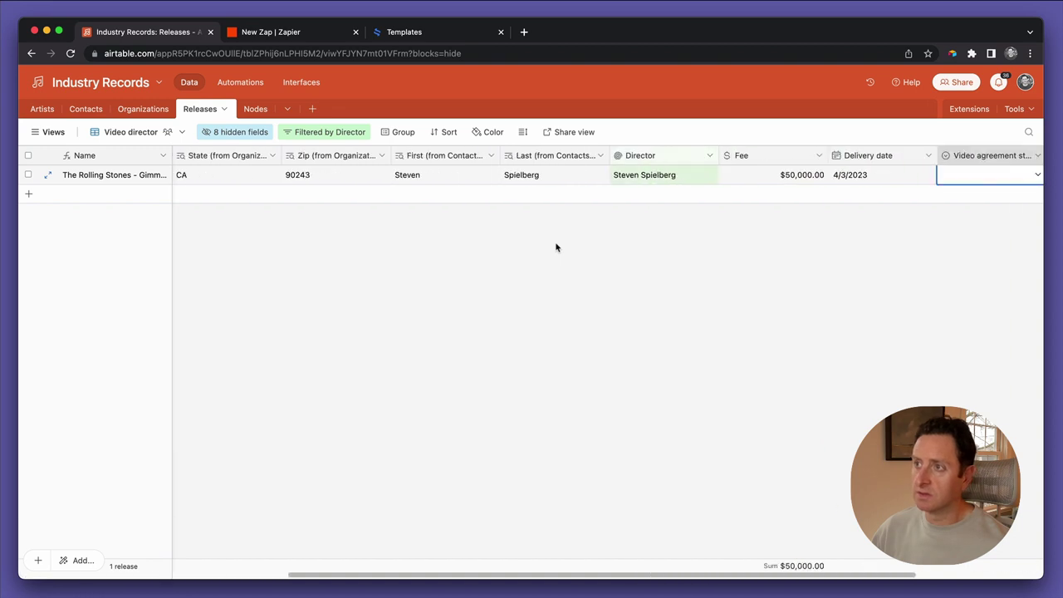
pyautogui.click(771, 178)
pyautogui.click(771, 177)
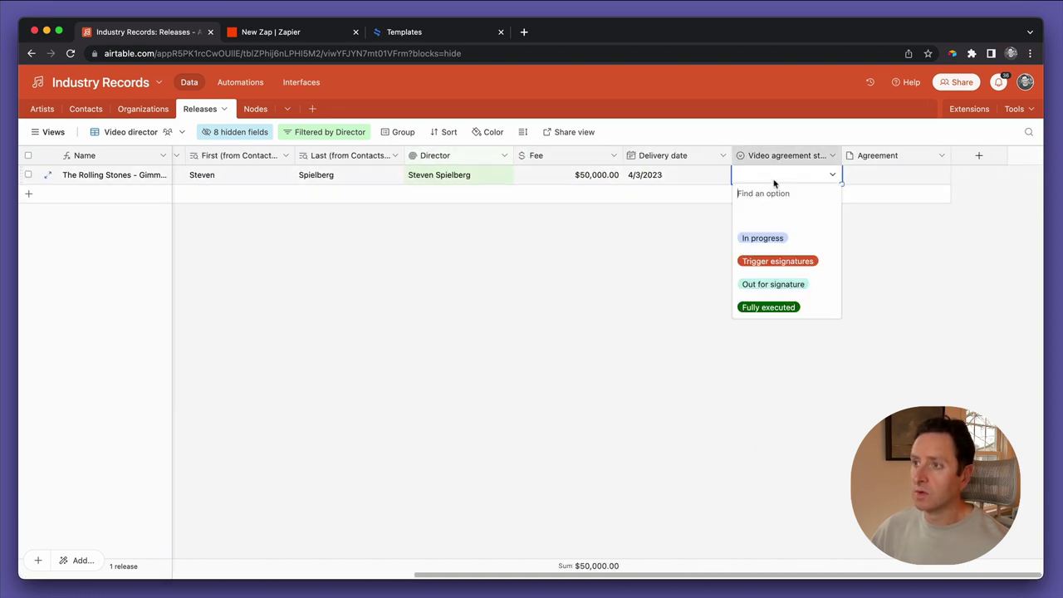
pyautogui.click(772, 262)
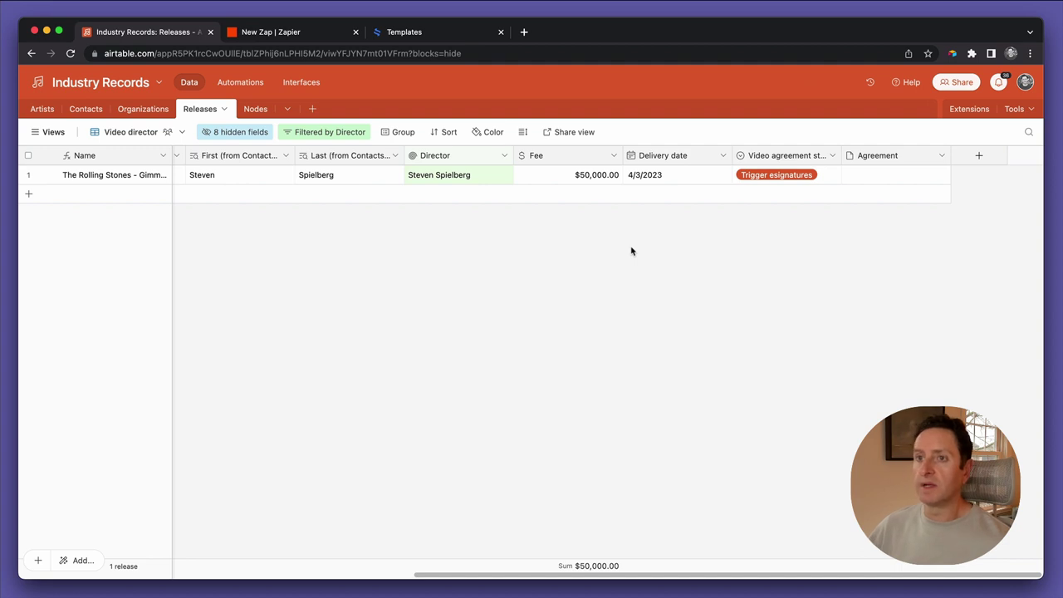
pyautogui.hscroll(-10, 631, 250)
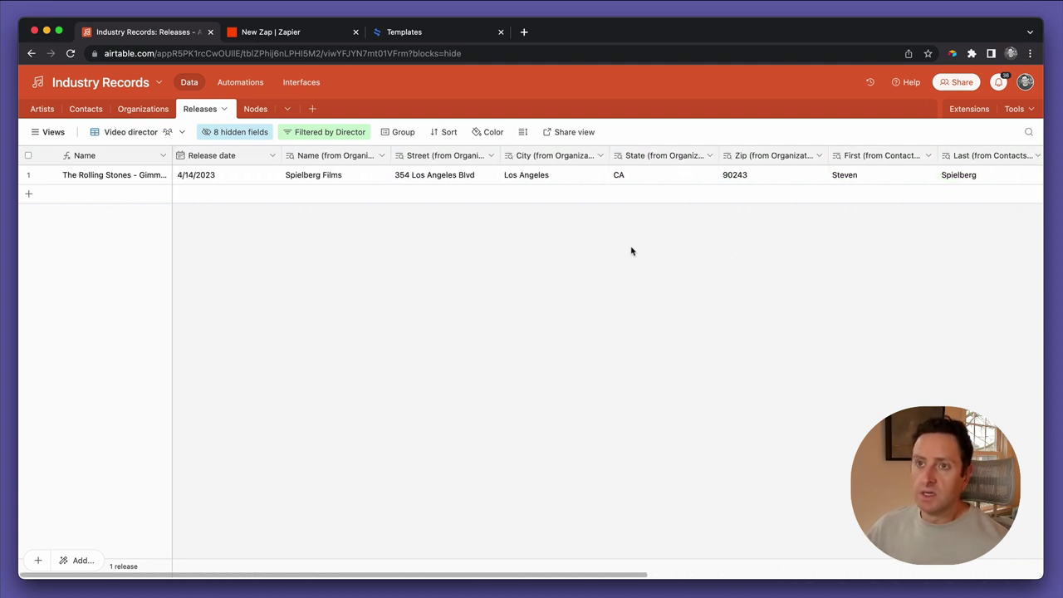
pyautogui.click(58, 135)
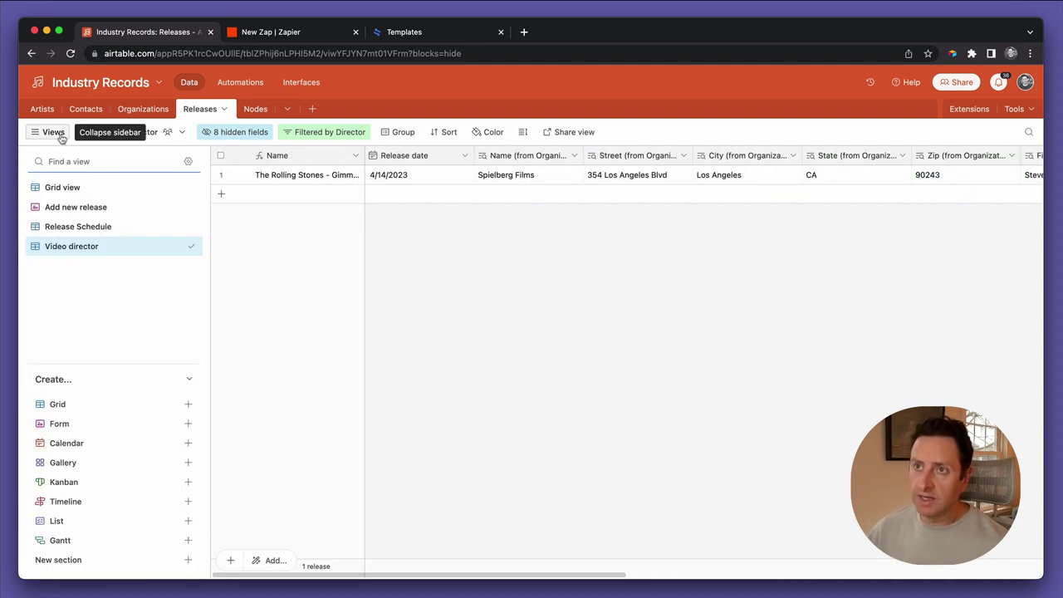
# Duplicate the Video director view and replace 'copy' in its name with 'Trigger'
pyautogui.moveTo(94, 255)
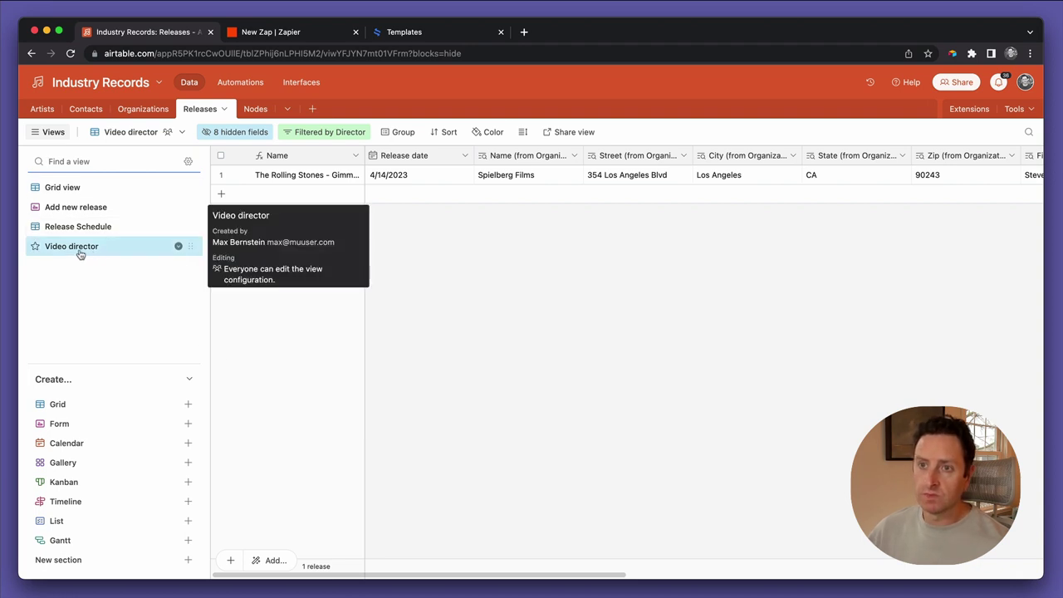
pyautogui.click(190, 246)
pyautogui.click(252, 304)
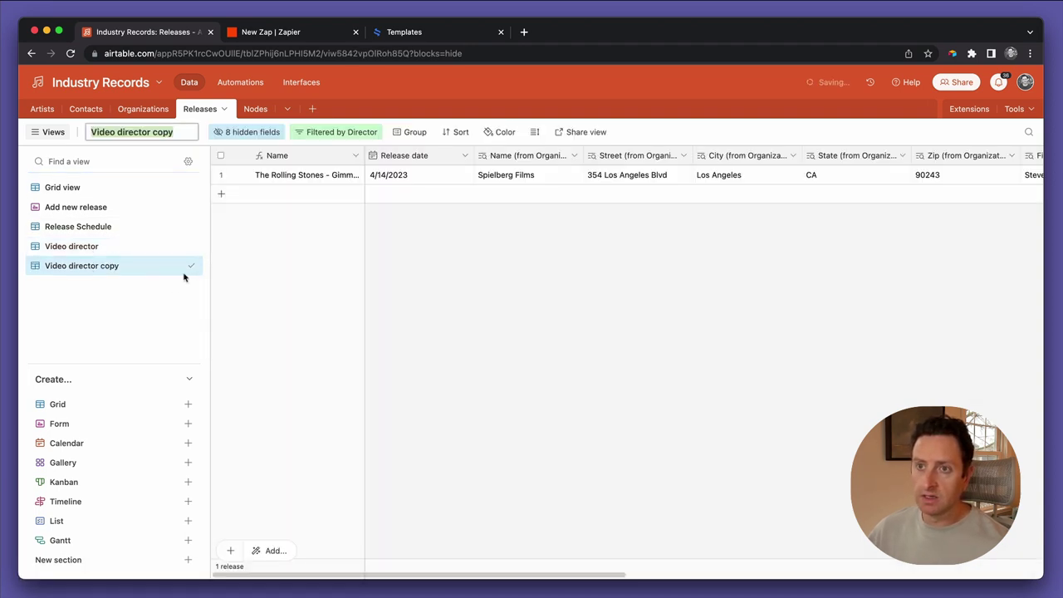
pyautogui.press('Right')
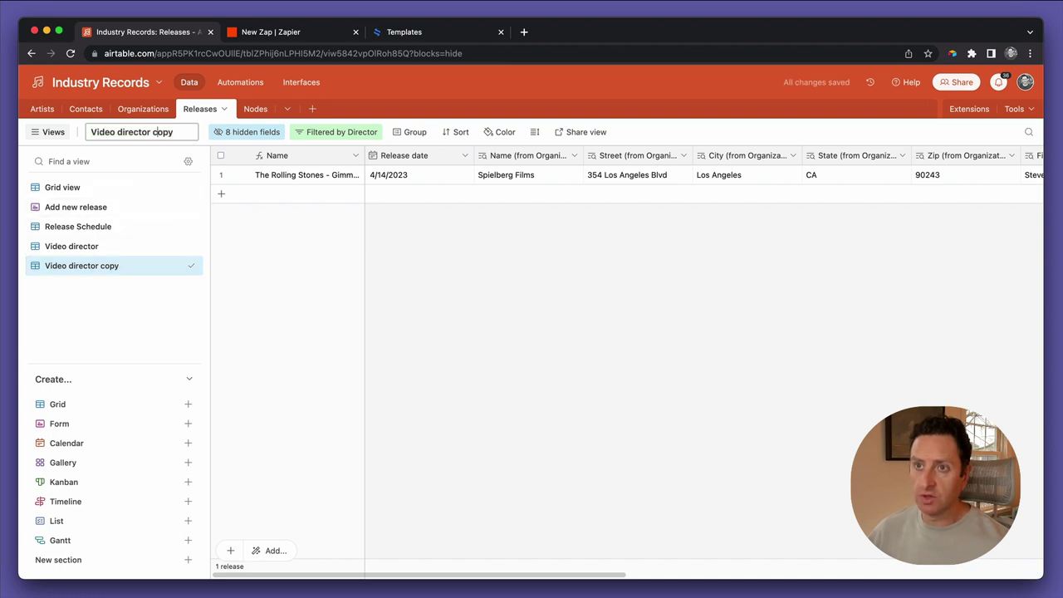
pyautogui.press('super+shift+Right')
pyautogui.write('Trigger')
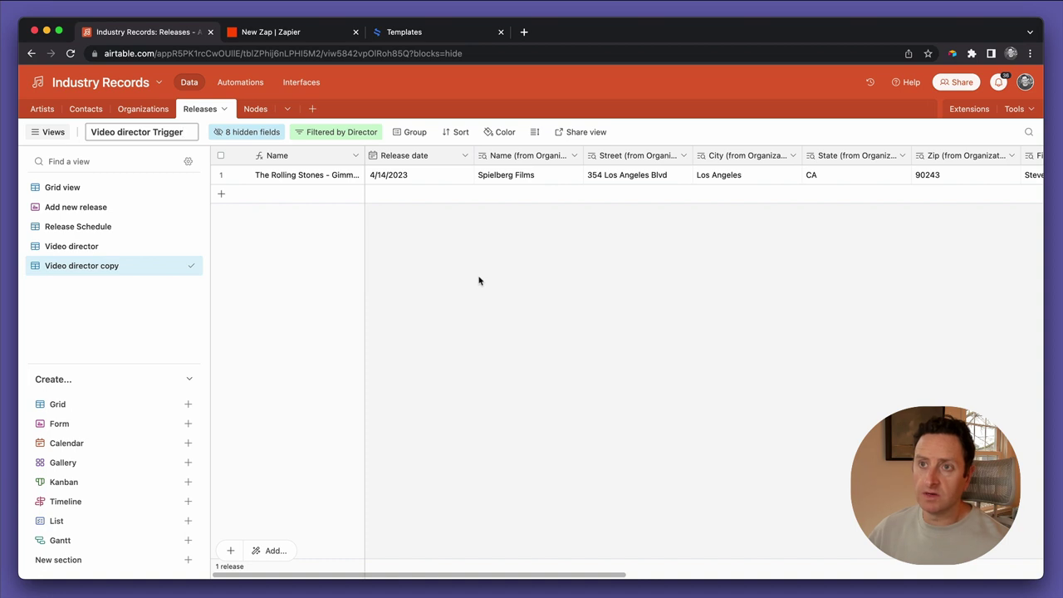
pyautogui.press('Return')
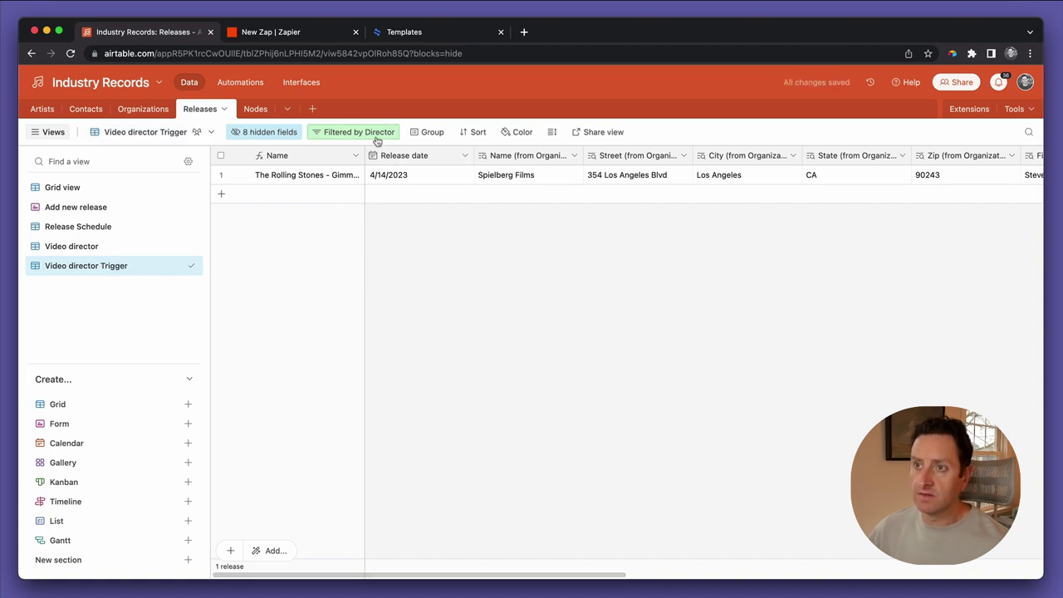
pyautogui.click(377, 139)
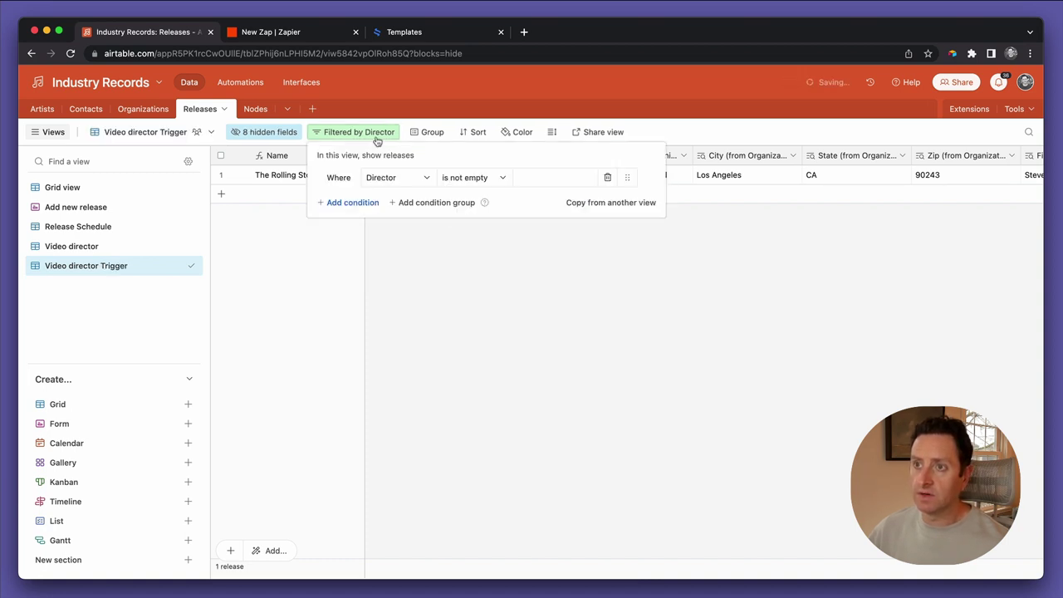
# Add a filter requiring Video agreement status to be Trigger esignatures
pyautogui.click(373, 204)
pyautogui.click(370, 205)
pyautogui.scroll(-5, 397, 308)
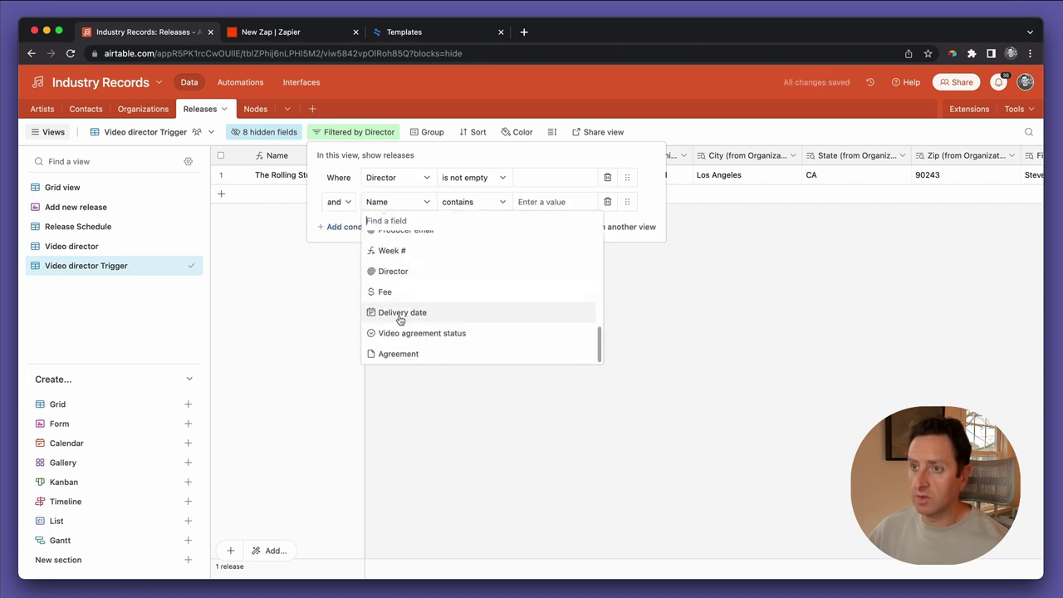
pyautogui.scroll(10, 400, 315)
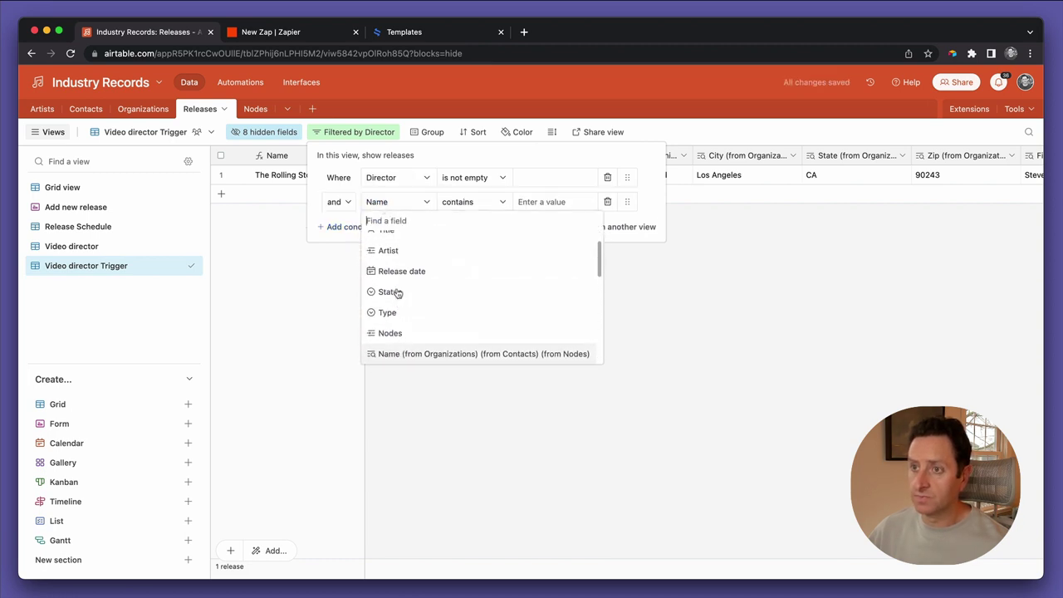
pyautogui.scroll(-10, 391, 311)
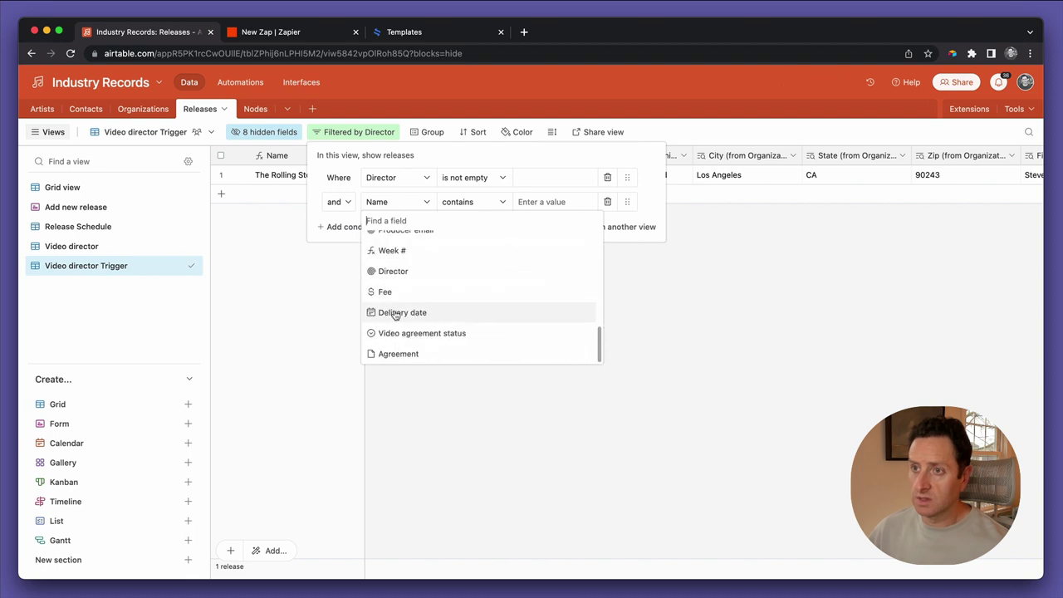
pyautogui.click(405, 334)
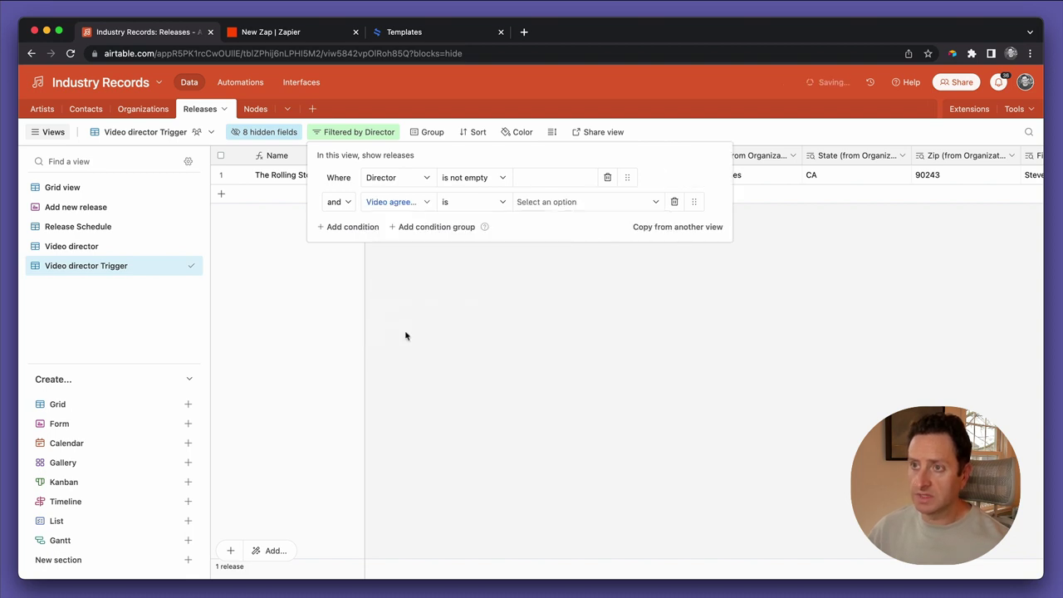
pyautogui.click(503, 203)
pyautogui.click(532, 202)
pyautogui.click(532, 202)
pyautogui.click(552, 269)
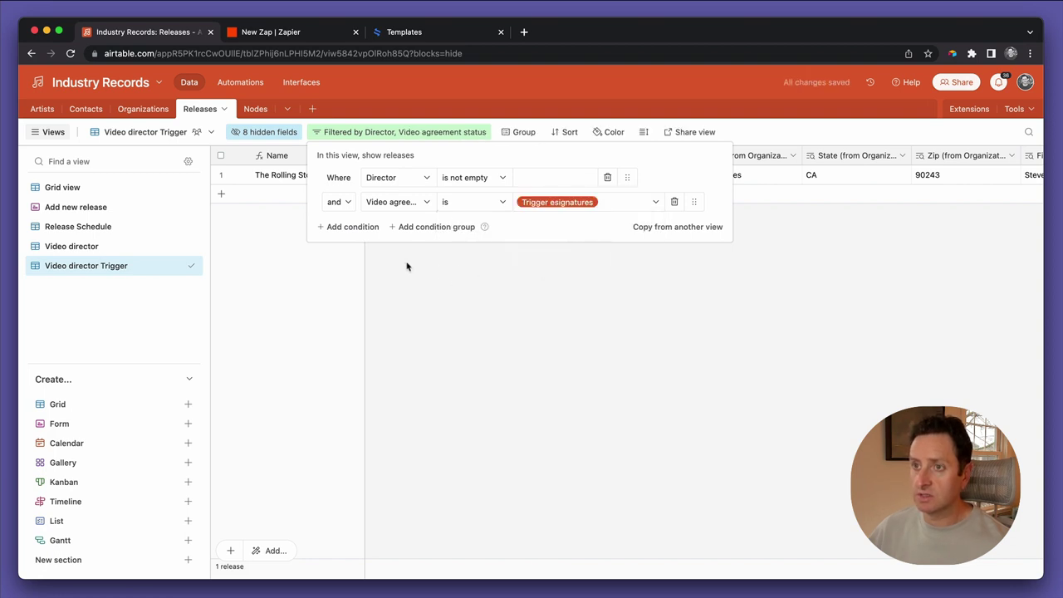
# Add 'is not empty' conditions for the organization Name and Street (from Organizations)
pyautogui.click(363, 226)
pyautogui.click(390, 227)
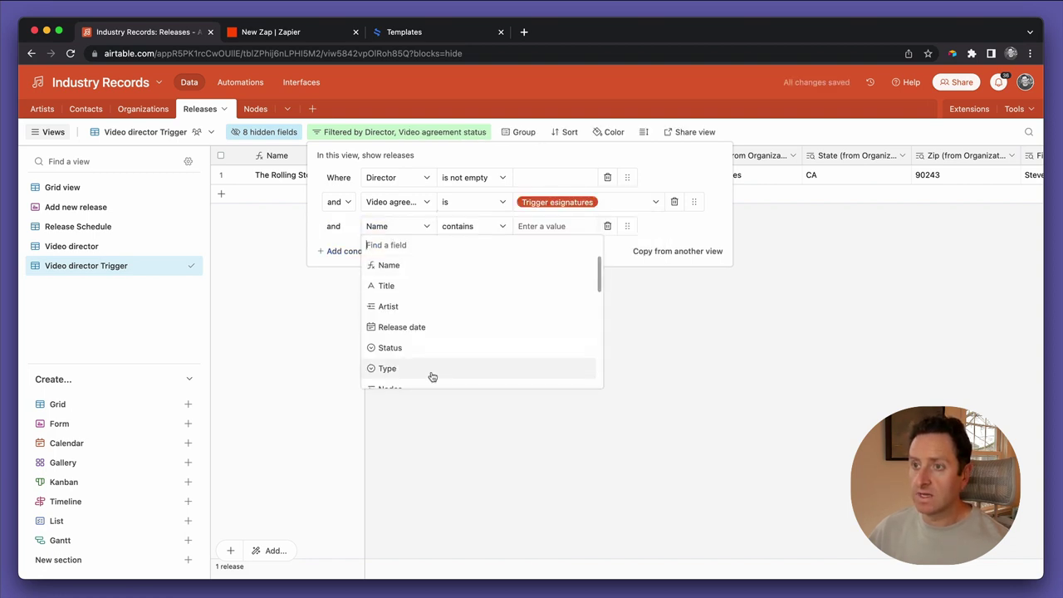
pyautogui.scroll(-3, 427, 370)
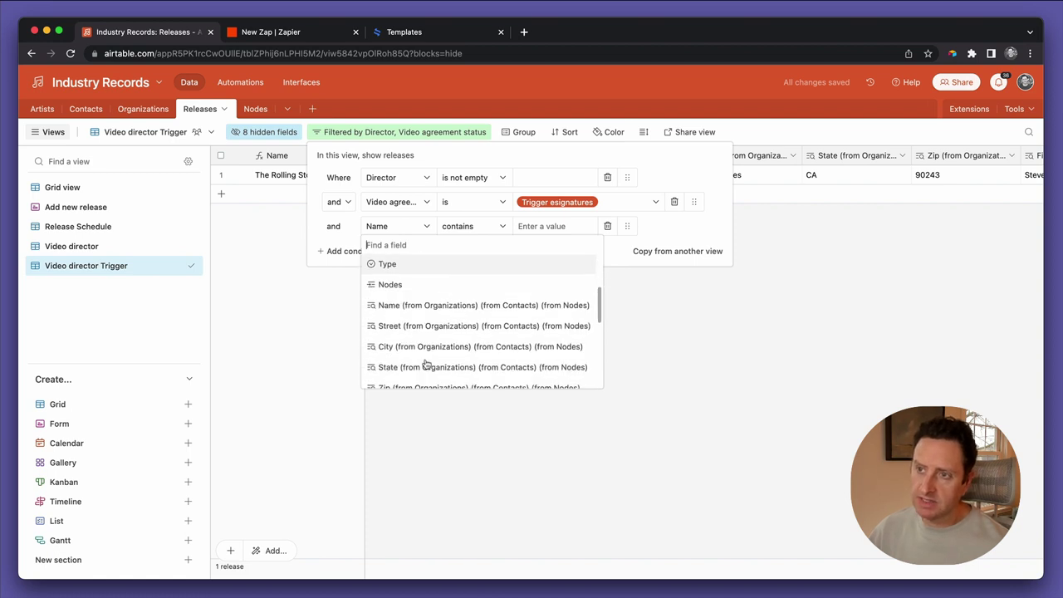
pyautogui.scroll(-1, 426, 365)
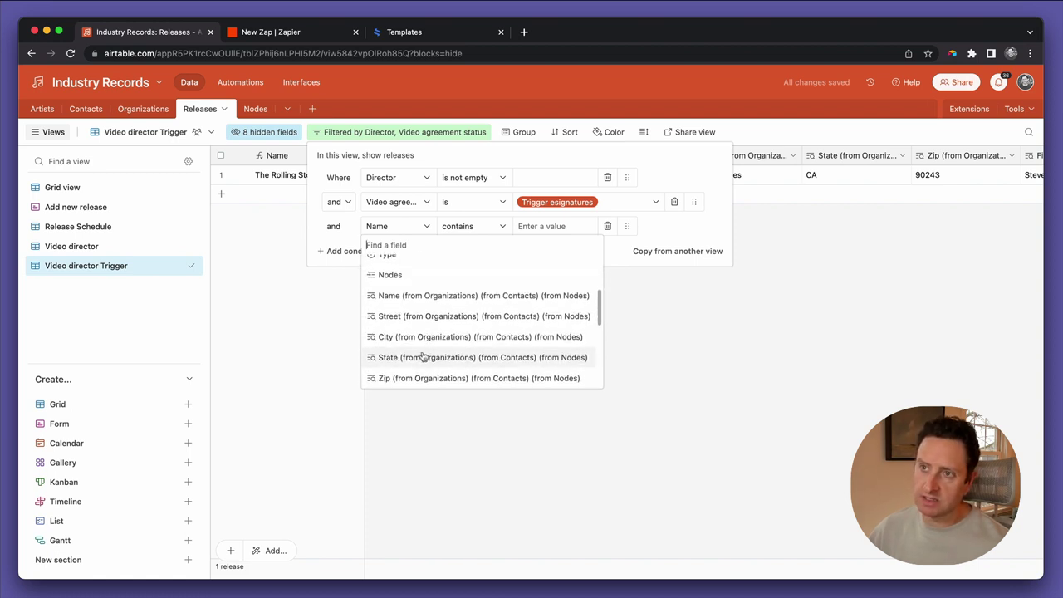
pyautogui.click(407, 297)
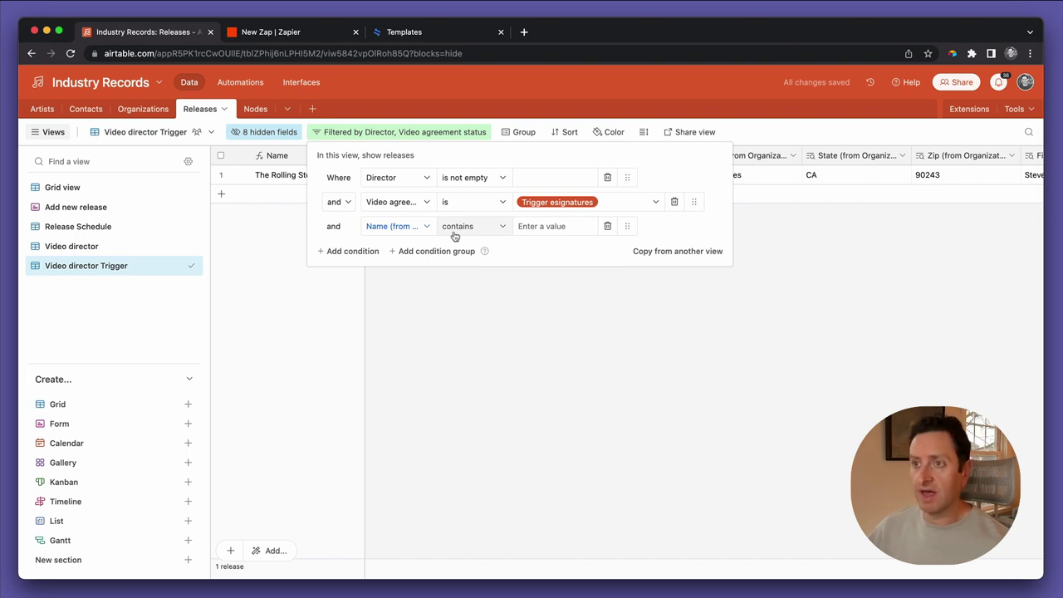
pyautogui.click(455, 236)
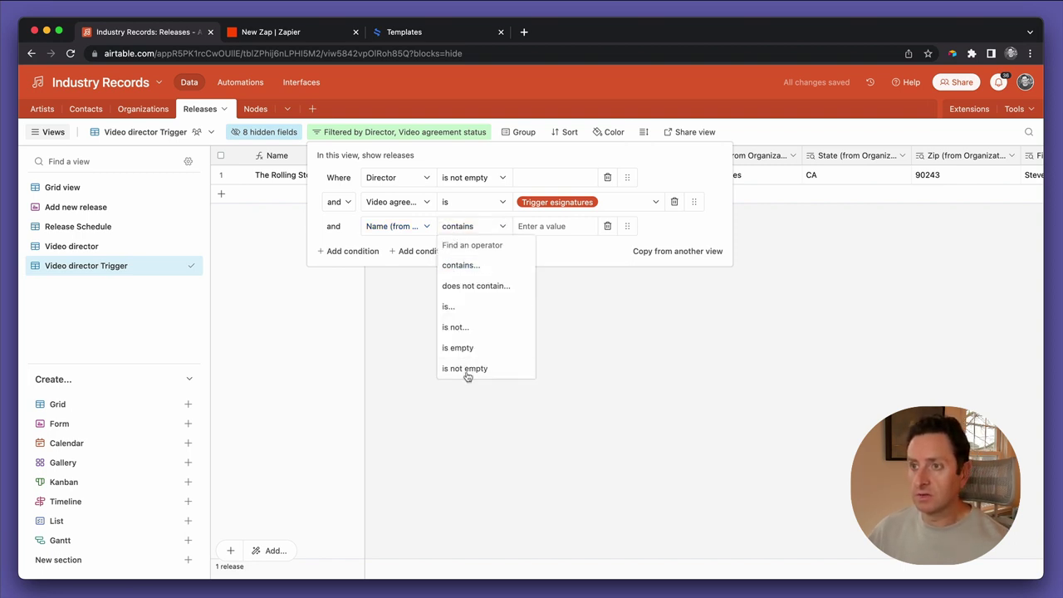
pyautogui.click(467, 370)
pyautogui.click(363, 251)
pyautogui.click(379, 253)
pyautogui.scroll(-5, 405, 355)
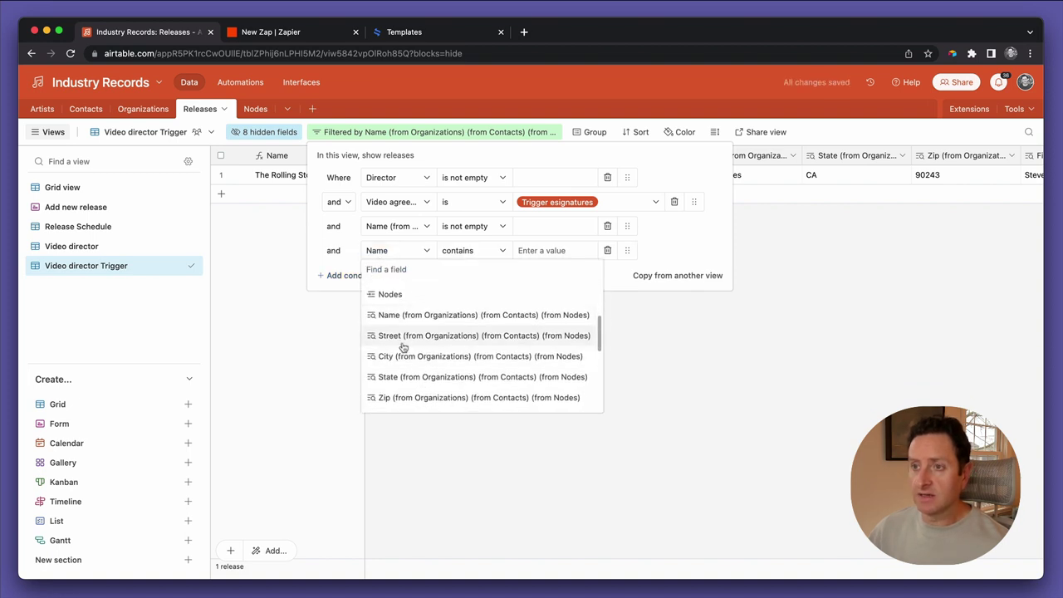
pyautogui.click(402, 336)
pyautogui.click(454, 253)
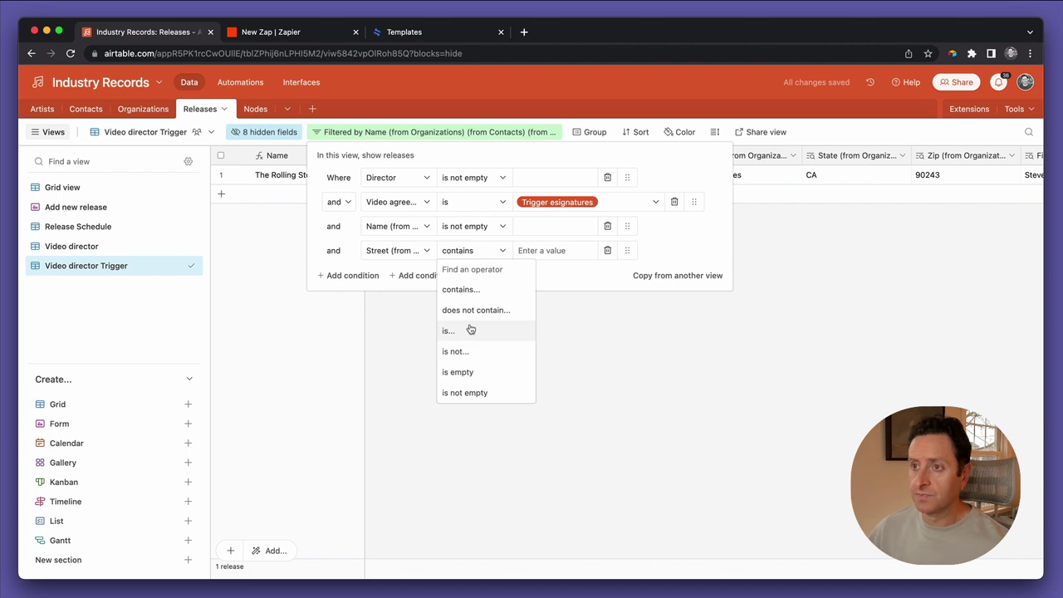
pyautogui.click(461, 391)
# Add 'is not empty' conditions for Fee and Delivery date
pyautogui.click(351, 277)
pyautogui.click(383, 277)
pyautogui.scroll(-2, 433, 348)
pyautogui.scroll(-5, 433, 348)
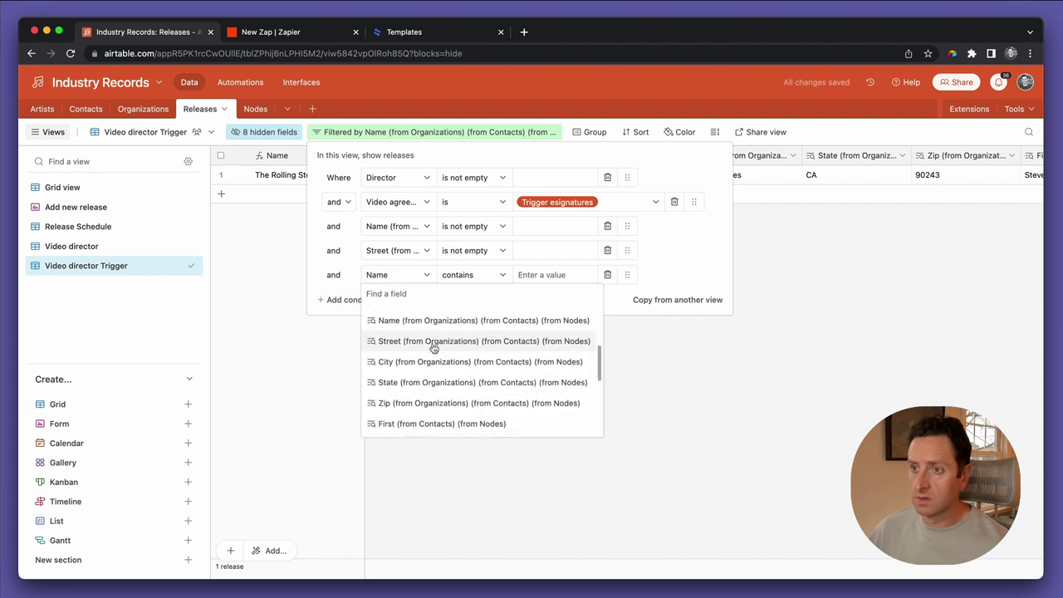
pyautogui.scroll(-3, 432, 348)
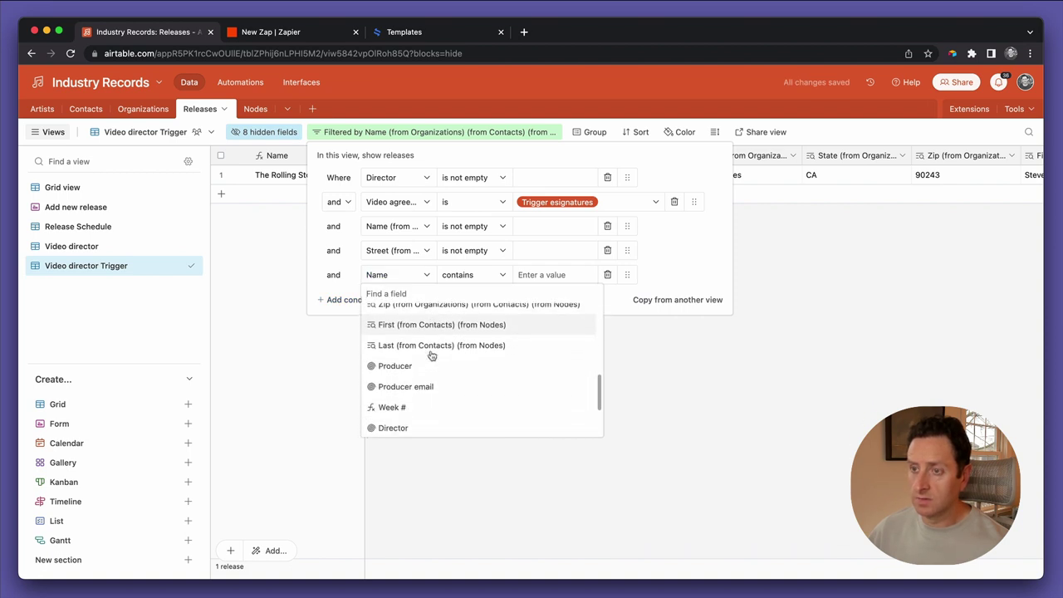
pyautogui.scroll(-2, 431, 356)
pyautogui.click(417, 366)
pyautogui.click(459, 274)
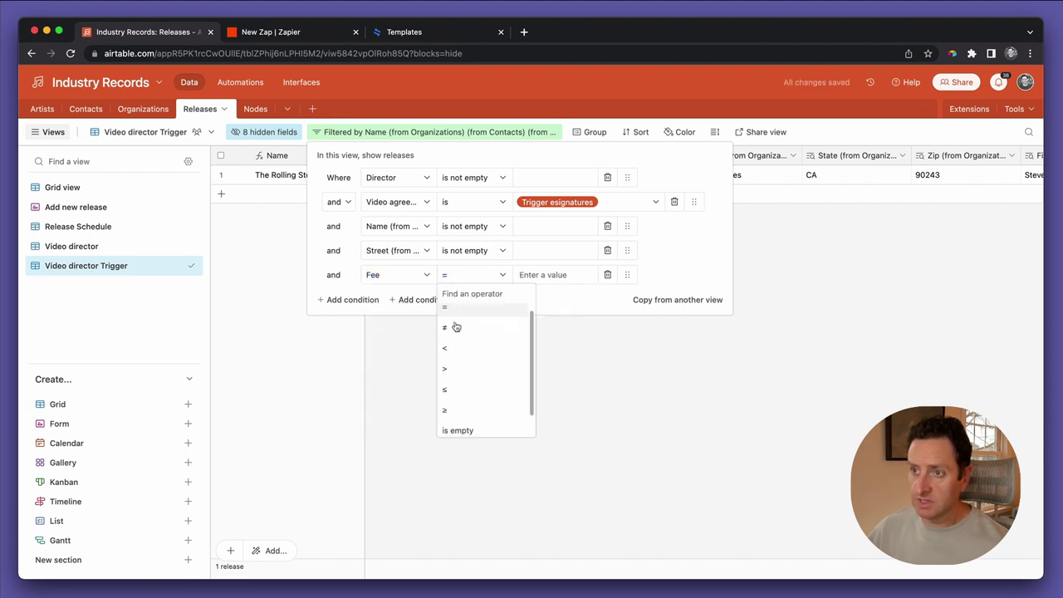
pyautogui.click(463, 425)
pyautogui.click(365, 300)
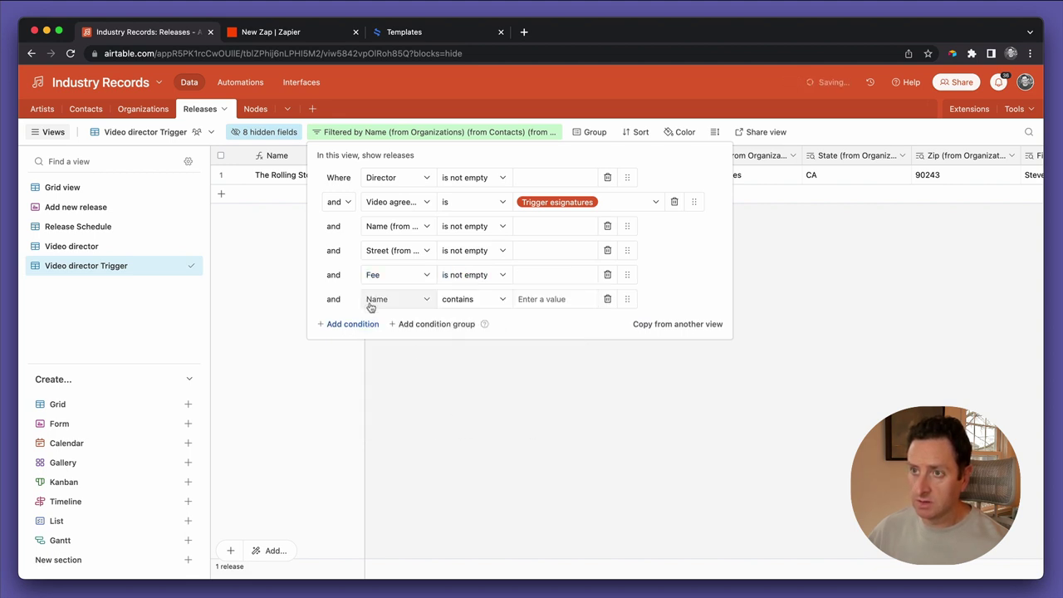
pyautogui.click(375, 299)
pyautogui.scroll(-10, 380, 401)
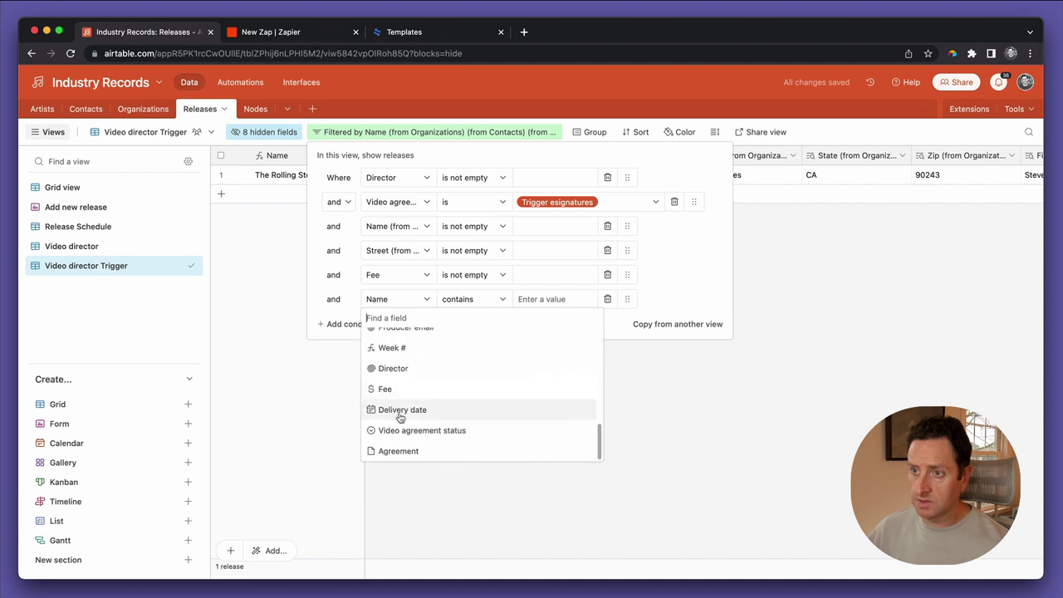
pyautogui.click(399, 409)
pyautogui.click(469, 299)
pyautogui.scroll(-2, 467, 379)
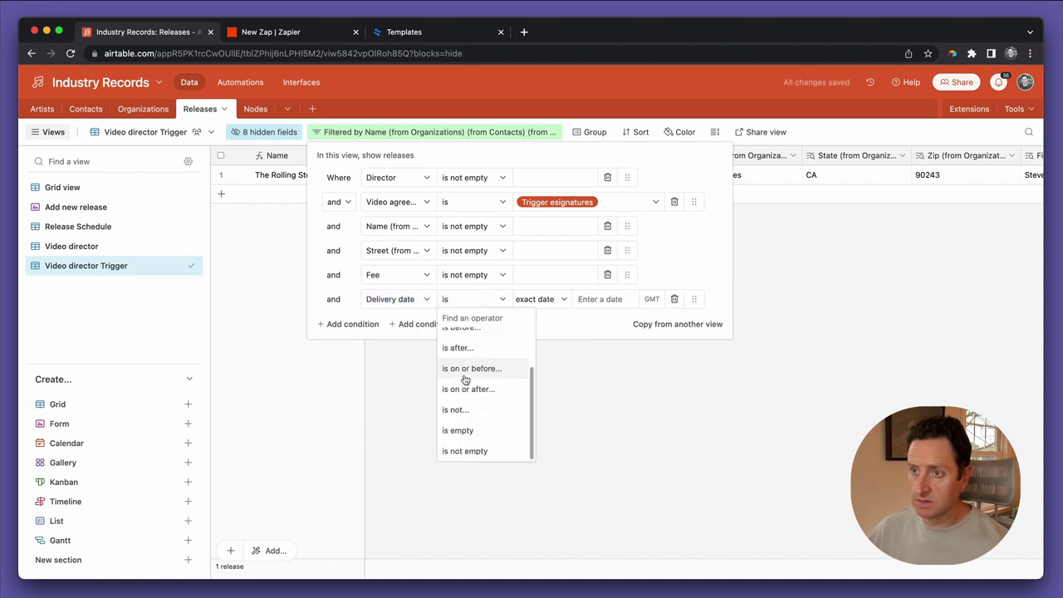
pyautogui.click(462, 451)
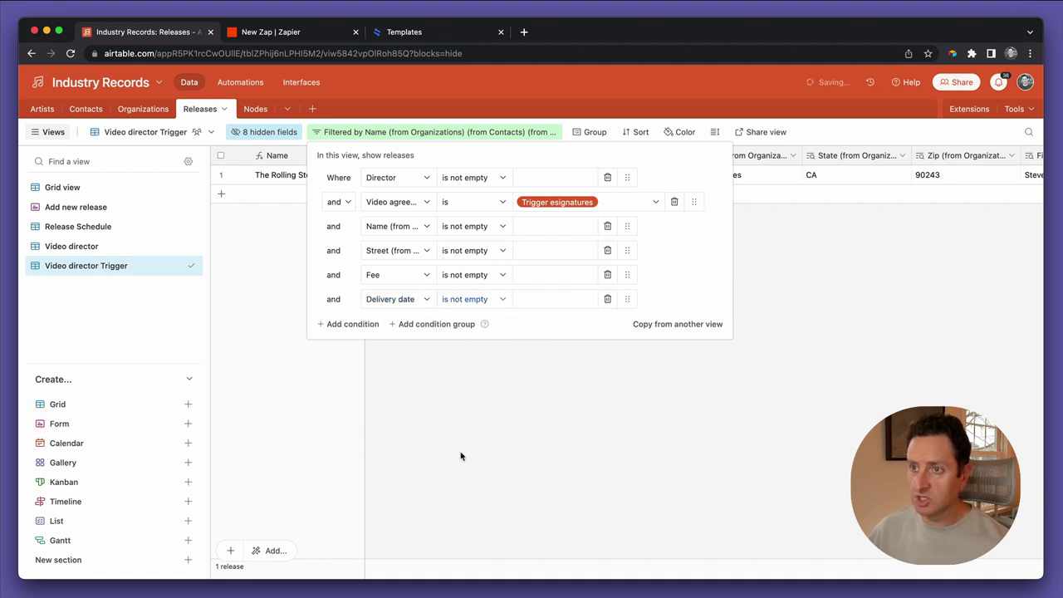
# Add a 'First (from Contacts) is not empty' condition and close the filter panel
pyautogui.click(356, 326)
pyautogui.click(388, 323)
pyautogui.scroll(-3, 414, 421)
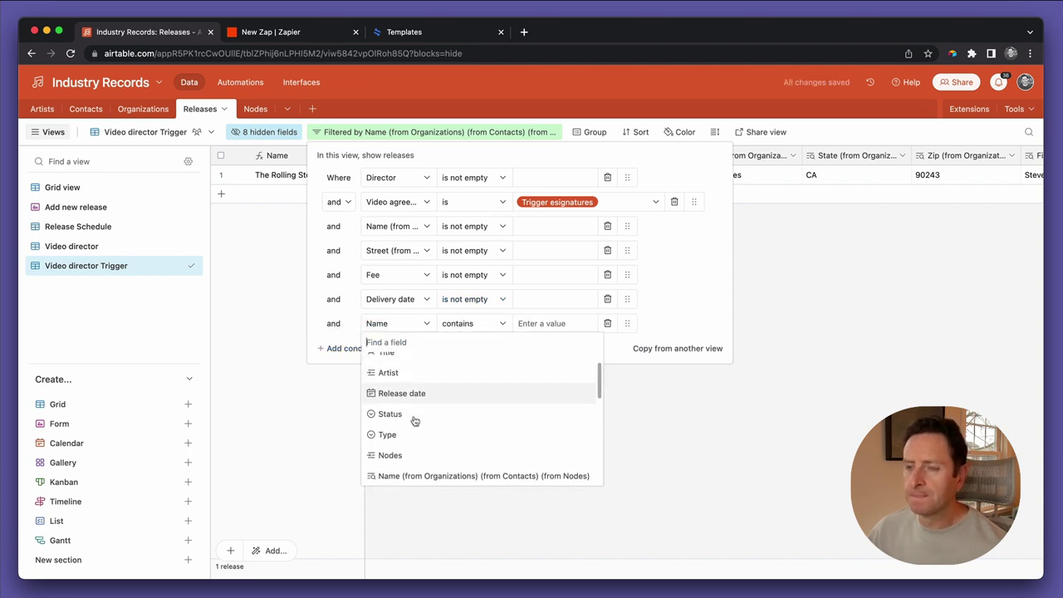
pyautogui.scroll(-3, 414, 421)
pyautogui.scroll(-5, 415, 421)
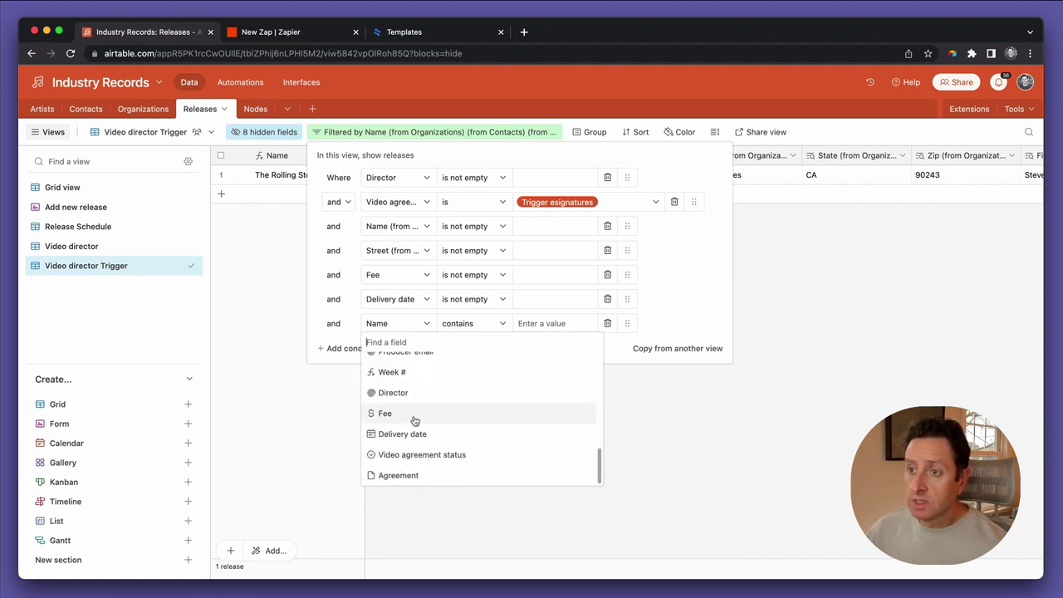
pyautogui.scroll(3, 415, 421)
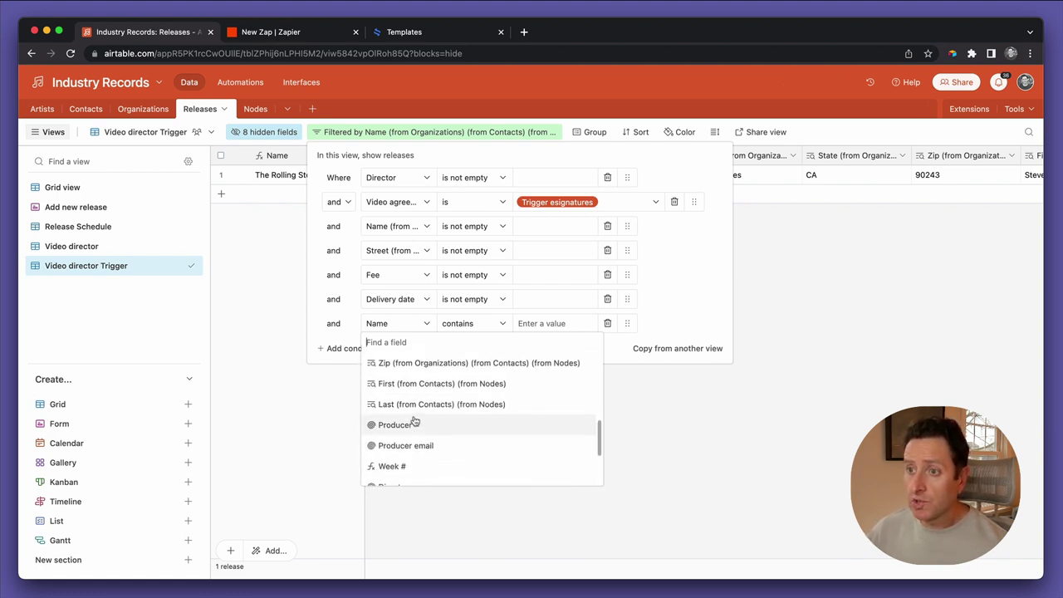
pyautogui.scroll(2, 415, 421)
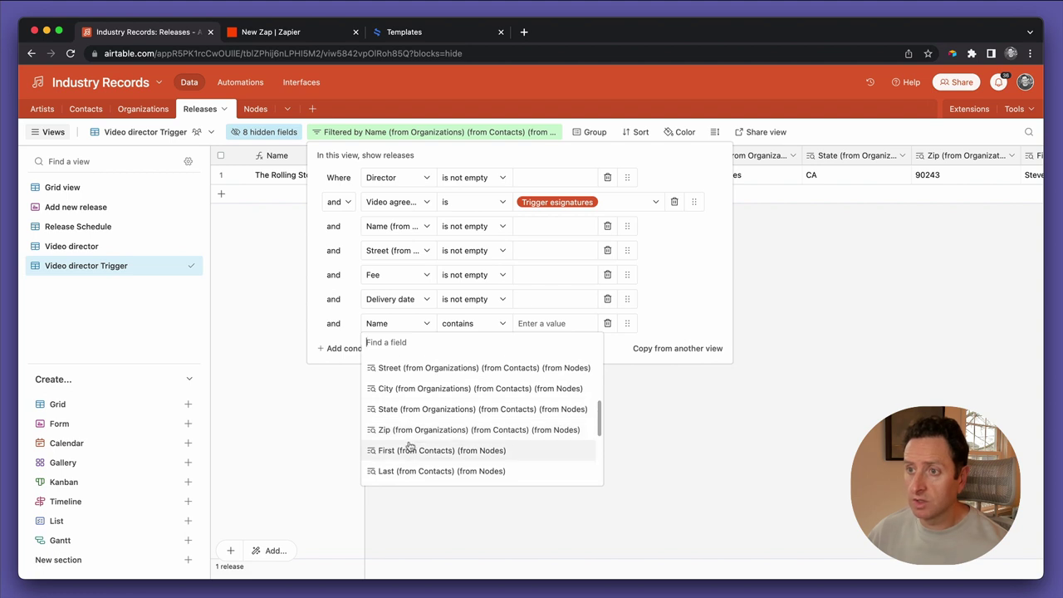
pyautogui.click(409, 444)
pyautogui.click(459, 328)
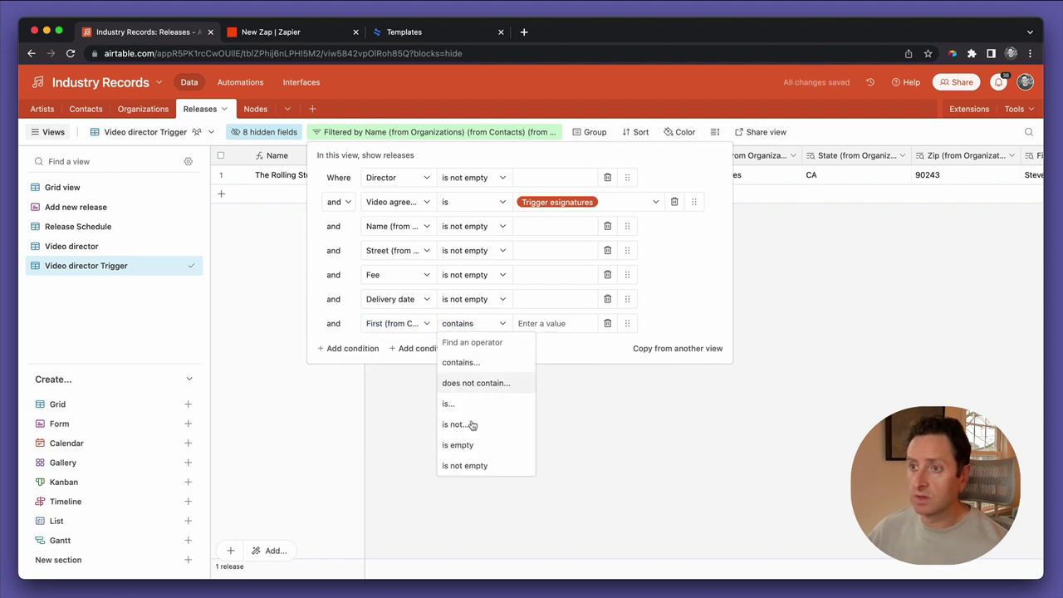
pyautogui.click(465, 466)
pyautogui.click(465, 470)
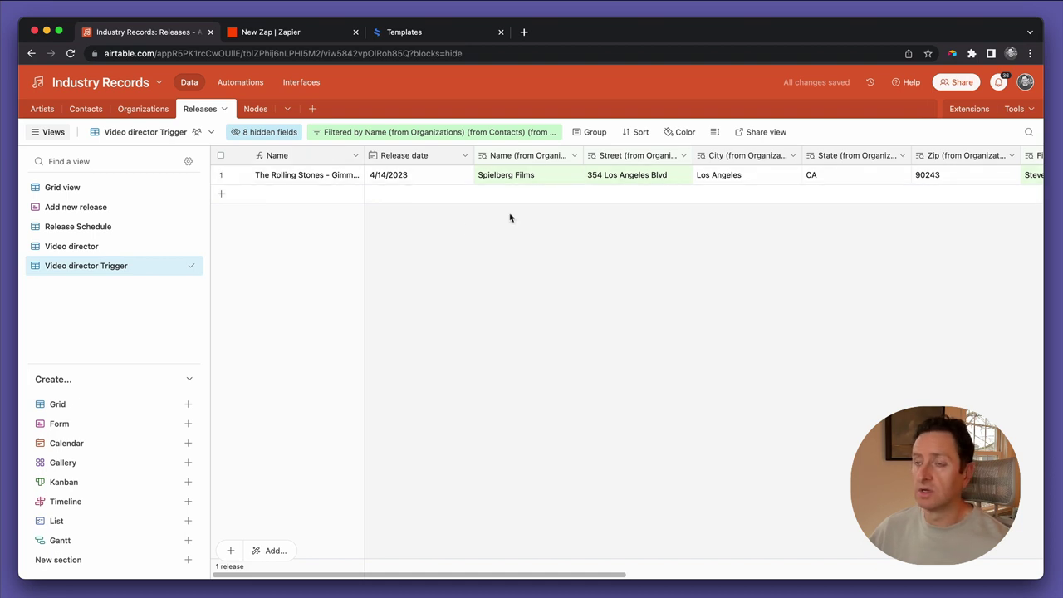
# Create a 'Trigger views' section and move the Video director Trigger view into it
pyautogui.hscroll(5, 510, 218)
pyautogui.hscroll(3, 510, 218)
pyautogui.hscroll(-10, 510, 217)
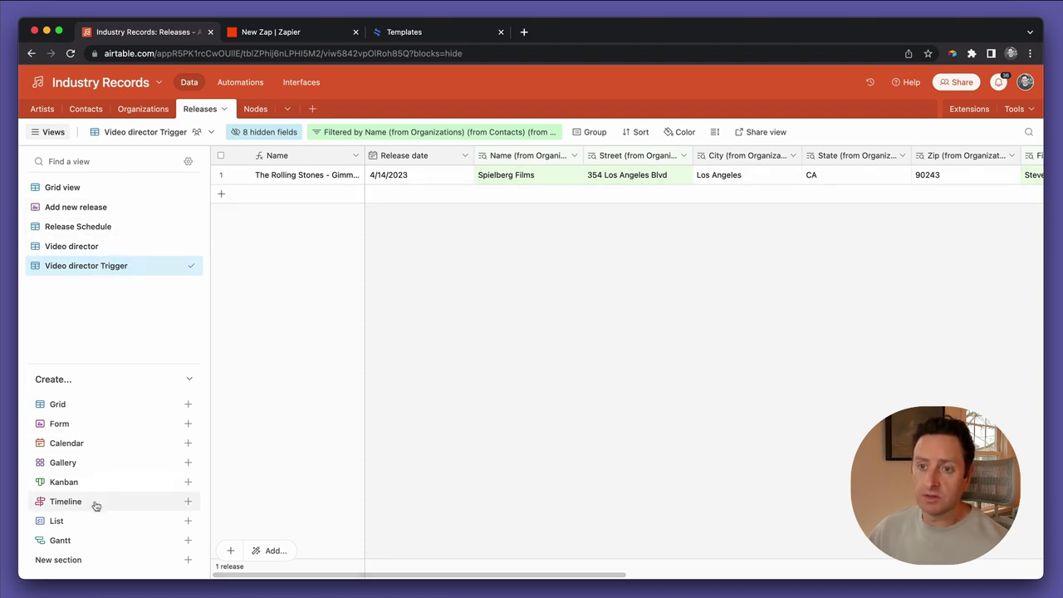
pyautogui.click(76, 559)
pyautogui.write('Trigger views')
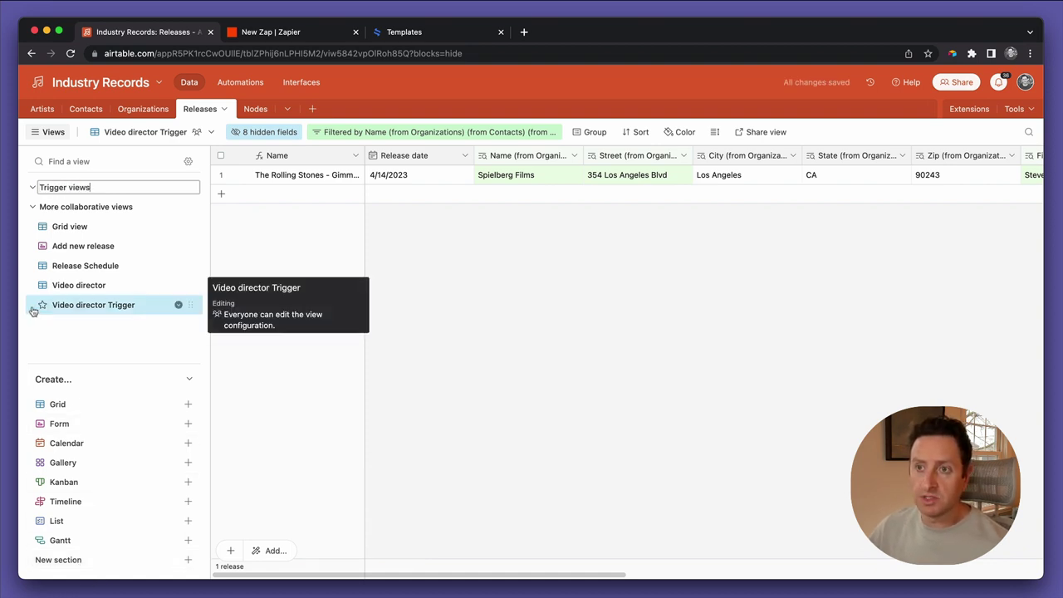
pyautogui.moveTo(192, 304); pyautogui.dragTo(191, 197)
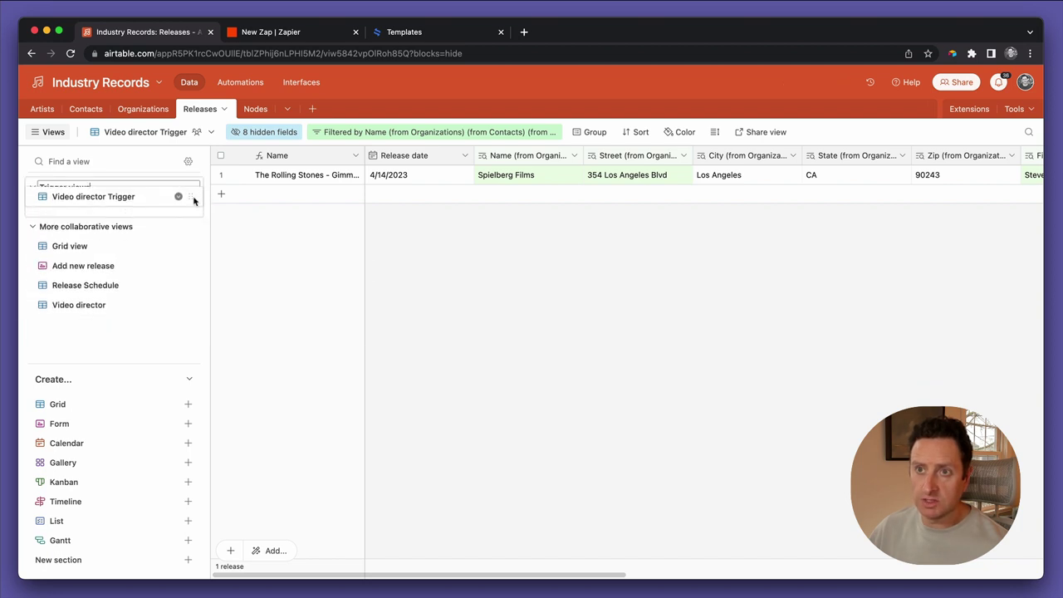
# Rename the view to 'Video agreement trigger'
pyautogui.doubleClick(130, 207)
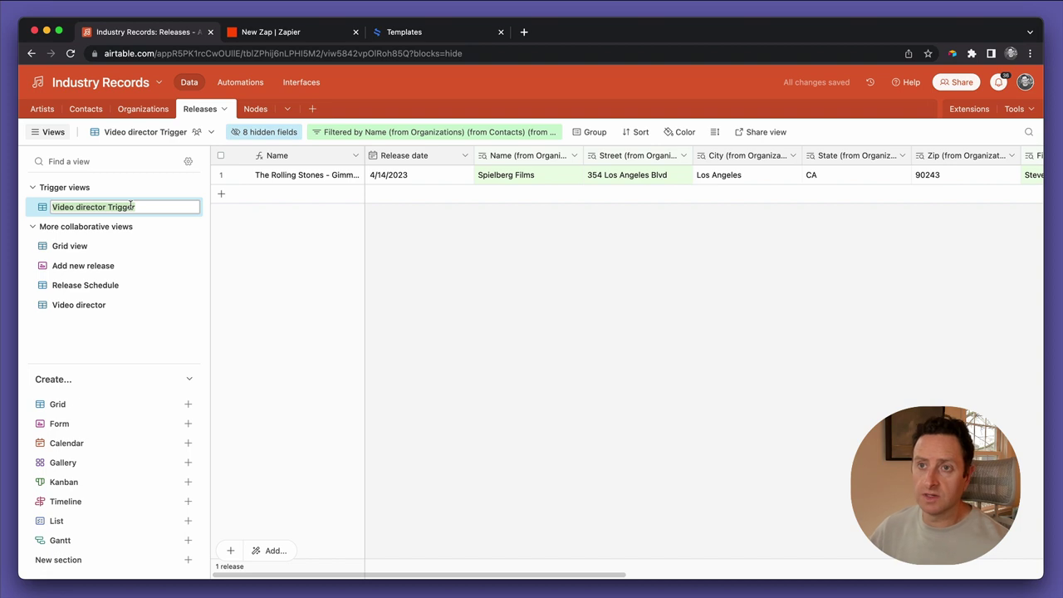
pyautogui.click(121, 206)
pyautogui.write('agreement')
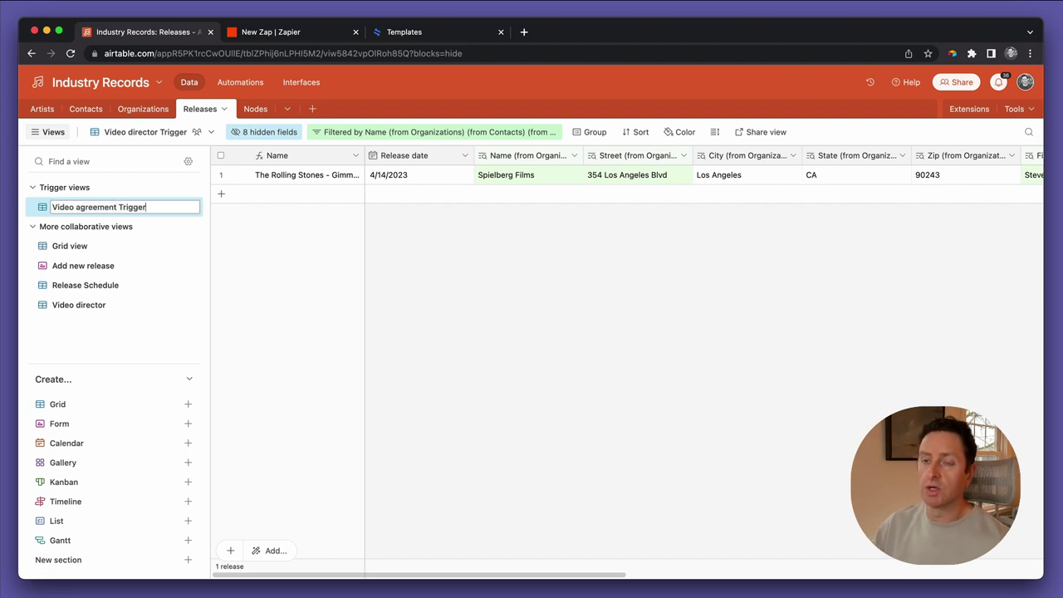
pyautogui.click(123, 207)
pyautogui.press('BackSpace')
pyautogui.write('t')
# Start locking the view via its Collaborative view options, bringing up the locking dialog
pyautogui.click(140, 135)
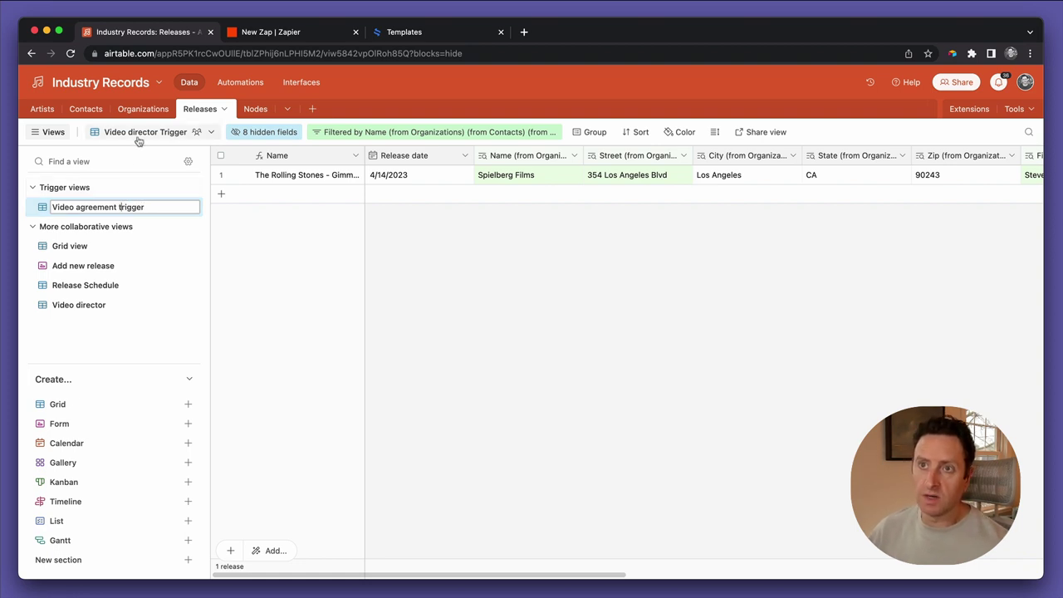
pyautogui.moveTo(267, 175)
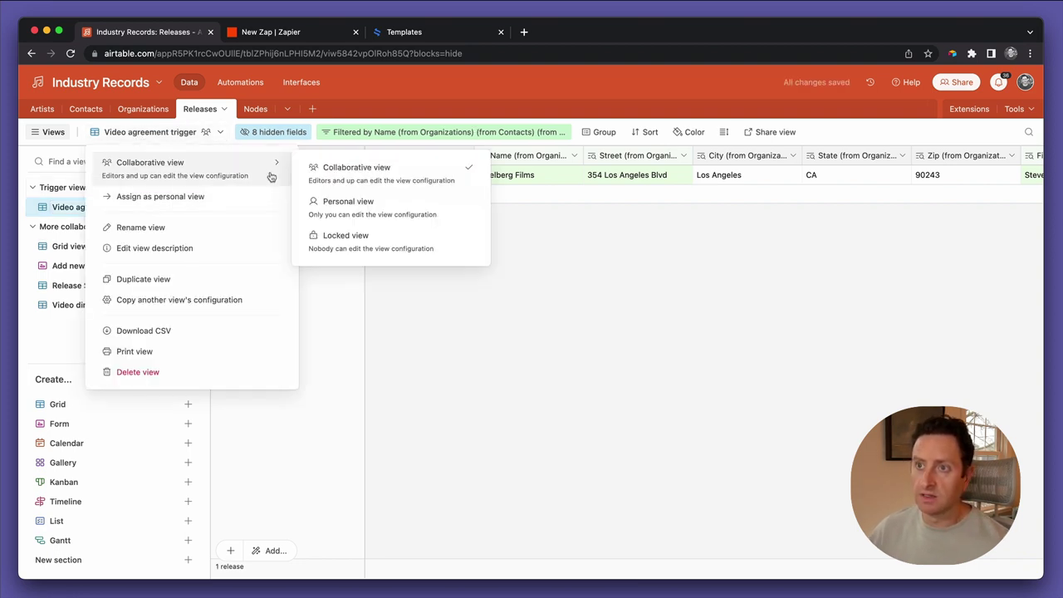
pyautogui.click(315, 237)
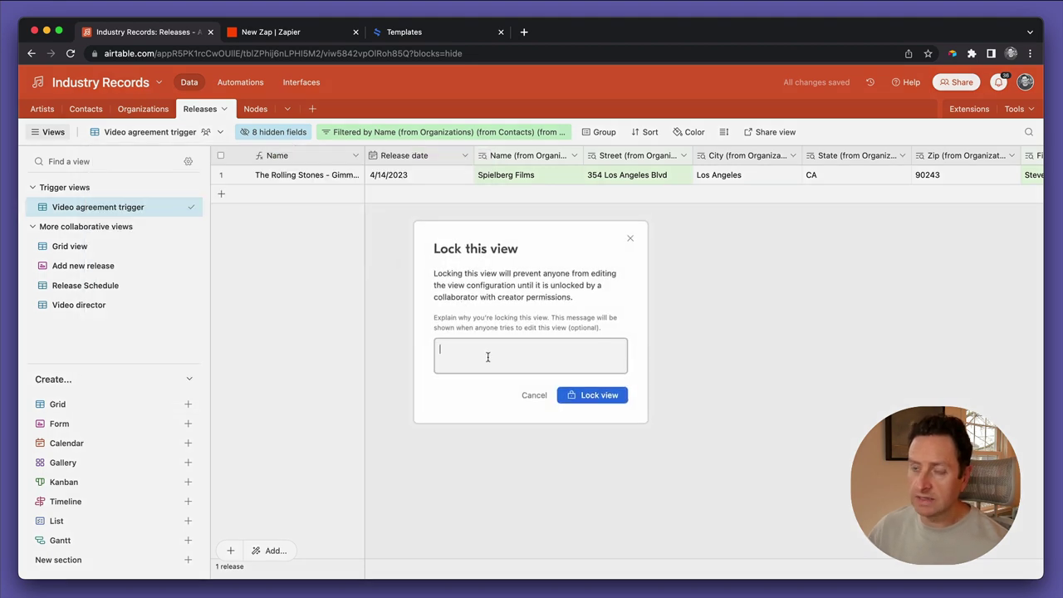
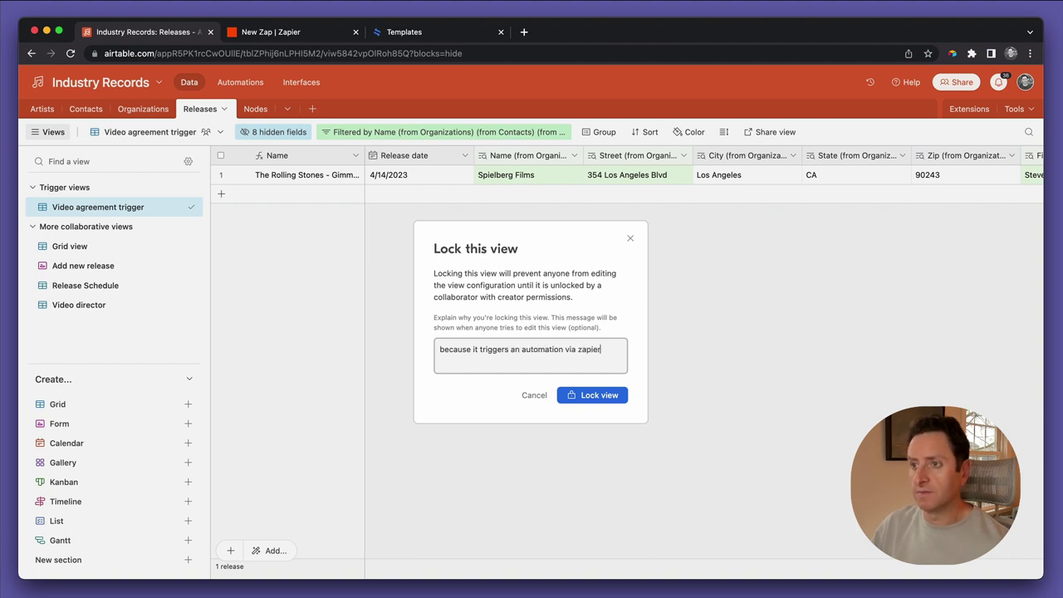
# Lock the Video agreement trigger view, noting it triggers a Zapier automation, and check its filters
pyautogui.click(595, 395)
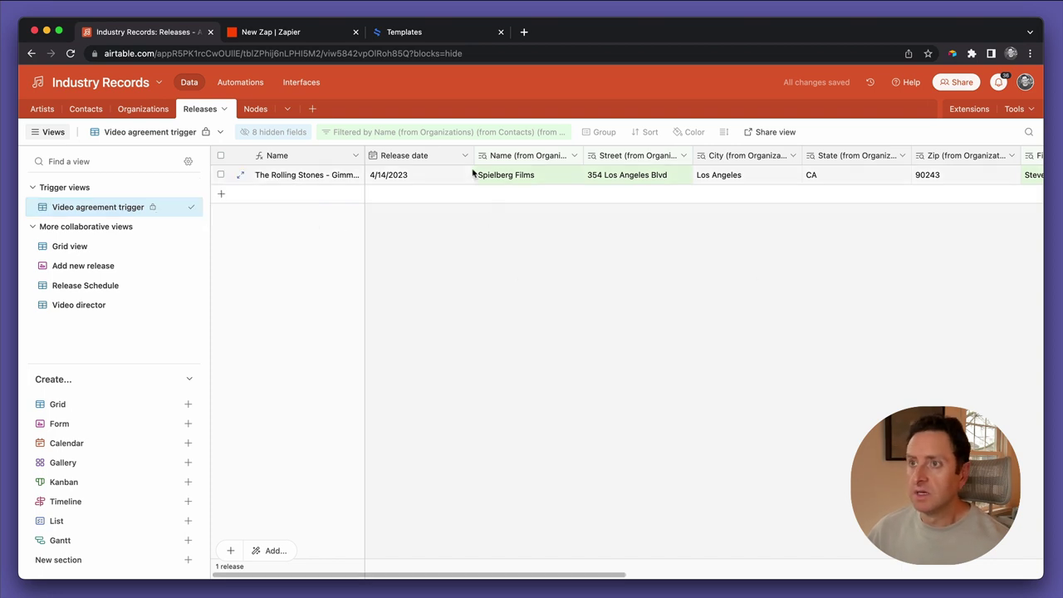
pyautogui.click(447, 134)
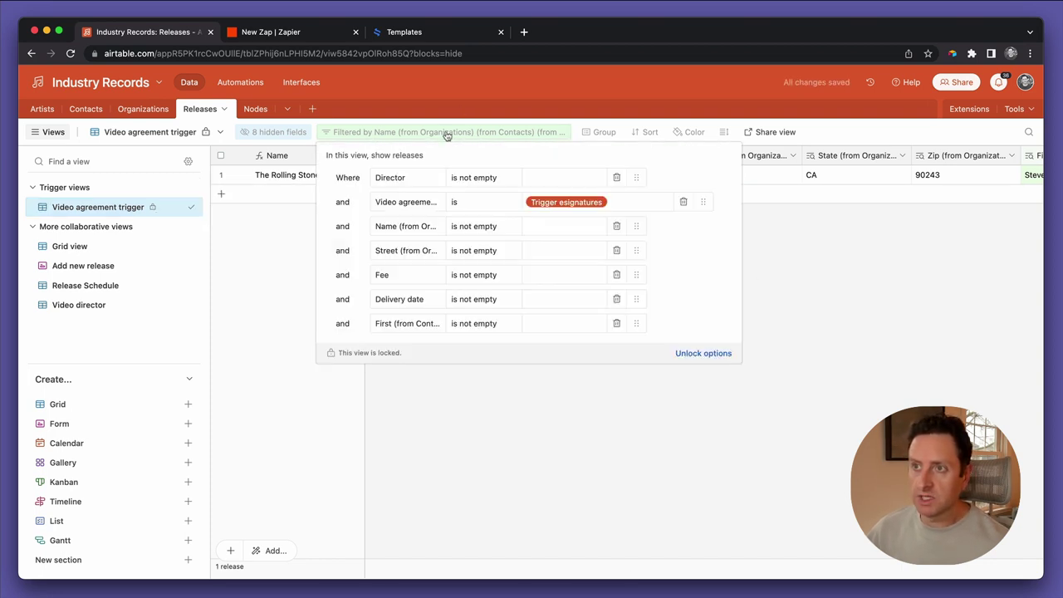
pyautogui.click(523, 422)
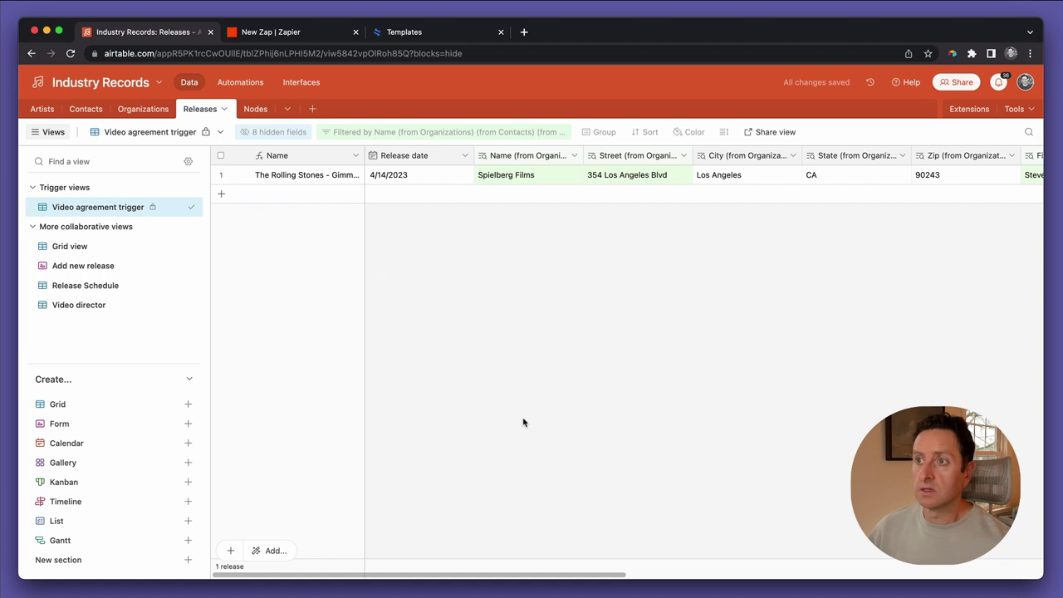
pyautogui.hscroll(10, 651, 264)
pyautogui.hscroll(-10, 652, 265)
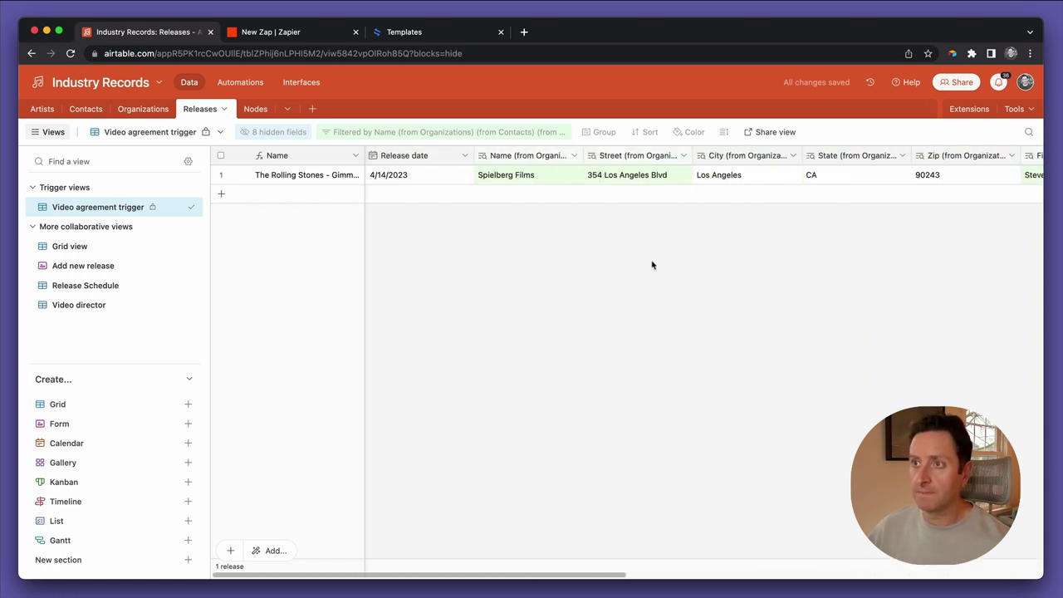
# Rename the untitled zap to 'Industry Records Demo Video Director automation'
pyautogui.click(283, 32)
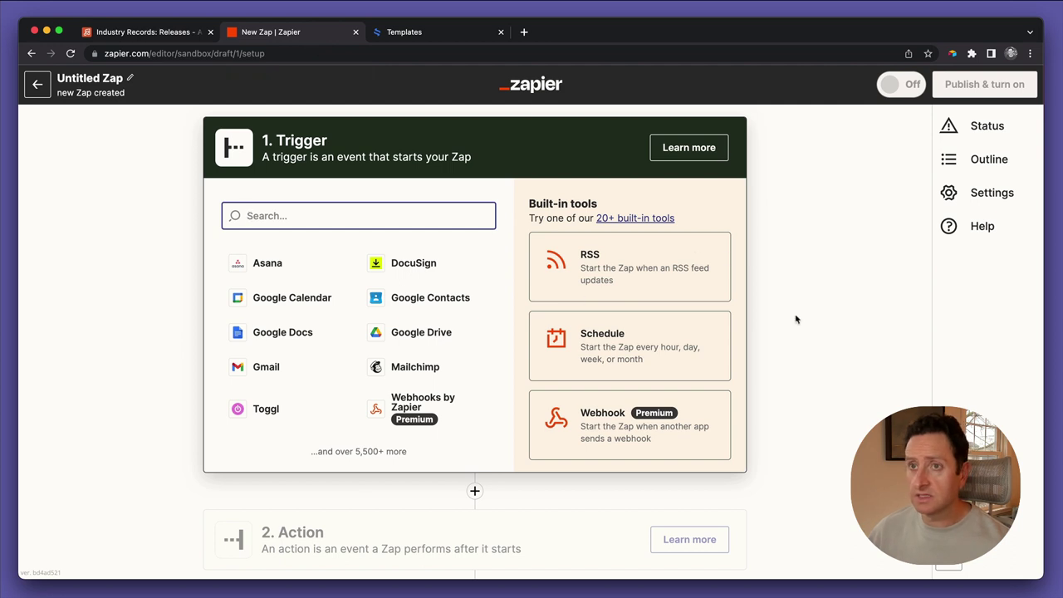
pyautogui.click(130, 80)
pyautogui.click(131, 79)
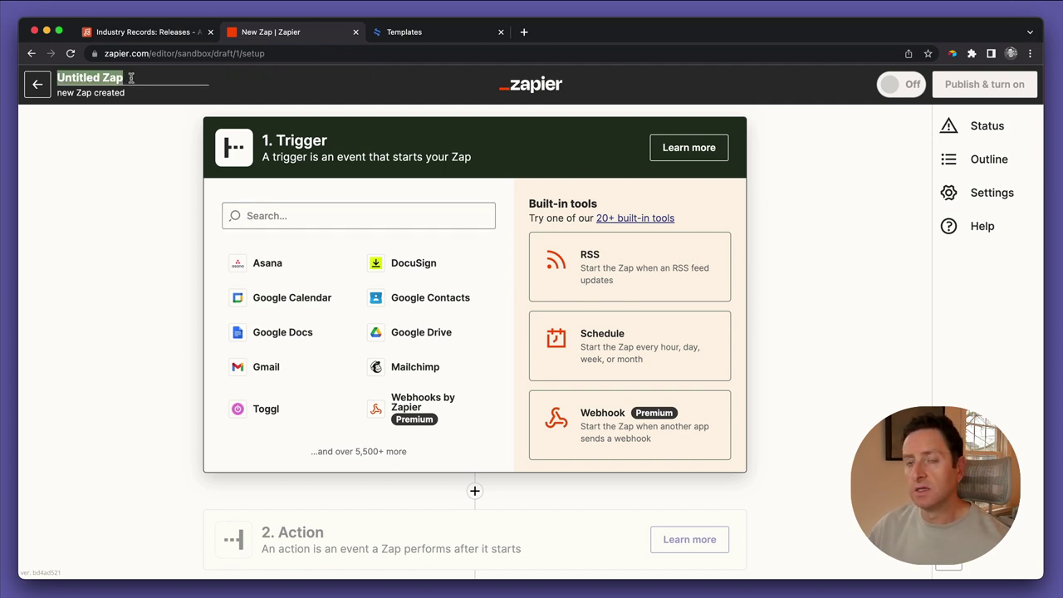
pyautogui.write('M')
pyautogui.press('BackSpace')
pyautogui.write('Industry Records Demo')
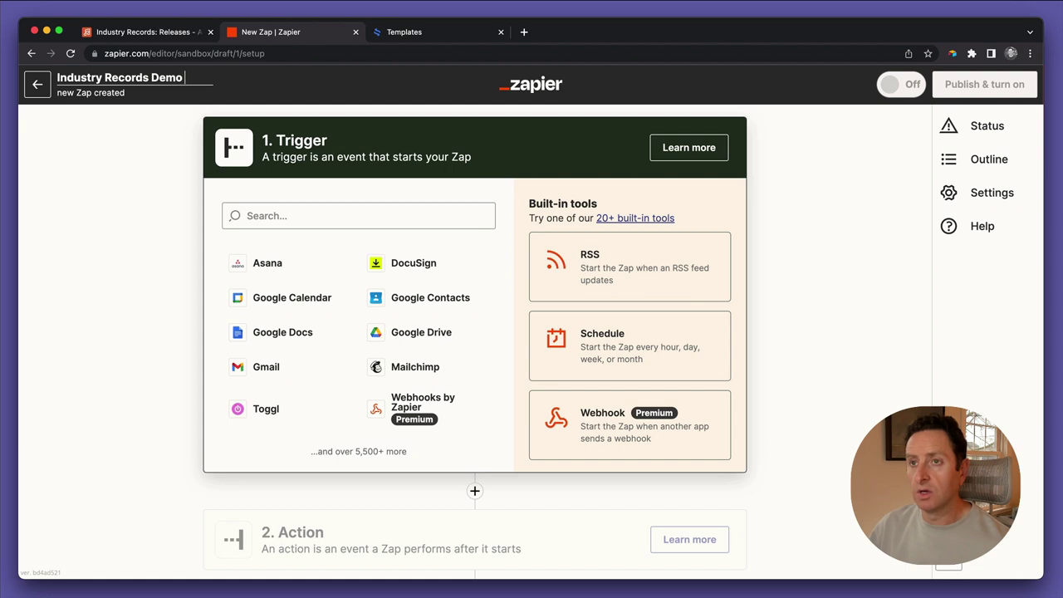
pyautogui.write(' Video')
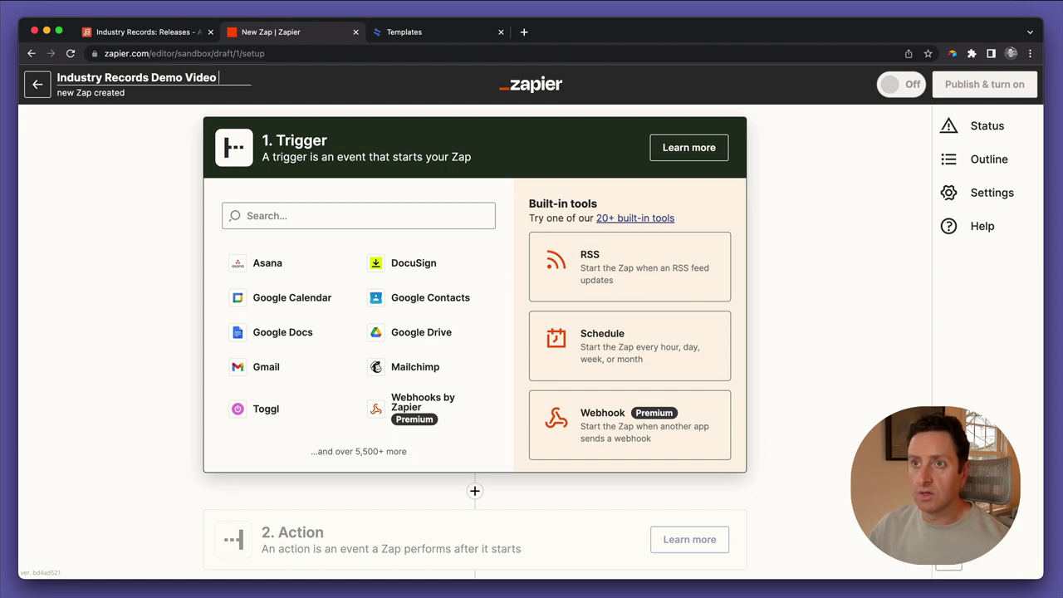
pyautogui.write(' Director automation')
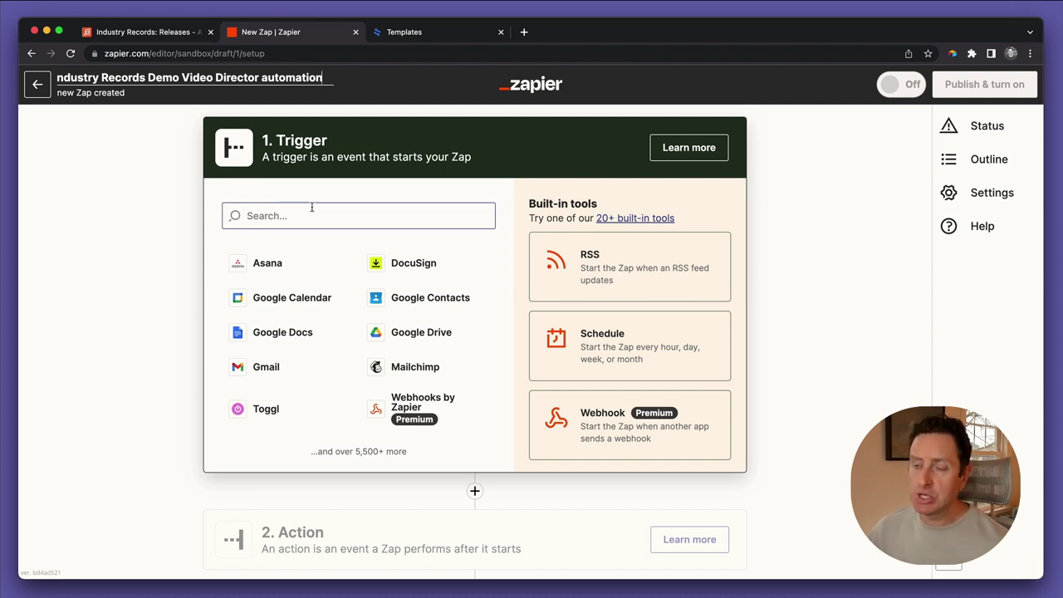
pyautogui.click(173, 190)
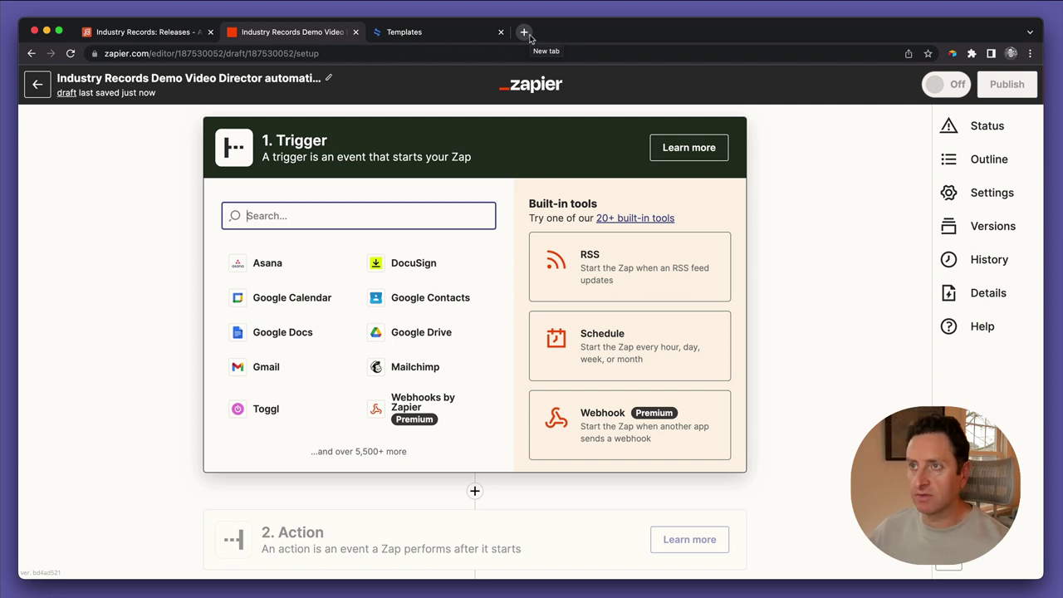
pyautogui.click(524, 32)
# Search Google for 'work for hire agreement template' and open SignWell's sample
pyautogui.write('work for hire ')
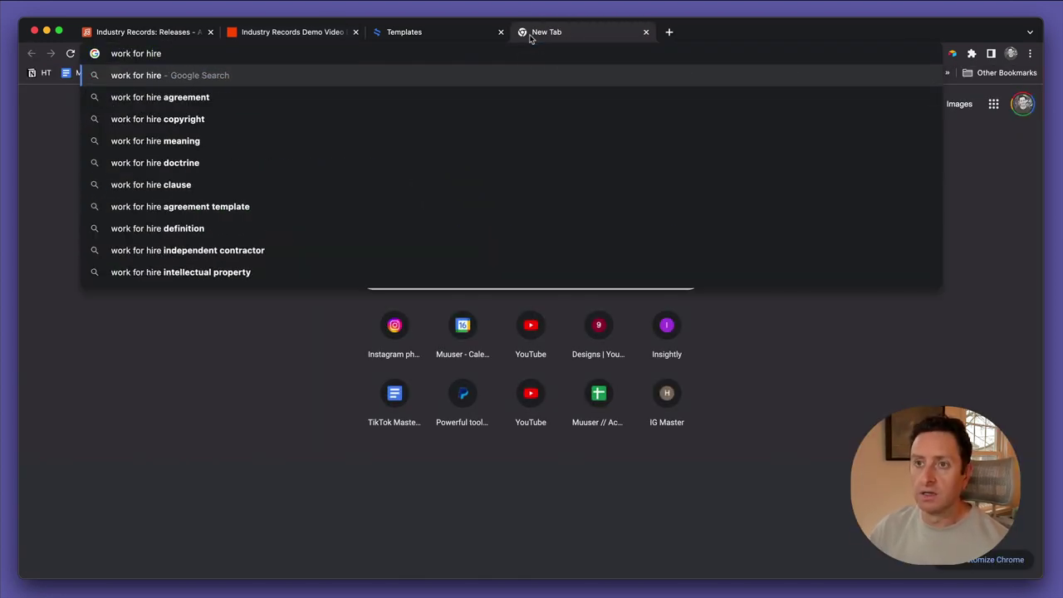
pyautogui.write('agreement template')
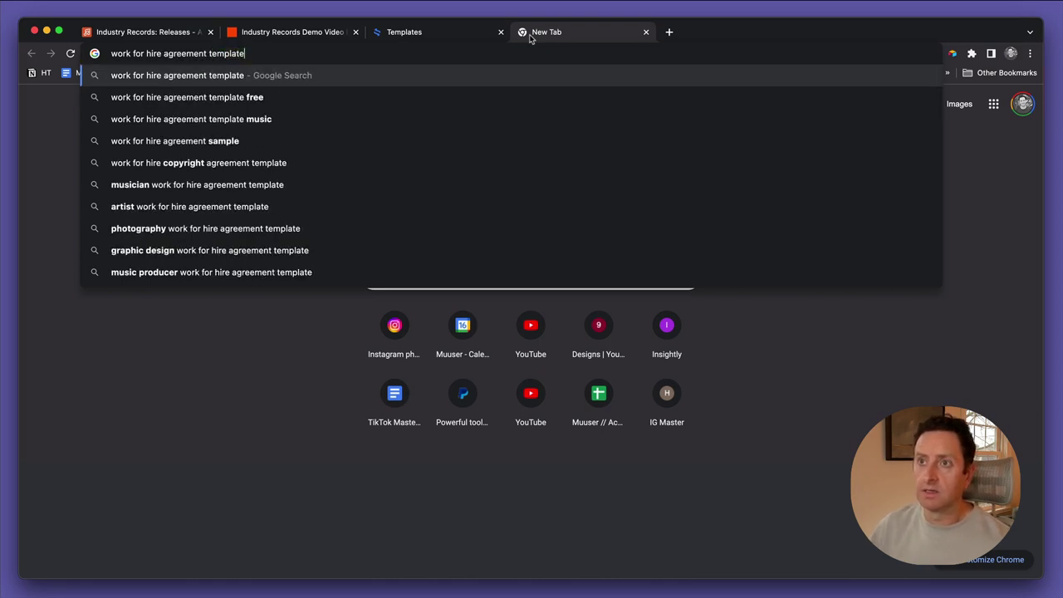
pyautogui.press('Return')
pyautogui.scroll(-4, 295, 347)
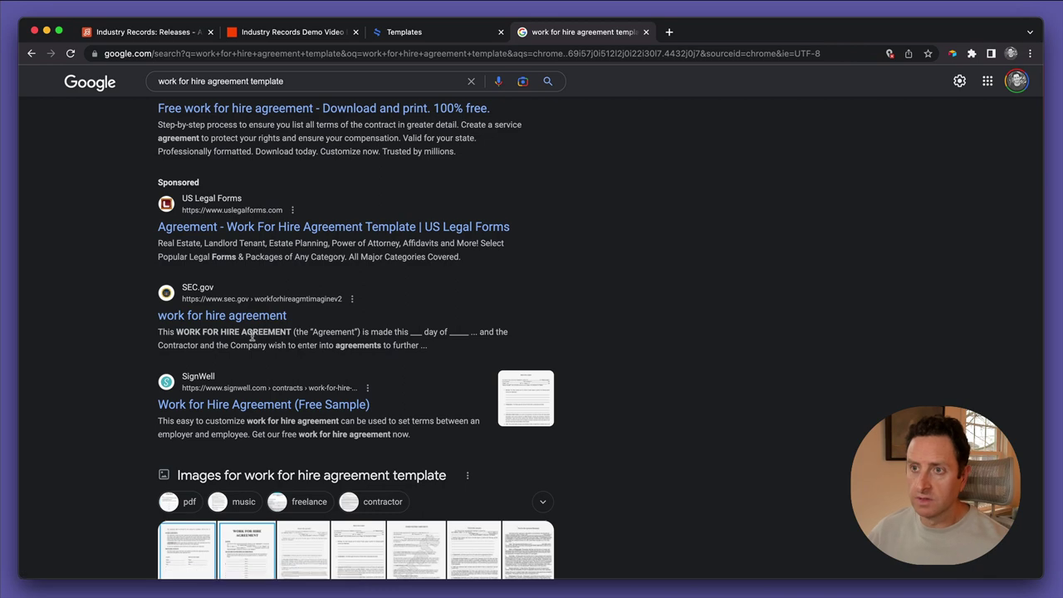
pyautogui.click(247, 404)
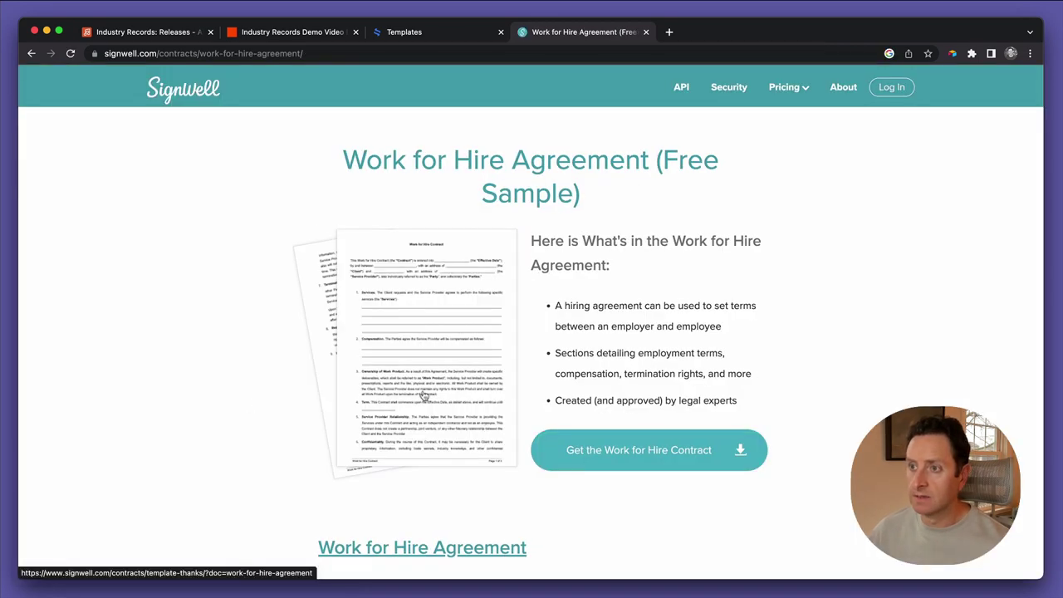
# Select the Work for Hire Agreement contract text on the SignWell page
pyautogui.scroll(-2, 453, 396)
pyautogui.scroll(-10, 453, 396)
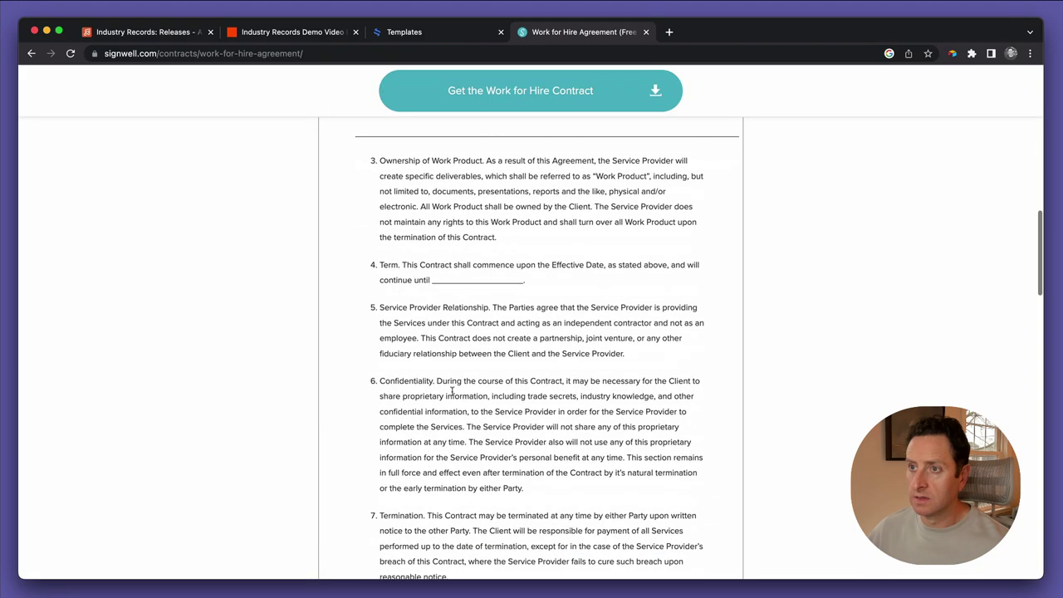
pyautogui.scroll(-15, 453, 394)
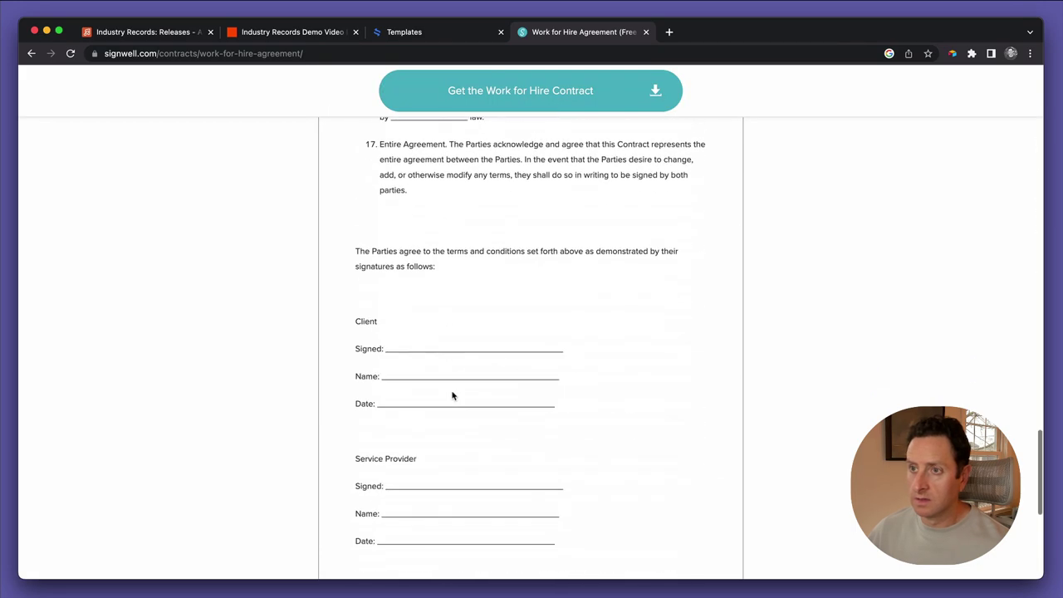
pyautogui.scroll(5, 454, 396)
pyautogui.scroll(-1, 528, 566)
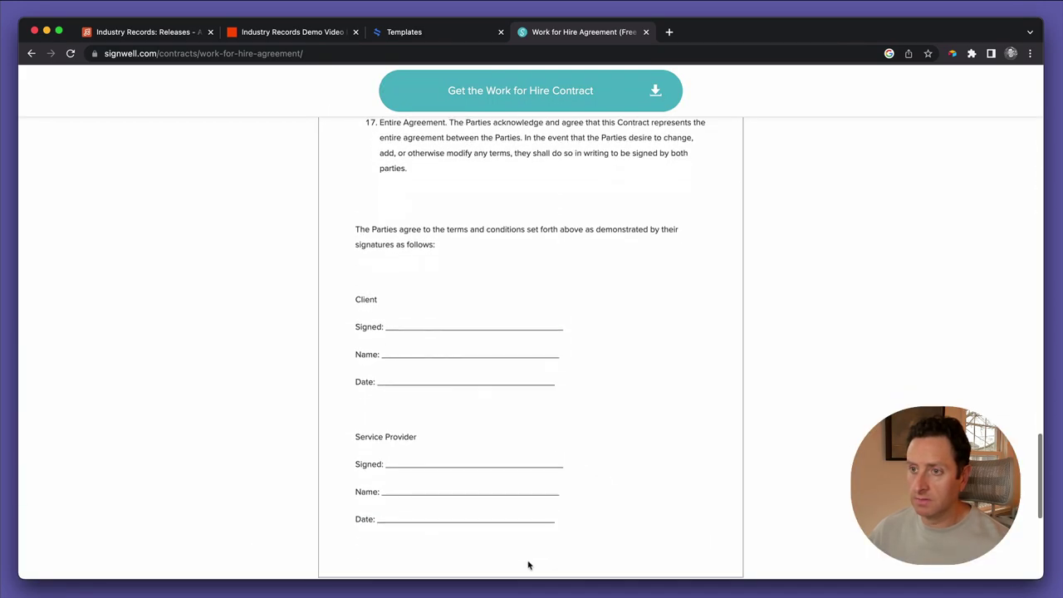
pyautogui.scroll(10, 472, 297)
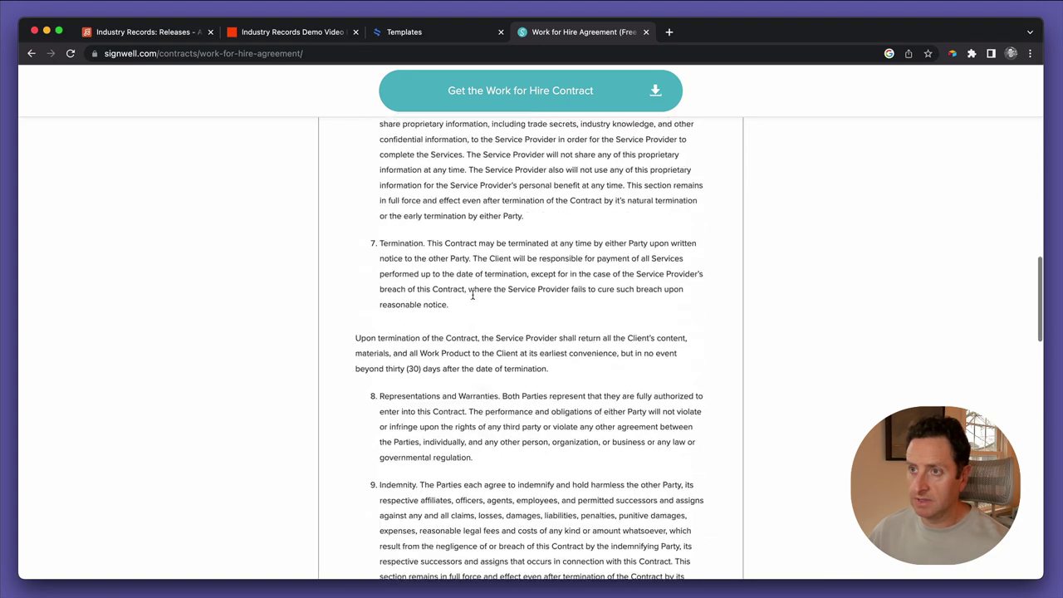
pyautogui.scroll(15, 474, 298)
pyautogui.scroll(-6, 465, 327)
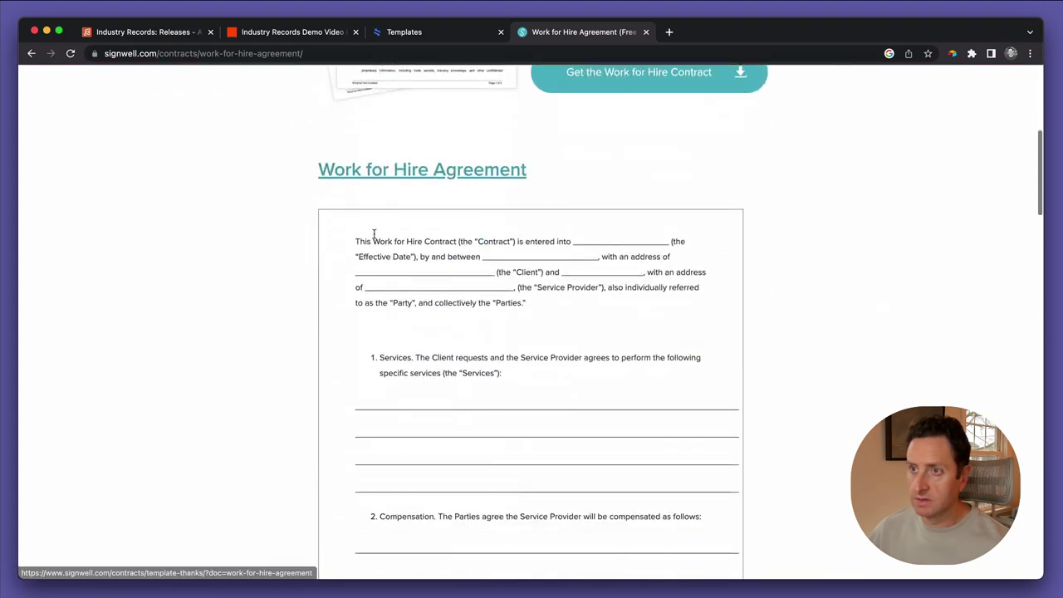
pyautogui.keyDown('shift'); pyautogui.click(351, 242); pyautogui.keyUp('shift')
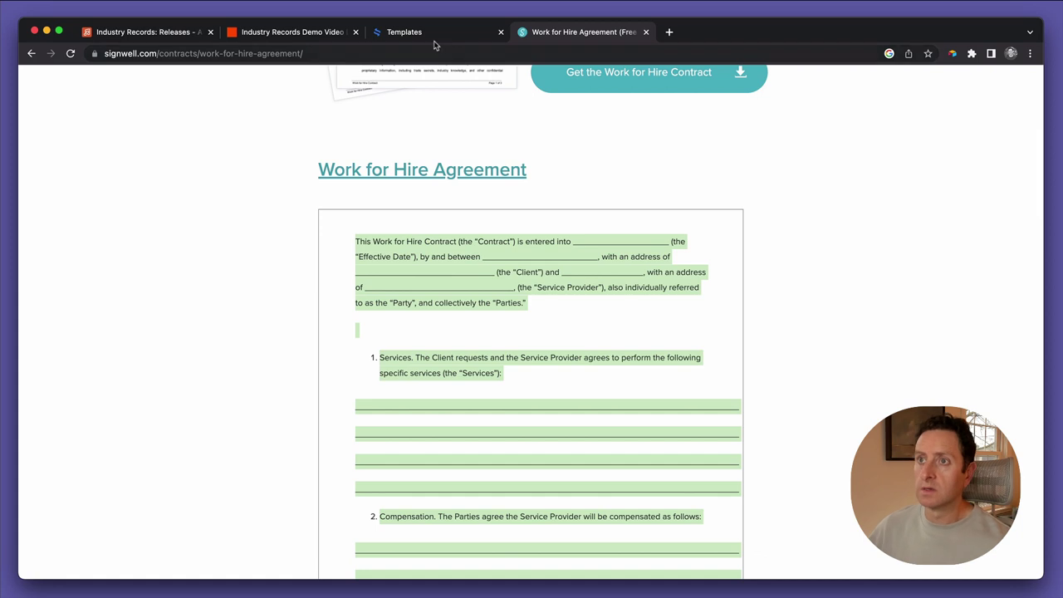
pyautogui.click(433, 38)
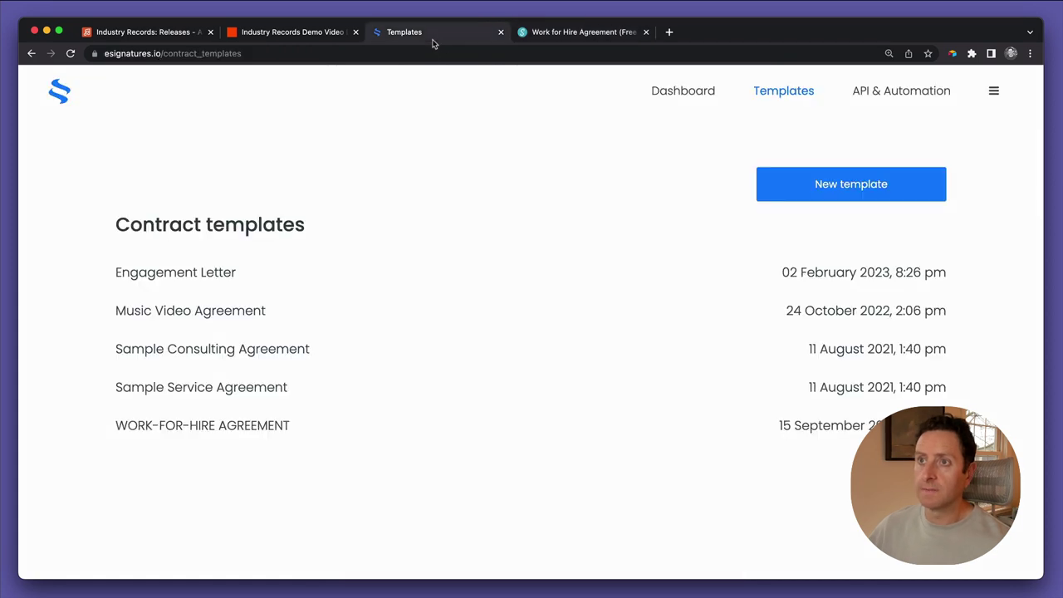
# Create a new template and title it 'Music Video Agreement'
pyautogui.click(813, 184)
pyautogui.scroll(-1, 647, 265)
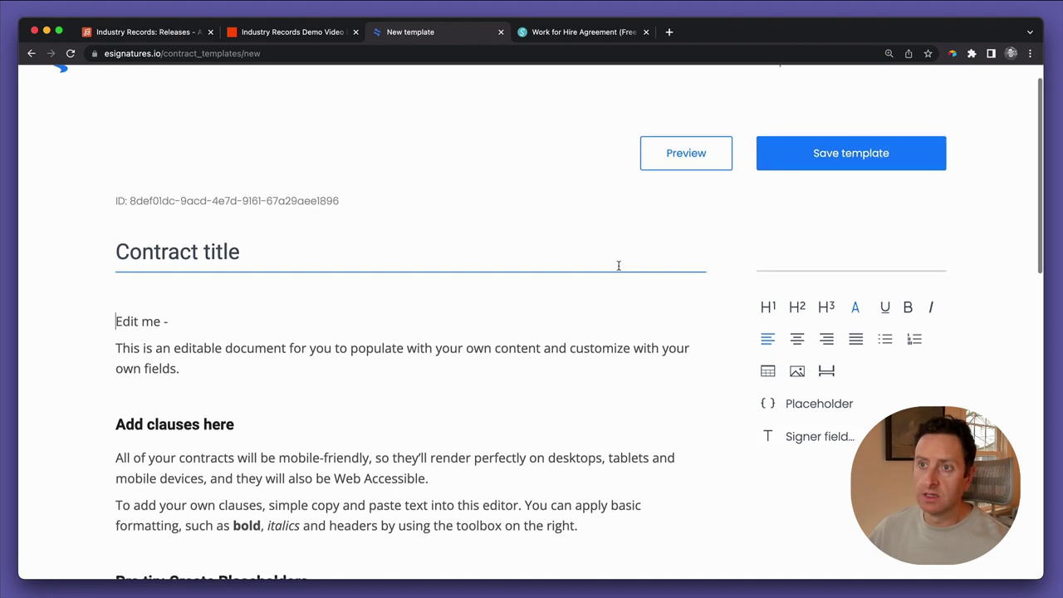
pyautogui.tripleClick(239, 229)
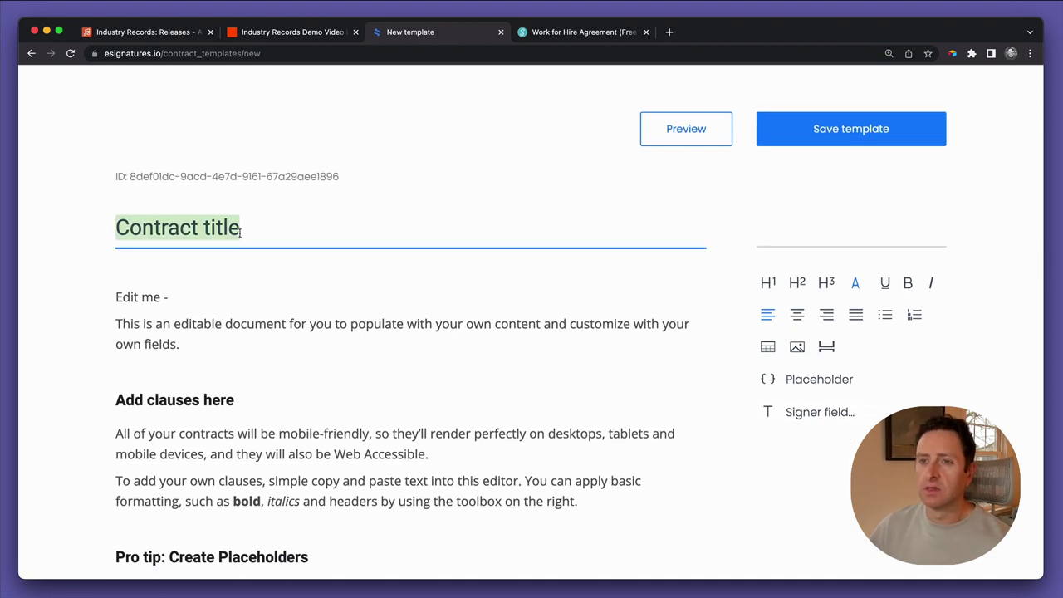
pyautogui.write('Music Video')
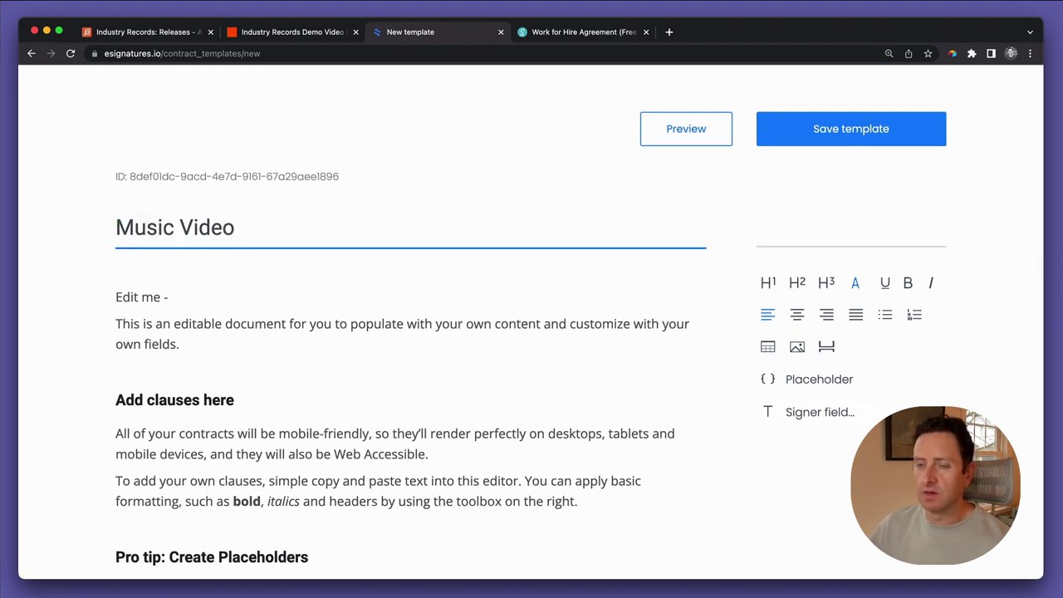
pyautogui.write(' Agreement')
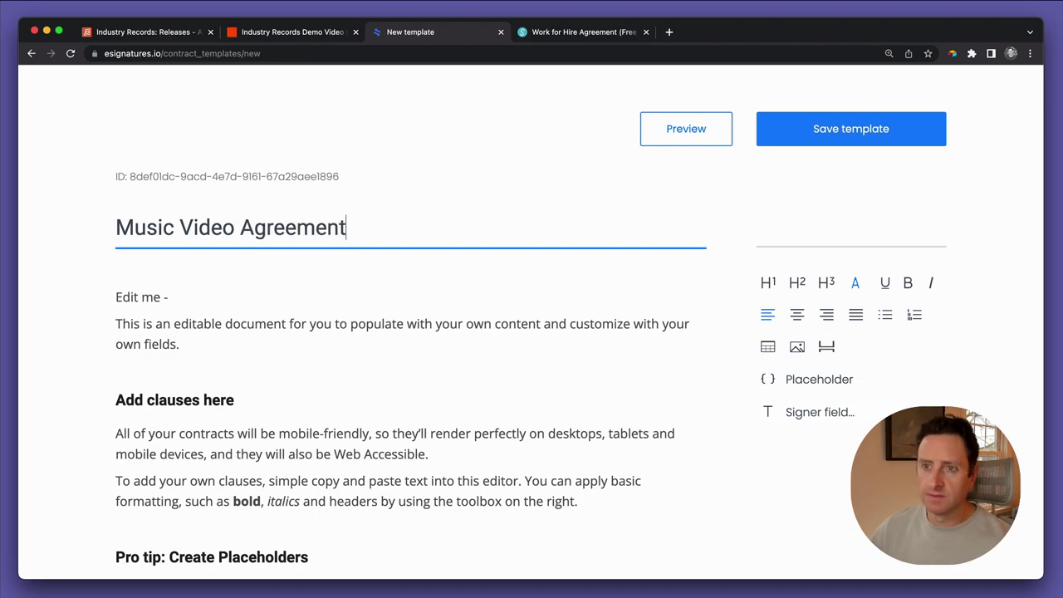
# Replace the sample body with the copied Work for Hire contract text
pyautogui.scroll(-15, 167, 332)
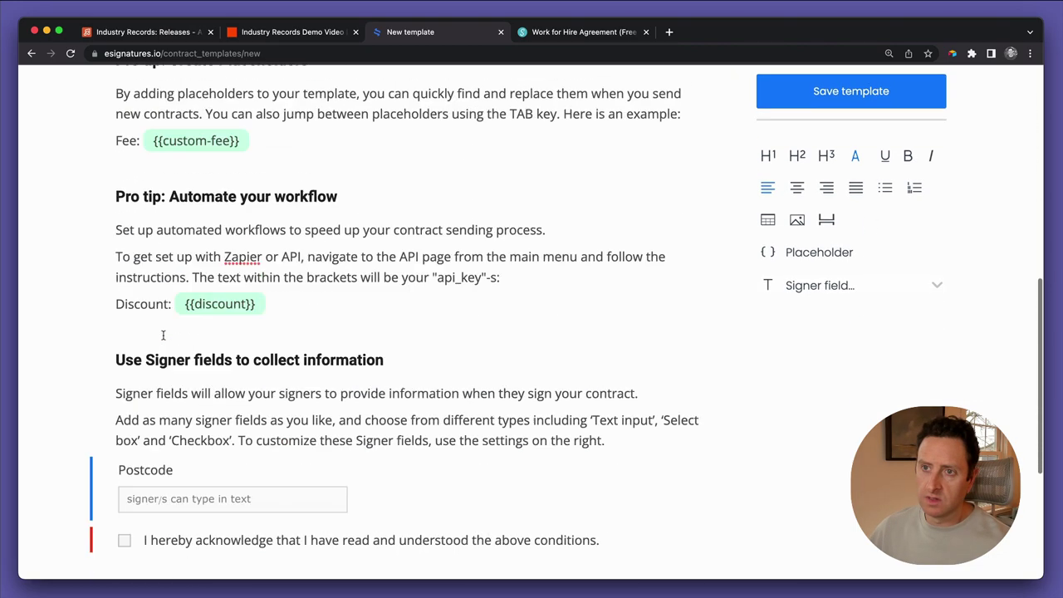
pyautogui.scroll(20, 162, 344)
pyautogui.press('super+a')
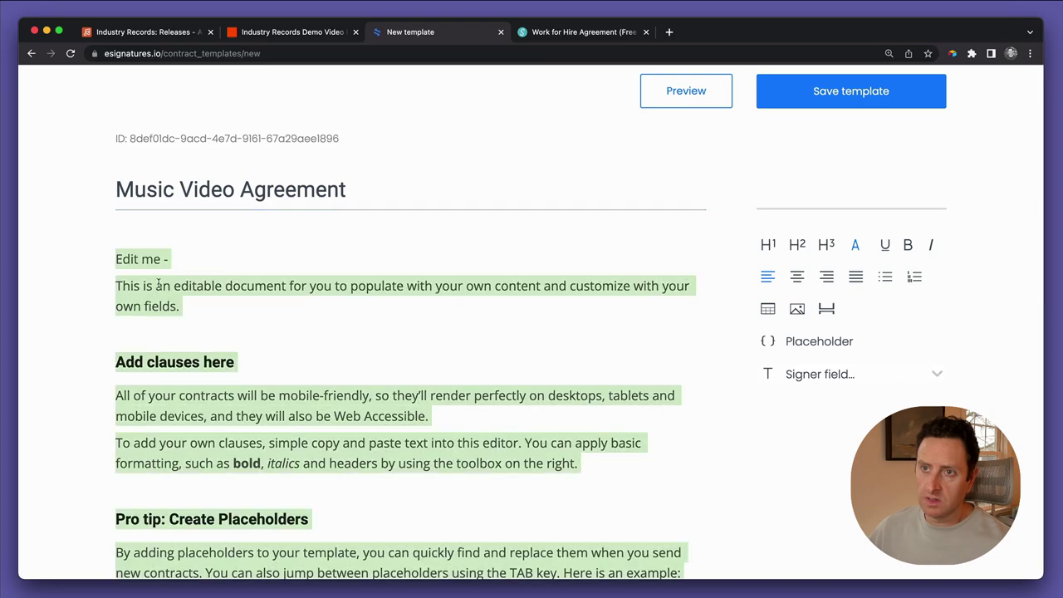
pyautogui.press('super+v')
pyautogui.scroll(20, 213, 296)
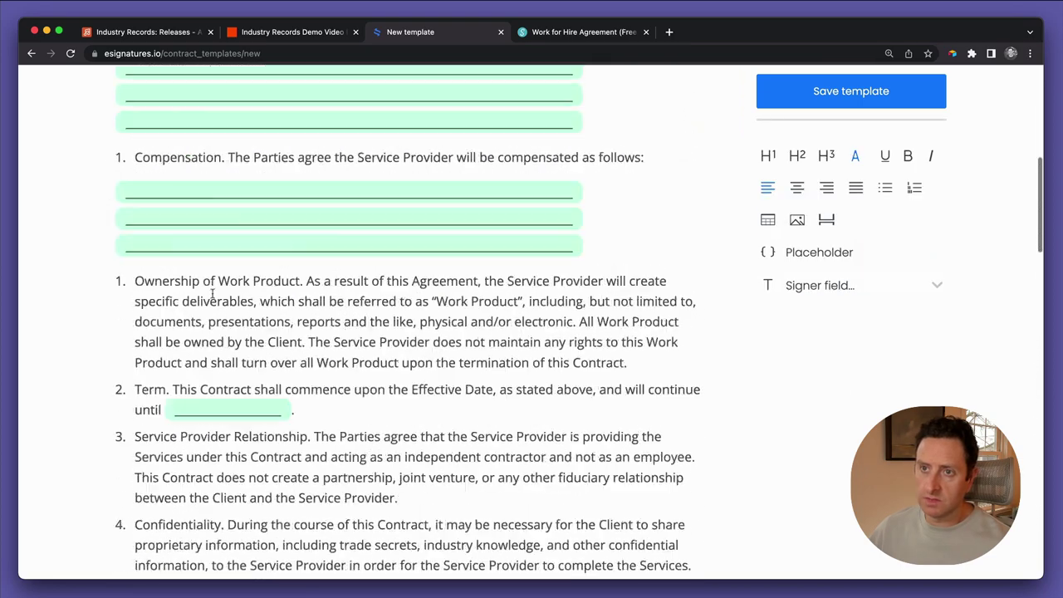
pyautogui.scroll(-3, 212, 297)
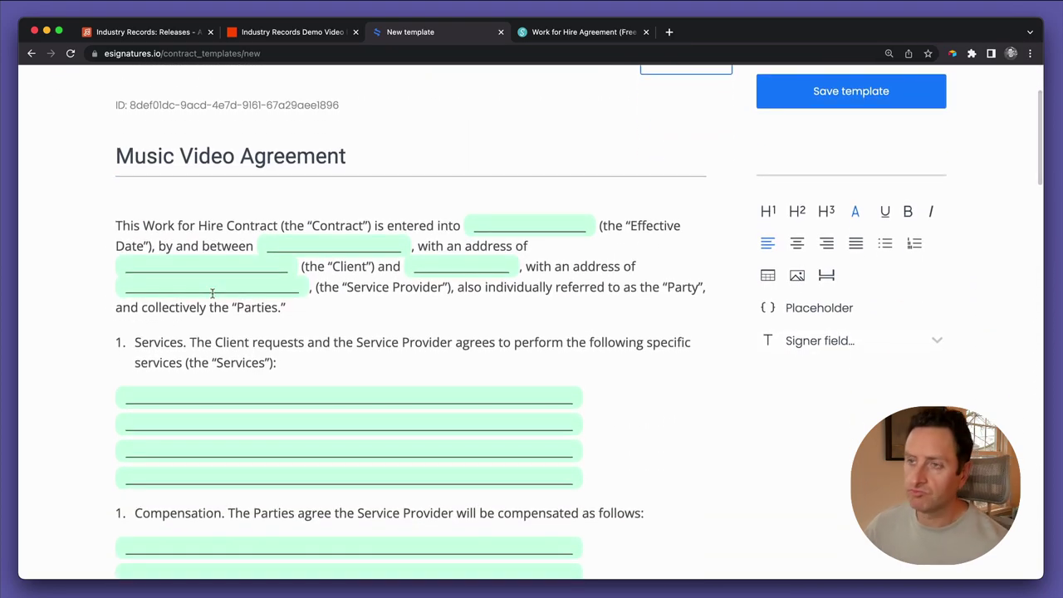
pyautogui.scroll(-1, 212, 293)
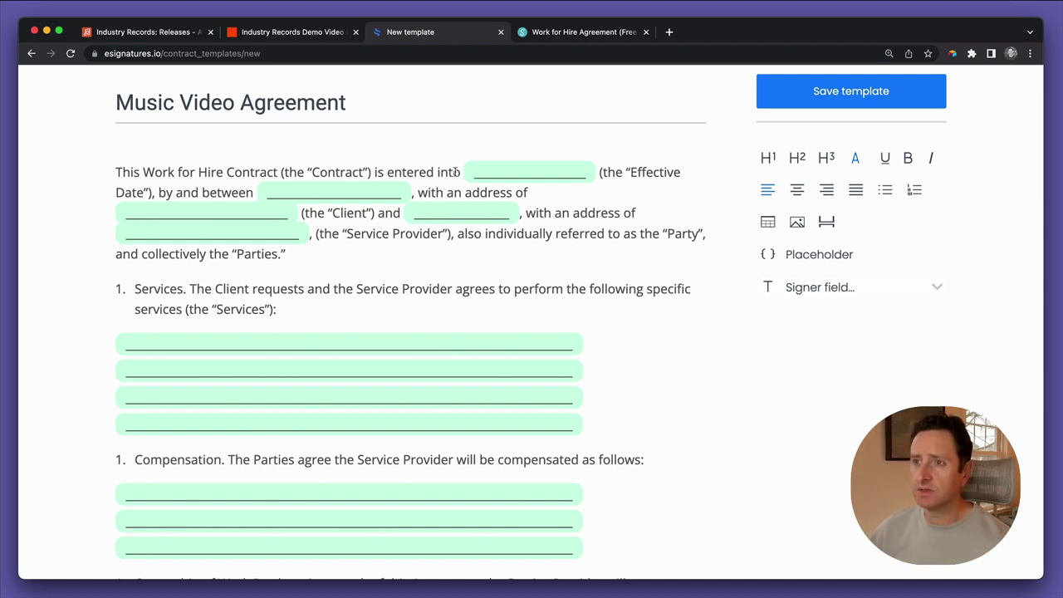
# Add 'by' after 'entered into' and swap the effective date blank for {{today_date}}
pyautogui.write('by')
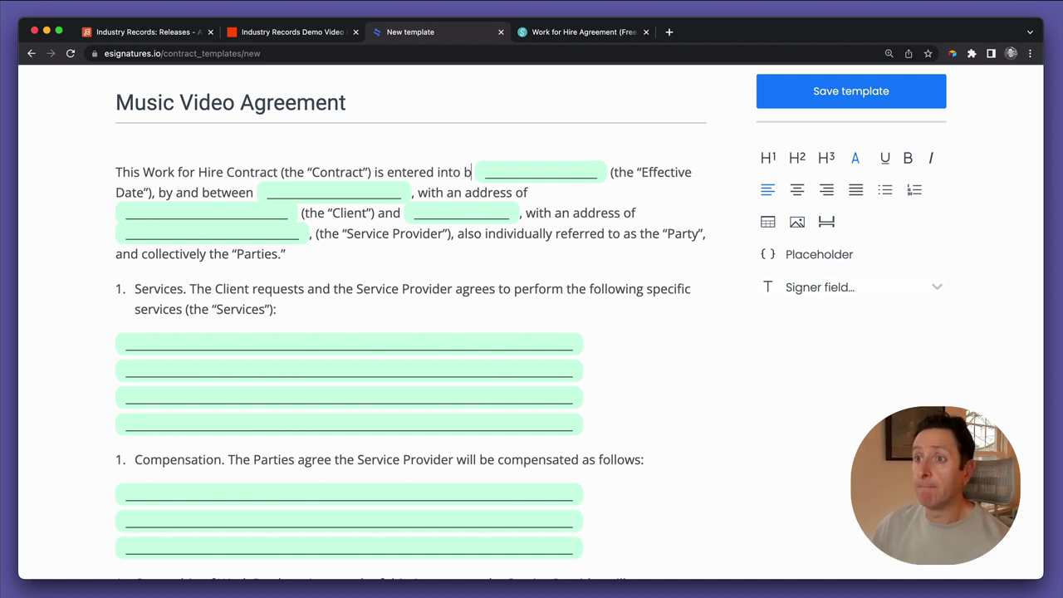
pyautogui.hotkey('shift', 'Right')
pyautogui.hotkey('shift', 'Right')
pyautogui.hotkey('shift', 'Right')
pyautogui.hotkey('shift', 'Right')
pyautogui.hotkey('shift', 'Right')
pyautogui.hotkey('shift', 'Right')
pyautogui.hotkey('shift', 'Right')
pyautogui.hotkey('shift', 'Right')
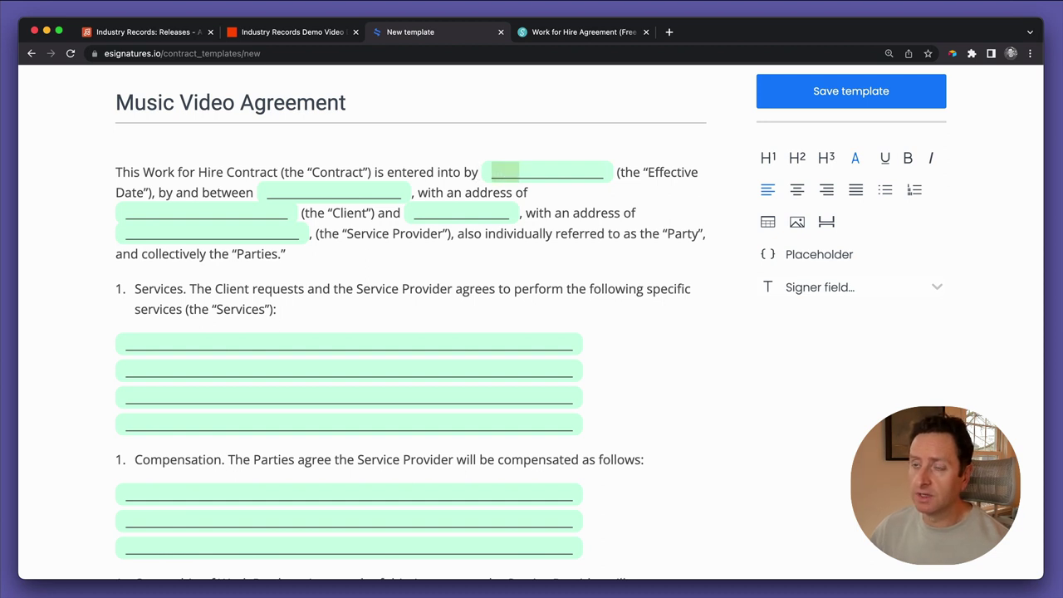
pyautogui.hotkey('shift', 'Right')
pyautogui.hotkey('shift', 'Right')
pyautogui.hotkey('shift', 'Right')
pyautogui.hotkey('shift', 'Right')
pyautogui.hotkey('shift', 'Right')
pyautogui.hotkey('shift', 'Right')
pyautogui.hotkey('shift', 'Right')
pyautogui.hotkey('shift', 'Right')
pyautogui.hotkey('shift', 'Right')
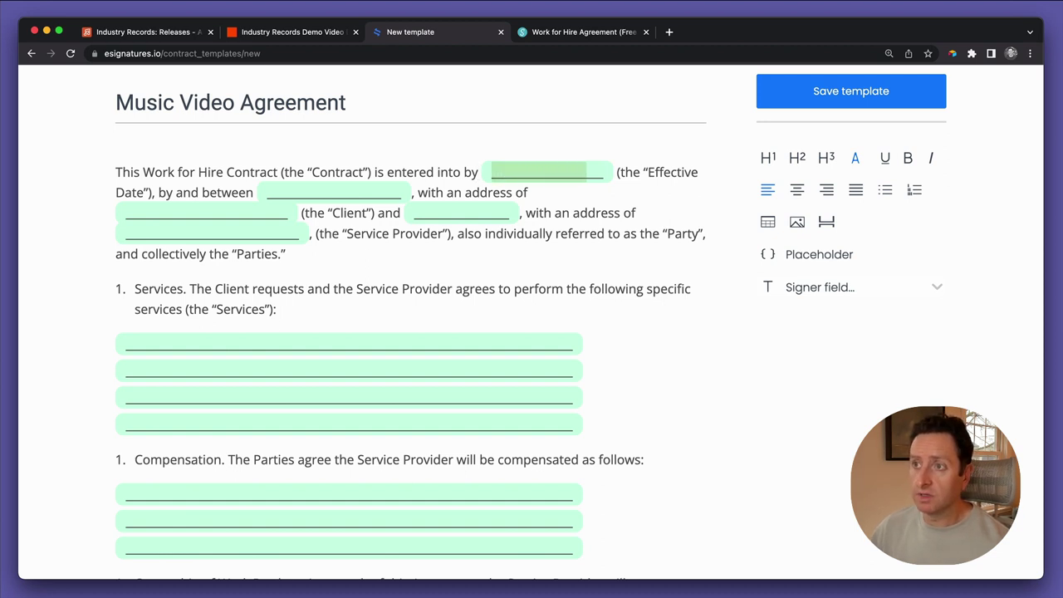
pyautogui.write('{')
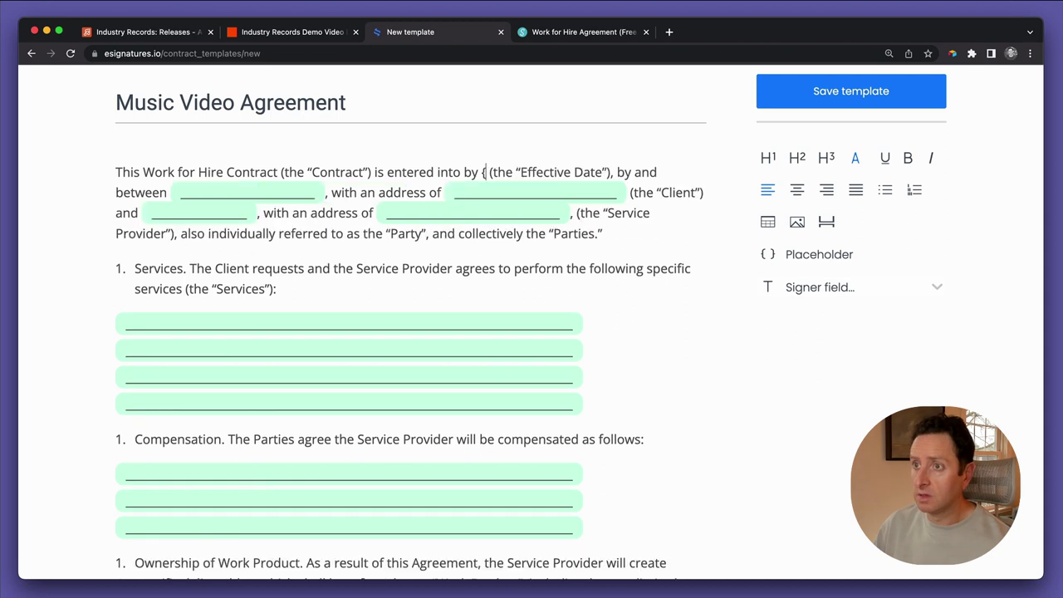
pyautogui.write('{}}')
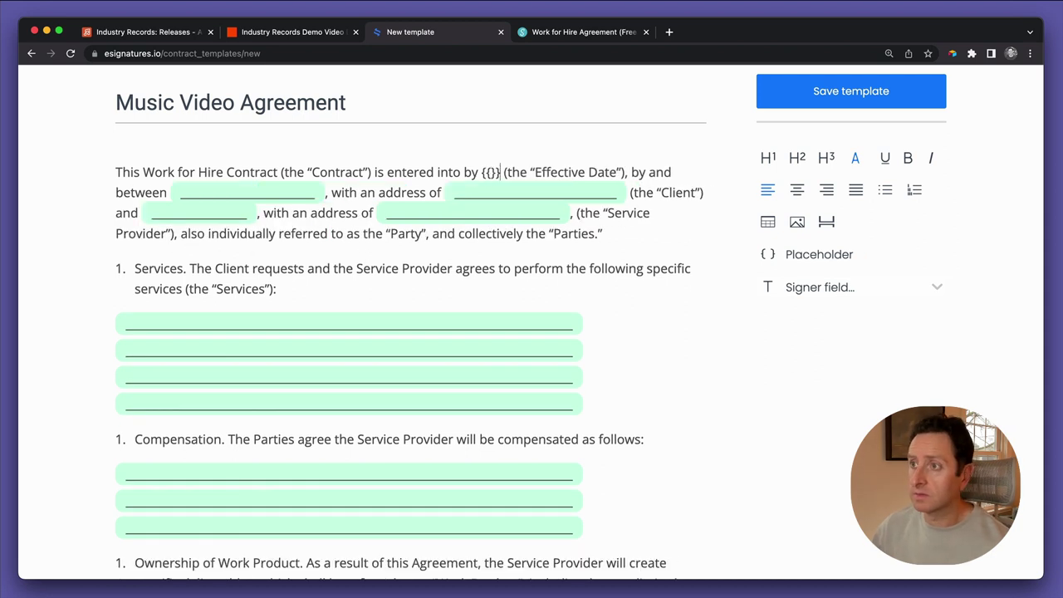
pyautogui.write('director')
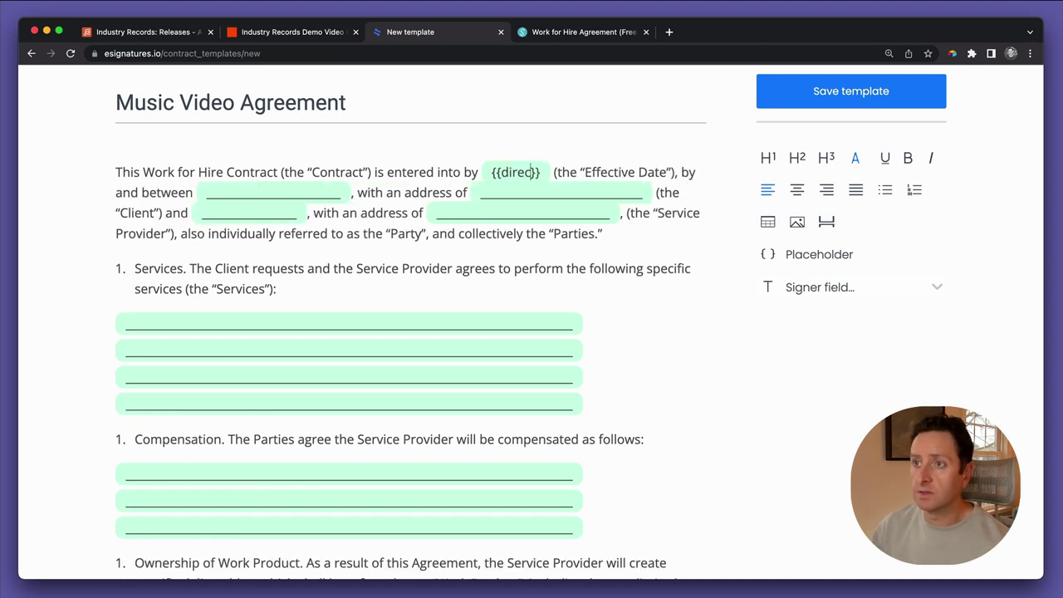
pyautogui.write('_compan')
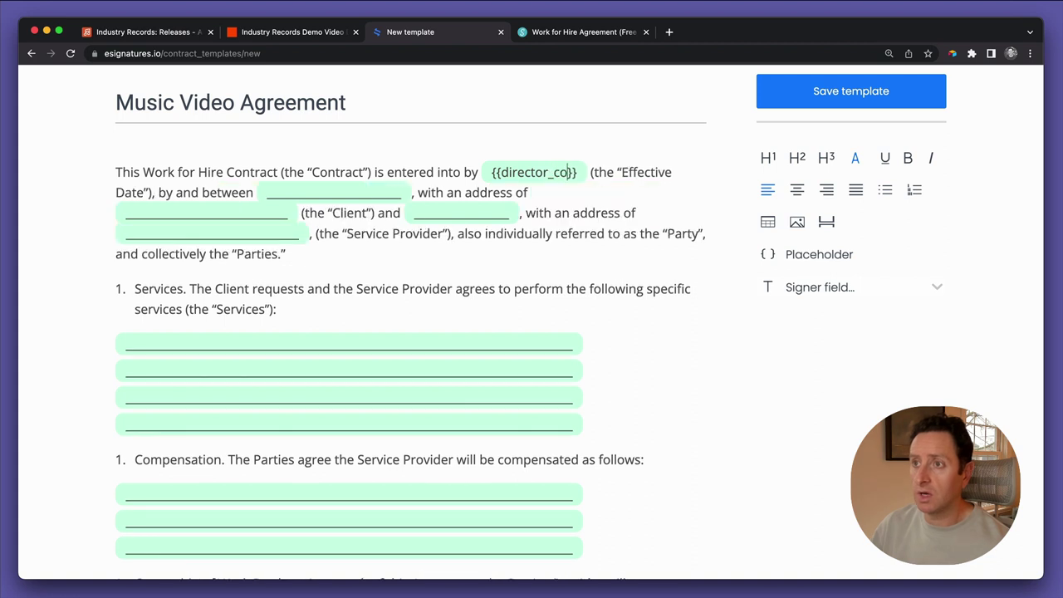
pyautogui.write('y')
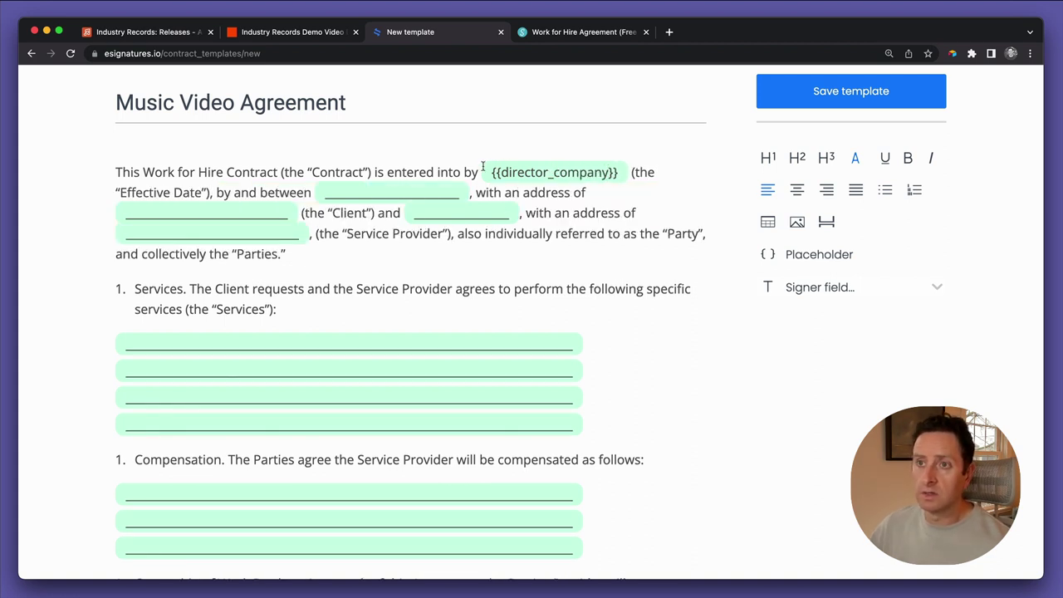
pyautogui.hotkey('shift', 'Left')
pyautogui.hotkey('shift', 'Left')
pyautogui.hotkey('shift', 'Left')
pyautogui.hotkey('shift', 'Left')
pyautogui.hotkey('shift', 'Left')
pyautogui.hotkey('shift', 'Left')
pyautogui.hotkey('shift', 'Left')
pyautogui.hotkey('shift', 'Left')
pyautogui.hotkey('shift', 'Left')
pyautogui.hotkey('shift', 'Left')
pyautogui.hotkey('shift', 'Left')
pyautogui.hotkey('shift', 'Left')
pyautogui.hotkey('shift', 'Left')
pyautogui.hotkey('shift', 'Left')
pyautogui.hotkey('shift', 'Left')
pyautogui.hotkey('shift', 'Left')
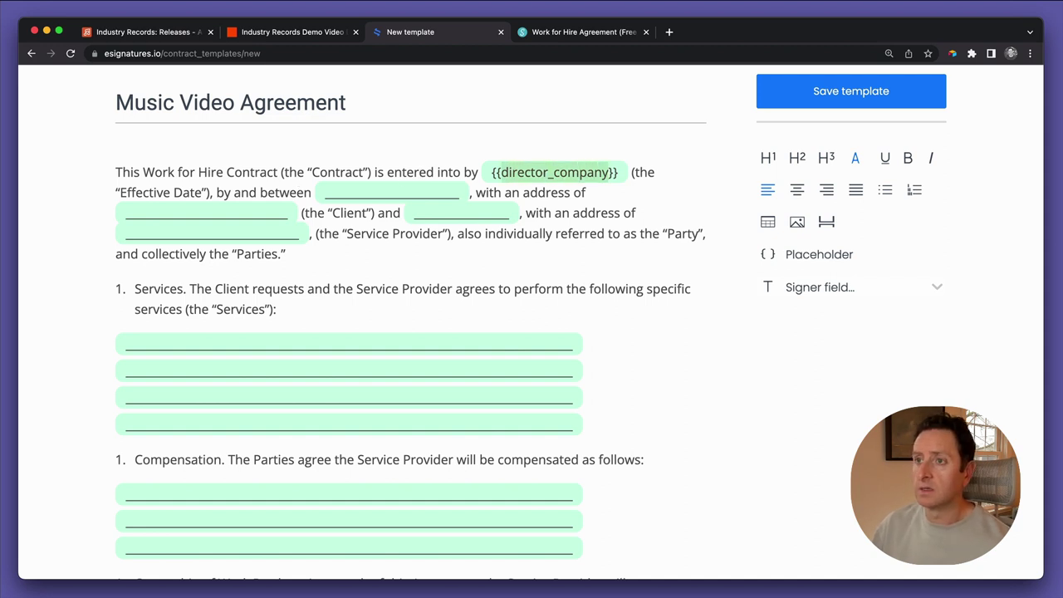
pyautogui.write('today_date')
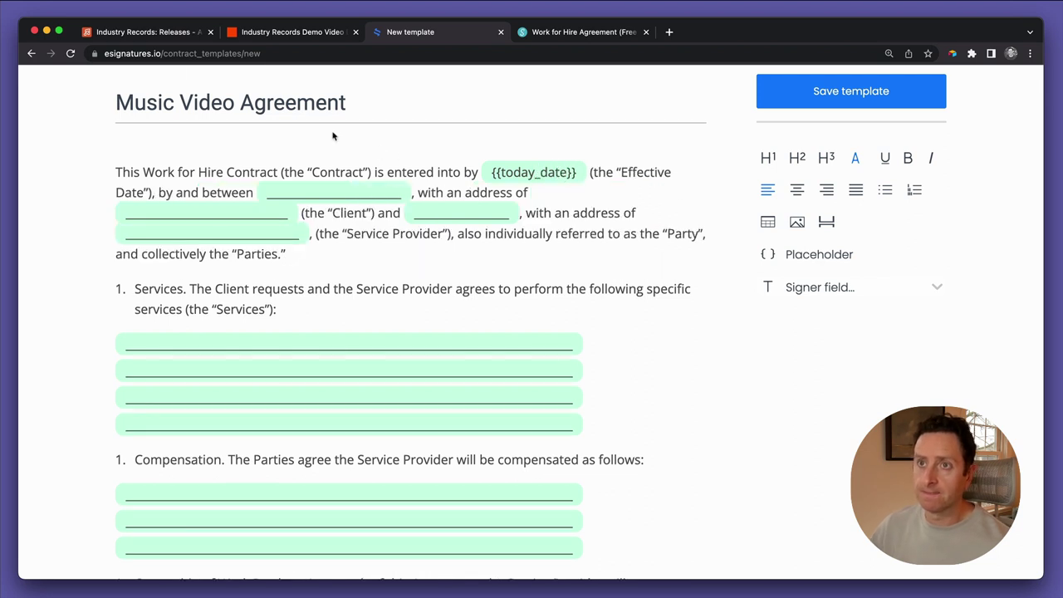
# Add a Today's date formula field to Releases using TODAY()
pyautogui.click(146, 32)
pyautogui.hscroll(10, 552, 266)
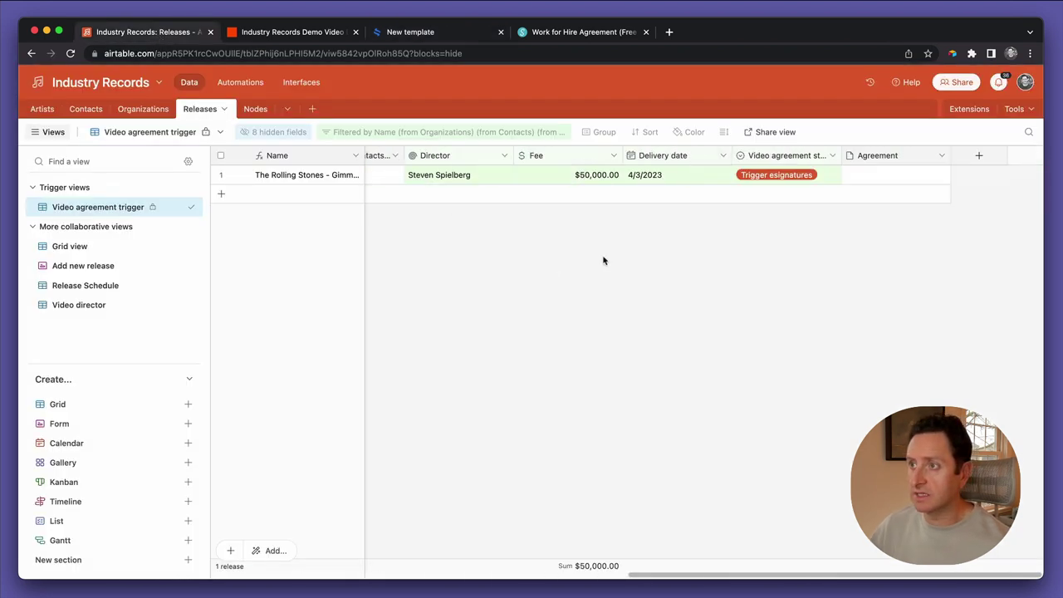
pyautogui.click(978, 155)
pyautogui.write("Today's date")
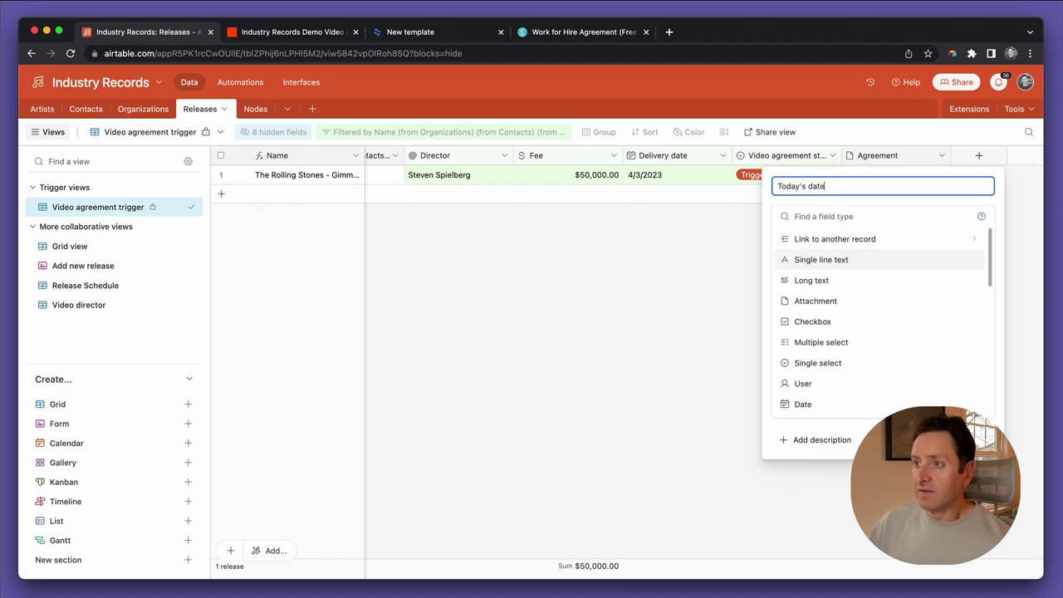
pyautogui.scroll(-2, 818, 322)
pyautogui.scroll(-5, 819, 323)
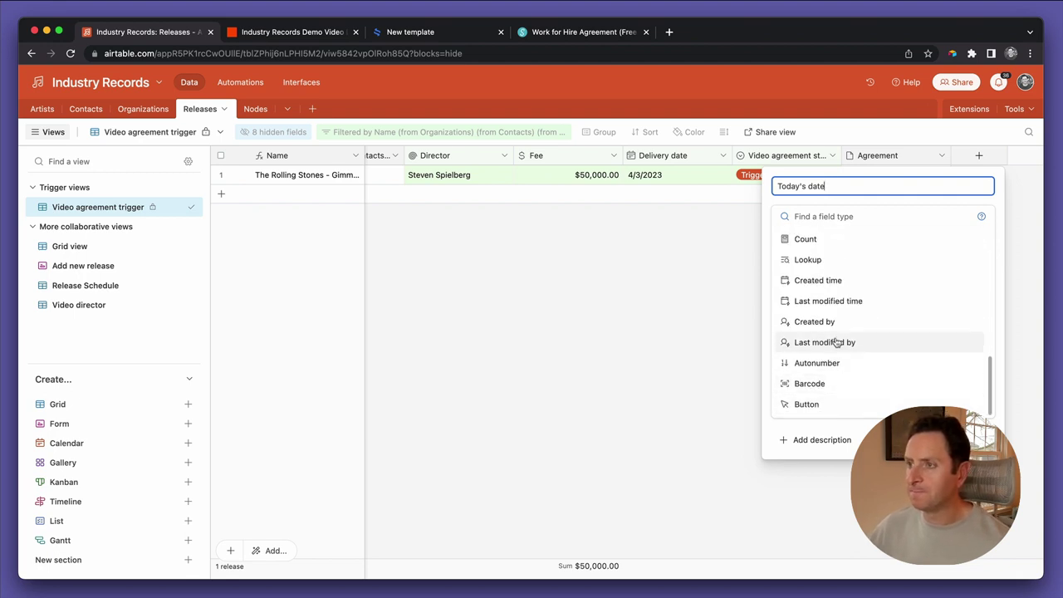
pyautogui.scroll(1, 836, 315)
pyautogui.scroll(3, 837, 300)
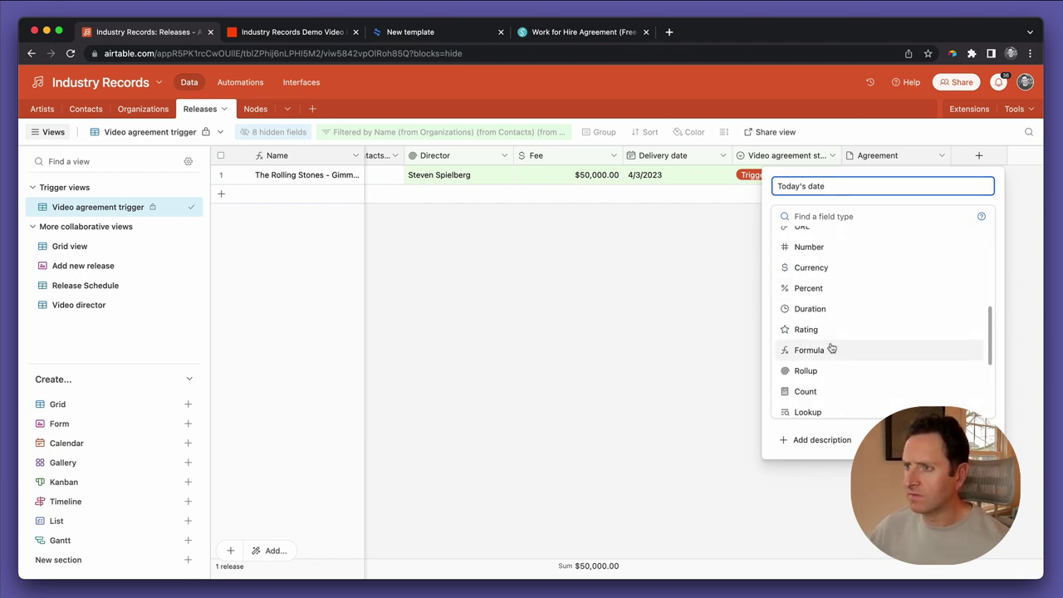
pyautogui.click(830, 346)
pyautogui.click(816, 293)
pyautogui.write('TODAY(')
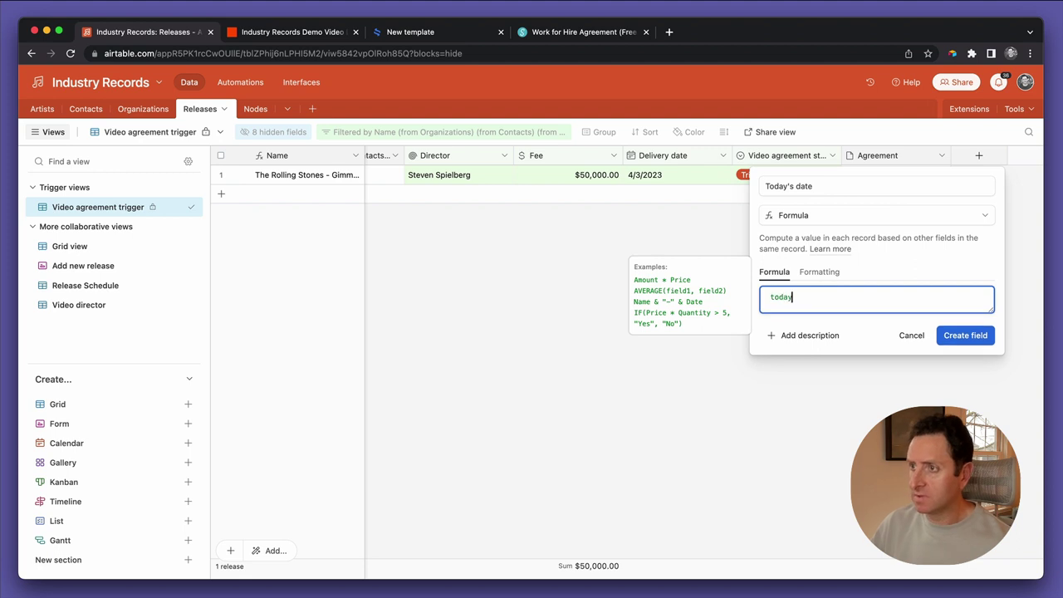
pyautogui.write(')')
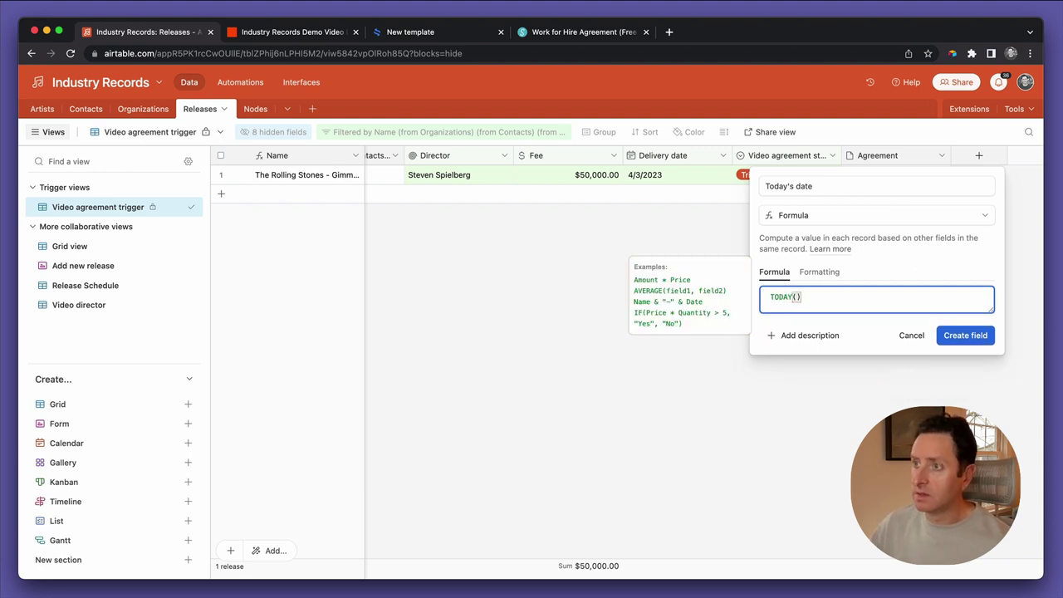
# Format the Today's date field as date only, without time, and create it
pyautogui.click(822, 272)
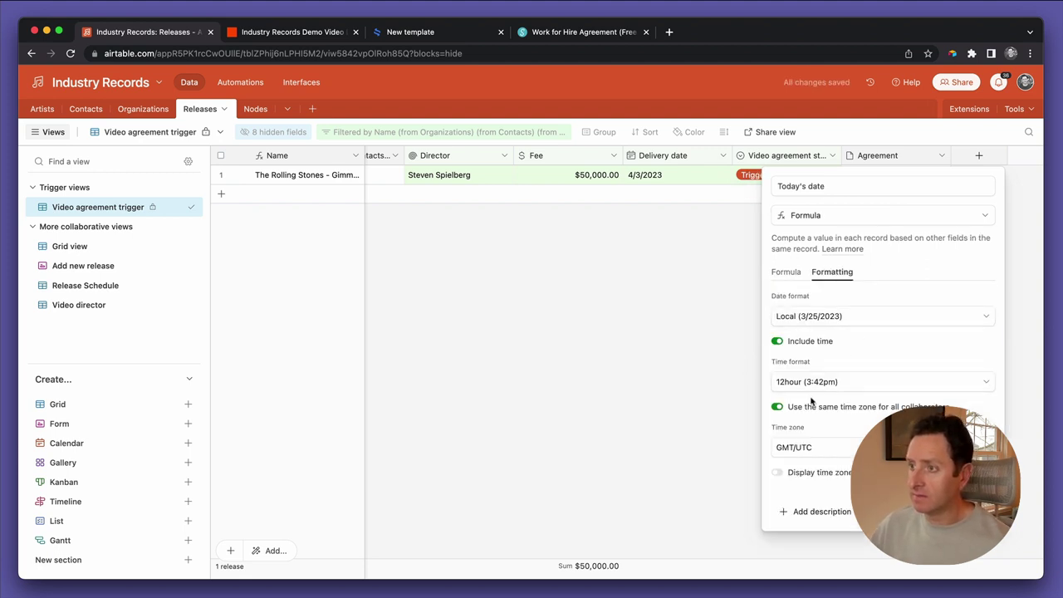
pyautogui.click(805, 340)
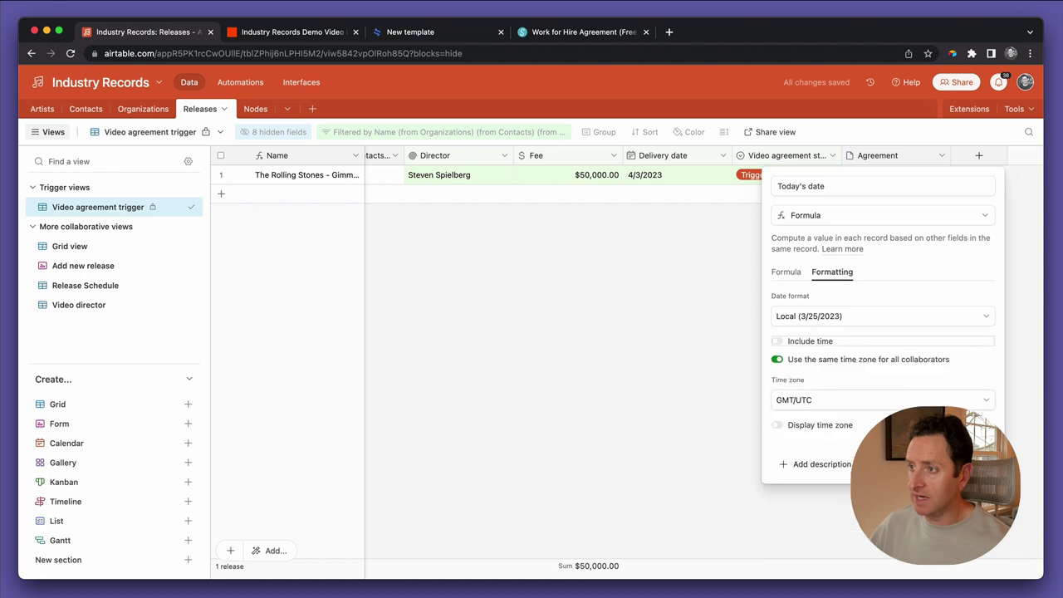
pyautogui.press('Return')
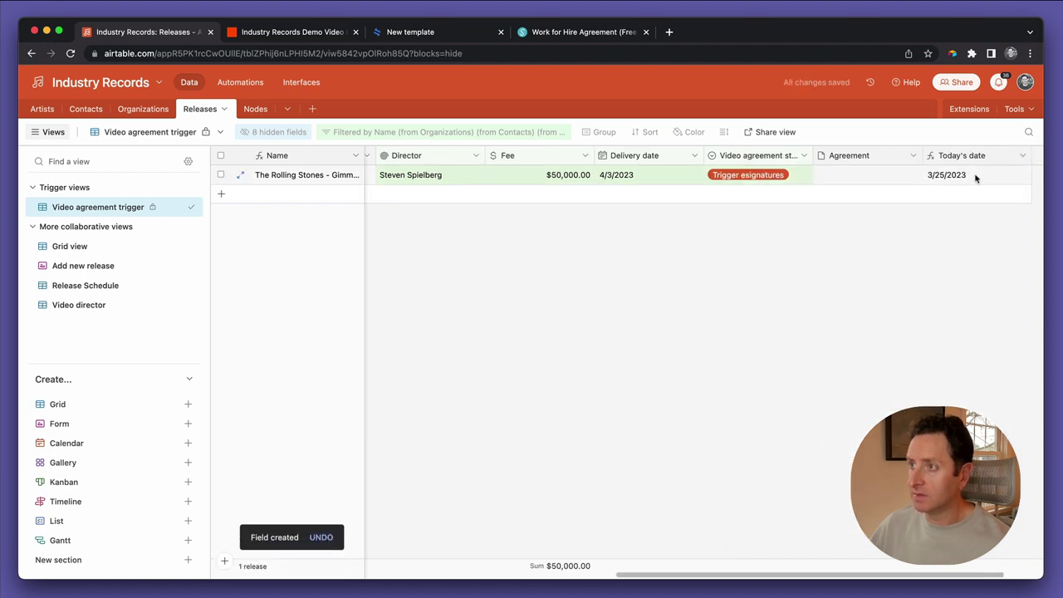
pyautogui.click(558, 33)
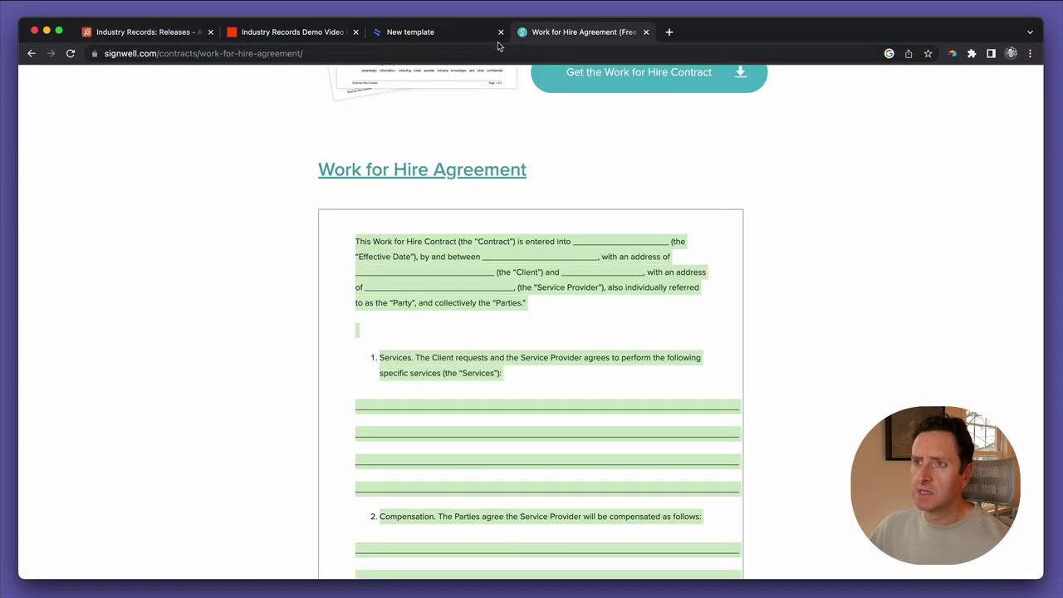
# Replace the blank after 'by and between' with a {{director_company}} placeholder
pyautogui.click(462, 36)
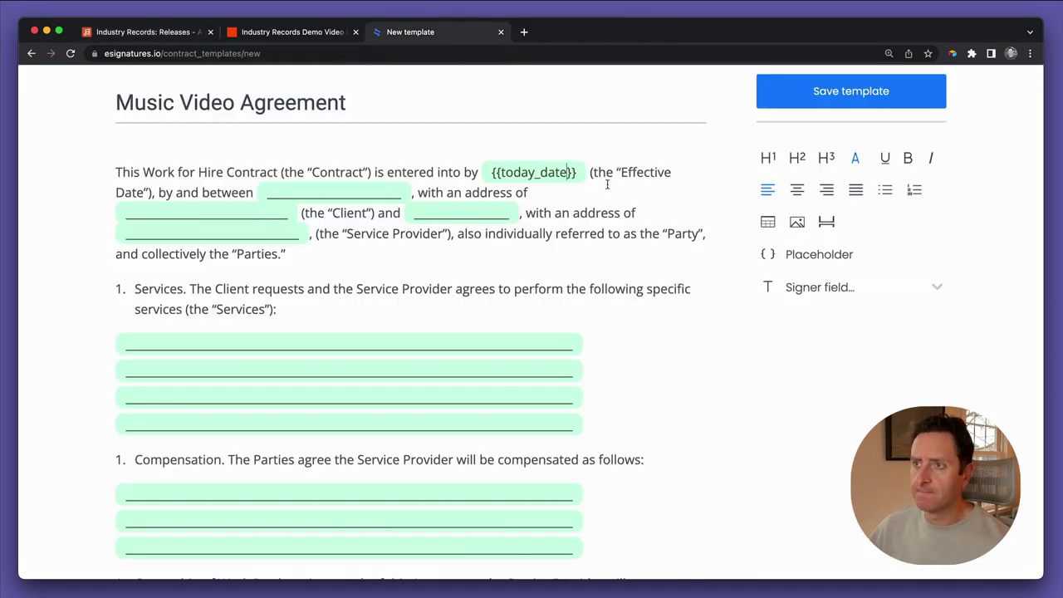
pyautogui.click(175, 191)
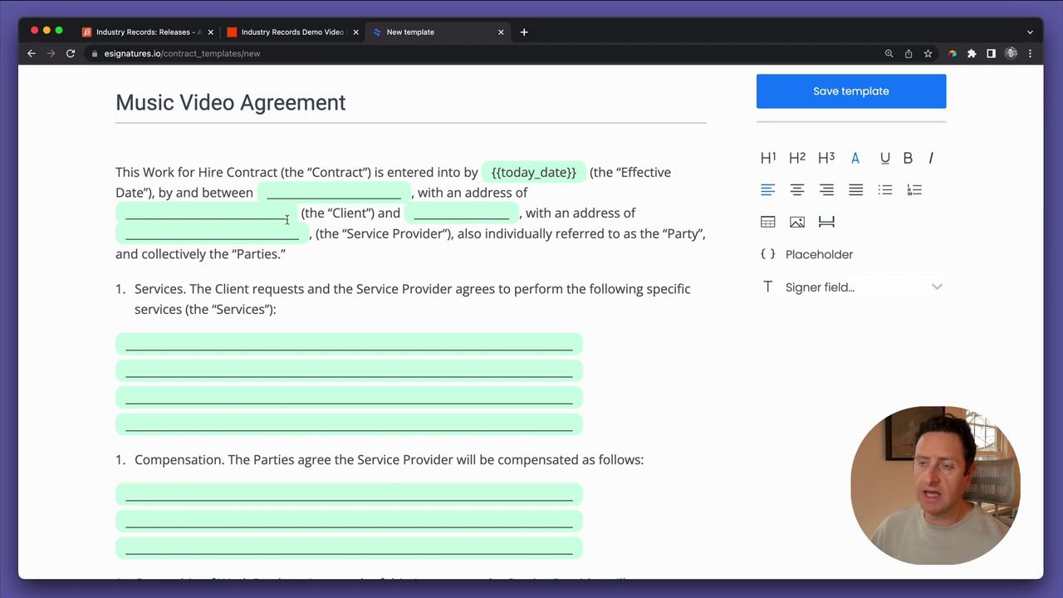
pyautogui.press('Right')
pyautogui.press('Right')
pyautogui.press('Right')
pyautogui.press('Right')
pyautogui.press('Right')
pyautogui.press('Right')
pyautogui.press('Right')
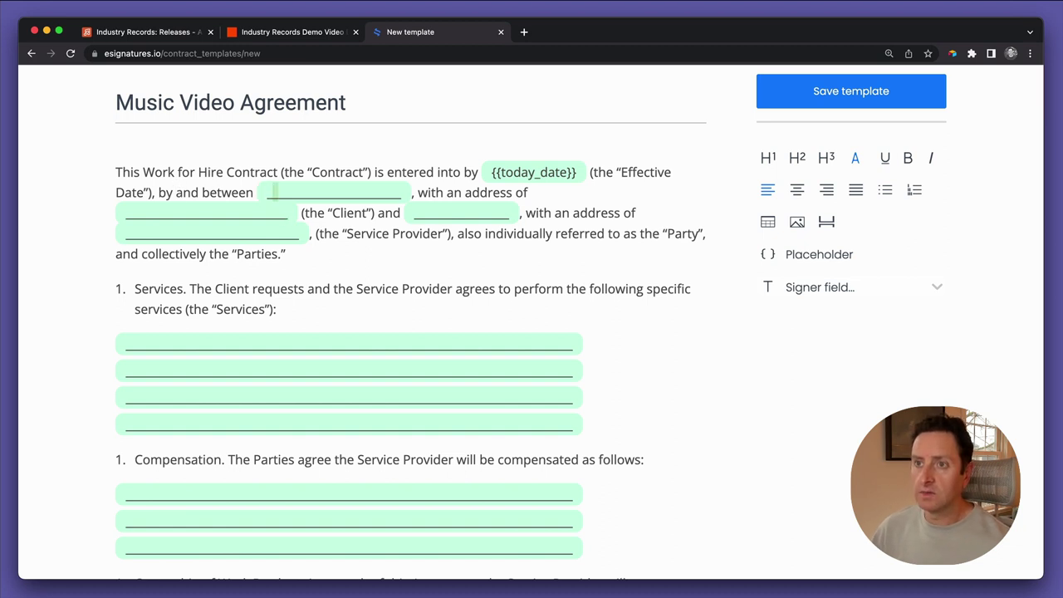
pyautogui.hotkey('shift', 'Right')
pyautogui.hotkey('shift', 'Right')
pyautogui.hotkey('shift', 'Right')
pyautogui.hotkey('shift', 'Right')
pyautogui.hotkey('shift', 'Right')
pyautogui.hotkey('shift', 'Right')
pyautogui.hotkey('shift', 'Right')
pyautogui.hotkey('shift', 'Right')
pyautogui.hotkey('shift', 'Right')
pyautogui.hotkey('shift', 'Right')
pyautogui.hotkey('shift', 'Right')
pyautogui.hotkey('shift', 'Right')
pyautogui.hotkey('shift', 'Right')
pyautogui.hotkey('shift', 'Right')
pyautogui.hotkey('shift', 'Right')
pyautogui.hotkey('shift', 'Right')
pyautogui.hotkey('shift', 'Right')
pyautogui.hotkey('shift', 'Right')
pyautogui.hotkey('shift', 'Right')
pyautogui.hotkey('shift', 'Right')
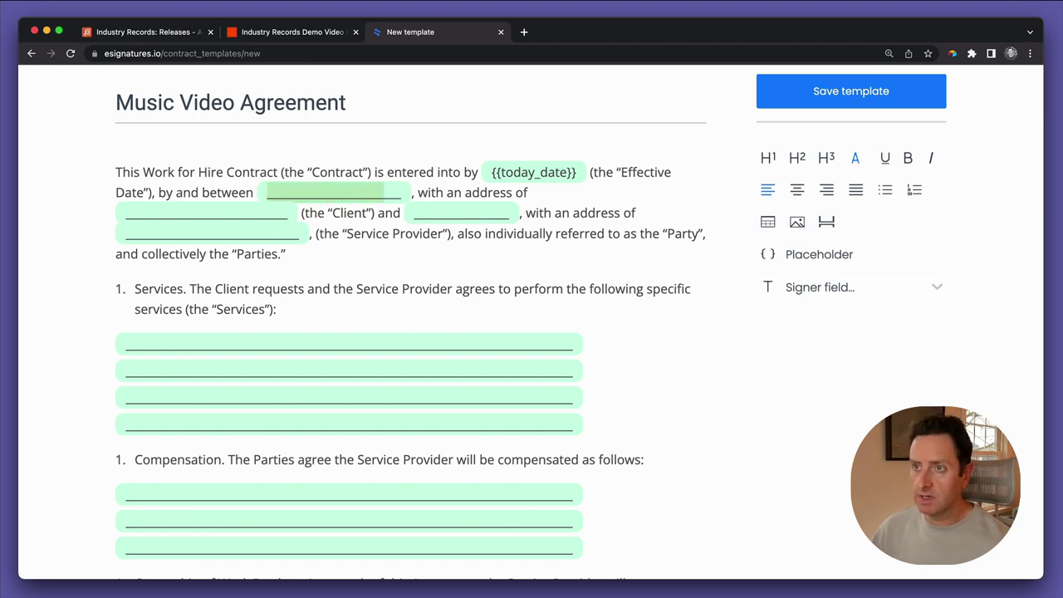
pyautogui.write('{{')
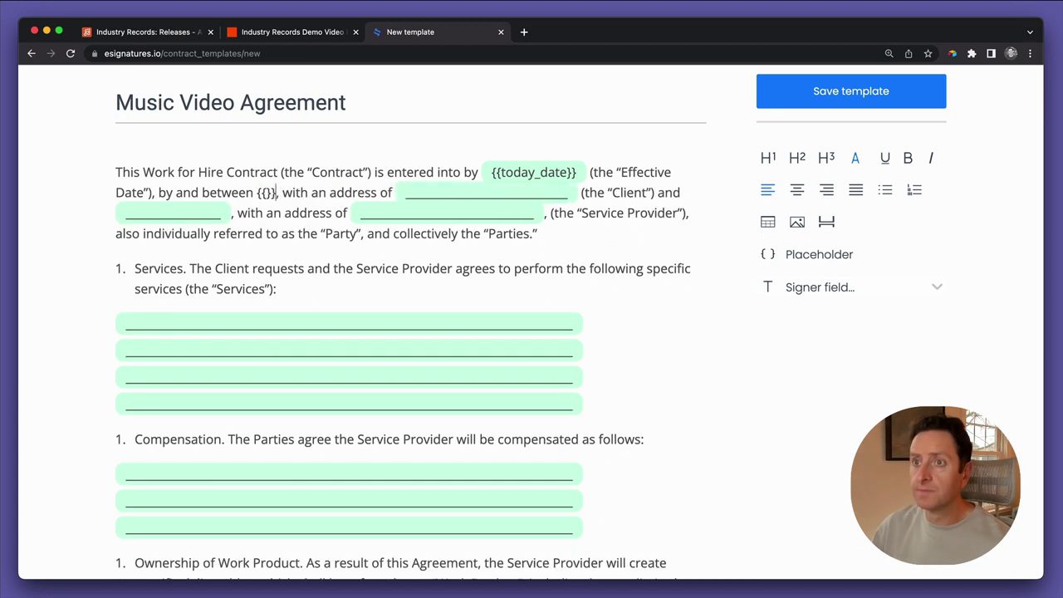
pyautogui.write('director_com')
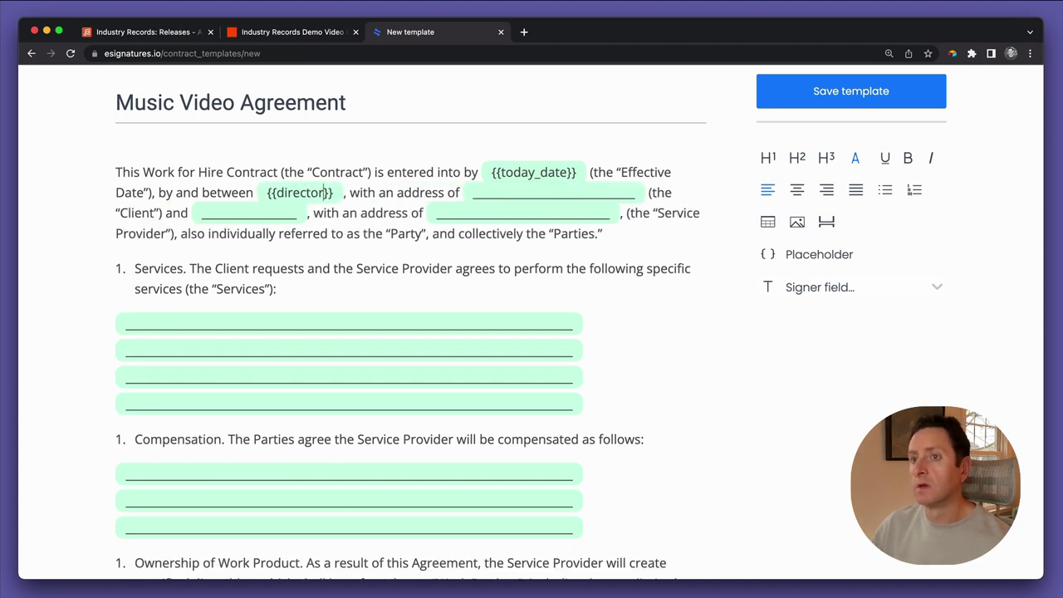
pyautogui.write('pany')
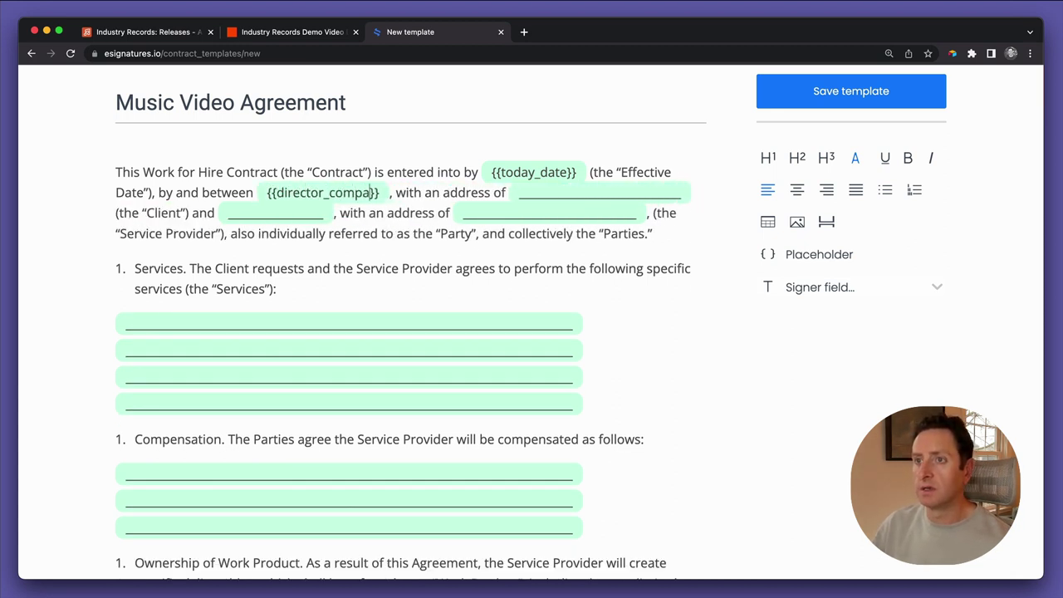
pyautogui.press('Right')
pyautogui.press('Right')
pyautogui.press('Right')
pyautogui.press('Right')
pyautogui.press('Right')
pyautogui.press('Right')
pyautogui.press('Right')
pyautogui.press('Right')
pyautogui.press('Right')
pyautogui.press('Right')
pyautogui.press('Right')
pyautogui.press('Right')
pyautogui.press('Right')
pyautogui.press('Right')
pyautogui.press('Right')
pyautogui.press('Right')
pyautogui.press('Right')
pyautogui.press('Right')
pyautogui.press('Right')
pyautogui.press('Right')
pyautogui.press('Right')
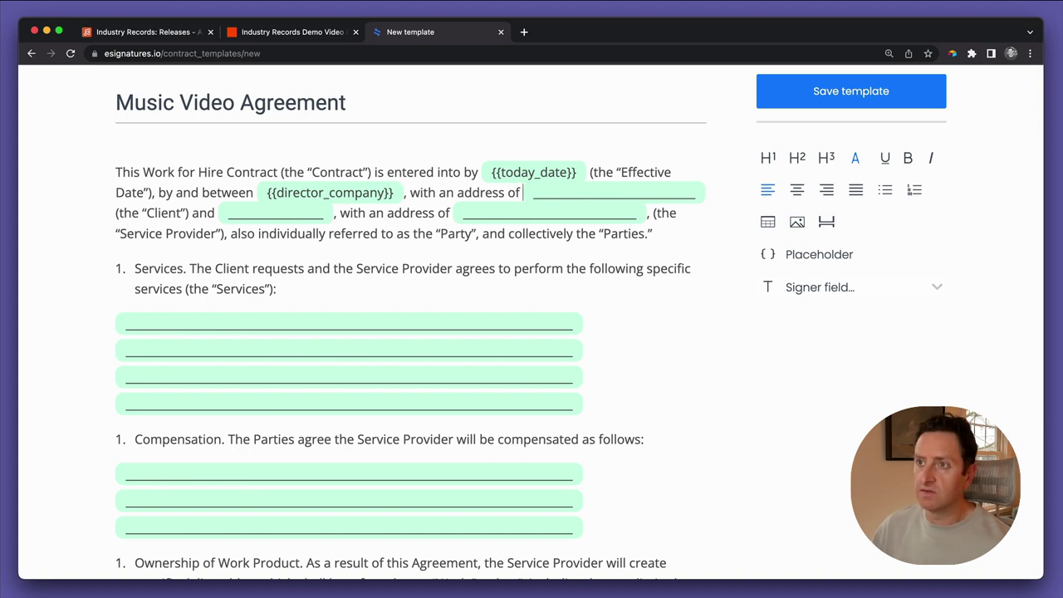
# Delete the blank address line after 'with an address of'
pyautogui.hotkey('shift', 'End')
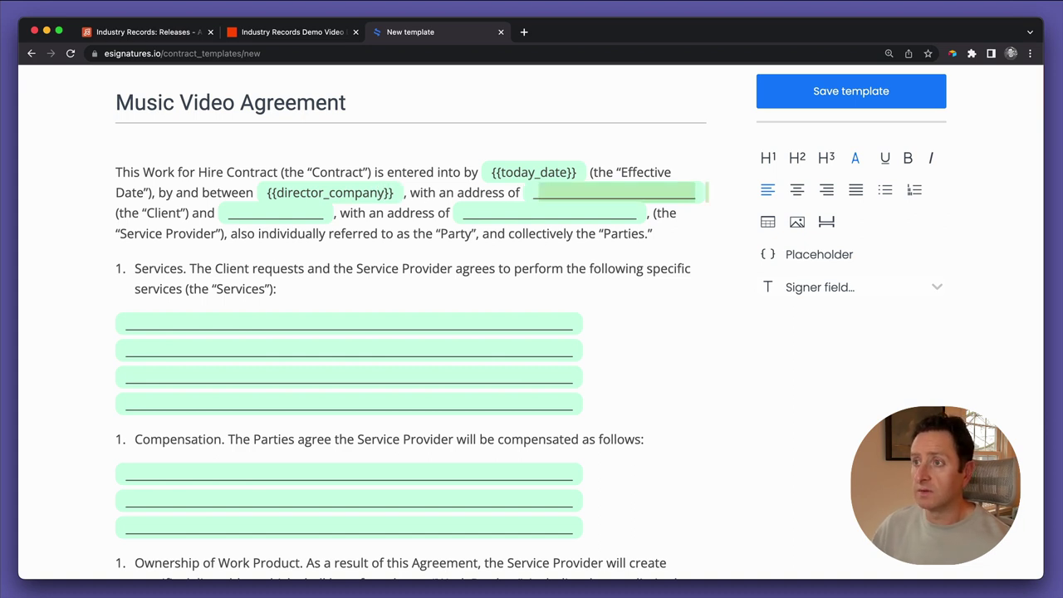
pyautogui.hotkey('shift', 'Right')
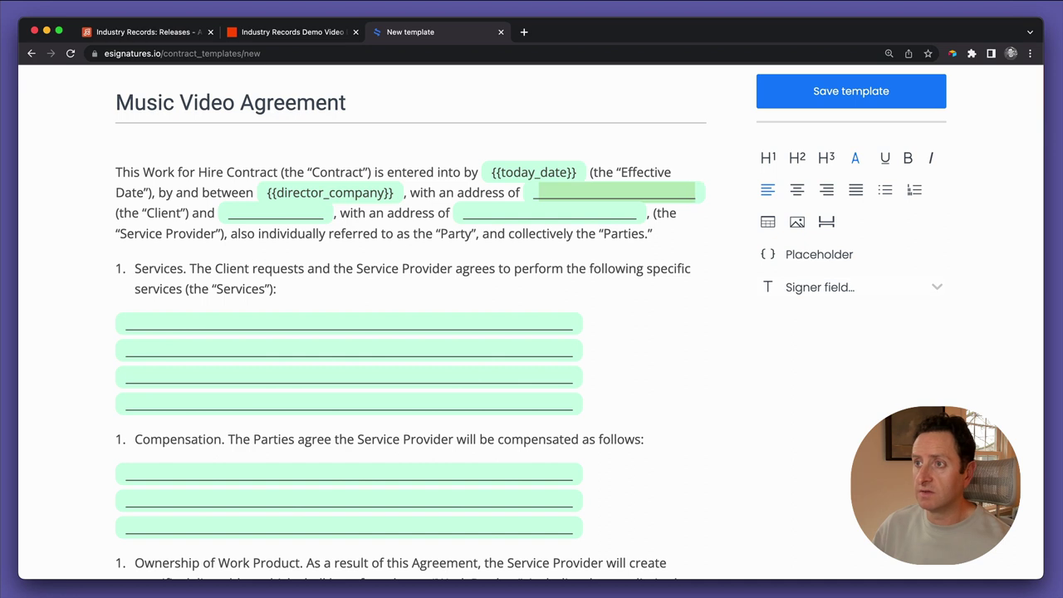
pyautogui.press('BackSpace')
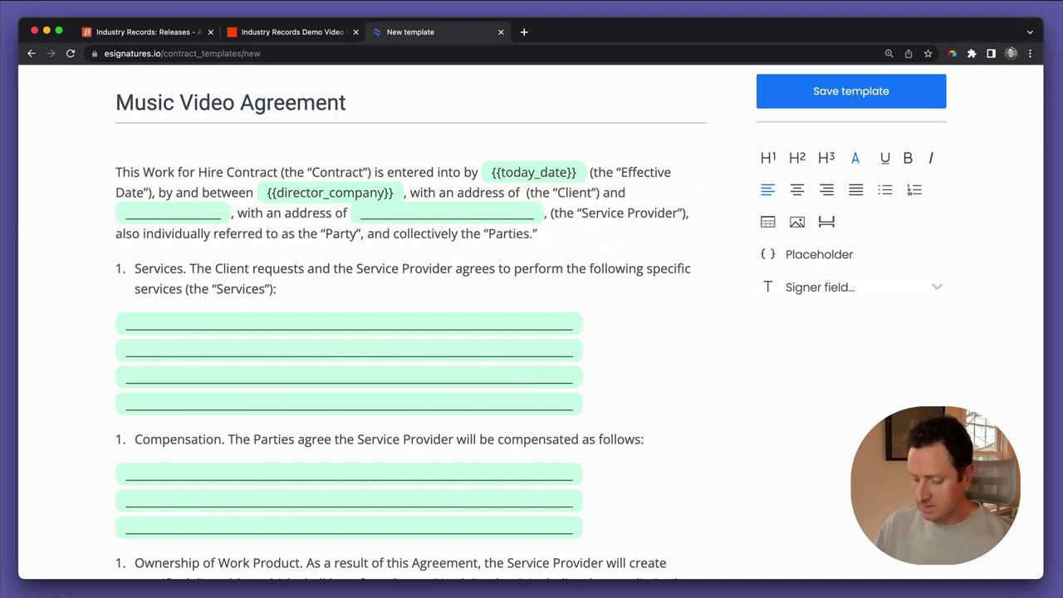
# Type a {{Street}} placeholder and duplicate it as {{City}}
pyautogui.write('{{}}')
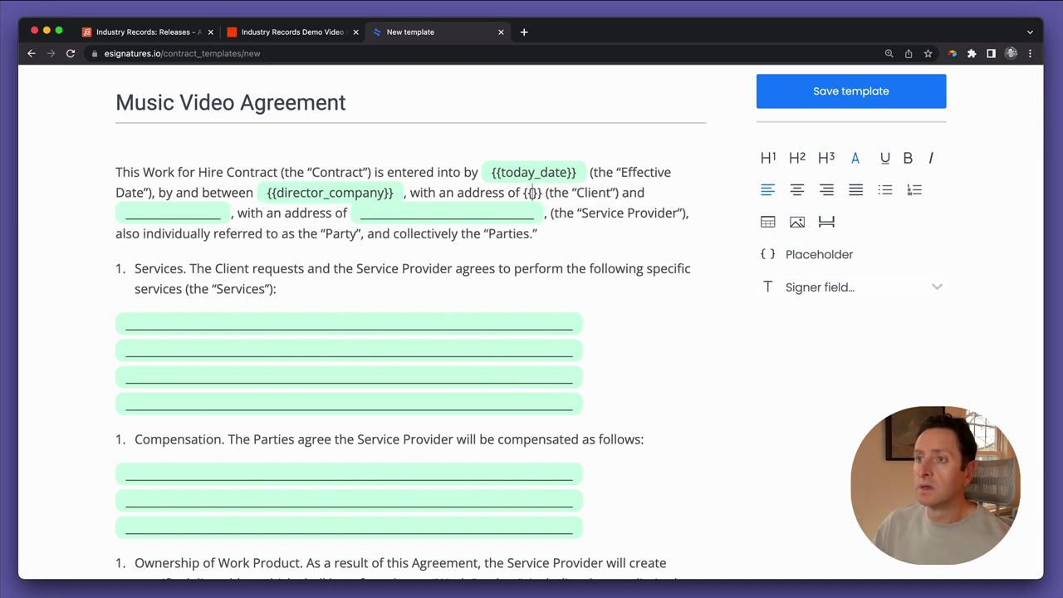
pyautogui.write('Street')
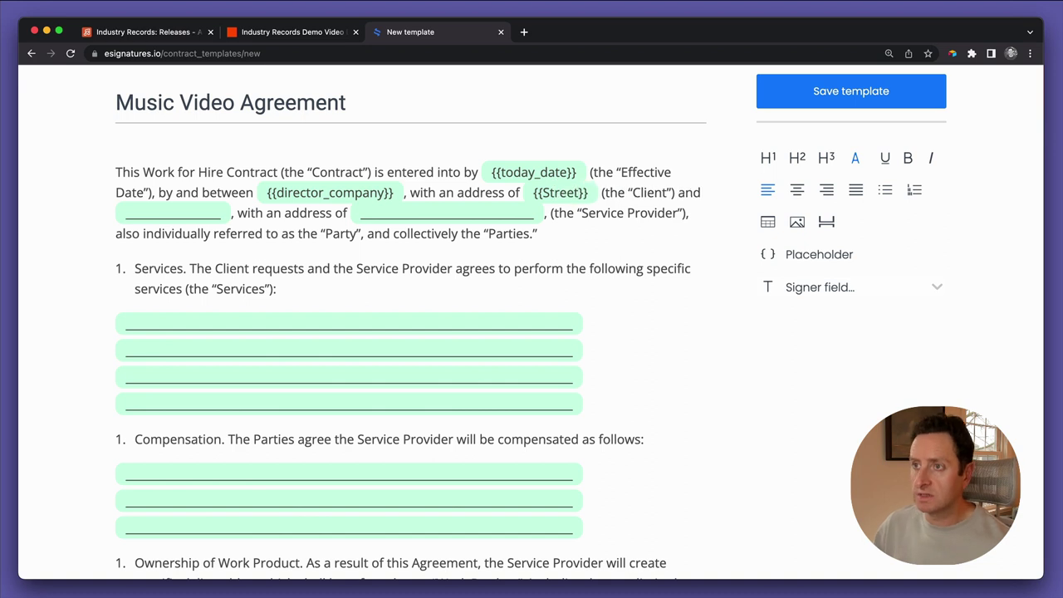
pyautogui.hotkey('shift', 'Left')
pyautogui.hotkey('shift', 'Left')
pyautogui.hotkey('shift', 'Left')
pyautogui.hotkey('shift', 'Left')
pyautogui.hotkey('shift', 'Left')
pyautogui.hotkey('shift', 'Left')
pyautogui.hotkey('shift', 'Left')
pyautogui.hotkey('shift', 'Left')
pyautogui.hotkey('shift', 'Left')
pyautogui.hotkey('shift', 'Left')
pyautogui.press('cmd+c')
pyautogui.press('Right')
pyautogui.press('cmd+v')
pyautogui.press('Left')
pyautogui.press('Left')
pyautogui.press('Left')
pyautogui.press('Left')
pyautogui.hotkey('shift', 'Left')
pyautogui.hotkey('shift', 'Left')
pyautogui.hotkey('shift', 'Left')
pyautogui.hotkey('shift', 'Left')
pyautogui.hotkey('shift', 'Left')
pyautogui.hotkey('shift', 'Left')
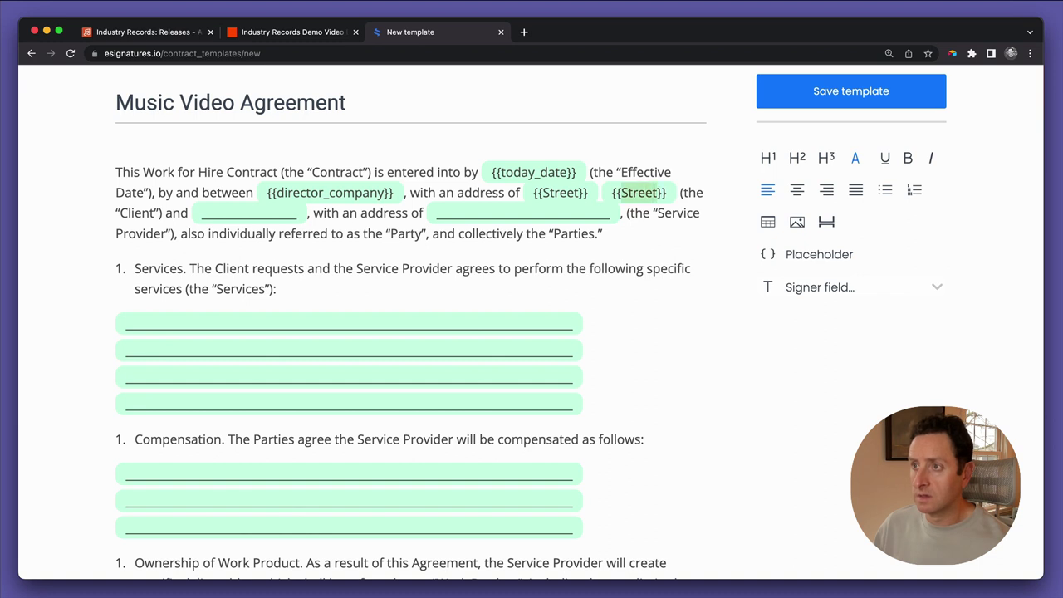
pyautogui.write('City')
# Add a {{State}} placeholder after {{City}}, with a separating comma
pyautogui.click(653, 191)
pyautogui.hotkey('ctrl', 'v')
pyautogui.press('Left')
pyautogui.press('Left')
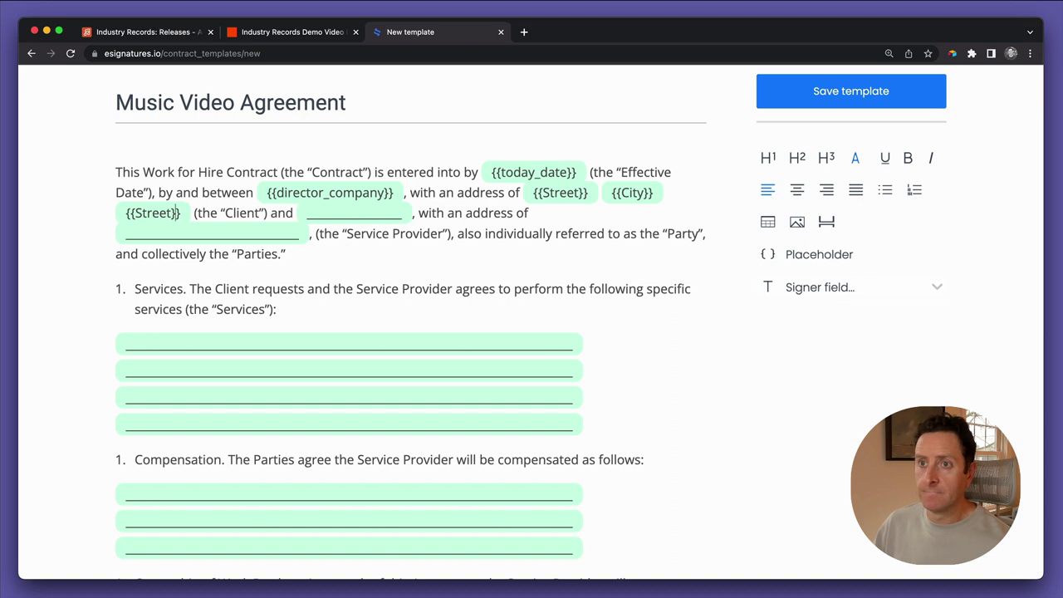
pyautogui.hotkey('shift', 'Left')
pyautogui.hotkey('shift', 'Left')
pyautogui.hotkey('shift', 'Left')
pyautogui.hotkey('shift', 'Left')
pyautogui.hotkey('shift', 'Left')
pyautogui.hotkey('shift', 'Left')
pyautogui.write('State')
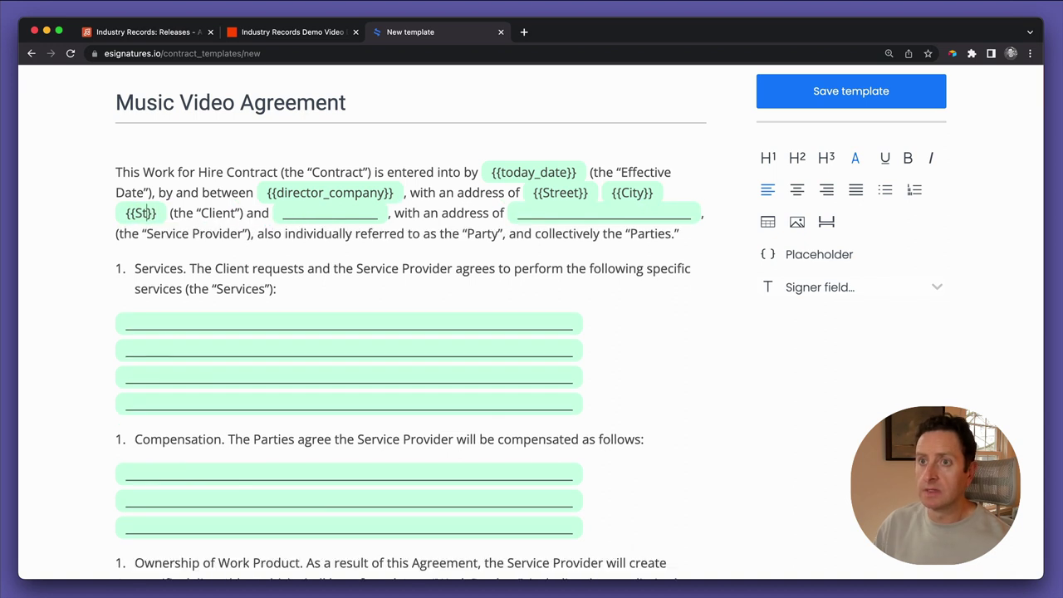
pyautogui.press('Right')
pyautogui.press('Right')
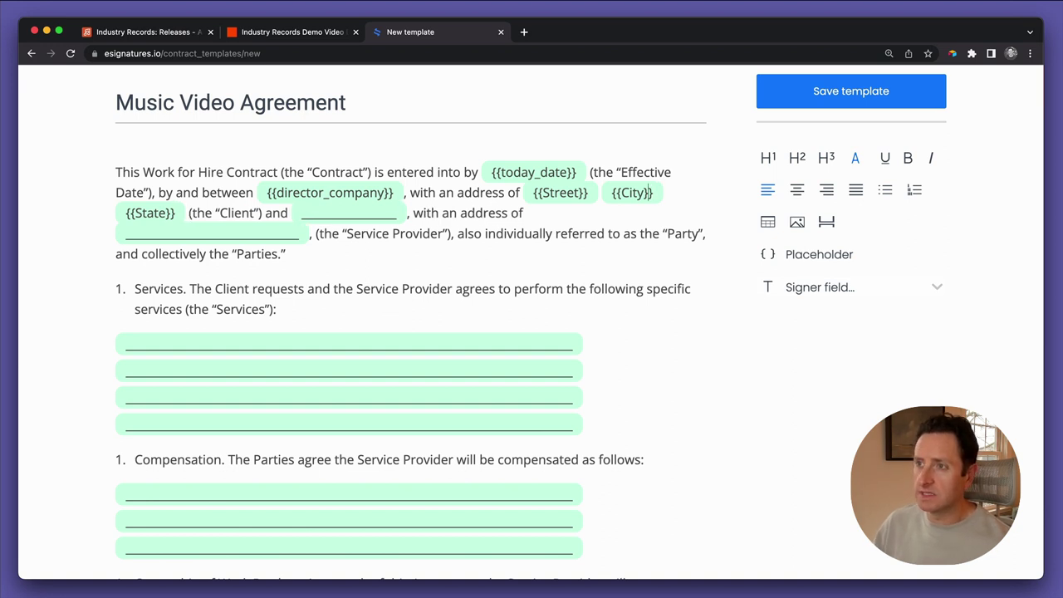
pyautogui.write(',')
pyautogui.press('Right')
pyautogui.press('Right')
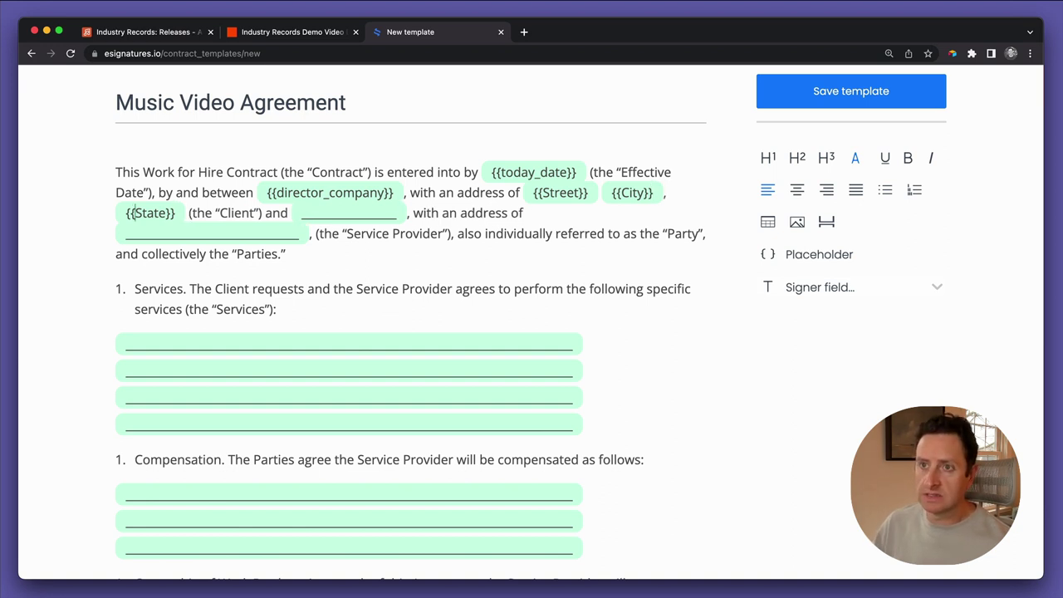
# Add a {{Zip}} placeholder after {{State}}, fixing its braces so it renders
pyautogui.press('super+v')
pyautogui.press('BackSpace')
pyautogui.press('BackSpace')
pyautogui.press('BackSpace')
pyautogui.press('BackSpace')
pyautogui.press('BackSpace')
pyautogui.press('BackSpace')
pyautogui.press('BackSpace')
pyautogui.write('Z')
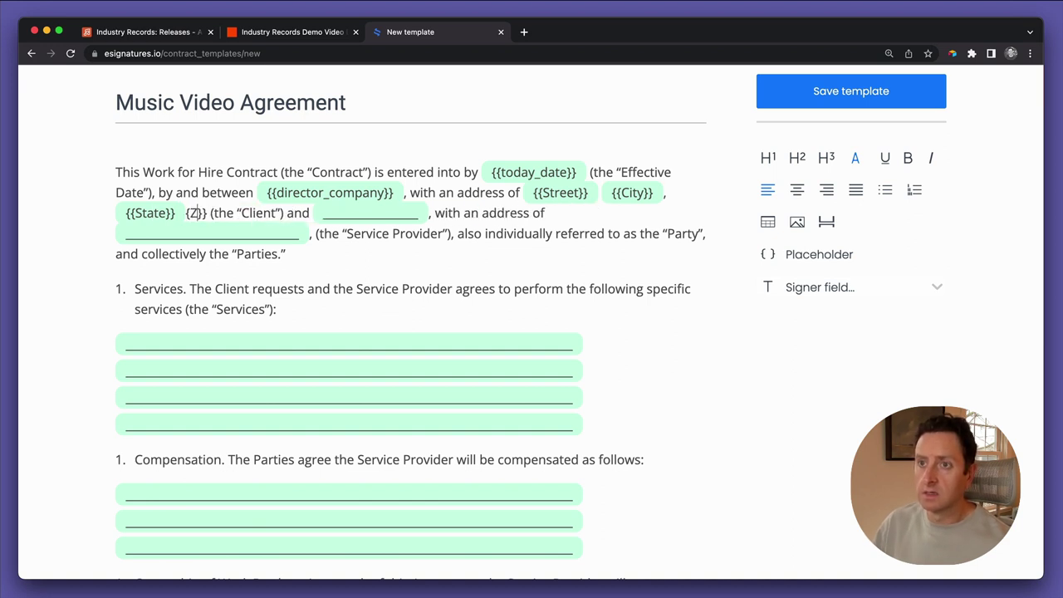
pyautogui.write('ip')
pyautogui.press('Left')
pyautogui.press('Left')
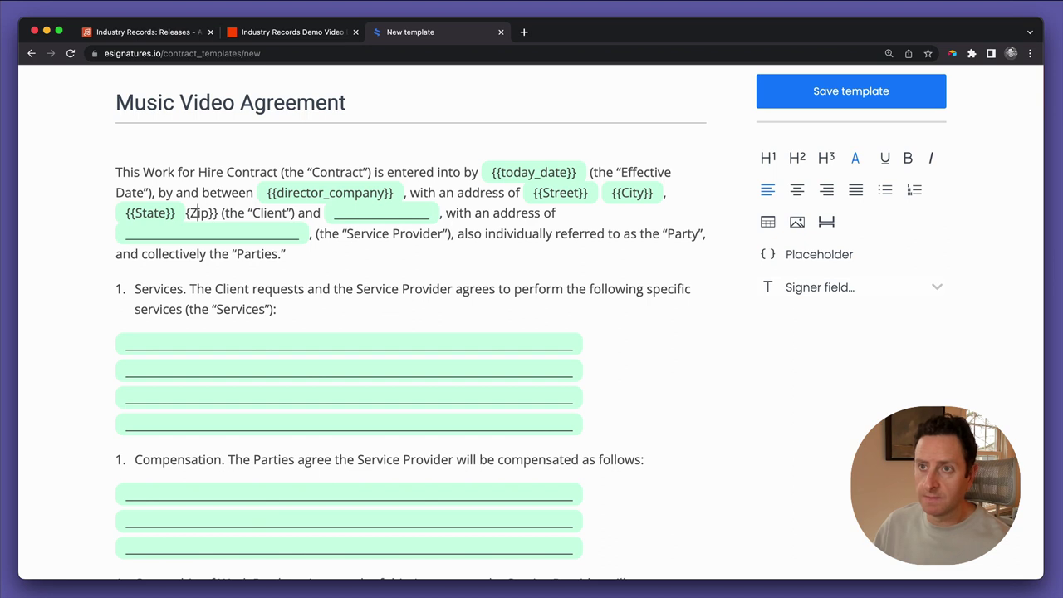
pyautogui.write('{')
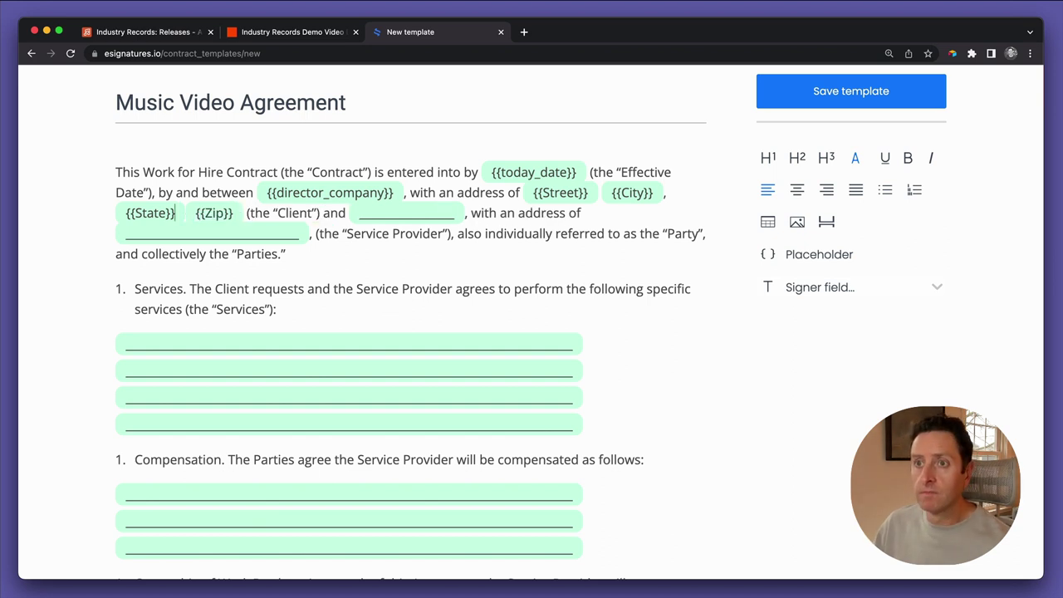
pyautogui.click(193, 212)
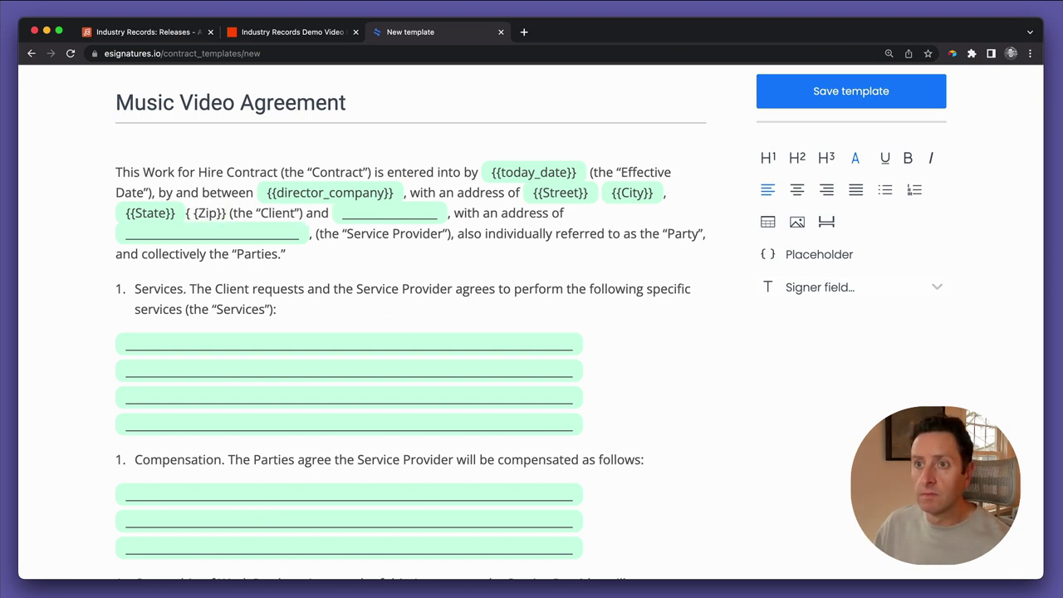
pyautogui.press('Left')
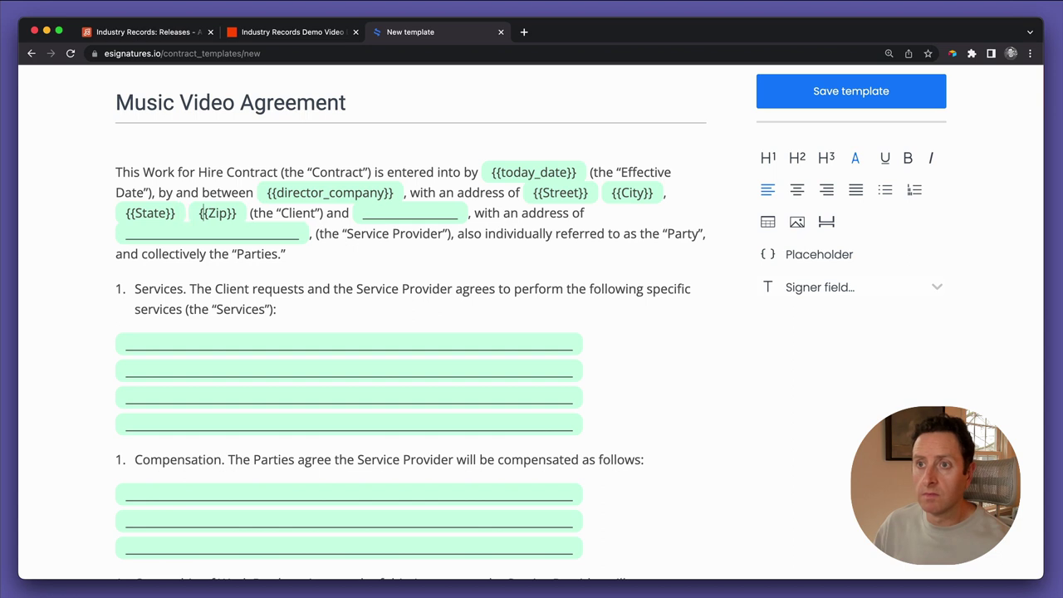
pyautogui.press('Left')
pyautogui.press('Right')
pyautogui.press('Right')
pyautogui.press('Right')
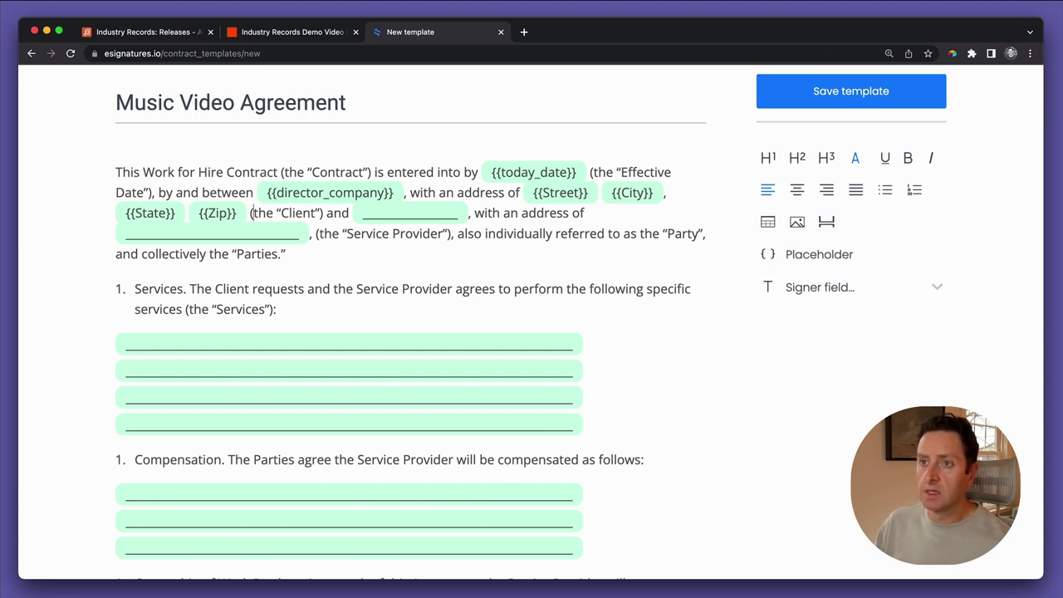
# Relabel the first party 'Vendor' and name the second party Industry Records
pyautogui.press('Right')
pyautogui.press('Right')
pyautogui.press('Right')
pyautogui.press('Right')
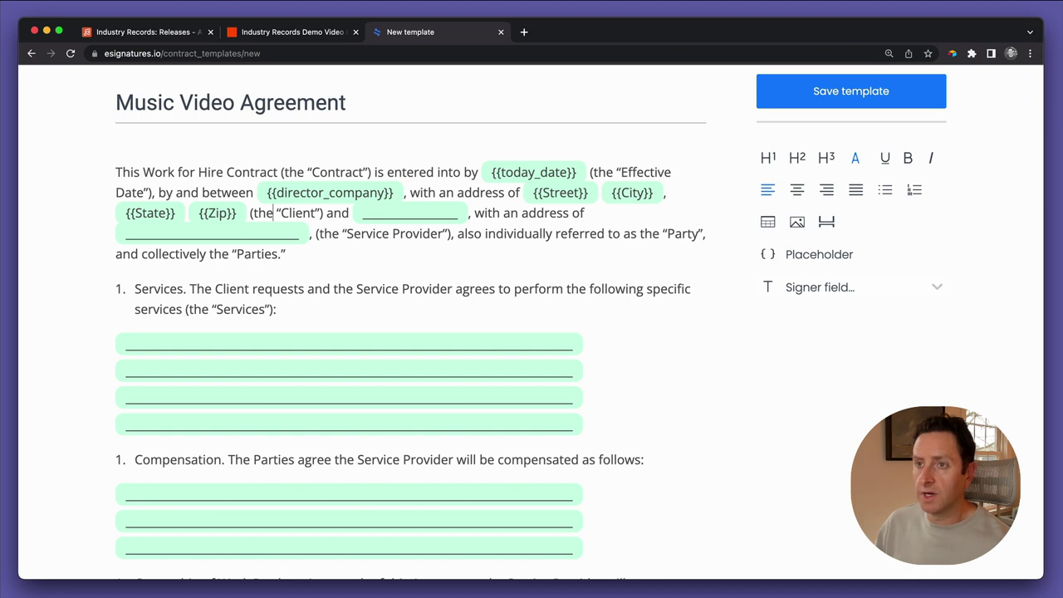
pyautogui.hotkey('shift', 'Right')
pyautogui.hotkey('shift', 'Right')
pyautogui.hotkey('shift', 'Right')
pyautogui.hotkey('shift', 'Right')
pyautogui.hotkey('shift', 'Right')
pyautogui.hotkey('shift', 'Right')
pyautogui.hotkey('shift', 'Right')
pyautogui.hotkey('shift', 'Right')
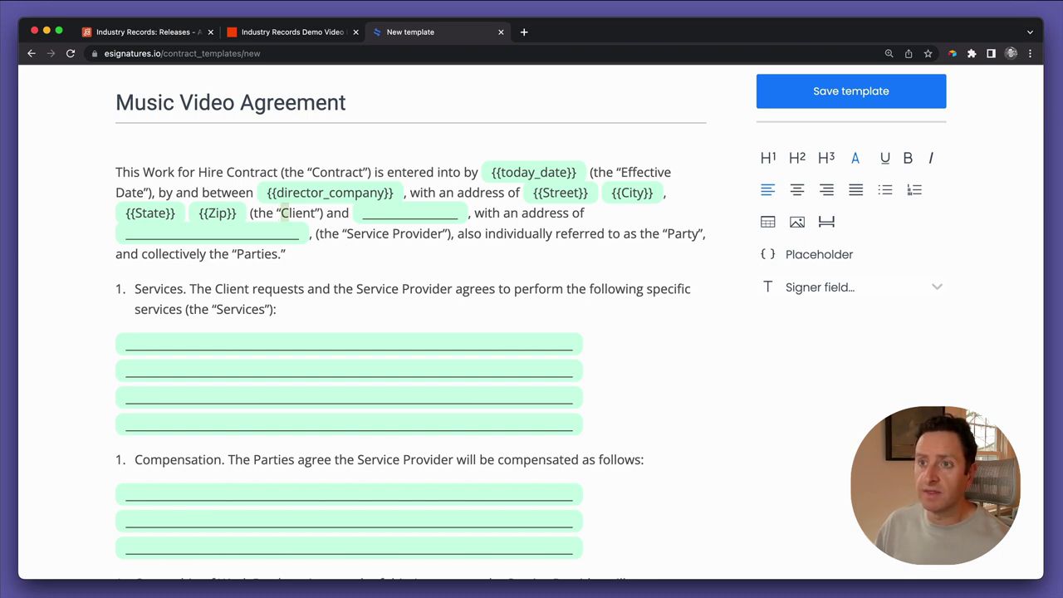
pyautogui.write('Vendor')
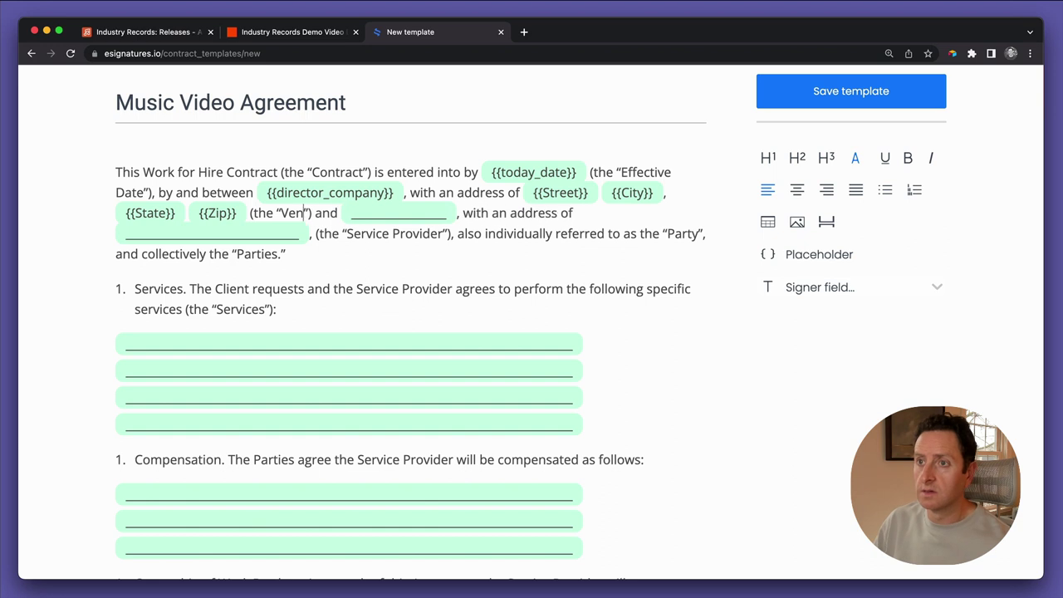
pyautogui.press('Right')
pyautogui.press('Right')
pyautogui.press('Right')
pyautogui.press('Right')
pyautogui.press('Right')
pyautogui.press('Right')
pyautogui.hotkey('shift', 'Right')
pyautogui.hotkey('shift', 'Right')
pyautogui.hotkey('shift', 'Right')
pyautogui.hotkey('shift', 'Right')
pyautogui.hotkey('shift', 'Right')
pyautogui.hotkey('shift', 'Right')
pyautogui.hotkey('shift', 'Right')
pyautogui.hotkey('shift', 'Right')
pyautogui.hotkey('shift', 'Right')
pyautogui.hotkey('shift', 'Right')
pyautogui.hotkey('shift', 'Right')
pyautogui.hotkey('shift', 'Right')
pyautogui.hotkey('shift', 'Right')
pyautogui.hotkey('shift', 'Right')
pyautogui.hotkey('shift', 'Right')
pyautogui.hotkey('shift', 'Right')
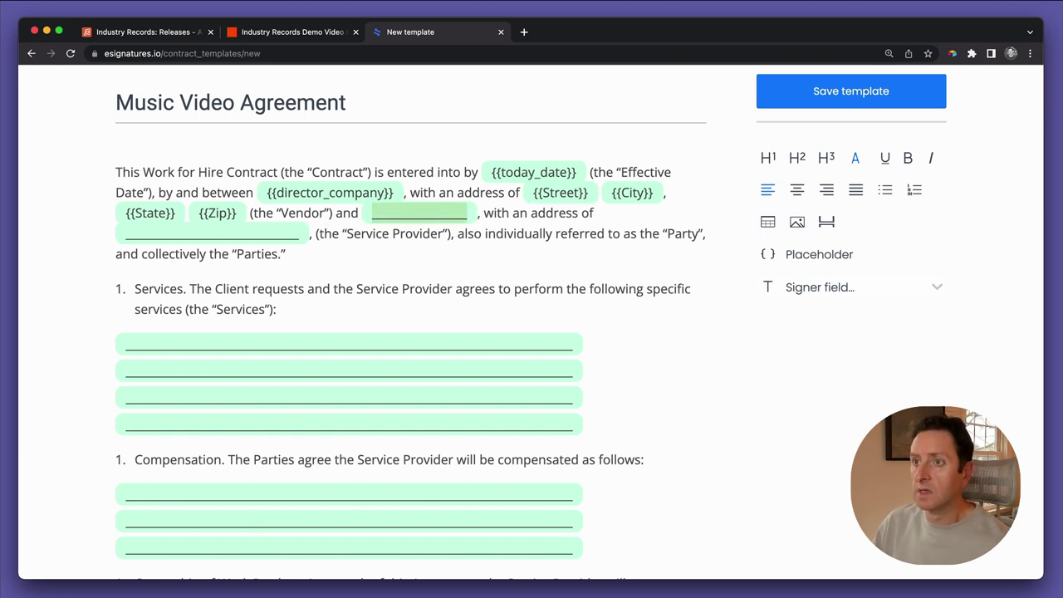
pyautogui.write('Industry AR')
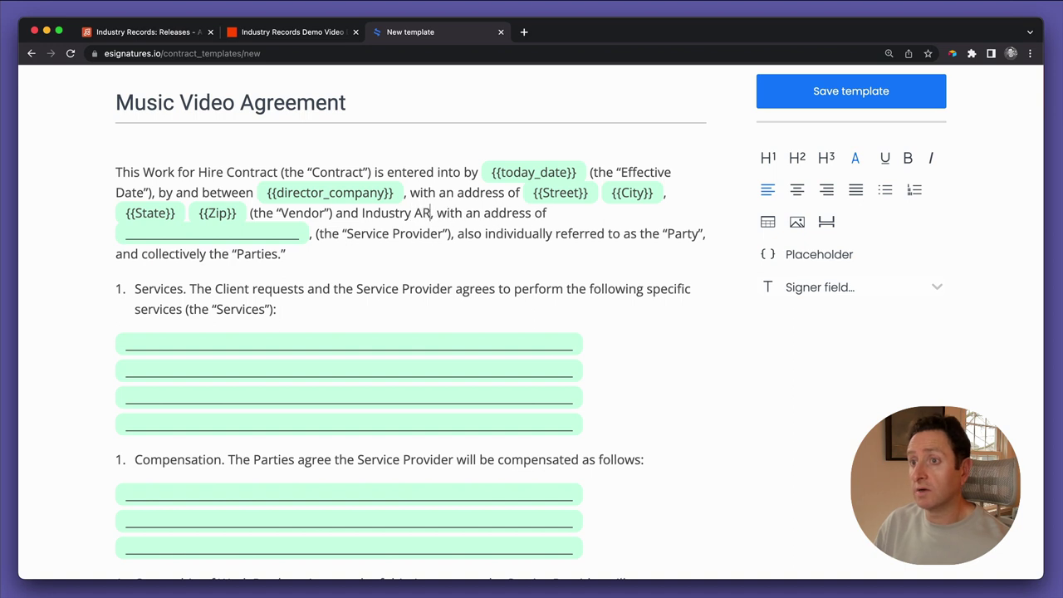
pyautogui.press('BackSpace')
pyautogui.write('REcor')
pyautogui.press('BackSpace')
pyautogui.press('BackSpace')
pyautogui.press('BackSpace')
pyautogui.press('BackSpace')
pyautogui.write('ecords')
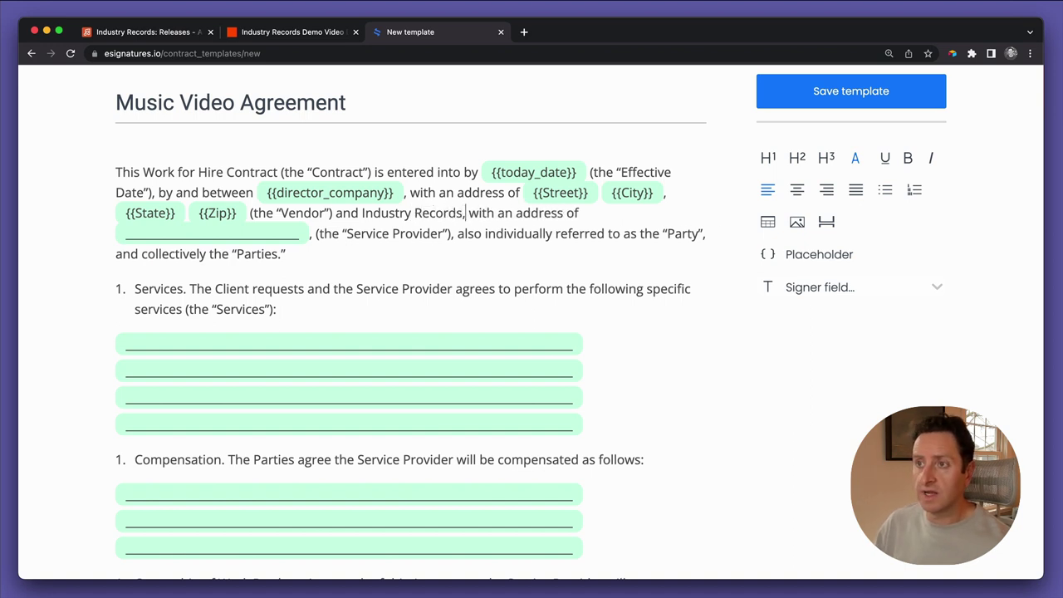
pyautogui.press('Right')
pyautogui.press('Right')
pyautogui.press('Right')
pyautogui.press('Right')
pyautogui.press('Right')
pyautogui.press('Right')
pyautogui.press('Right')
pyautogui.press('Right')
pyautogui.press('Right')
pyautogui.press('Right')
pyautogui.press('Right')
pyautogui.press('Right')
pyautogui.press('Right')
pyautogui.press('Right')
pyautogui.press('Right')
pyautogui.press('Right')
pyautogui.press('Right')
pyautogui.press('Right')
pyautogui.press('Right')
pyautogui.press('Right')
pyautogui.press('Right')
pyautogui.press('Right')
pyautogui.press('Right')
pyautogui.press('Right')
pyautogui.hotkey('alt', 'shift', 'Left')
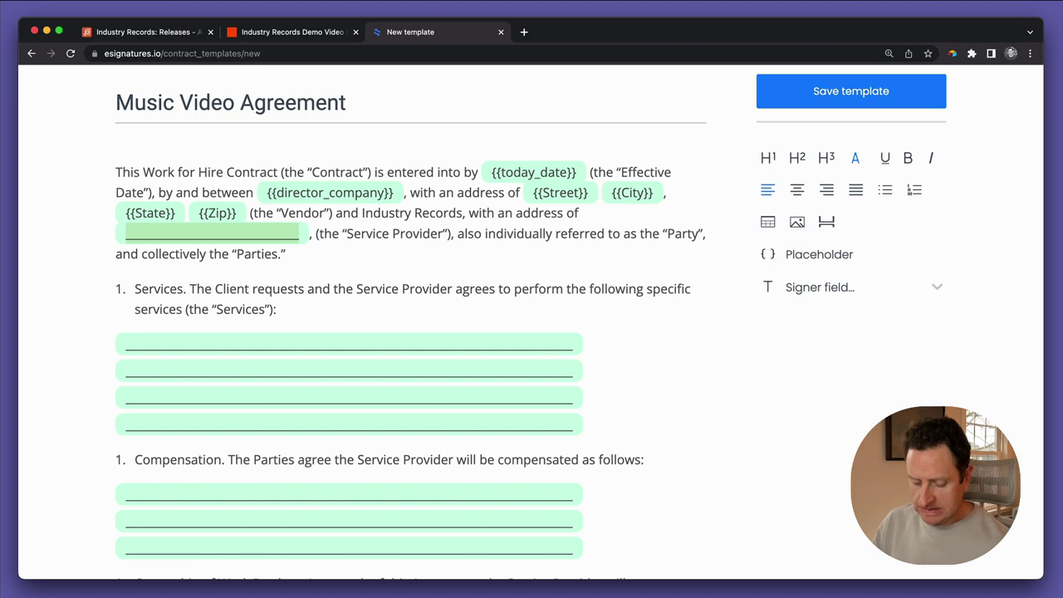
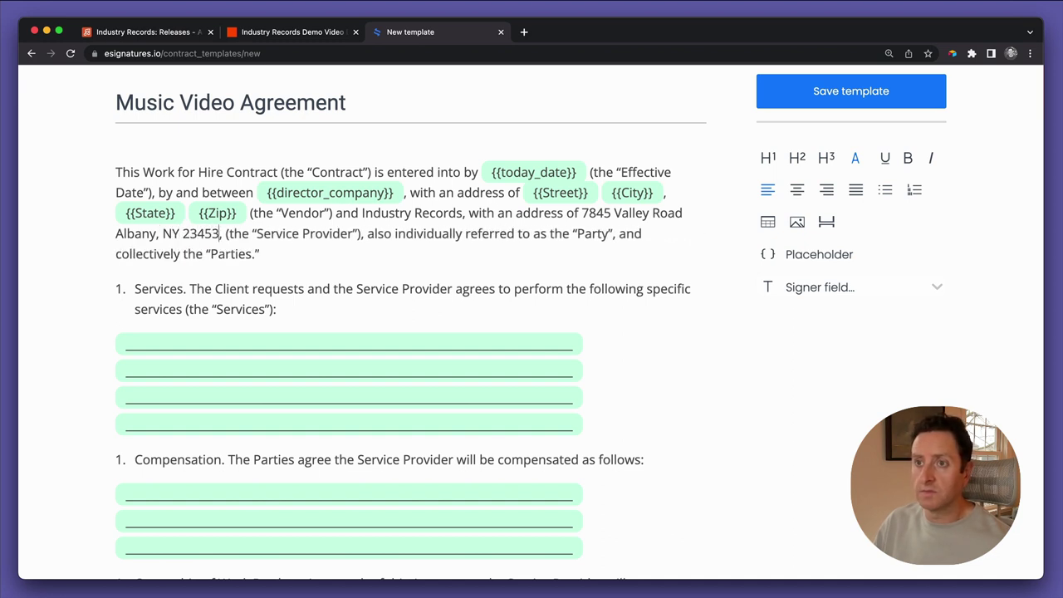
# Change Industry Records' label from 'Service Provider' to 'Client'
pyautogui.press('Right')
pyautogui.press('Right')
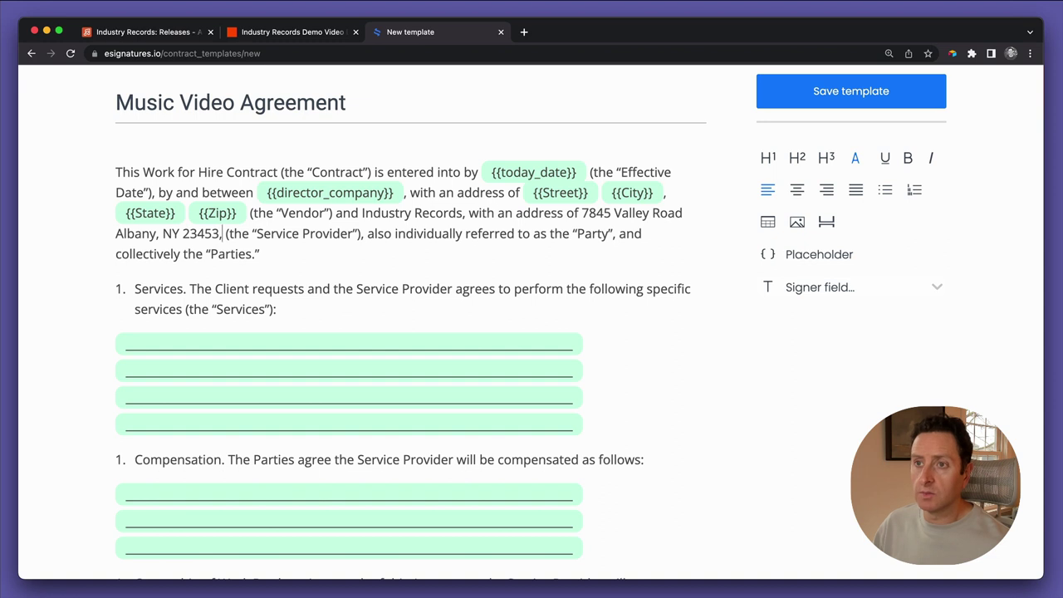
pyautogui.press('Right')
pyautogui.hotkey('shift', 'Right')
pyautogui.hotkey('shift', 'Right')
pyautogui.hotkey('shift', 'Right')
pyautogui.hotkey('shift', 'Right')
pyautogui.hotkey('shift', 'Right')
pyautogui.hotkey('shift', 'Right')
pyautogui.hotkey('shift', 'Right')
pyautogui.hotkey('shift', 'Right')
pyautogui.hotkey('shift', 'Right')
pyautogui.hotkey('shift', 'Right')
pyautogui.hotkey('shift', 'Right')
pyautogui.hotkey('shift', 'Right')
pyautogui.hotkey('shift', 'Right')
pyautogui.hotkey('shift', 'Right')
pyautogui.hotkey('shift', 'Right')
pyautogui.hotkey('shift', 'Right')
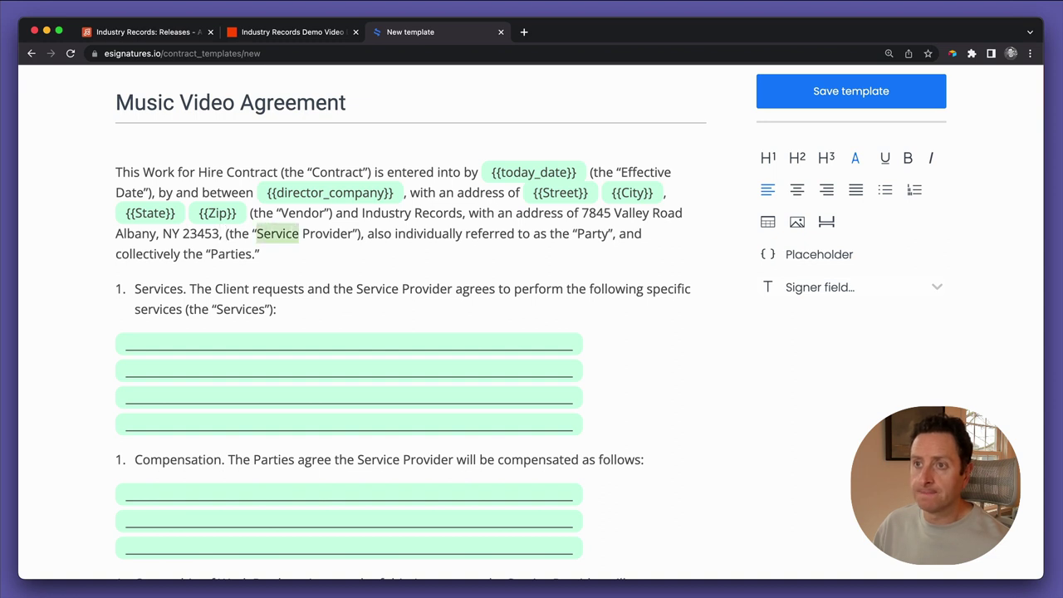
pyautogui.write('Client')
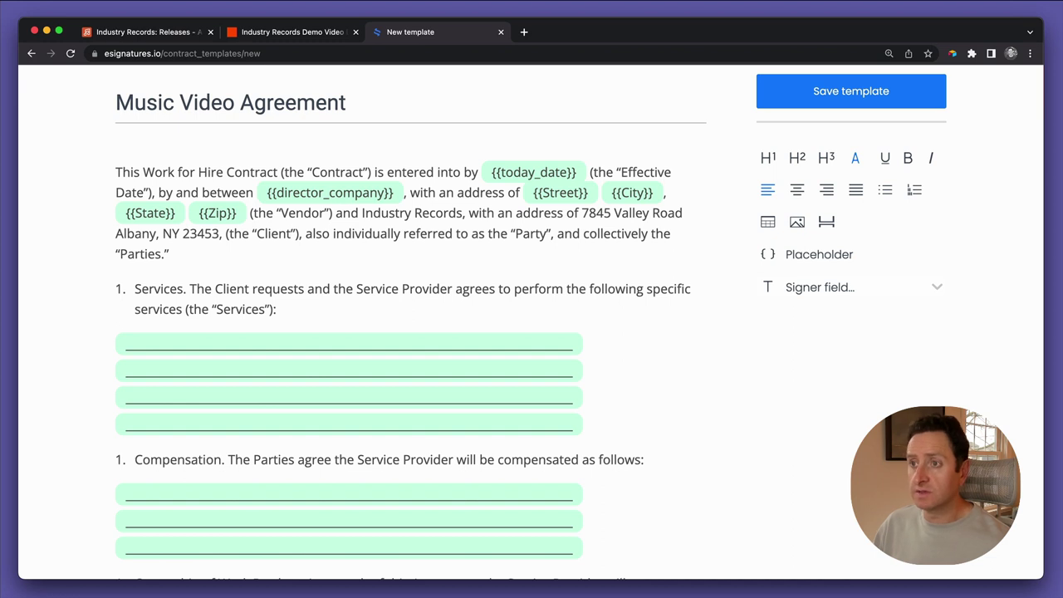
pyautogui.press('Right')
pyautogui.press('Right')
pyautogui.press('Right')
pyautogui.press('Right')
pyautogui.press('Right')
pyautogui.press('Right')
pyautogui.press('Right')
pyautogui.press('Right')
pyautogui.press('Right')
pyautogui.press('Right')
pyautogui.press('Right')
pyautogui.press('Right')
pyautogui.press('Right')
pyautogui.press('Right')
pyautogui.press('Right')
pyautogui.press('Right')
pyautogui.press('Right')
pyautogui.press('Right')
pyautogui.press('Right')
pyautogui.press('Right')
pyautogui.press('Right')
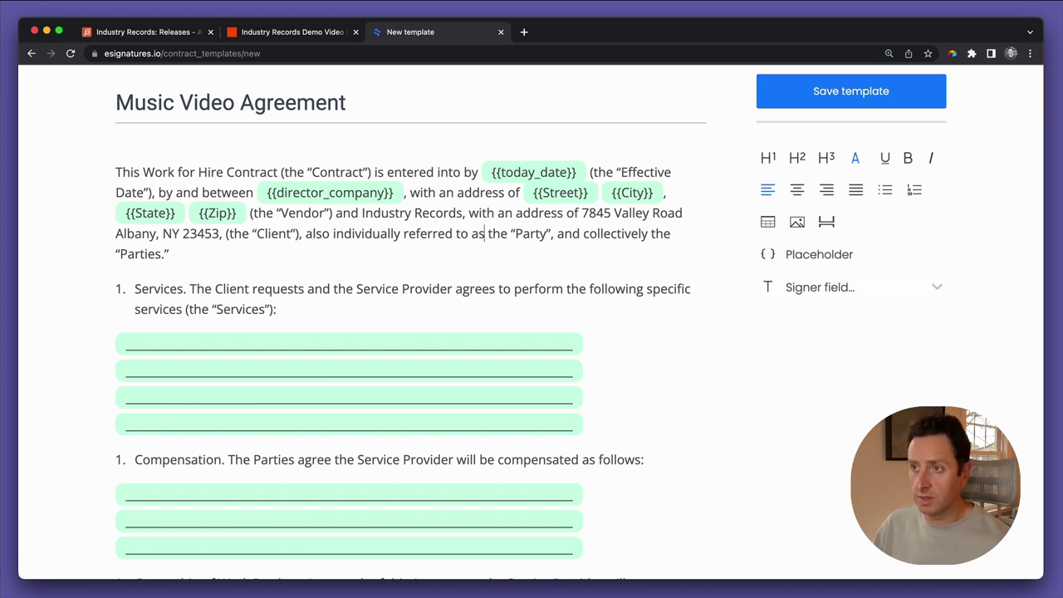
pyautogui.press('Right')
pyautogui.press('Right')
pyautogui.press('Right')
pyautogui.press('Right')
pyautogui.press('Right')
pyautogui.press('Right')
pyautogui.press('Right')
pyautogui.press('Right')
pyautogui.press('Right')
pyautogui.press('Right')
pyautogui.press('Right')
pyautogui.press('Right')
pyautogui.press('Right')
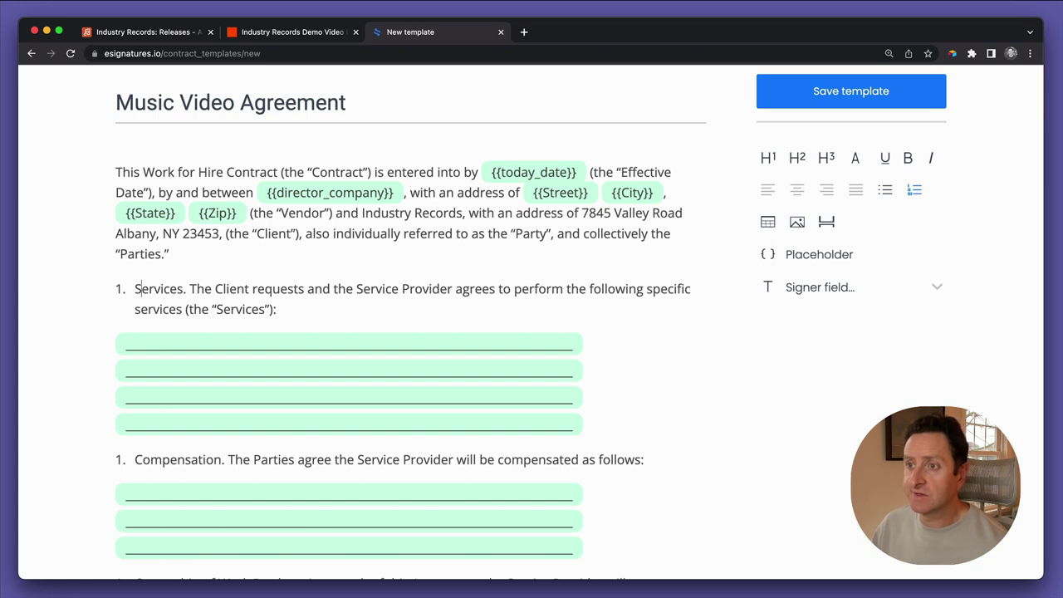
# Write 'Music video direction for' on the first Services line
pyautogui.press('Right')
pyautogui.press('Right')
pyautogui.press('Right')
pyautogui.press('Right')
pyautogui.press('Right')
pyautogui.press('Right')
pyautogui.press('Right')
pyautogui.press('Right')
pyautogui.press('Right')
pyautogui.press('Right')
pyautogui.press('Right')
pyautogui.press('Right')
pyautogui.press('Right')
pyautogui.press('Right')
pyautogui.press('Right')
pyautogui.press('Right')
pyautogui.press('Right')
pyautogui.press('Right')
pyautogui.press('Right')
pyautogui.press('Right')
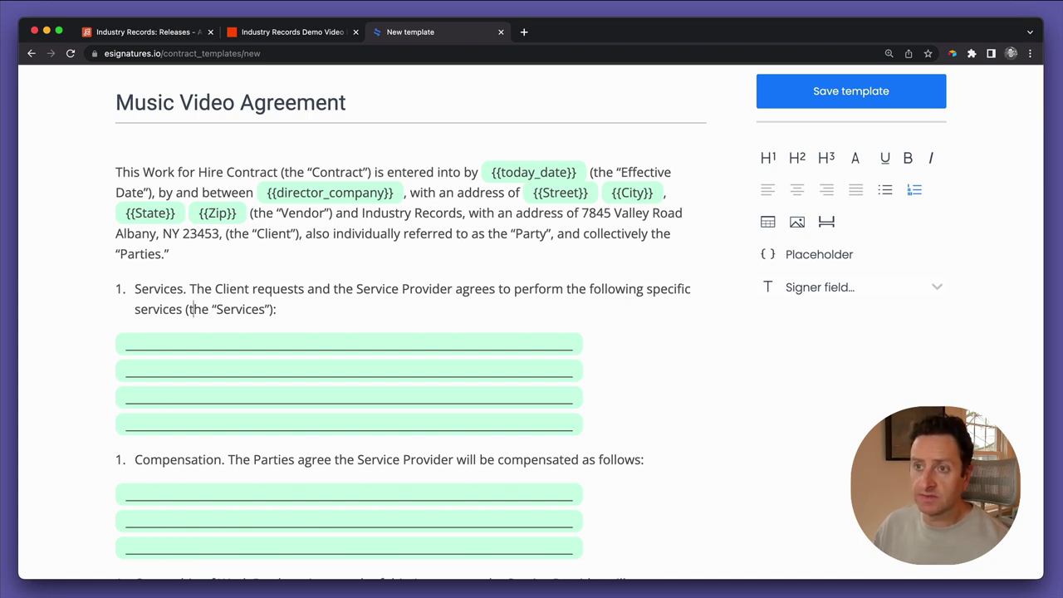
pyautogui.press('Right')
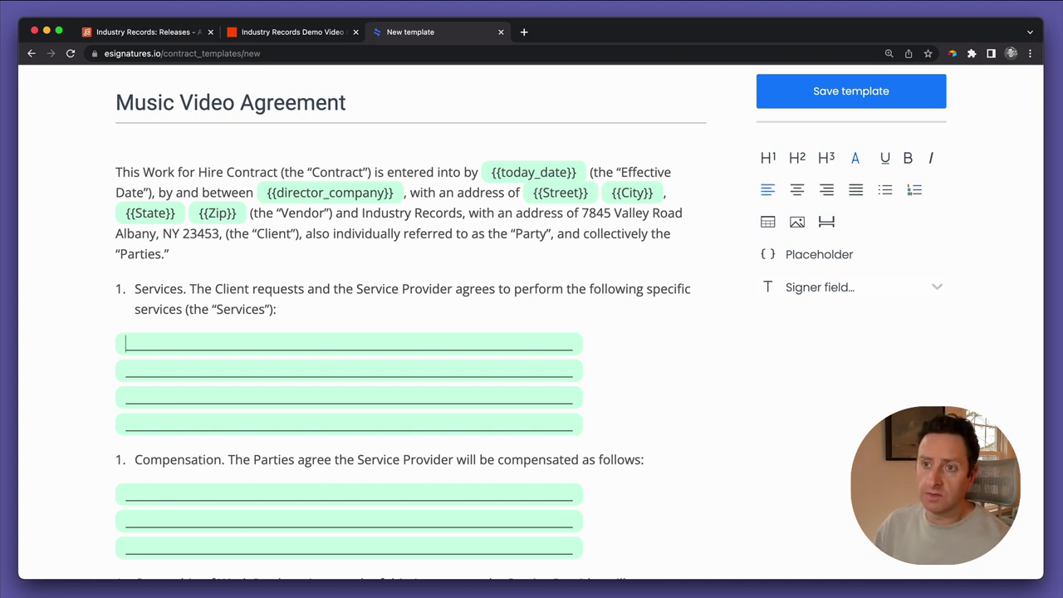
pyautogui.write('Music ')
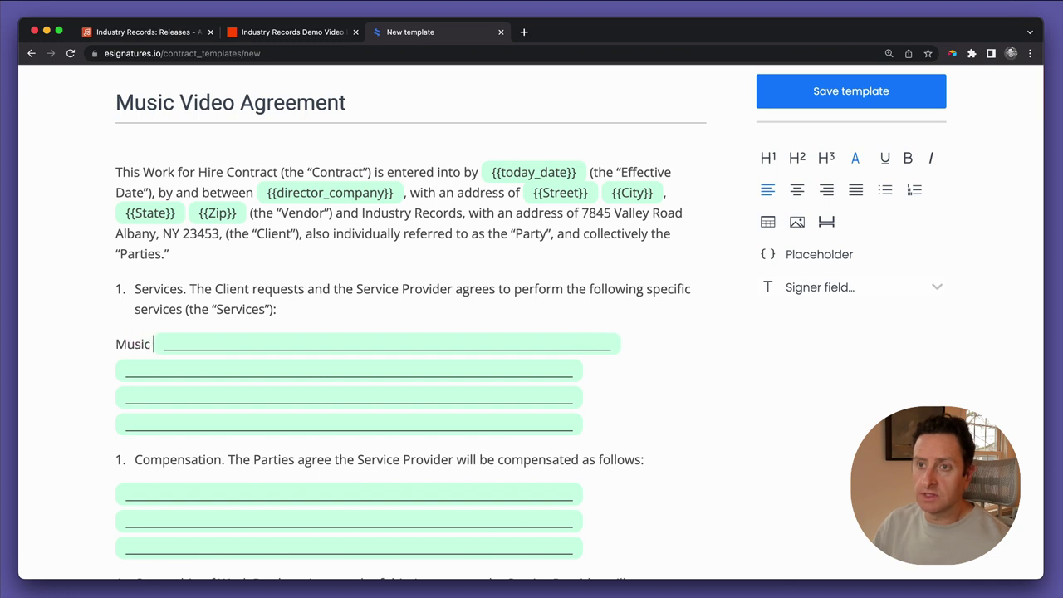
pyautogui.write('video direc')
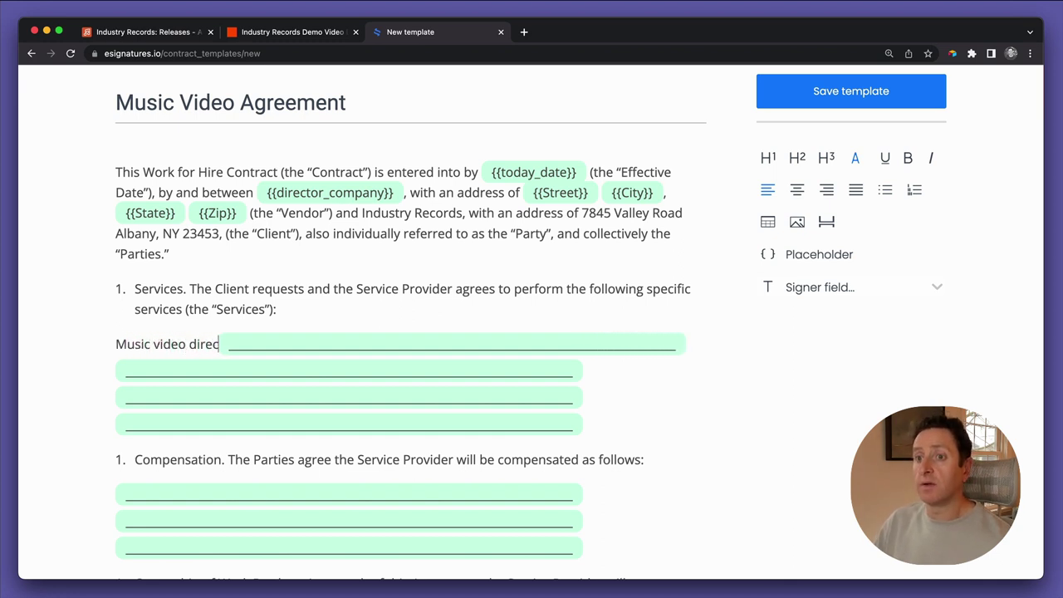
pyautogui.write('tion and ')
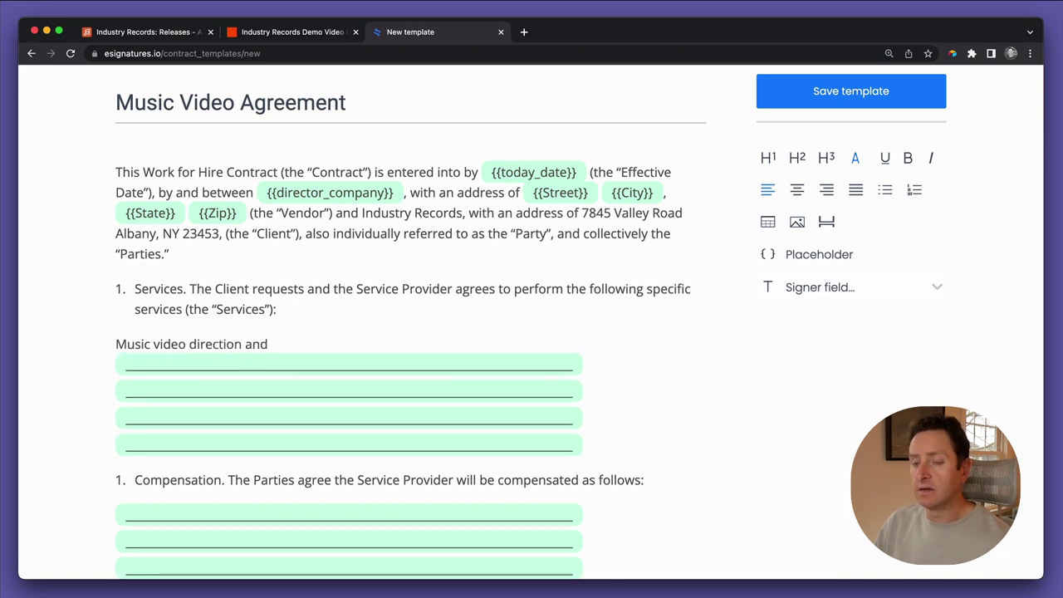
pyautogui.write('a')
pyautogui.press('BackSpace')
pyautogui.press('BackSpace')
pyautogui.press('BackSpace')
pyautogui.press('BackSpace')
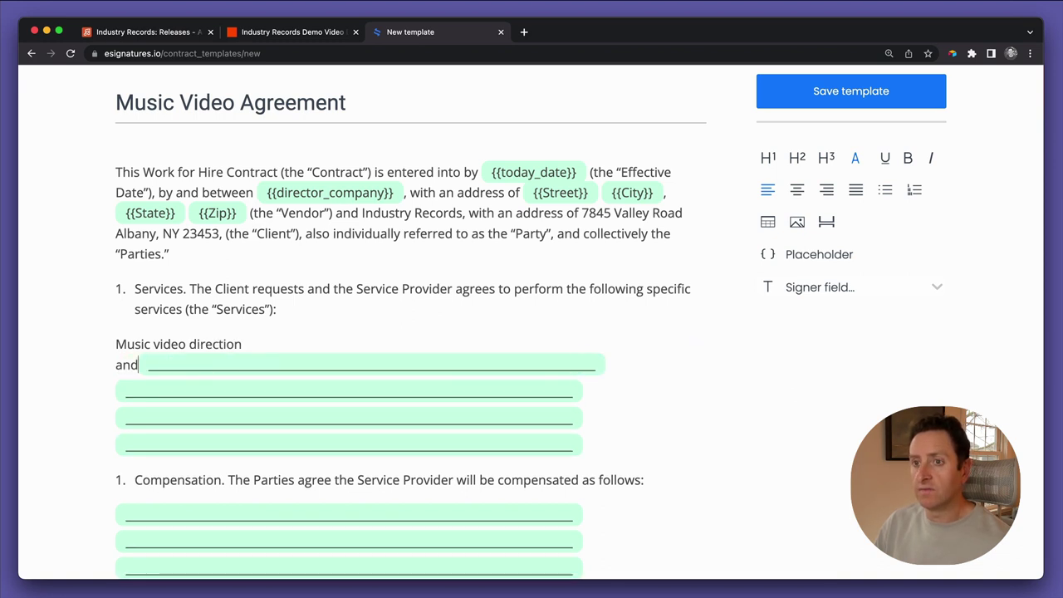
pyautogui.press('BackSpace')
pyautogui.press('BackSpace')
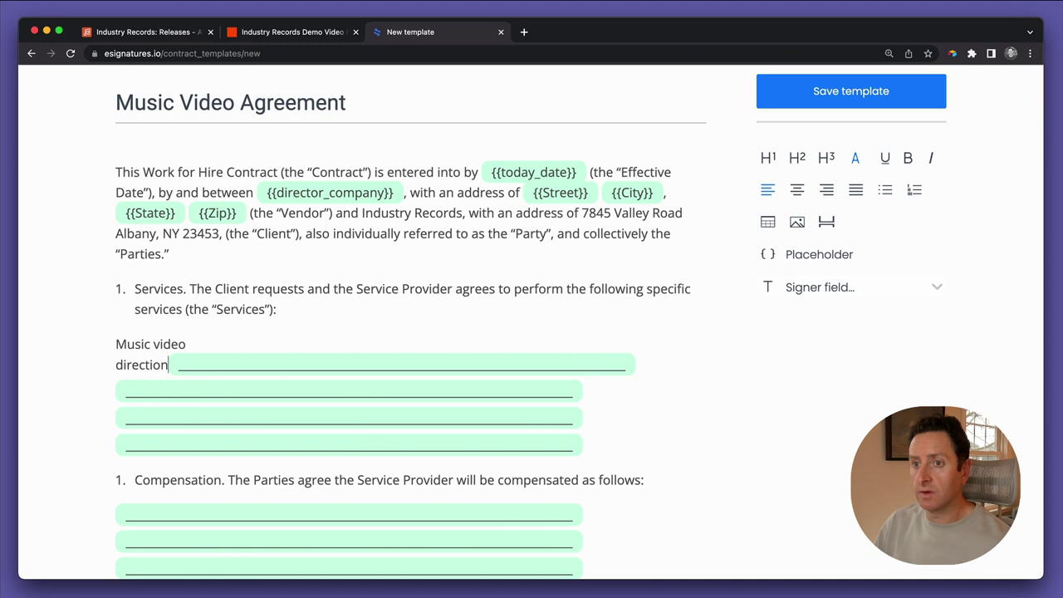
pyautogui.write('for')
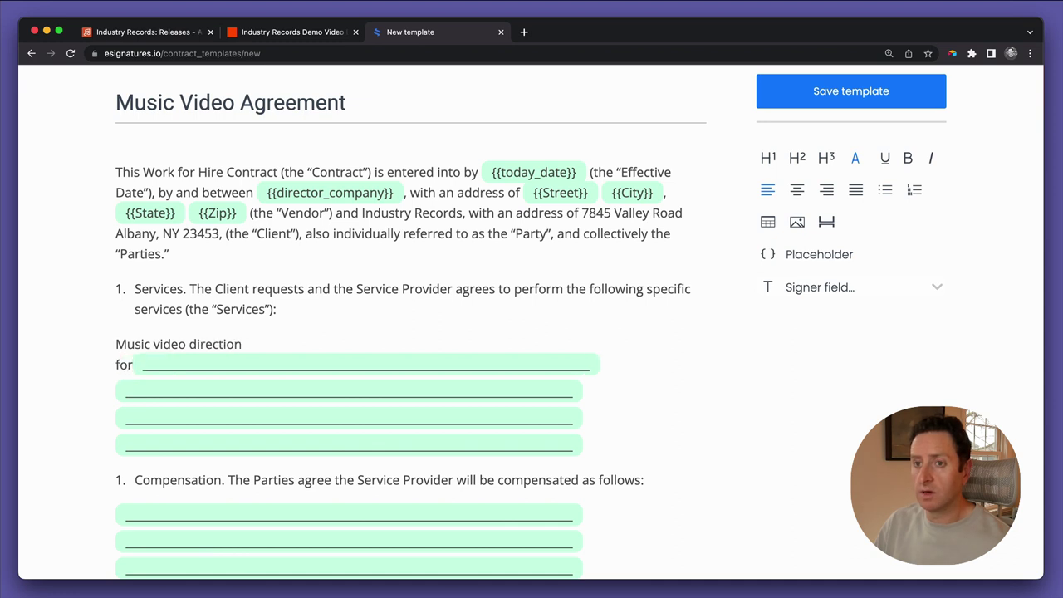
# Add the quoted "{{release_title}}" placeholder and delete the leftover blank Services lines
pyautogui.press('Return')
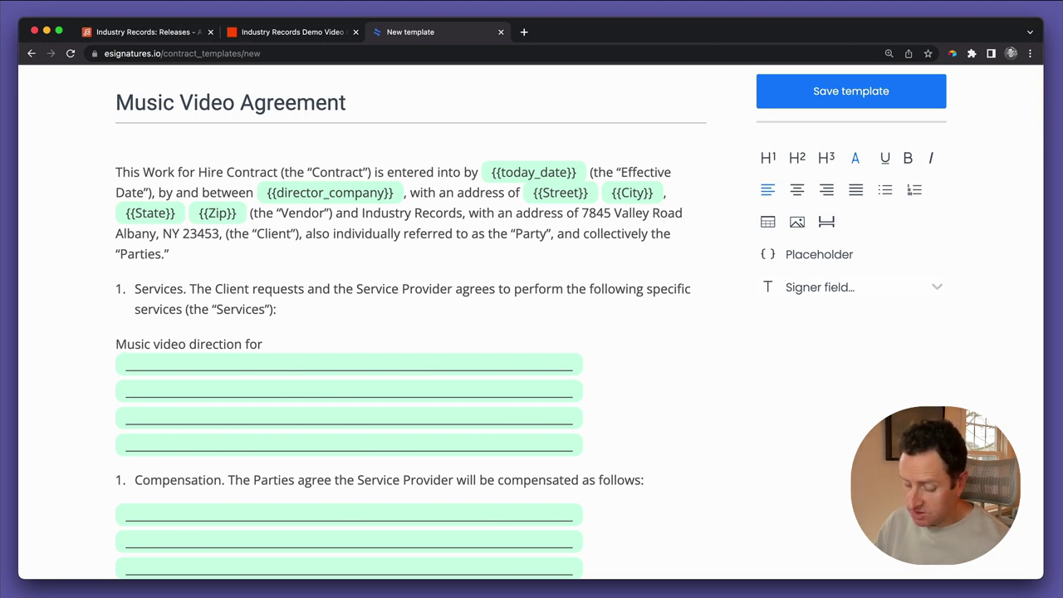
pyautogui.write('{{')
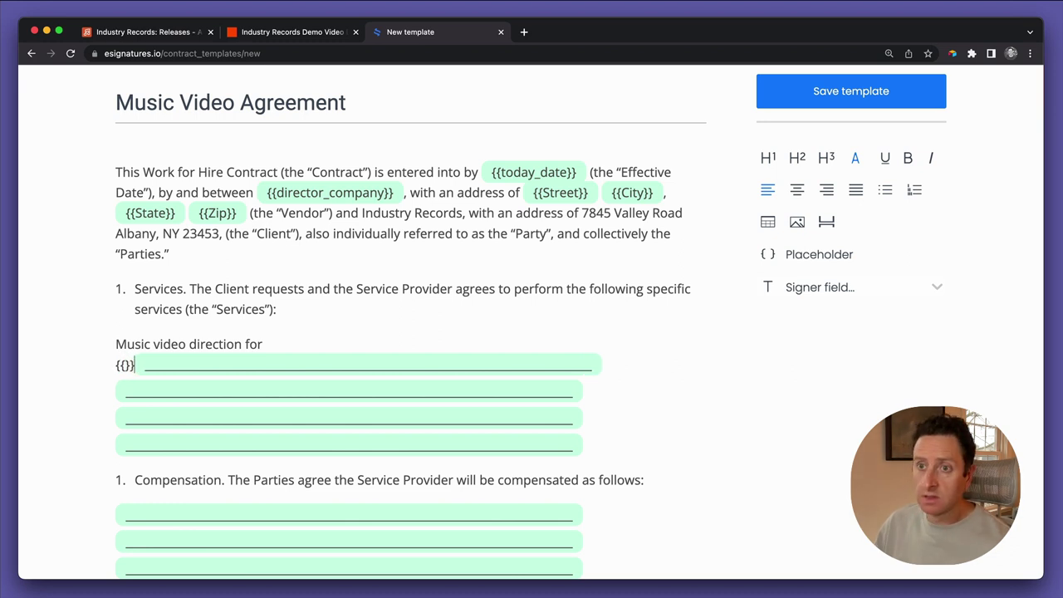
pyautogui.write('release')
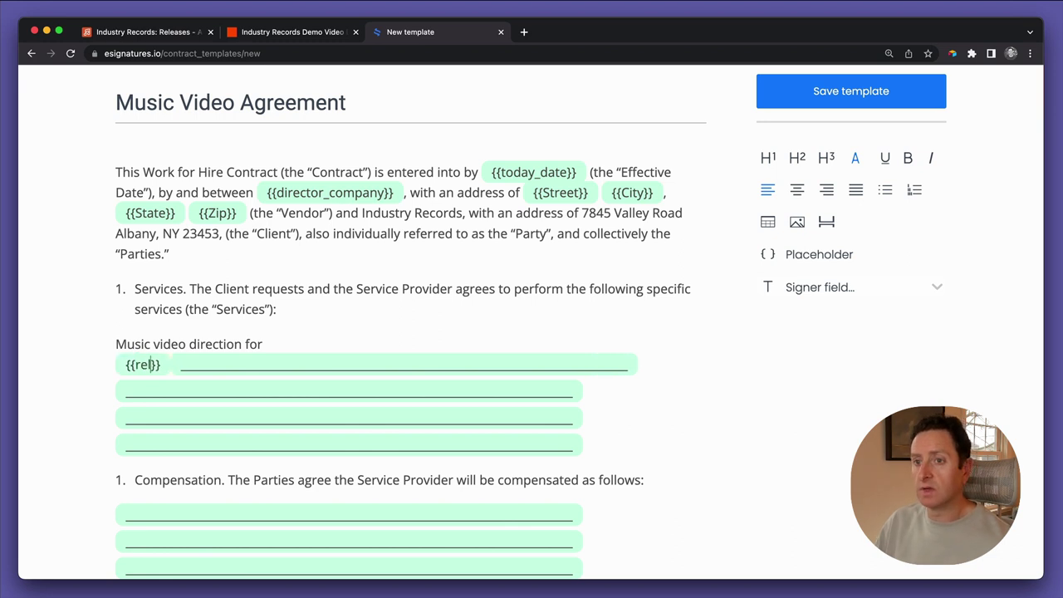
pyautogui.write('_title}} ')
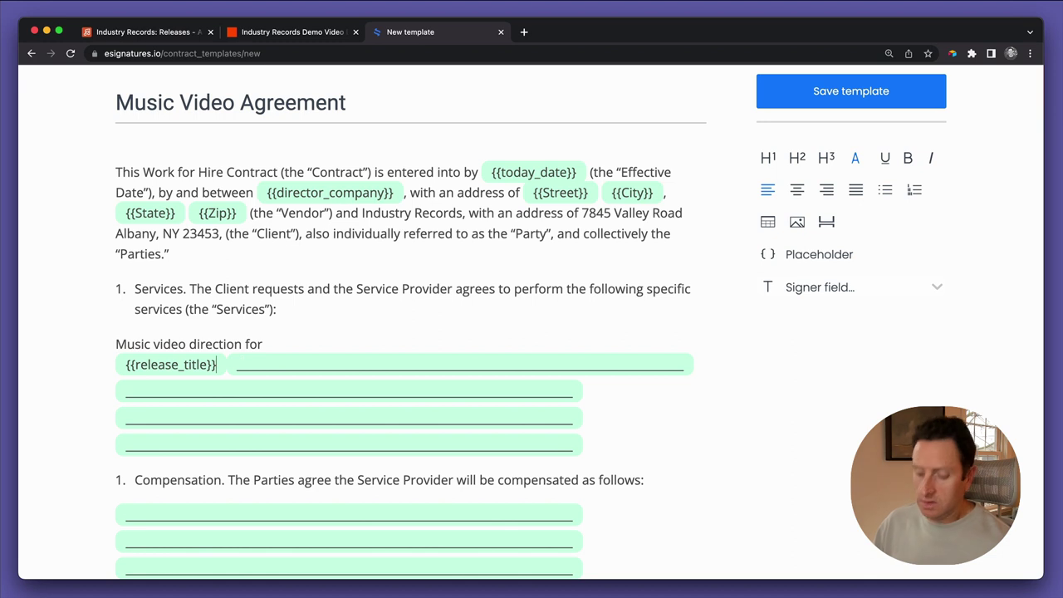
pyautogui.write('"')
pyautogui.click(124, 364)
pyautogui.write('"')
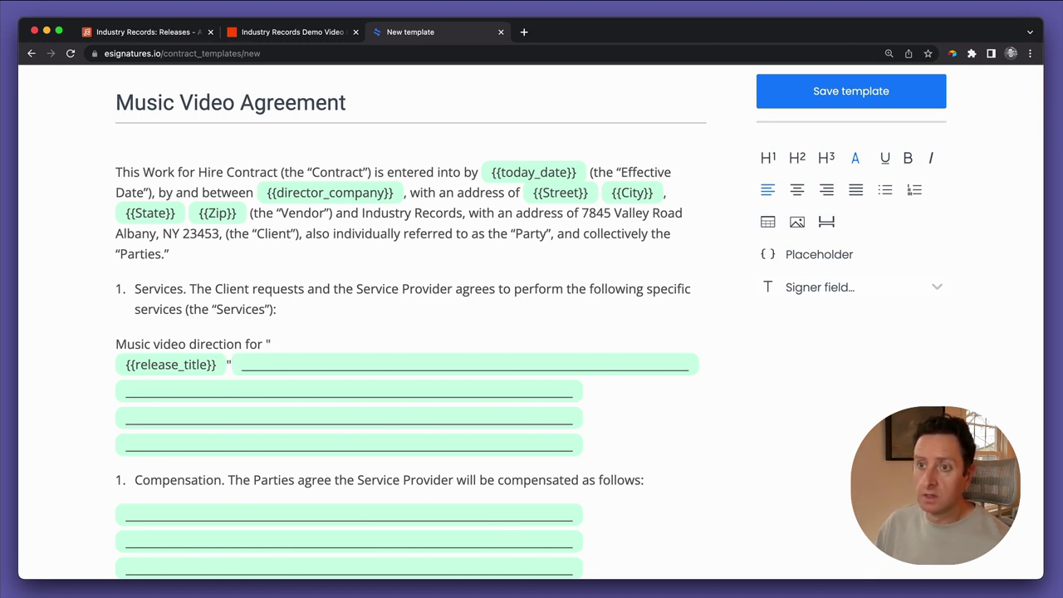
pyautogui.hotkey('shift', 'Down')
pyautogui.hotkey('shift', 'Down')
pyautogui.hotkey('shift', 'Down')
pyautogui.hotkey('shift', 'Down')
pyautogui.press('BackSpace')
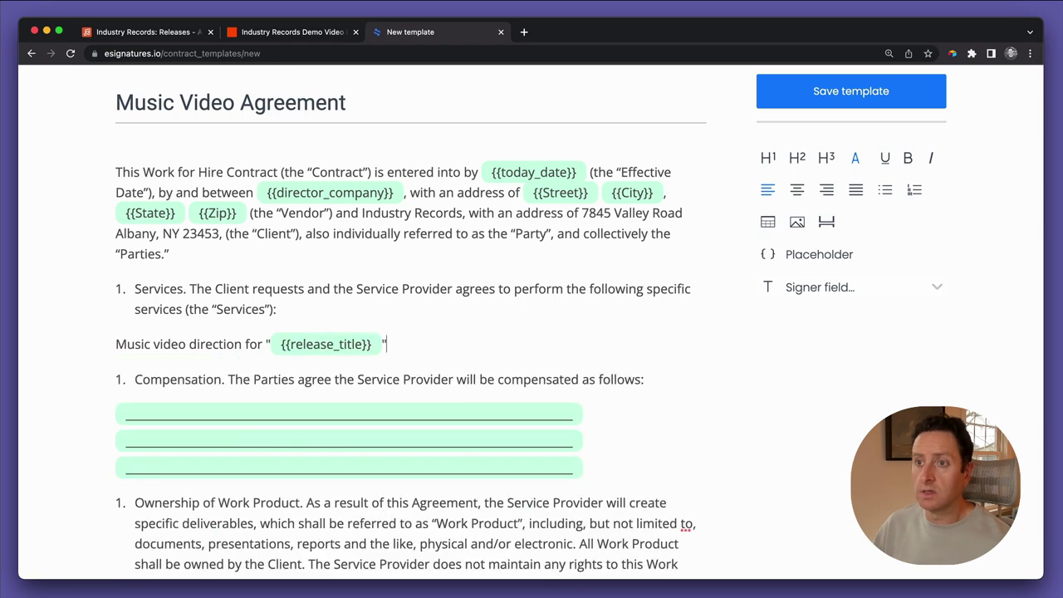
# Replace the Compensation clause's blank lines with a {{fee}} placeholder
pyautogui.scroll(-3, 333, 465)
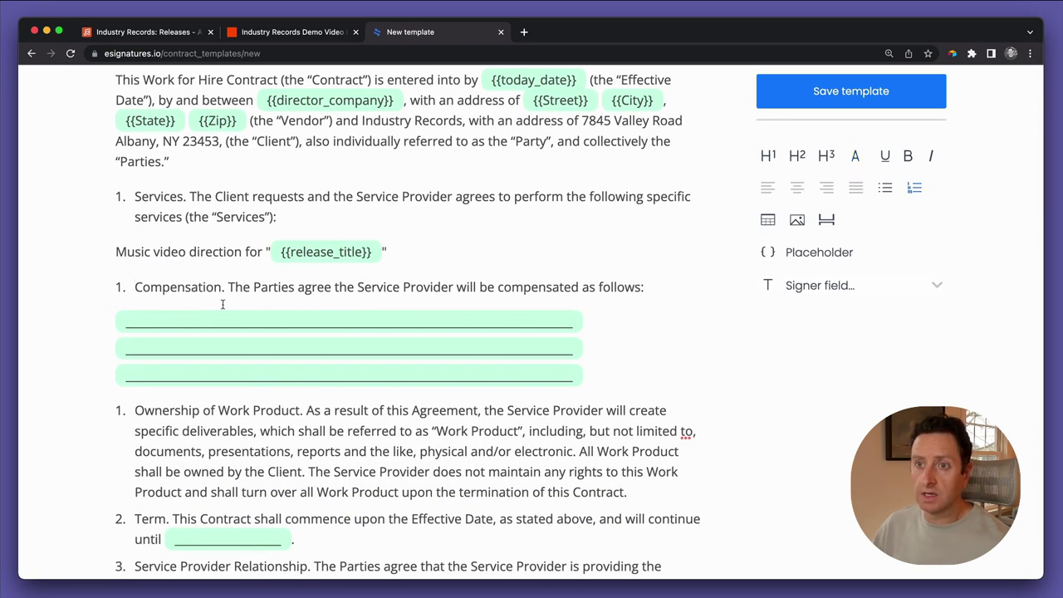
pyautogui.press('Right')
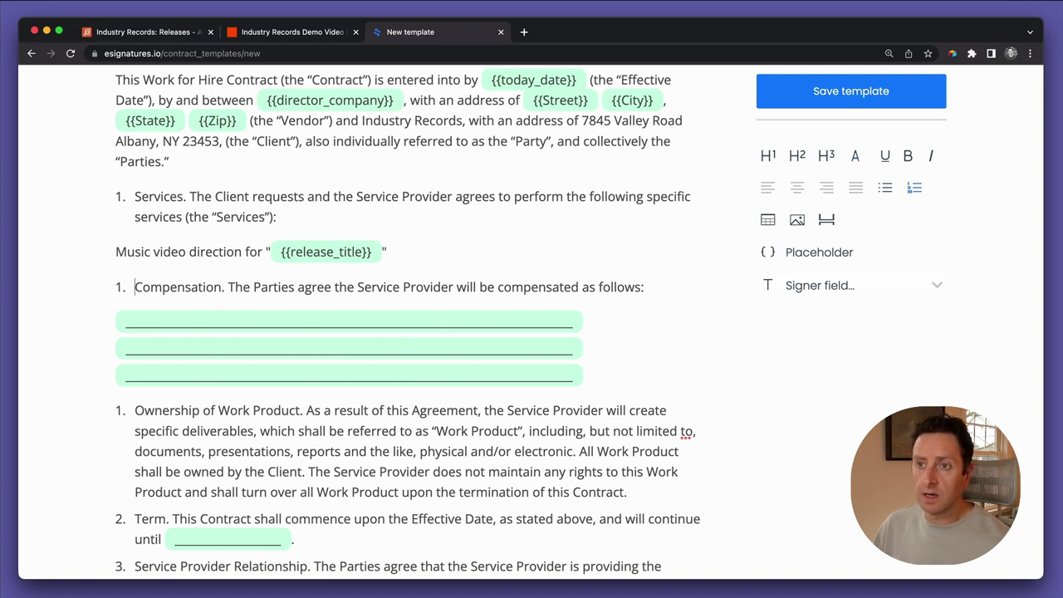
pyautogui.click(137, 321)
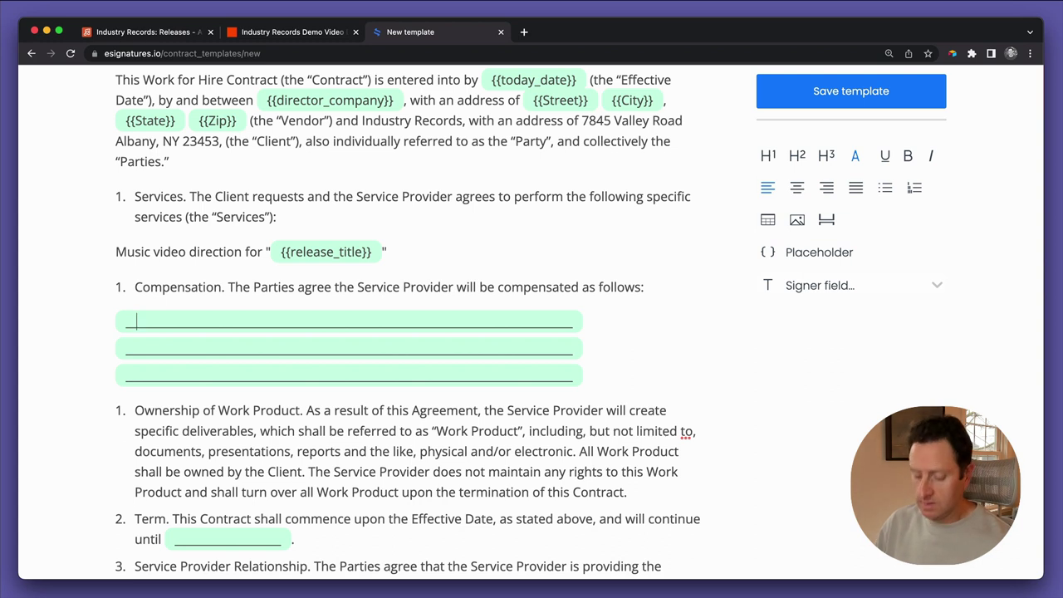
pyautogui.write('{{fe')
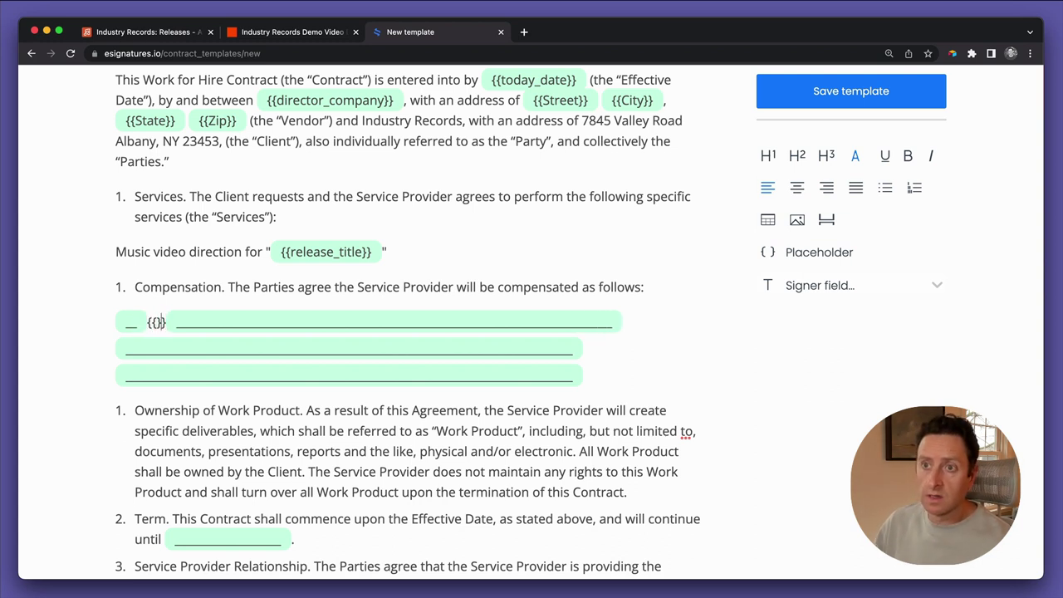
pyautogui.write('e')
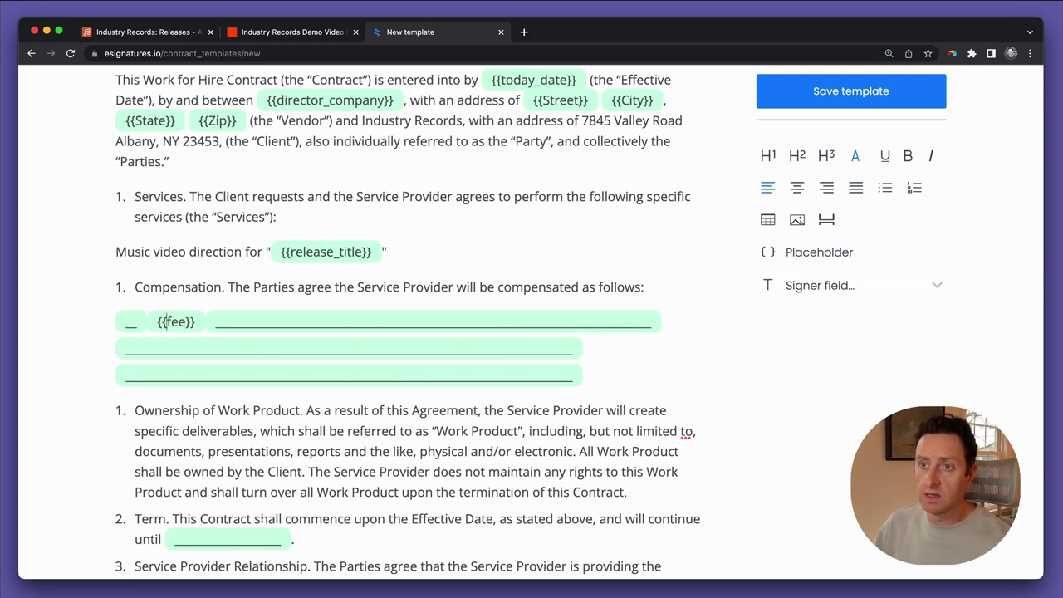
pyautogui.press('BackSpace')
pyautogui.press('BackSpace')
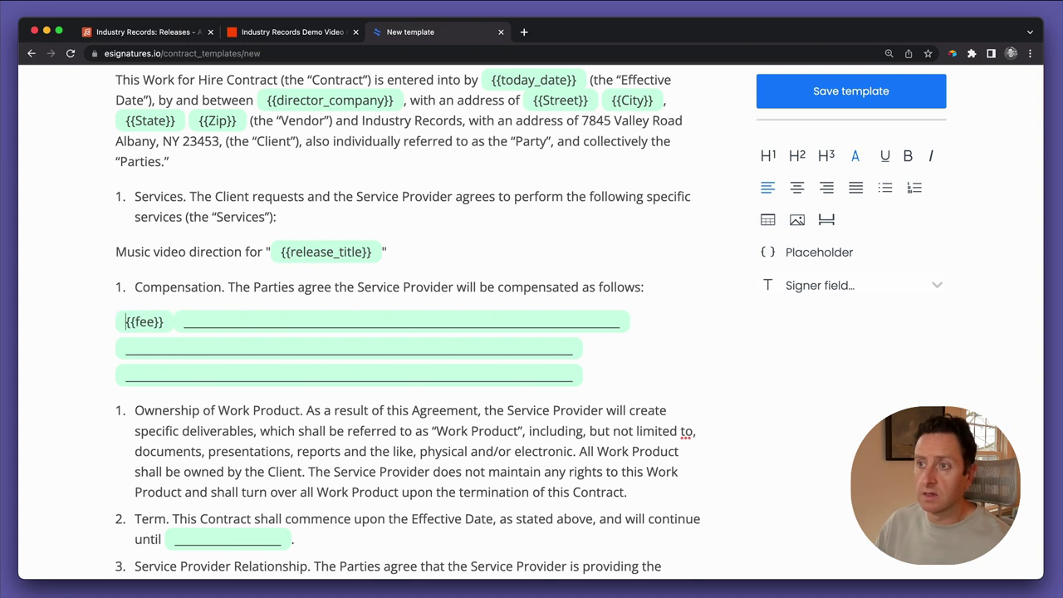
pyautogui.press('Right')
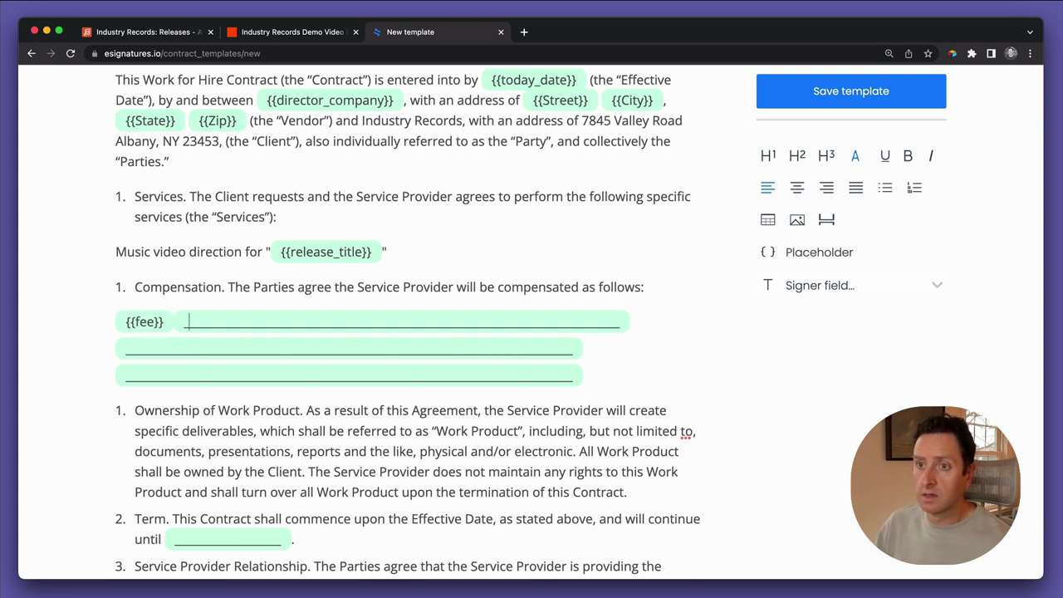
pyautogui.hotkey('shift', 'Down')
pyautogui.hotkey('shift', 'Down')
pyautogui.hotkey('shift', 'End')
pyautogui.press('BackSpace')
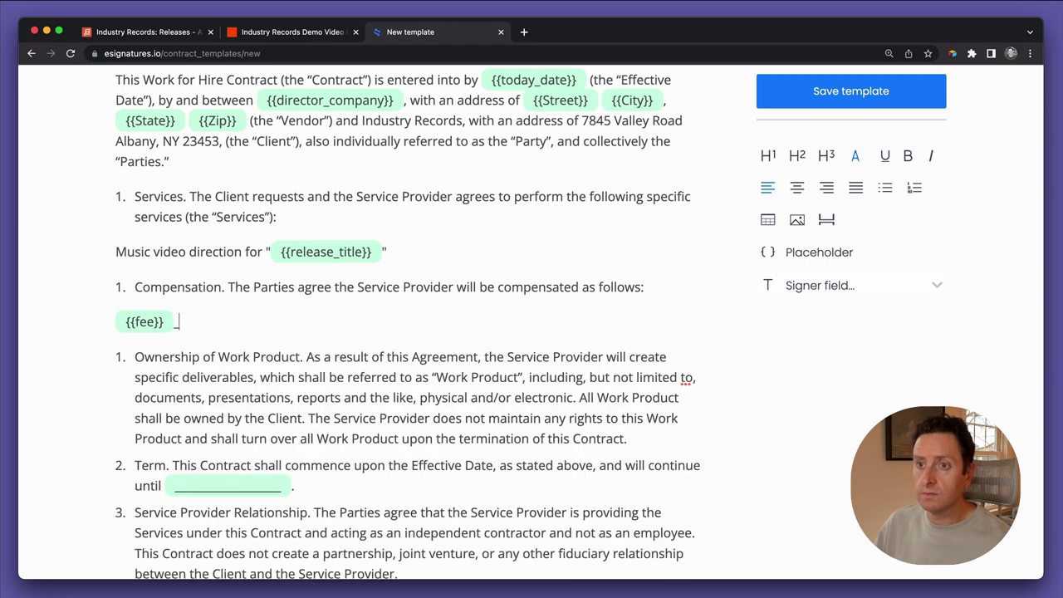
# Copy the Compensation clause with its {{fee}} line and paste it on a new line below
pyautogui.click(160, 357)
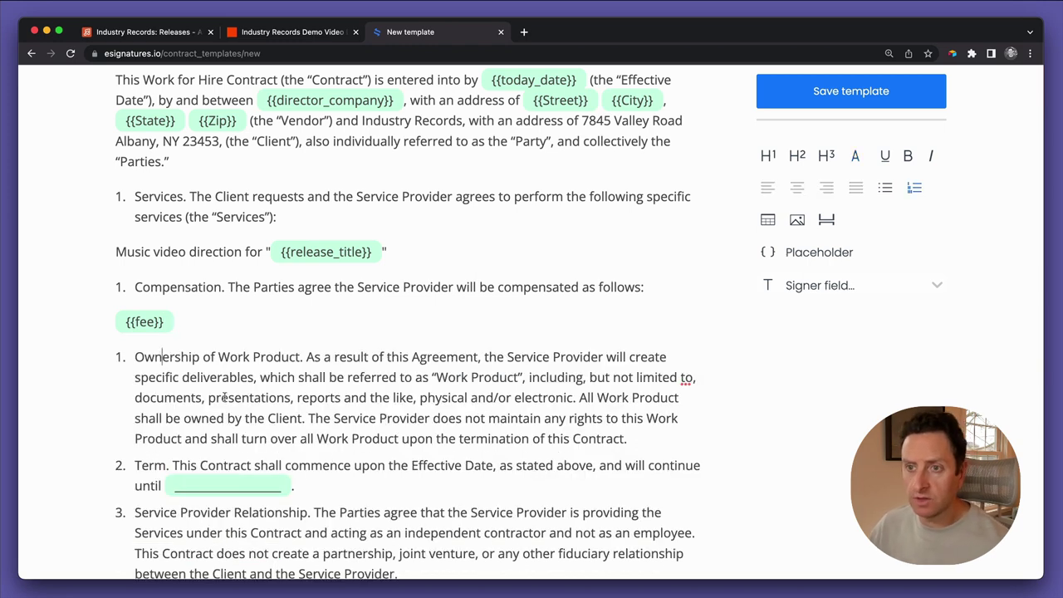
pyautogui.scroll(-3, 224, 398)
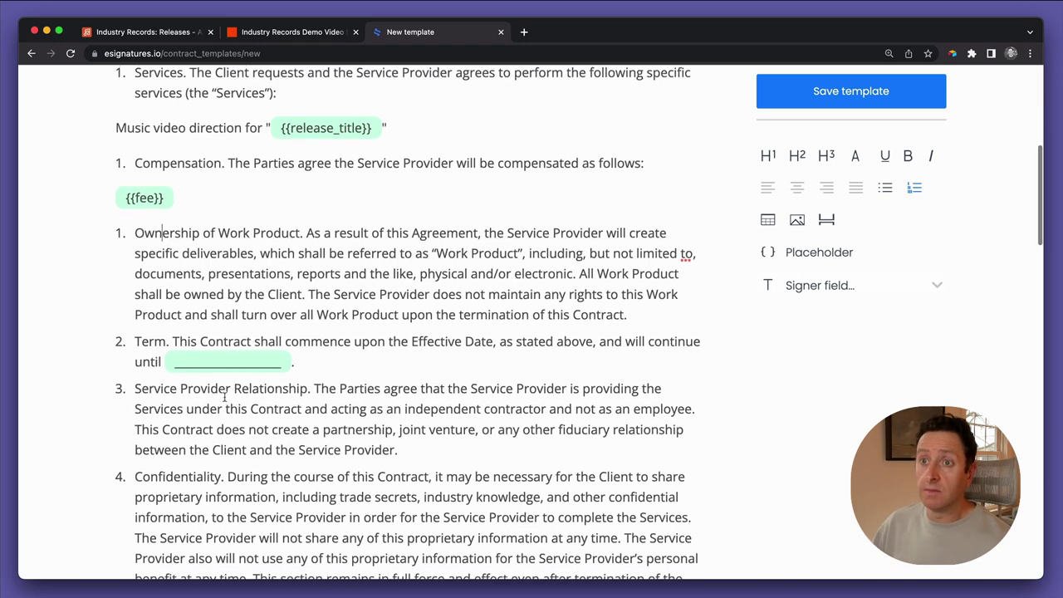
pyautogui.scroll(2, 224, 397)
pyautogui.click(202, 256)
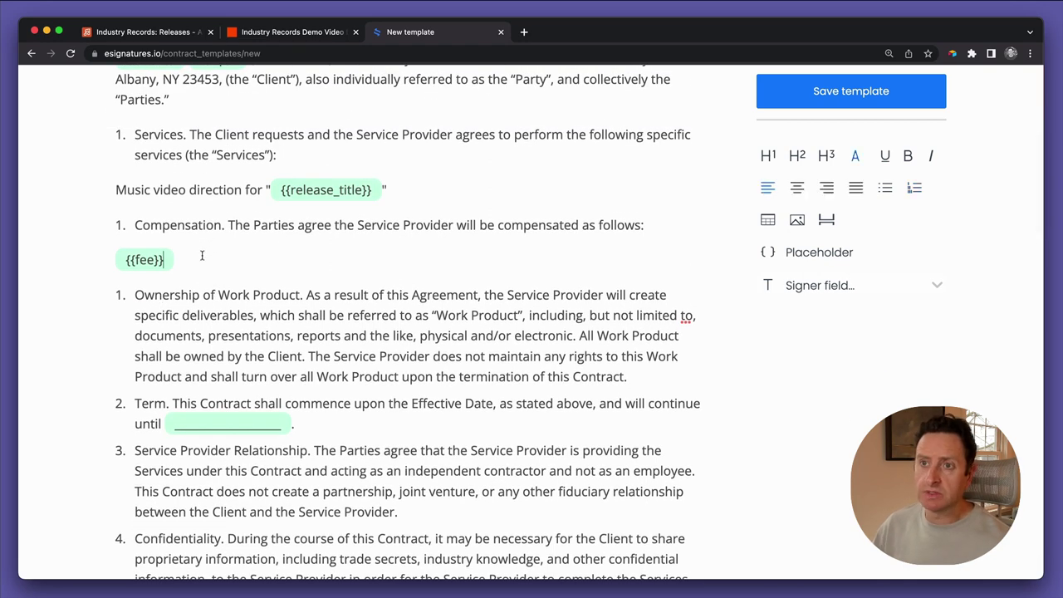
pyautogui.hotkey('shift', 'Up')
pyautogui.hotkey('ctrl', 'c')
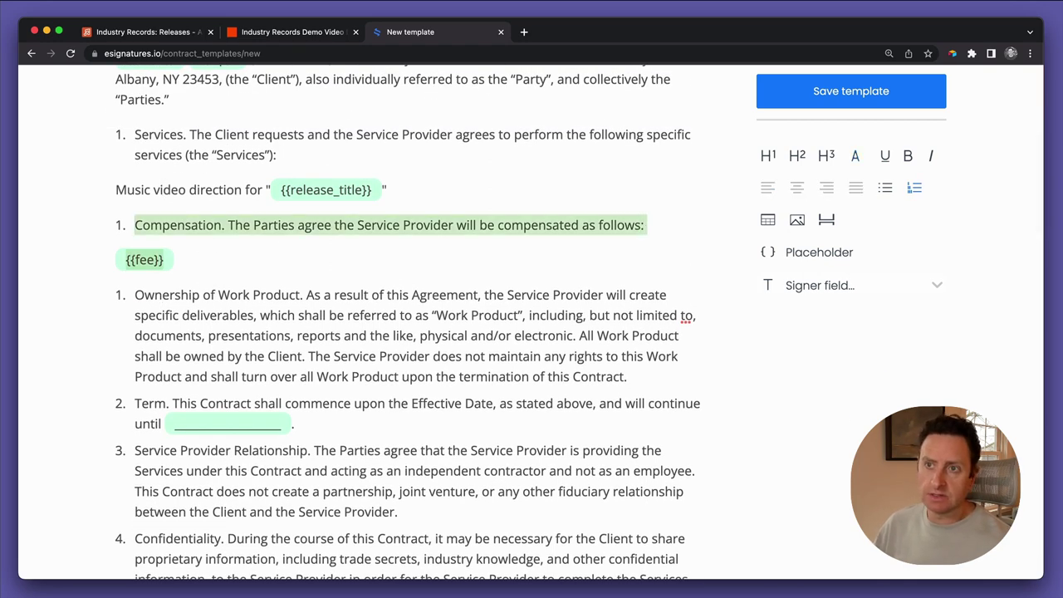
pyautogui.click(640, 294)
pyautogui.click(183, 260)
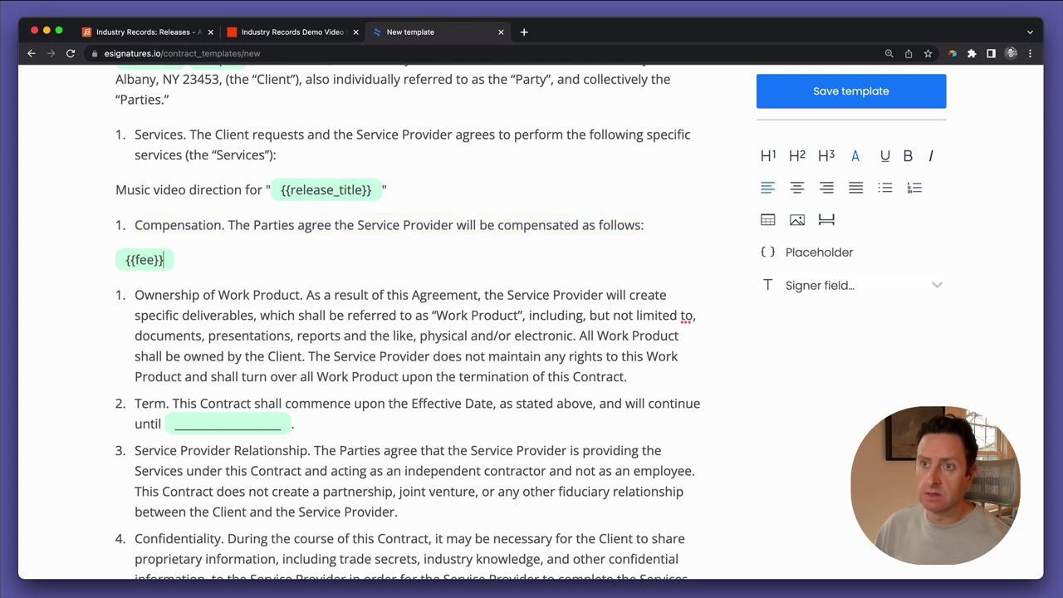
pyautogui.press('Return')
pyautogui.hotkey('ctrl', 'v')
# Retitle the copy 'Delivery date', drop its old sentence, and rename {{fee}} to {{delivery_date}}
pyautogui.click(135, 294)
pyautogui.moveTo(150, 295); pyautogui.dragTo(222, 294)
pyautogui.write('Delivery date')
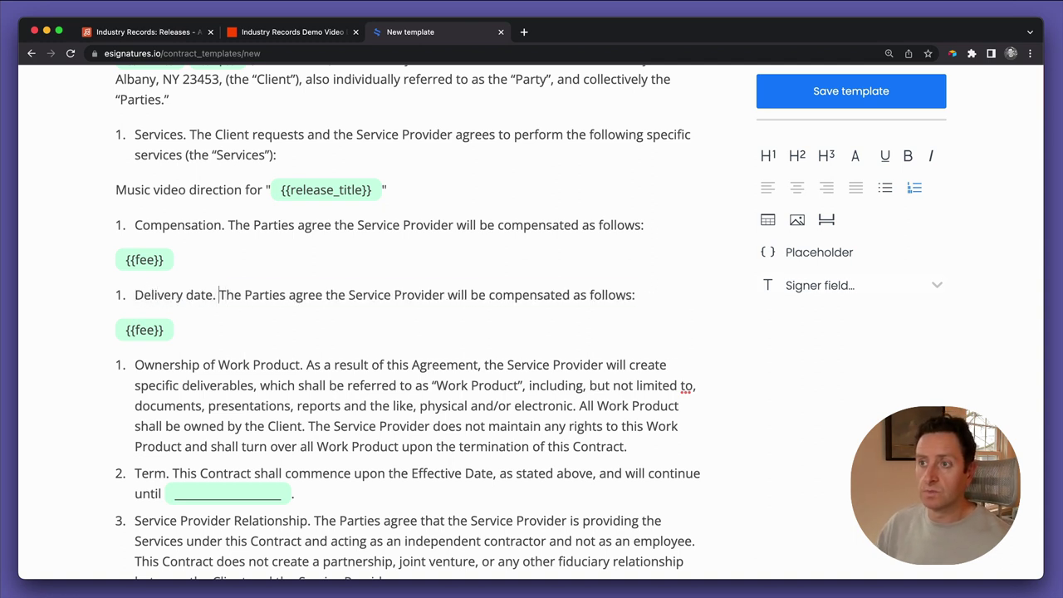
pyautogui.hotkey('shift', 'End')
pyautogui.press('BackSpace')
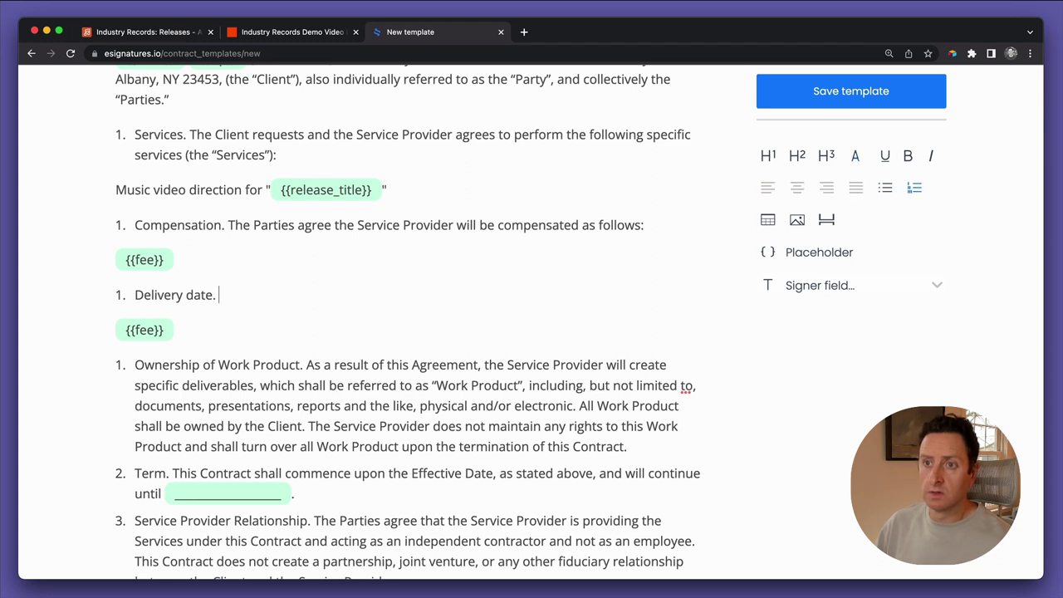
pyautogui.press('Delete')
pyautogui.doubleClick(243, 294)
pyautogui.write('delivery')
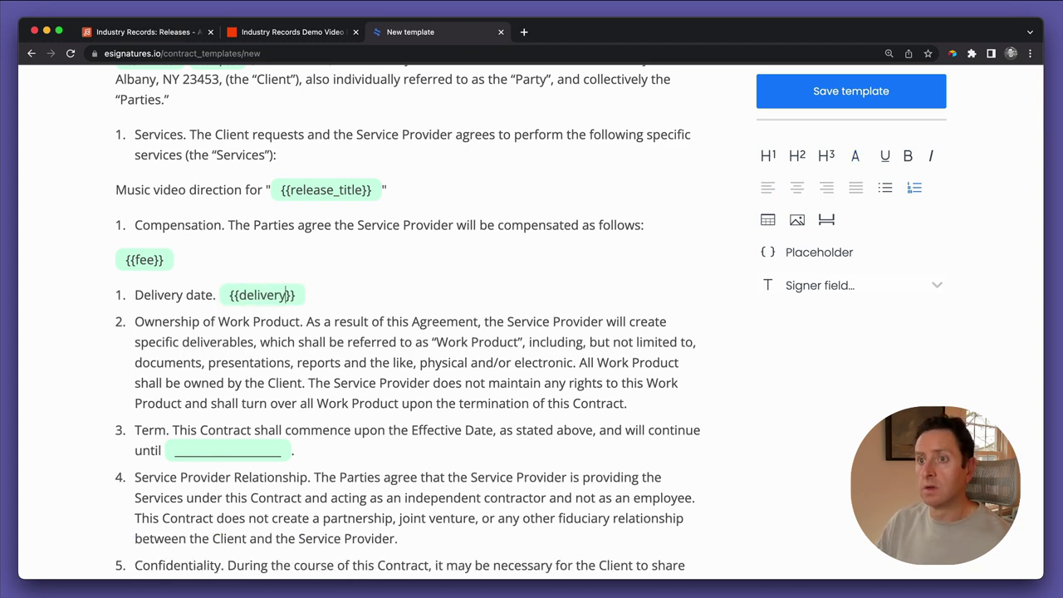
pyautogui.write('_date')
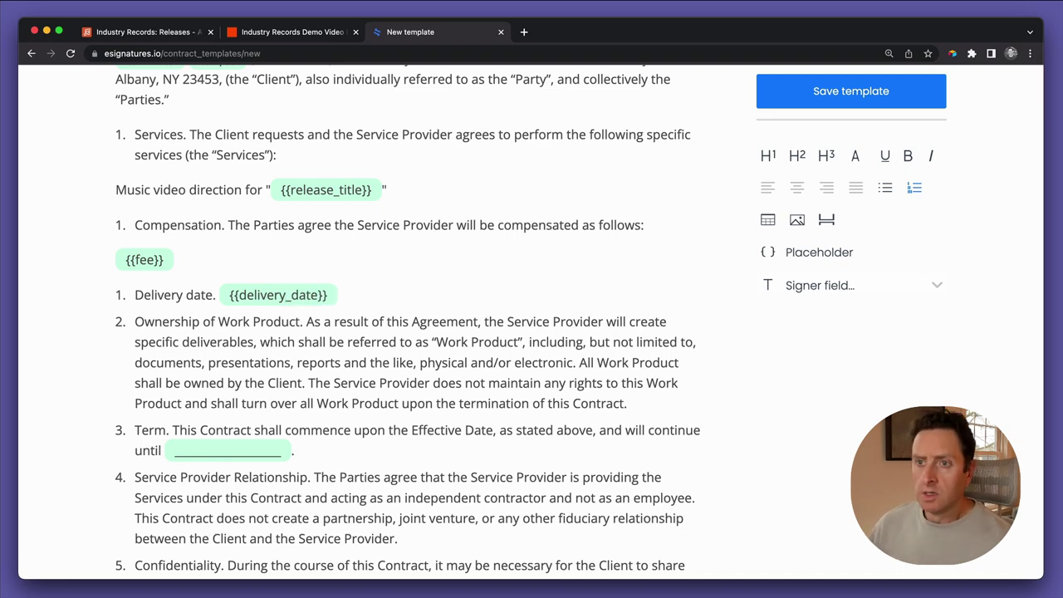
pyautogui.scroll(-5, 208, 399)
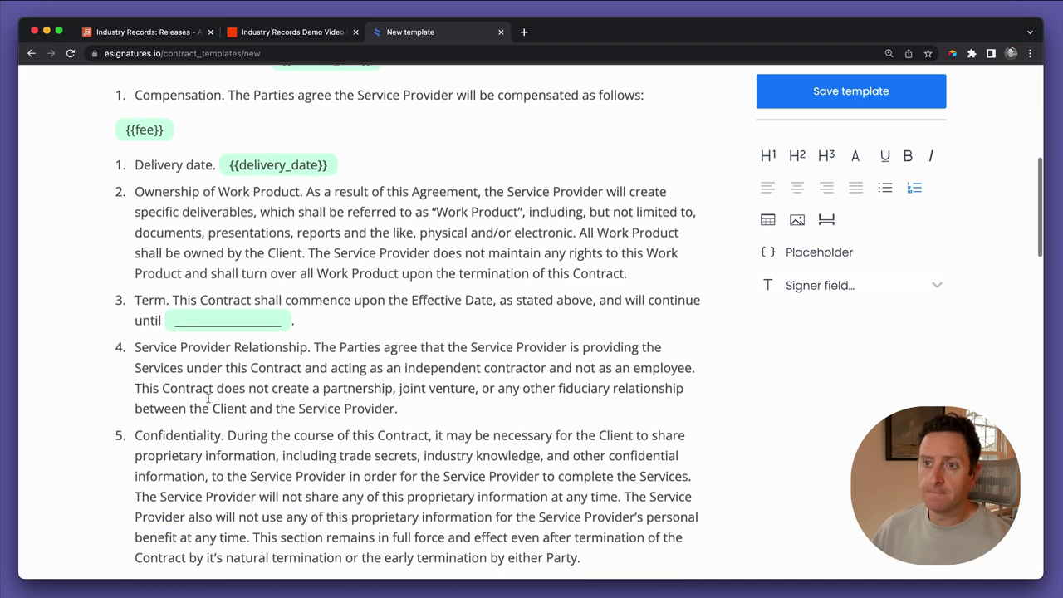
# Delete the Term clause and its list item
pyautogui.click(293, 239)
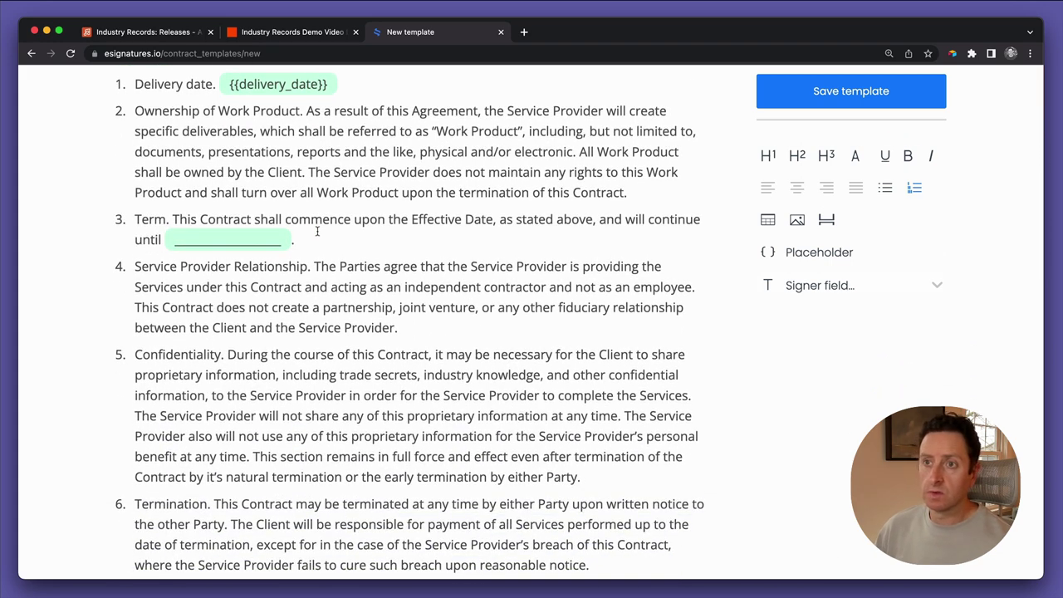
pyautogui.press('Left')
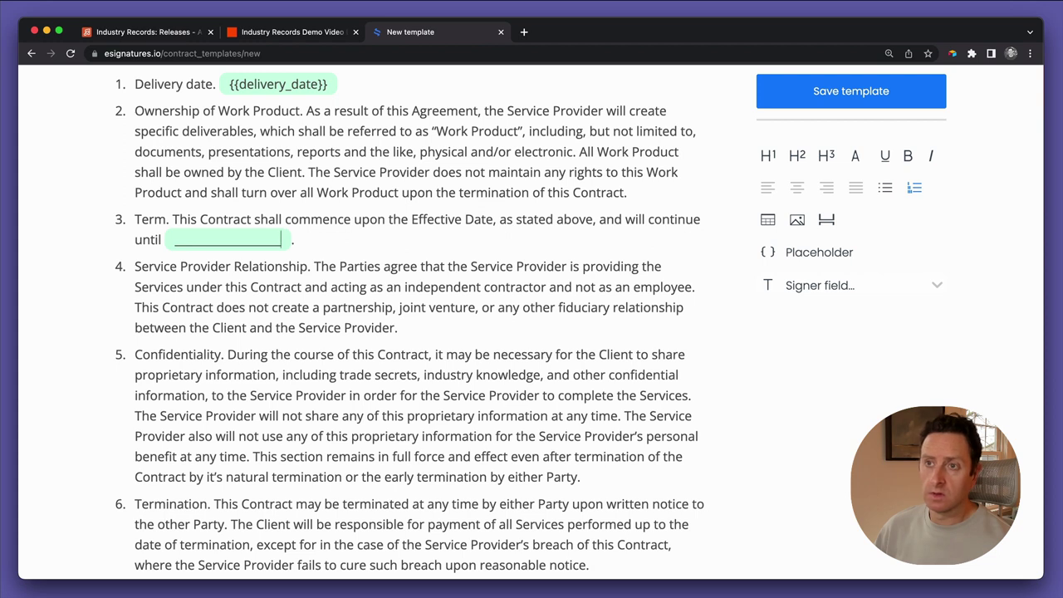
pyautogui.press('Right')
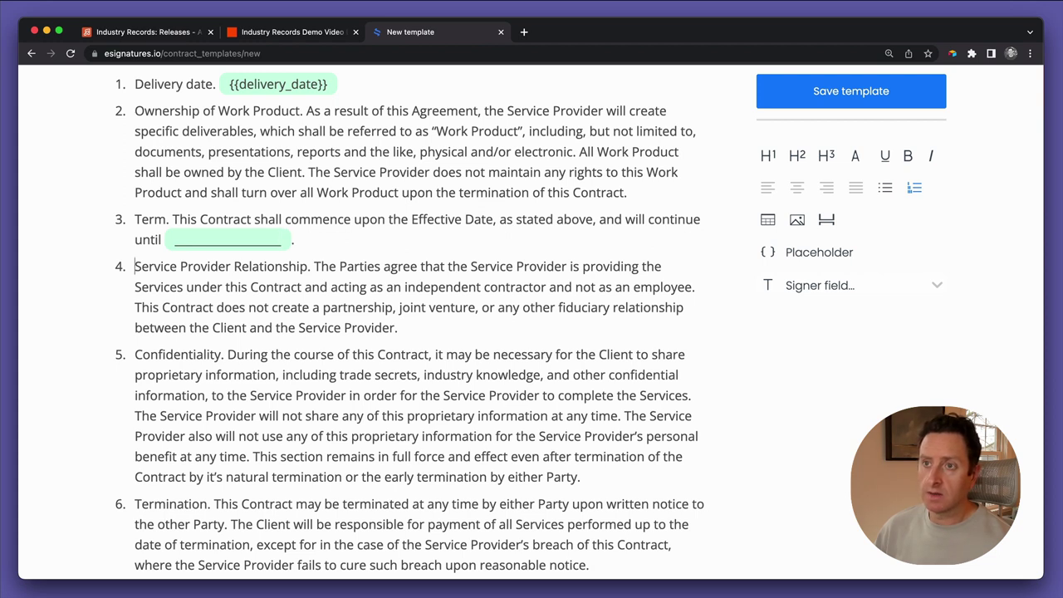
pyautogui.hotkey('shift', 'Up')
pyautogui.press('super+shift+Left')
pyautogui.press('BackSpace')
pyautogui.press('BackSpace')
pyautogui.press('BackSpace')
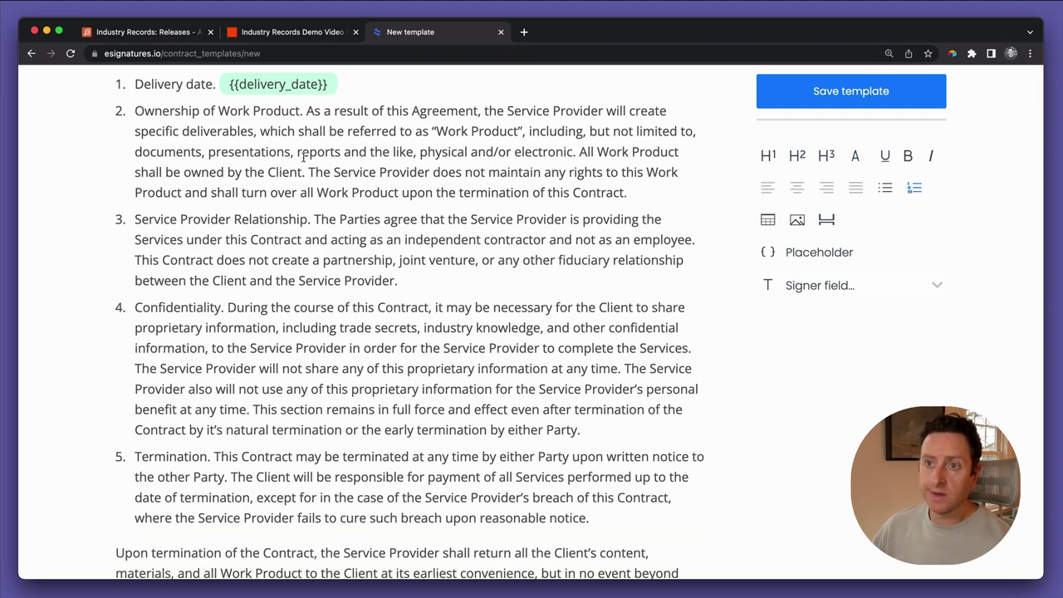
# Fill the Governing Law blank in item 9 with 'California'
pyautogui.scroll(-5, 236, 330)
pyautogui.scroll(-7, 237, 329)
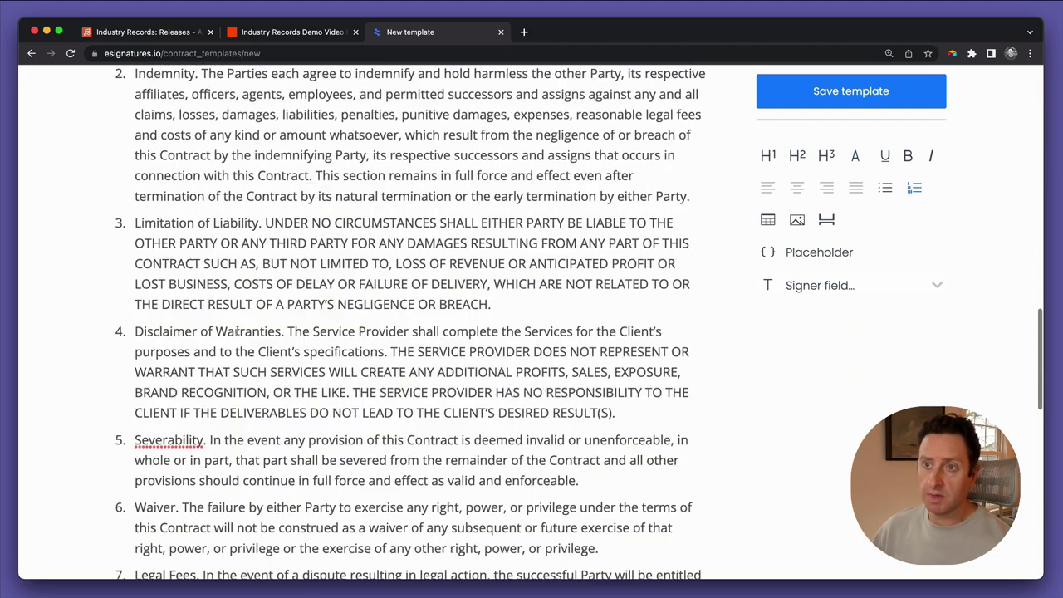
pyautogui.click(241, 336)
pyautogui.press('Left')
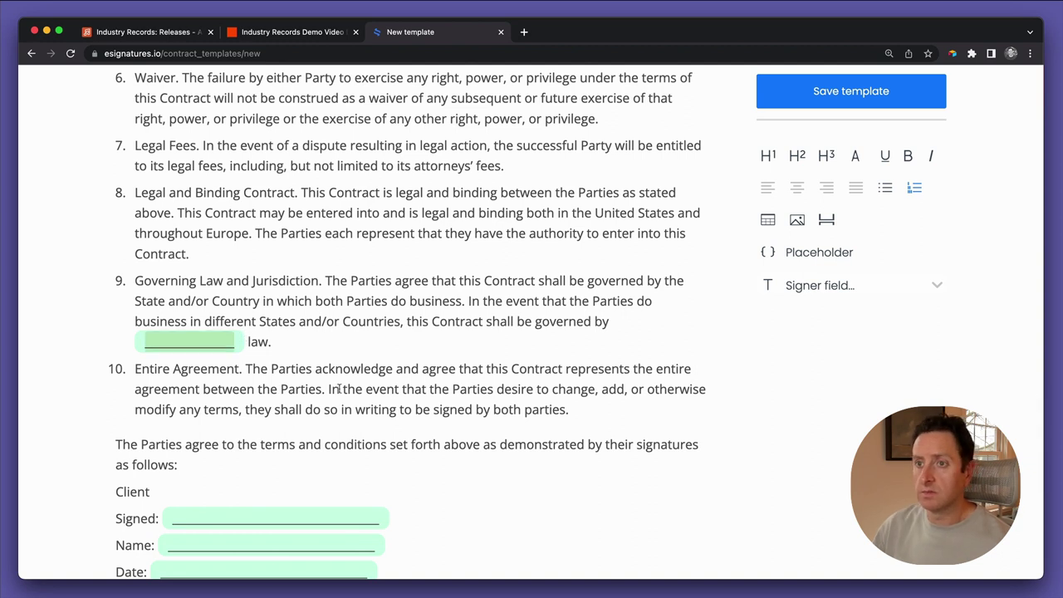
pyautogui.write('Californai')
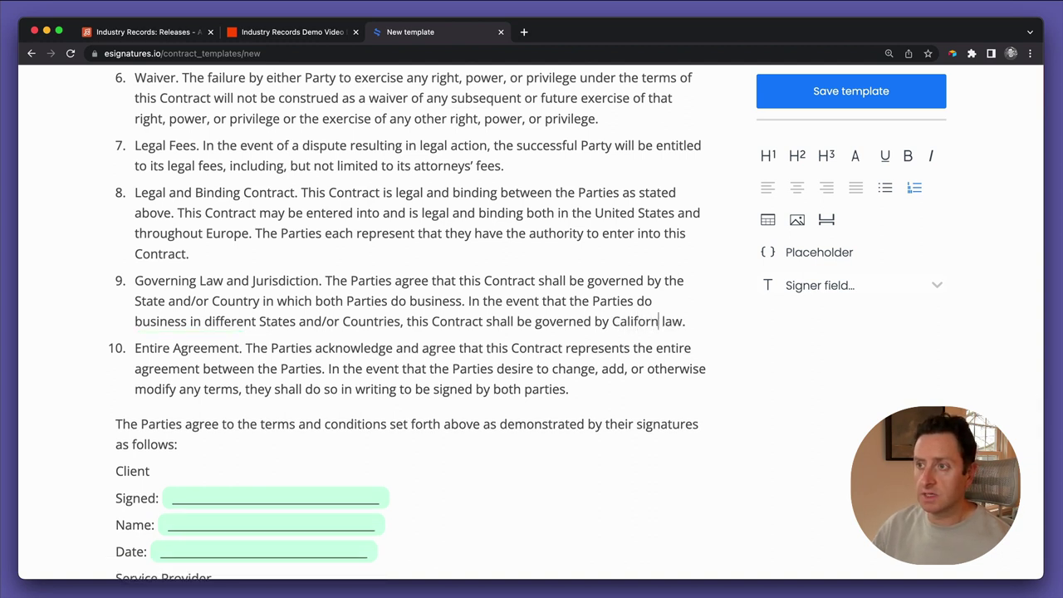
pyautogui.press('BackSpace')
pyautogui.press('BackSpace')
pyautogui.write('ia')
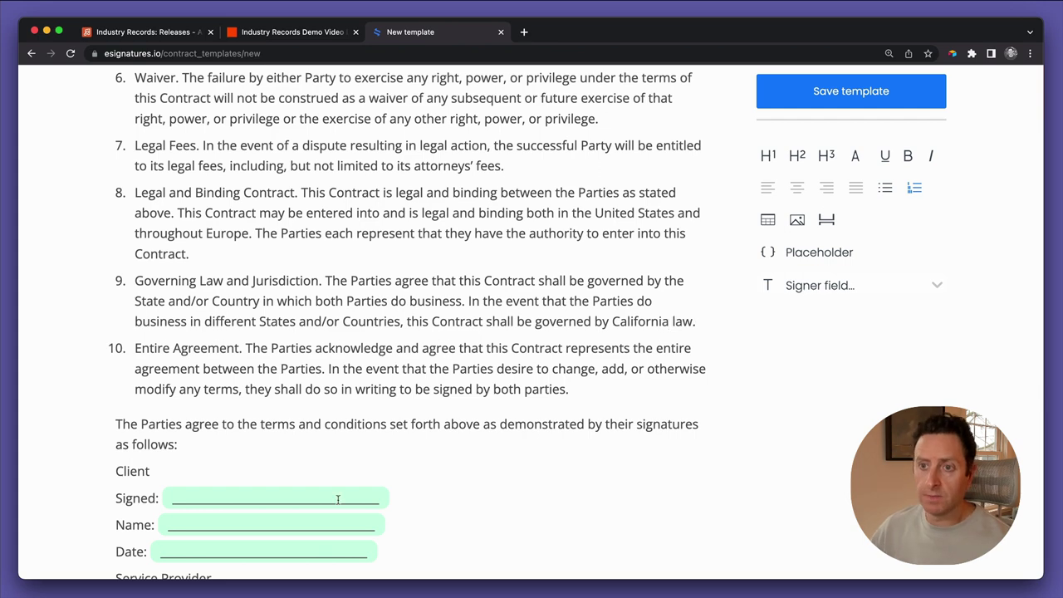
pyautogui.scroll(-5, 338, 498)
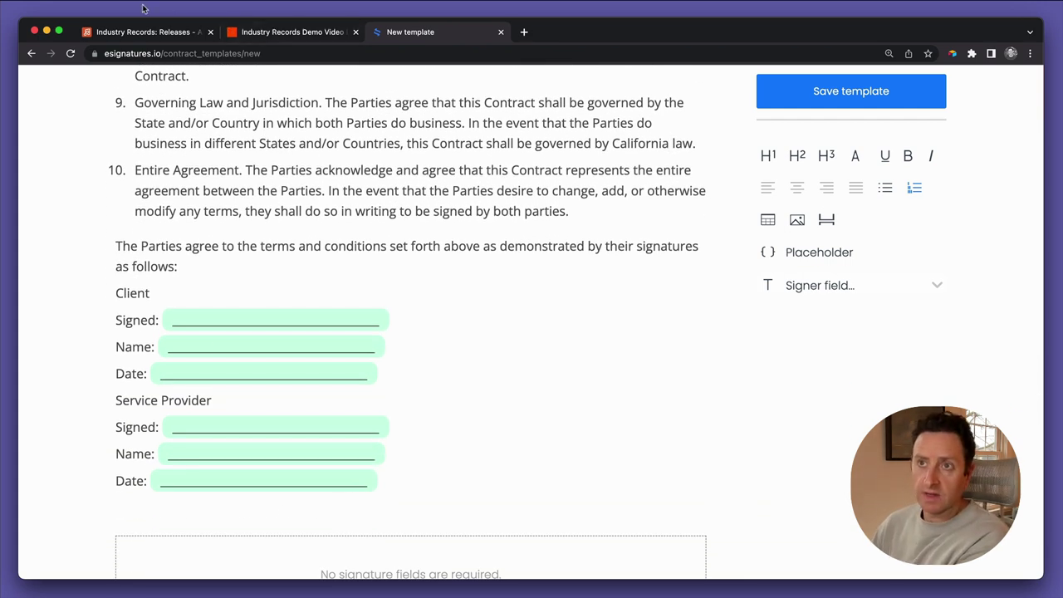
# Switch to the Airtable Releases table and scroll across the release record's columns
pyautogui.click(137, 32)
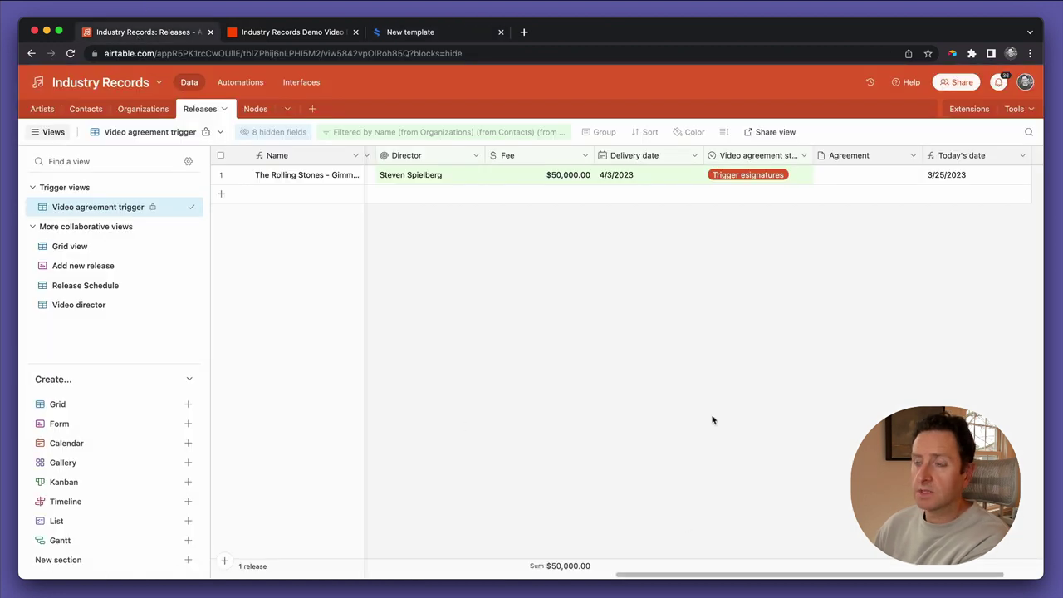
pyautogui.hscroll(2, 626, 266)
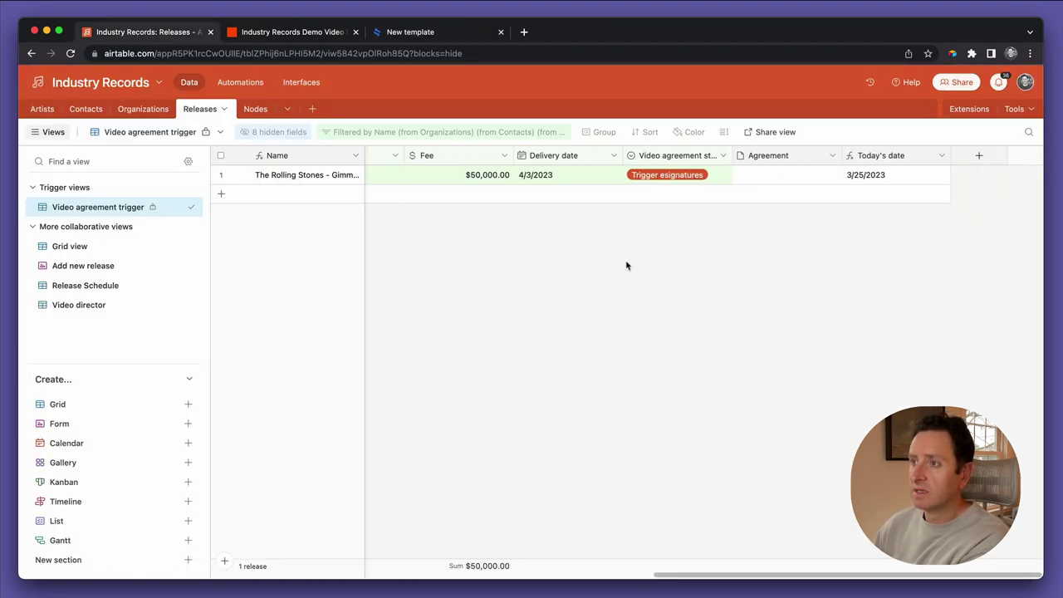
pyautogui.hscroll(-10, 626, 266)
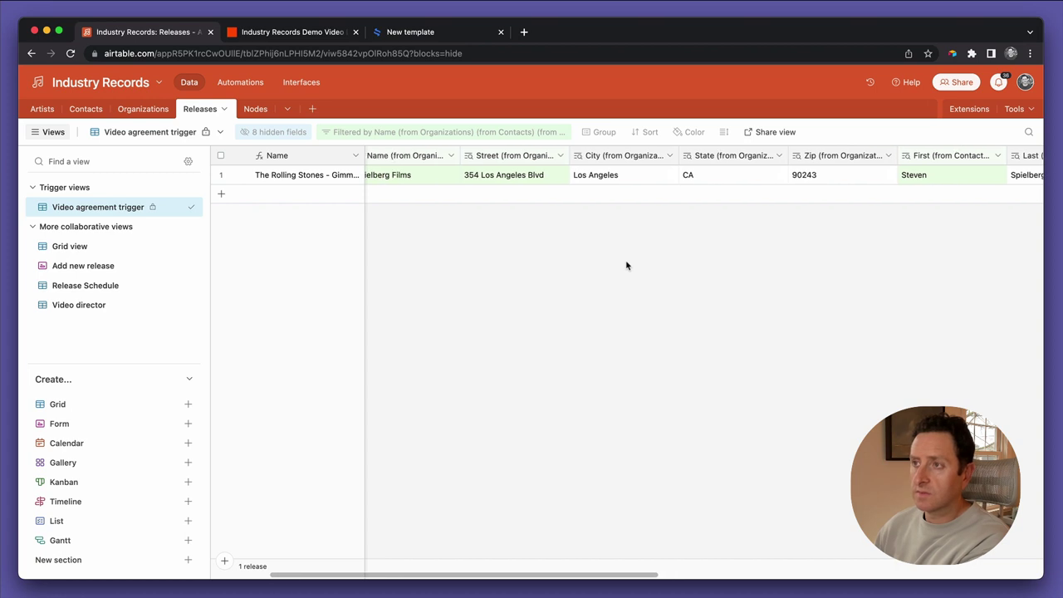
pyautogui.hscroll(-3, 626, 265)
pyautogui.hscroll(10, 626, 266)
pyautogui.hscroll(-5, 626, 265)
pyautogui.hscroll(-6, 626, 265)
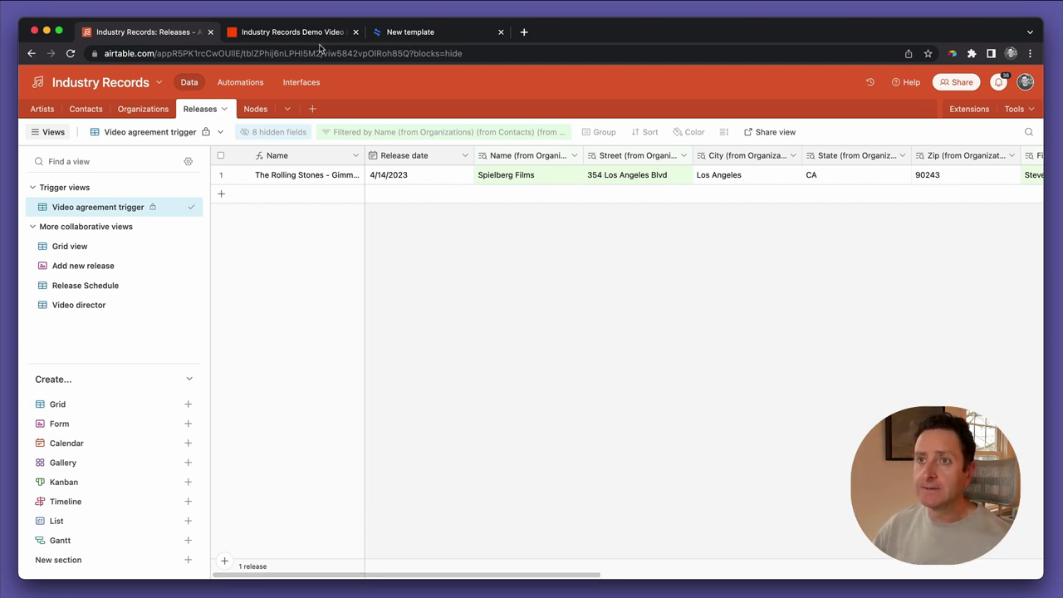
# After the quoted {{release_title}}, add 'which has an intended release date of {{release_date}}'
pyautogui.click(426, 38)
pyautogui.scroll(15, 427, 104)
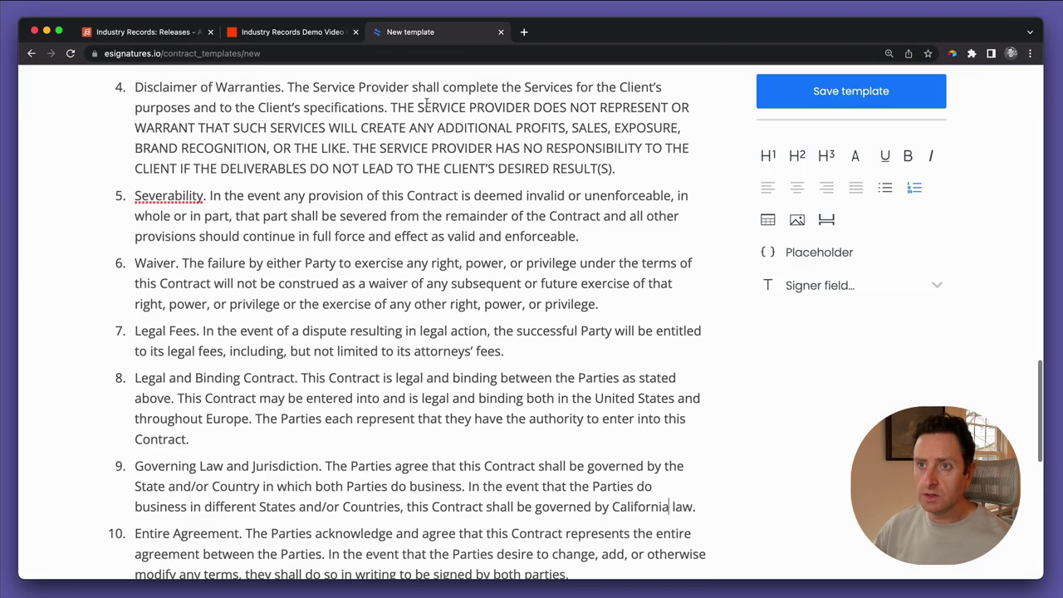
pyautogui.scroll(10, 379, 228)
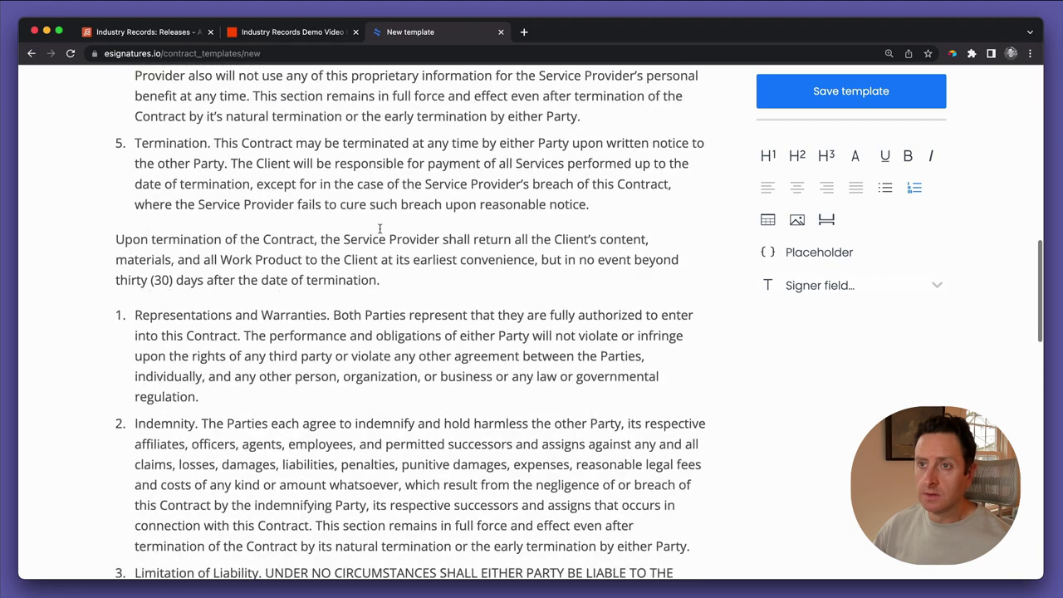
pyautogui.scroll(-2, 380, 228)
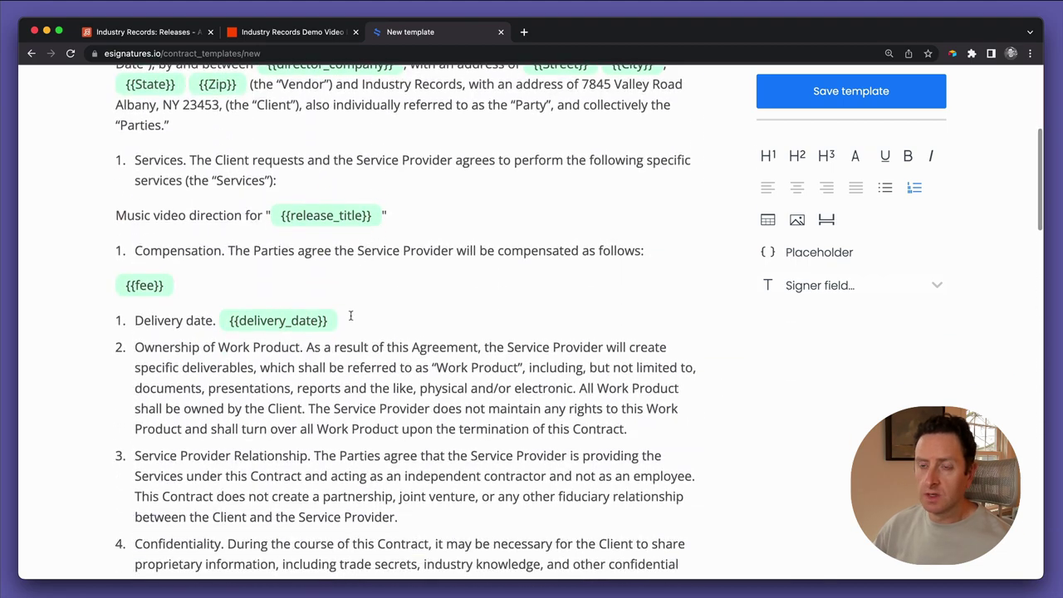
pyautogui.click(391, 214)
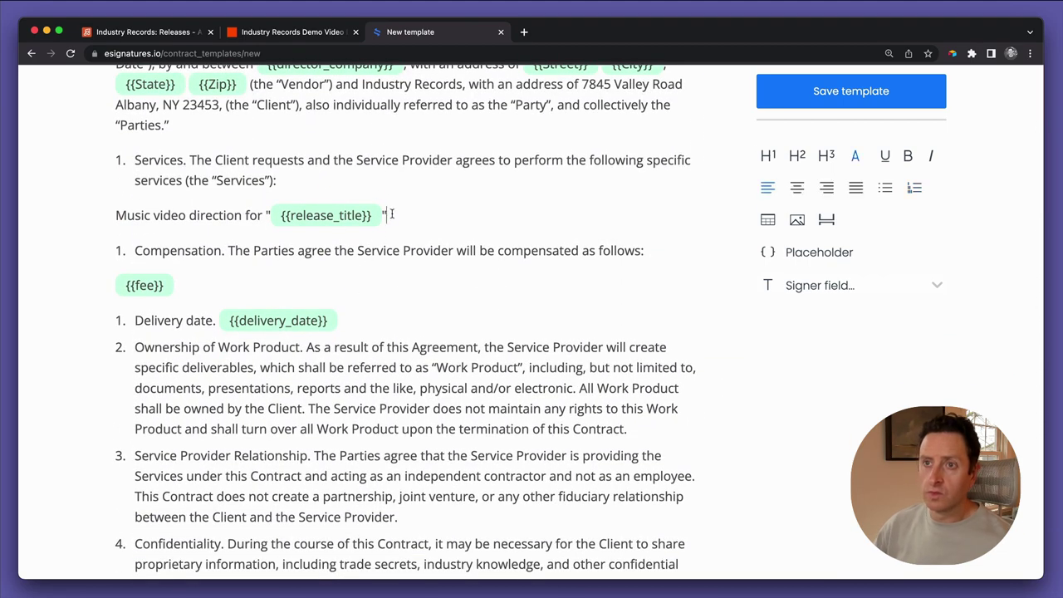
pyautogui.write('which h')
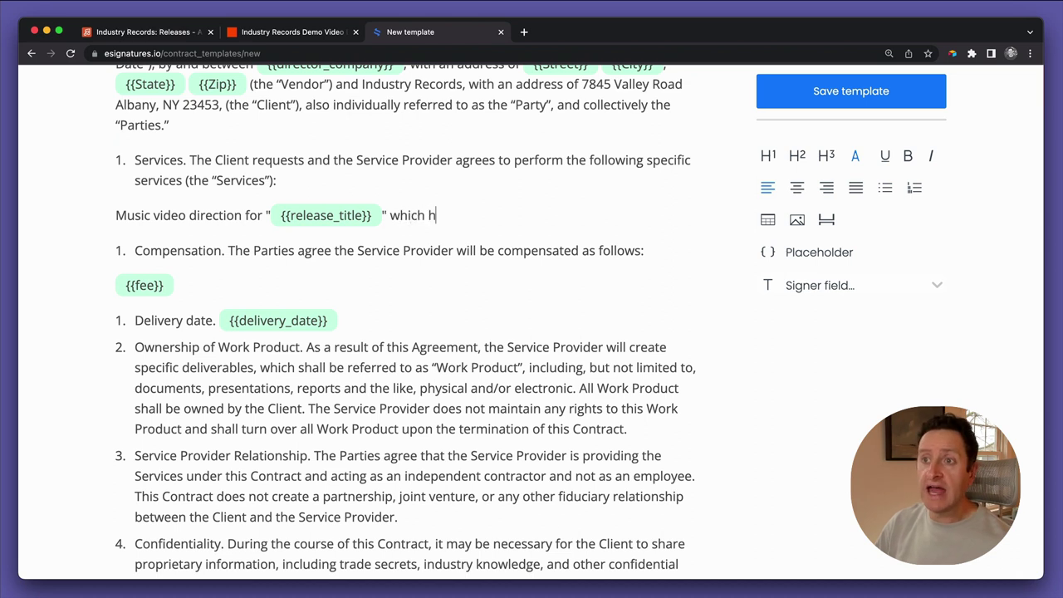
pyautogui.write('as an i')
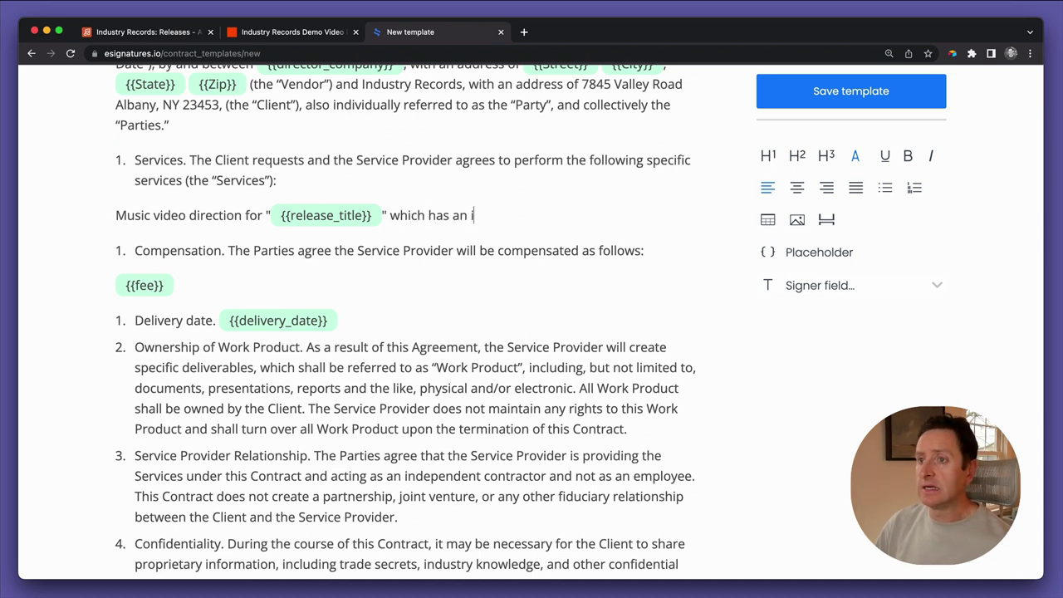
pyautogui.write('nte3nd')
pyautogui.press('BackSpace')
pyautogui.press('BackSpace')
pyautogui.press('BackSpace')
pyautogui.write('nded')
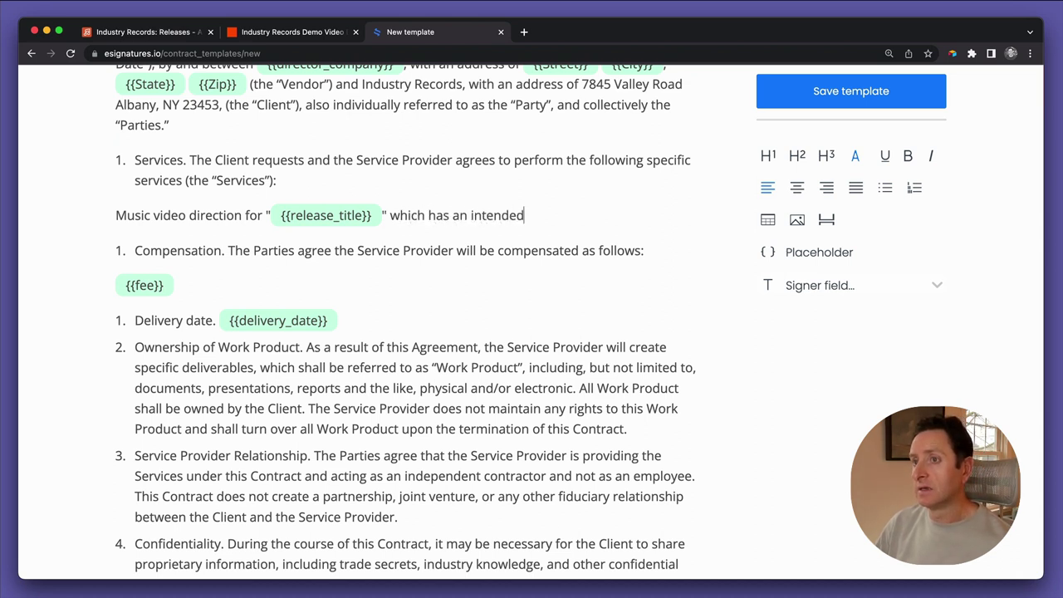
pyautogui.write(' release date of')
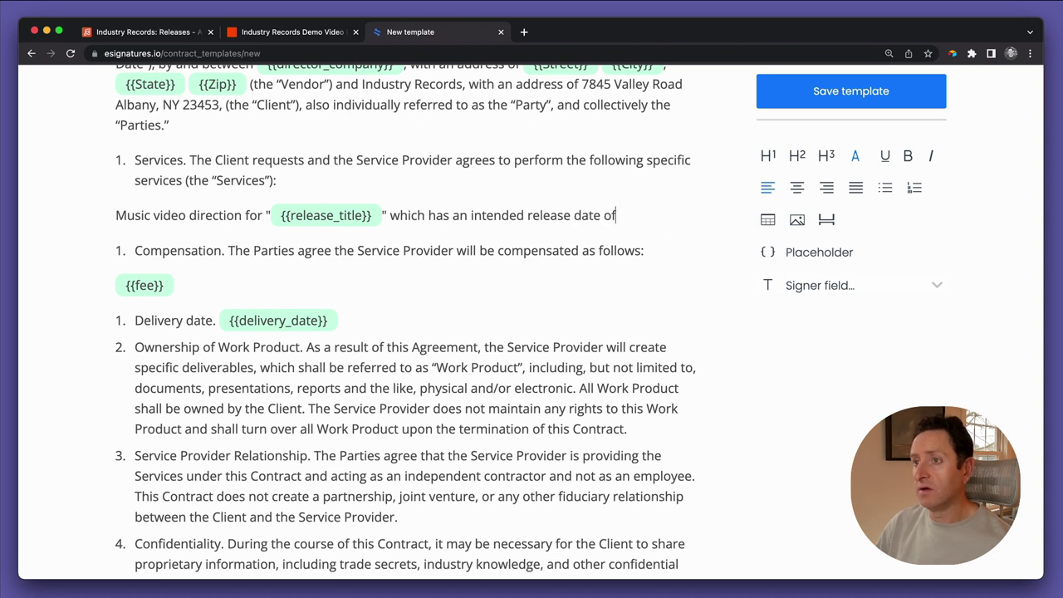
pyautogui.write(' {{r')
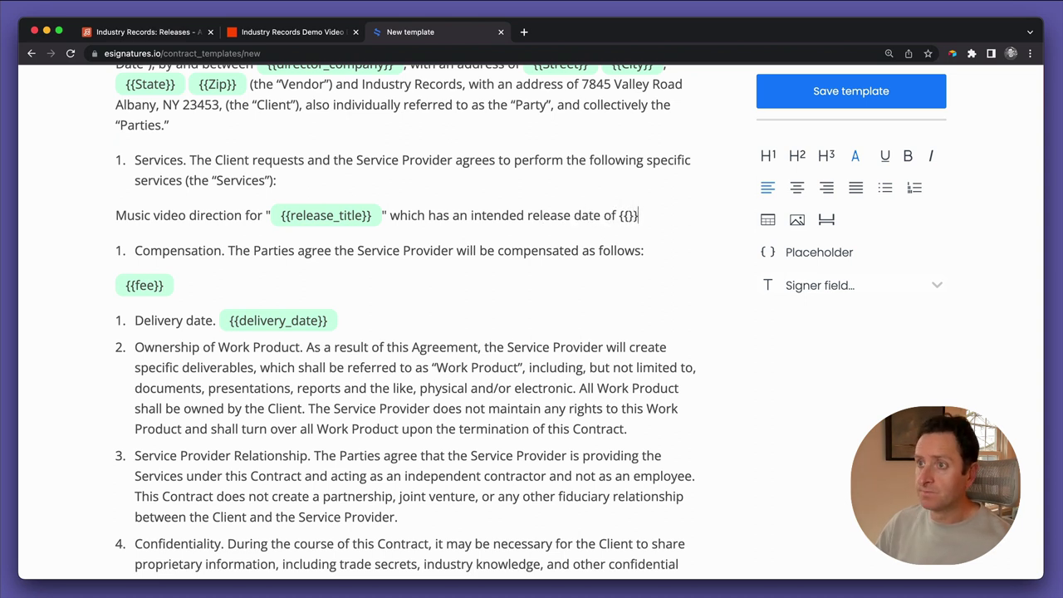
pyautogui.write('elease')
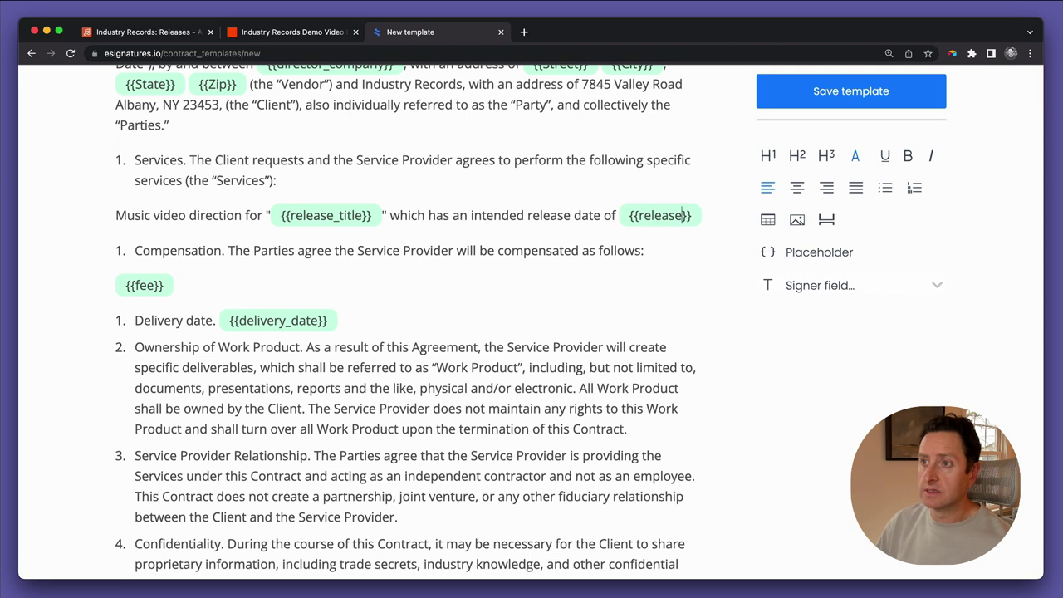
pyautogui.write('_date')
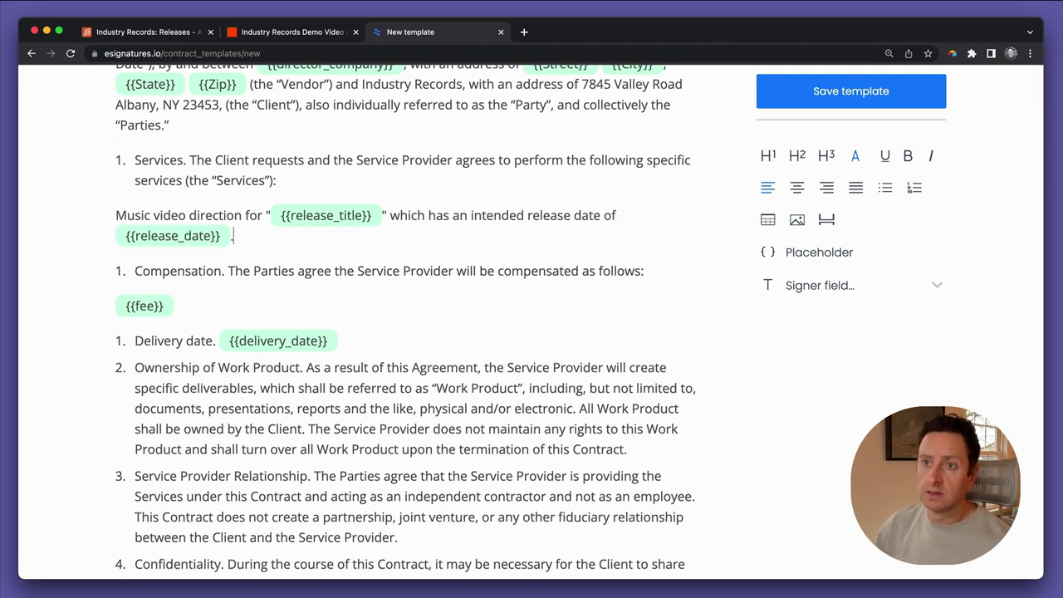
# Relabel the 'Service Provider' signing party as 'Vendor' and delete the Client's Signed line
pyautogui.scroll(-10, 417, 374)
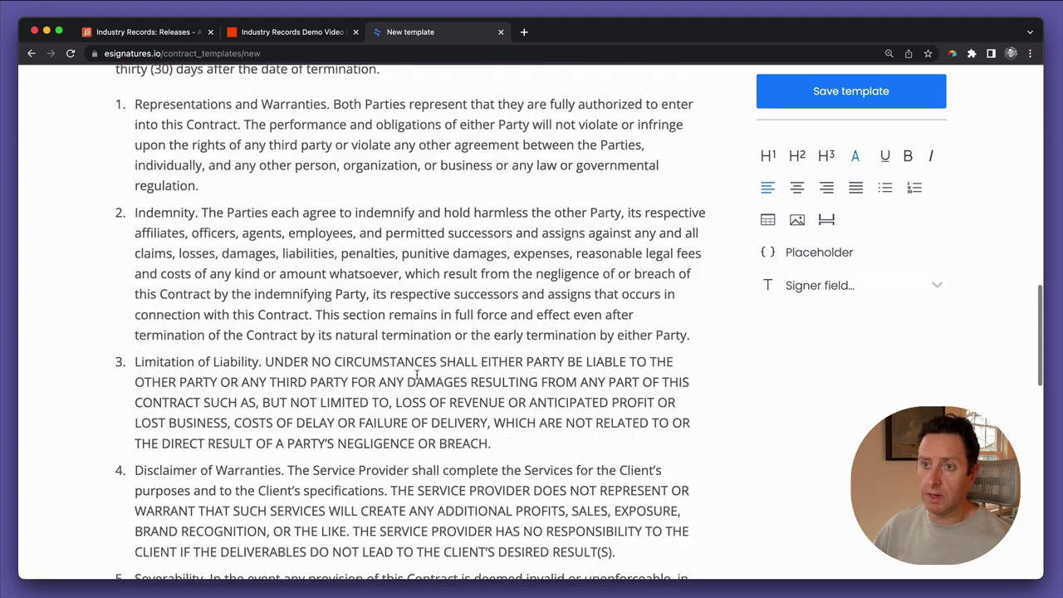
pyautogui.scroll(-10, 417, 374)
pyautogui.scroll(3, 417, 375)
pyautogui.scroll(-1, 417, 374)
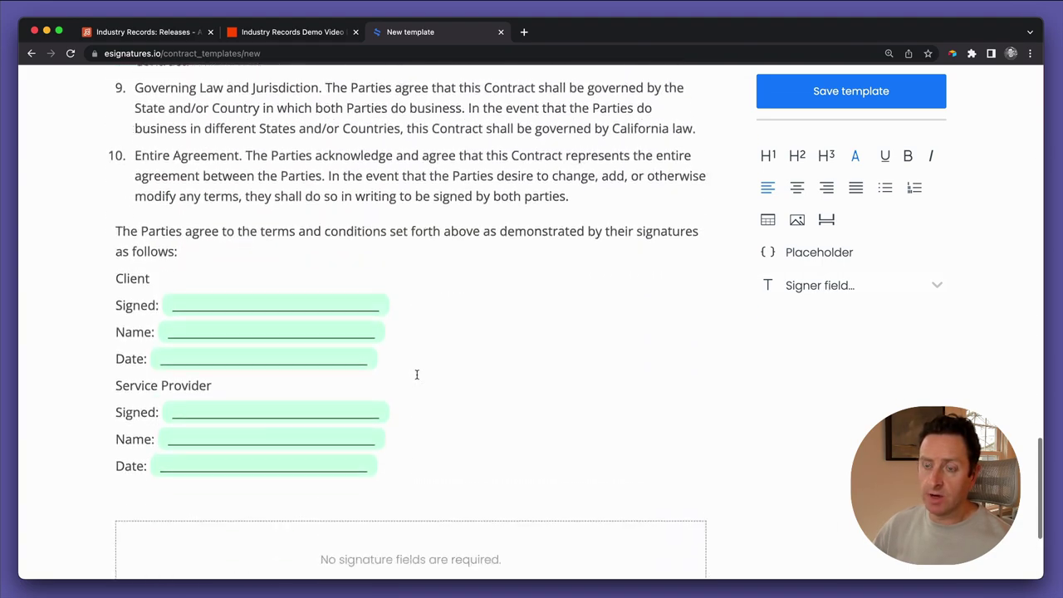
pyautogui.scroll(-1, 417, 375)
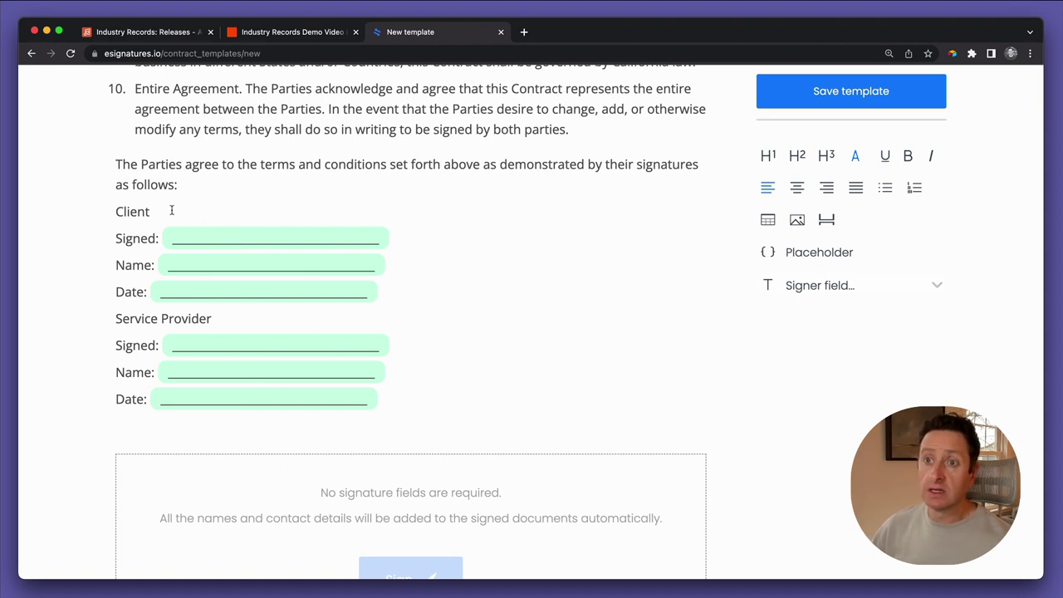
pyautogui.press('Down')
pyautogui.press('Down')
pyautogui.press('Down')
pyautogui.press('Down')
pyautogui.press('Down')
pyautogui.press('Home')
pyautogui.hotkey('shift', 'End')
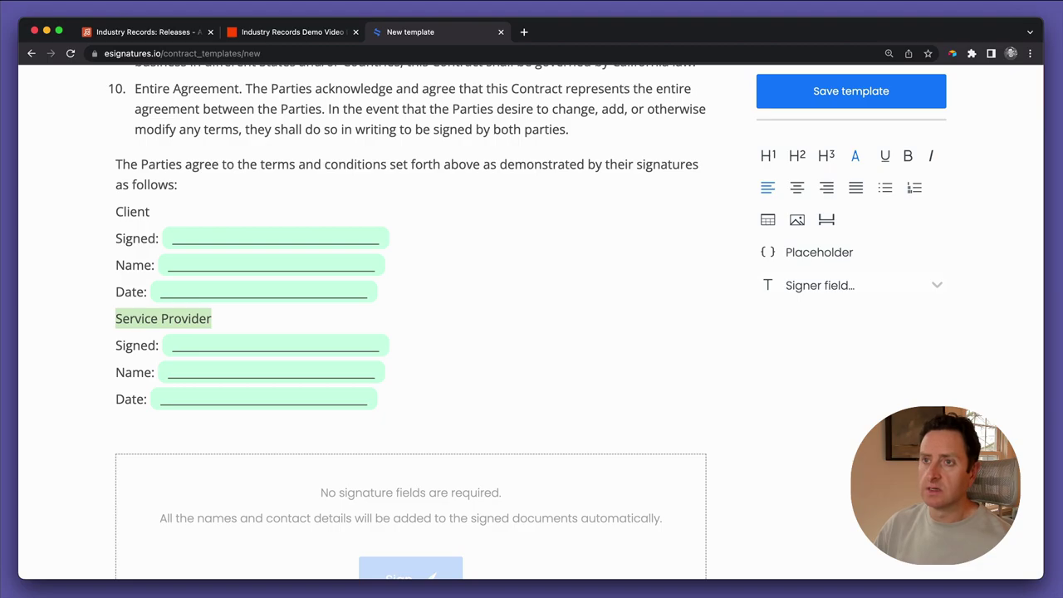
pyautogui.scroll(20, 189, 294)
pyautogui.scroll(-1, 189, 295)
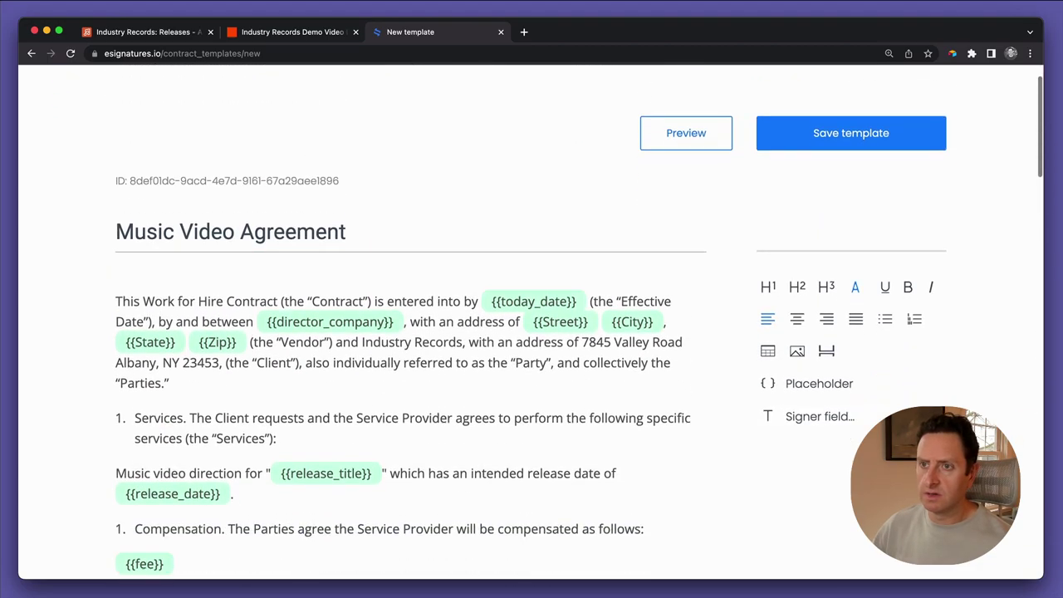
pyautogui.scroll(-20, 290, 363)
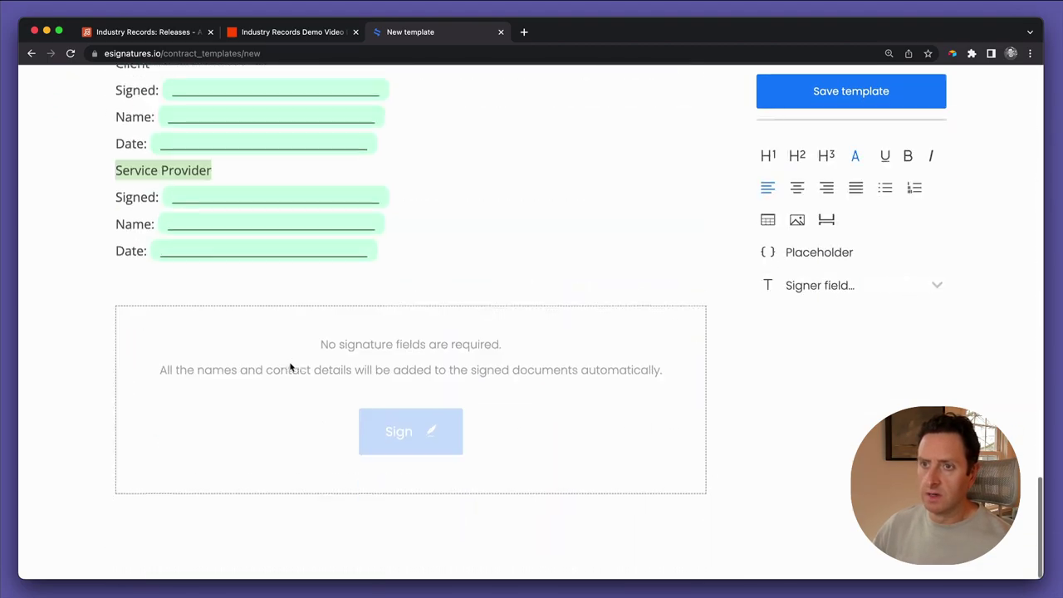
pyautogui.write('Veno')
pyautogui.press('BackSpace')
pyautogui.write('dor')
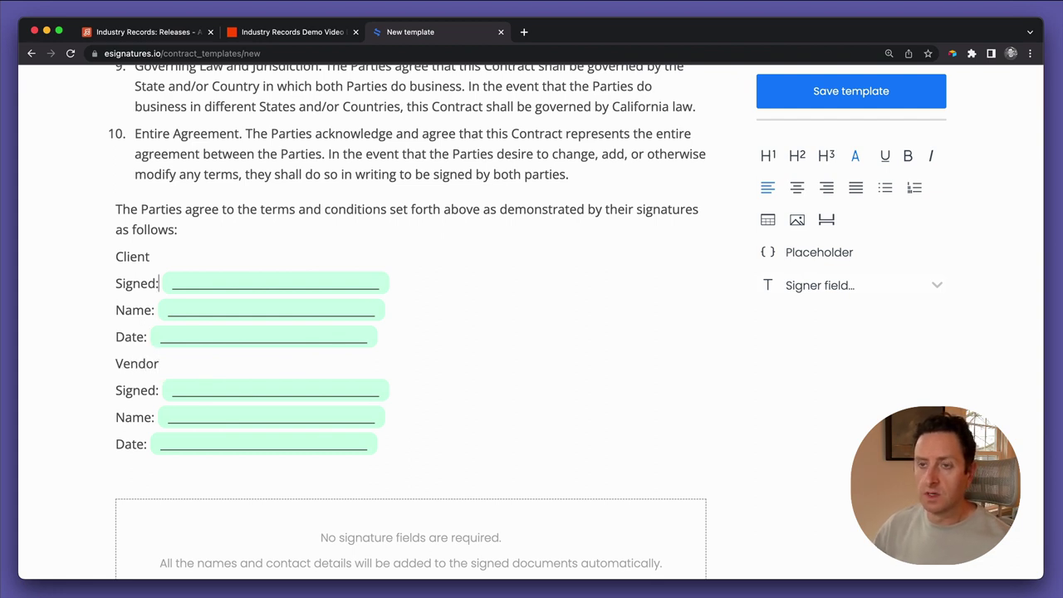
pyautogui.hotkey('shift', 'End')
pyautogui.press('BackSpace')
pyautogui.press('BackSpace')
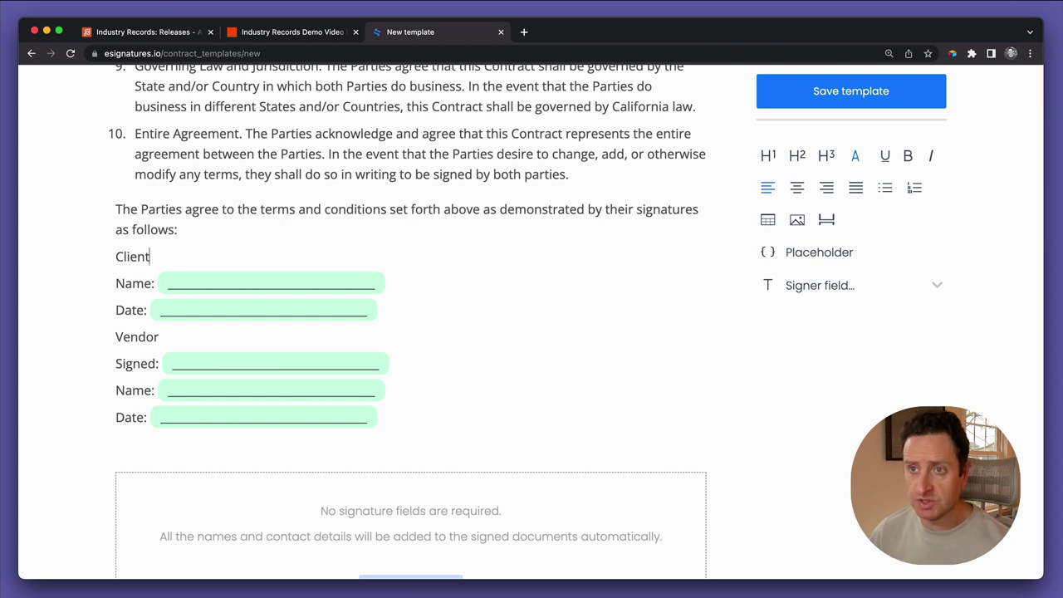
# Put a {{today_date}} placeholder in the Client's Date field in place of the blank
pyautogui.click(151, 283)
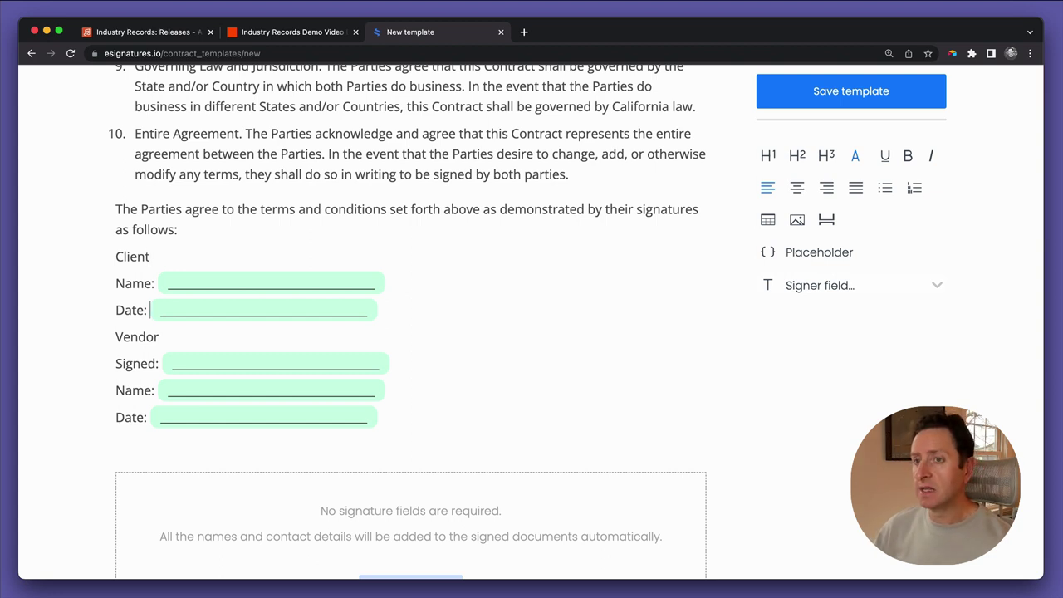
pyautogui.hotkey('shift', 'End')
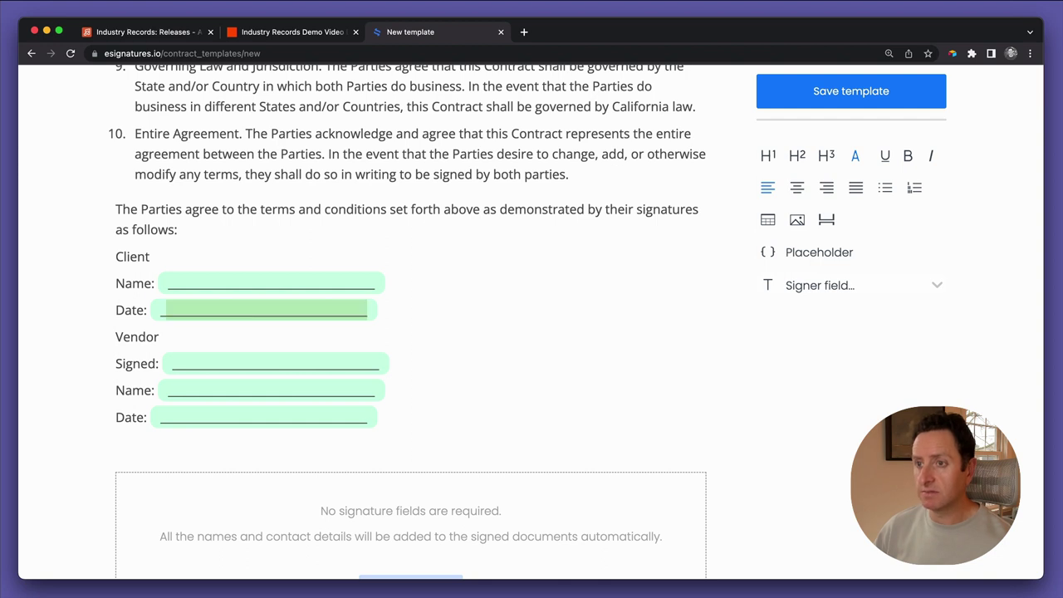
pyautogui.write('{{}}')
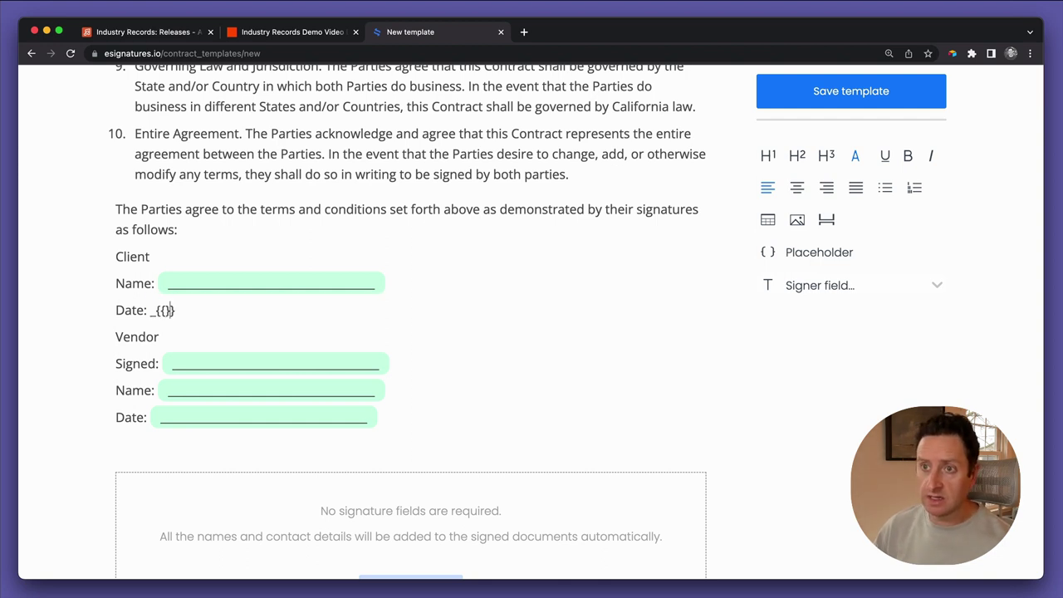
pyautogui.write('toda')
pyautogui.write("y's d")
pyautogui.press('BackSpace')
pyautogui.press('BackSpace')
pyautogui.press('BackSpace')
pyautogui.press('BackSpace')
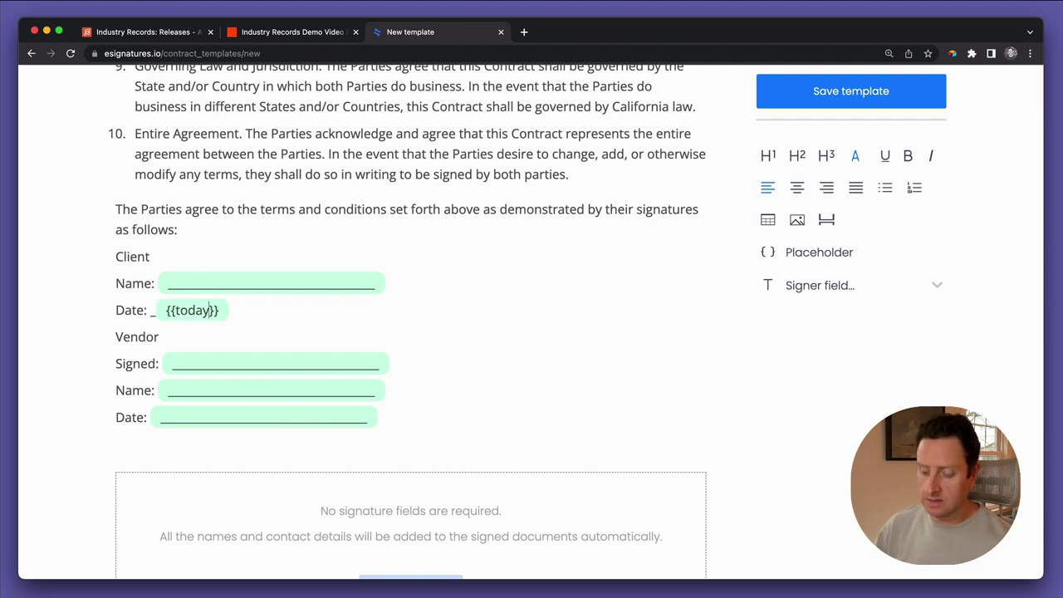
pyautogui.write('_date')
pyautogui.press('super+shift+Left')
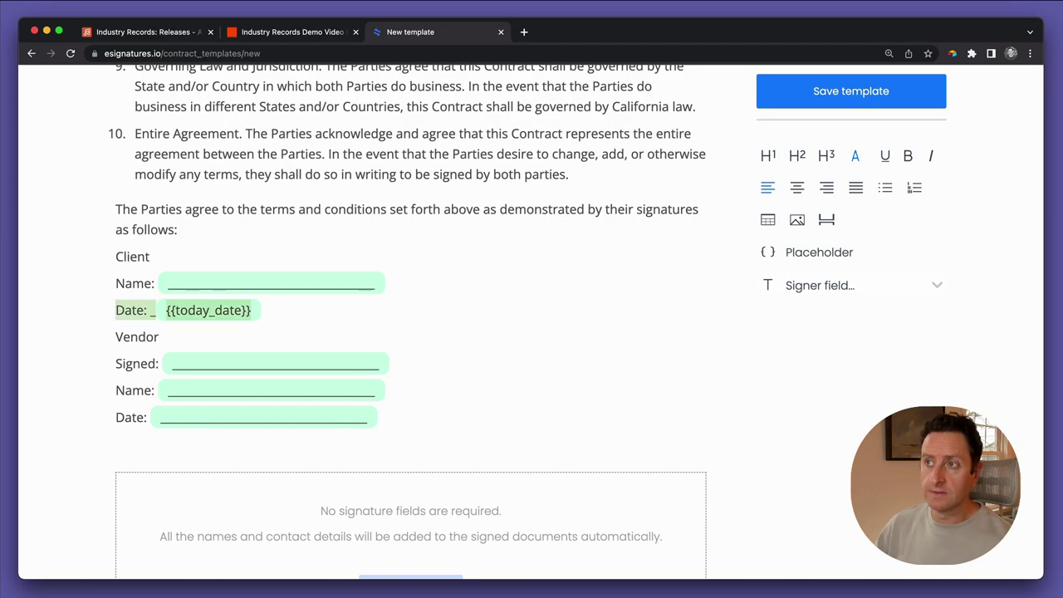
pyautogui.press('Left')
pyautogui.press('Right')
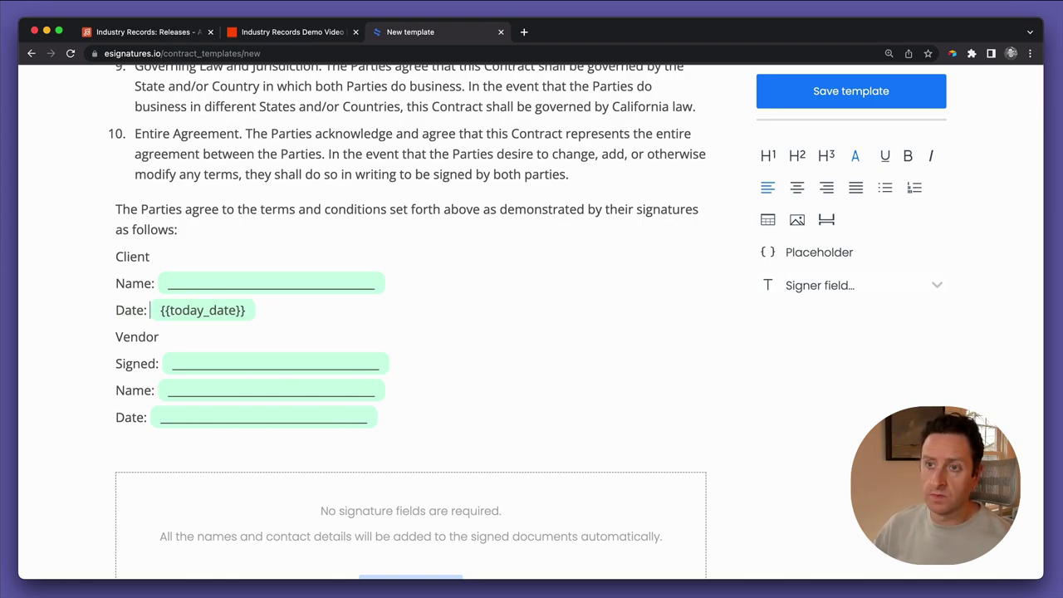
# Jump to the top of the contract and scroll down to review it
pyautogui.press('super+Up')
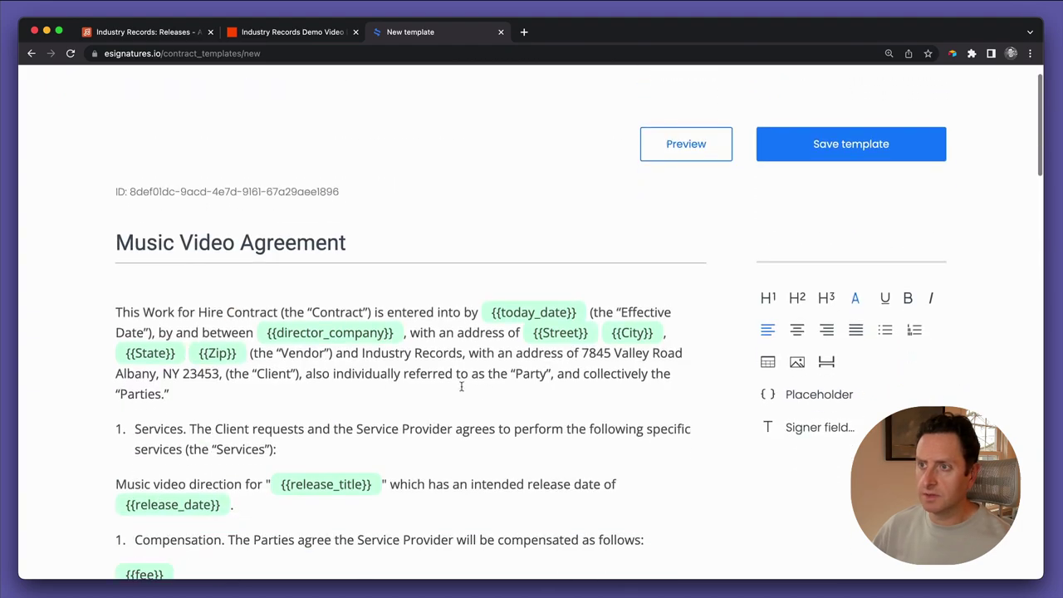
pyautogui.scroll(-1, 494, 432)
pyautogui.scroll(-20, 494, 432)
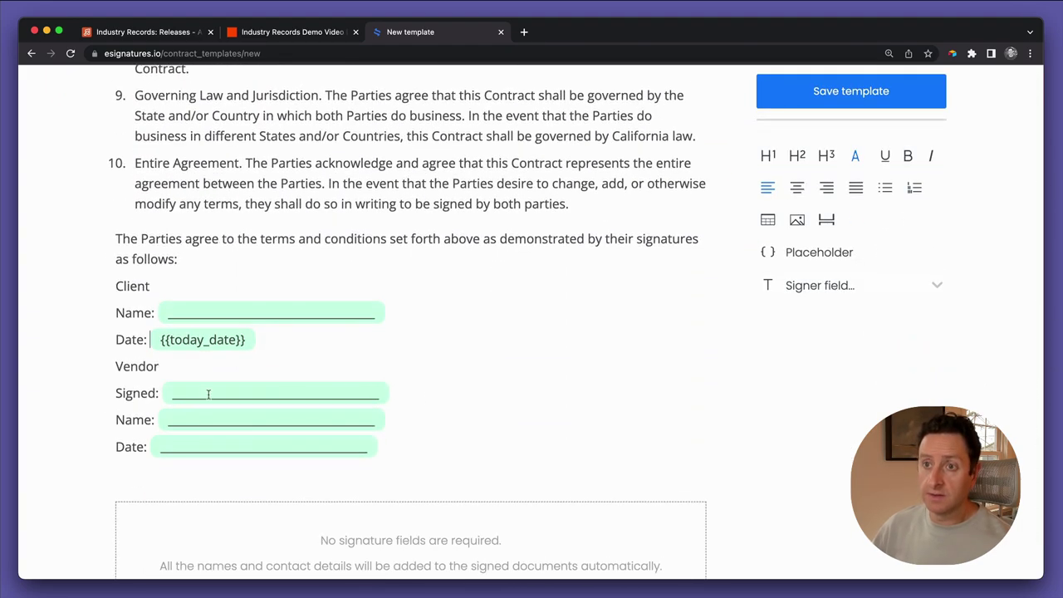
pyautogui.scroll(-1, 186, 364)
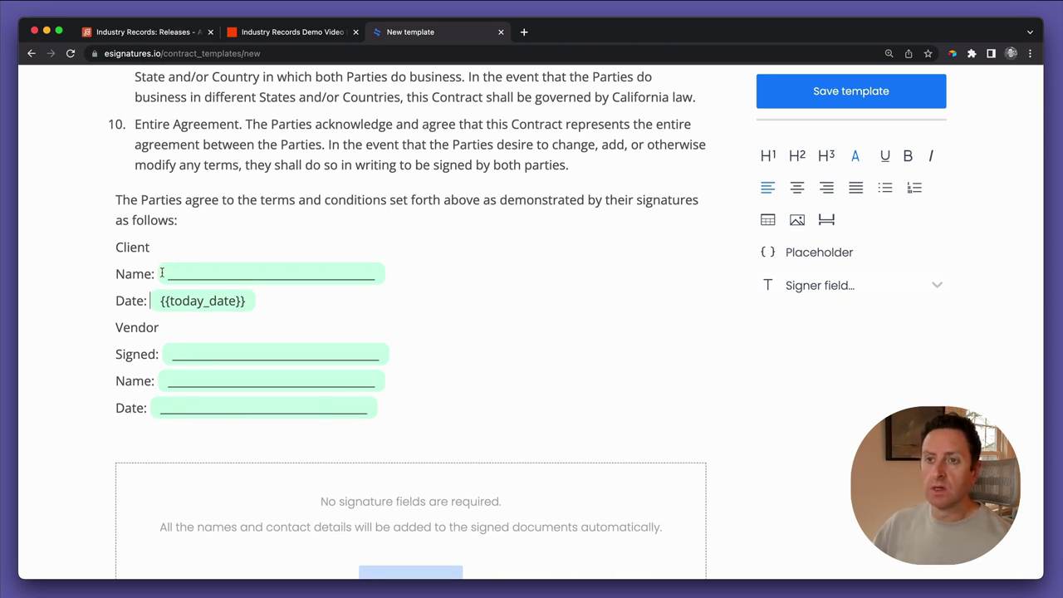
pyautogui.scroll(-2, 162, 272)
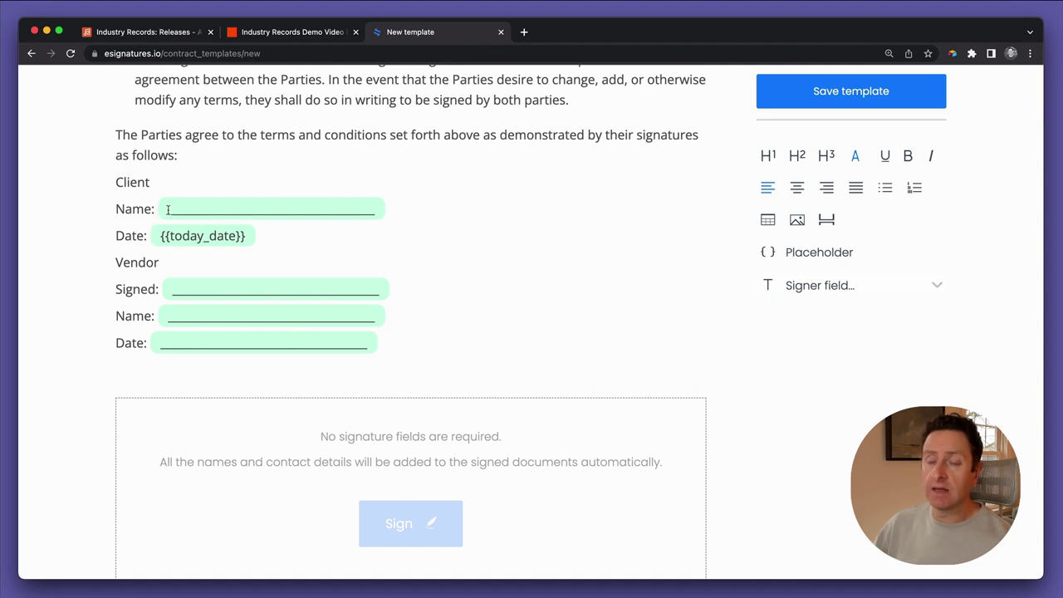
# Enter the client signer's name with Industry Records and set Vendor Name to {{vendor_first}} {{vendor_last}}
pyautogui.doubleClick(167, 209)
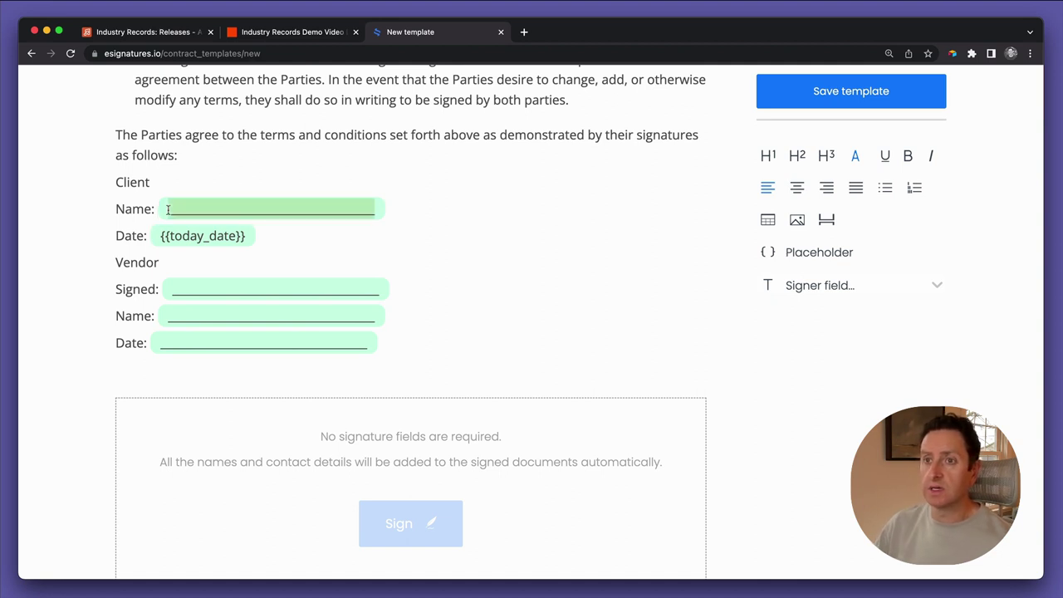
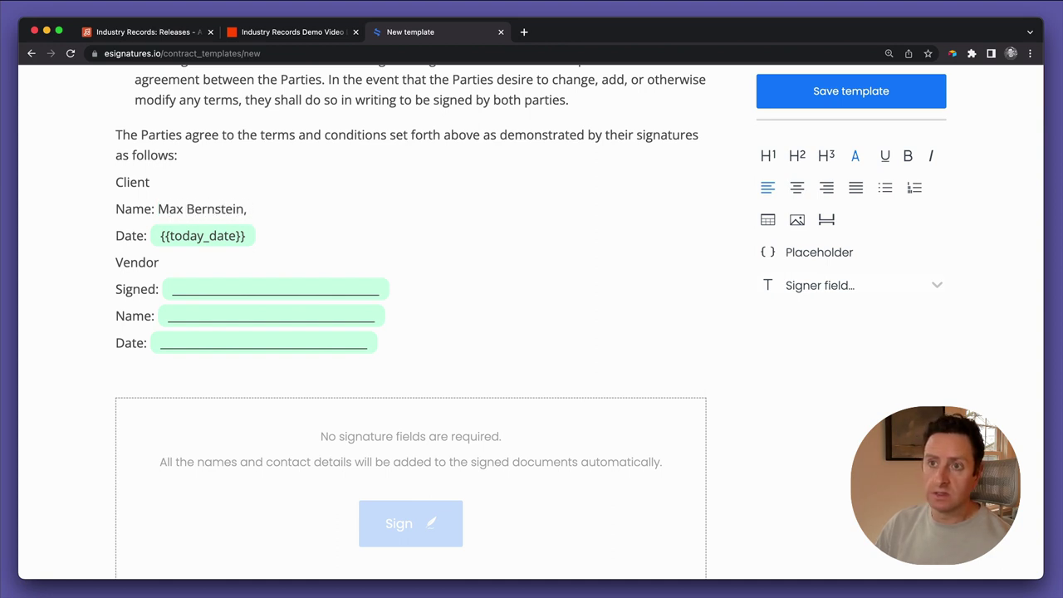
pyautogui.write(', Industry Re')
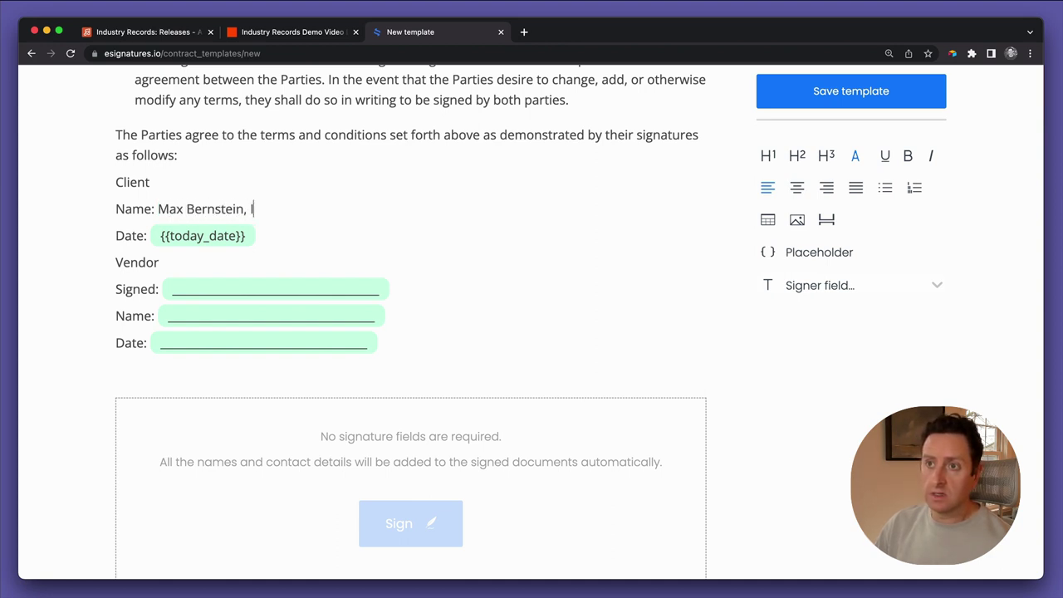
pyautogui.write('cords')
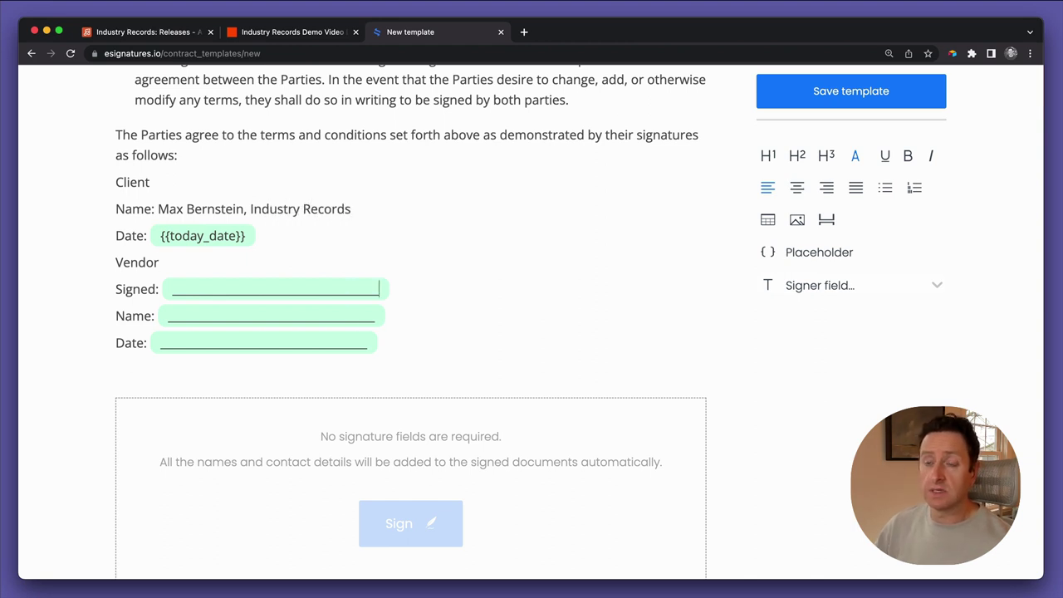
pyautogui.press('super+shift+Left')
pyautogui.press('BackSpace')
pyautogui.press('BackSpace')
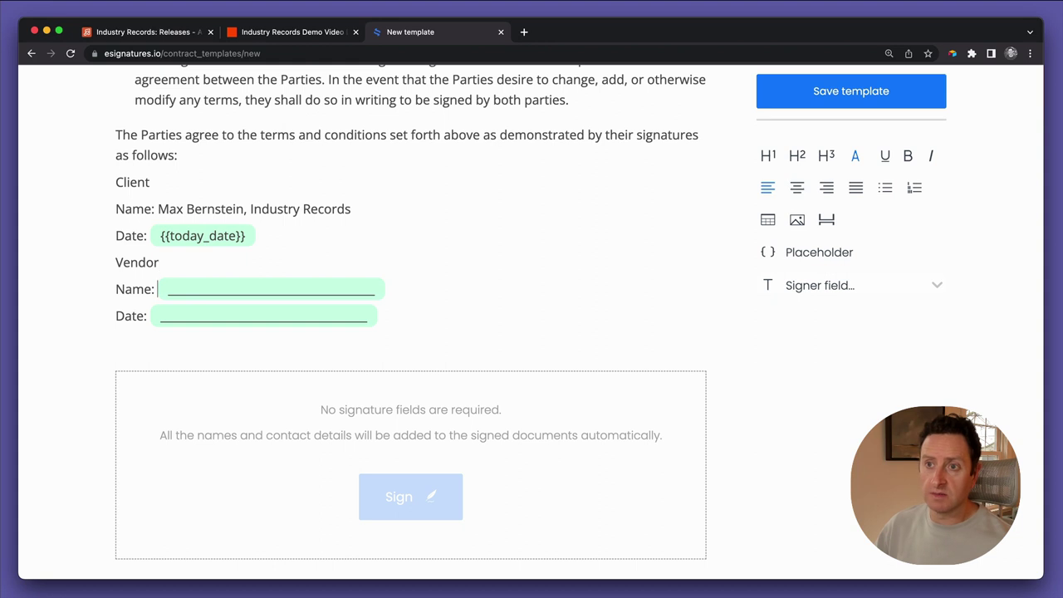
pyautogui.hotkey('shift', 'Right')
pyautogui.write('{{}}')
pyautogui.write('vendor_fir')
pyautogui.write('st')
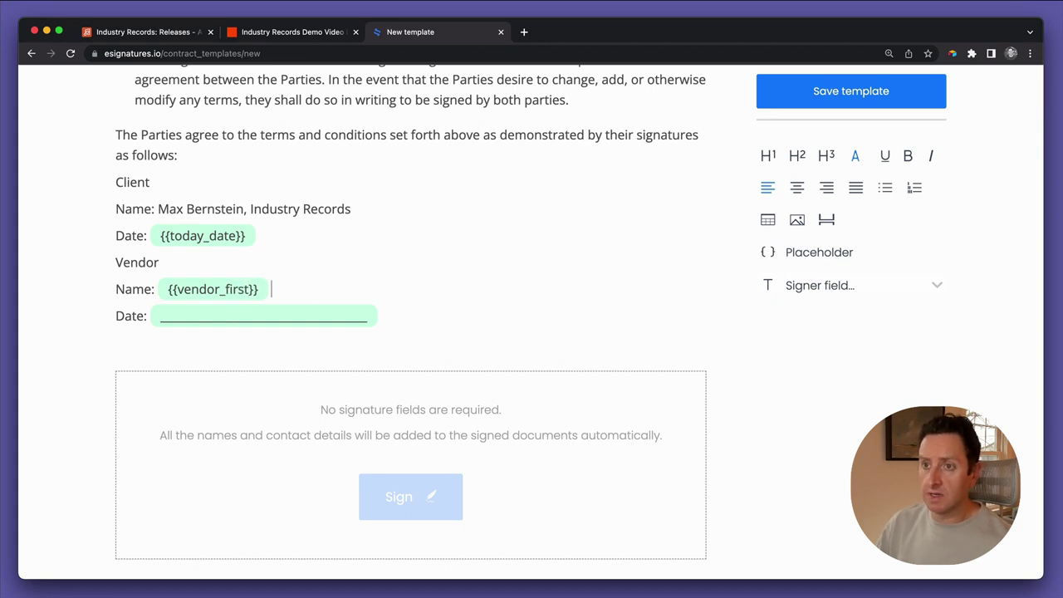
pyautogui.write('{{}}')
pyautogui.press('Left')
pyautogui.press('Left')
pyautogui.write('vendor_')
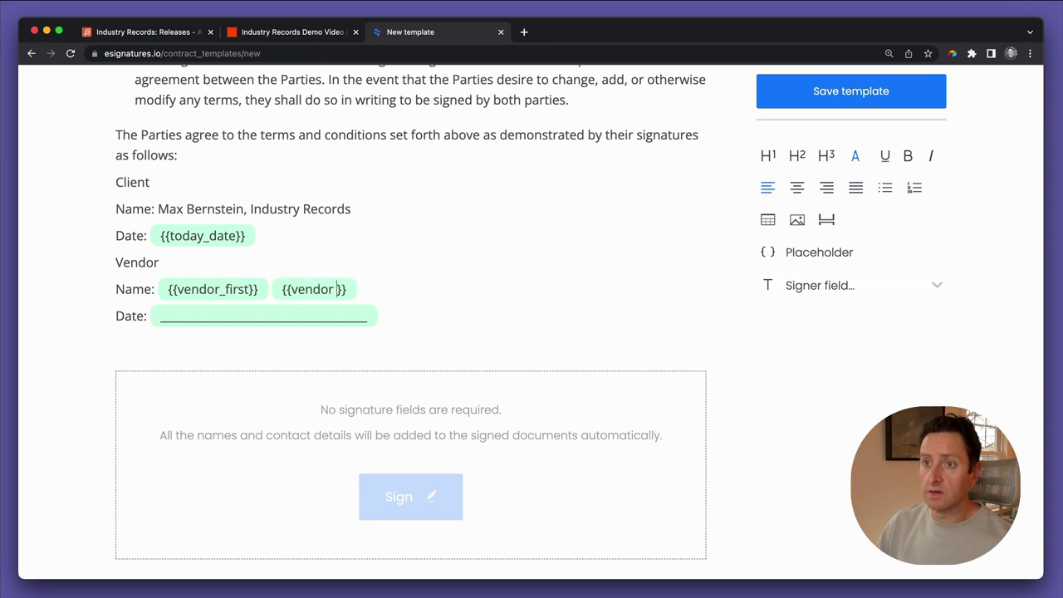
pyautogui.write('last')
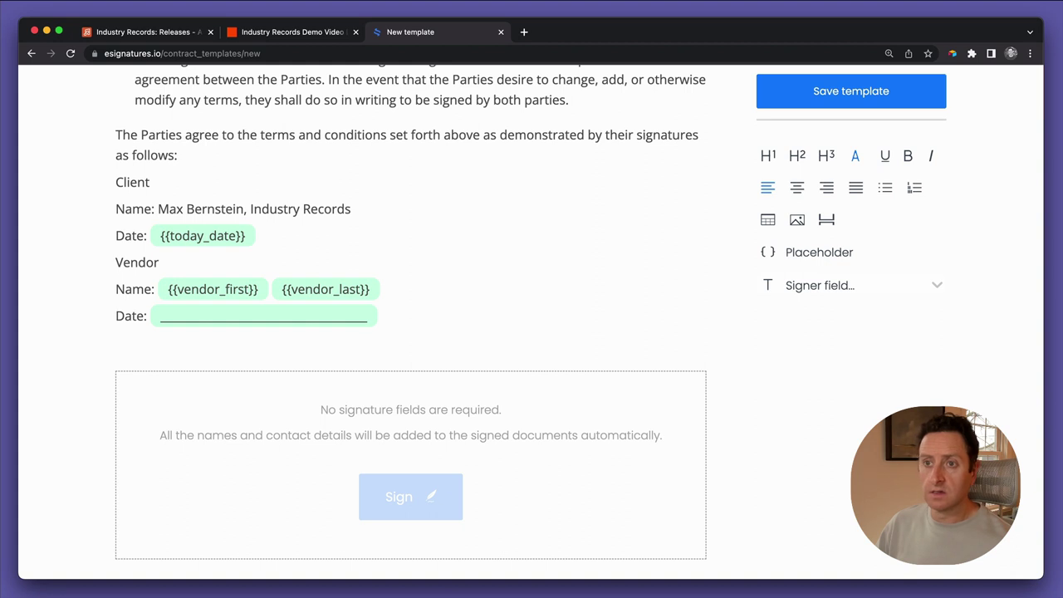
# Delete the Vendor and Client Date lines from the signature block
pyautogui.press('Home')
pyautogui.press('Right')
pyautogui.press('Right')
pyautogui.press('Right')
pyautogui.press('Right')
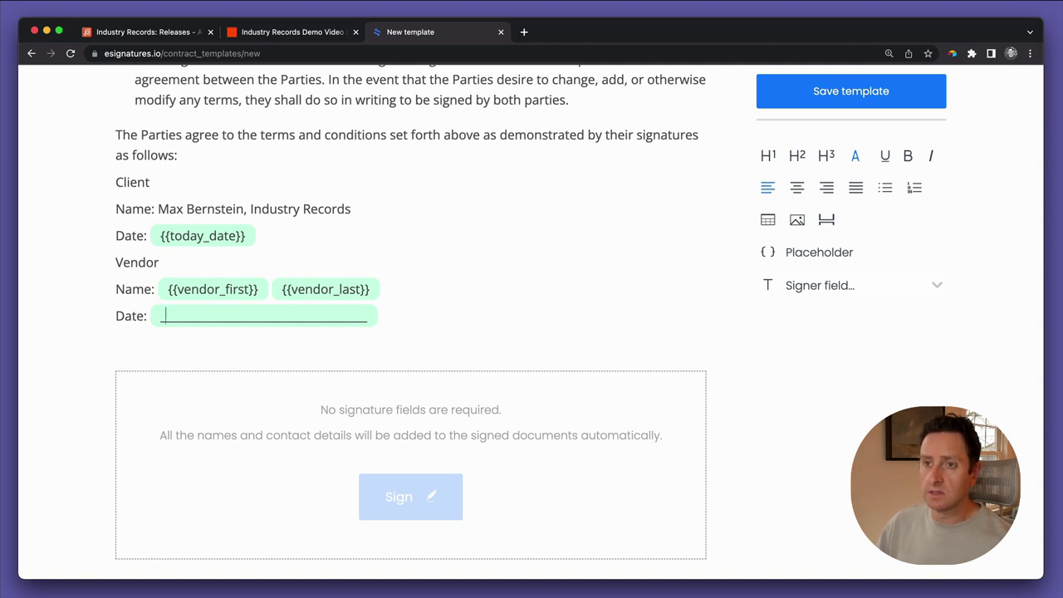
pyautogui.click(367, 315)
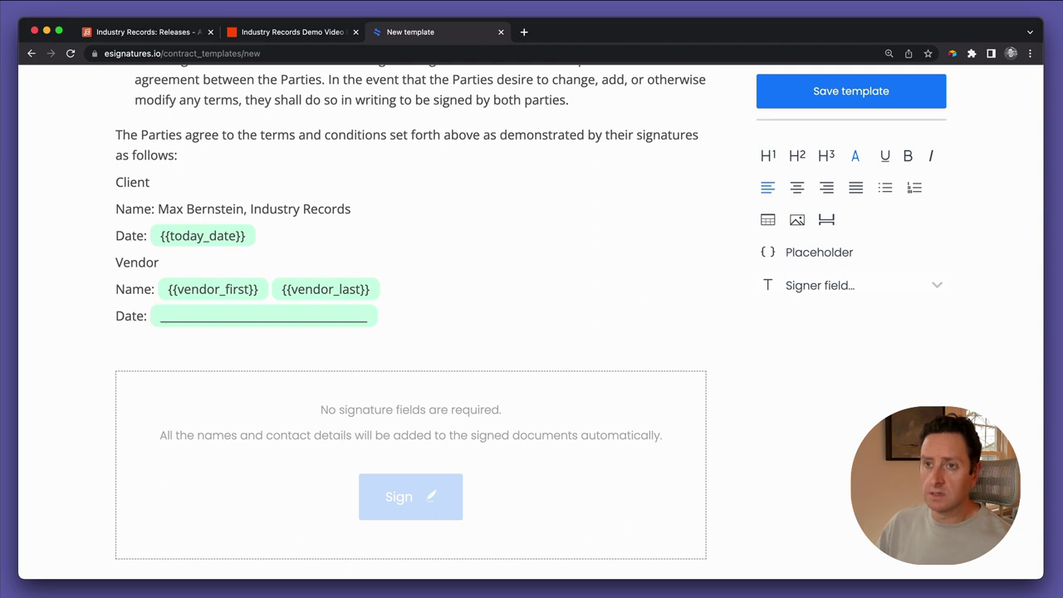
pyautogui.hotkey('shift', 'Home')
pyautogui.press('BackSpace')
pyautogui.press('BackSpace')
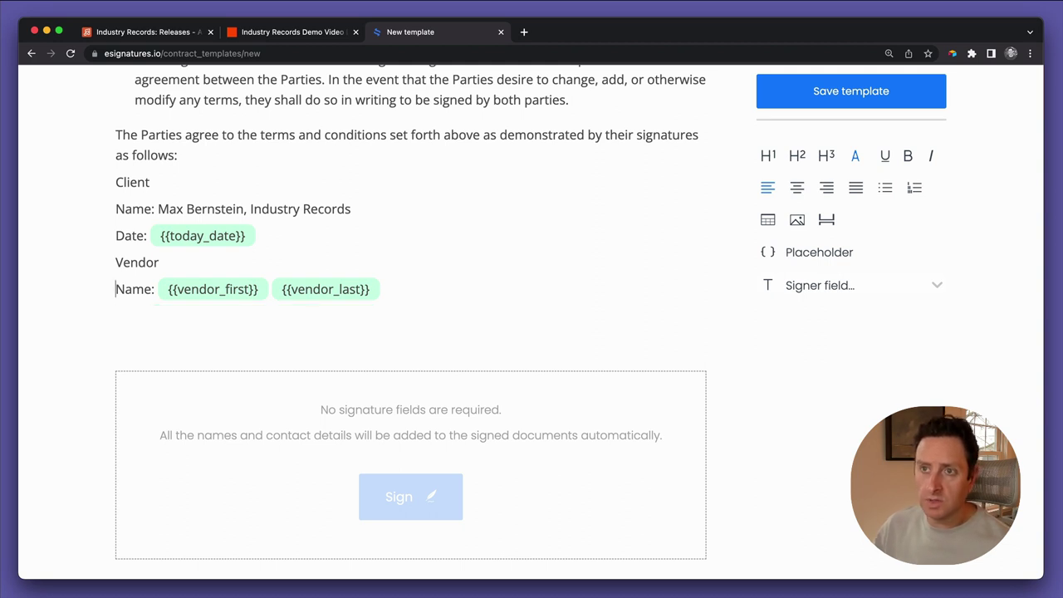
pyautogui.press('Up')
pyautogui.press('Up')
pyautogui.hotkey('shift', 'Home')
pyautogui.press('BackSpace')
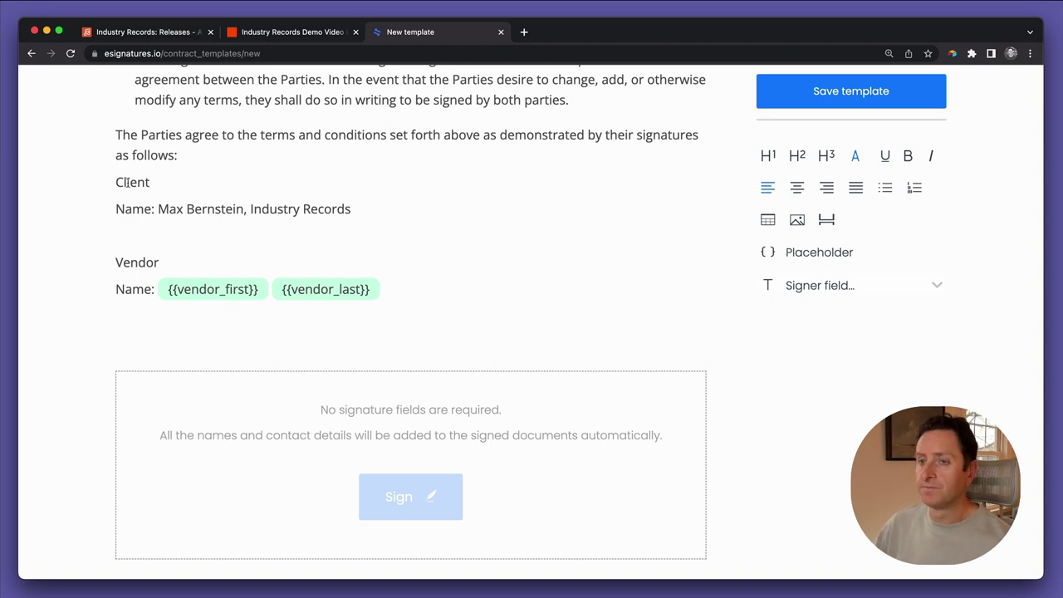
# Add a {{director_company}} placeholder after {{vendor_last}} on the Vendor Name line
pyautogui.scroll(1, 191, 274)
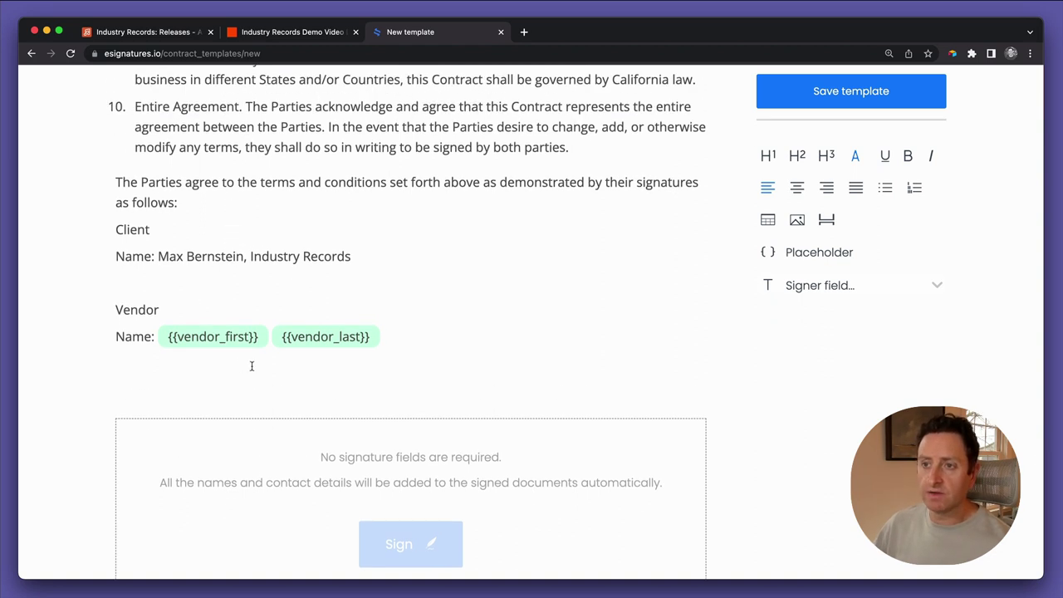
pyautogui.click(394, 336)
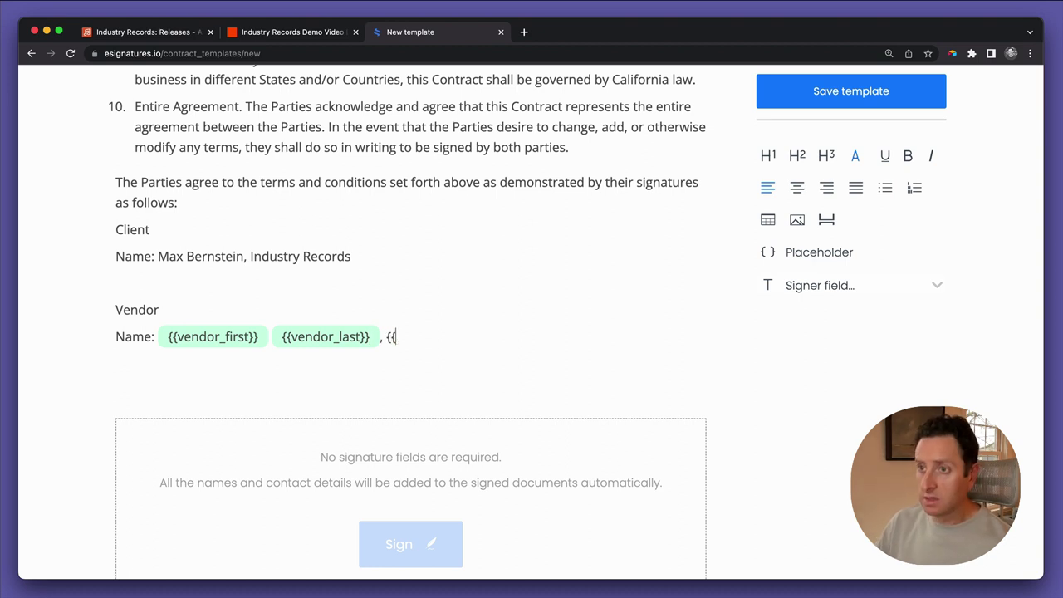
pyautogui.write('company_name')
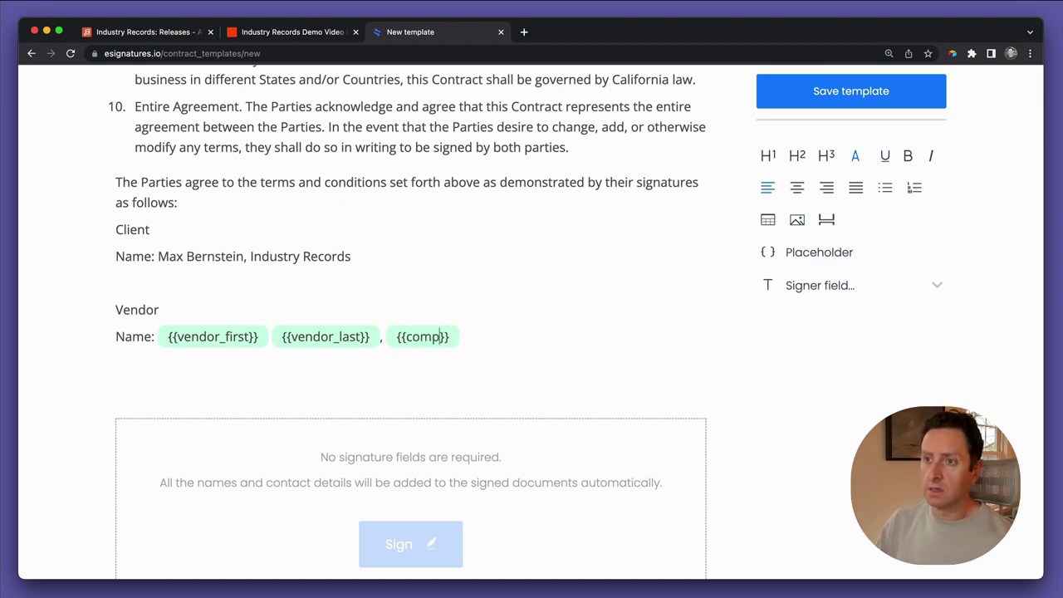
pyautogui.scroll(15, 387, 315)
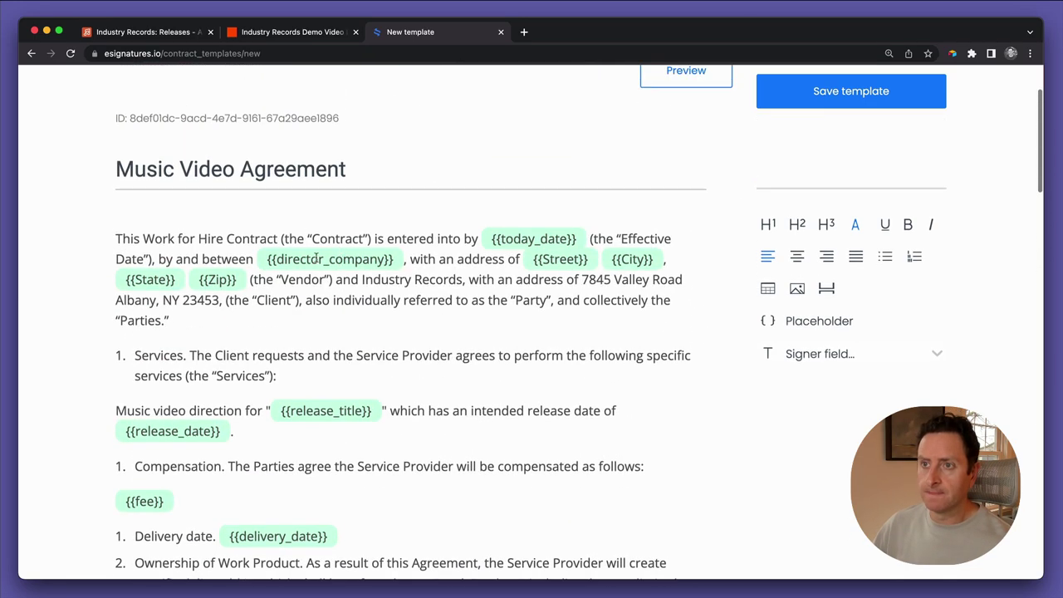
pyautogui.scroll(-15, 369, 285)
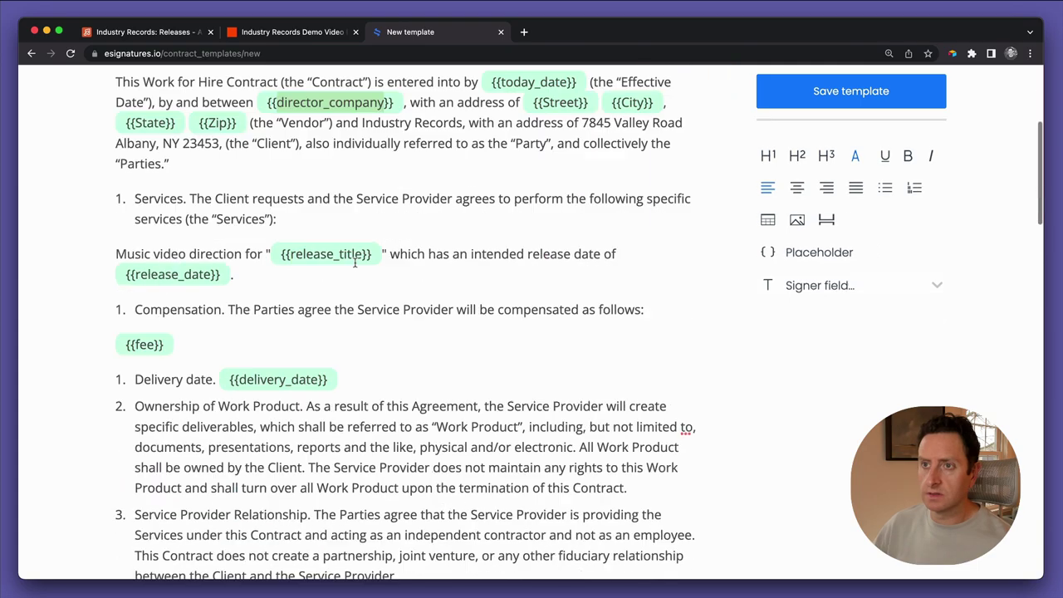
pyautogui.click(424, 310)
pyautogui.doubleClick(424, 310)
pyautogui.write('director_company')
pyautogui.scroll(-2, 596, 333)
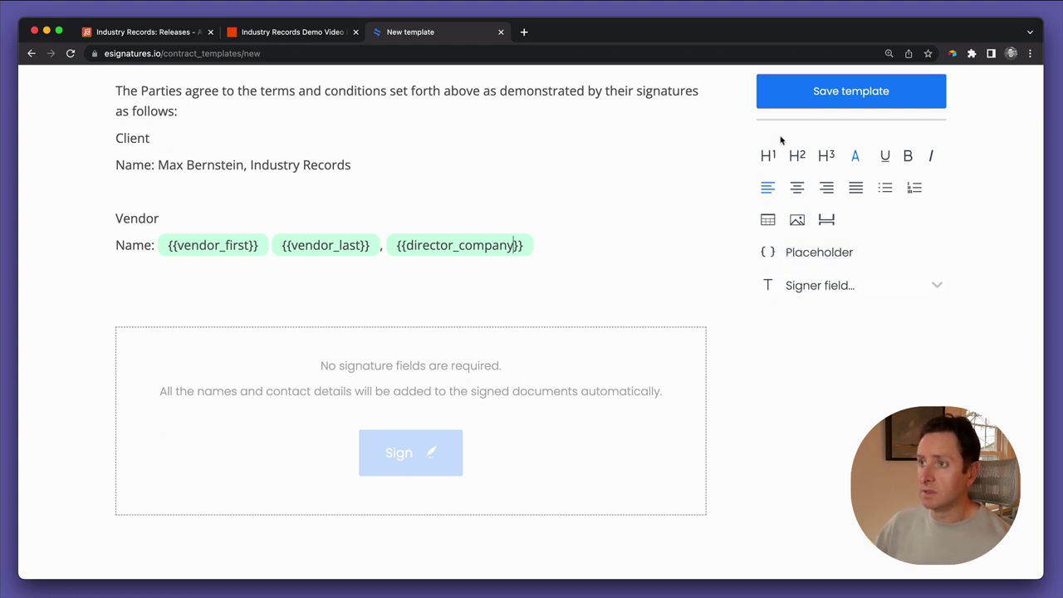
pyautogui.click(845, 92)
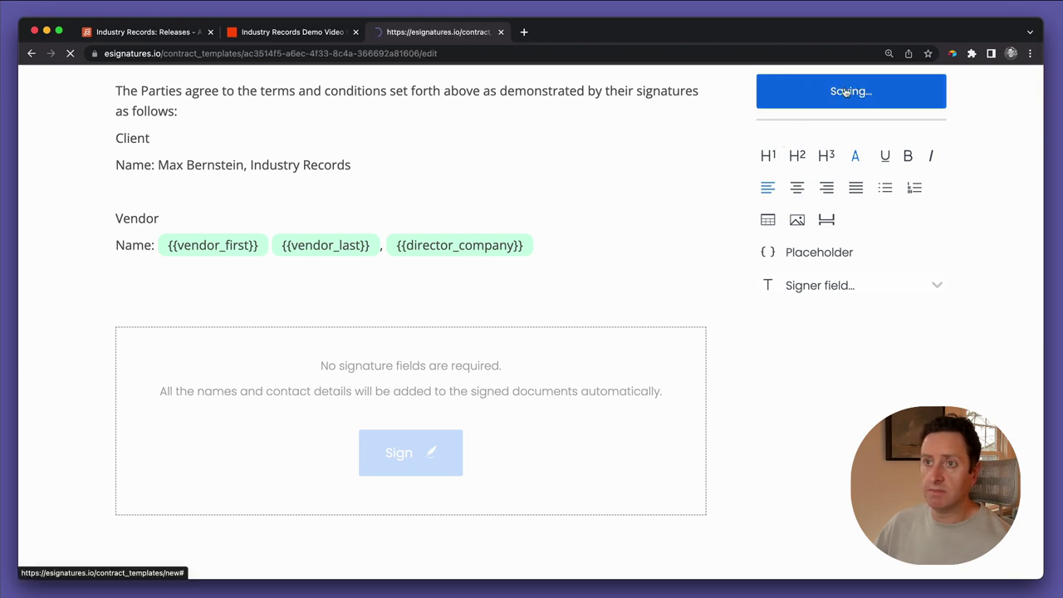
pyautogui.click(684, 230)
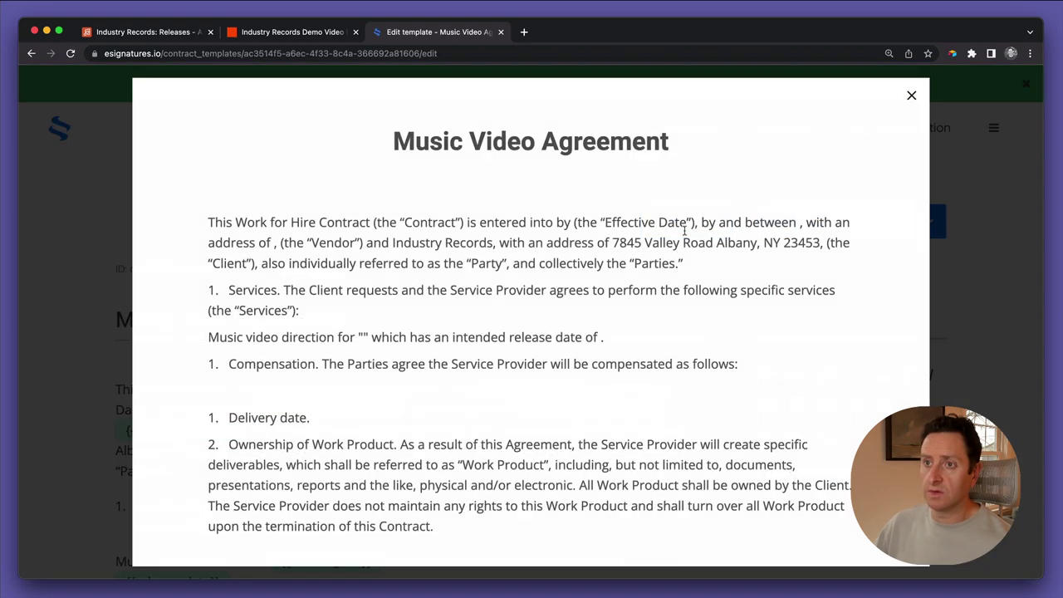
pyautogui.scroll(-2, 496, 365)
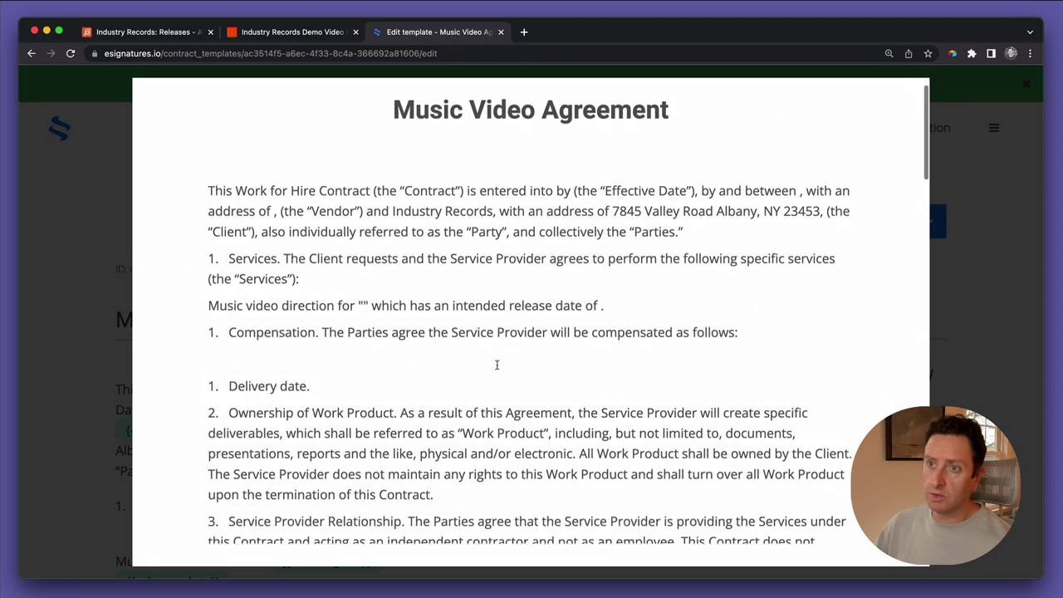
pyautogui.scroll(2, 497, 365)
pyautogui.scroll(-10, 497, 366)
pyautogui.scroll(10, 496, 365)
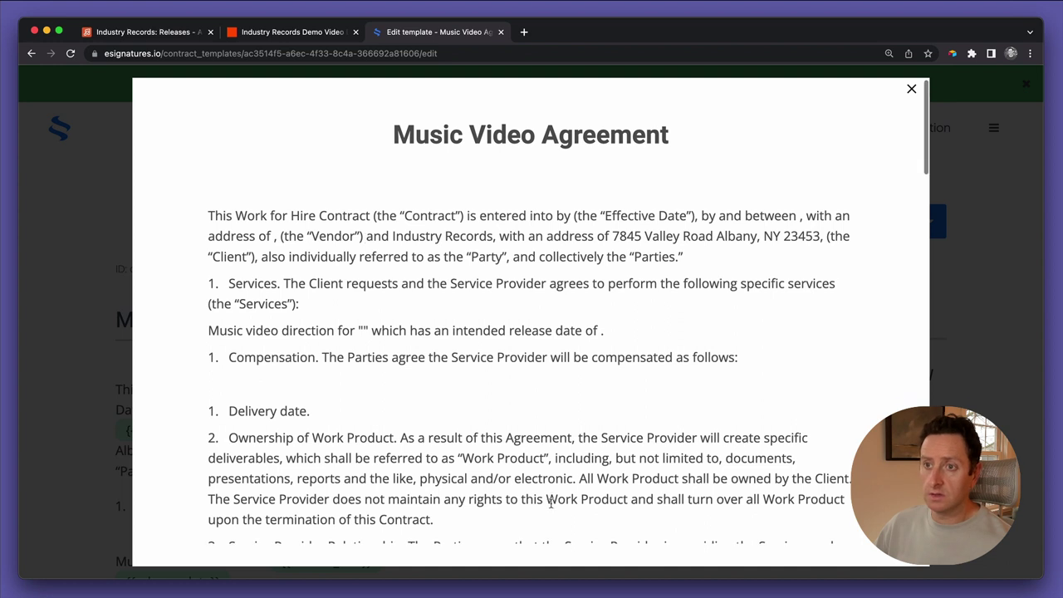
pyautogui.scroll(-1, 550, 503)
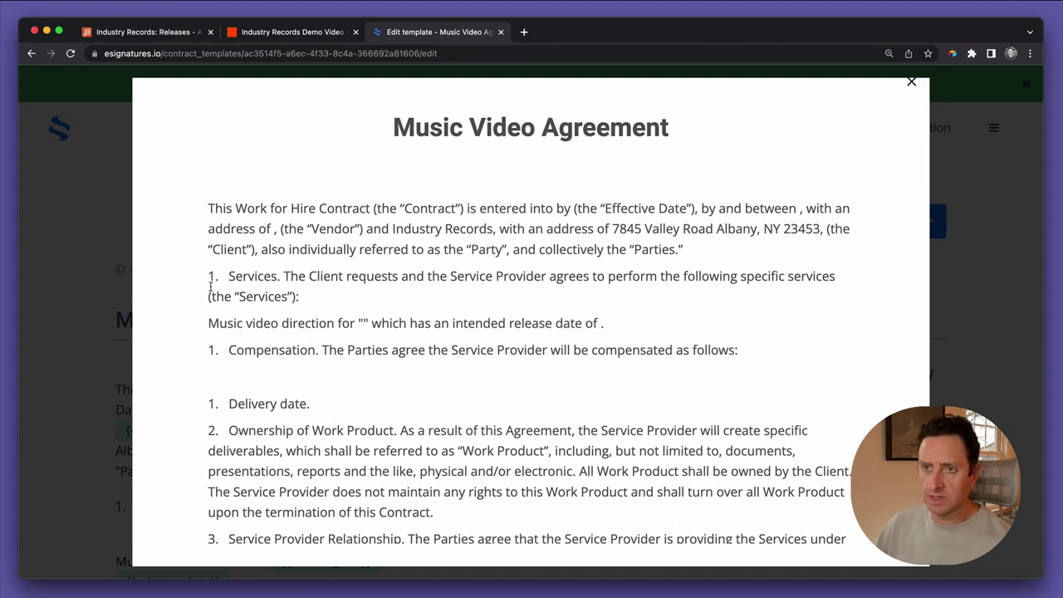
pyautogui.scroll(-20, 307, 411)
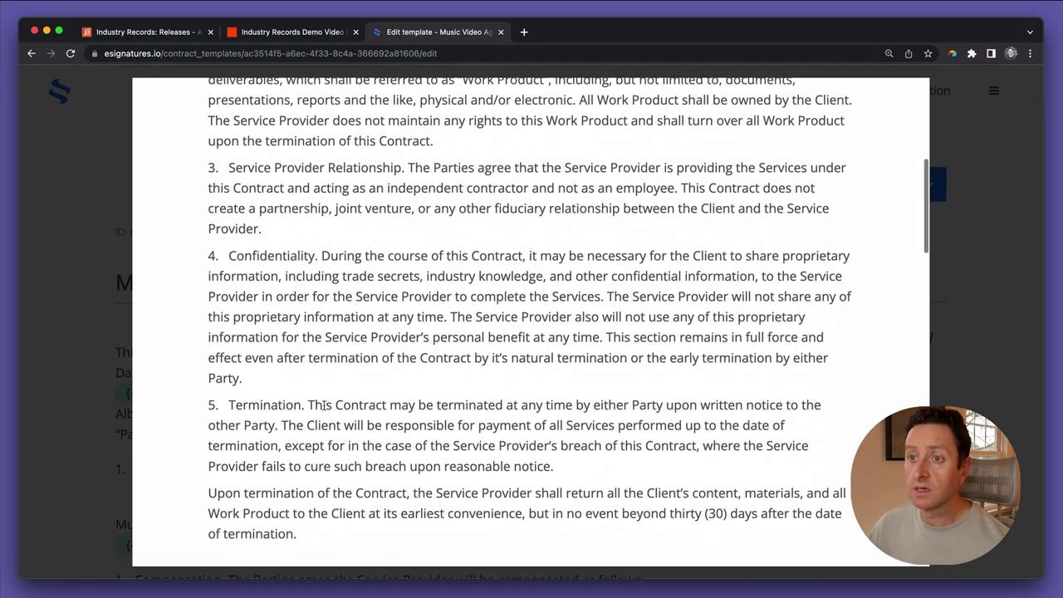
pyautogui.scroll(-5, 324, 410)
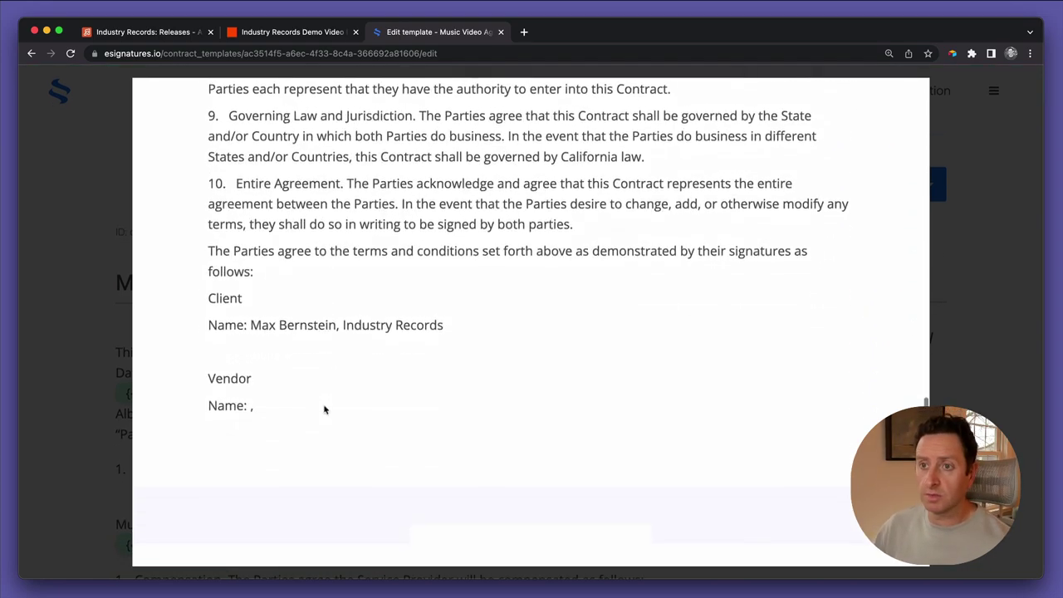
pyautogui.scroll(-5, 409, 419)
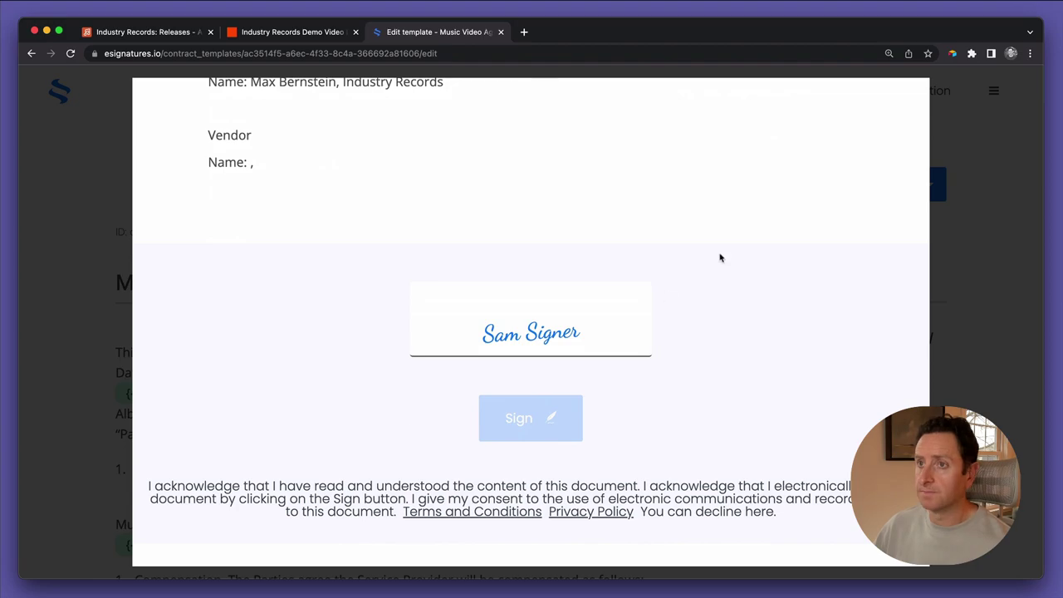
pyautogui.scroll(20, 887, 216)
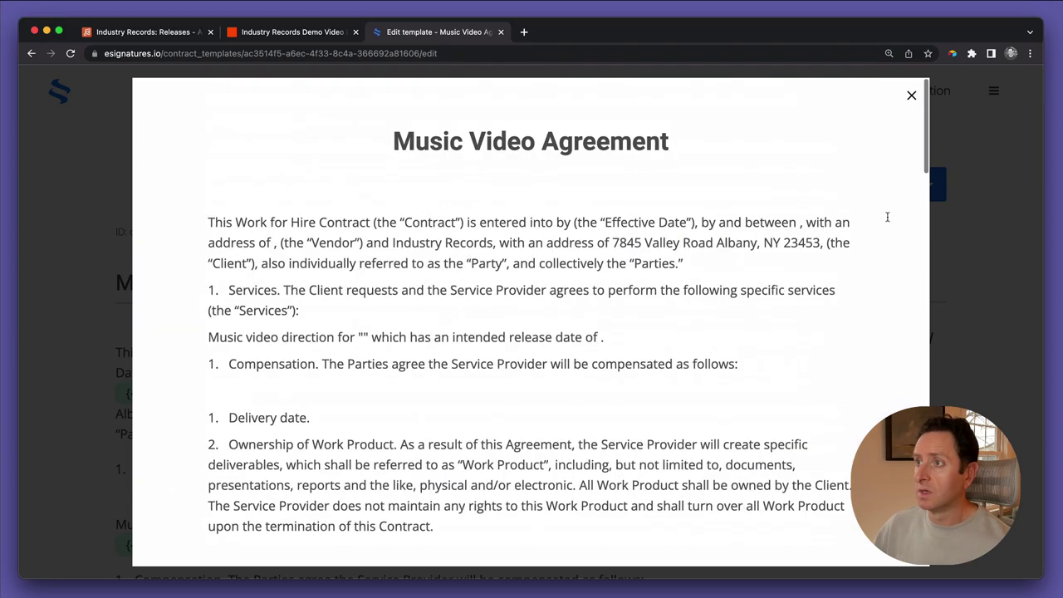
pyautogui.click(911, 96)
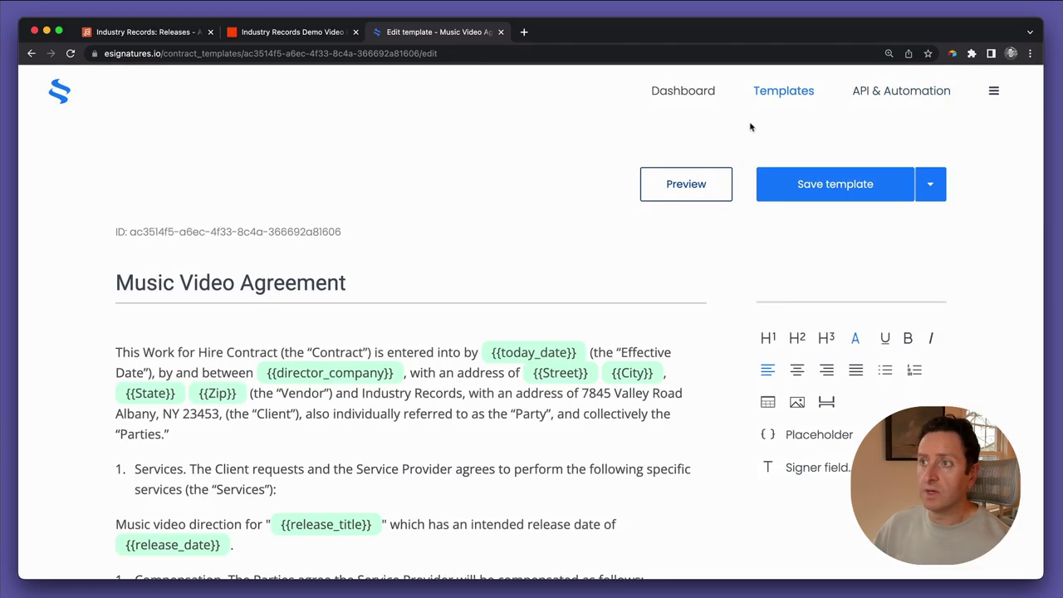
# Save the template and check its extra options dropdown
pyautogui.click(829, 185)
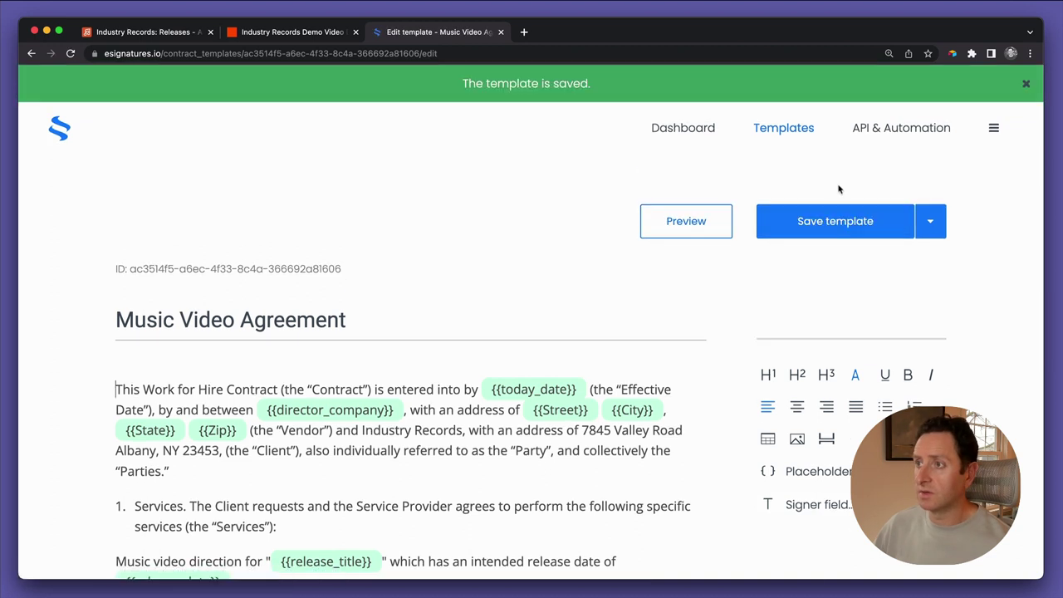
pyautogui.click(932, 224)
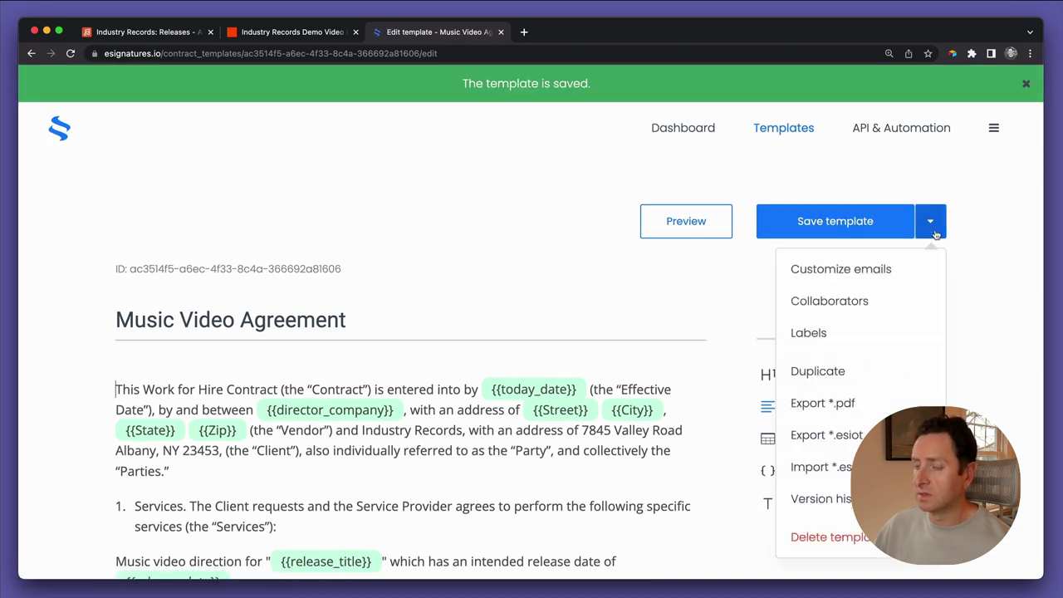
pyautogui.click(738, 207)
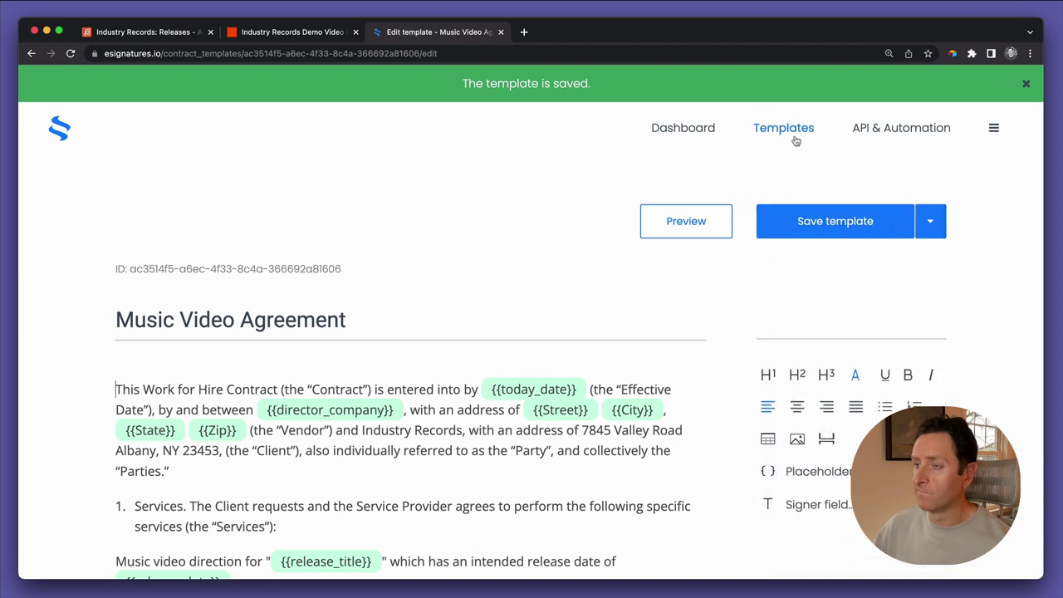
# Append ' Industry Records DEMO' to the template title and save it again
pyautogui.click(364, 317)
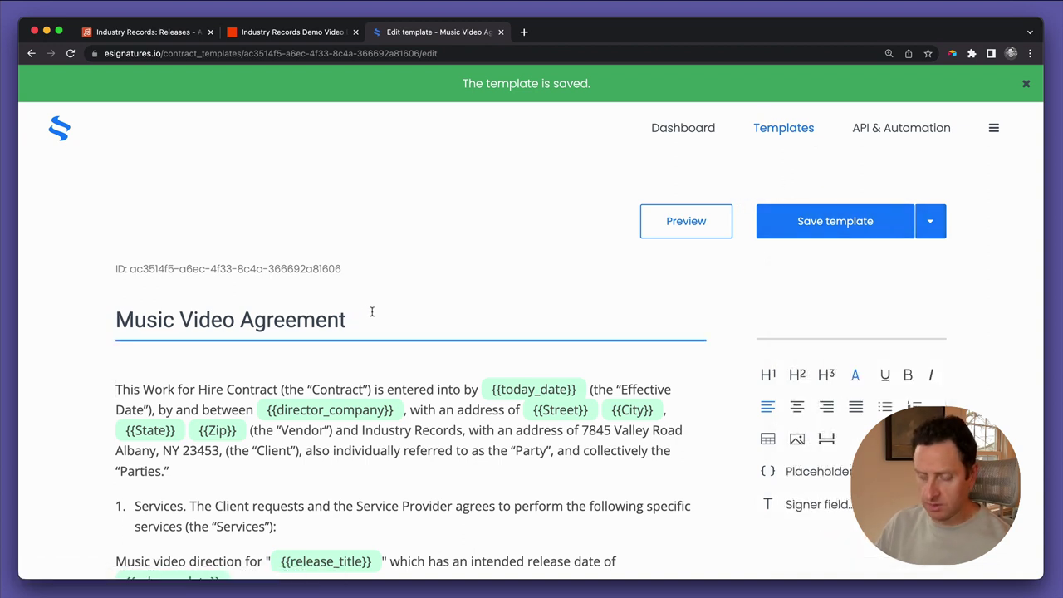
pyautogui.write('Industry ')
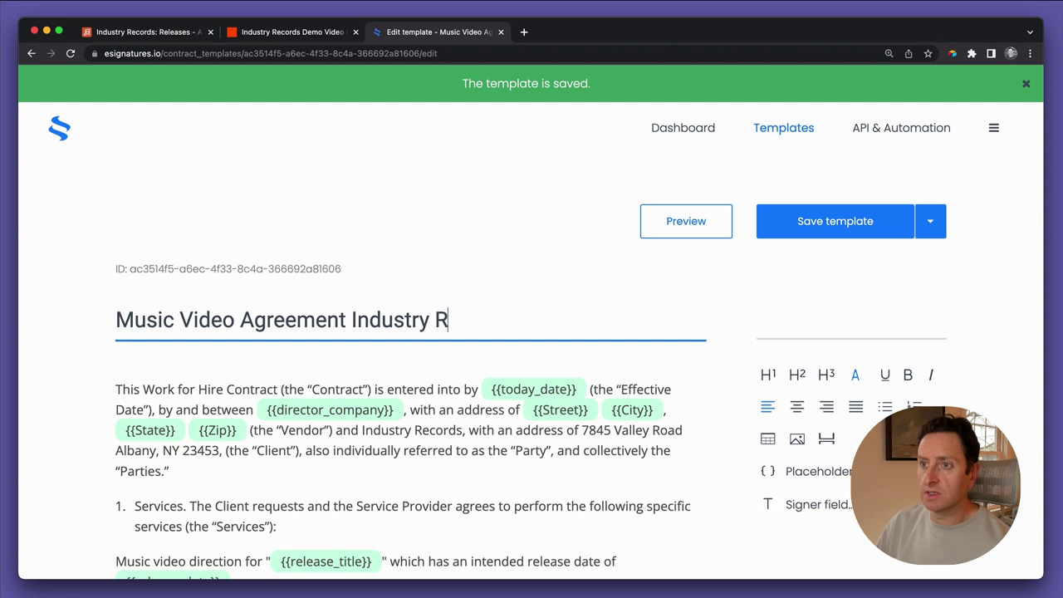
pyautogui.write('Records De')
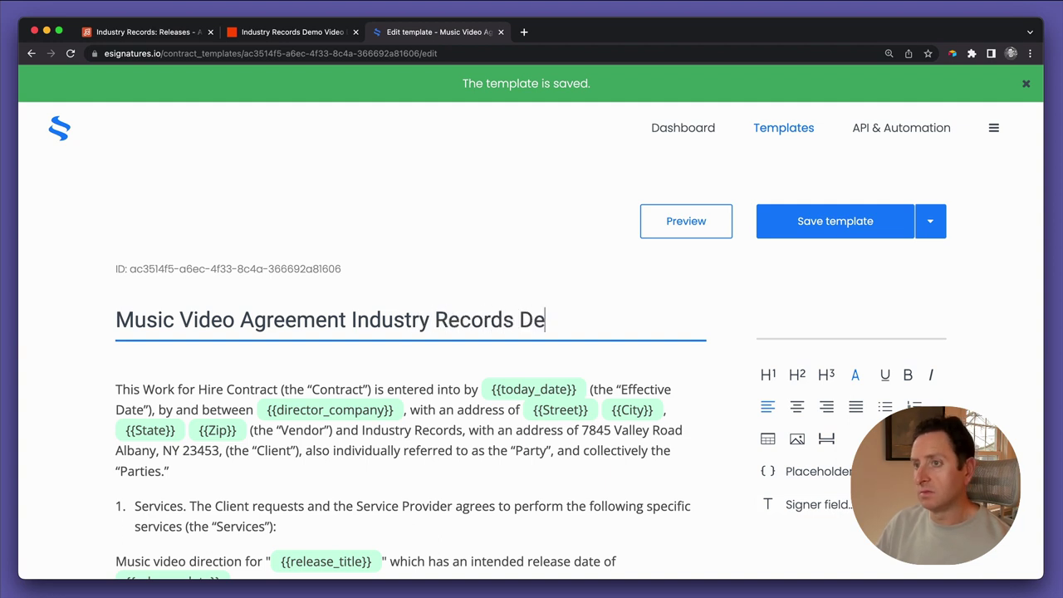
pyautogui.press('BackSpace')
pyautogui.write('EMO')
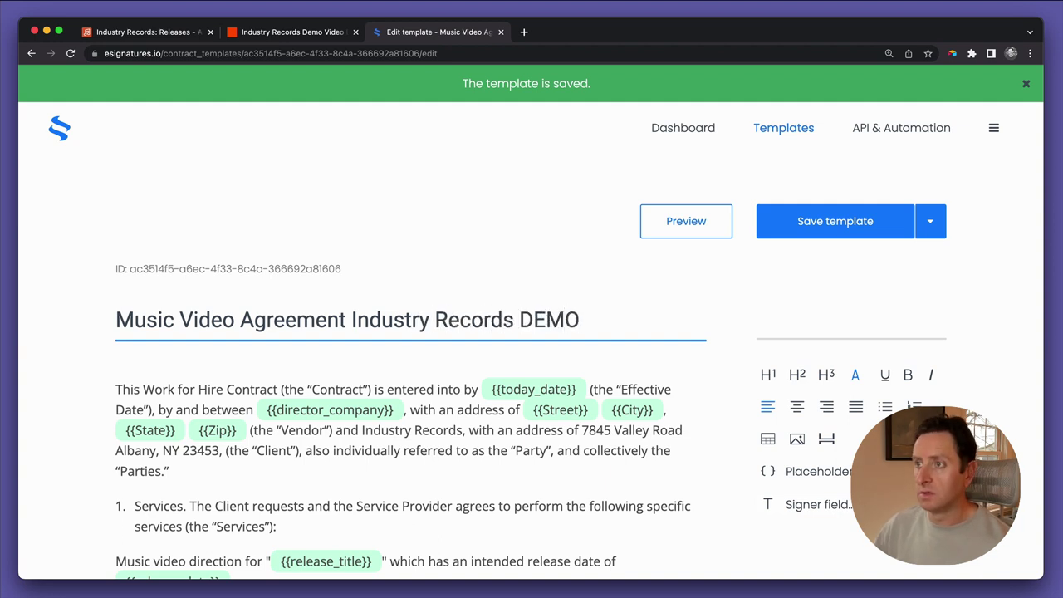
pyautogui.click(809, 231)
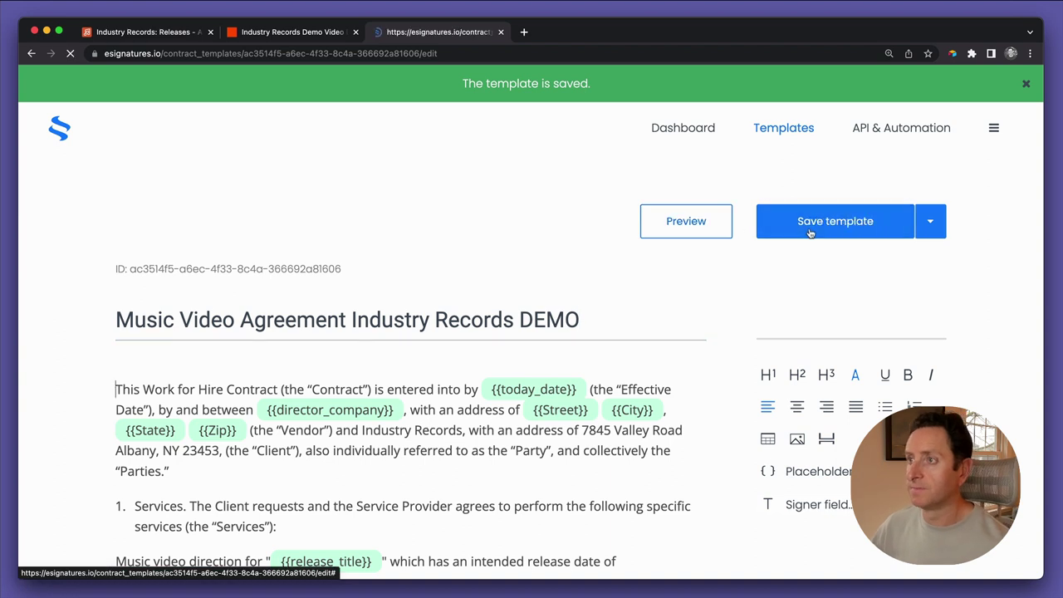
pyautogui.click(312, 35)
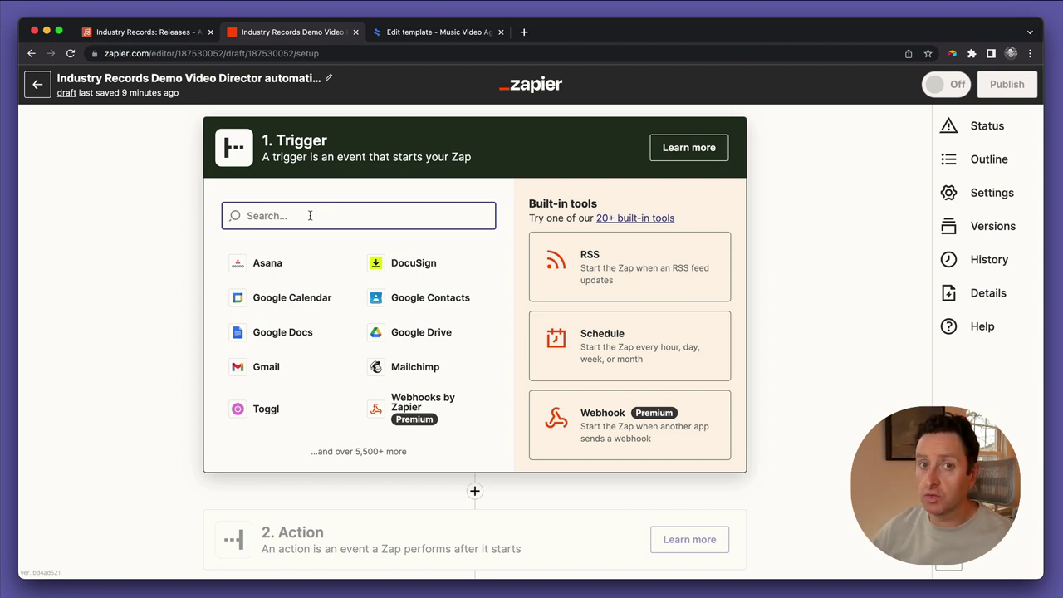
# Set the trigger to Airtable's New Record event using the connected Airtable account
pyautogui.write('airt')
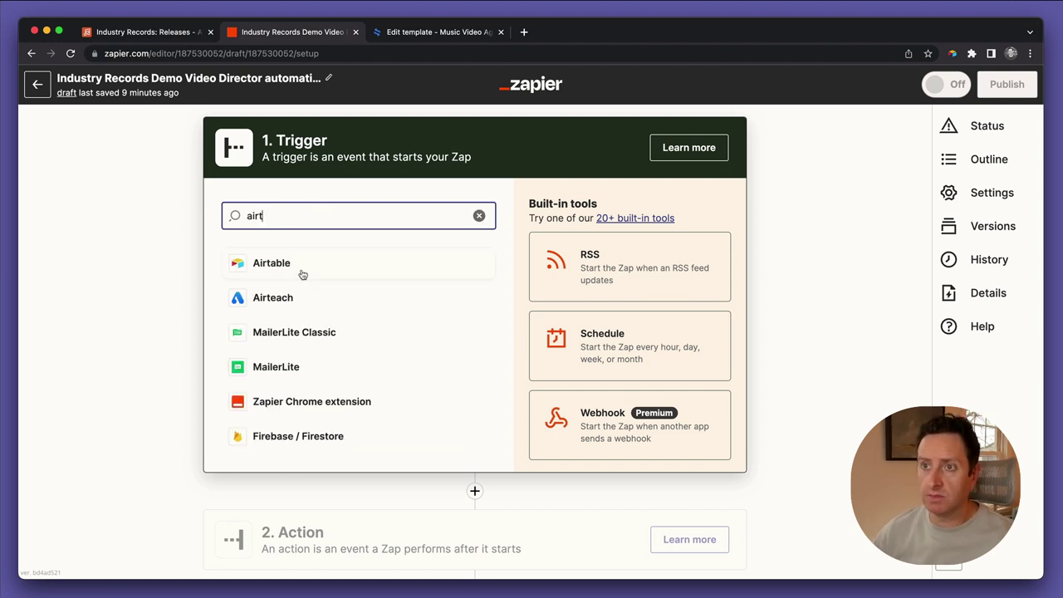
pyautogui.click(302, 274)
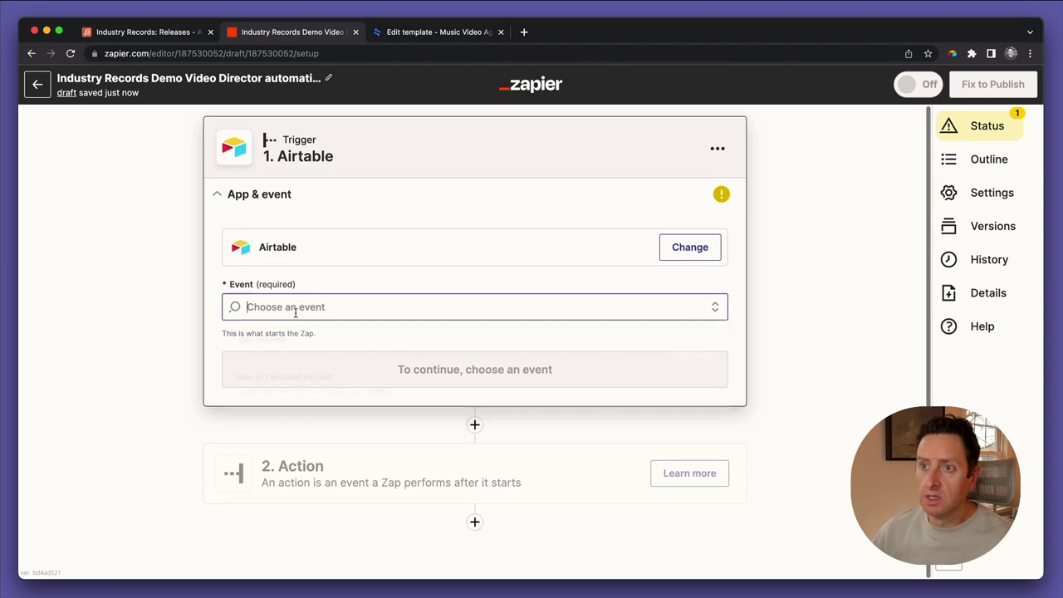
pyautogui.click(295, 309)
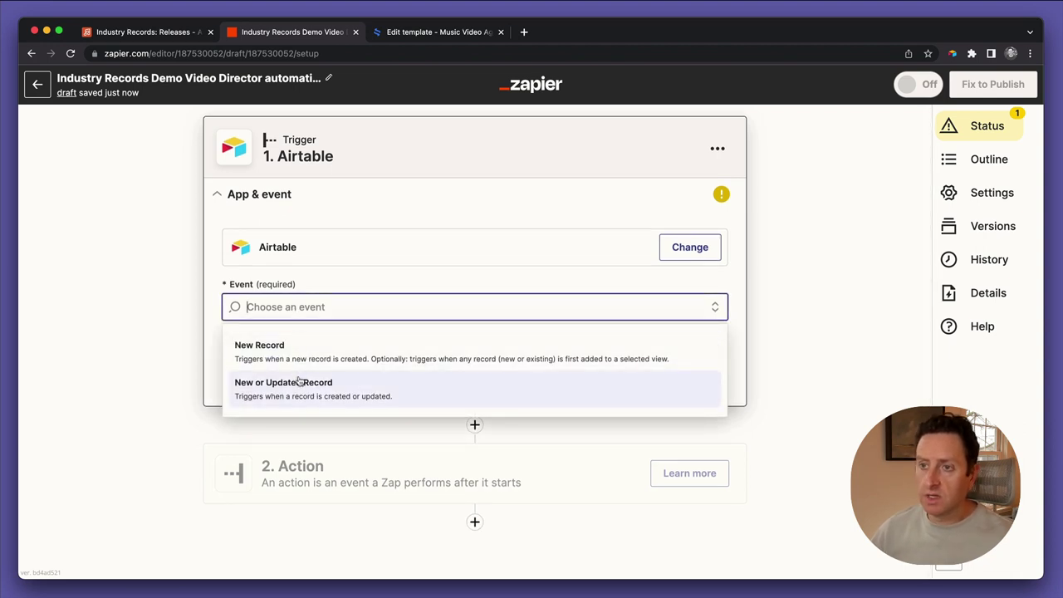
pyautogui.click(298, 360)
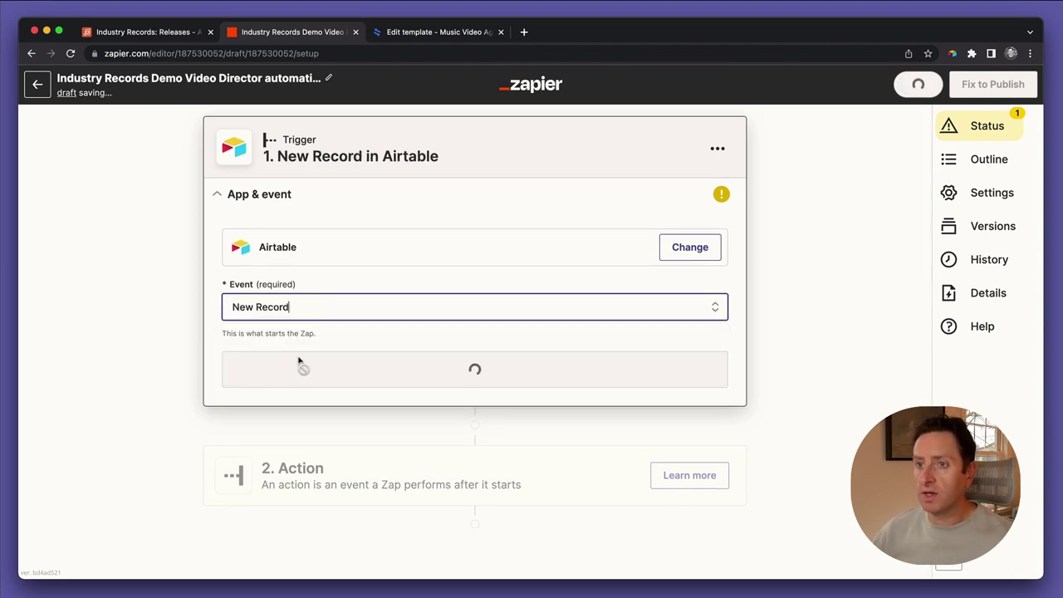
pyautogui.click(308, 366)
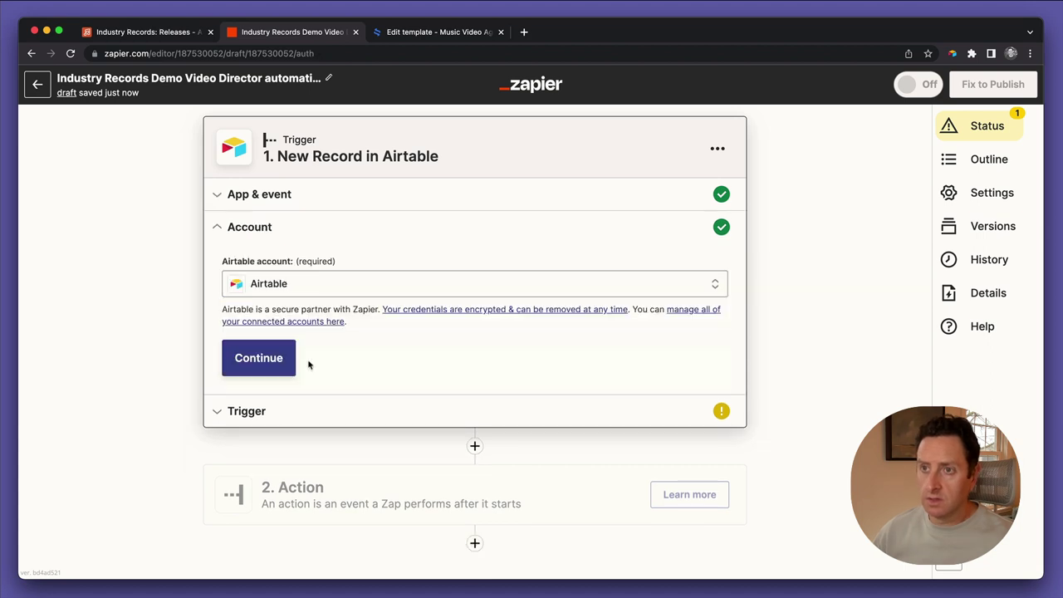
pyautogui.click(279, 364)
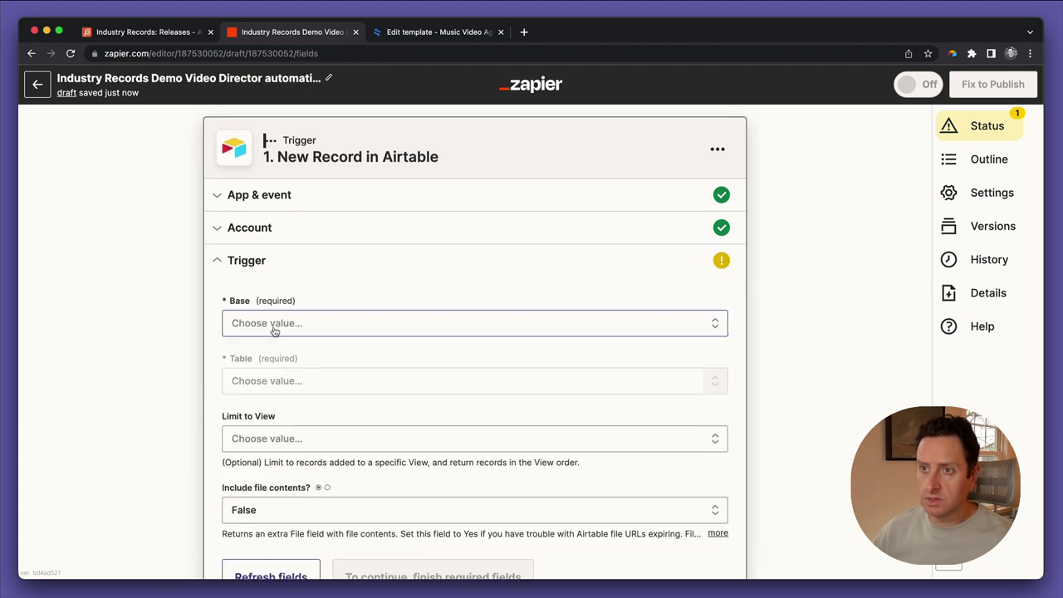
# Select an Industry Records base and the Releases table, then check the table's views in Airtable
pyautogui.click(274, 325)
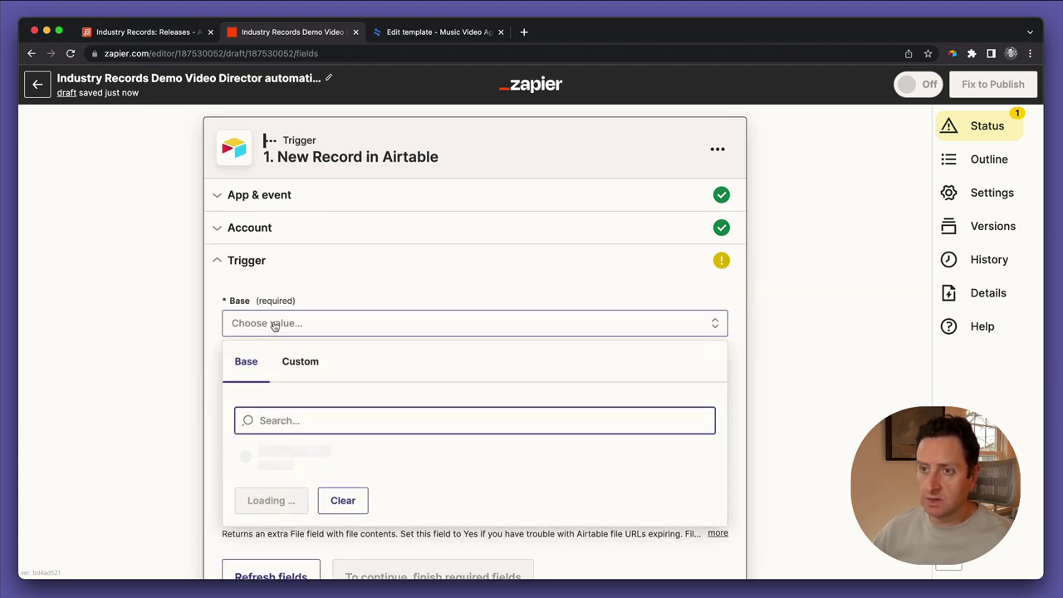
pyautogui.write('industry')
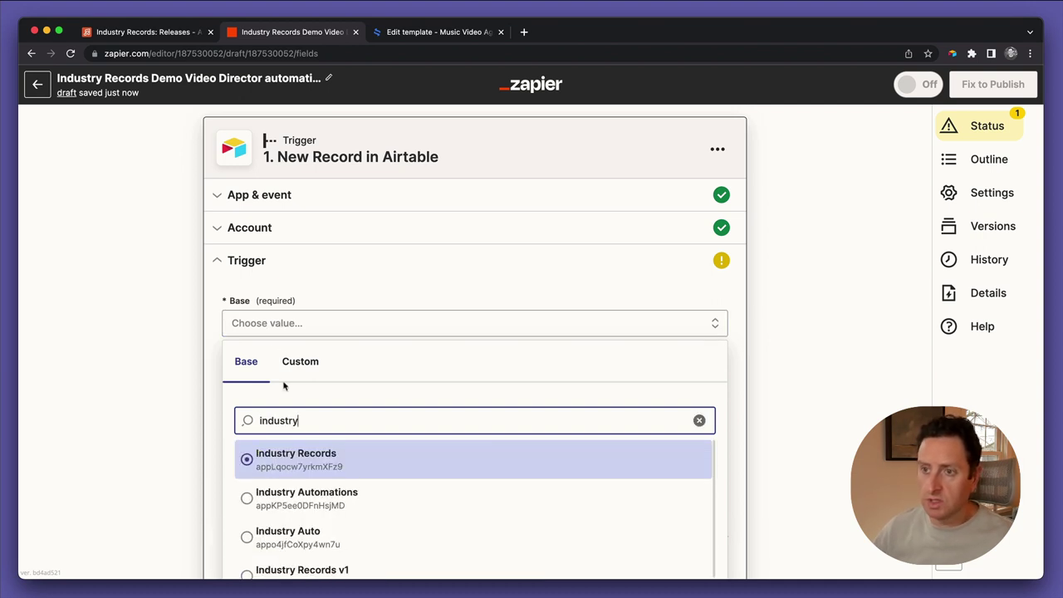
pyautogui.click(288, 459)
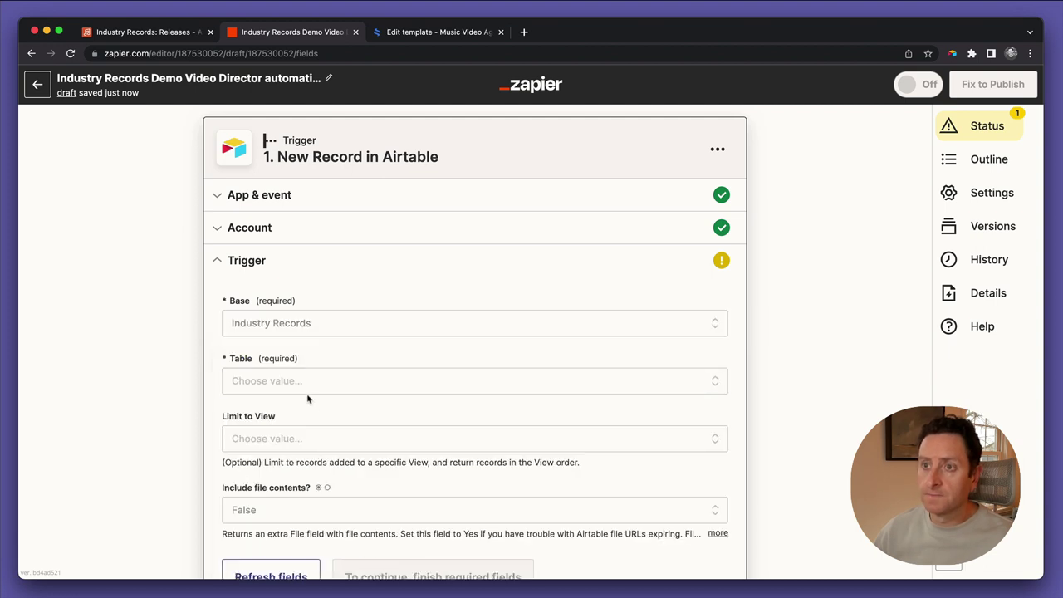
pyautogui.scroll(-2, 301, 379)
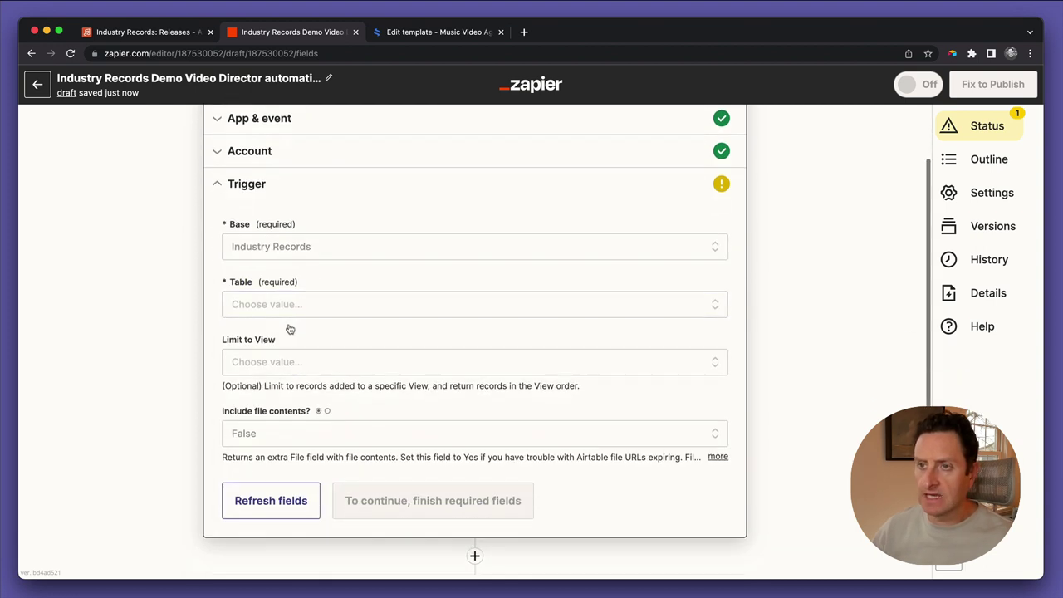
pyautogui.click(276, 304)
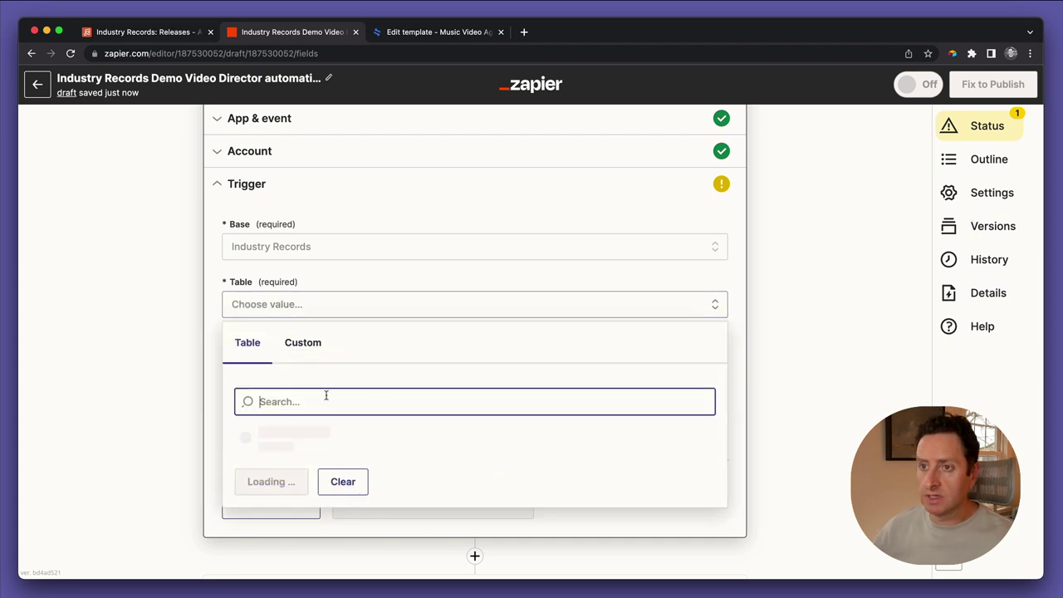
pyautogui.write('re')
pyautogui.click(284, 475)
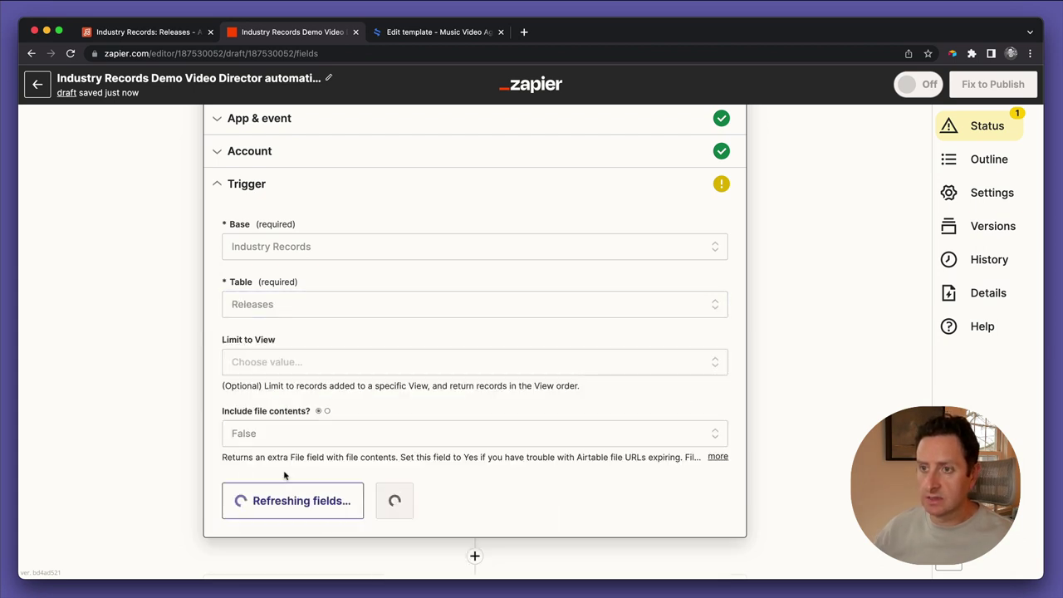
pyautogui.click(292, 364)
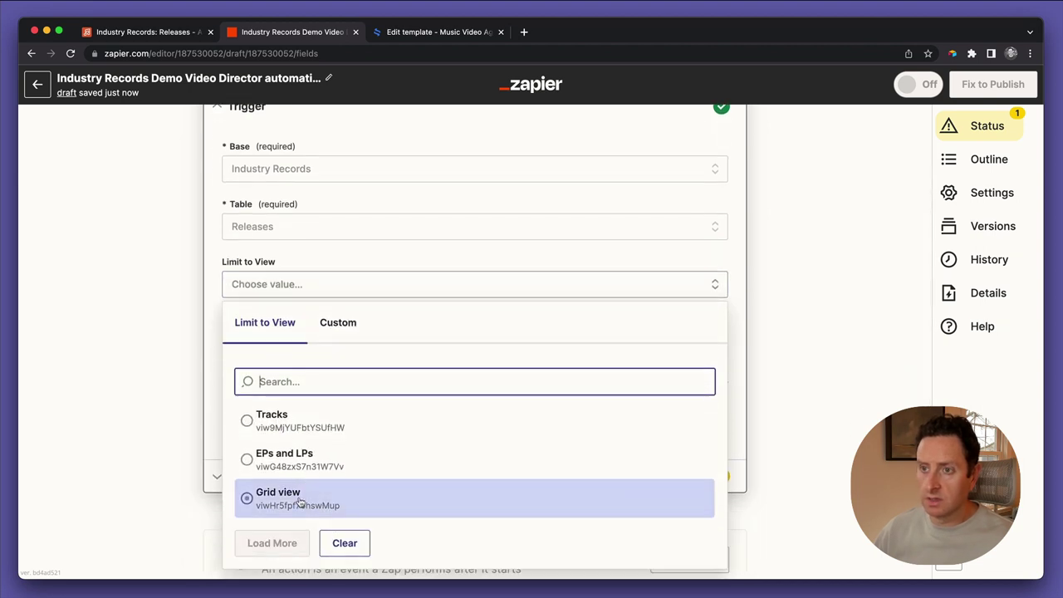
pyautogui.scroll(2, 321, 354)
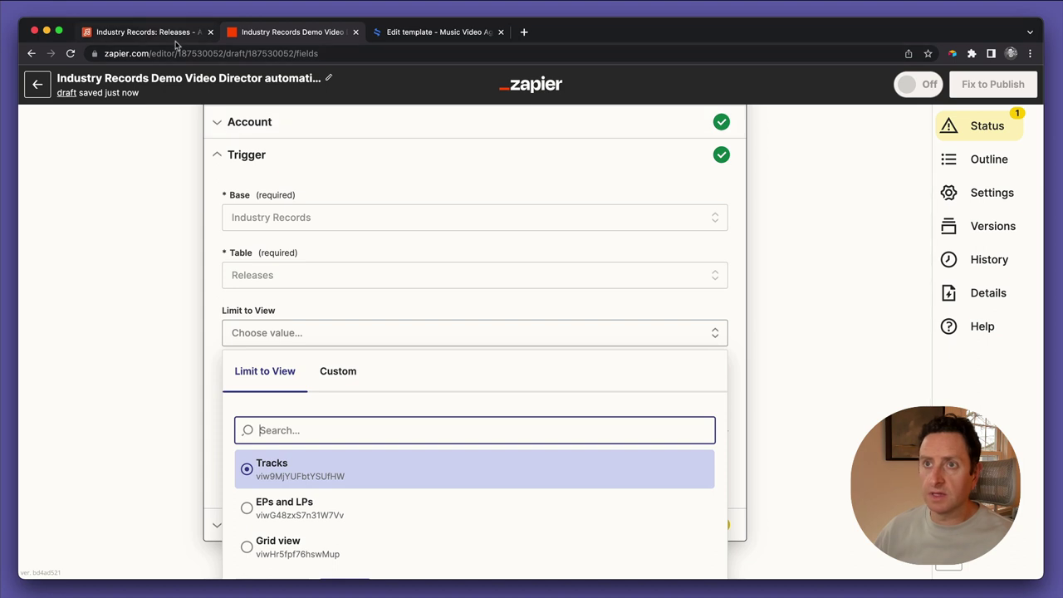
pyautogui.click(141, 31)
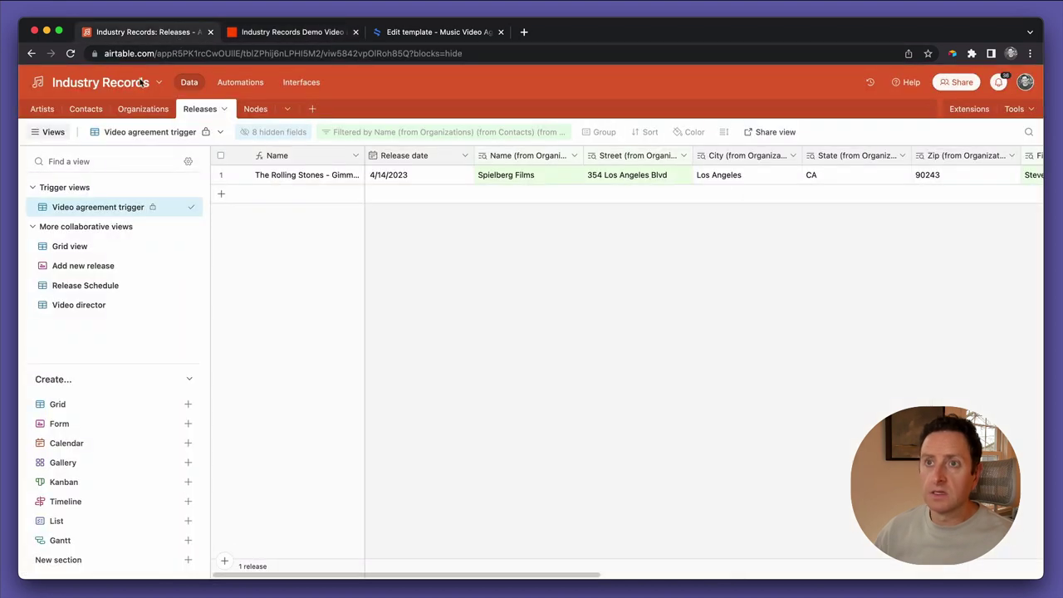
pyautogui.click(273, 32)
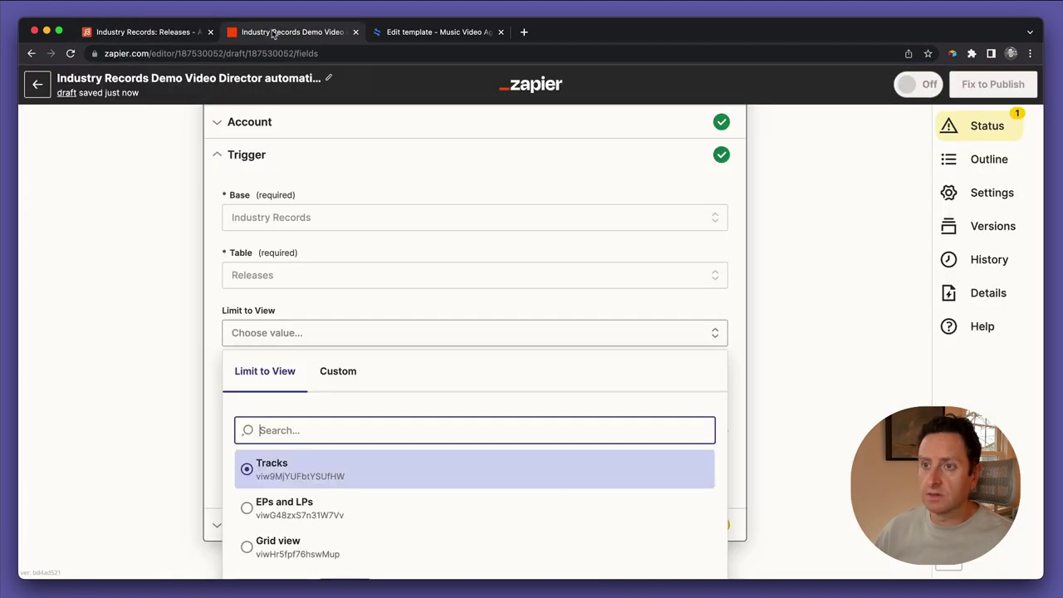
pyautogui.click(287, 223)
# Reselect the correct Industry Records base and Releases table, limited to the Video agreement trigger view
pyautogui.click(287, 221)
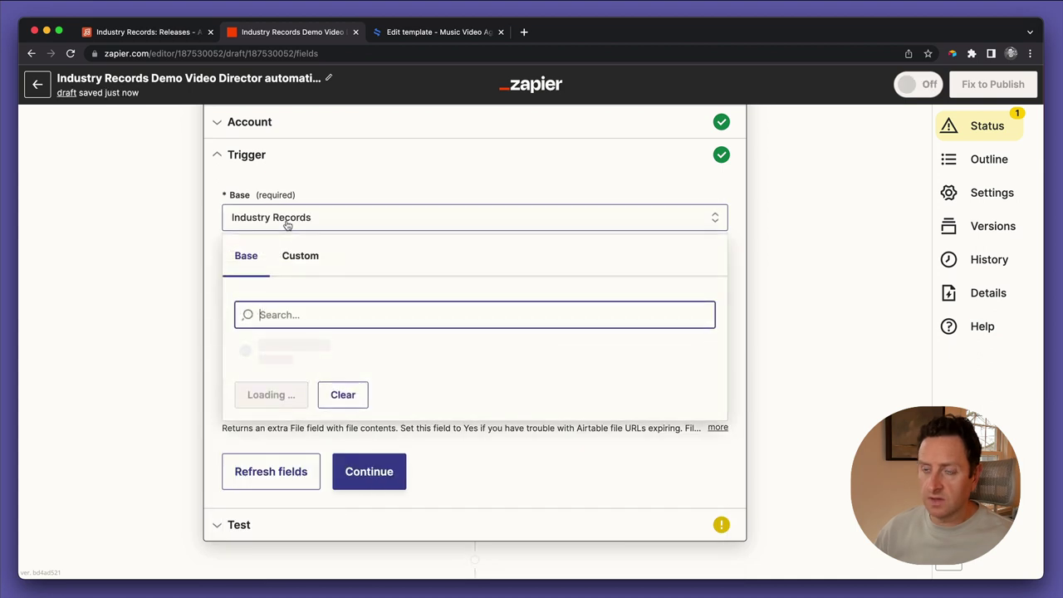
pyautogui.write('industry records')
pyautogui.scroll(-1, 328, 439)
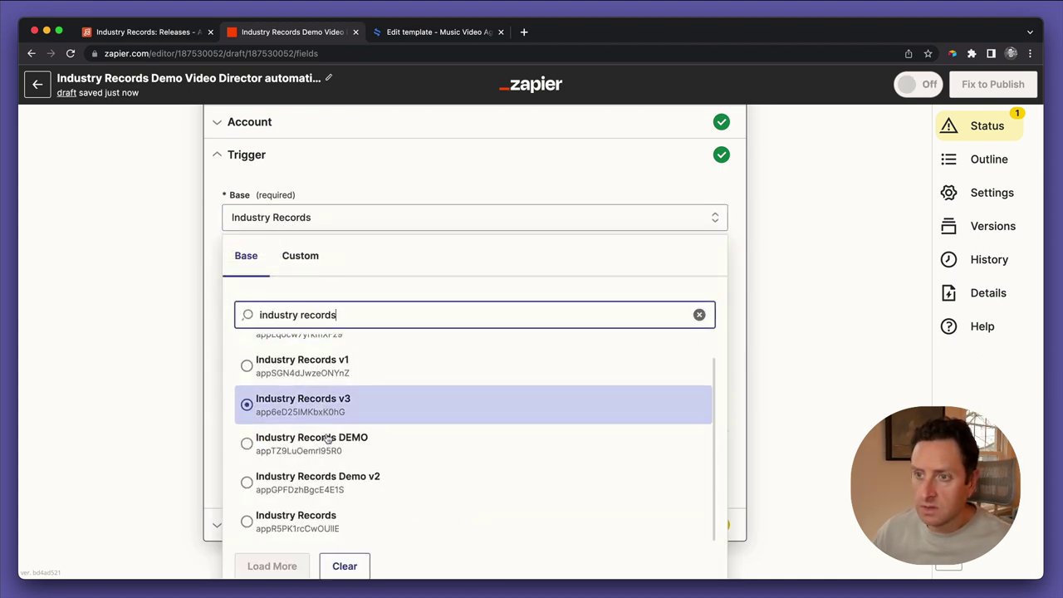
pyautogui.click(308, 523)
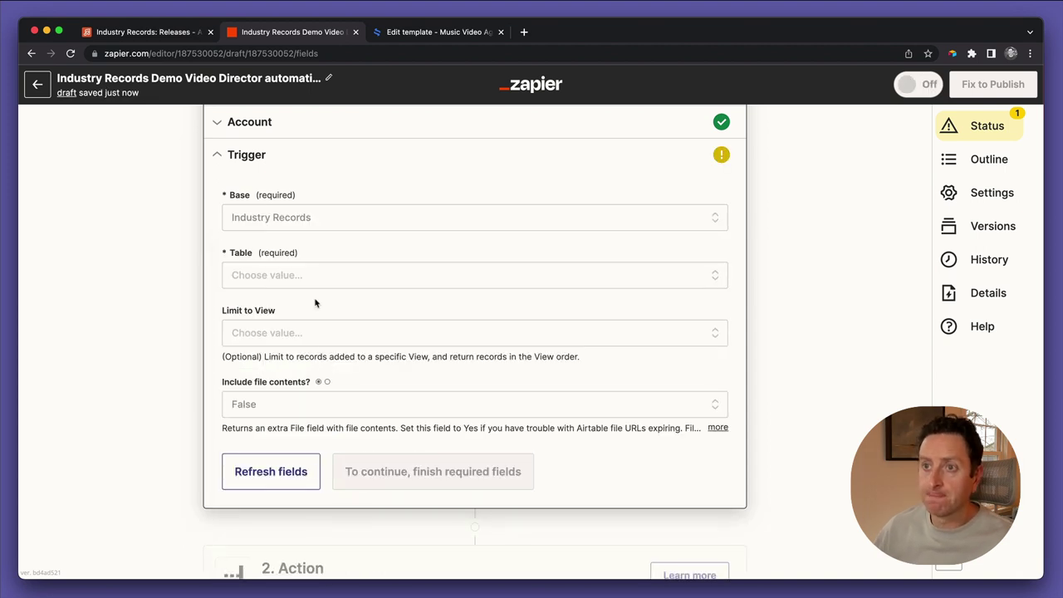
pyautogui.click(282, 276)
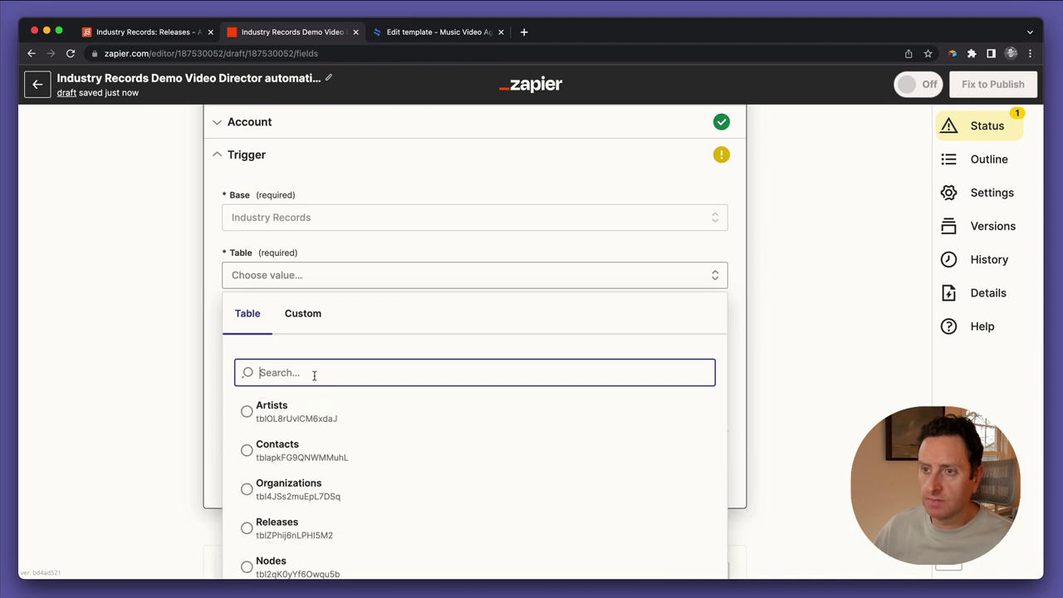
pyautogui.write('re')
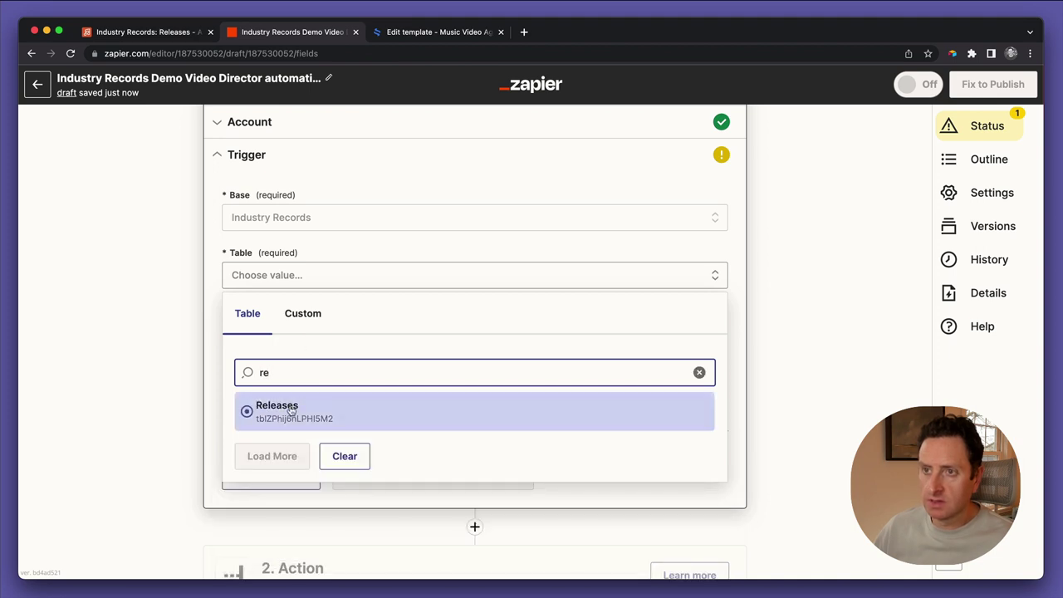
pyautogui.click(291, 410)
pyautogui.click(277, 334)
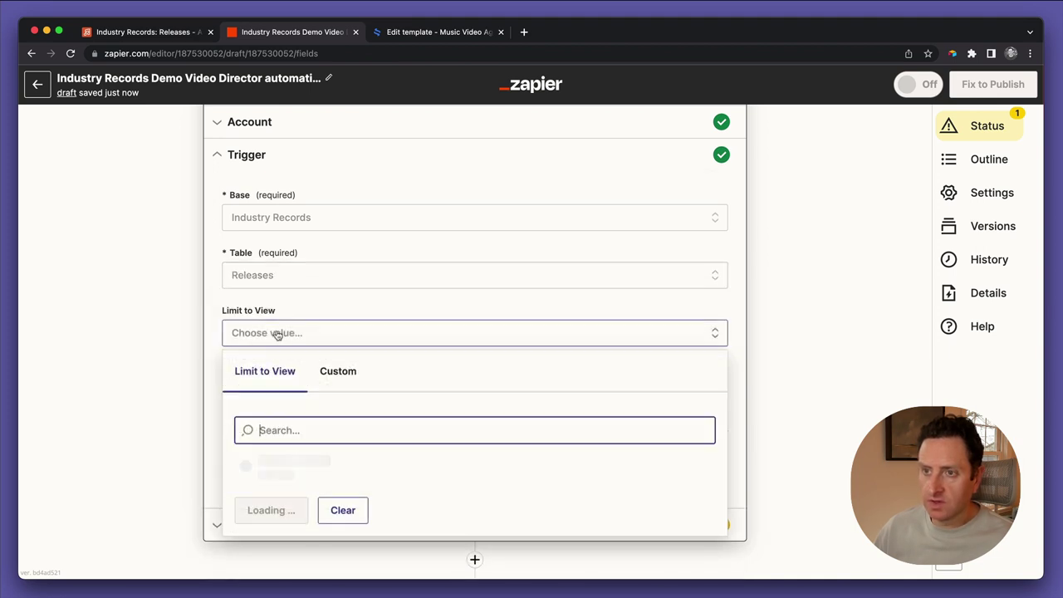
pyautogui.click(307, 463)
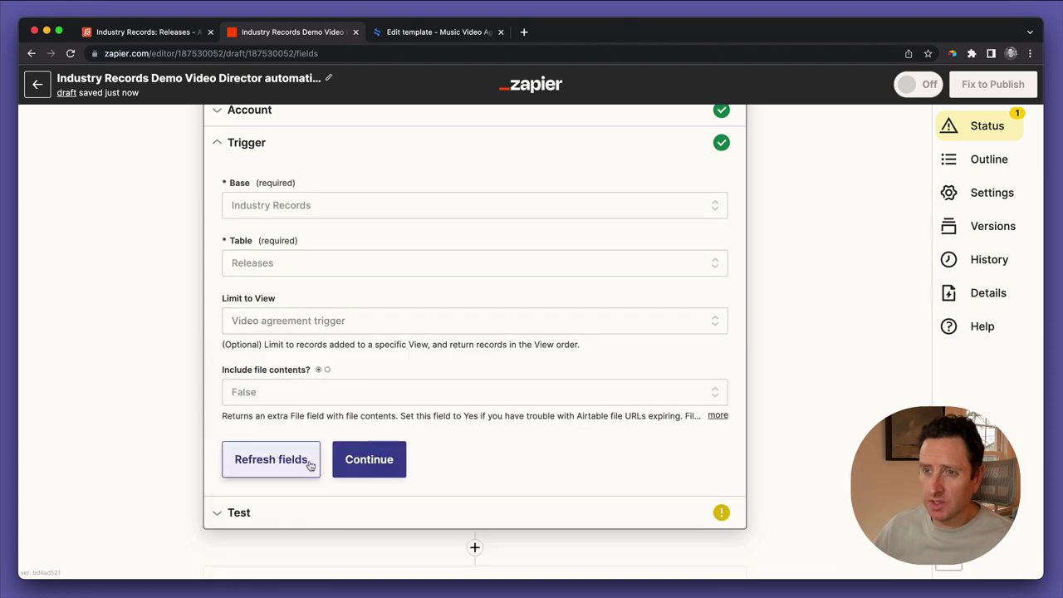
pyautogui.click(341, 458)
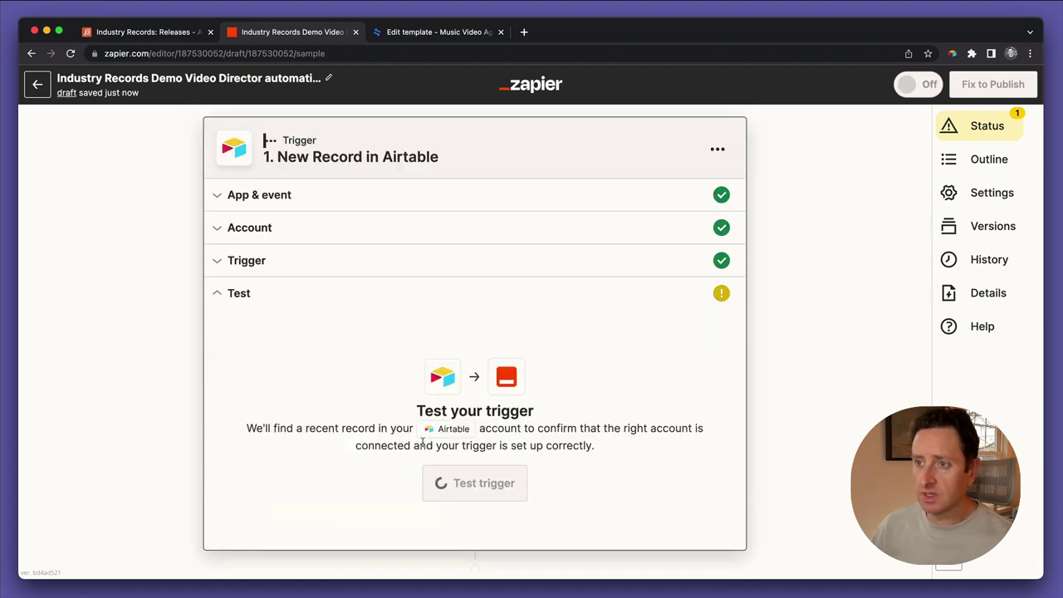
# Test the trigger to fetch the sample 'Gimme Shelter' record, then continue to the action step
pyautogui.click(467, 486)
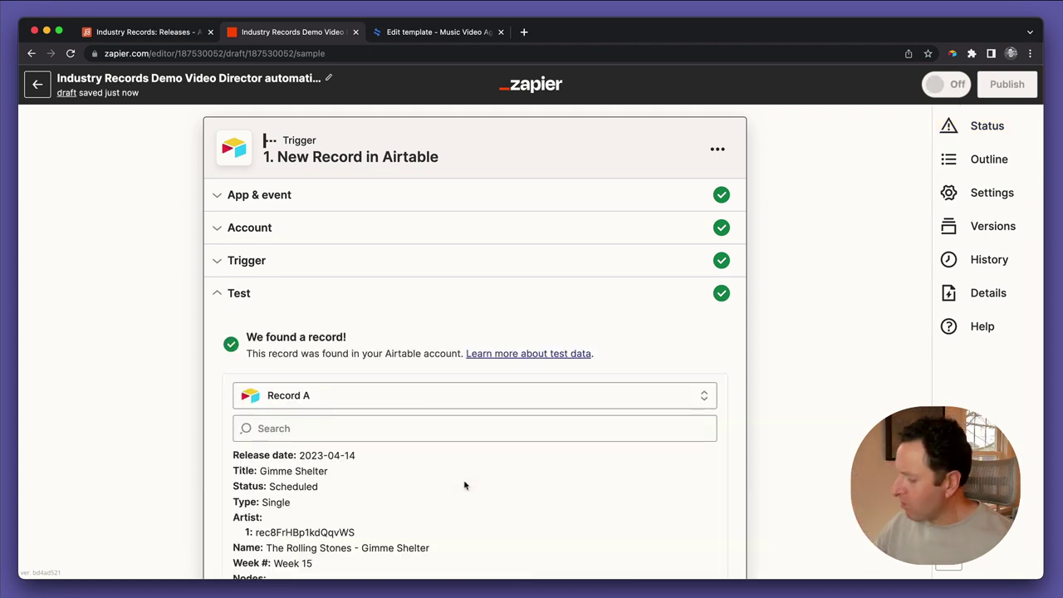
pyautogui.scroll(-5, 464, 485)
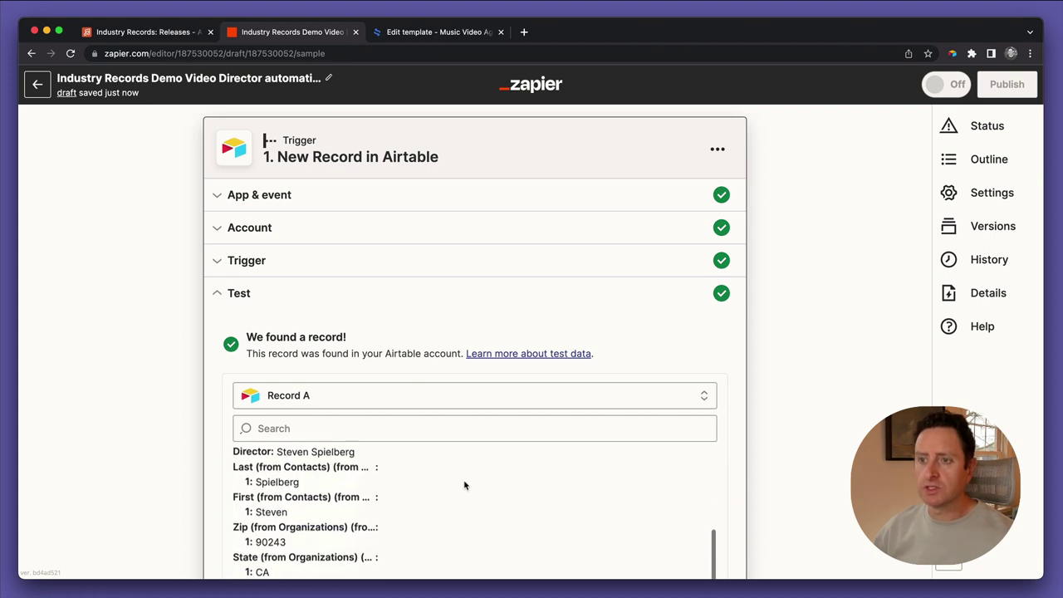
pyautogui.scroll(-2, 181, 482)
pyautogui.scroll(-3, 230, 474)
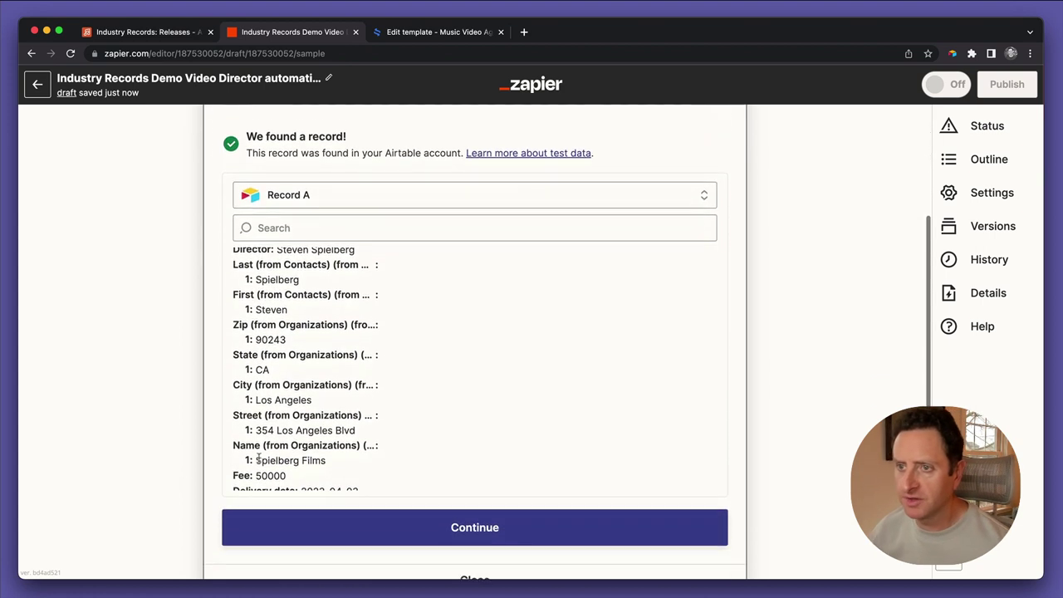
pyautogui.scroll(-2, 308, 446)
pyautogui.scroll(-3, 296, 440)
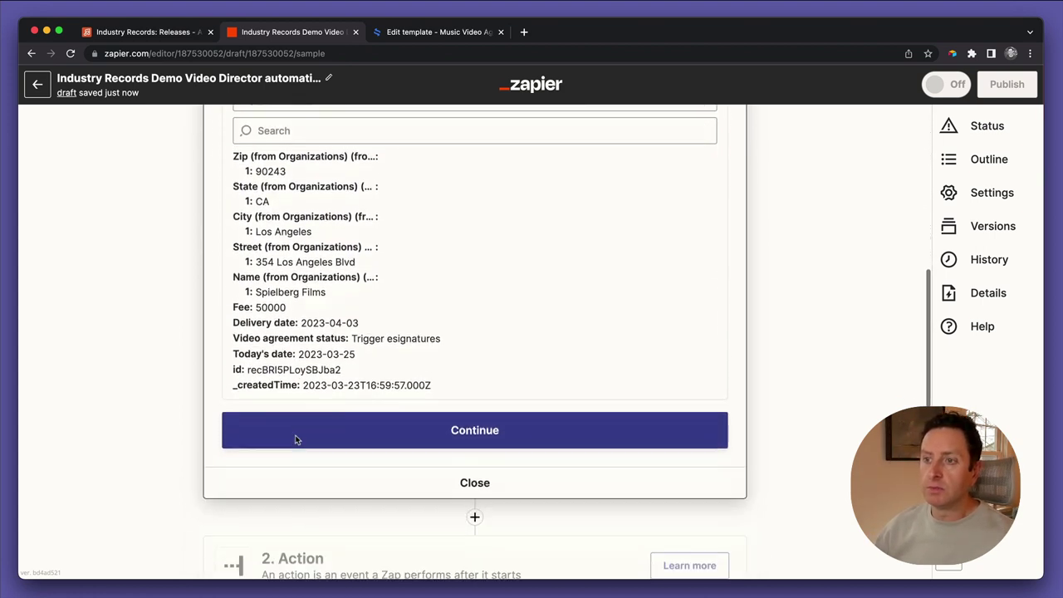
pyautogui.click(374, 423)
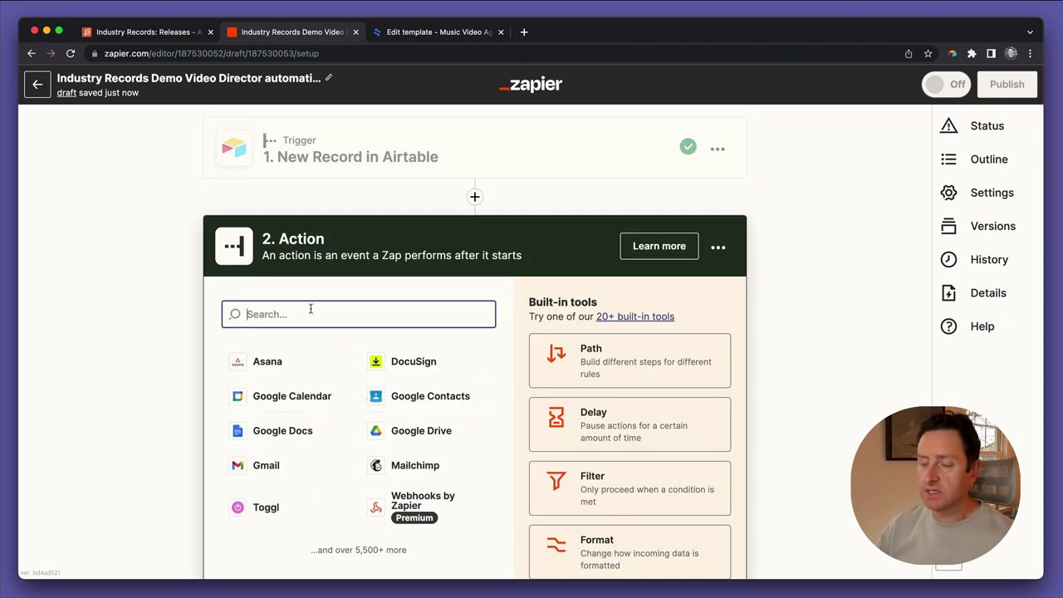
# Make the action eSignatures.io's Create Contract event with the connected account
pyautogui.write('esi')
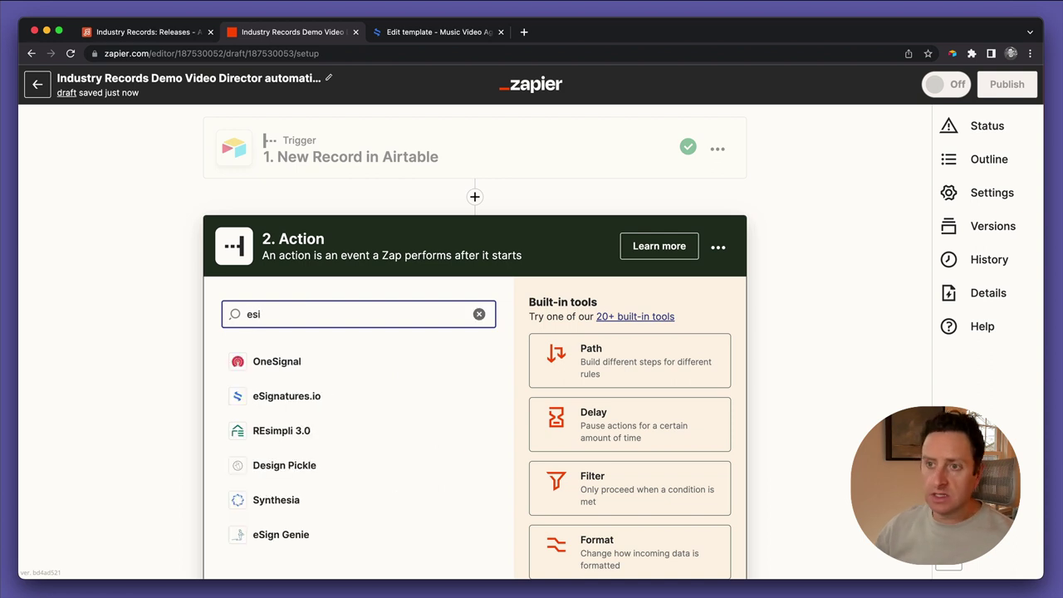
pyautogui.click(309, 400)
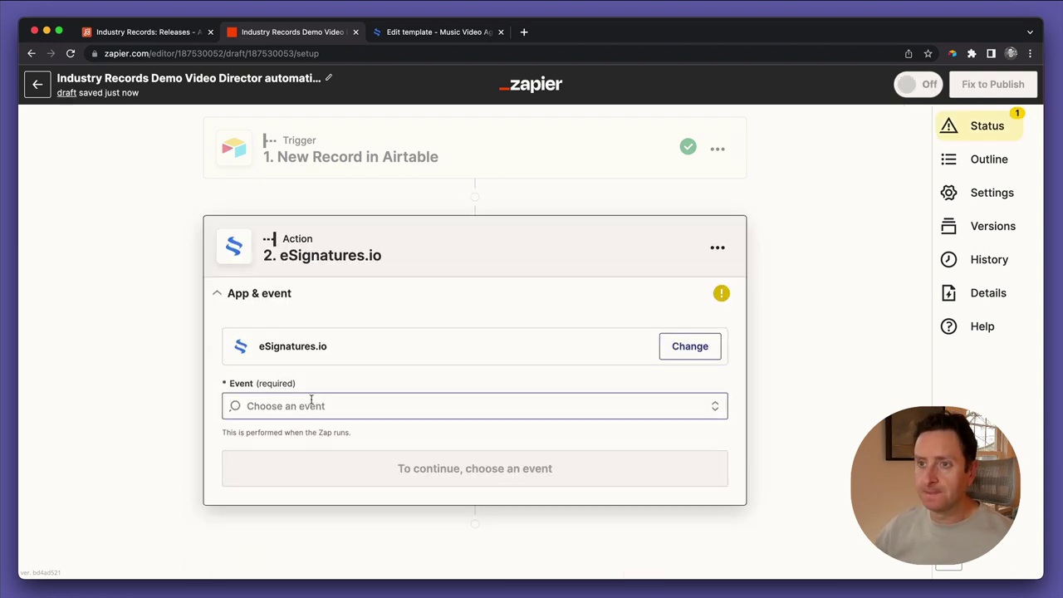
pyautogui.click(311, 406)
pyautogui.click(306, 467)
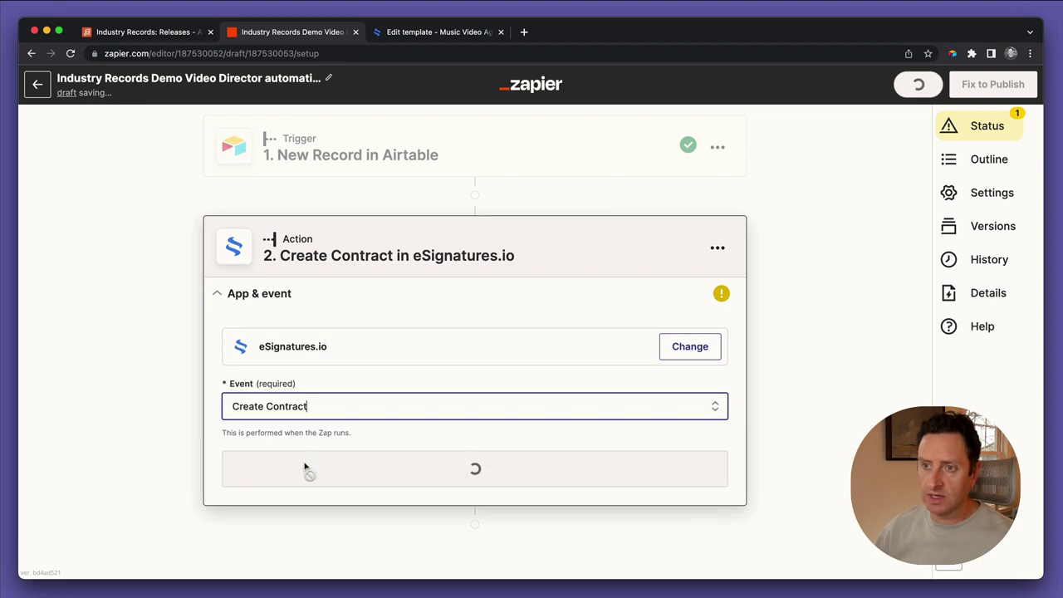
pyautogui.click(307, 455)
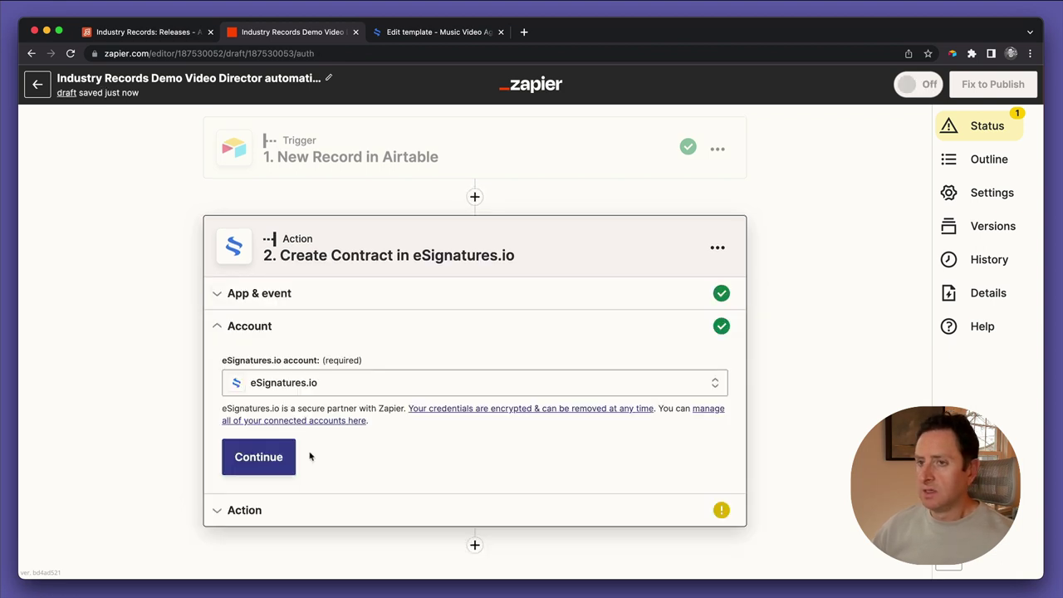
pyautogui.click(280, 459)
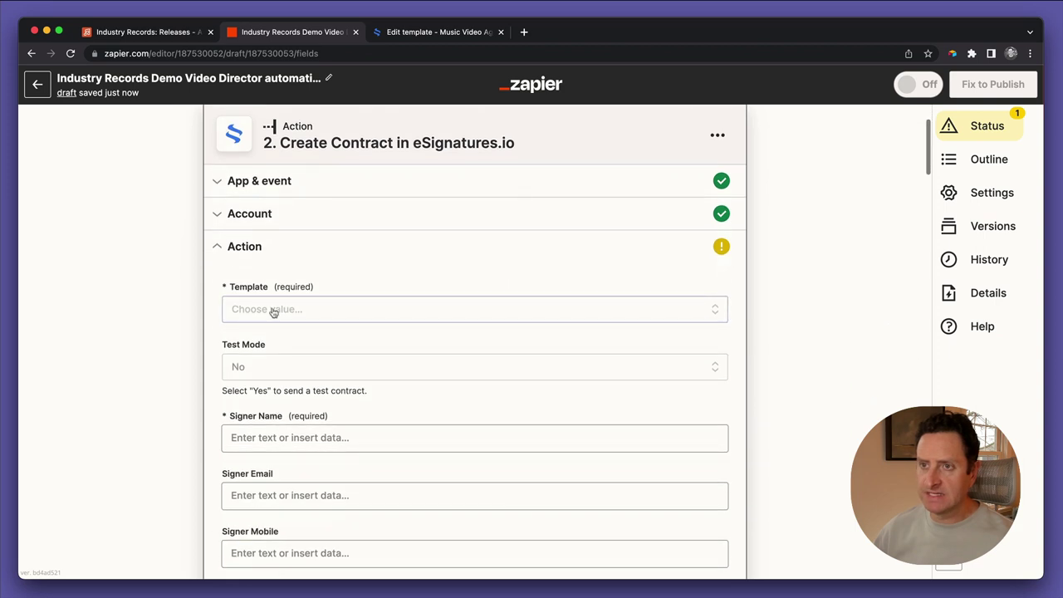
# Select the 'Music Video Agreement Industry Records DEMO' template for the contract
pyautogui.click(273, 308)
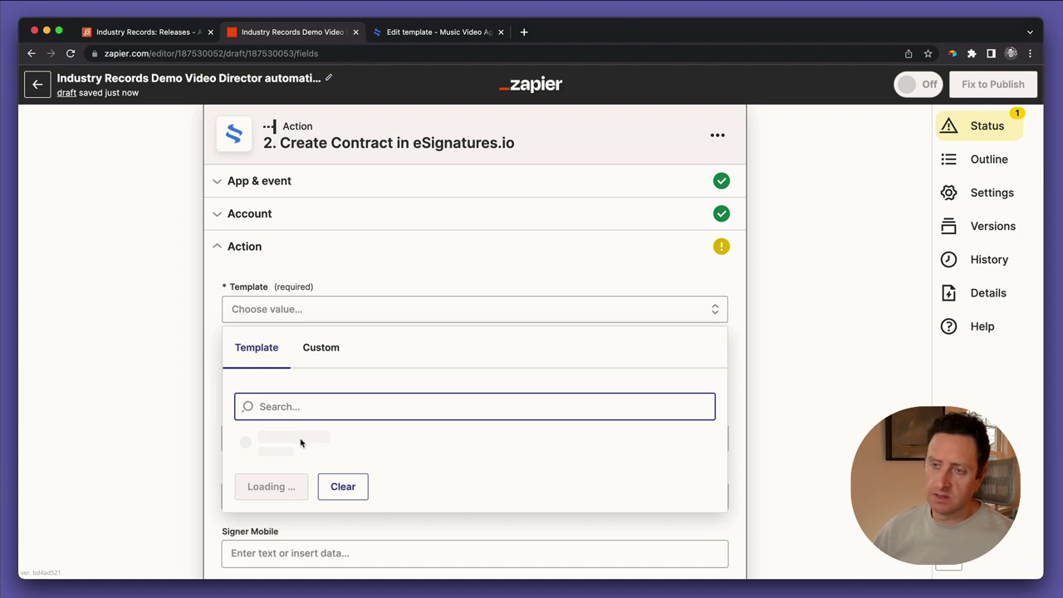
pyautogui.write('musi')
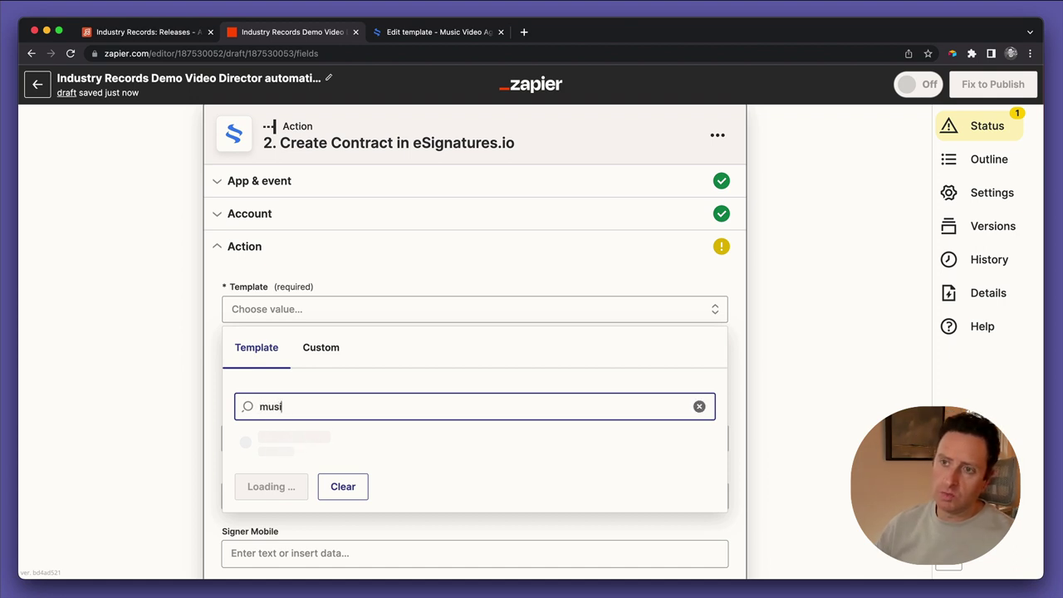
pyautogui.write('c')
pyautogui.scroll(-1, 396, 439)
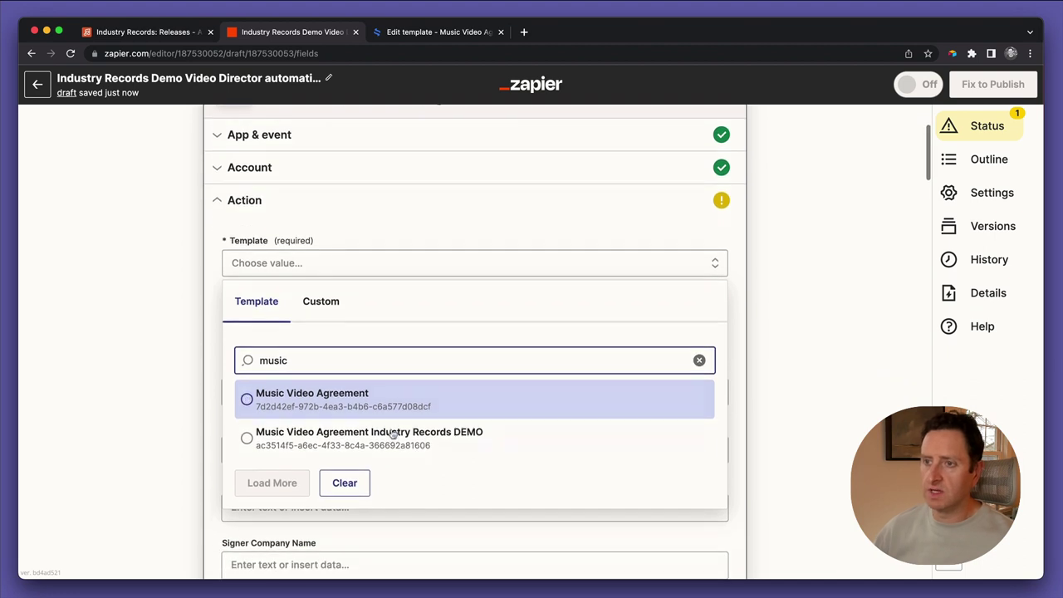
pyautogui.click(443, 435)
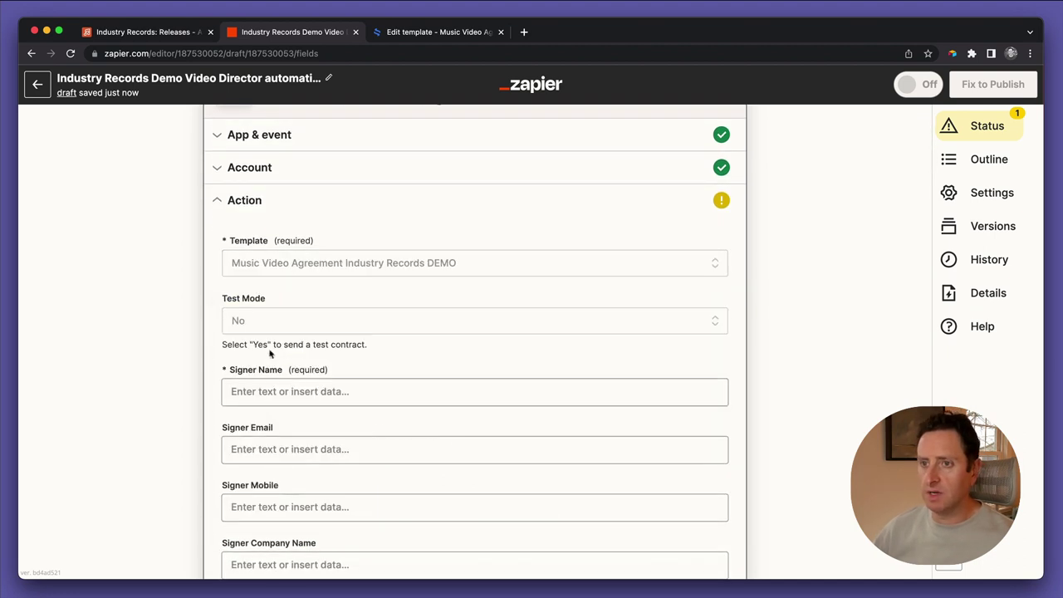
# Fill in the signer's e-mail address in Signer Email, leaving the signer name empty
pyautogui.scroll(-1, 280, 381)
pyautogui.scroll(-2, 280, 382)
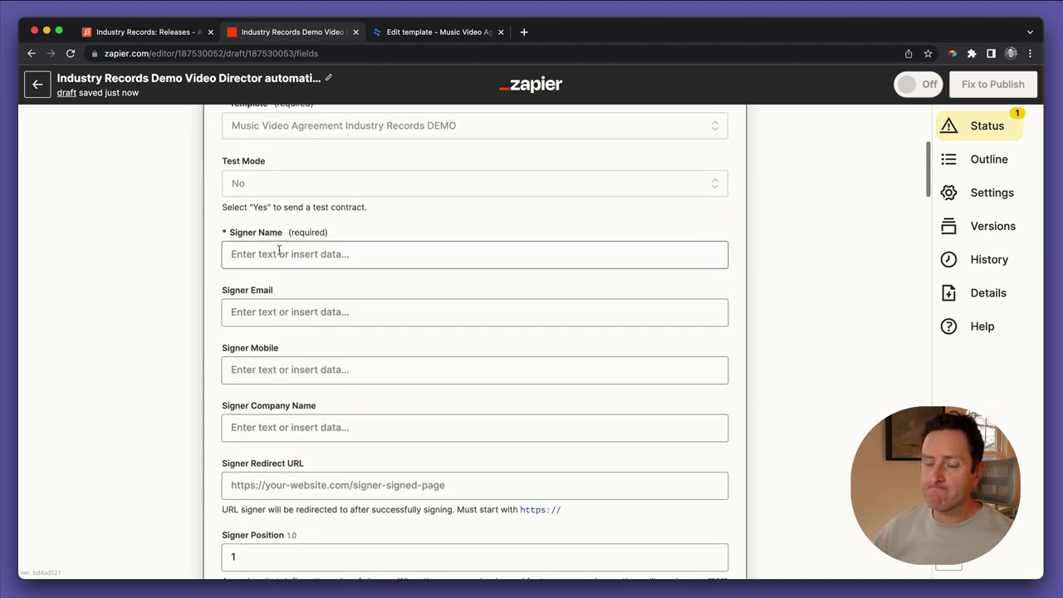
pyautogui.scroll(-3, 279, 246)
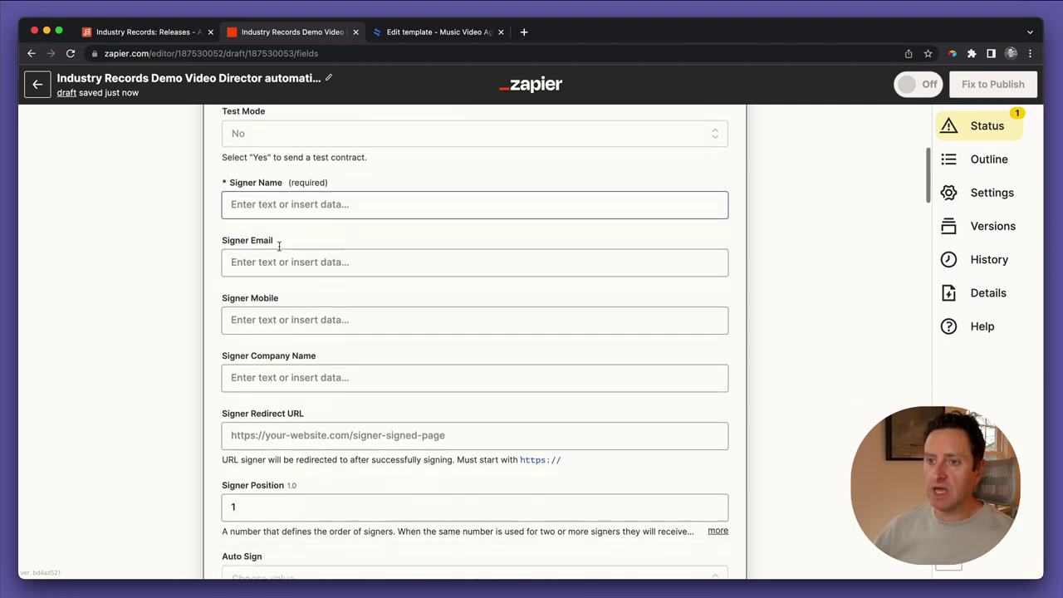
pyautogui.scroll(3, 279, 246)
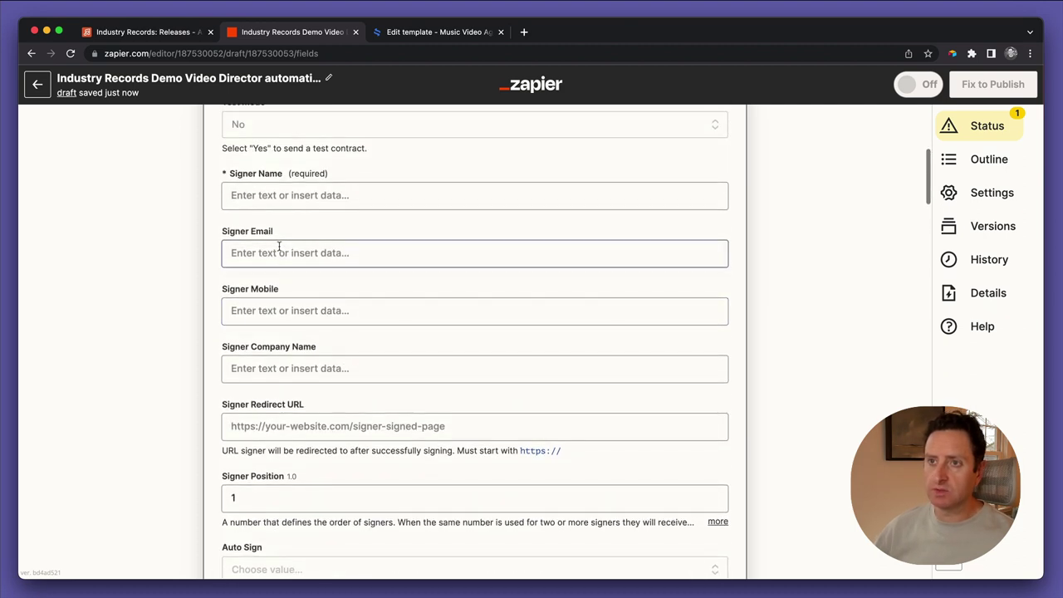
pyautogui.click(277, 226)
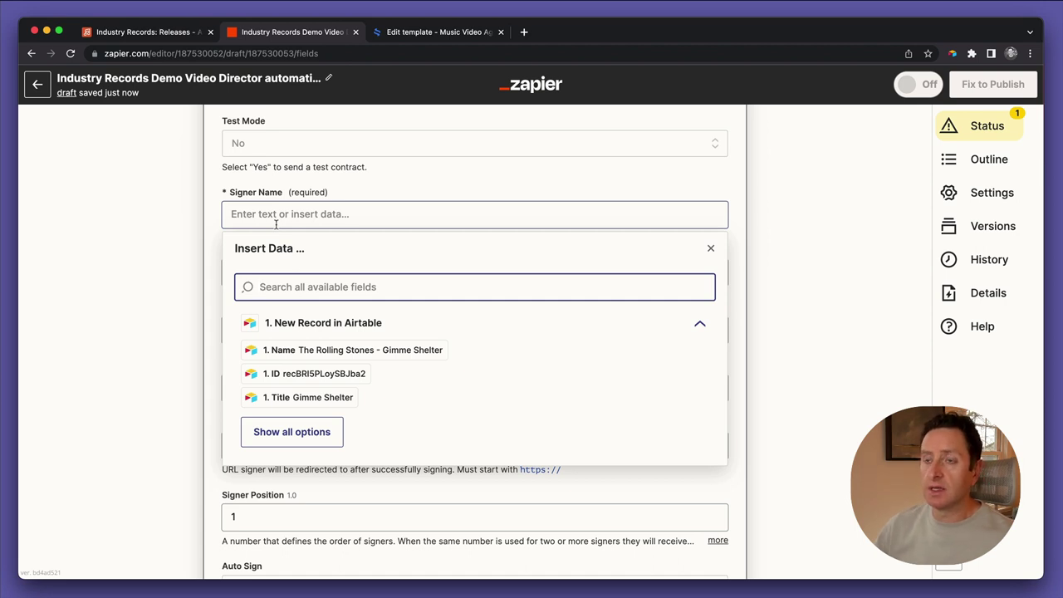
pyautogui.click(207, 242)
pyautogui.click(249, 270)
pyautogui.write('jax')
pyautogui.press('BackSpace')
pyautogui.press('BackSpace')
pyautogui.press('BackSpace')
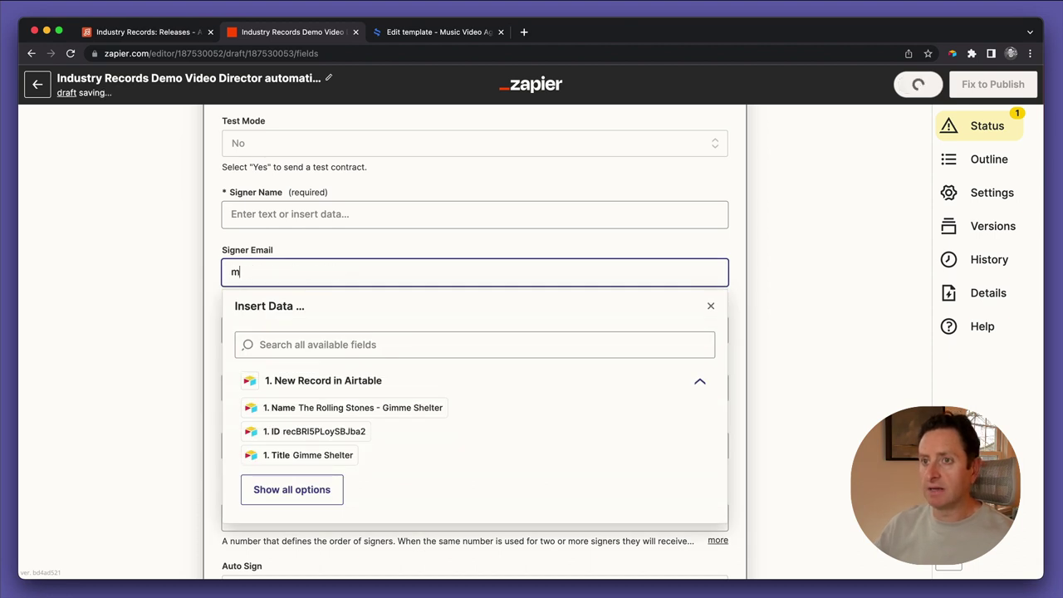
pyautogui.press('Tab')
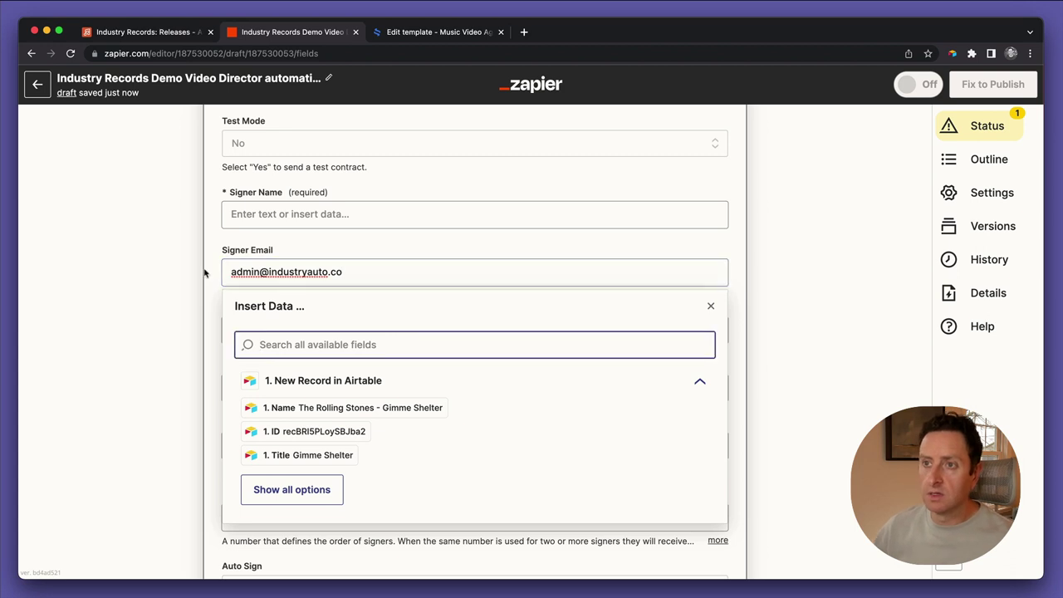
pyautogui.click(192, 273)
pyautogui.scroll(-2, 236, 324)
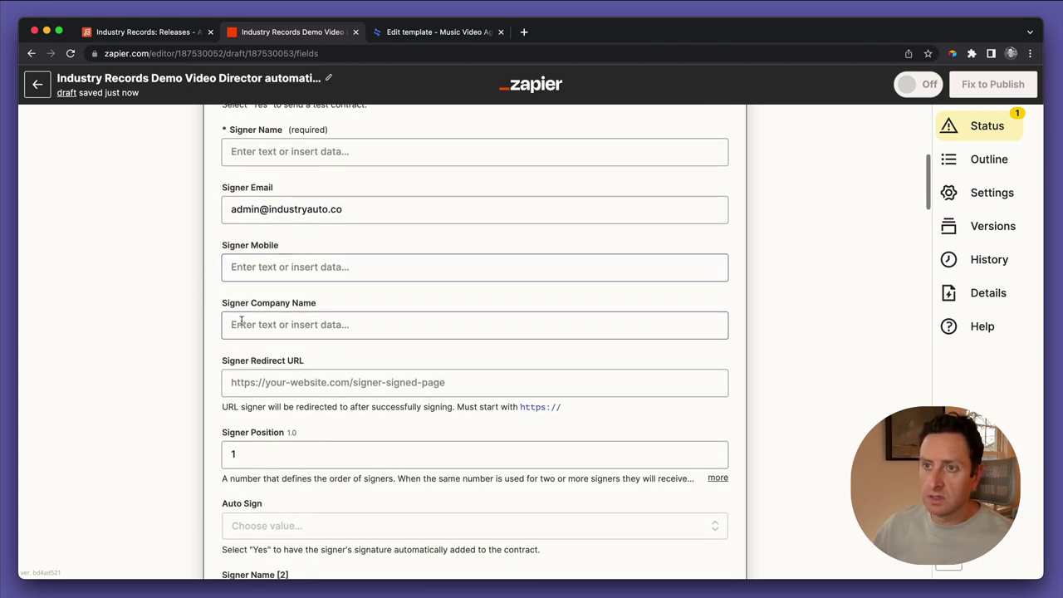
pyautogui.click(240, 322)
pyautogui.write('Industry Records')
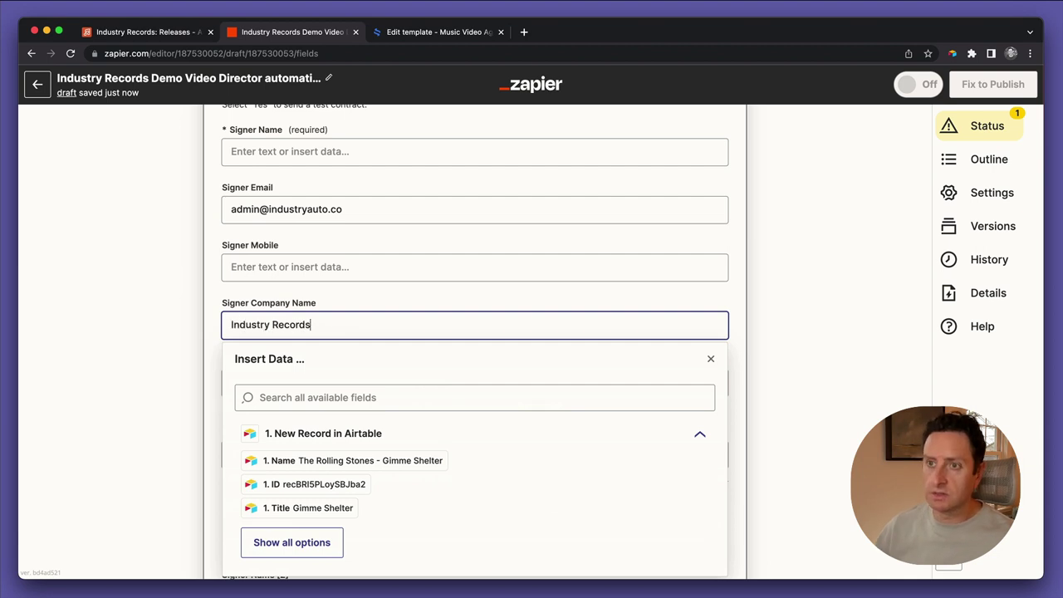
pyautogui.click(180, 312)
pyautogui.scroll(-3, 254, 372)
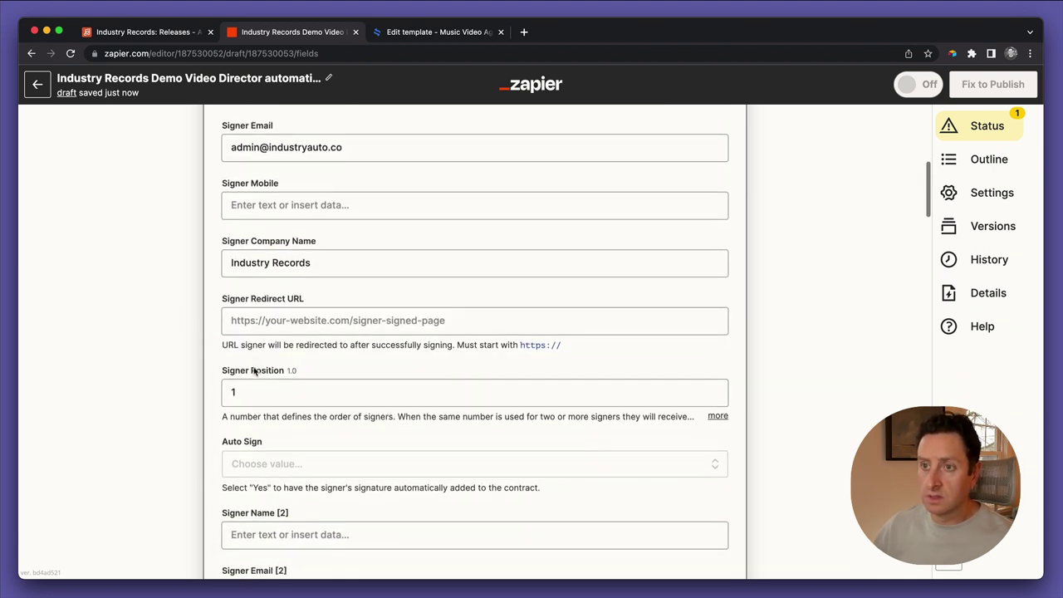
pyautogui.click(266, 263)
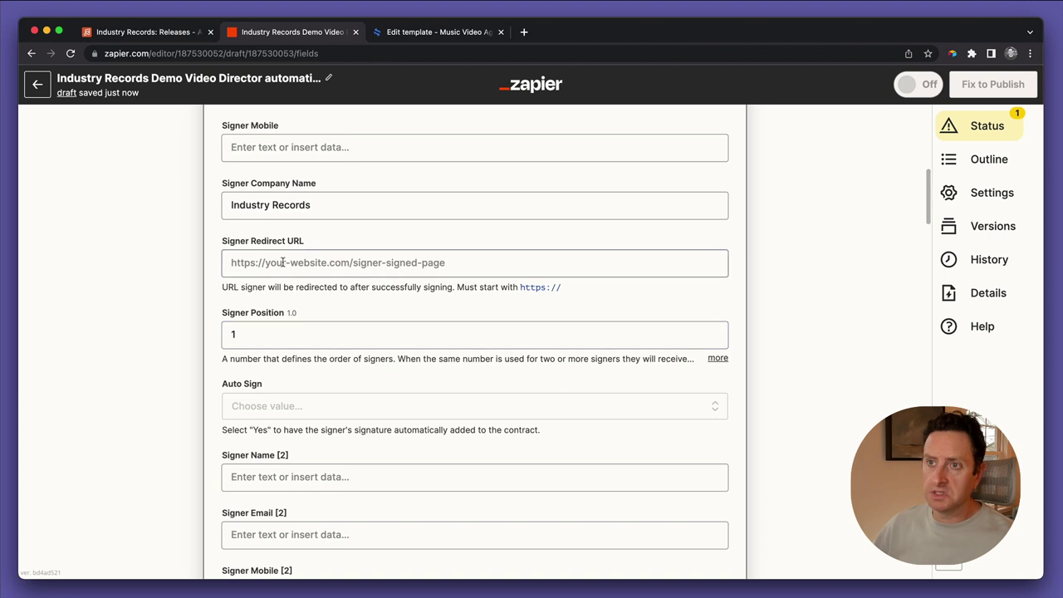
pyautogui.write('industr')
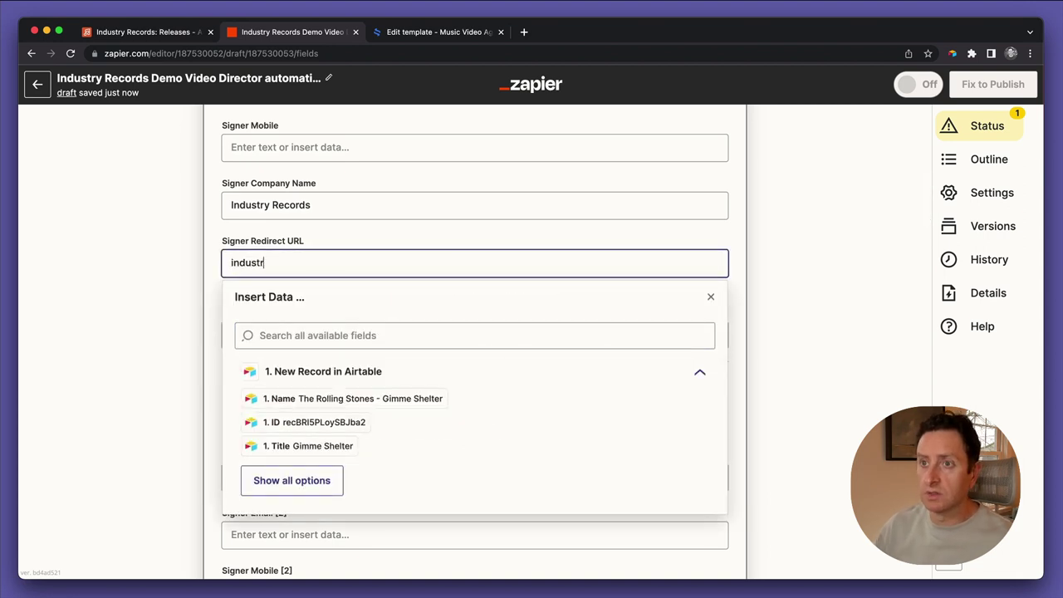
pyautogui.write('yauto')
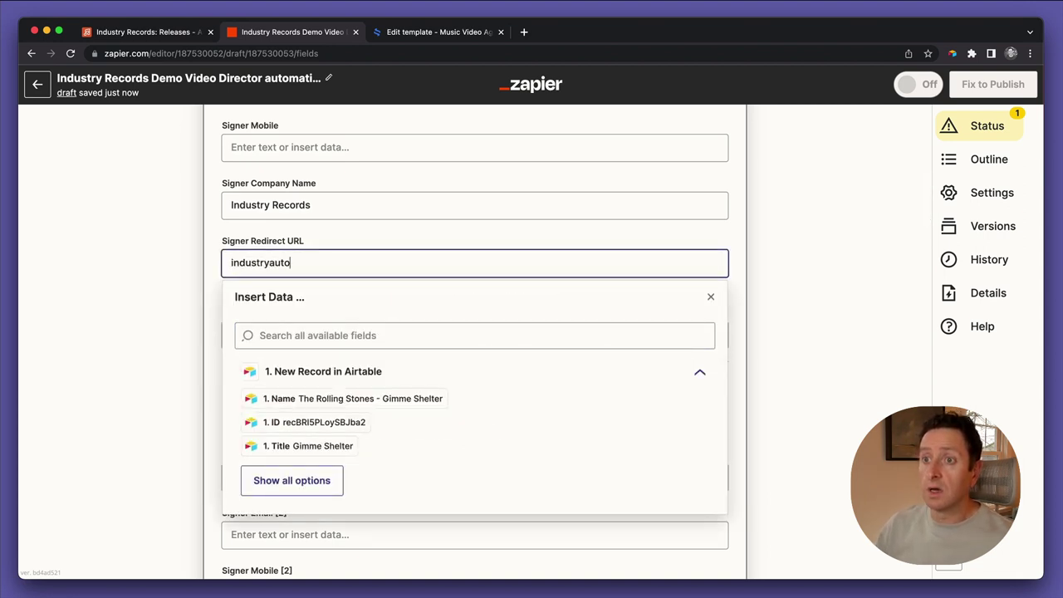
pyautogui.write('https')
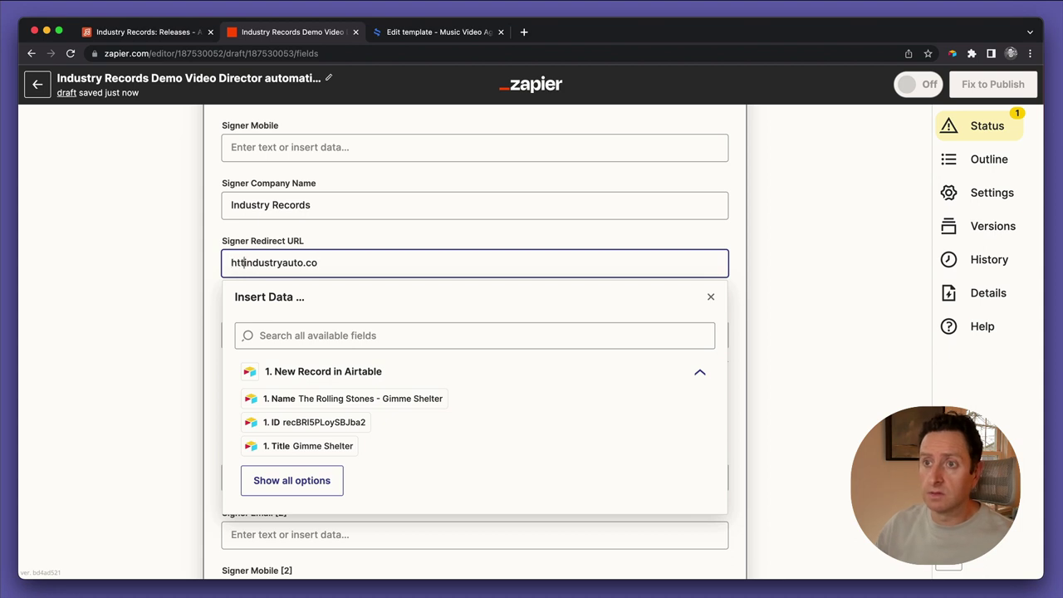
pyautogui.write('://')
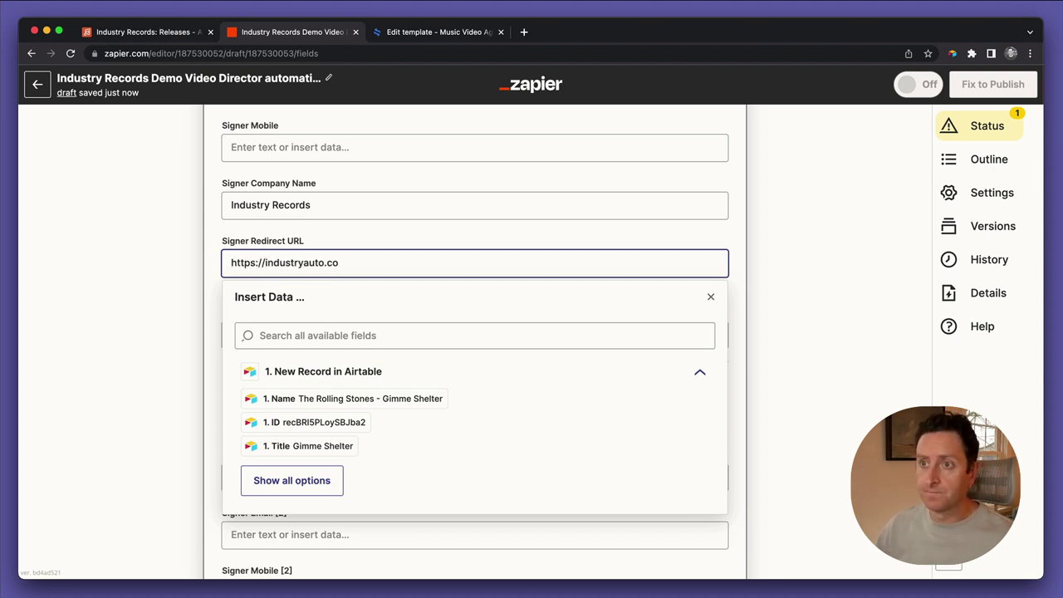
pyautogui.press('super+a')
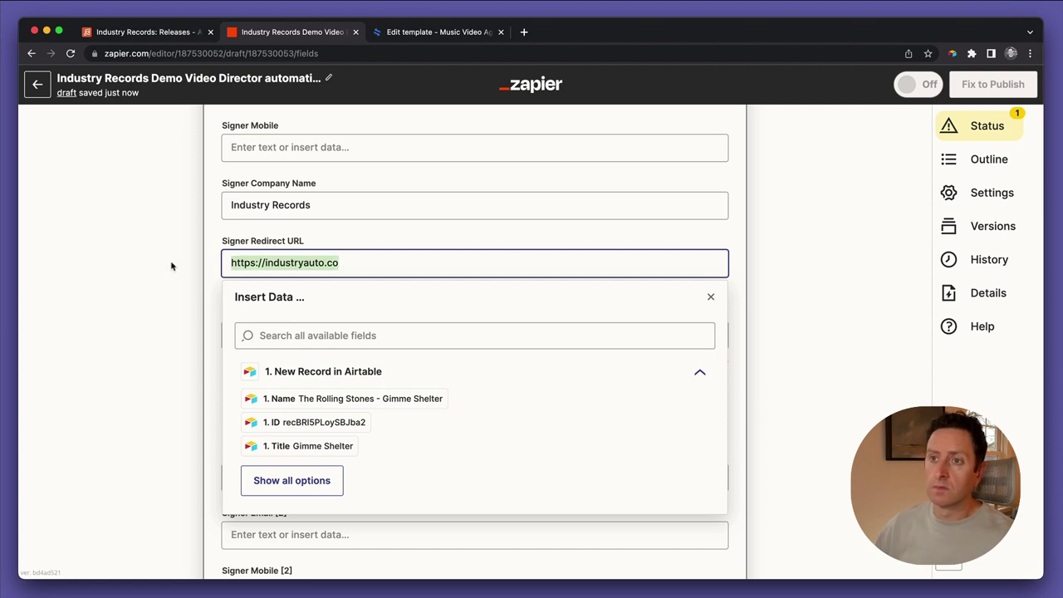
pyautogui.click(172, 266)
# Set Auto Sign to Yes for the signer
pyautogui.scroll(-1, 197, 320)
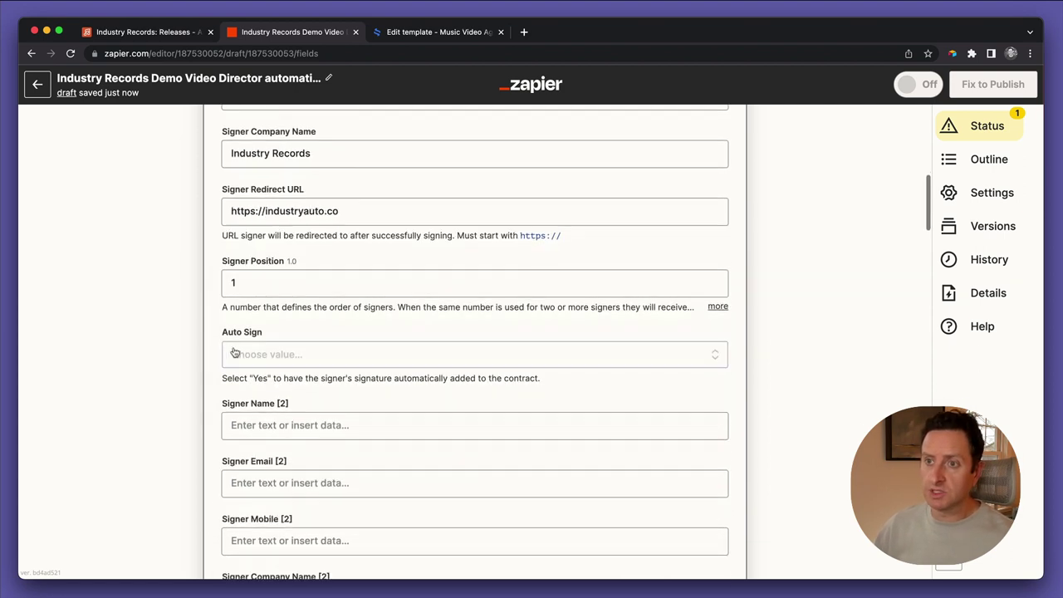
pyautogui.click(236, 353)
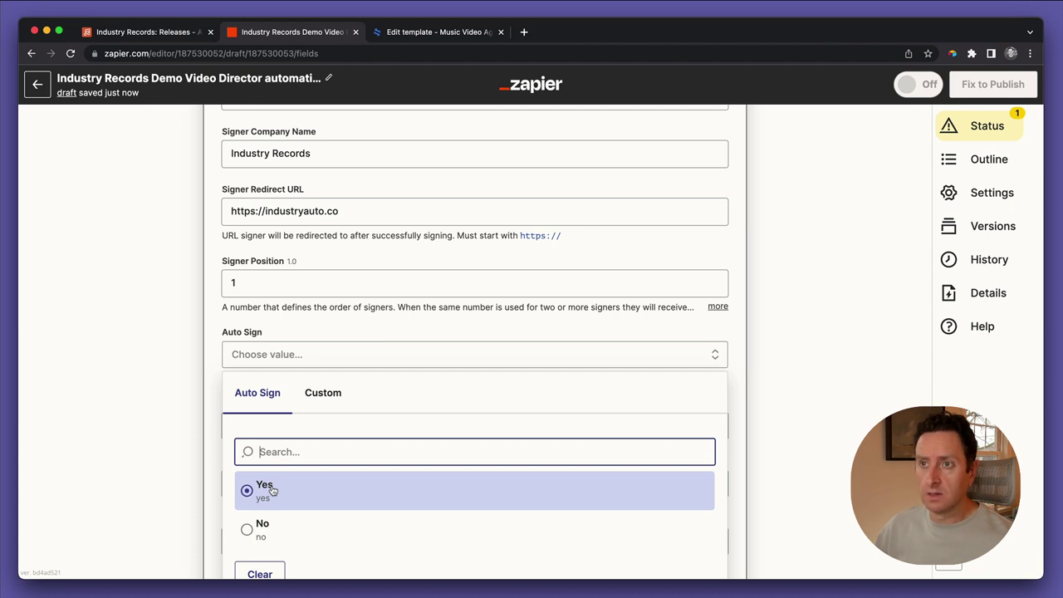
pyautogui.click(272, 491)
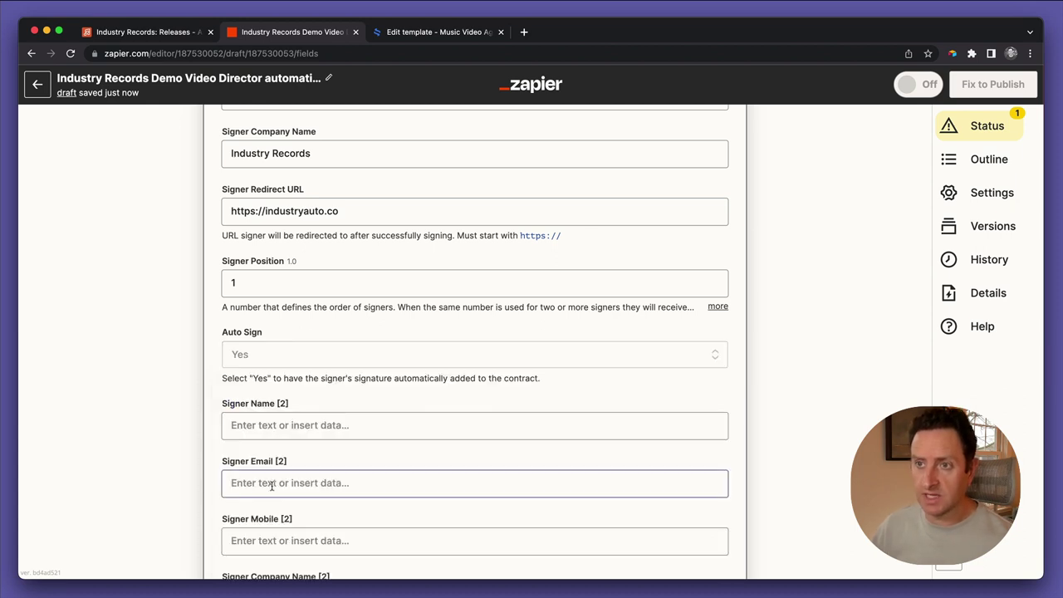
pyautogui.scroll(2, 212, 331)
pyautogui.scroll(3, 212, 331)
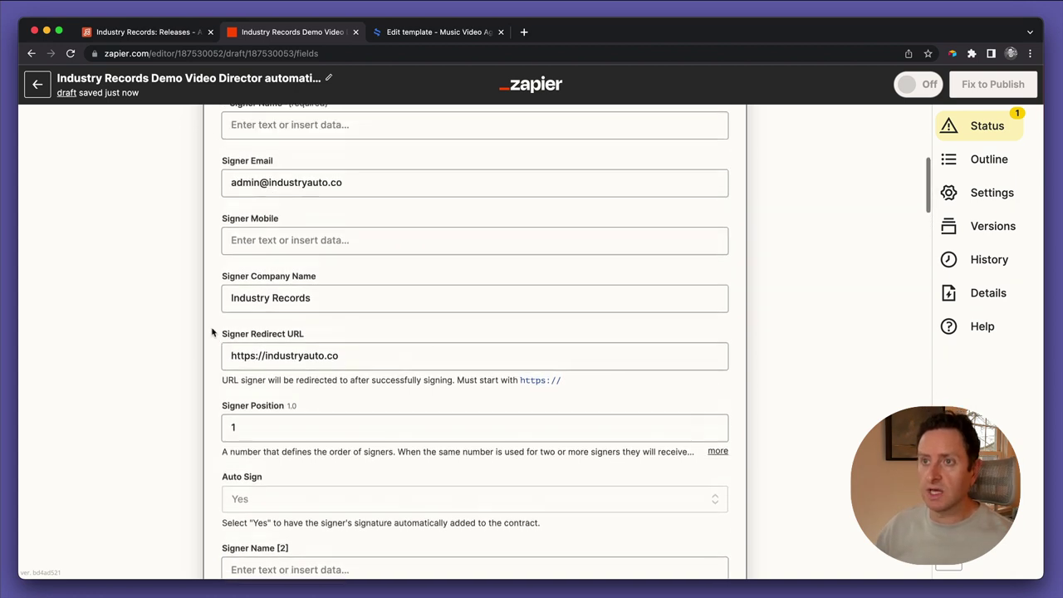
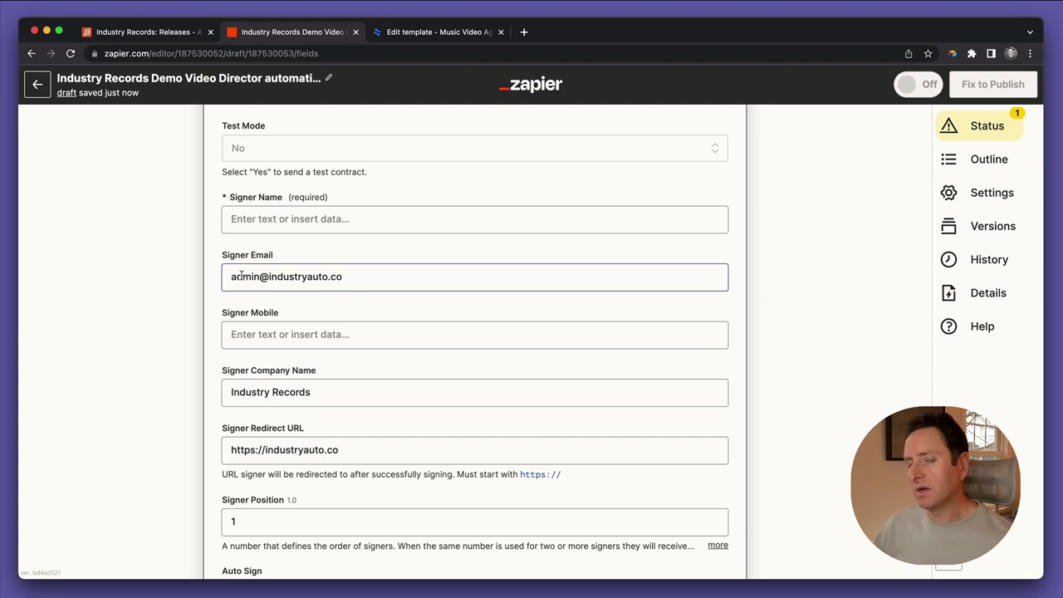
# Overwrite the first signer's existing Signer Email with the new email address
pyautogui.click(241, 276)
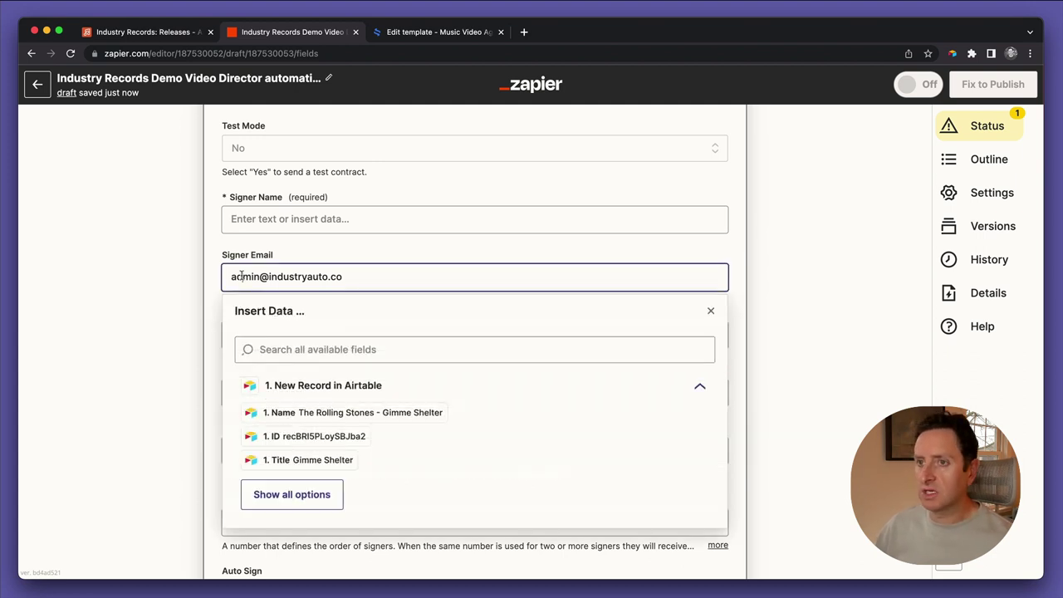
pyautogui.tripleClick(286, 277)
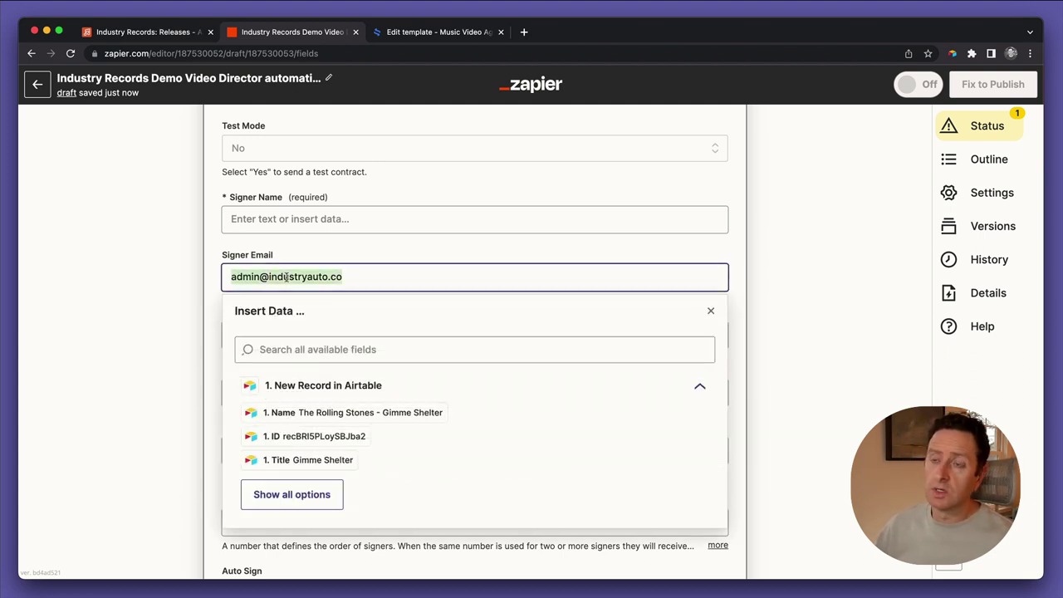
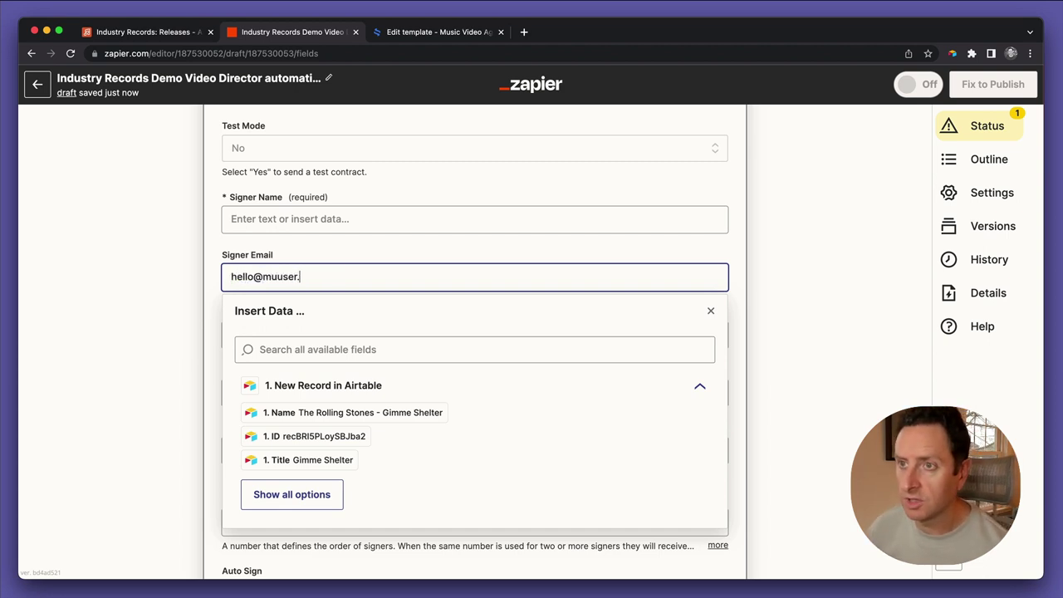
pyautogui.click(176, 285)
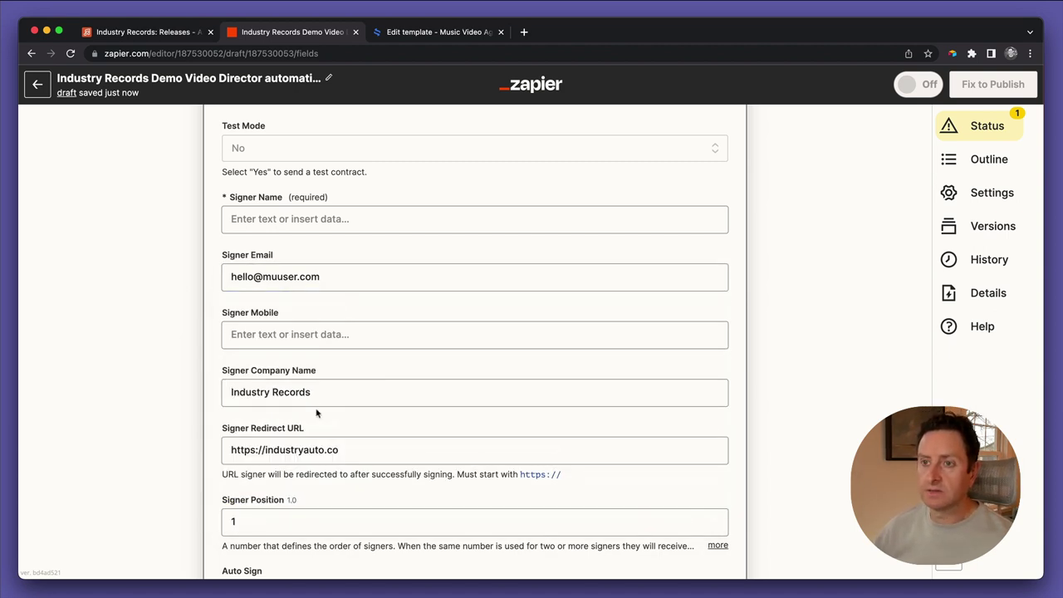
pyautogui.scroll(-5, 316, 413)
pyautogui.scroll(-3, 316, 409)
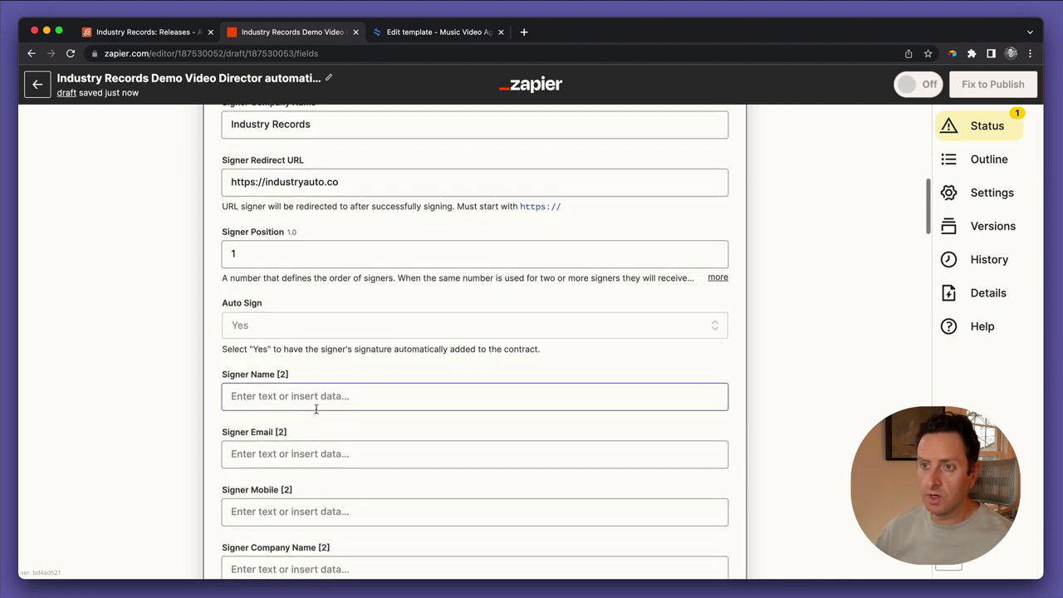
# Map Signer Name [2] to the Airtable record's Director value
pyautogui.click(286, 294)
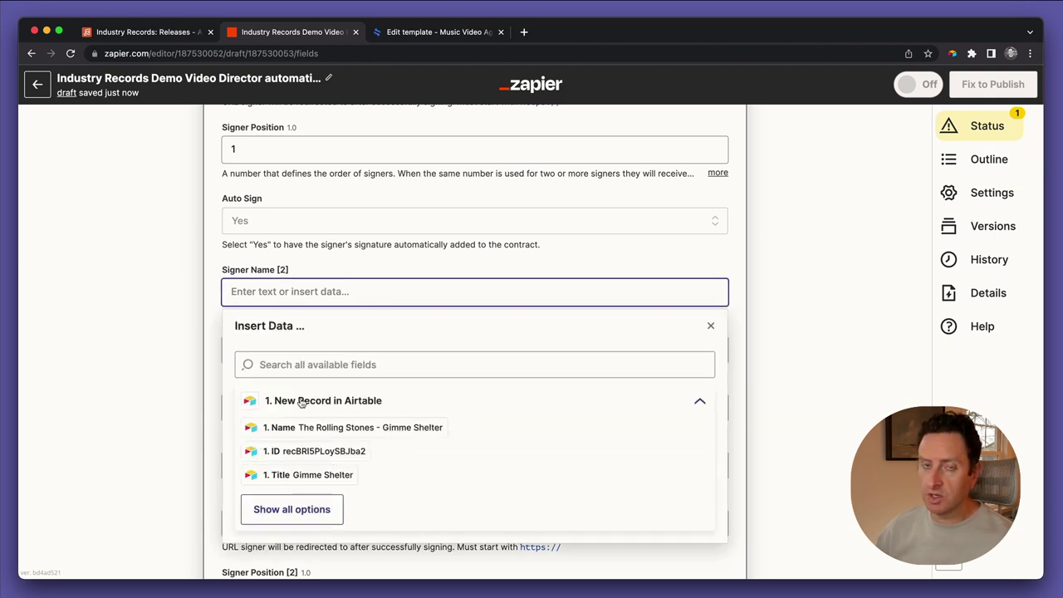
pyautogui.click(295, 364)
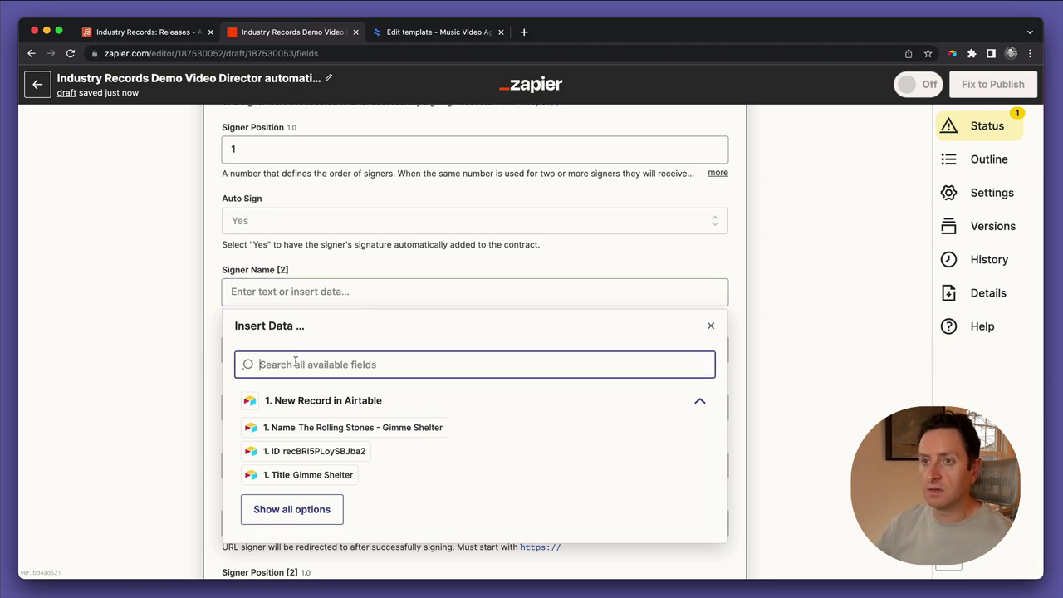
pyautogui.write('direc')
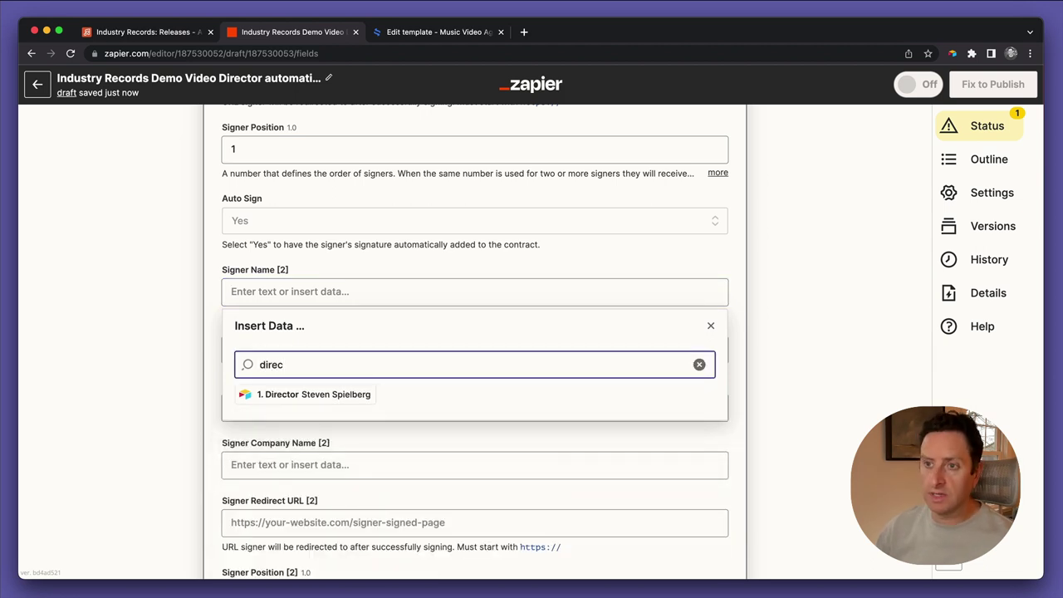
pyautogui.click(312, 395)
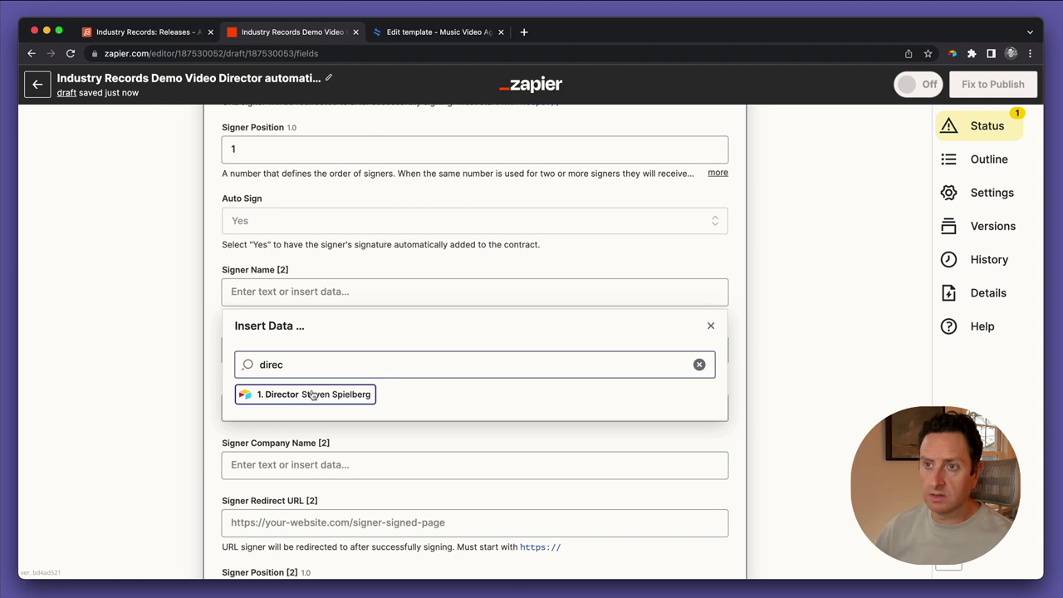
pyautogui.click(178, 354)
pyautogui.scroll(-2, 260, 318)
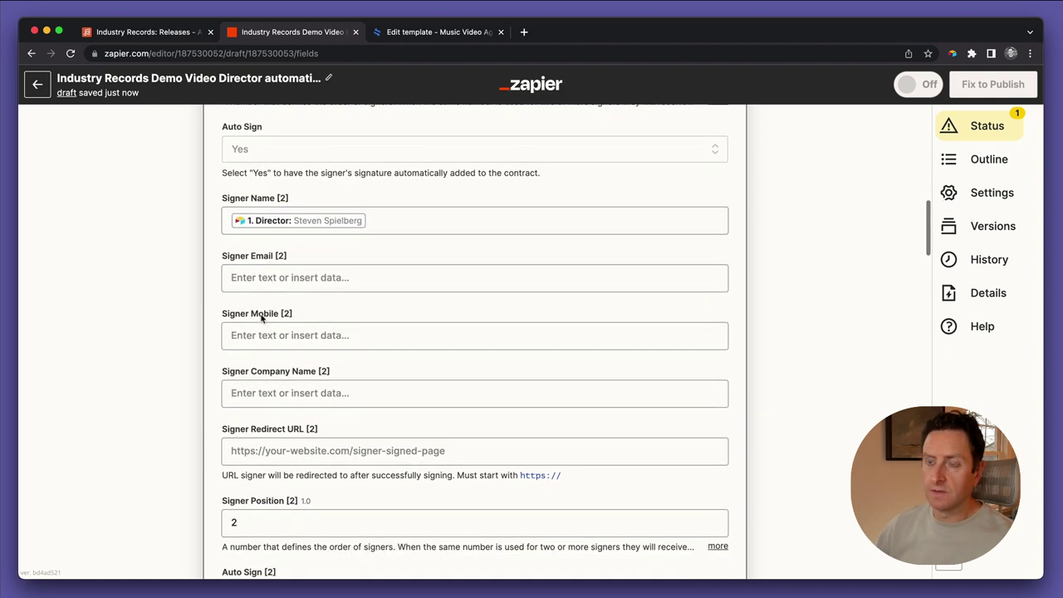
# Look through all Airtable fields for a second-signer email, then go to the Releases table
pyautogui.click(305, 271)
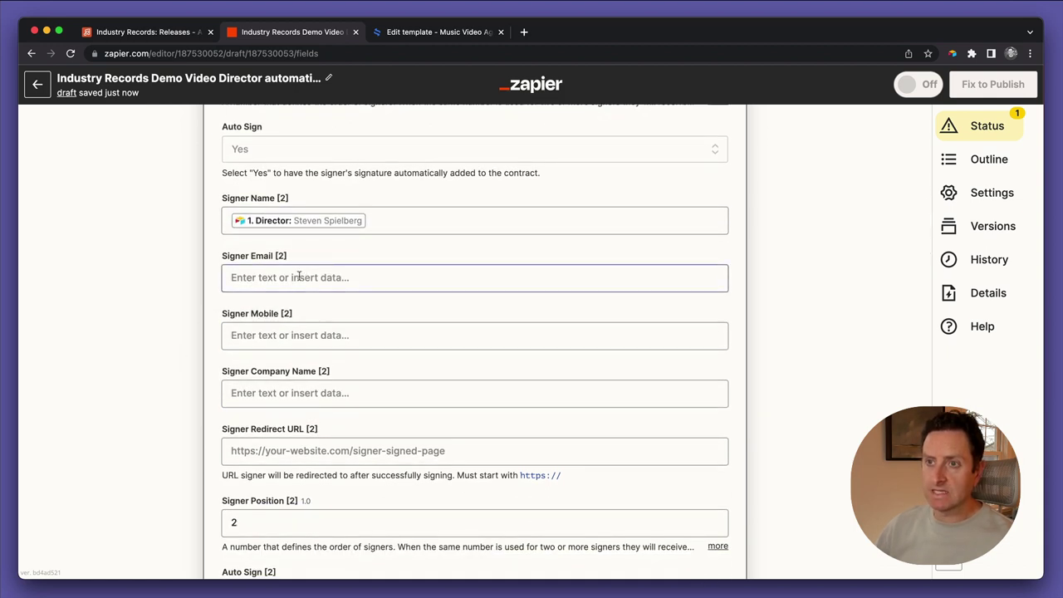
pyautogui.click(299, 277)
pyautogui.click(301, 343)
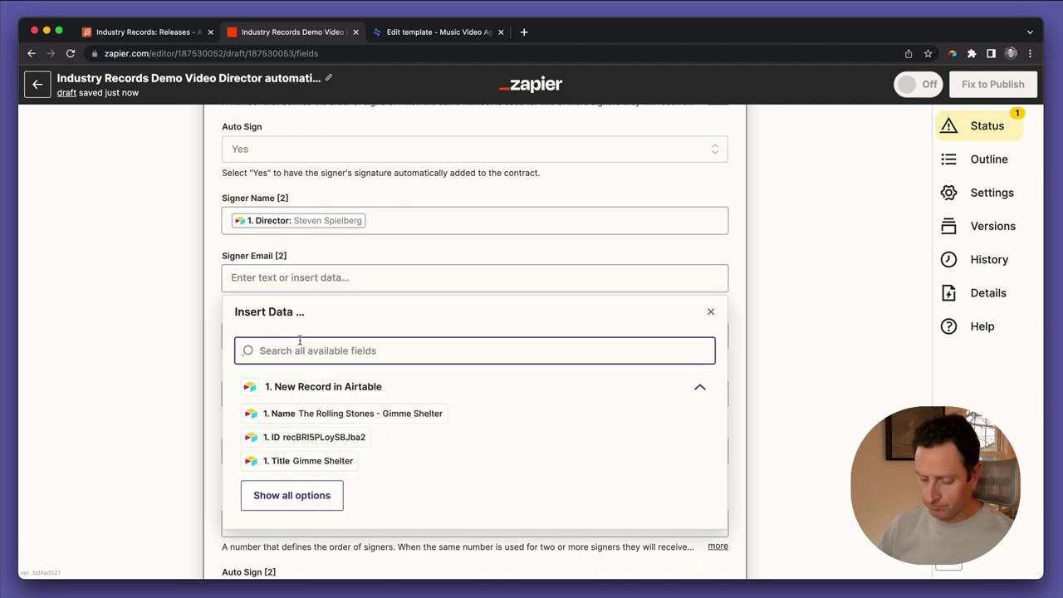
pyautogui.write('email')
pyautogui.press('BackSpace')
pyautogui.press('BackSpace')
pyautogui.press('BackSpace')
pyautogui.press('BackSpace')
pyautogui.press('BackSpace')
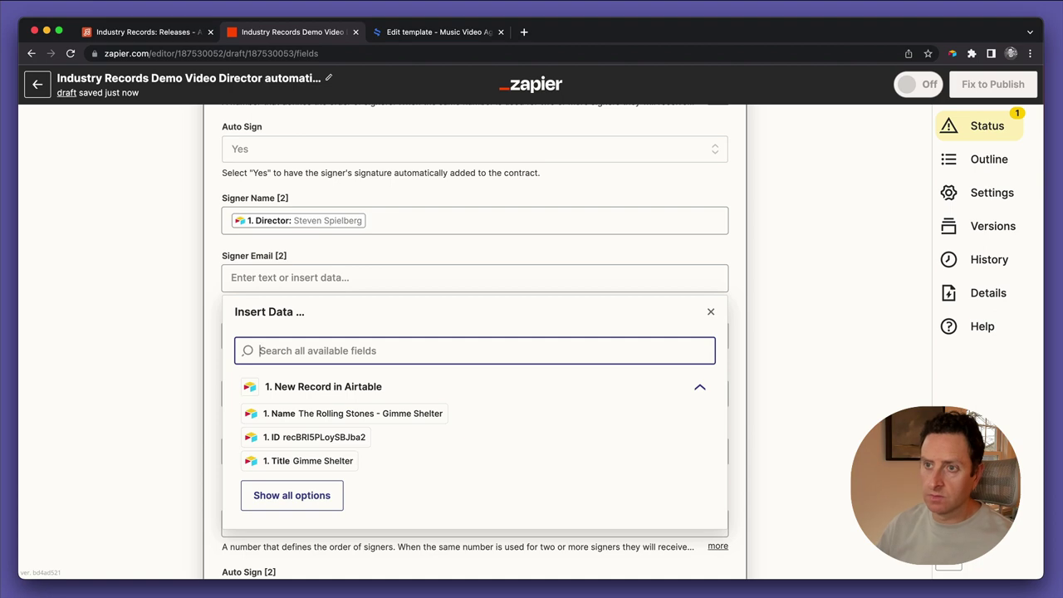
pyautogui.click(283, 495)
pyautogui.scroll(-1, 395, 487)
pyautogui.scroll(-5, 395, 487)
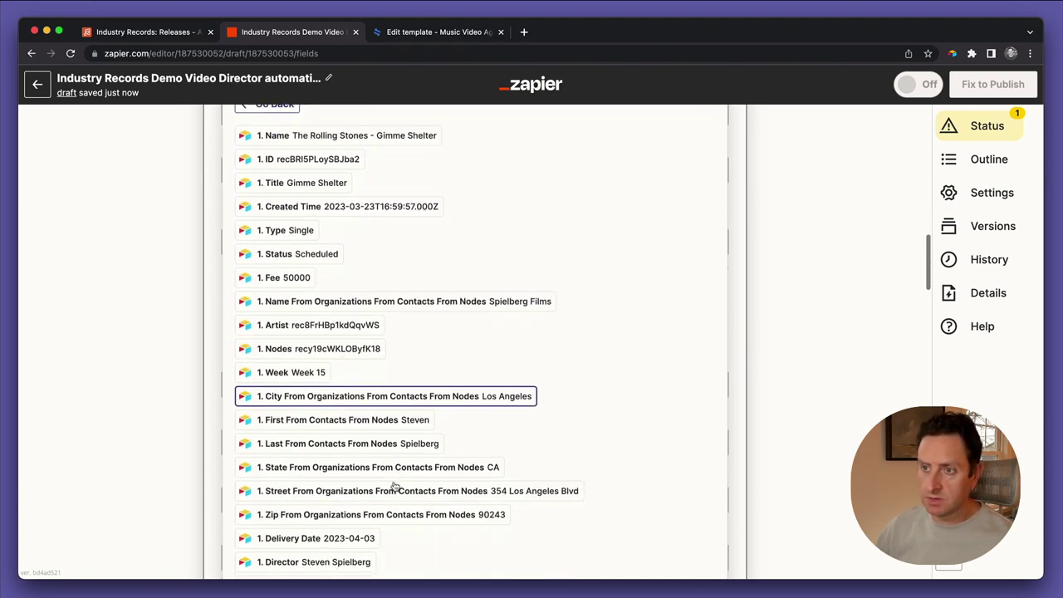
pyautogui.scroll(-2, 395, 486)
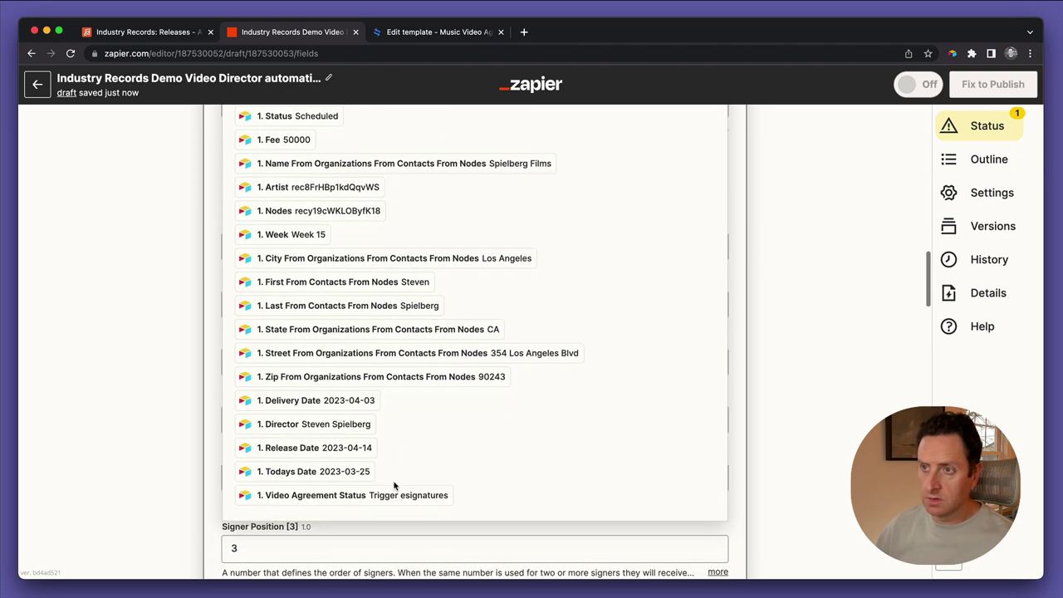
pyautogui.click(146, 32)
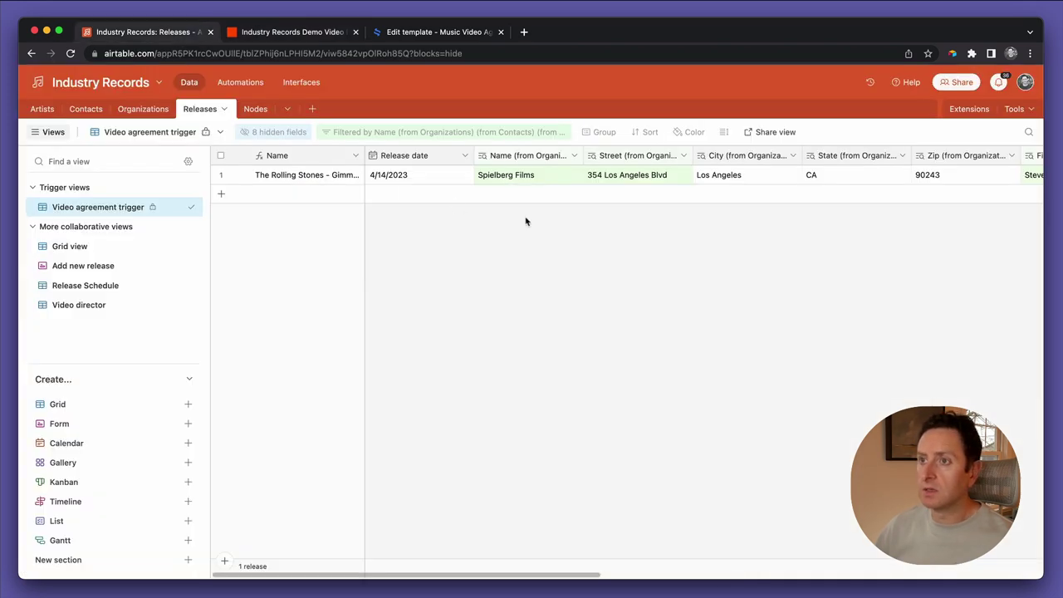
# Unlock the locked Video agreement trigger view
pyautogui.hscroll(15, 594, 216)
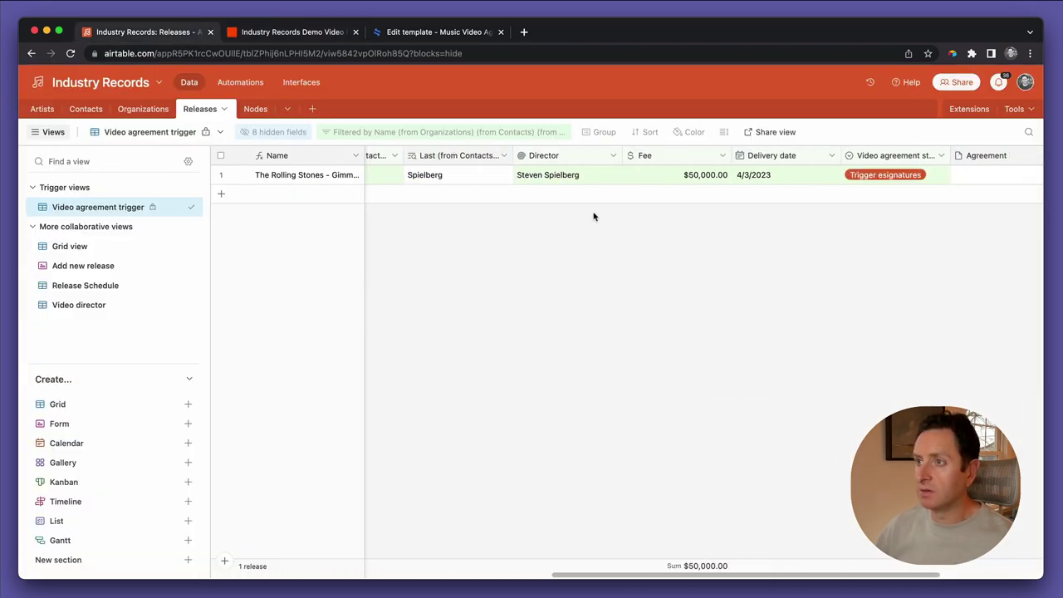
pyautogui.hscroll(-15, 593, 217)
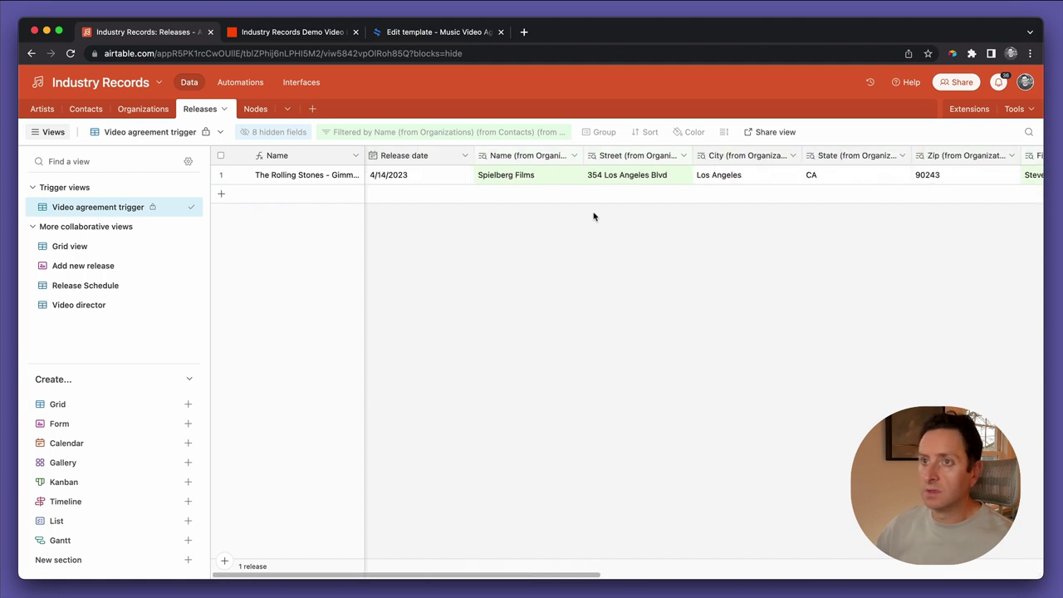
pyautogui.click(299, 133)
pyautogui.click(461, 466)
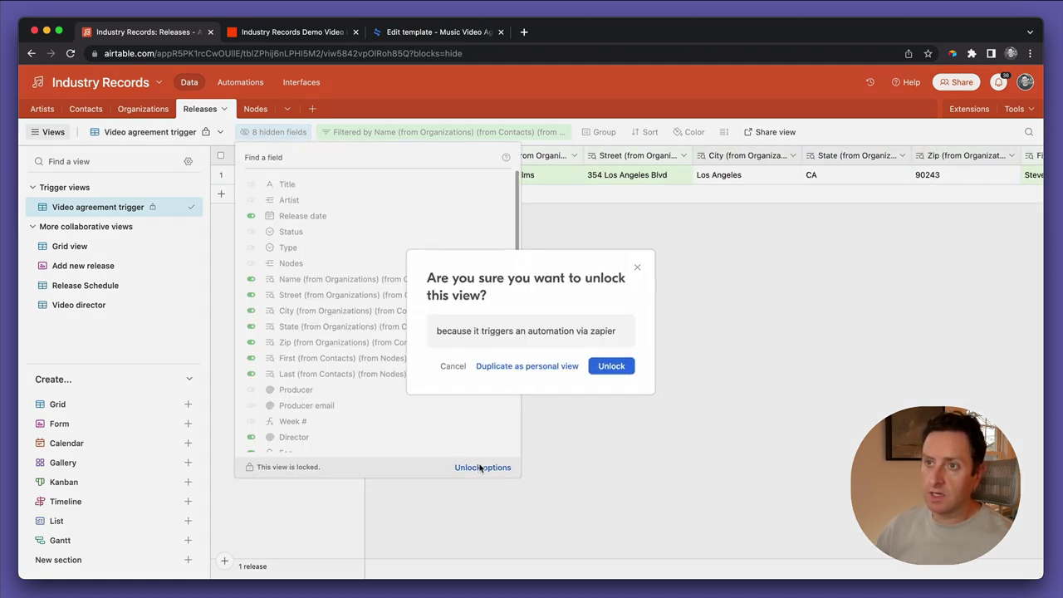
pyautogui.click(612, 366)
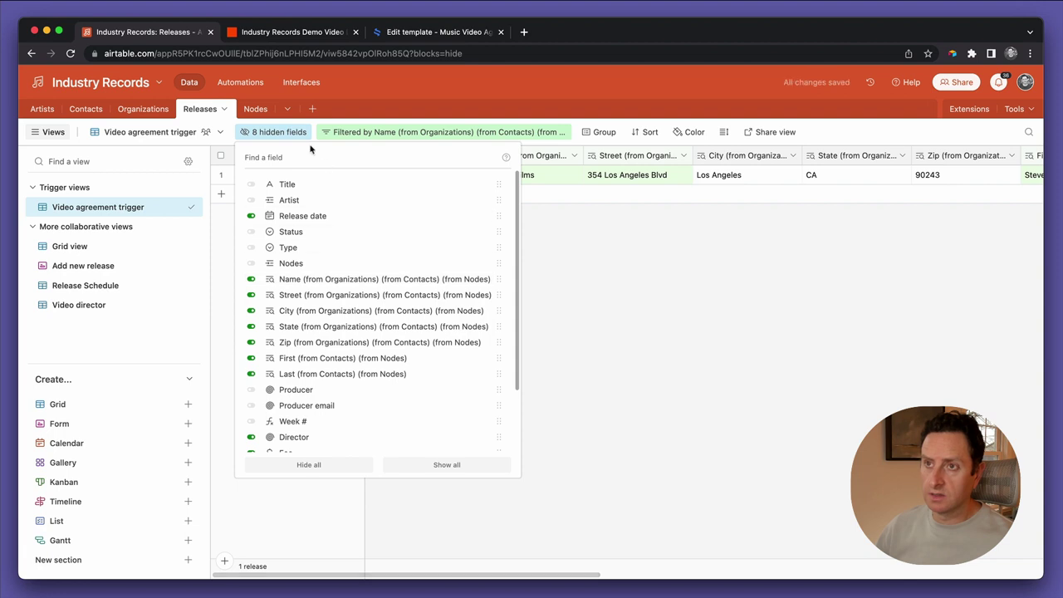
pyautogui.click(660, 344)
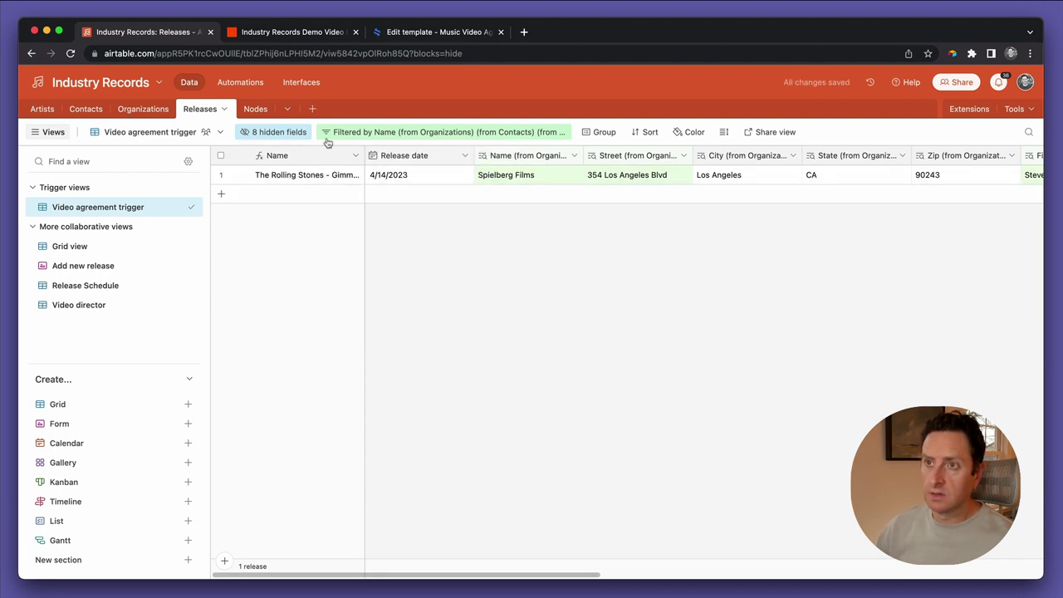
# Search the view's hidden fields for an email field
pyautogui.click(295, 135)
pyautogui.write('ema')
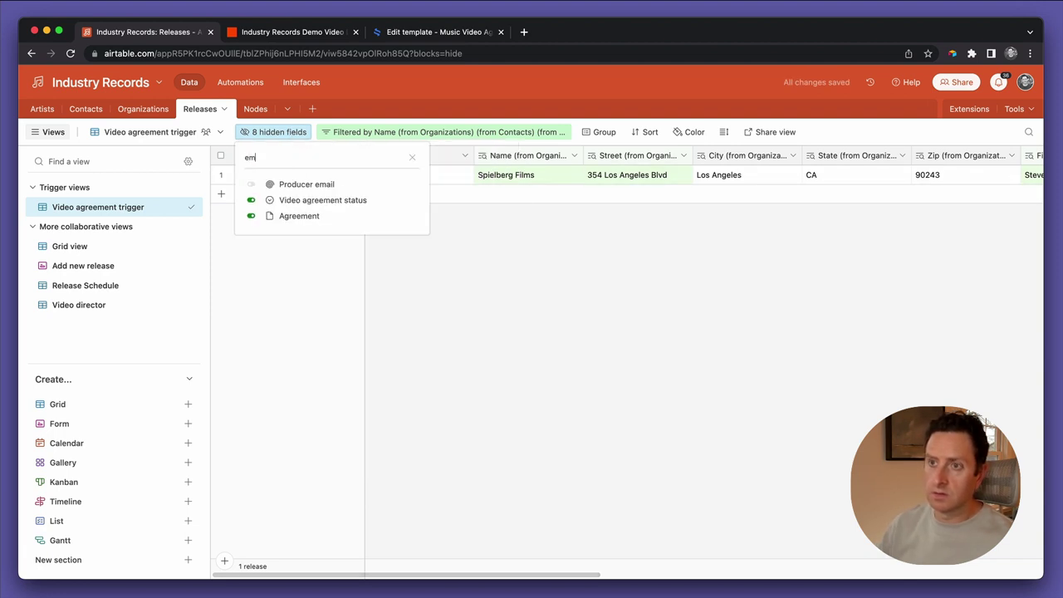
pyautogui.click(487, 242)
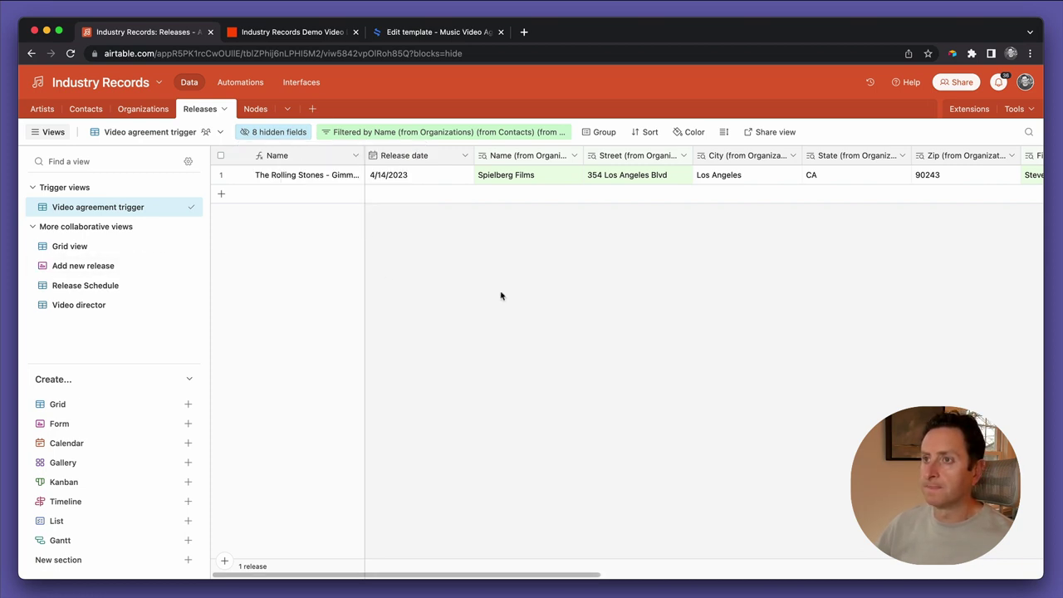
pyautogui.hscroll(10, 500, 296)
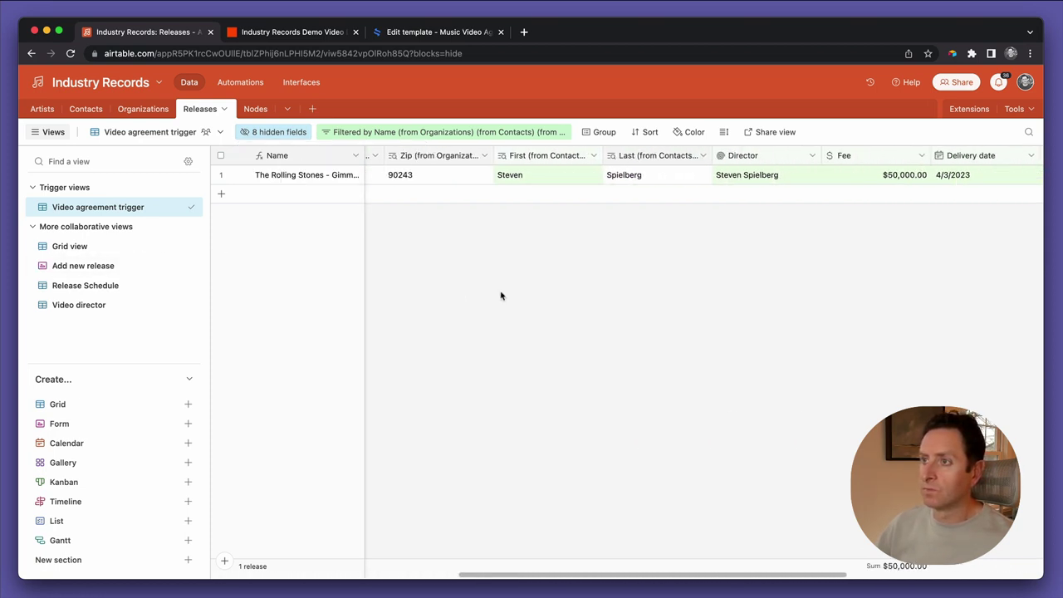
pyautogui.hscroll(6, 501, 295)
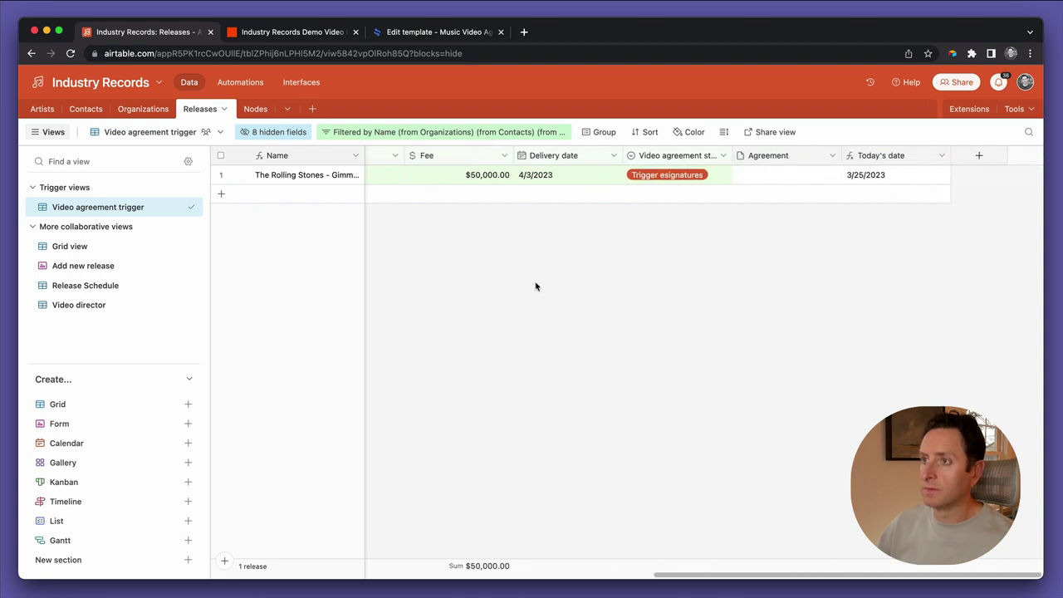
pyautogui.hscroll(-15, 422, 260)
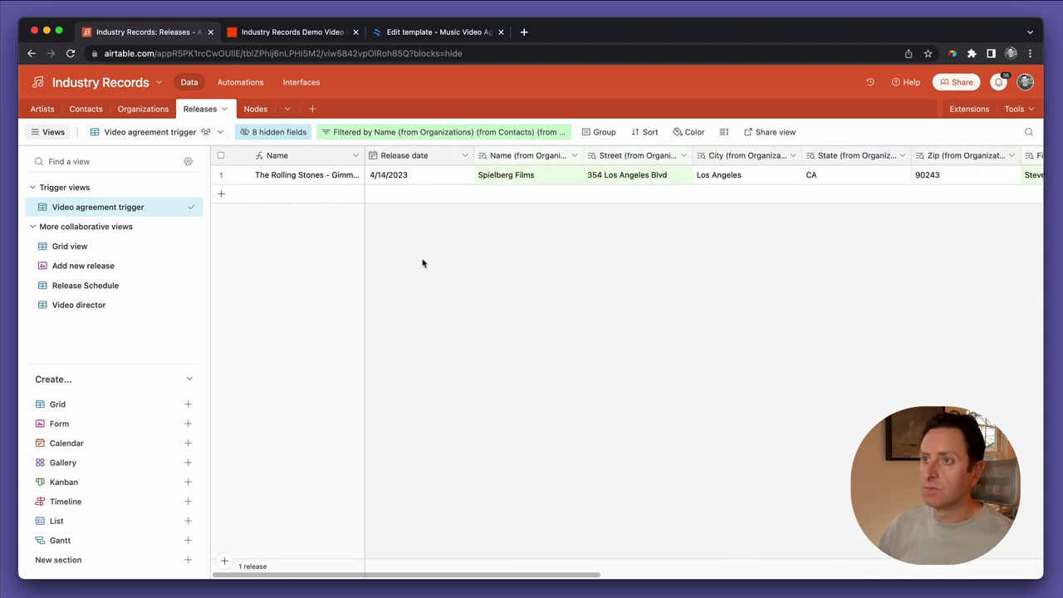
# Unhide the Nodes field so it appears in the grid
pyautogui.click(267, 133)
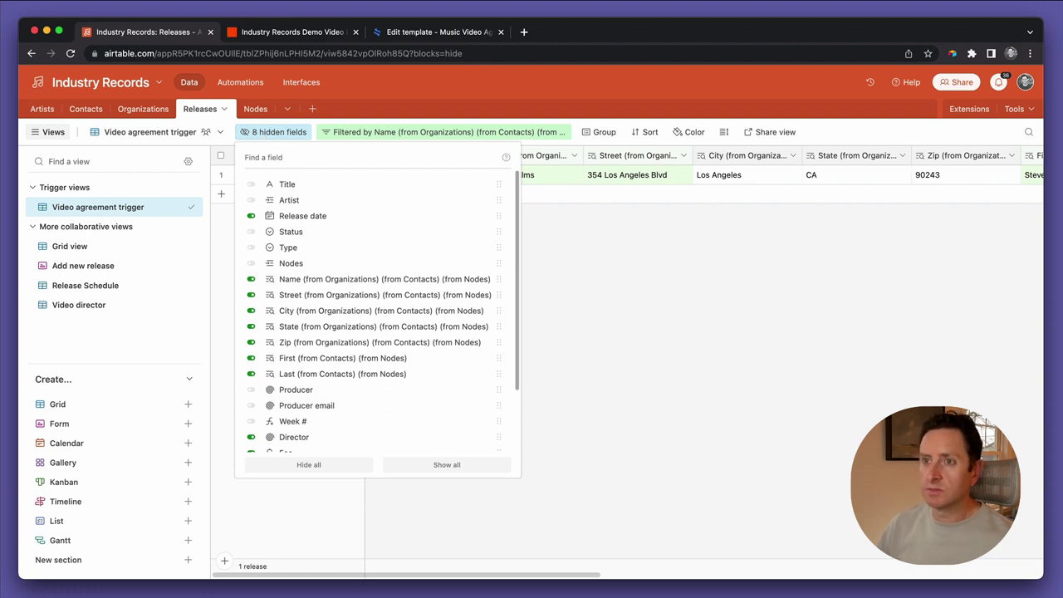
pyautogui.write('nod')
pyautogui.click(363, 184)
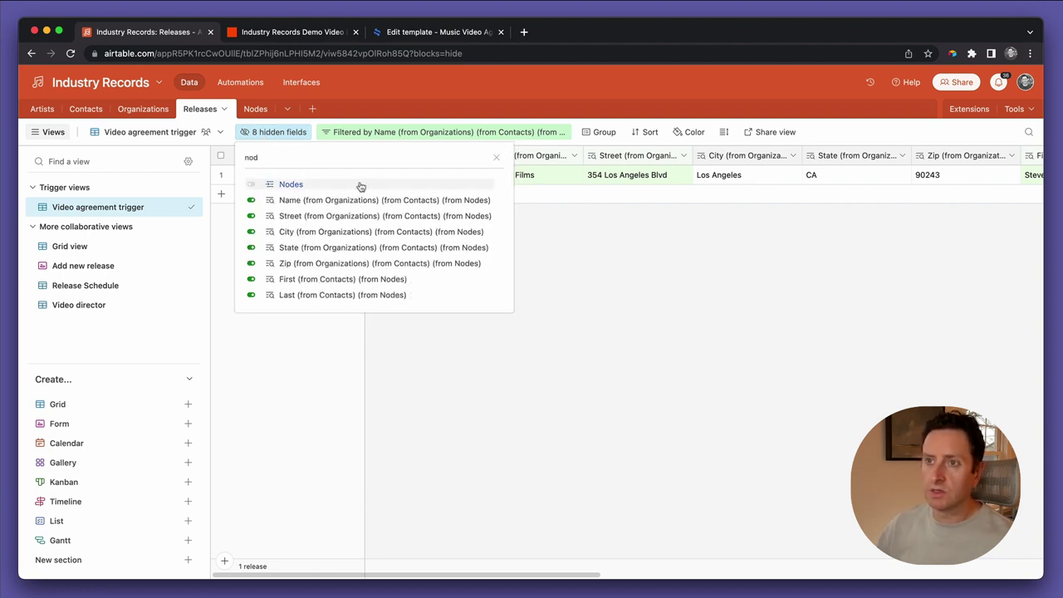
pyautogui.click(624, 291)
pyautogui.hscroll(10, 608, 175)
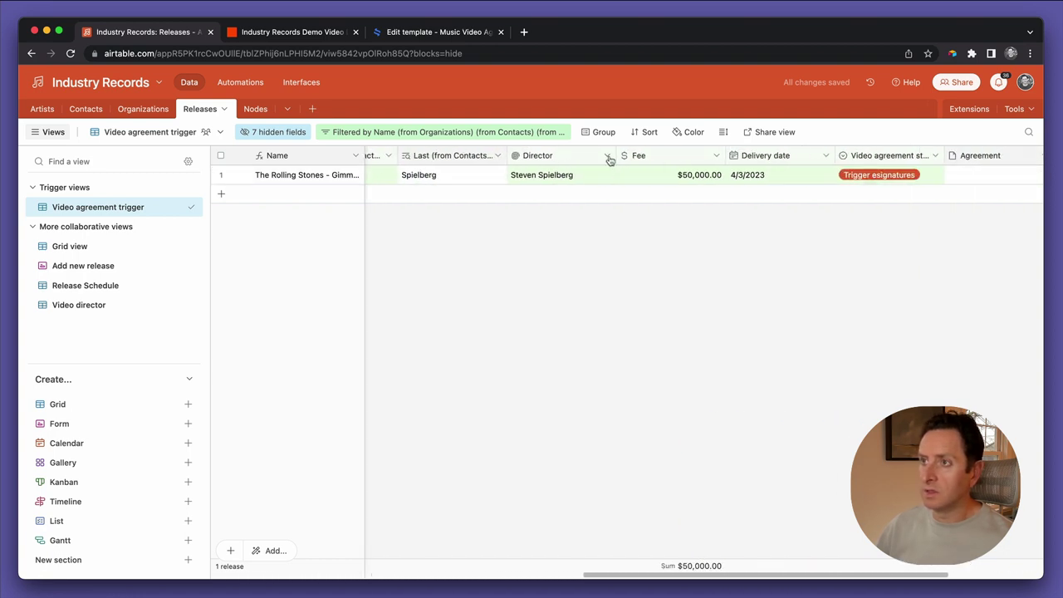
pyautogui.click(606, 156)
# Duplicate Director as a 'Director email' field that rolls up Email (from Contacts)
pyautogui.click(600, 213)
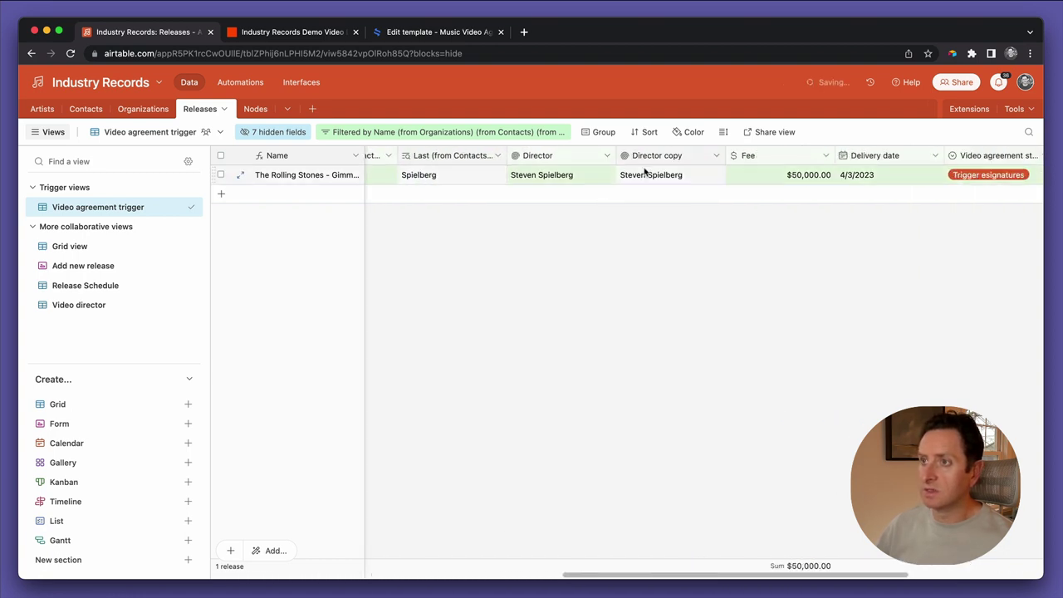
pyautogui.doubleClick(641, 157)
pyautogui.doubleClick(535, 186)
pyautogui.write('email')
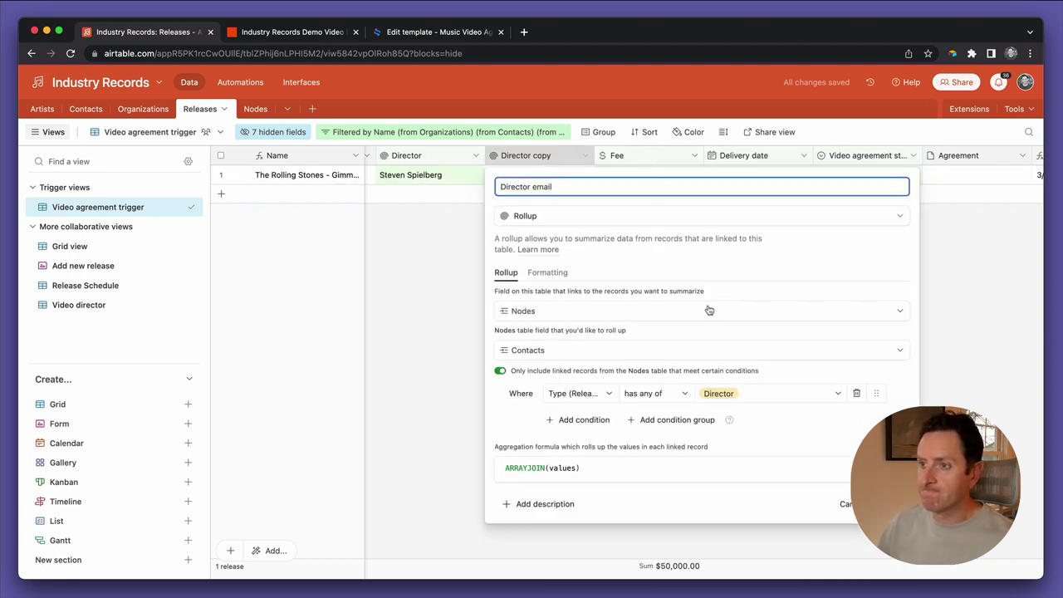
pyautogui.click(586, 353)
pyautogui.write('e')
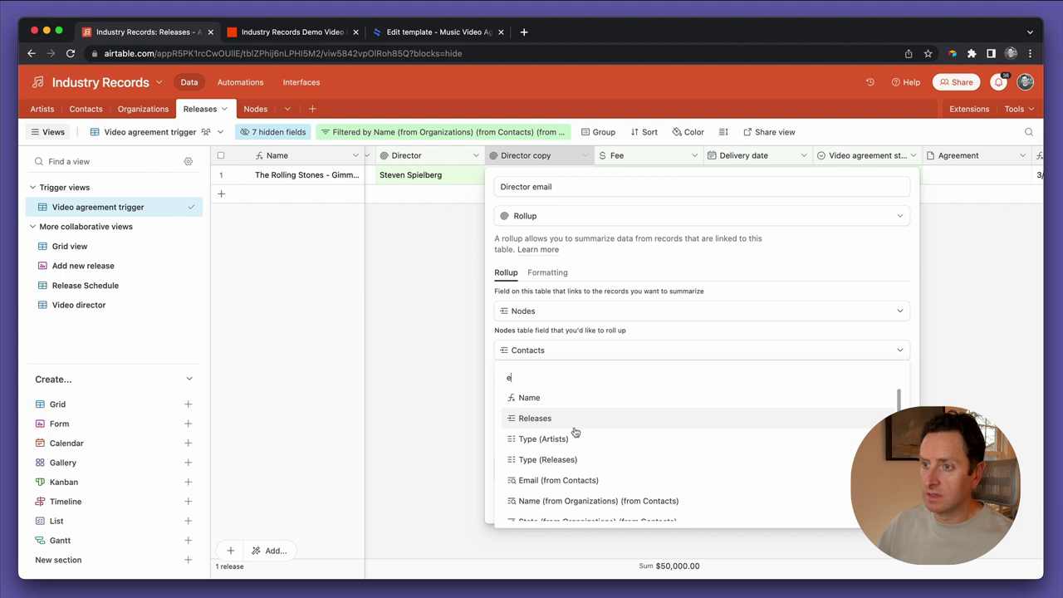
pyautogui.click(569, 480)
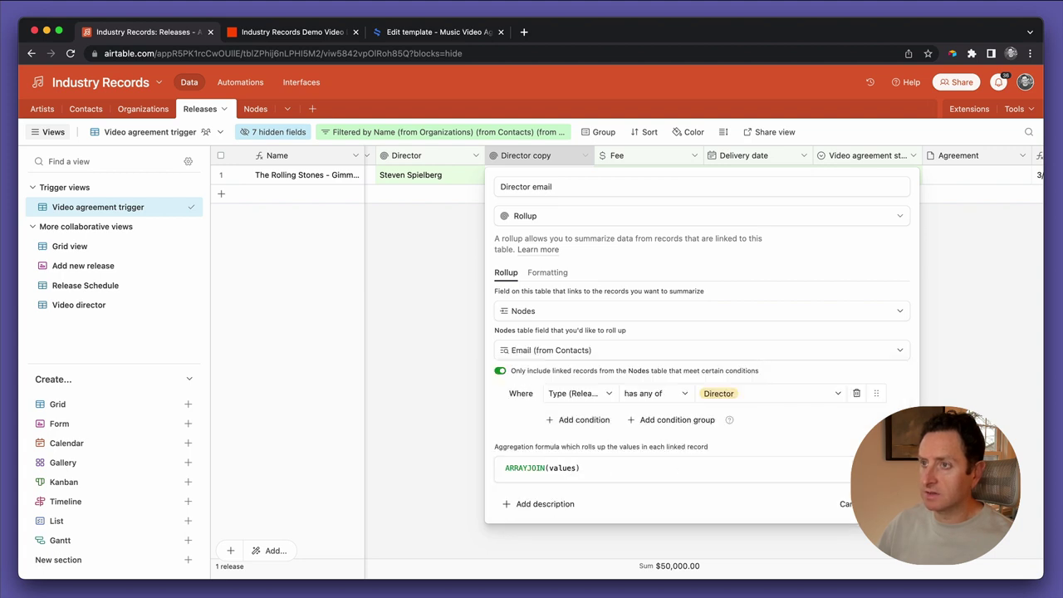
pyautogui.click(880, 503)
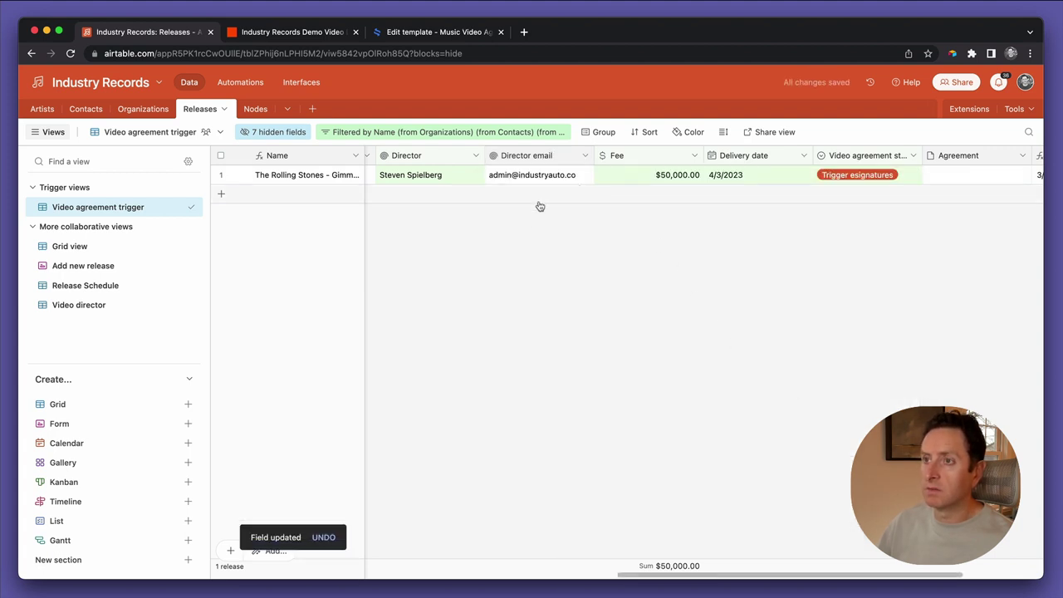
# Lock the Video agreement trigger view again and return to the Zapier zap
pyautogui.click(208, 133)
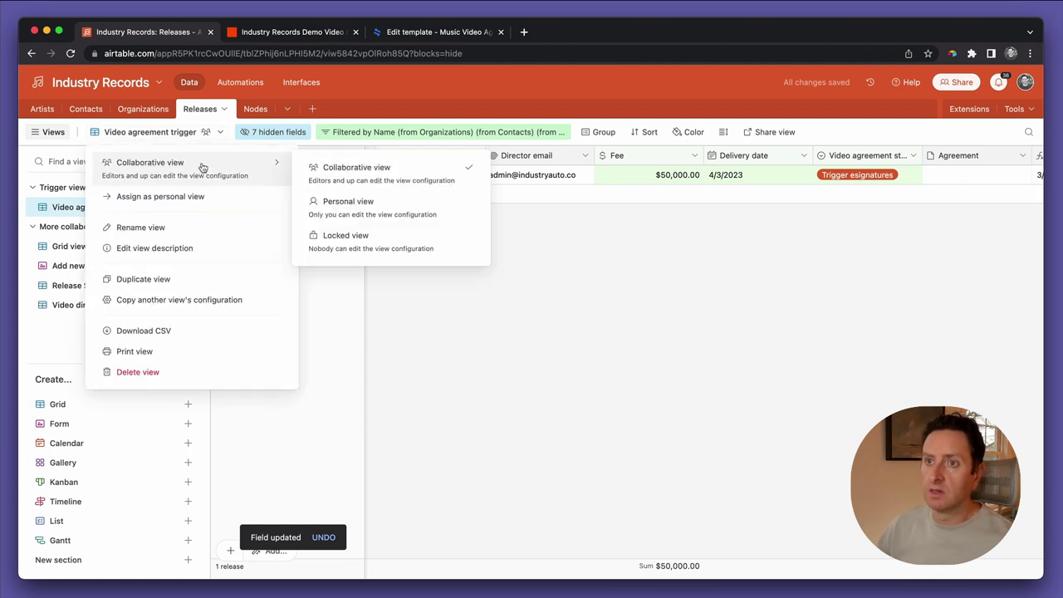
pyautogui.moveTo(266, 166)
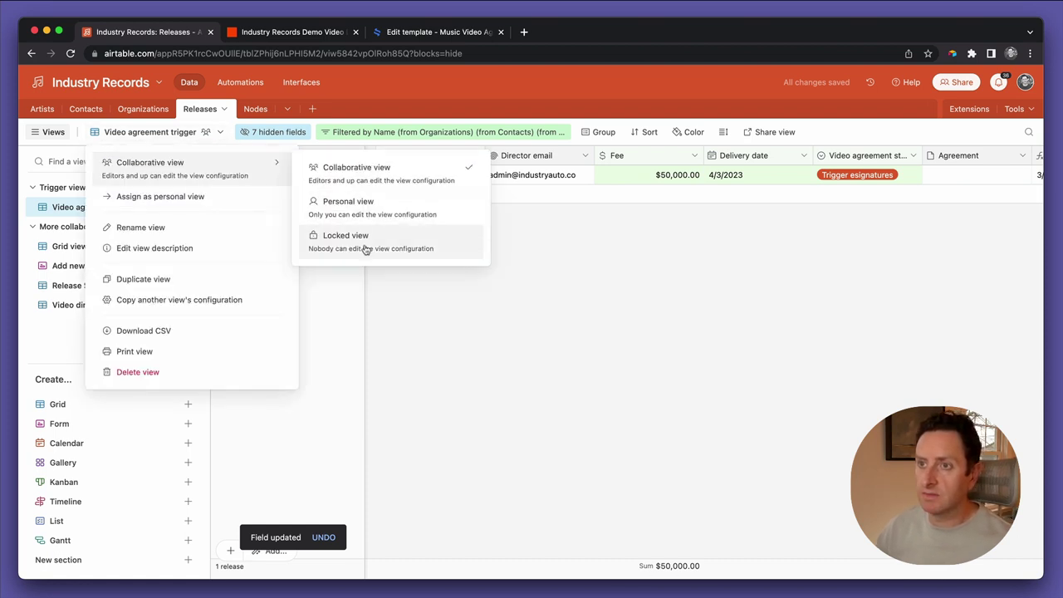
pyautogui.click(365, 249)
pyautogui.click(573, 397)
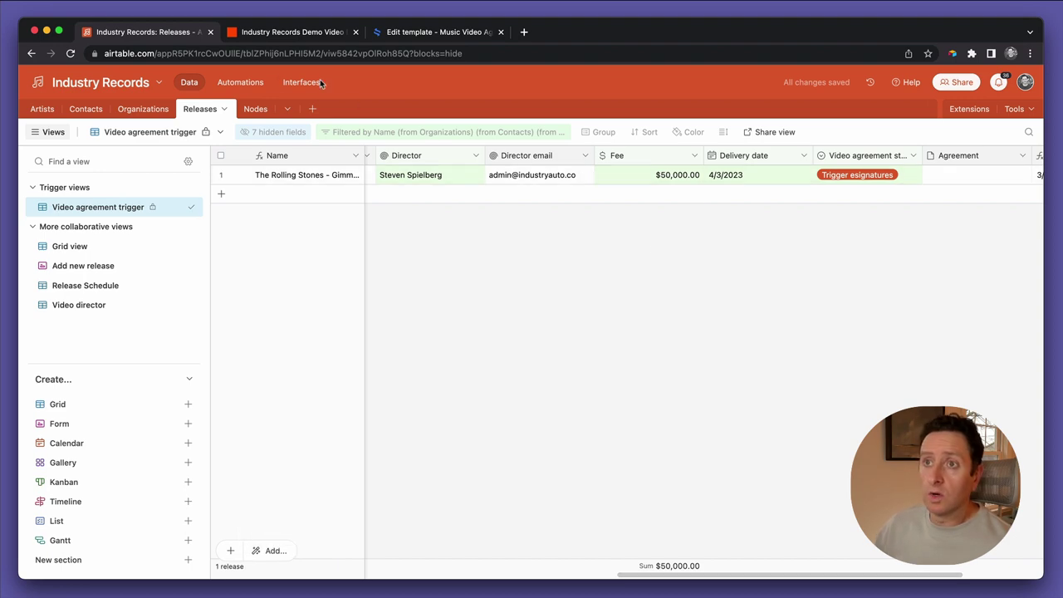
pyautogui.click(287, 33)
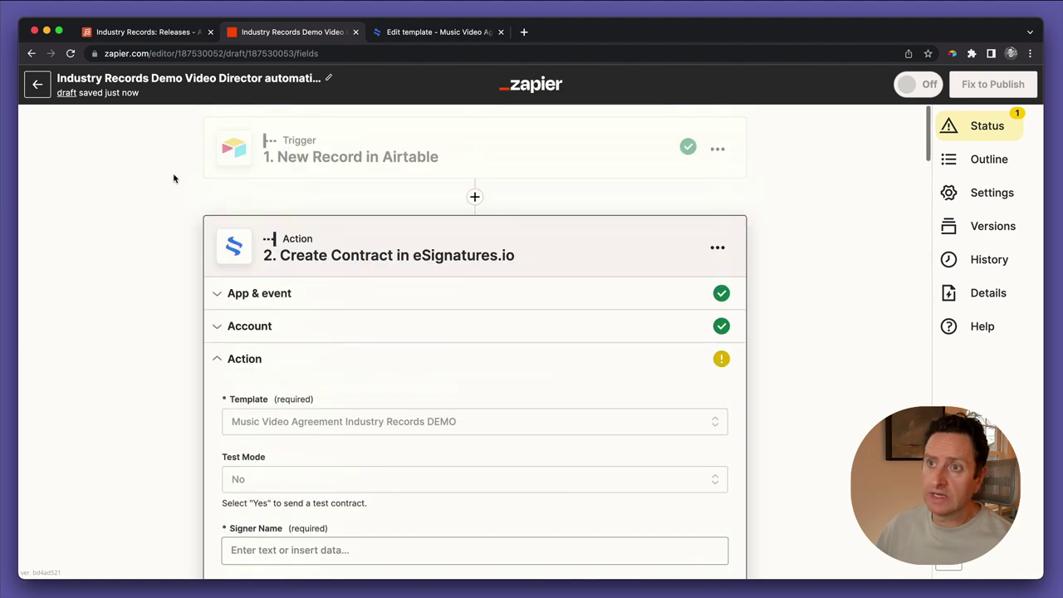
# Load more samples, pick Record B as the trigger's test record, and continue
pyautogui.click(381, 146)
pyautogui.click(287, 489)
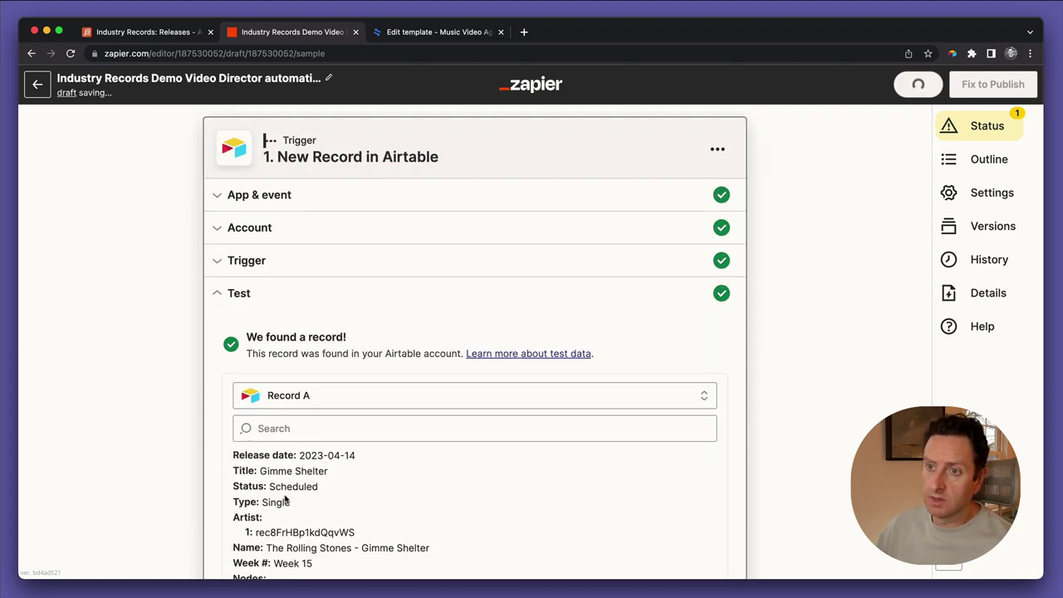
pyautogui.click(367, 404)
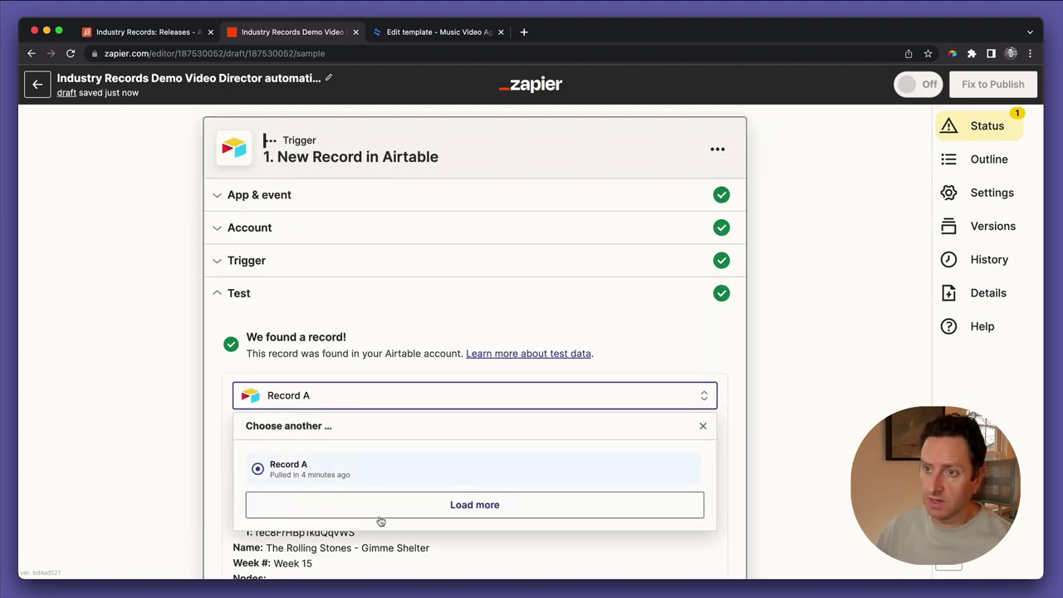
pyautogui.click(380, 513)
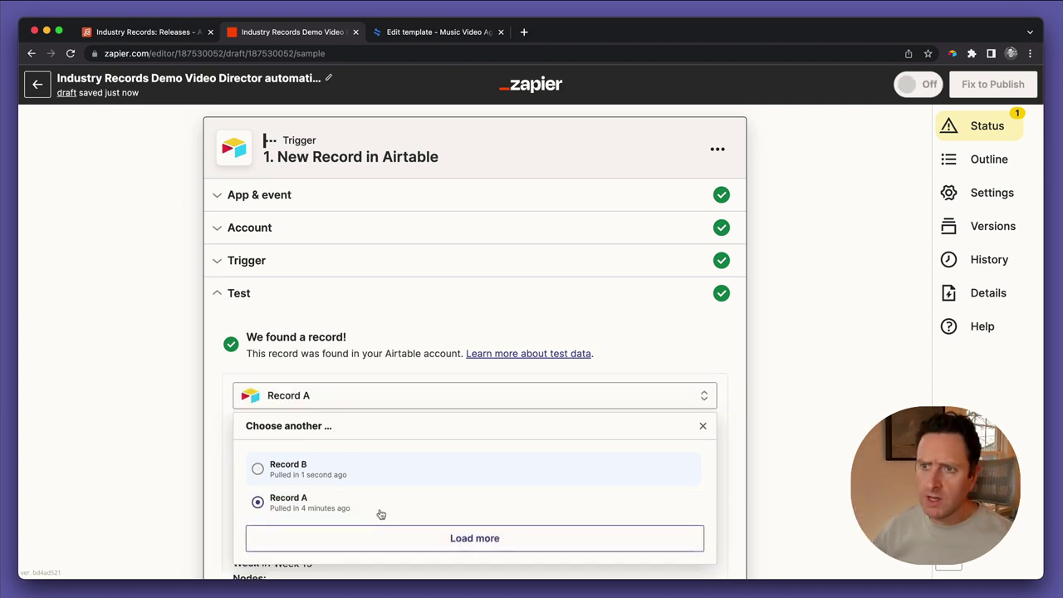
pyautogui.click(350, 478)
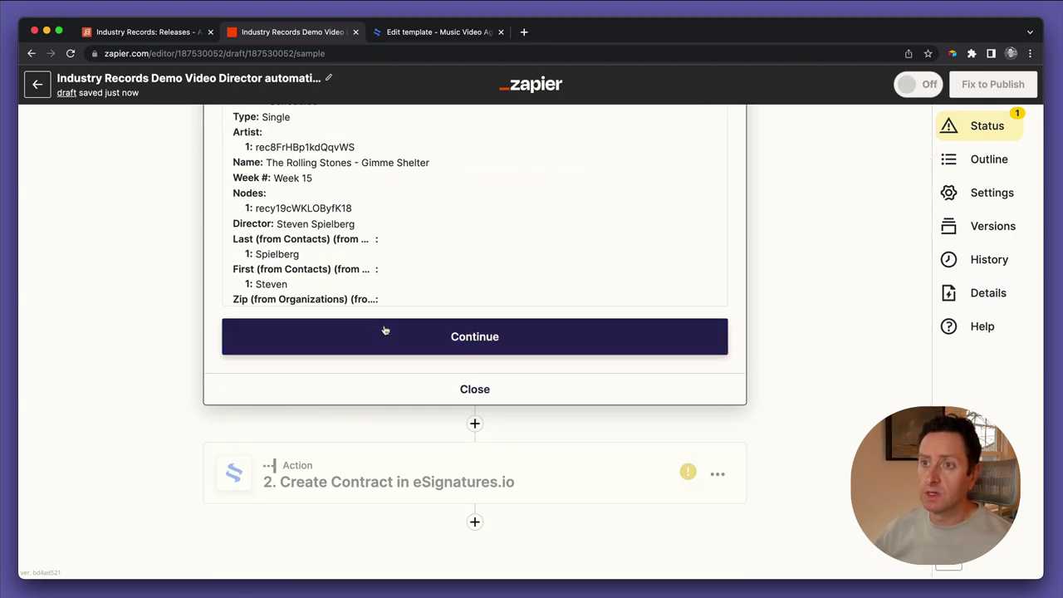
pyautogui.click(385, 331)
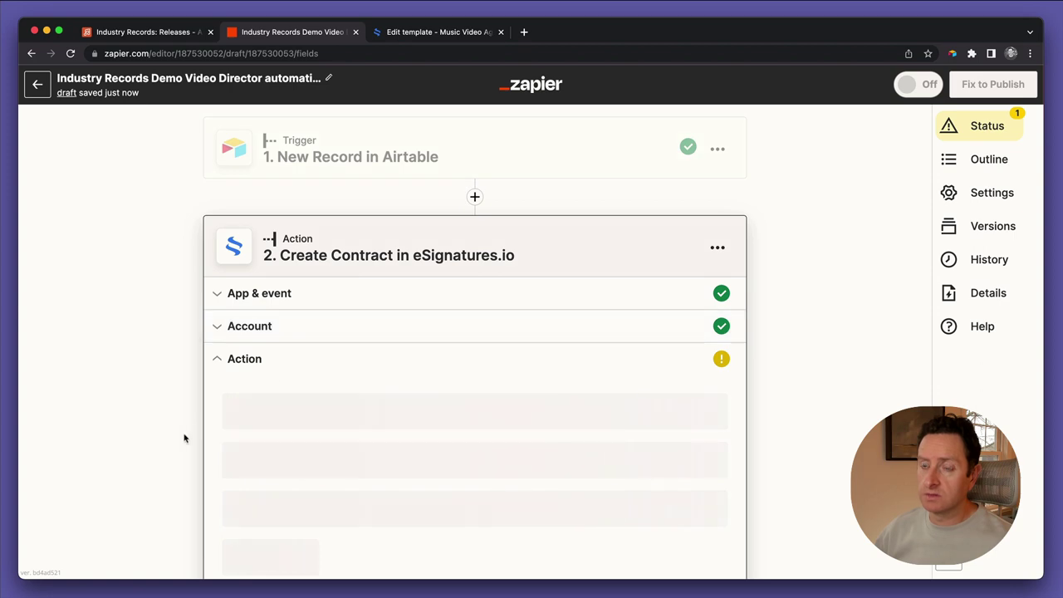
# Map Signer Email [2] to the Director Email field
pyautogui.scroll(-7, 184, 437)
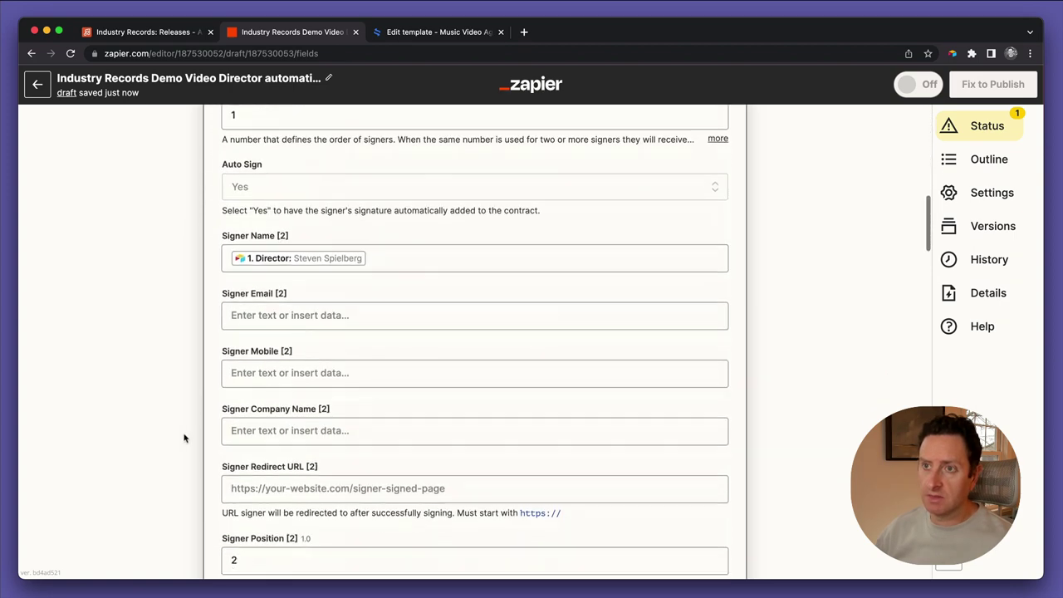
pyautogui.click(259, 269)
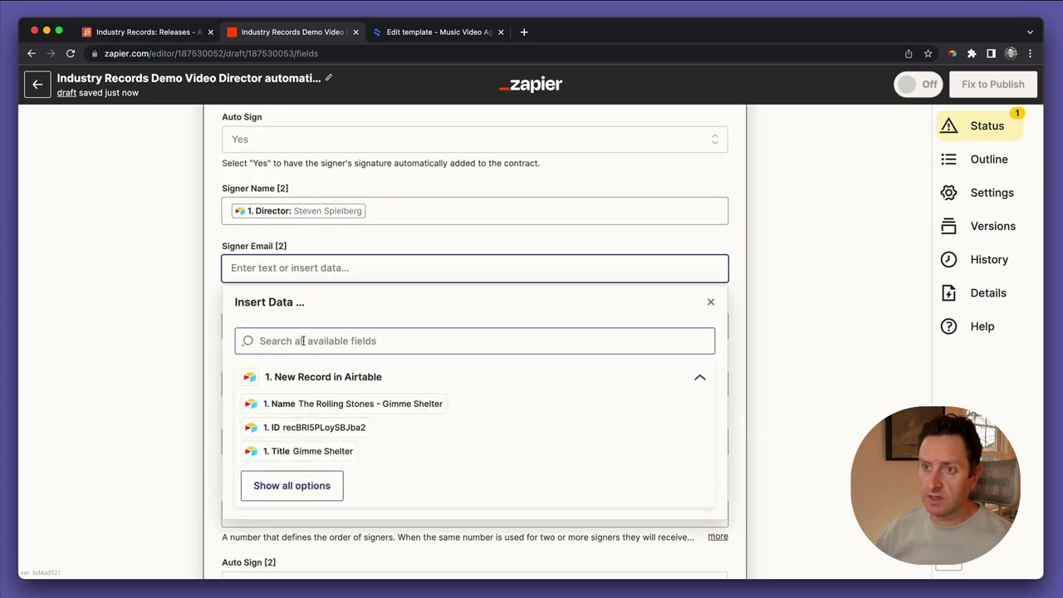
pyautogui.write('email')
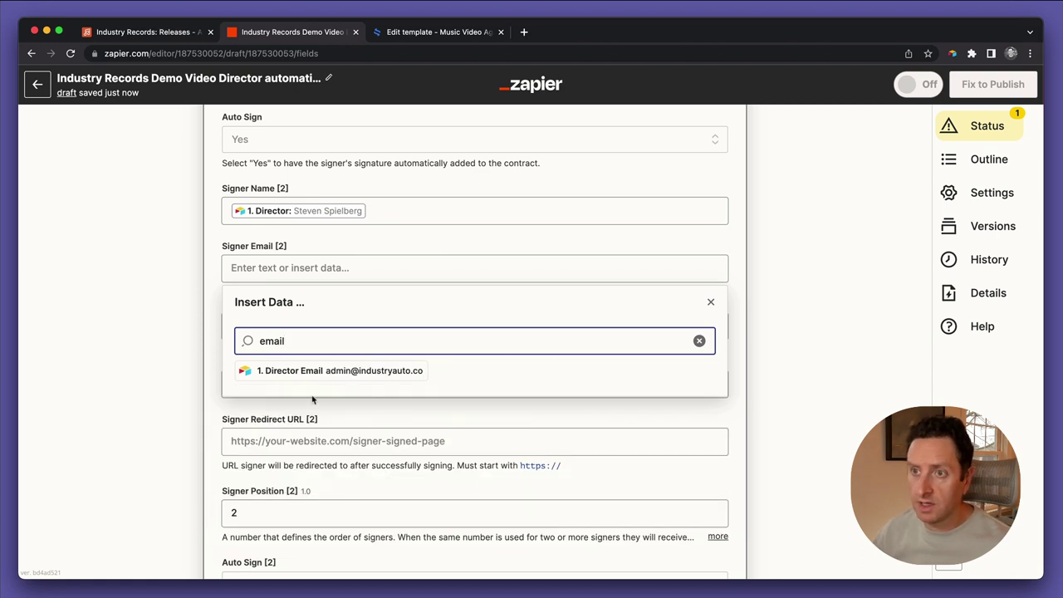
pyautogui.click(314, 383)
pyautogui.click(151, 347)
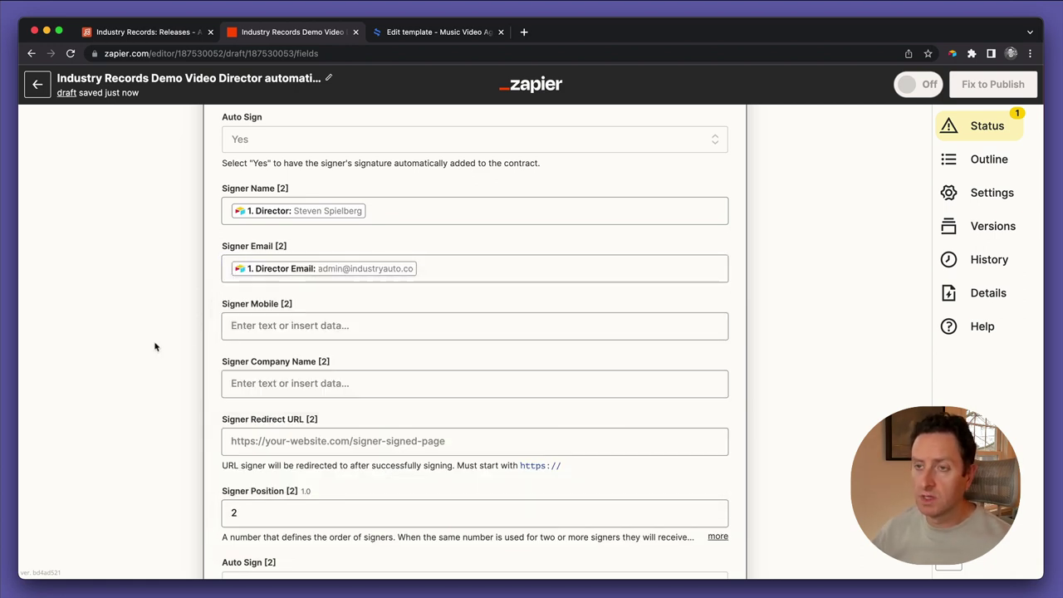
# Map Signer Company Name [2] to the organization's Name
pyautogui.scroll(-2, 165, 347)
pyautogui.click(246, 297)
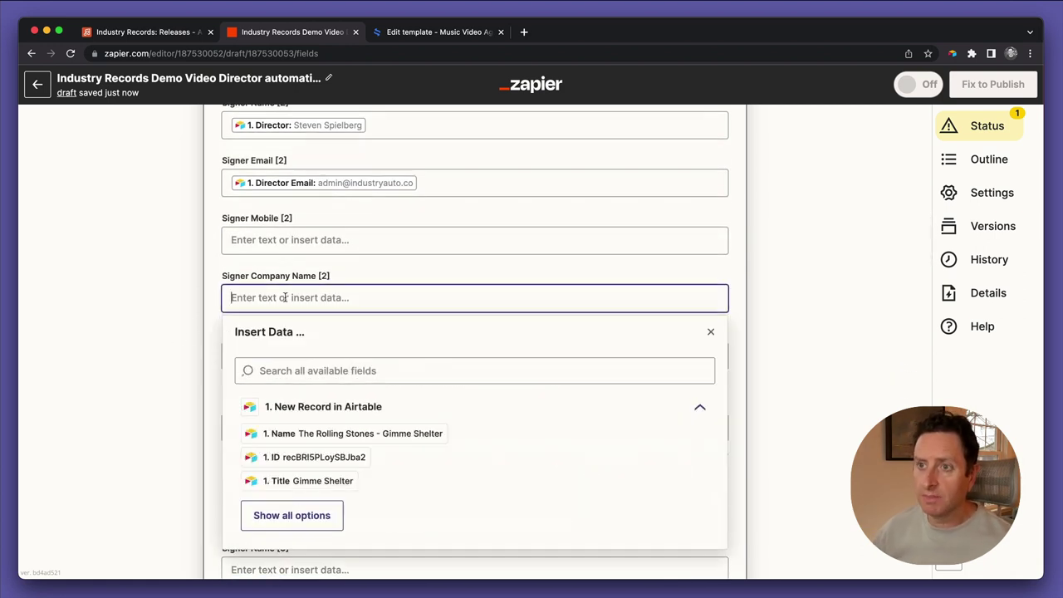
pyautogui.click(303, 365)
pyautogui.write('compa')
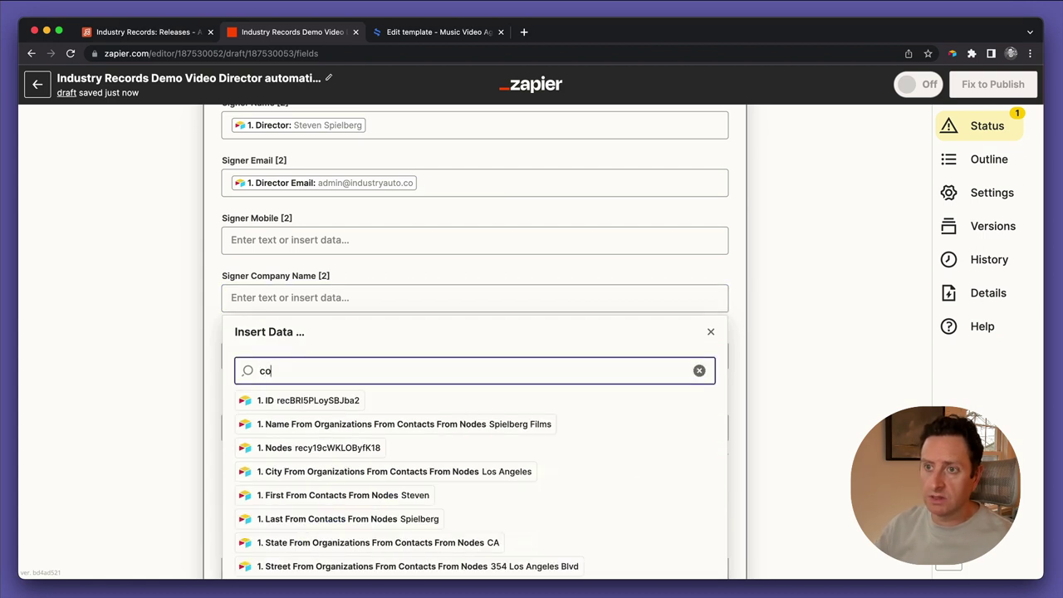
pyautogui.press('BackSpace')
pyautogui.press('BackSpace')
pyautogui.press('BackSpace')
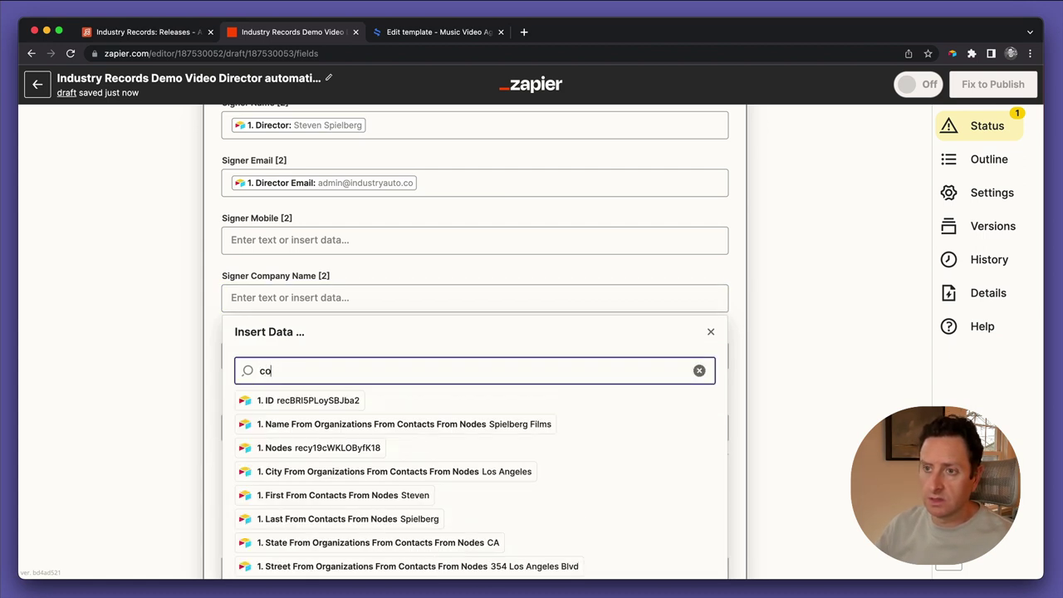
pyautogui.press('BackSpace')
pyautogui.press('BackSpace')
pyautogui.write('name')
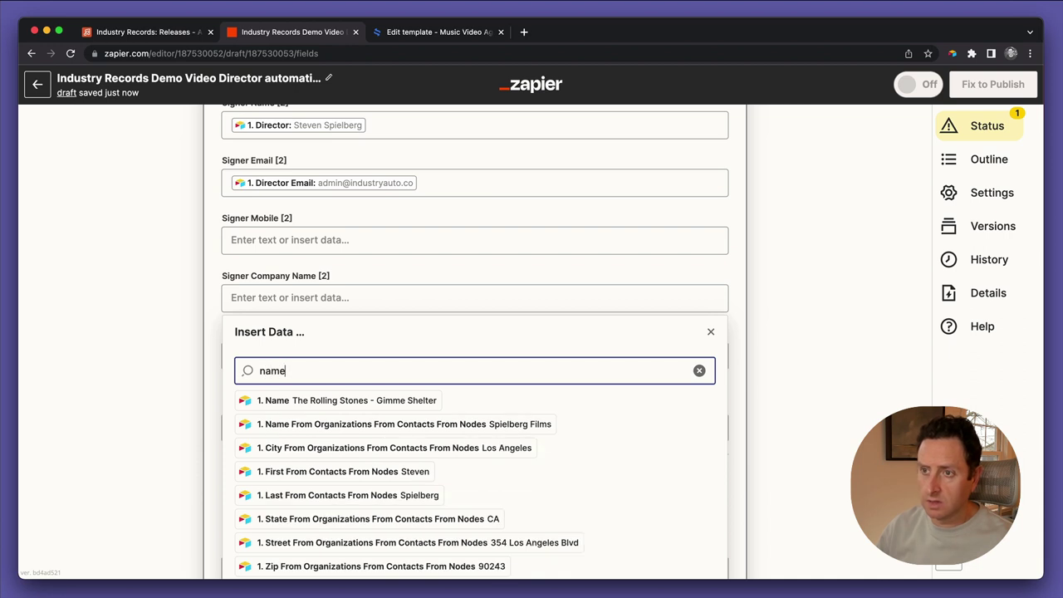
pyautogui.click(323, 423)
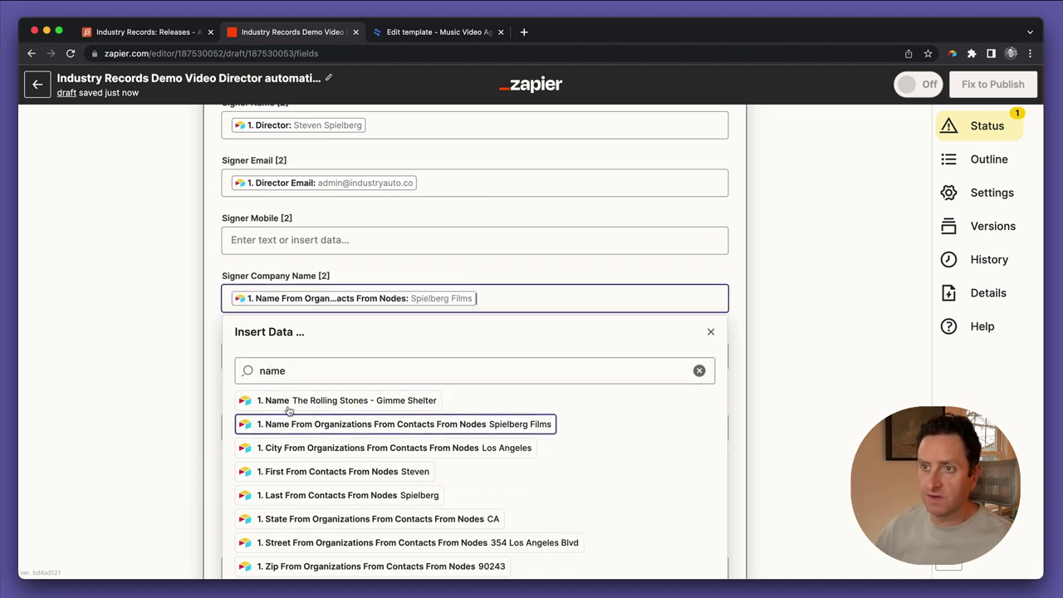
pyautogui.click(148, 372)
pyautogui.scroll(-2, 156, 399)
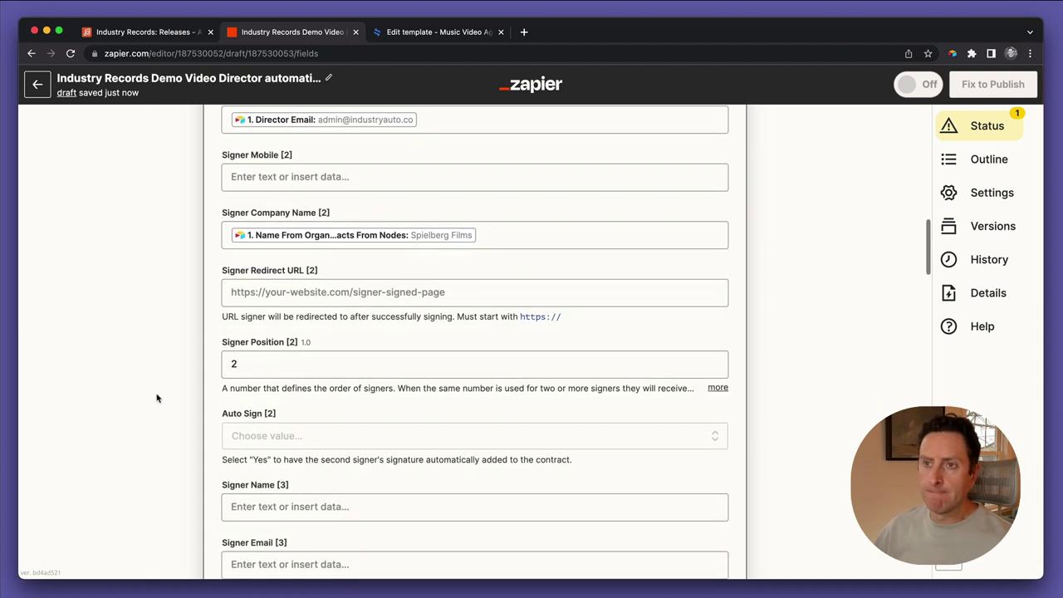
pyautogui.click(262, 291)
pyautogui.write('https://industryauto.co')
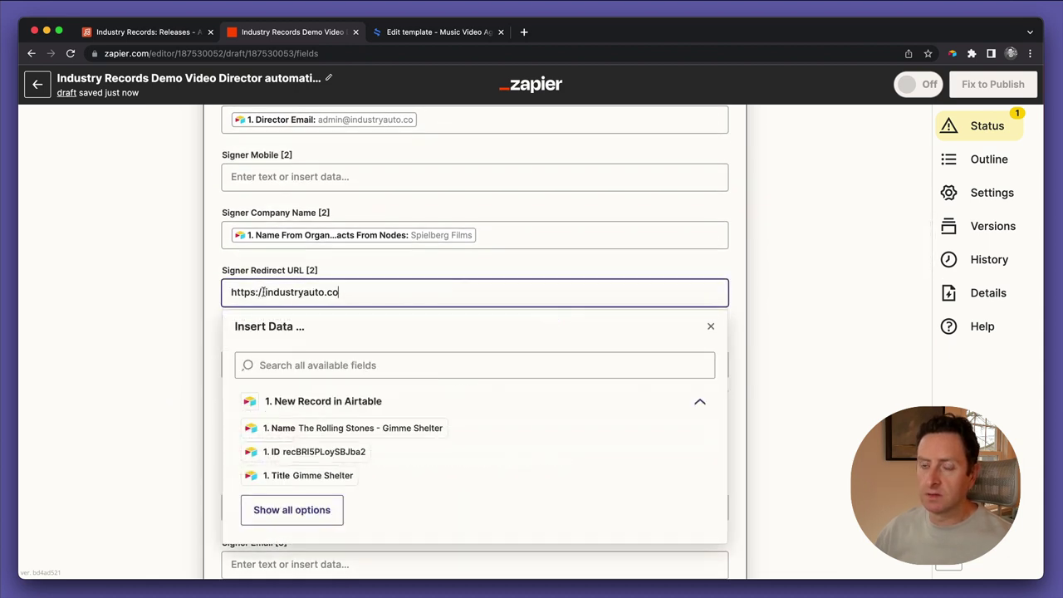
pyautogui.click(128, 339)
pyautogui.scroll(-3, 128, 339)
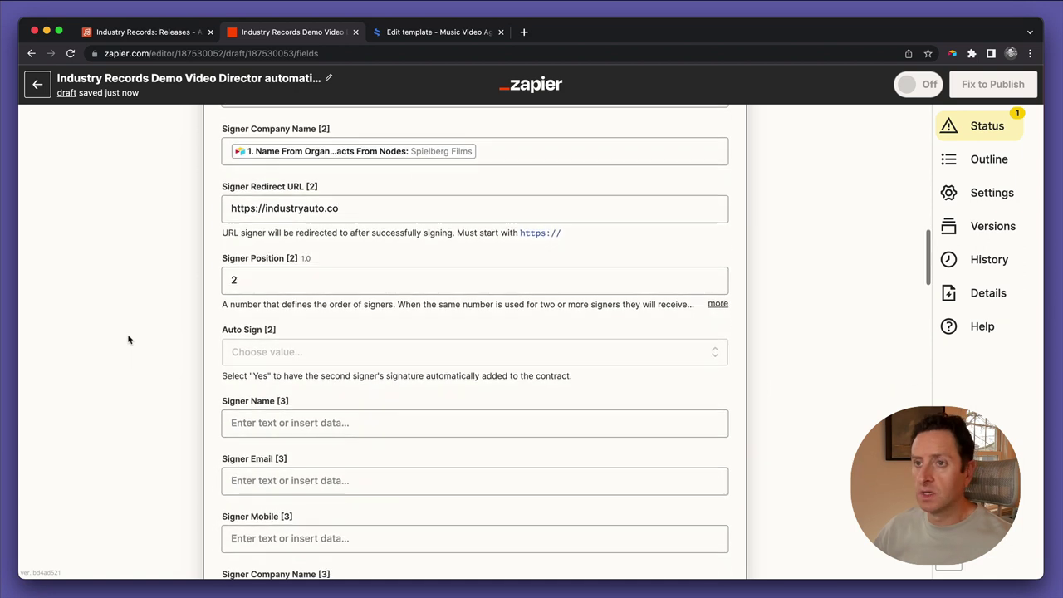
pyautogui.click(280, 268)
pyautogui.click(164, 369)
pyautogui.scroll(-10, 163, 470)
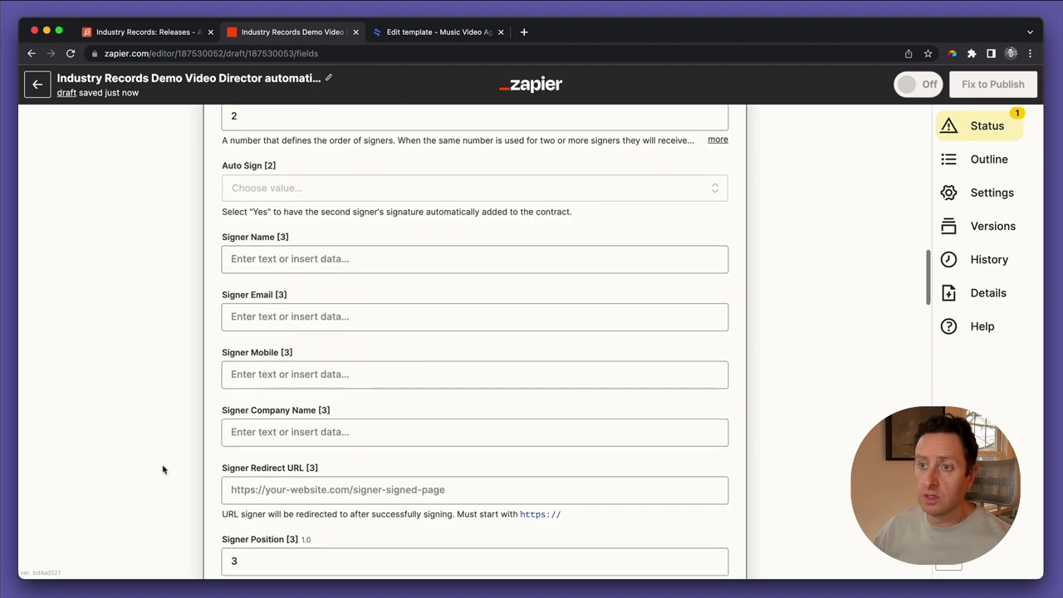
pyautogui.scroll(-15, 163, 470)
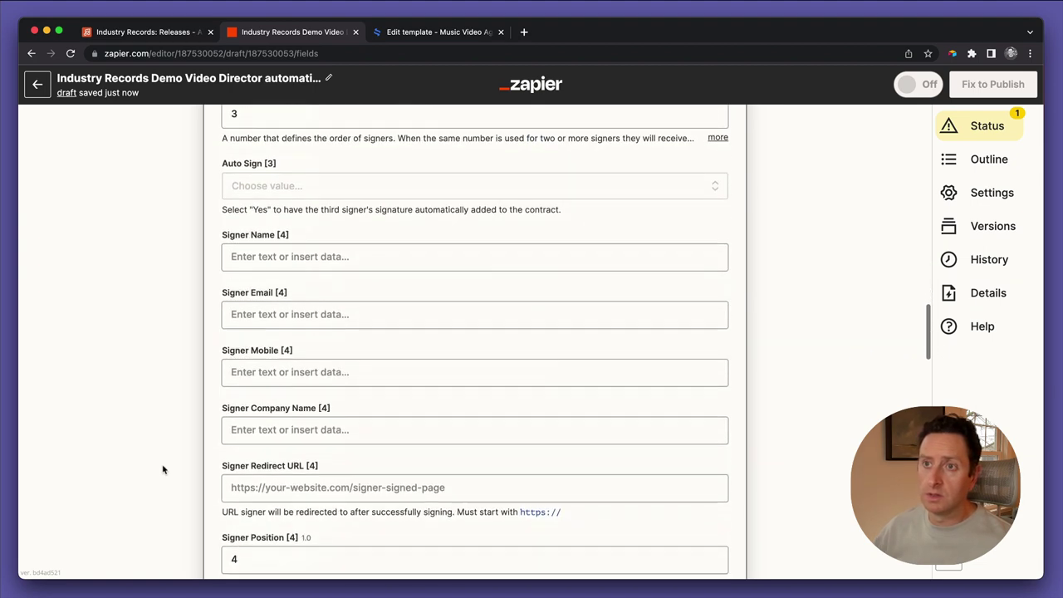
pyautogui.scroll(-6, 163, 469)
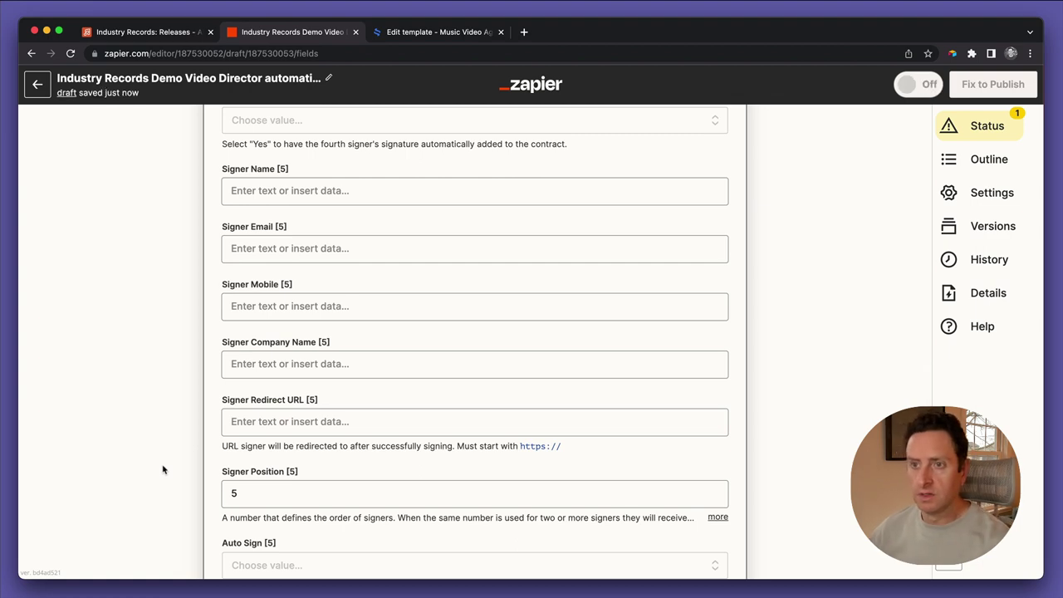
pyautogui.scroll(5, 162, 469)
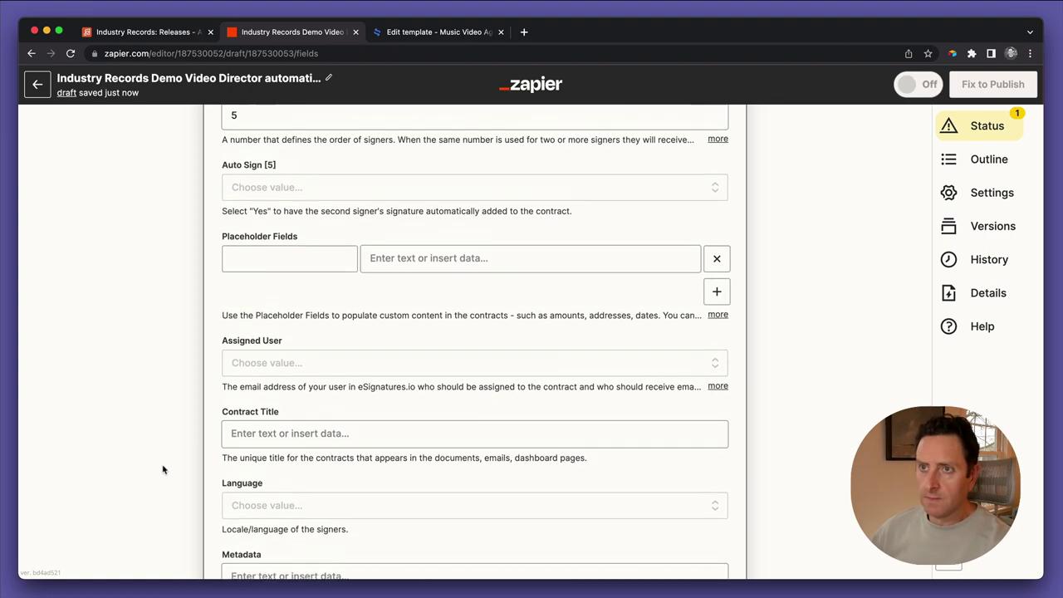
pyautogui.scroll(-6, 162, 469)
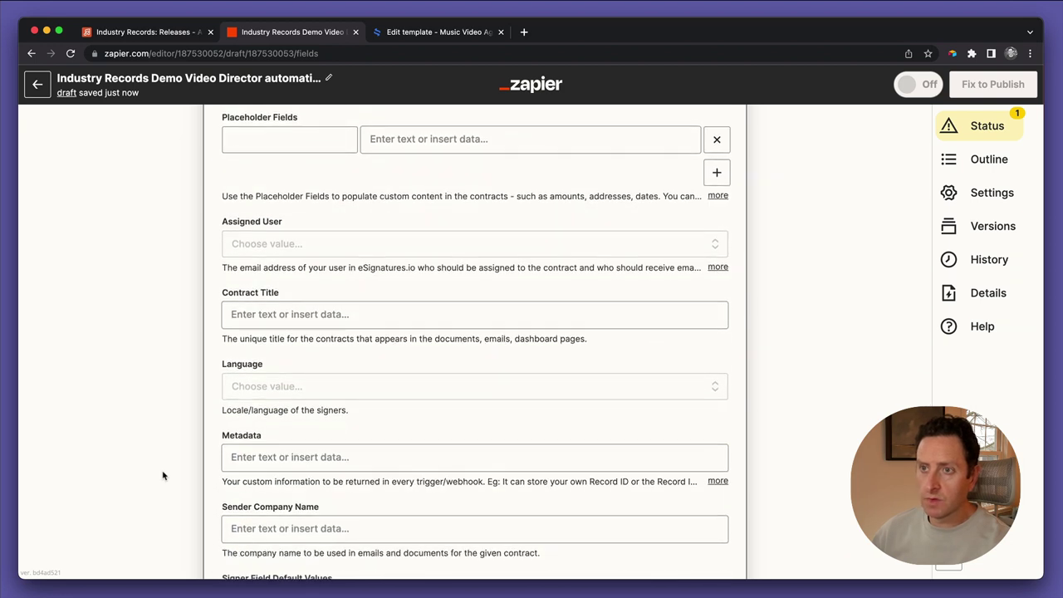
pyautogui.scroll(-1, 162, 475)
pyautogui.scroll(1, 163, 476)
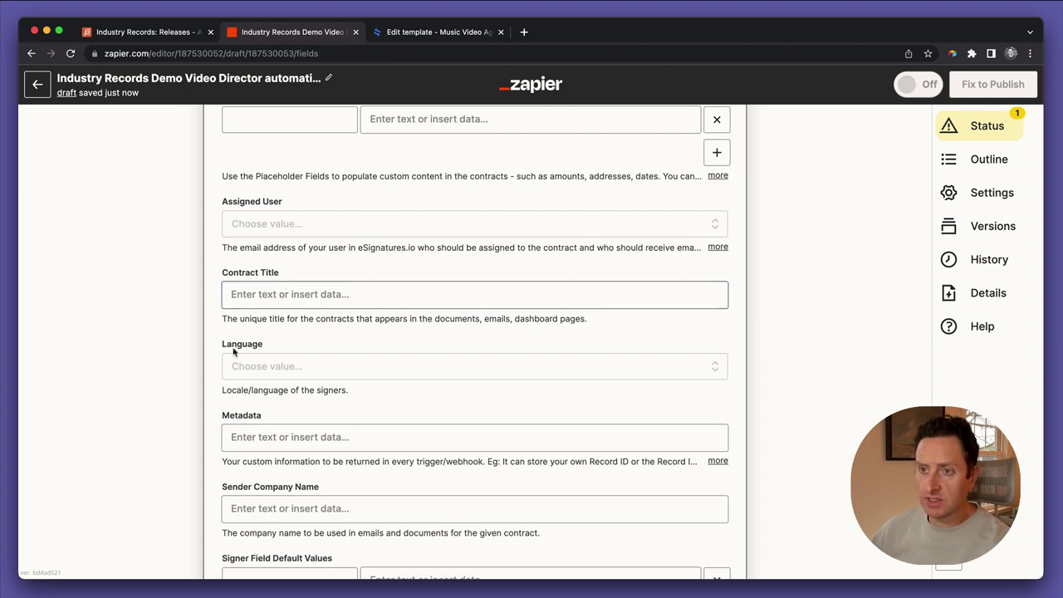
pyautogui.scroll(-2, 208, 377)
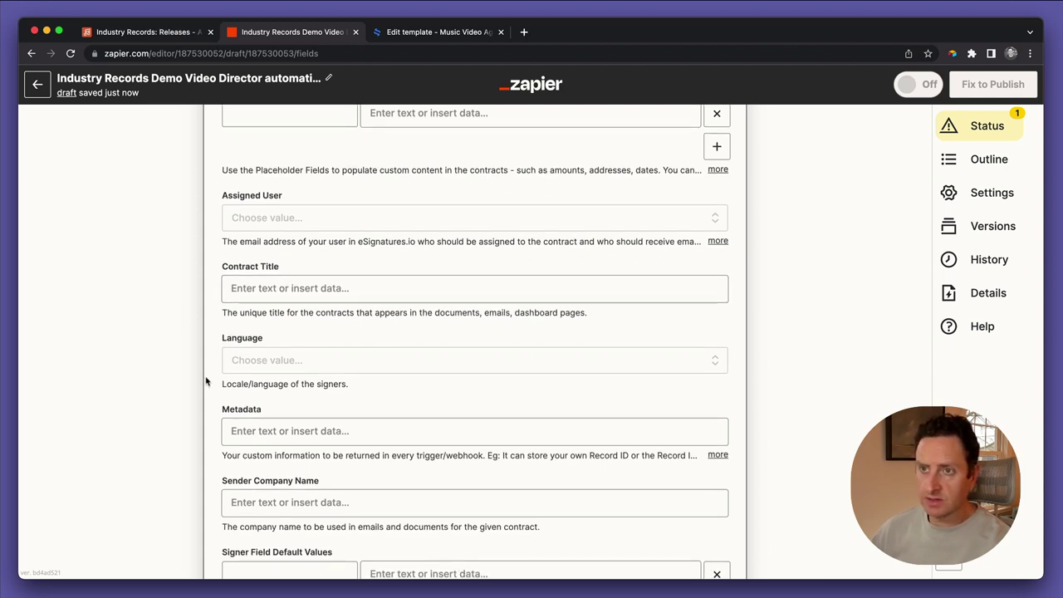
# Set Contract Title to 'Music Video Agreement for "' followed by the record's Name
pyautogui.click(299, 275)
pyautogui.write('Musi')
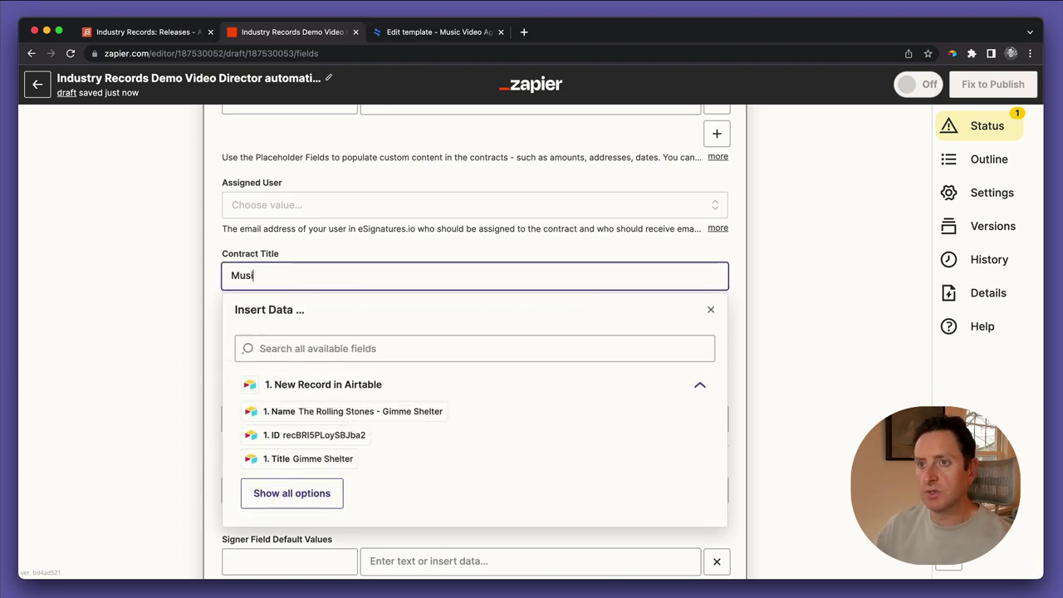
pyautogui.write('c Video Agreement fo')
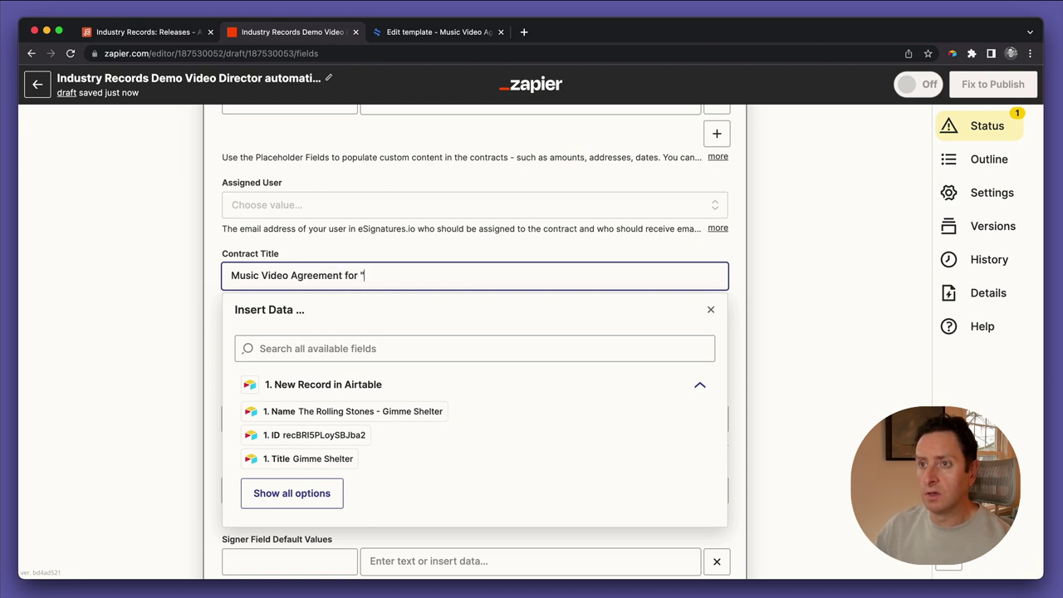
pyautogui.write('r "')
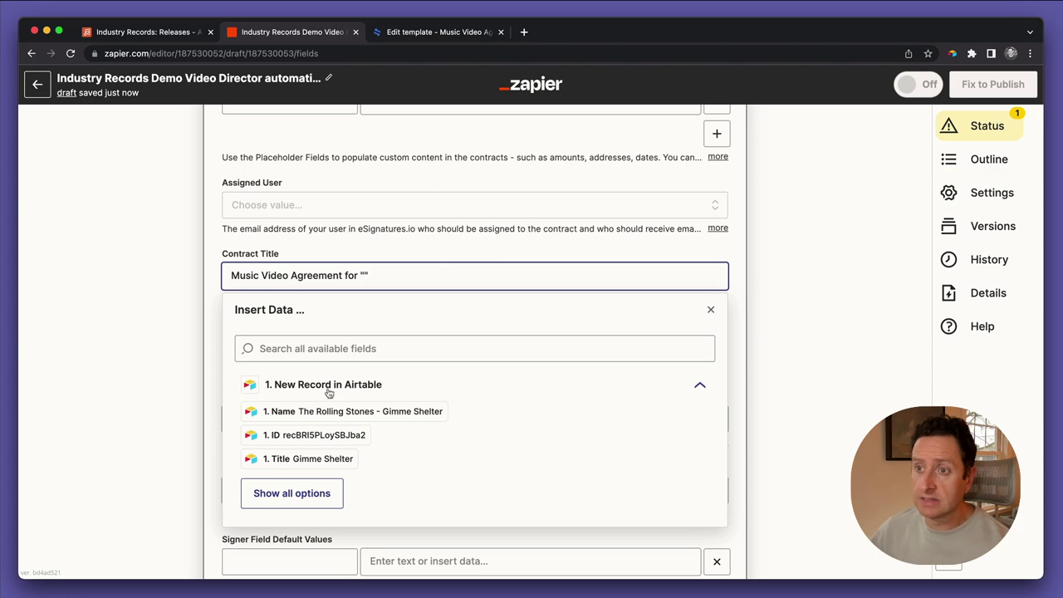
pyautogui.click(332, 411)
pyautogui.click(138, 348)
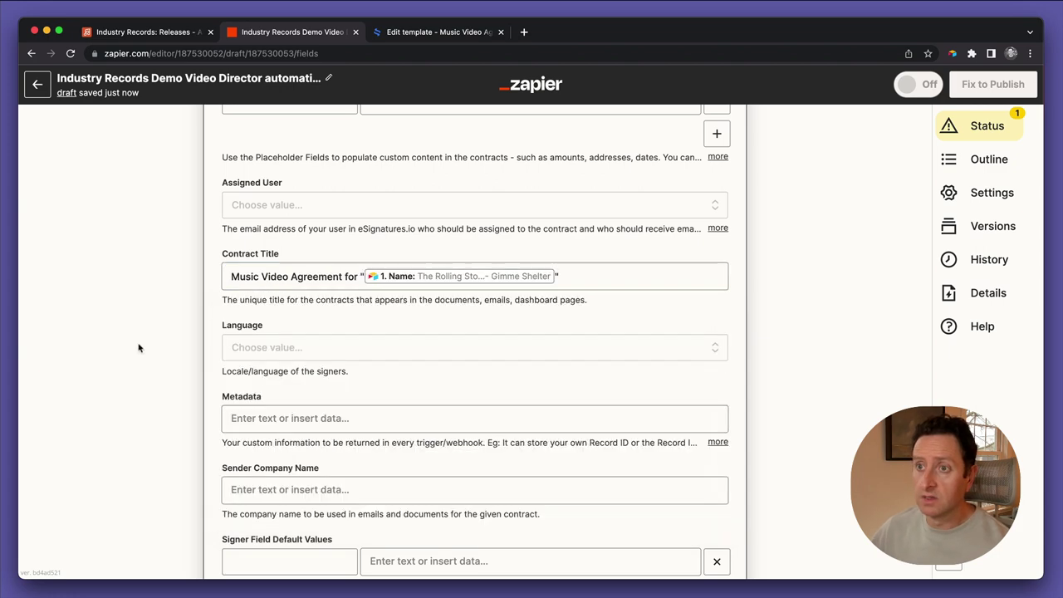
# Put the Airtable record ID into the Metadata field
pyautogui.scroll(-2, 138, 348)
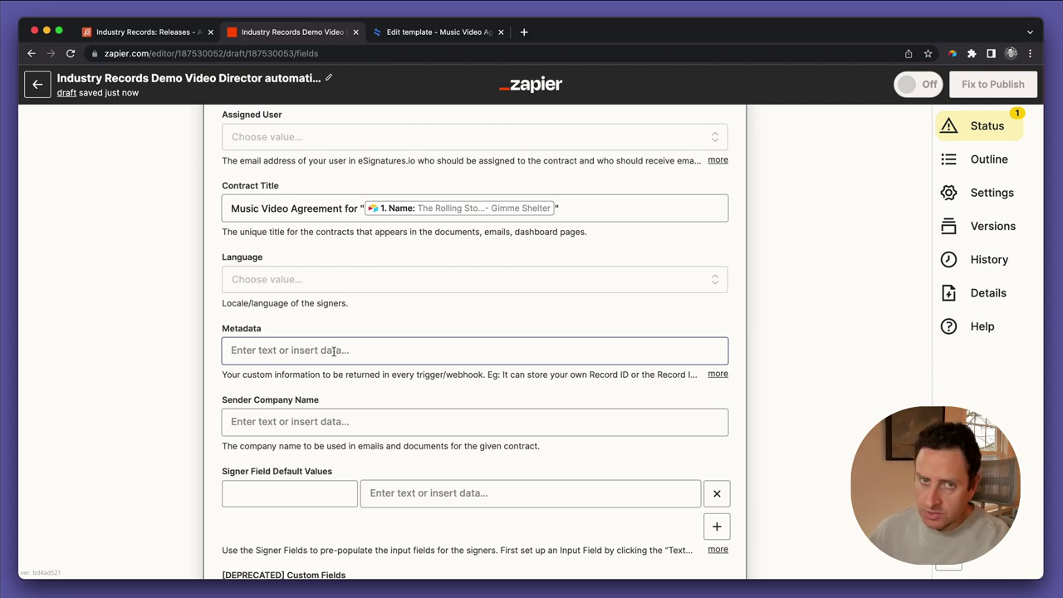
pyautogui.click(333, 351)
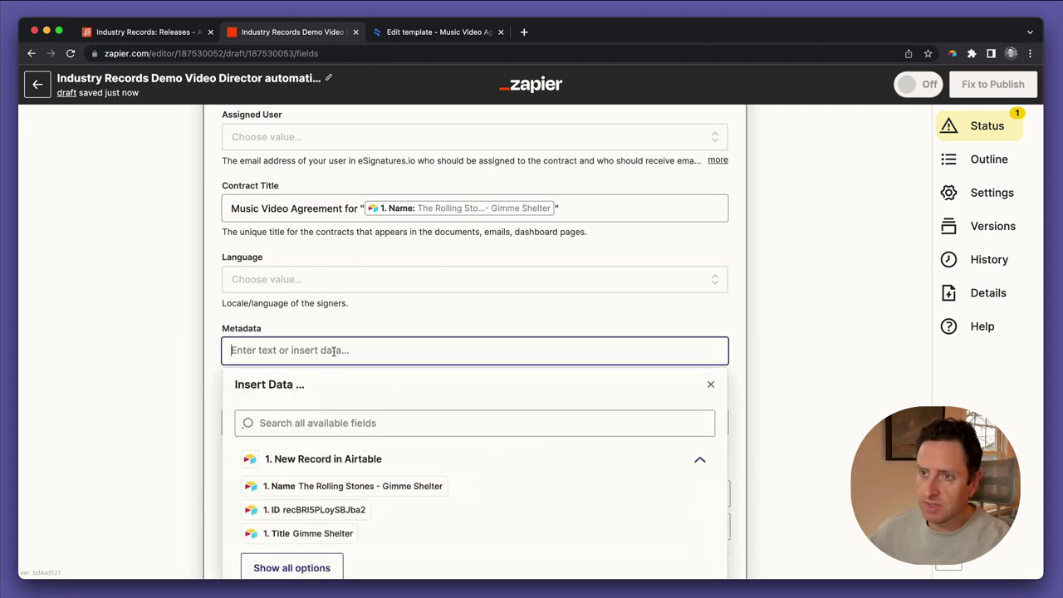
pyautogui.click(330, 506)
pyautogui.click(195, 394)
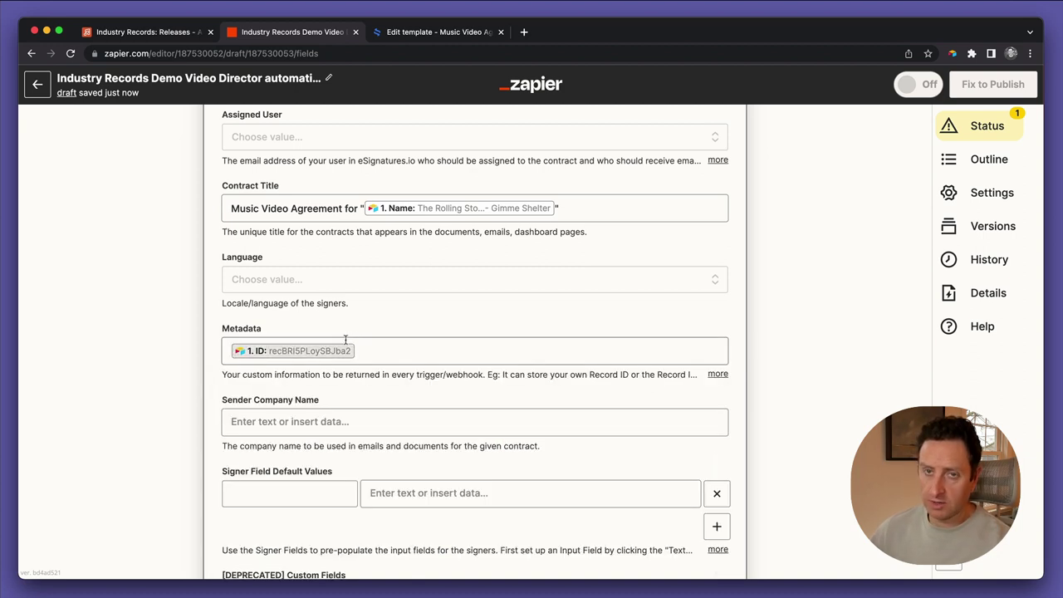
# Enter 'Industry Records' as the Sender Company Name
pyautogui.scroll(-3, 399, 402)
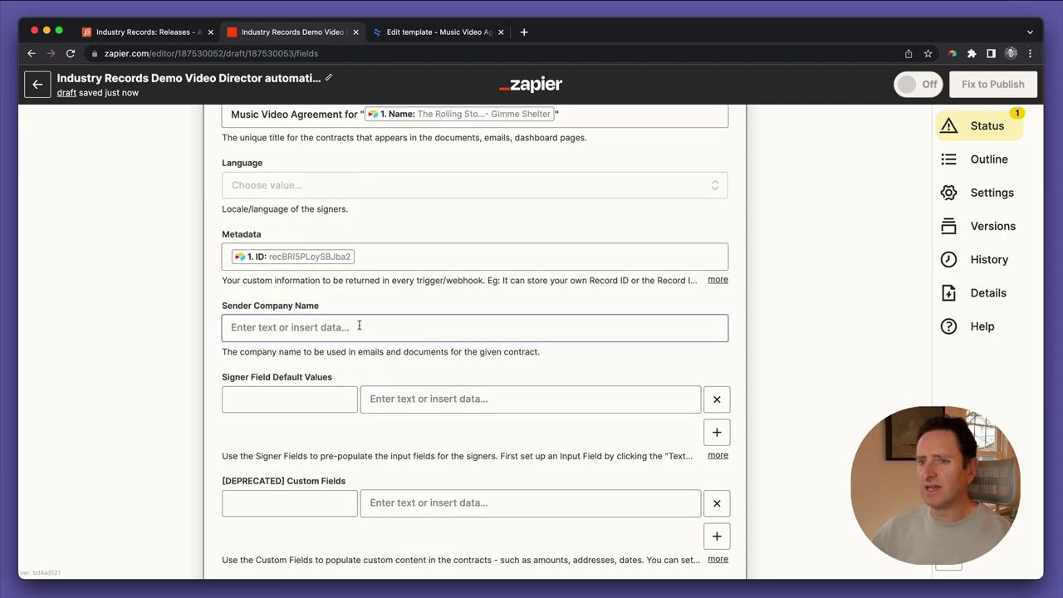
pyautogui.click(359, 325)
pyautogui.write('Industry Records')
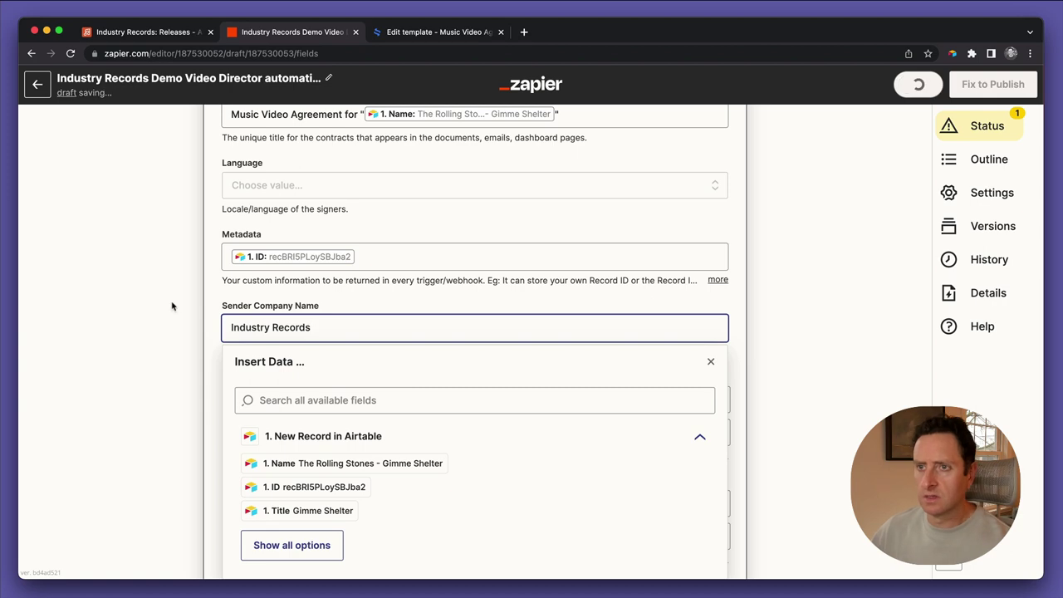
pyautogui.click(171, 306)
pyautogui.scroll(-3, 166, 355)
pyautogui.rightClick(166, 355)
pyautogui.click(156, 303)
pyautogui.scroll(-3, 156, 303)
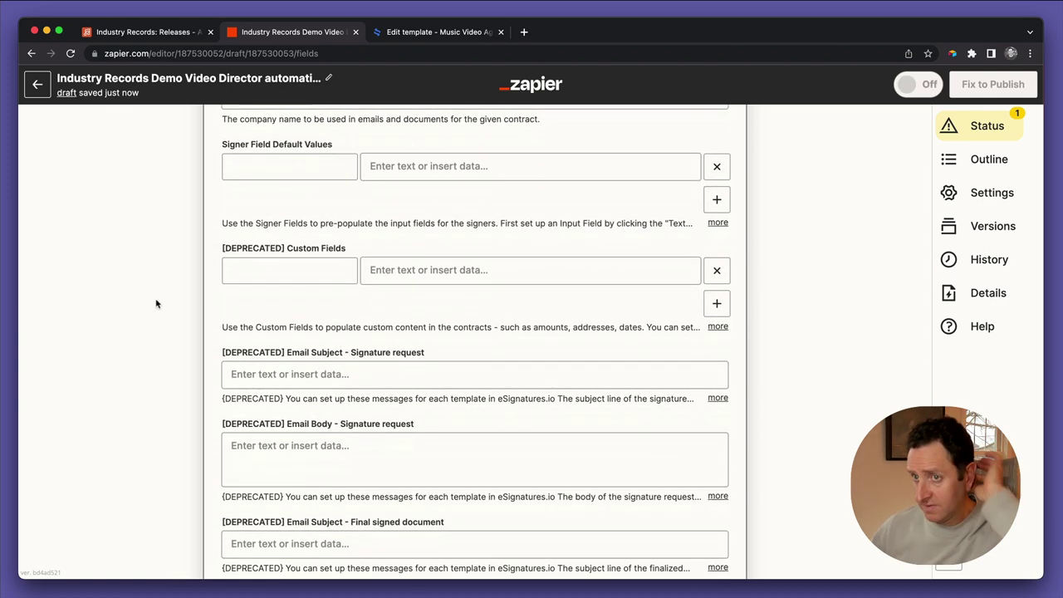
pyautogui.scroll(-7, 156, 303)
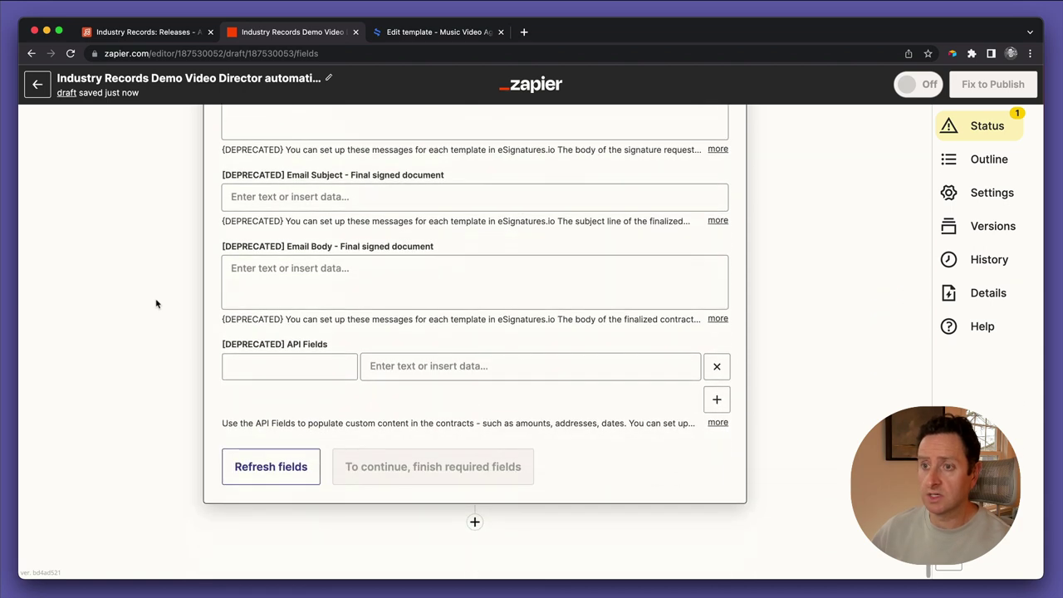
pyautogui.scroll(10, 157, 284)
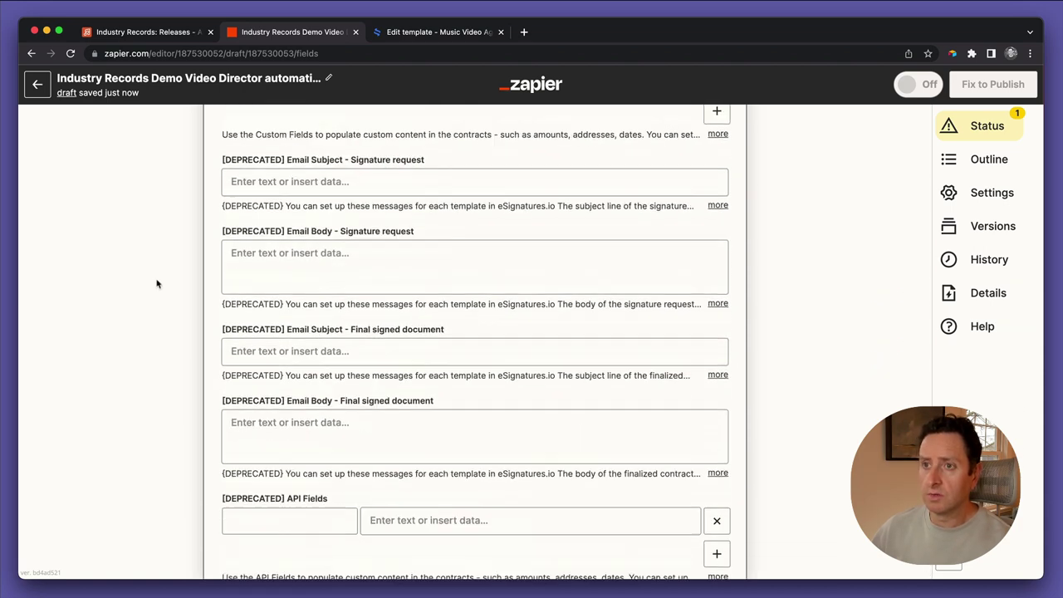
pyautogui.scroll(1, 156, 284)
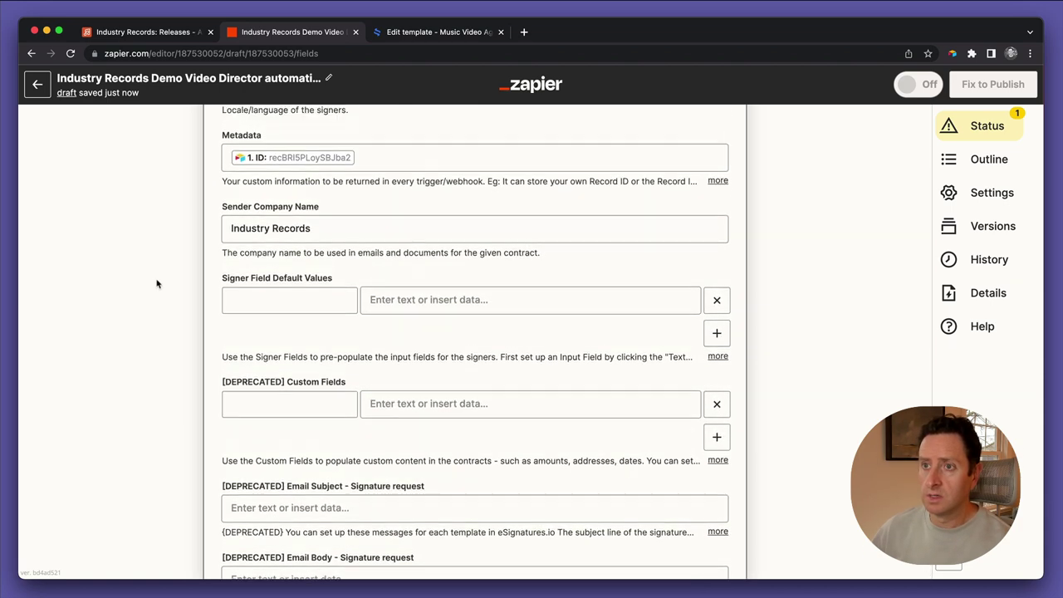
pyautogui.scroll(1, 156, 284)
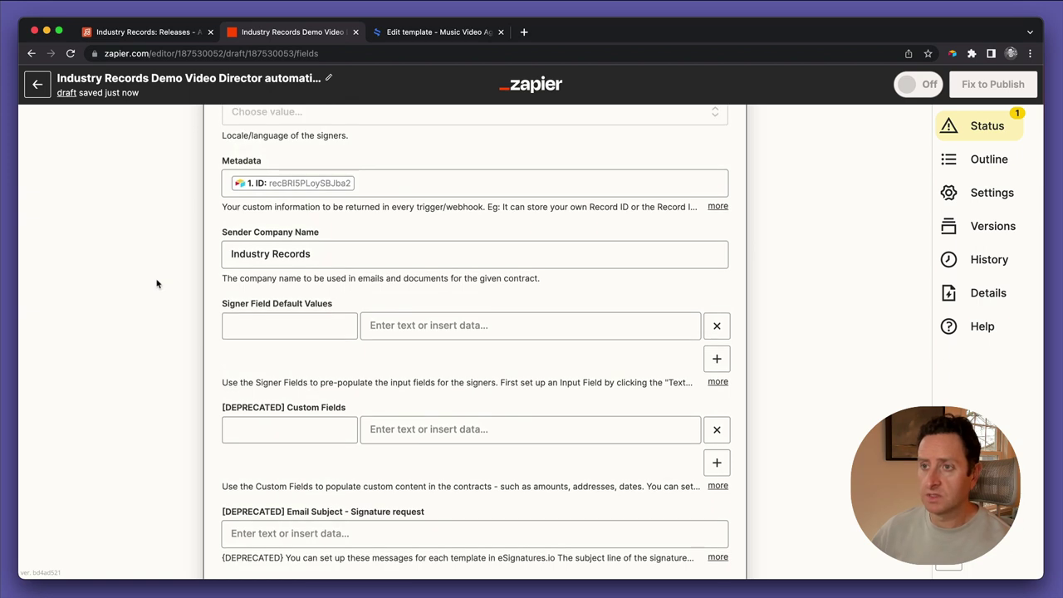
pyautogui.scroll(12, 337, 330)
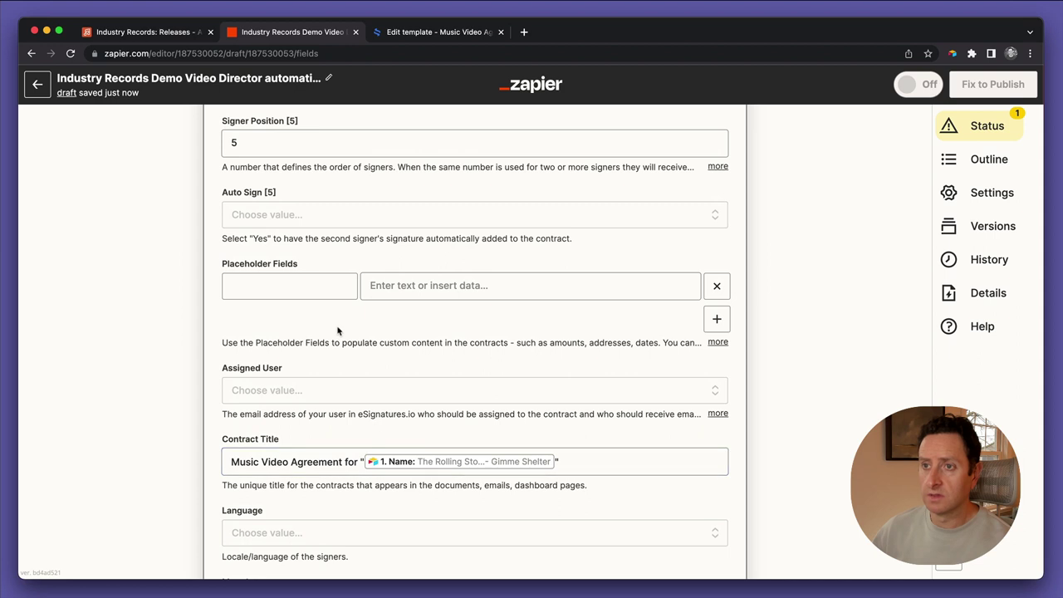
pyautogui.scroll(2, 337, 328)
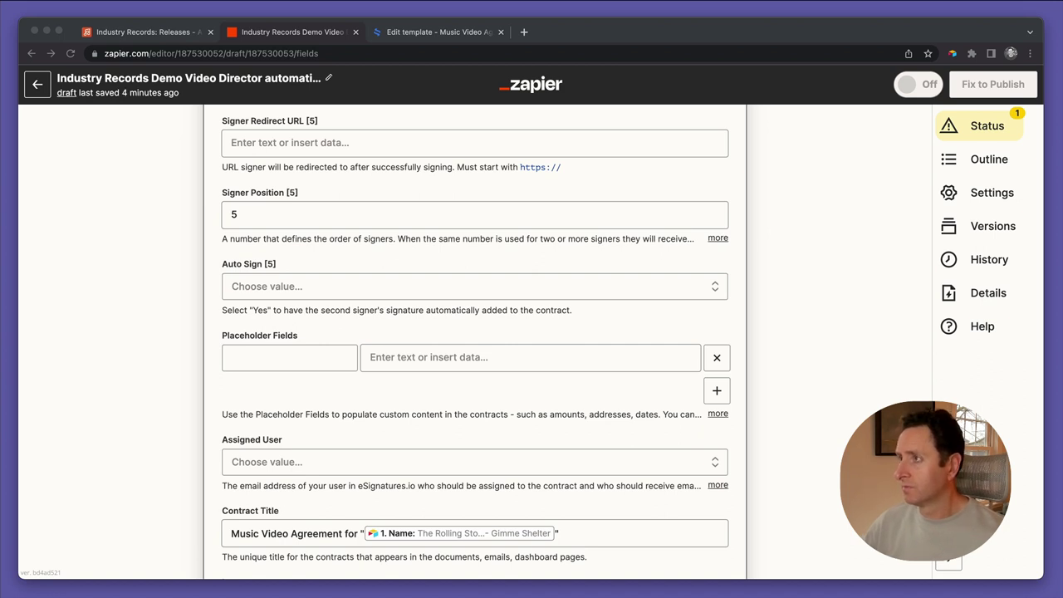
pyautogui.click(747, 246)
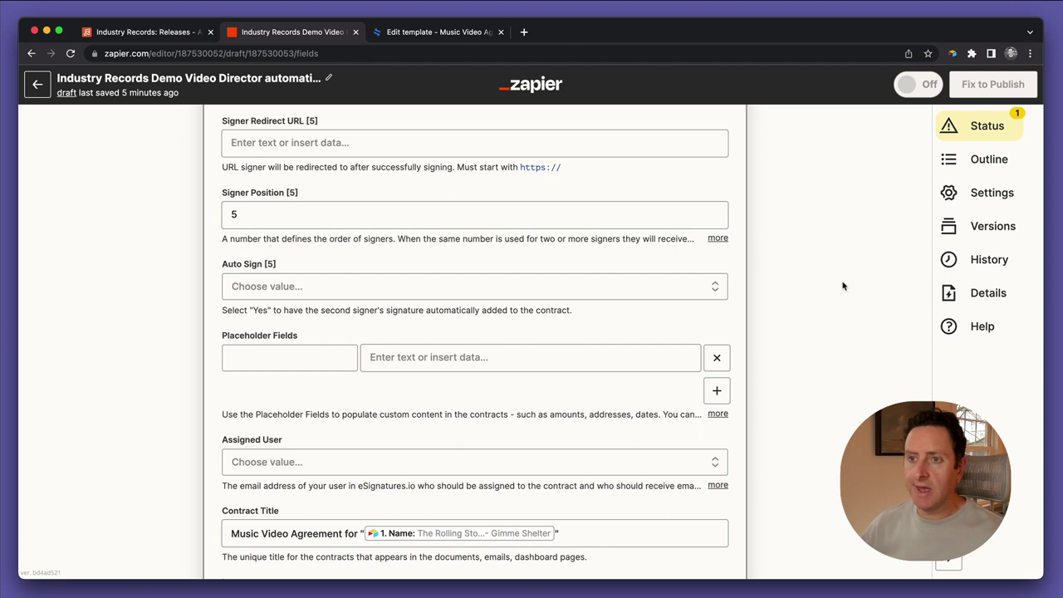
pyautogui.click(339, 365)
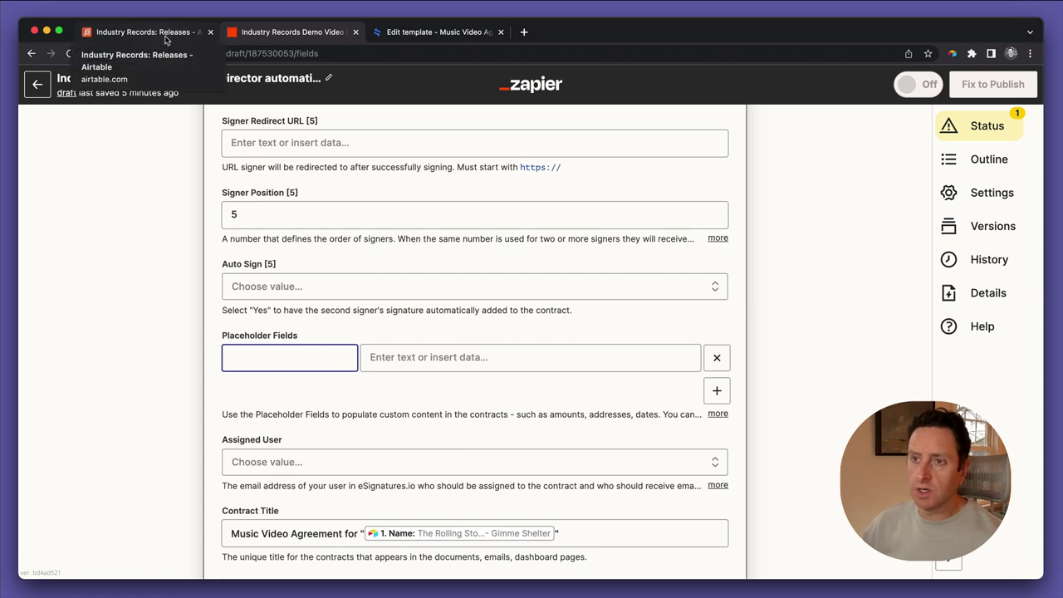
# Copy today_date from the eSignatures template into a new Placeholder Fields key
pyautogui.click(427, 33)
pyautogui.scroll(-1, 396, 340)
pyautogui.scroll(-2, 396, 340)
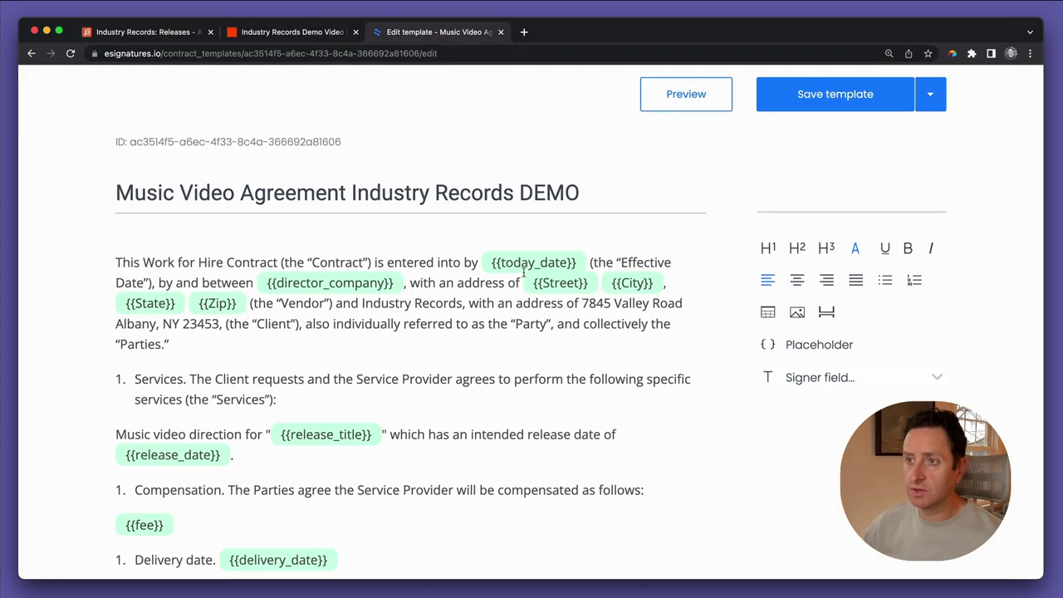
pyautogui.scroll(-1, 523, 271)
pyautogui.doubleClick(522, 249)
pyautogui.press('super+c')
pyautogui.press('super+2')
pyautogui.click(324, 363)
pyautogui.press('super+v')
# Map the today_date placeholder to the record's Todays Date field
pyautogui.click(366, 358)
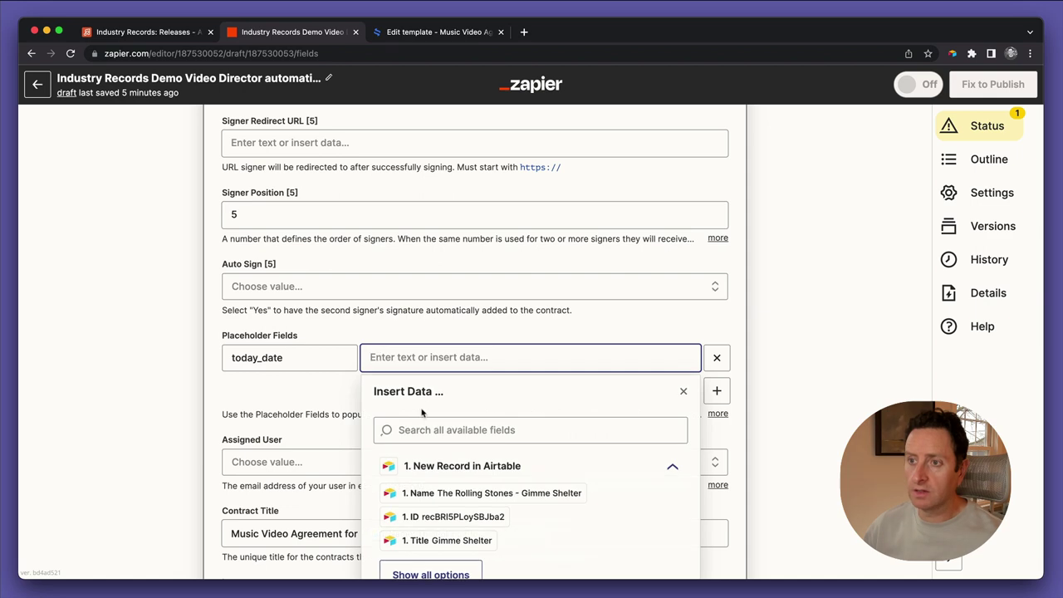
pyautogui.scroll(-2, 466, 473)
pyautogui.click(441, 505)
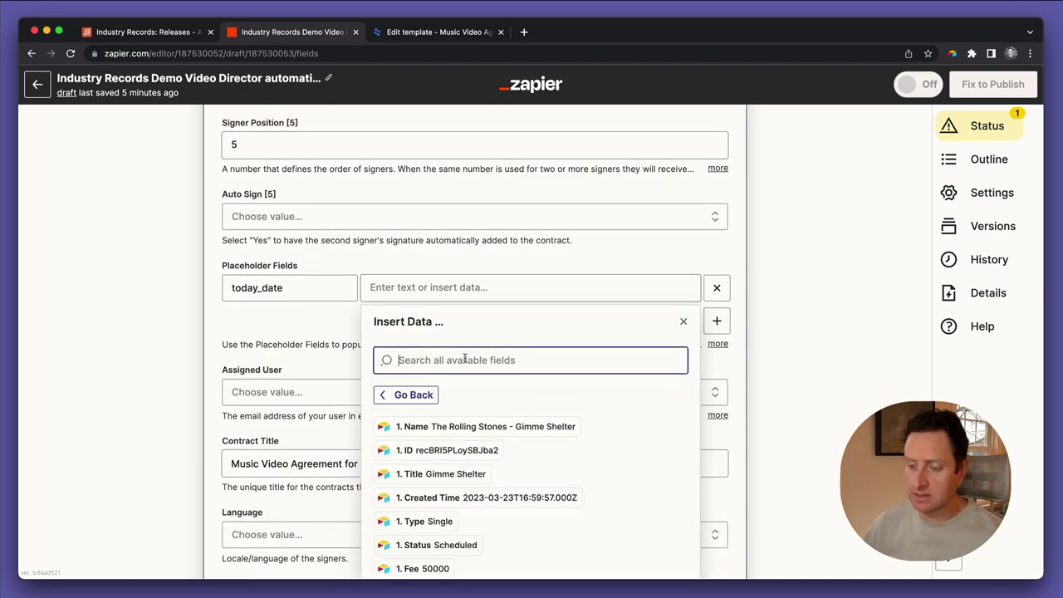
pyautogui.write('tod')
pyautogui.press('BackSpace')
pyautogui.press('BackSpace')
pyautogui.write('o')
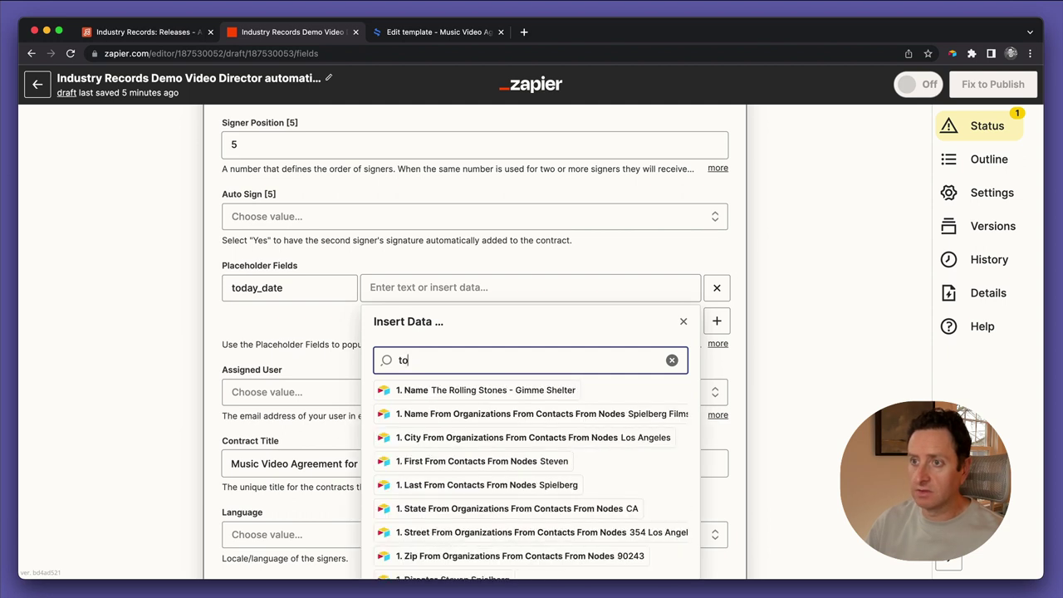
pyautogui.write('day')
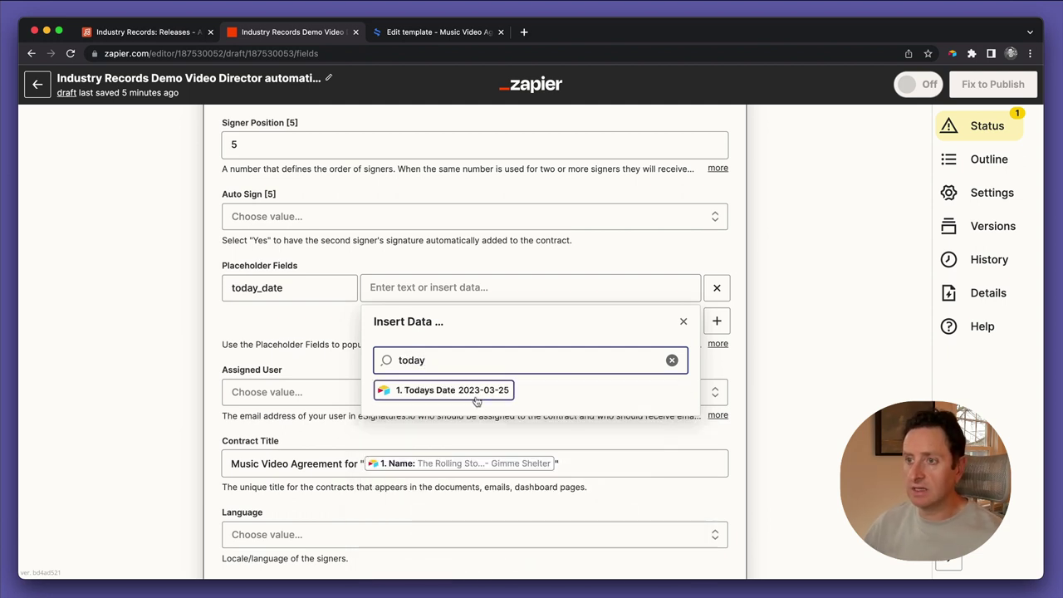
pyautogui.click(453, 390)
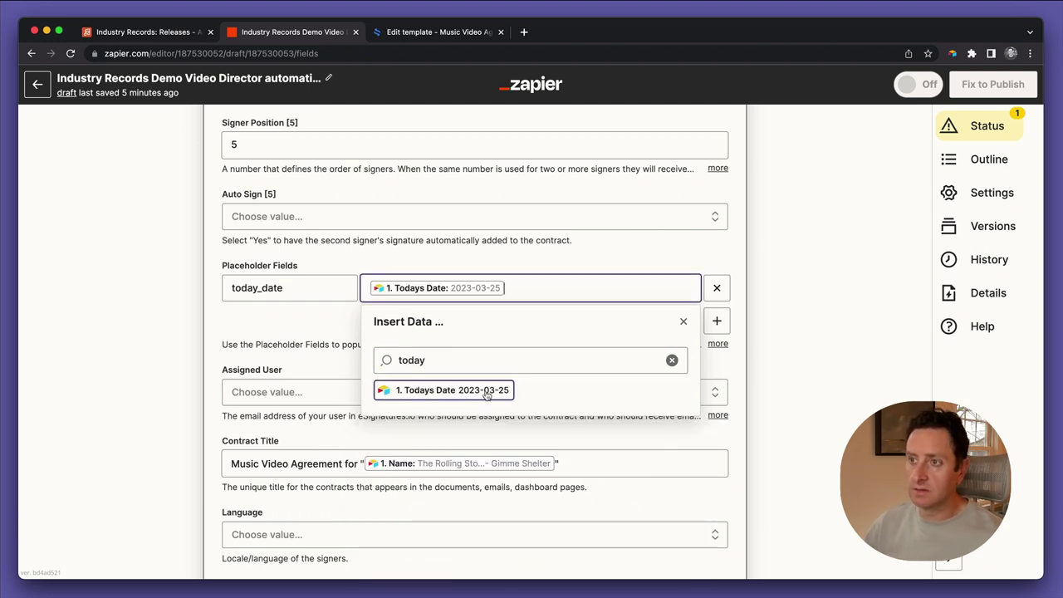
pyautogui.click(682, 321)
pyautogui.click(434, 32)
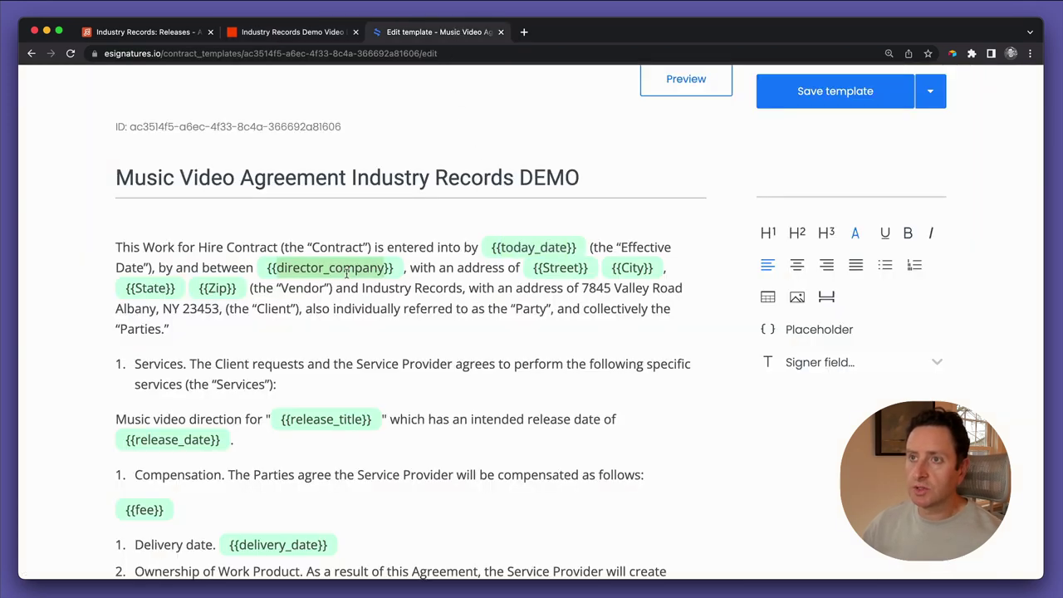
pyautogui.hotkey('ctrl', 'shift', 'Tab')
# Add a director_company placeholder key mapped to the organization's Name from Airtable
pyautogui.click(716, 318)
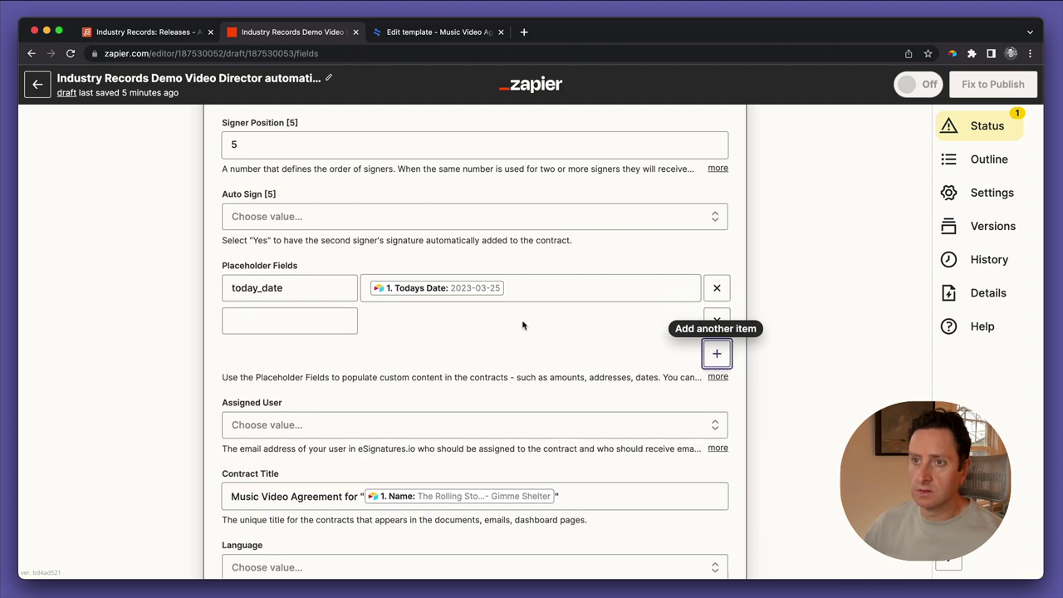
pyautogui.press('super+v')
pyautogui.click(372, 321)
pyautogui.click(413, 391)
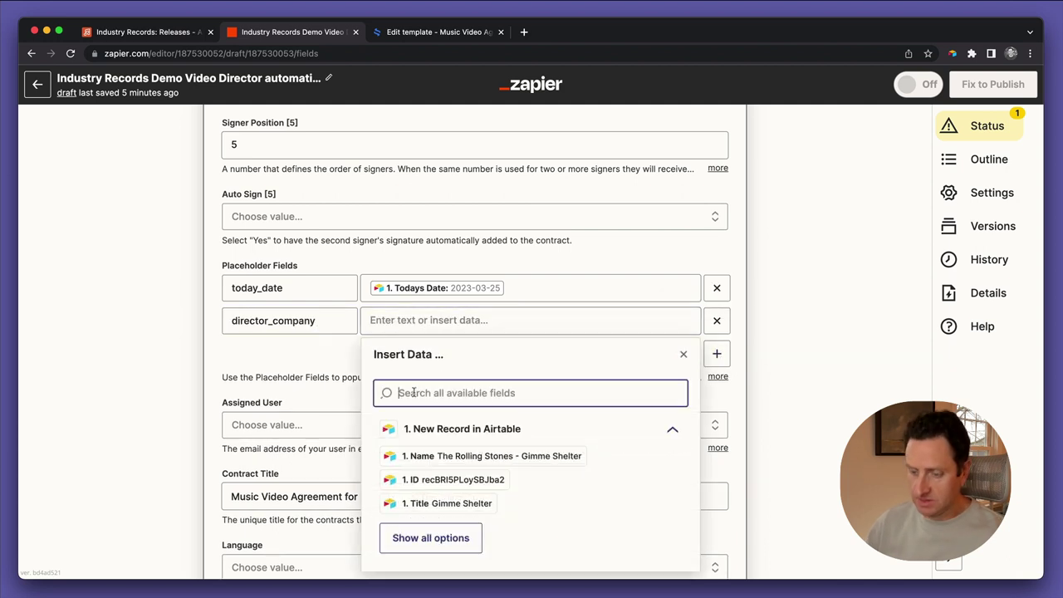
pyautogui.write('name')
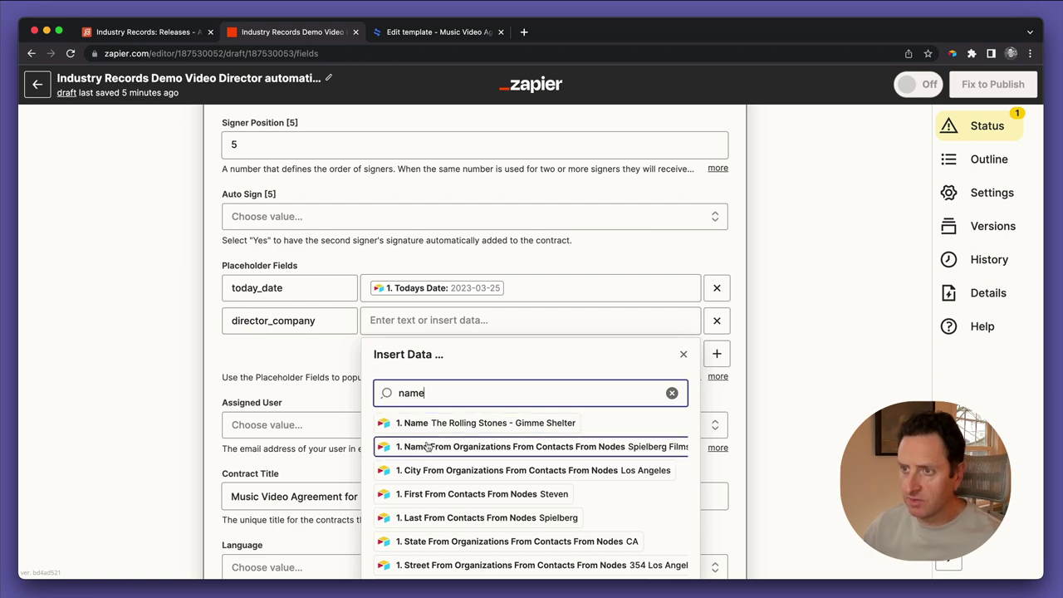
pyautogui.click(428, 446)
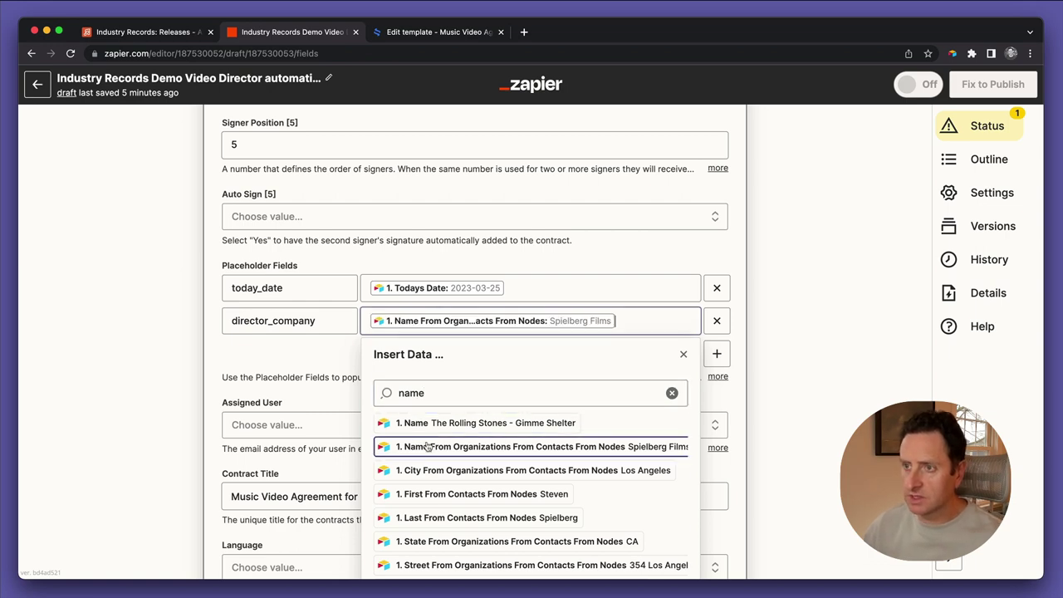
pyautogui.click(333, 369)
# After checking the contract template, add Street and City placeholder keys
pyautogui.hotkey('ctrl', 'Tab')
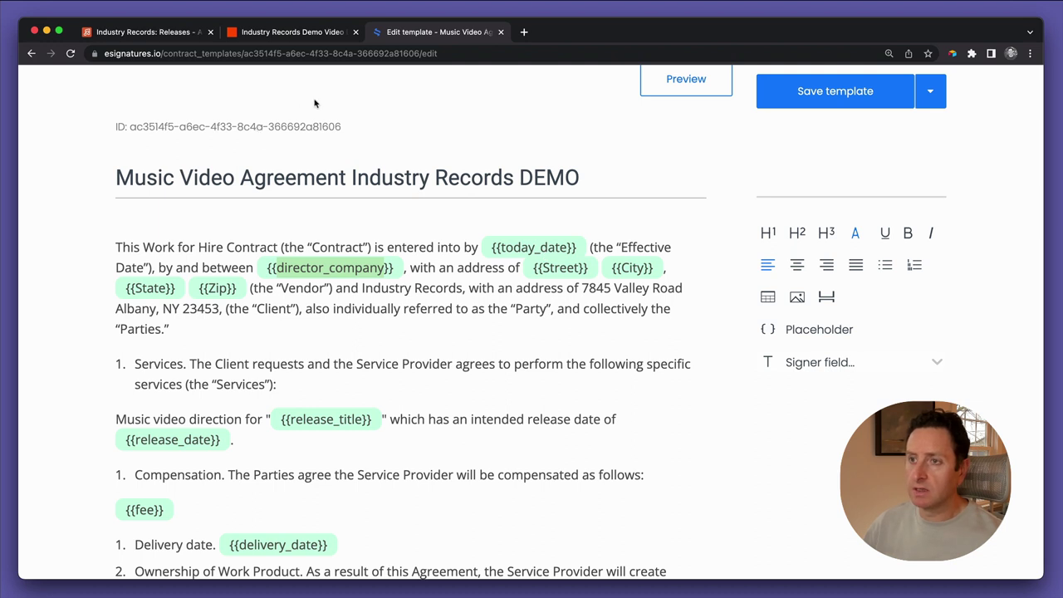
pyautogui.hotkey('ctrl', 'shift', 'Tab')
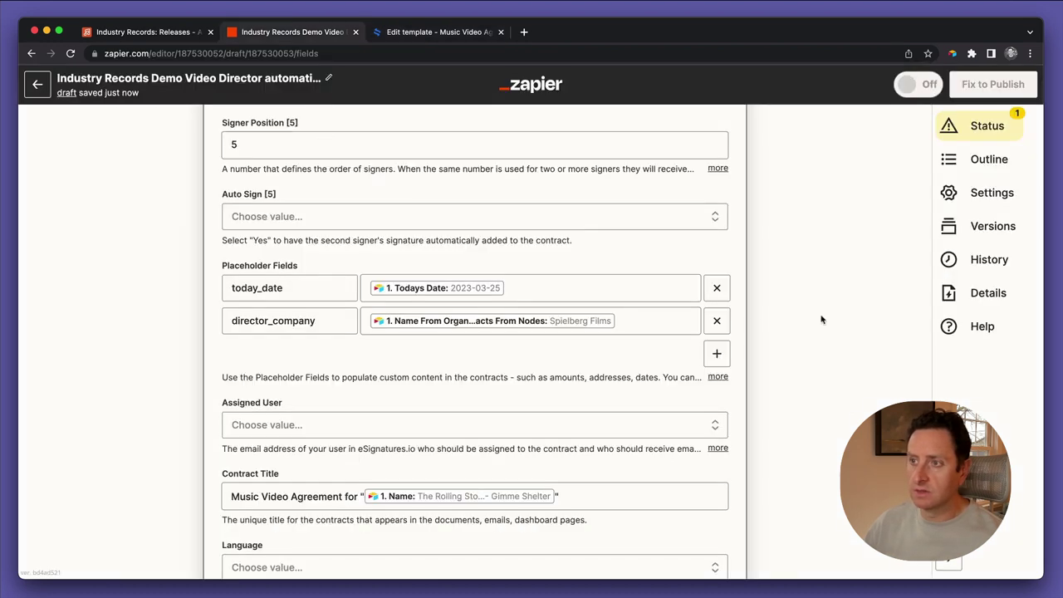
pyautogui.click(716, 355)
pyautogui.click(318, 348)
pyautogui.write('Street')
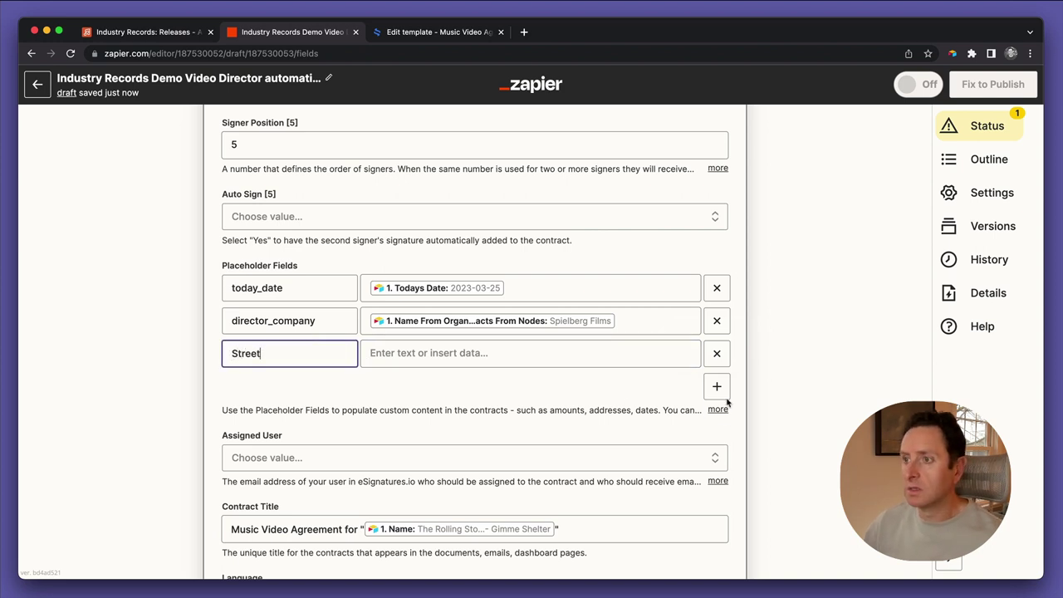
pyautogui.click(716, 386)
pyautogui.click(240, 388)
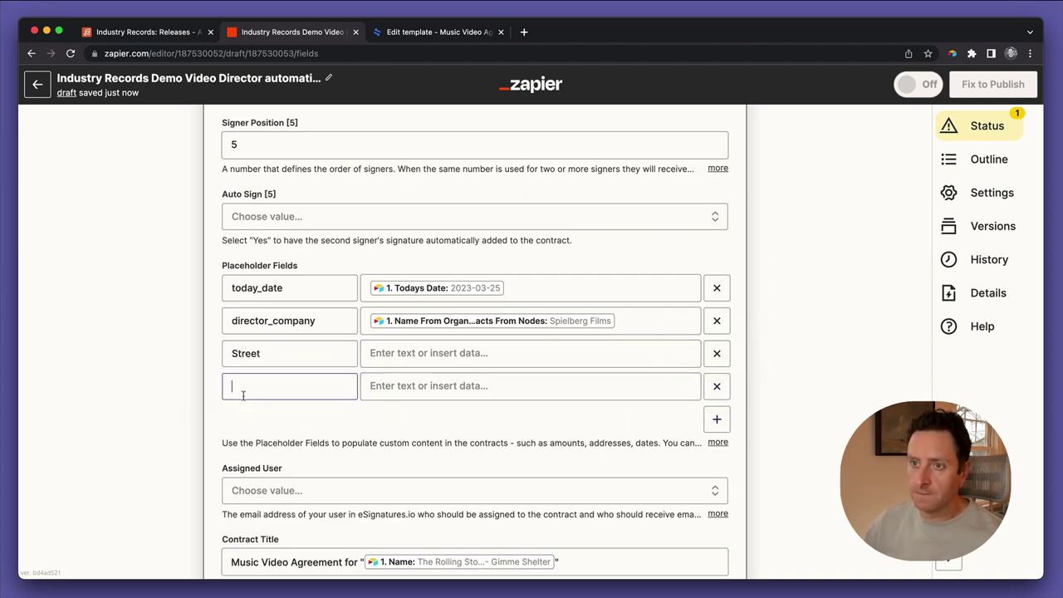
pyautogui.write('City')
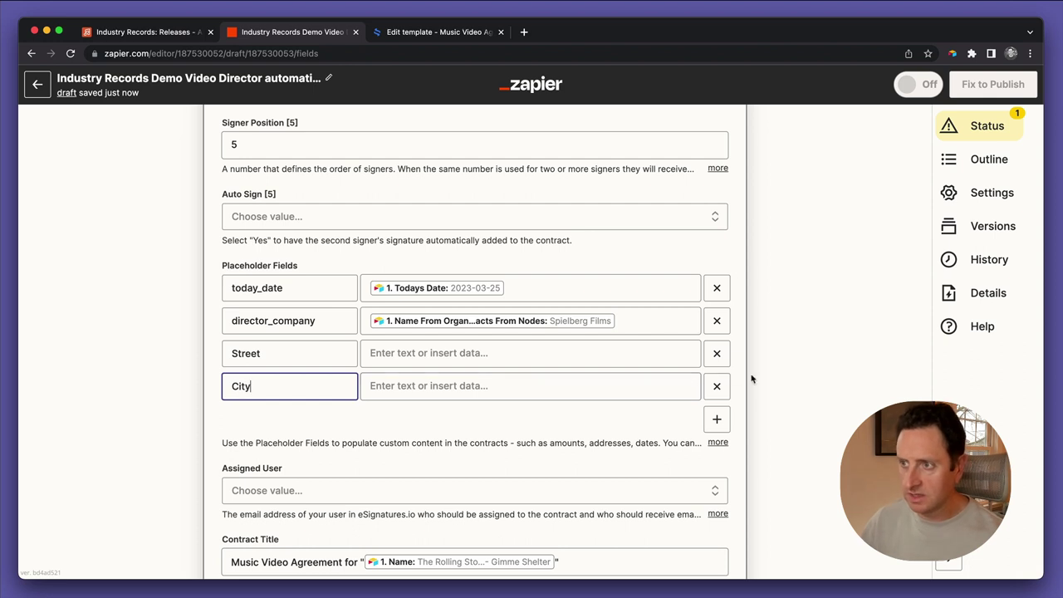
# Add State and Zip placeholder keys, then review the contract template
pyautogui.click(716, 418)
pyautogui.click(318, 423)
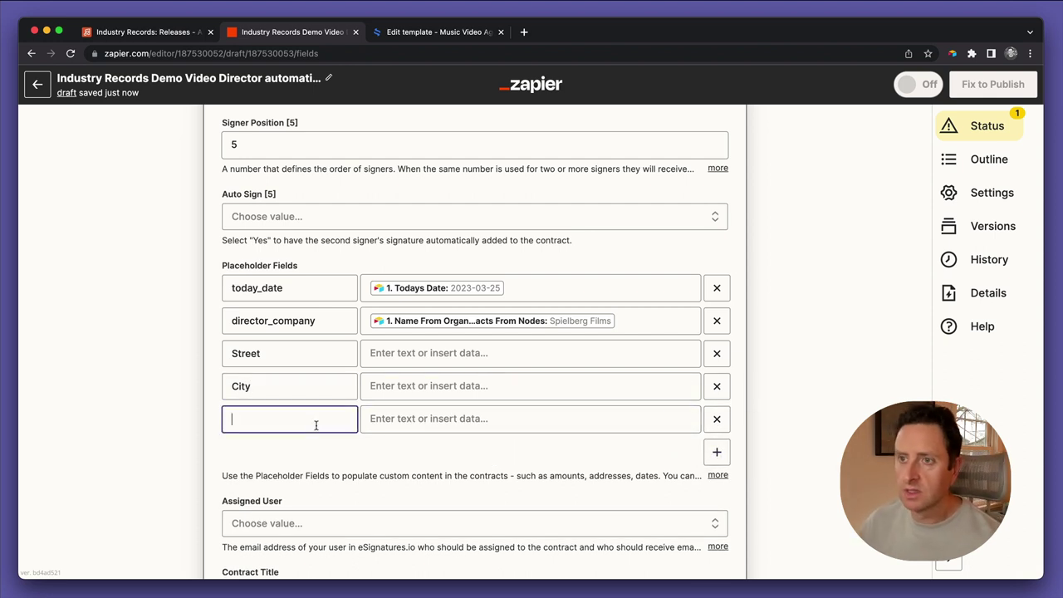
pyautogui.write('State')
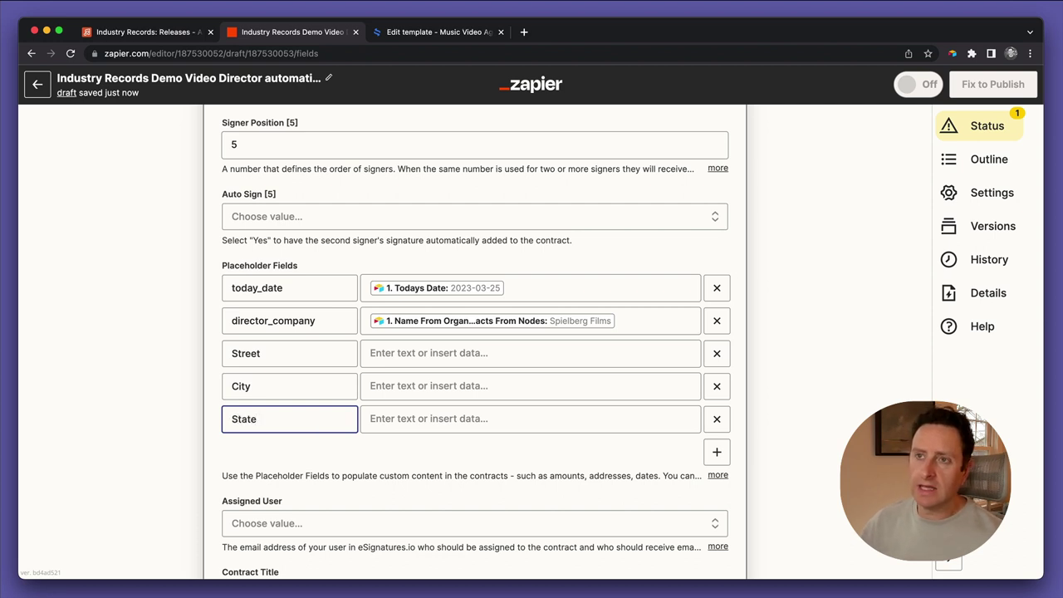
pyautogui.click(717, 452)
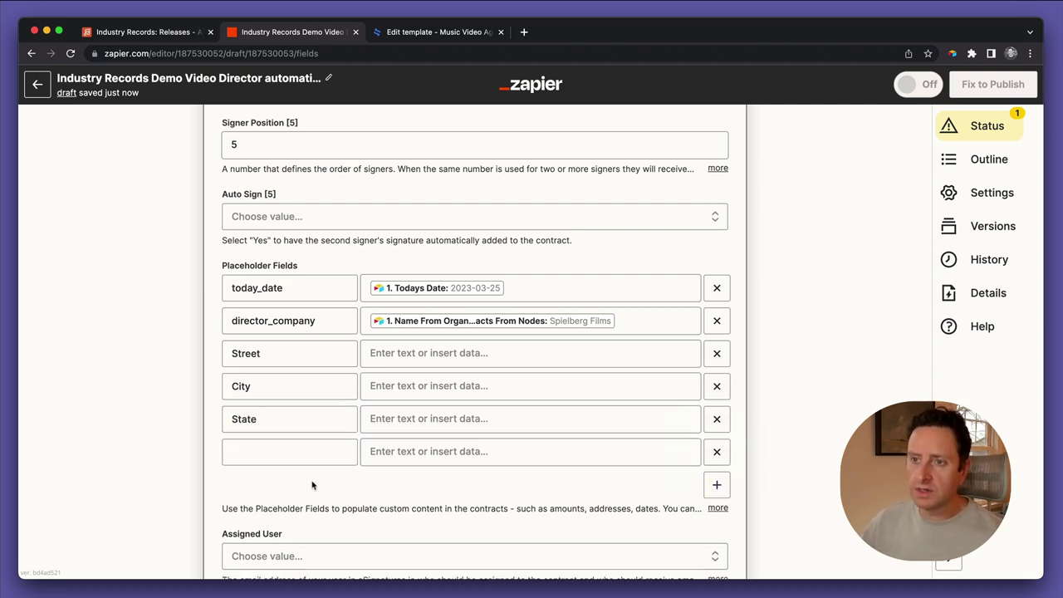
pyautogui.click(295, 452)
pyautogui.write('Zip')
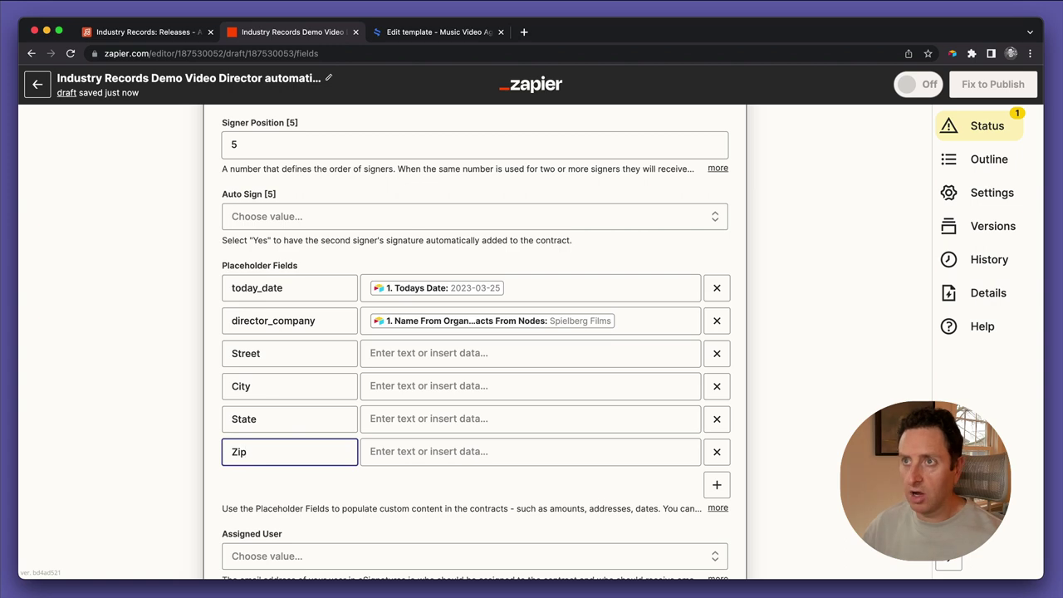
pyautogui.click(401, 33)
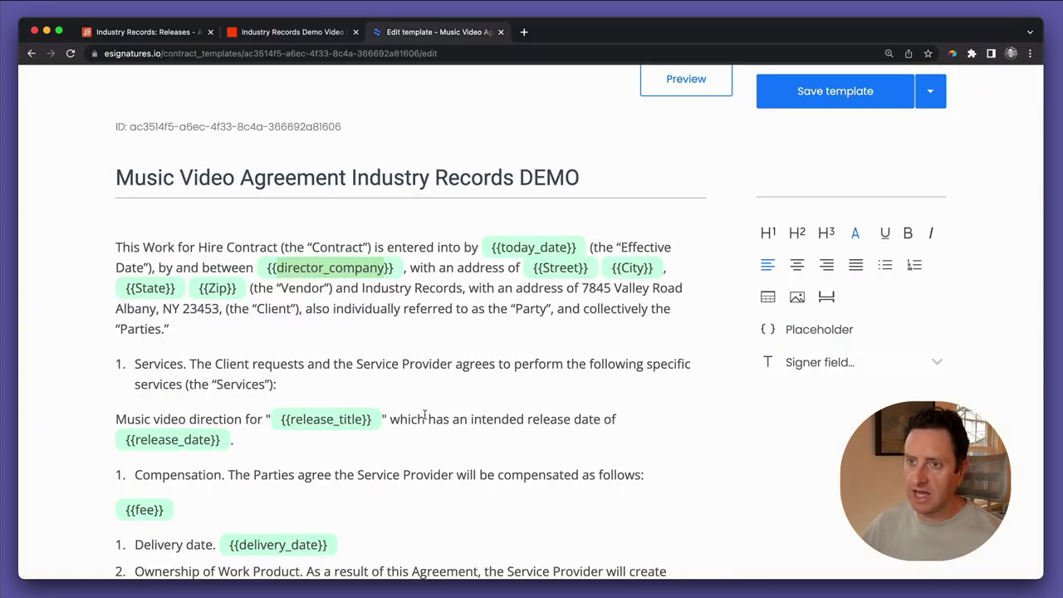
# Copy release_title from the template and add it as a placeholder key
pyautogui.scroll(-3, 424, 415)
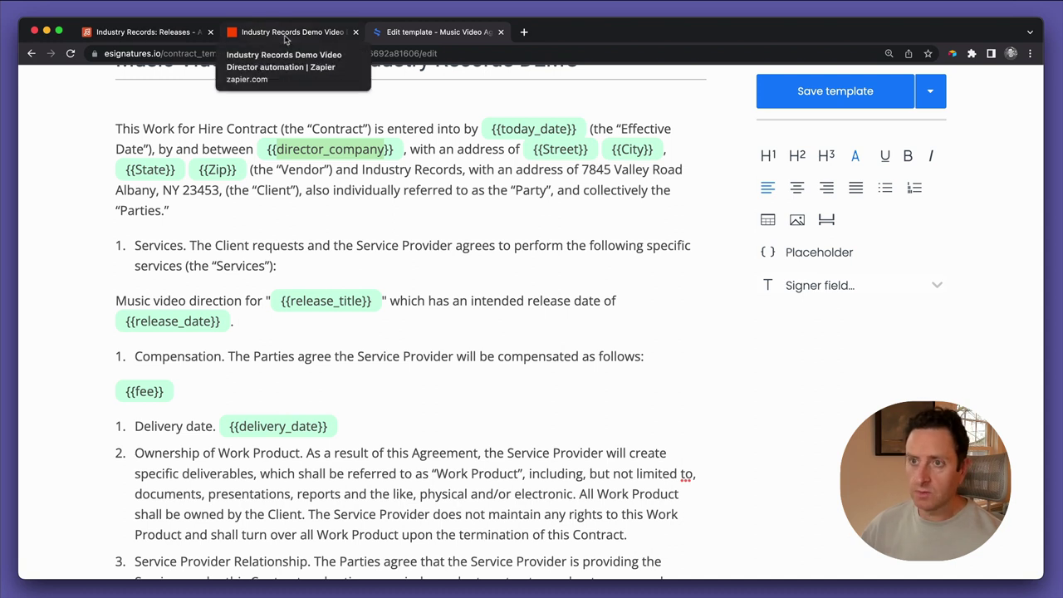
pyautogui.click(320, 301)
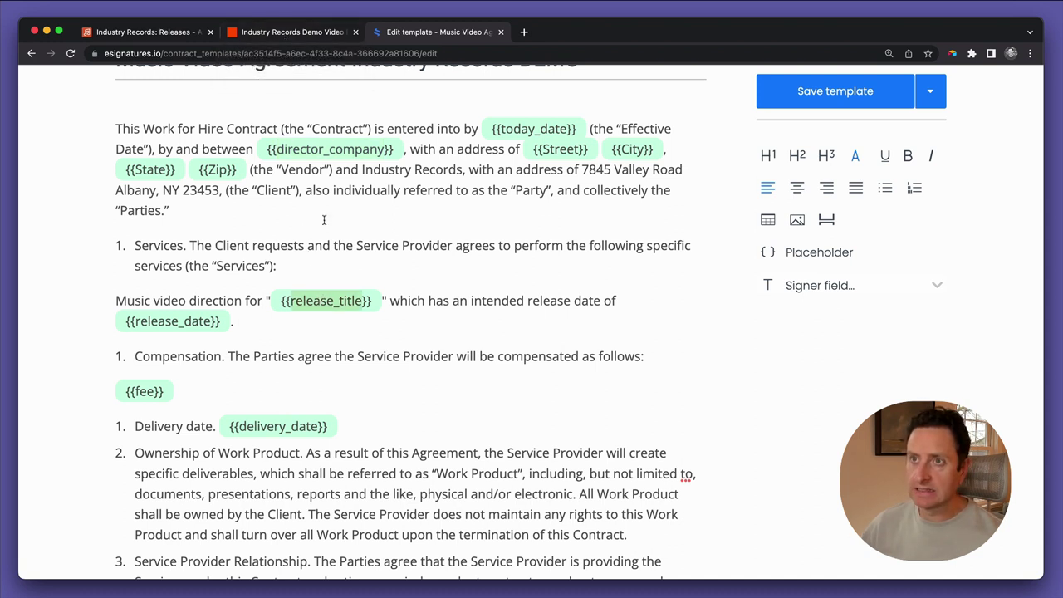
pyautogui.click(300, 31)
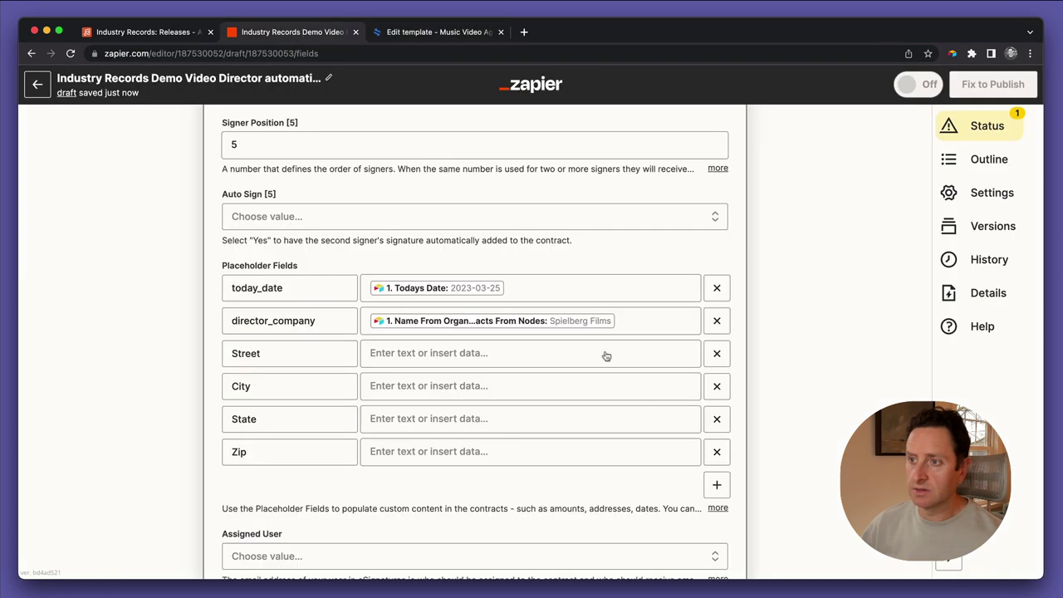
pyautogui.click(717, 486)
pyautogui.click(335, 491)
pyautogui.write('release_title')
# Add a release_date placeholder key by editing the pasted release_title
pyautogui.click(719, 519)
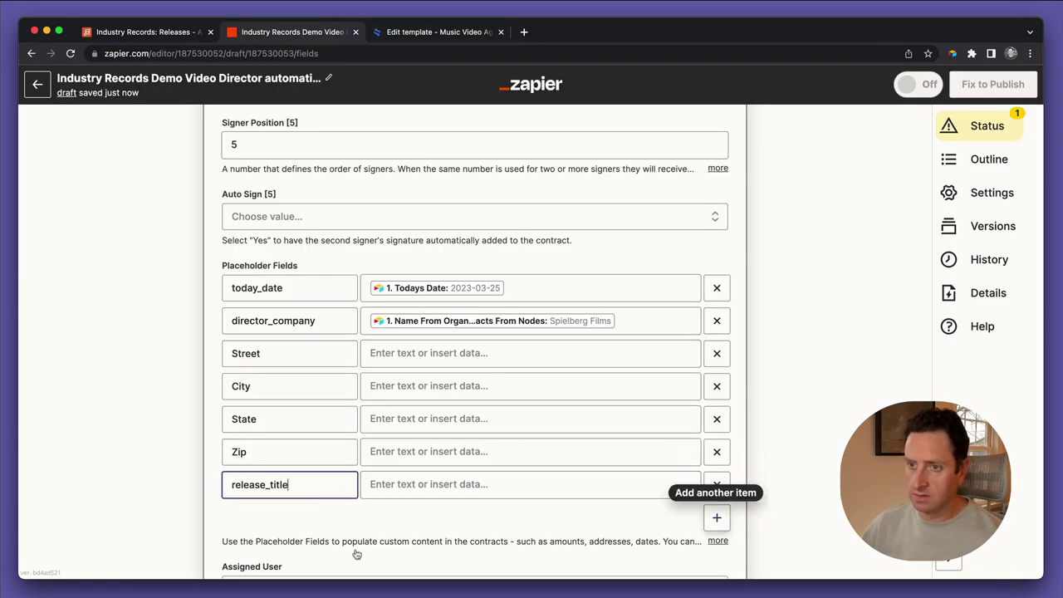
pyautogui.click(287, 514)
pyautogui.write('release_title')
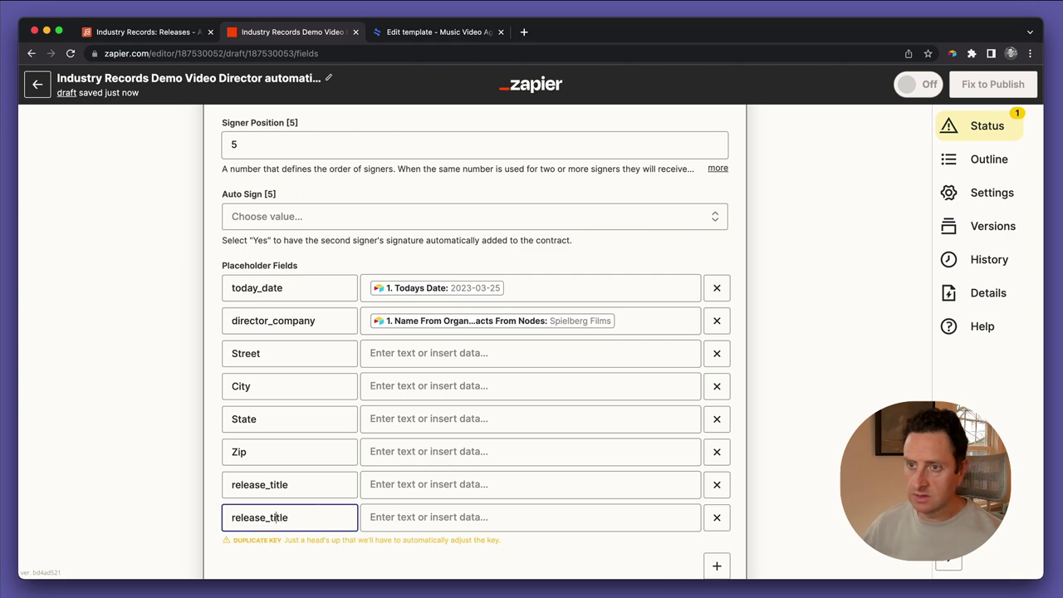
pyautogui.moveTo(271, 517); pyautogui.dragTo(289, 517)
pyautogui.write('date')
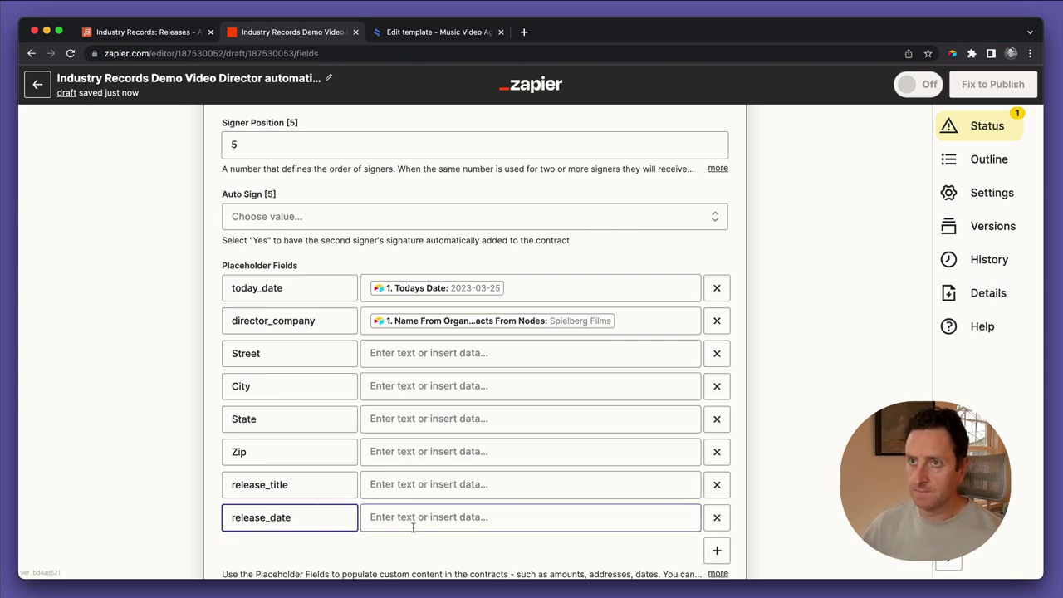
pyautogui.scroll(-2, 413, 528)
# Read further through the contract template to find the remaining placeholders
pyautogui.hotkey('ctrl', 'Tab')
pyautogui.scroll(-3, 309, 449)
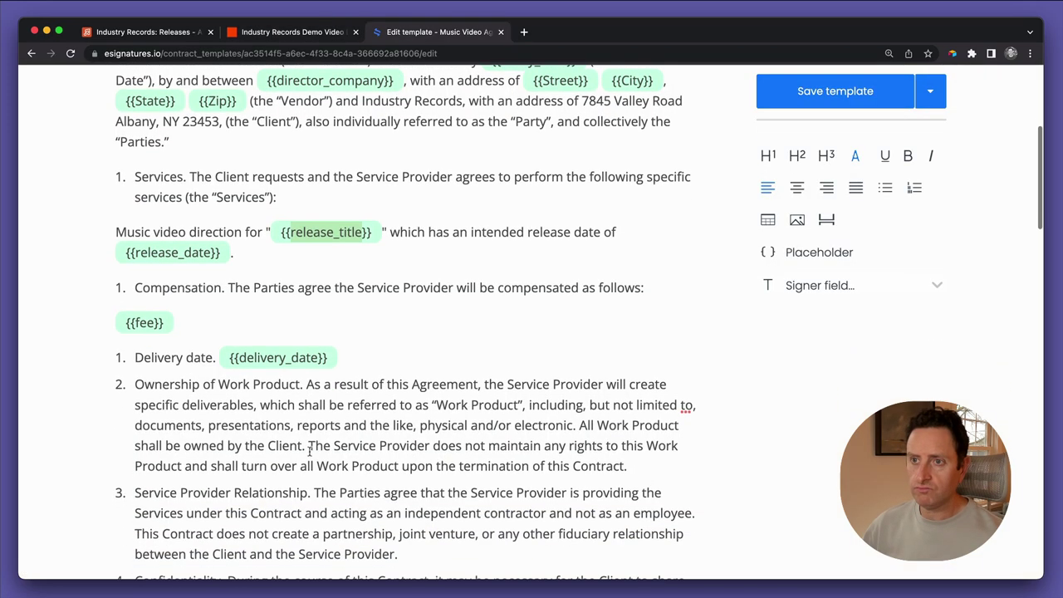
pyautogui.scroll(-2, 310, 449)
pyautogui.click(301, 374)
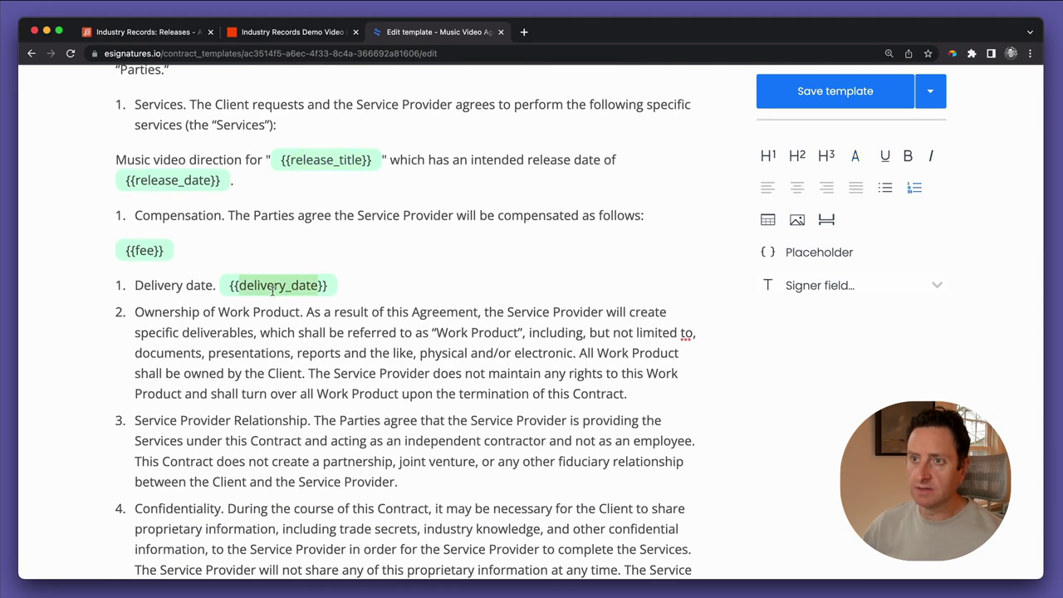
pyautogui.scroll(-20, 301, 375)
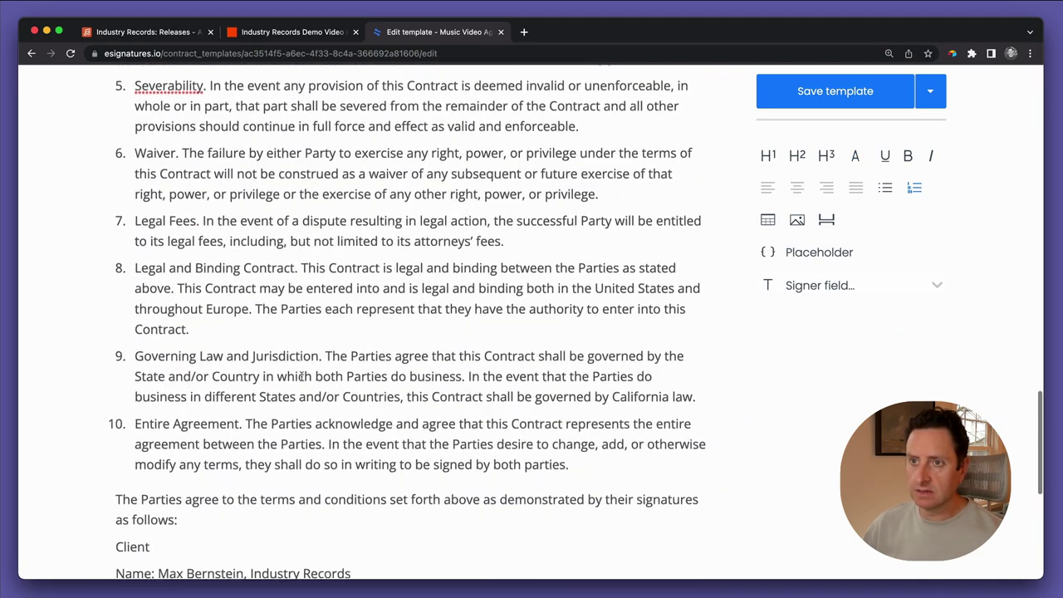
pyautogui.scroll(1, 301, 376)
pyautogui.hotkey('ctrl', 'shift', 'Tab')
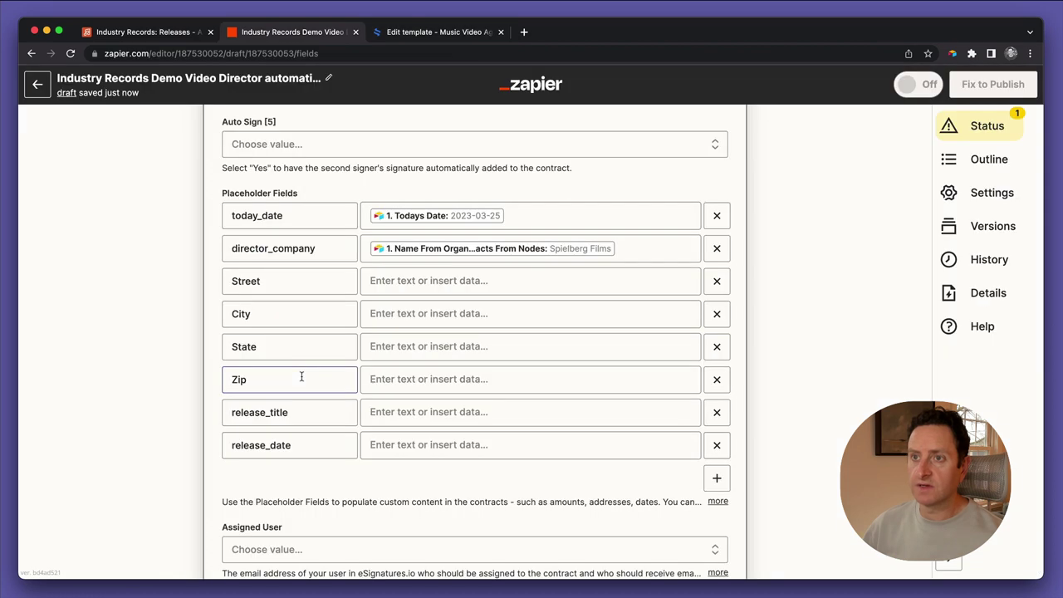
# Add fee and delivery_date placeholder keys
pyautogui.click(717, 477)
pyautogui.click(332, 477)
pyautogui.write('fee')
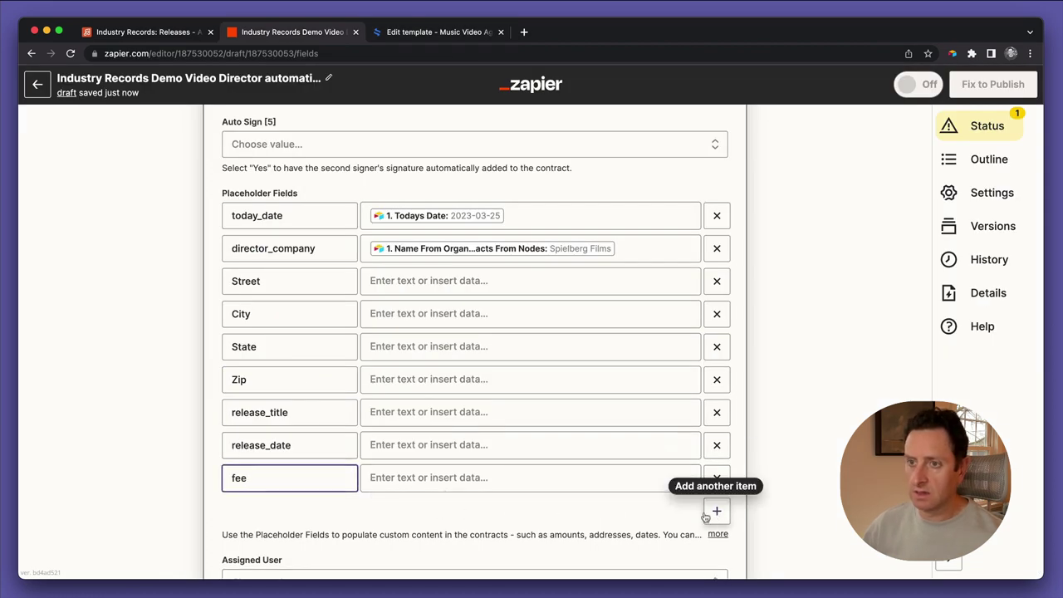
pyautogui.click(716, 510)
pyautogui.click(290, 515)
pyautogui.write('delivery_date')
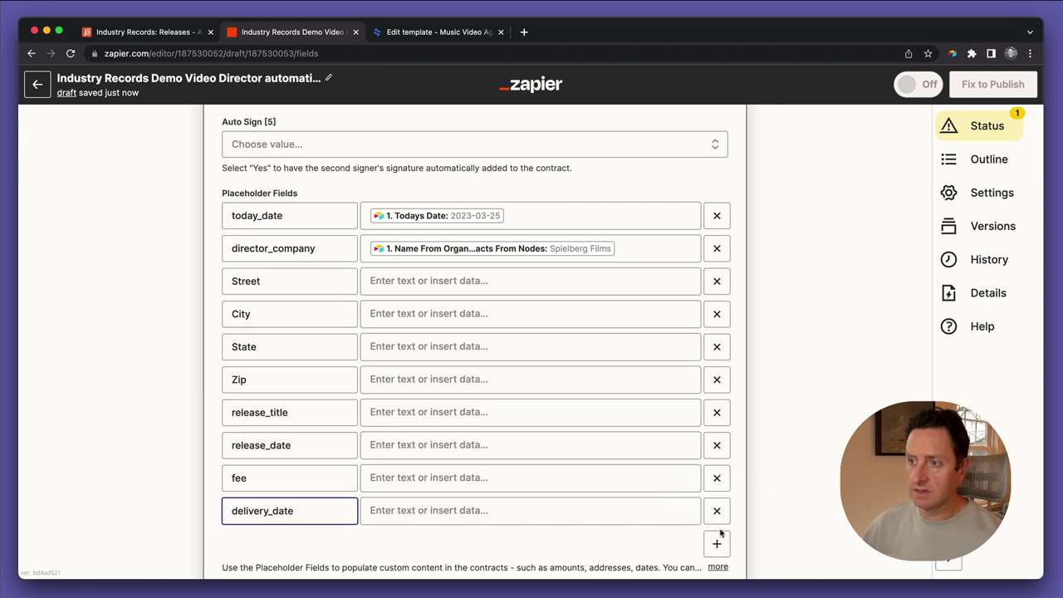
# Copy vendor_first from the template and start a new placeholder row for it
pyautogui.click(390, 33)
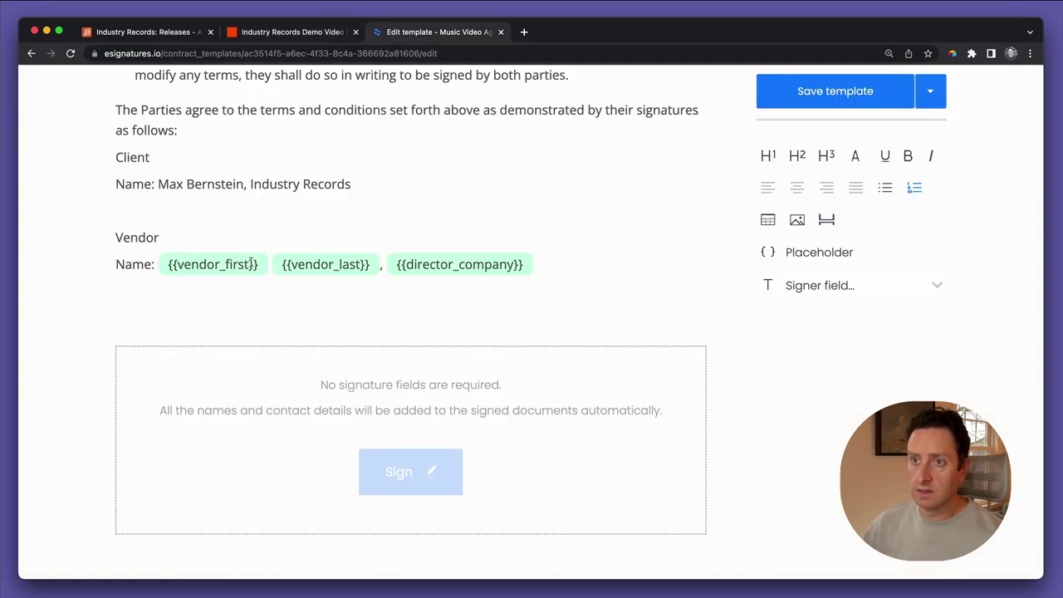
pyautogui.doubleClick(224, 265)
pyautogui.hotkey('ctrl', 'c')
pyautogui.hotkey('ctrl', 'shift', 'Tab')
pyautogui.scroll(-3, 714, 465)
pyautogui.click(716, 438)
pyautogui.click(338, 438)
# Paste vendor_first as a key, then add a vendor_last key below it
pyautogui.hotkey('ctrl', 'v')
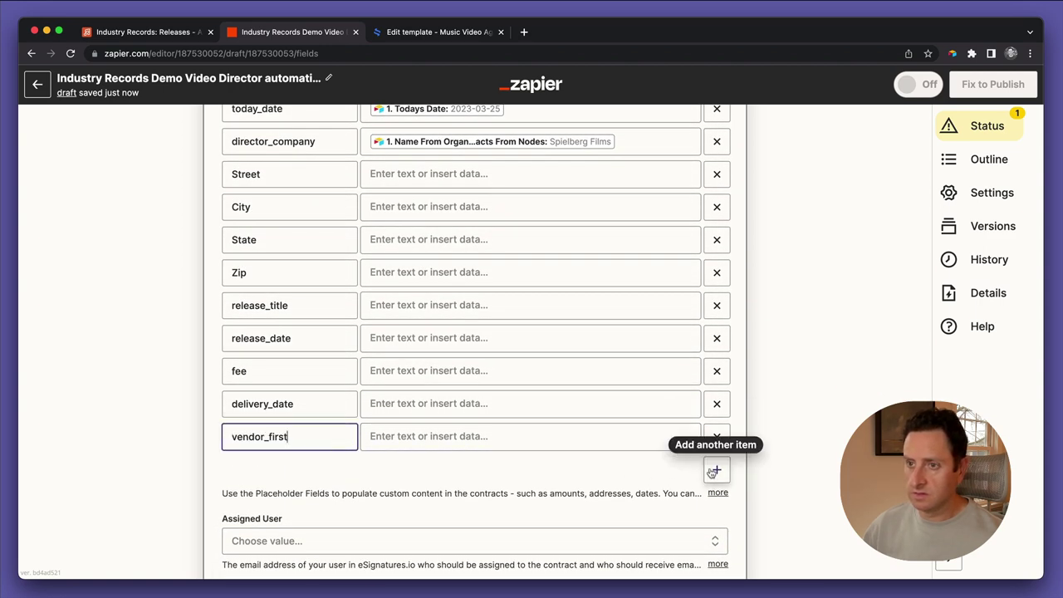
pyautogui.click(716, 469)
pyautogui.click(318, 470)
pyautogui.hotkey('ctrl', 'v')
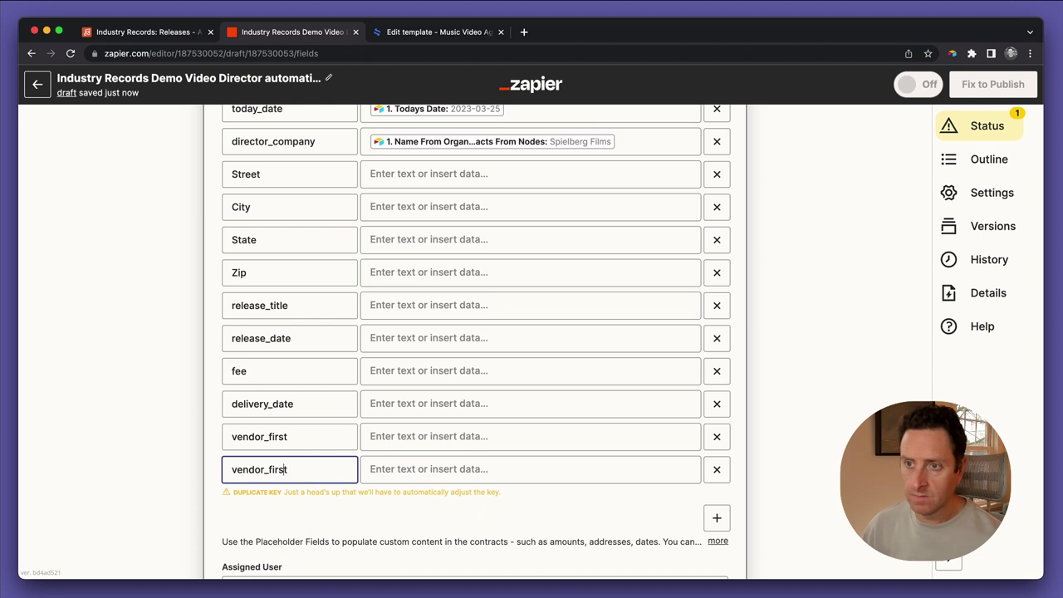
pyautogui.write('la')
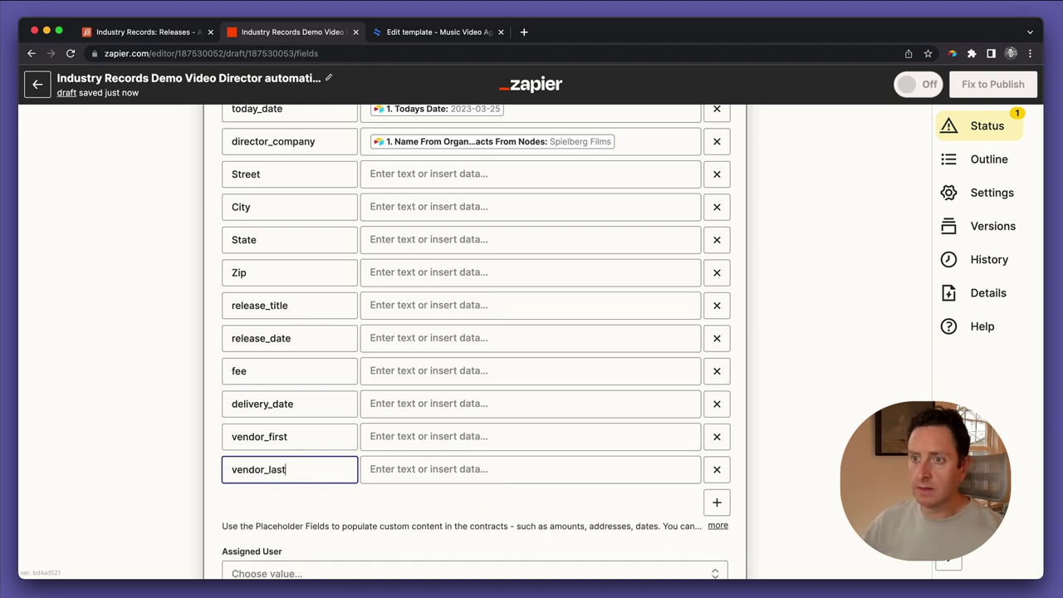
pyautogui.click(418, 174)
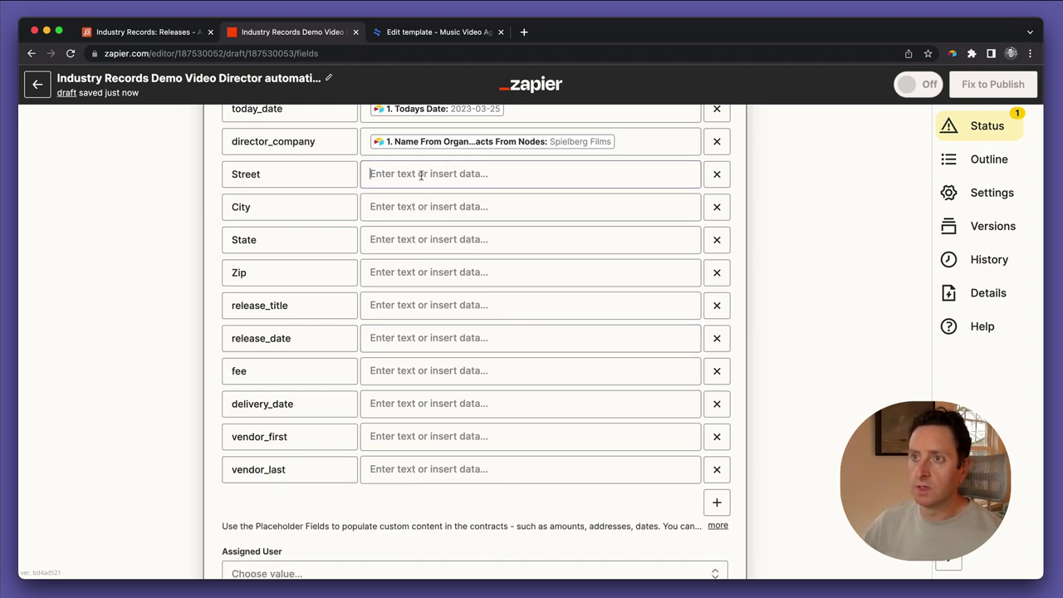
# Map Street and City to the organization's street and city fields
pyautogui.click(427, 247)
pyautogui.write('ste')
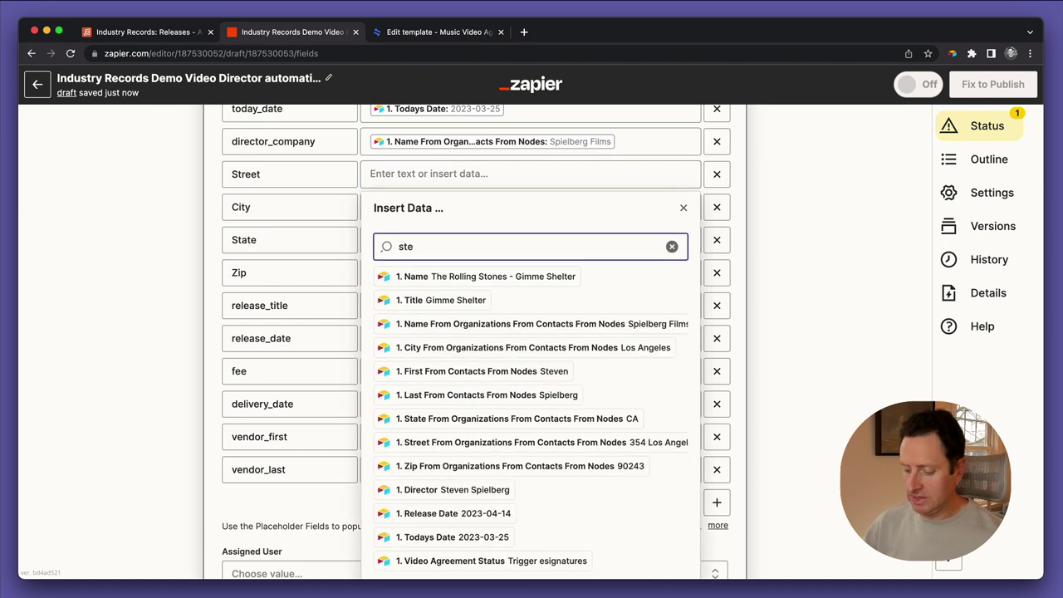
pyautogui.write('reet')
pyautogui.click(390, 276)
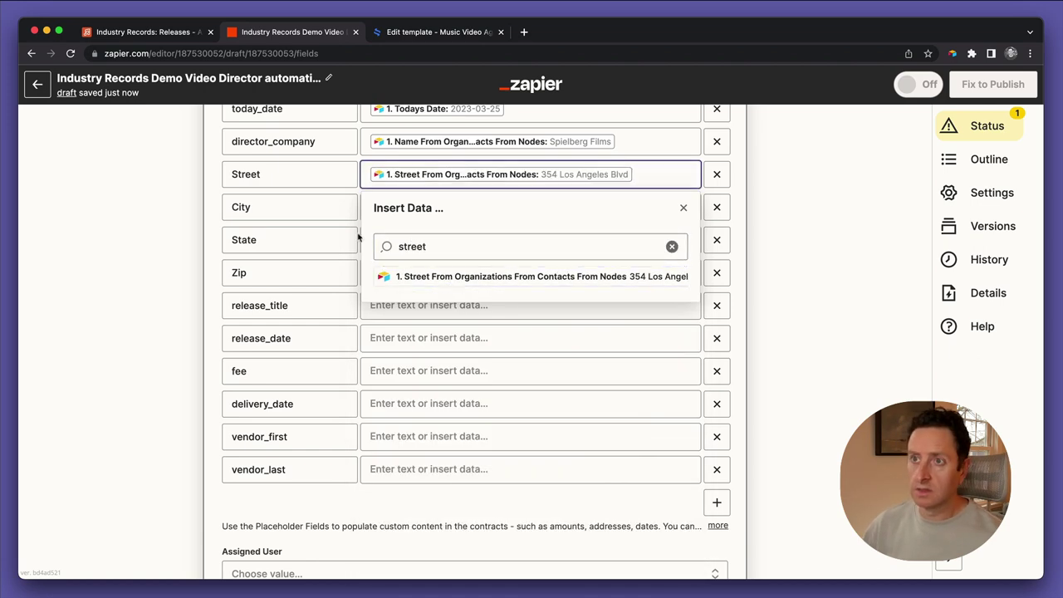
pyautogui.click(388, 240)
pyautogui.click(397, 207)
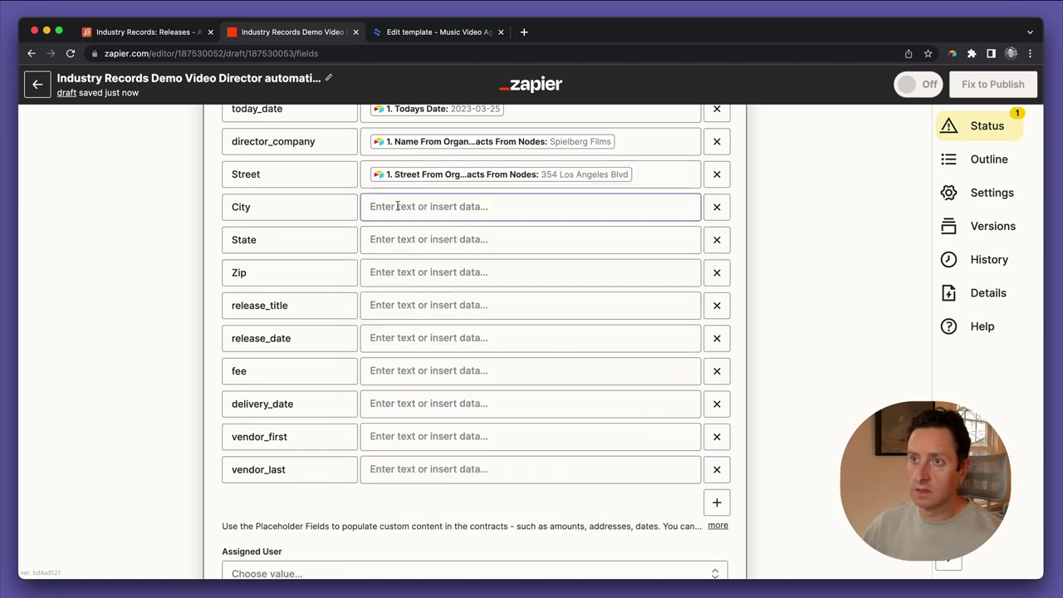
pyautogui.click(411, 282)
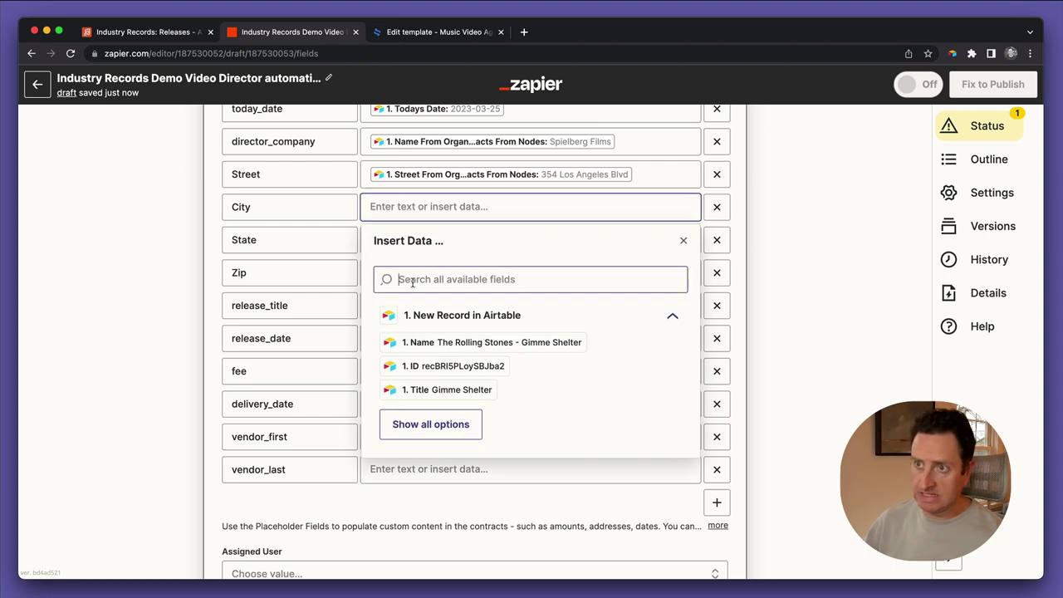
pyautogui.write('city')
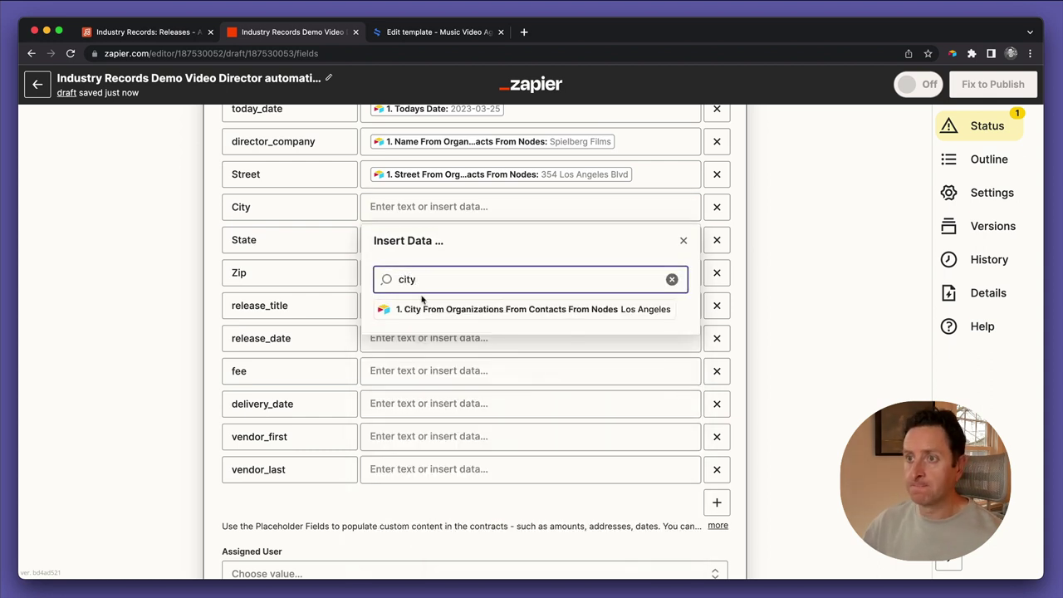
pyautogui.click(425, 311)
# Map State to the organization's state field (CA)
pyautogui.click(347, 245)
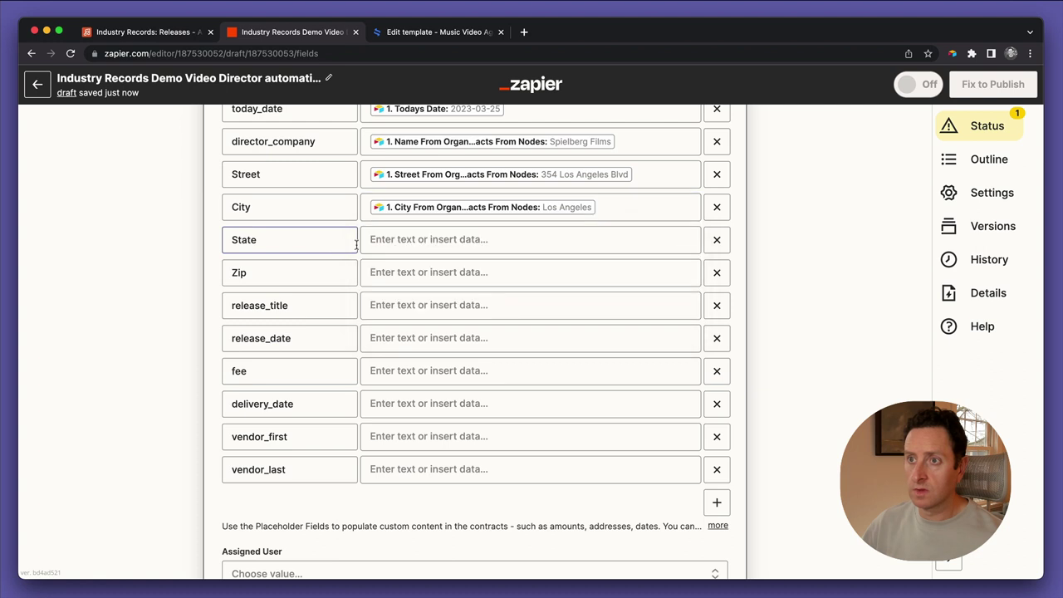
pyautogui.press('Tab')
pyautogui.write('state')
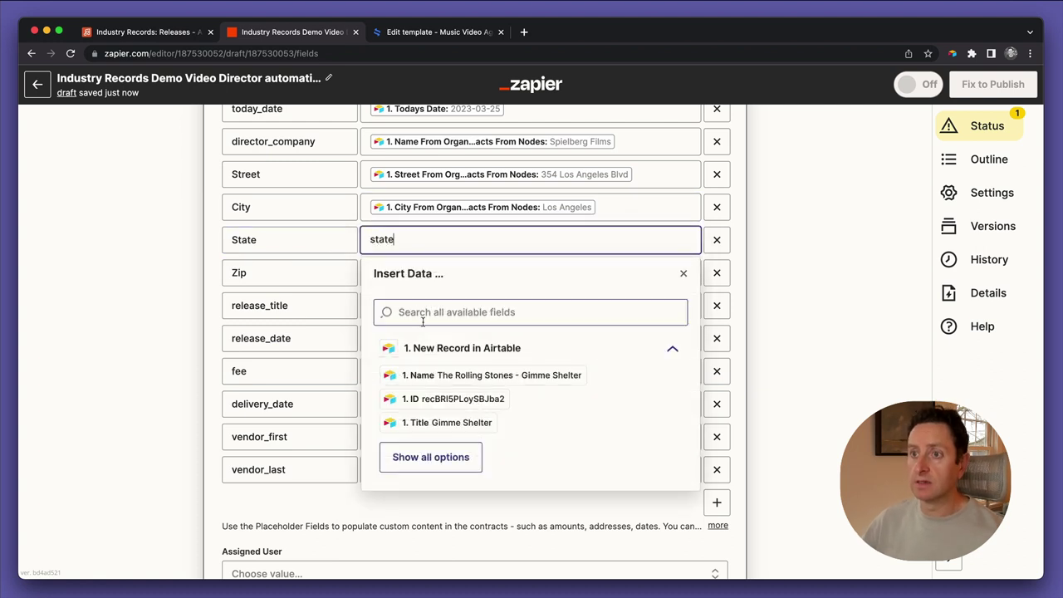
pyautogui.press('super+a')
pyautogui.press('BackSpace')
pyautogui.click(419, 311)
pyautogui.write('state')
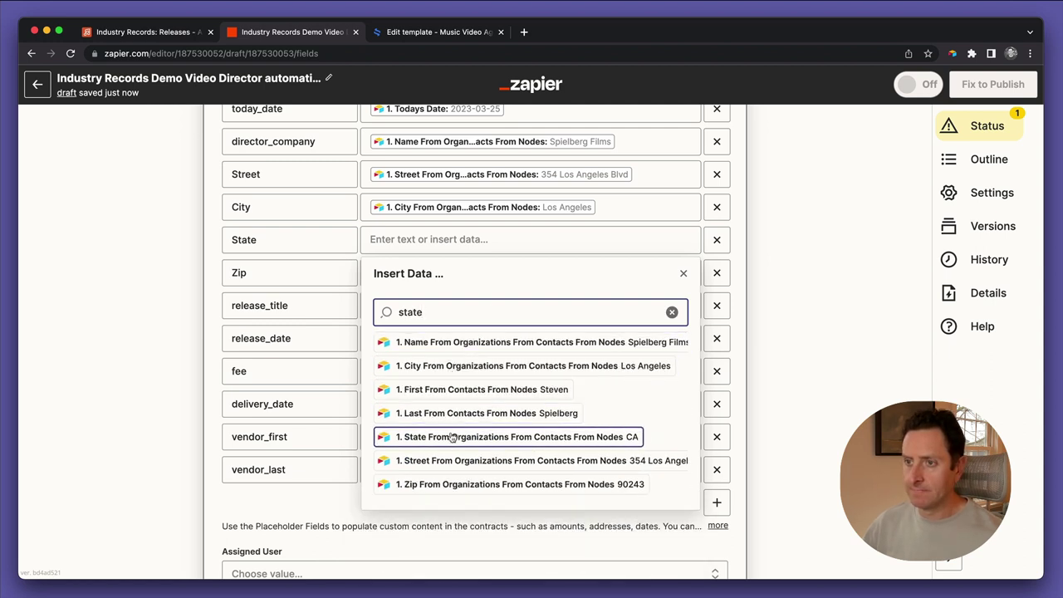
pyautogui.click(451, 438)
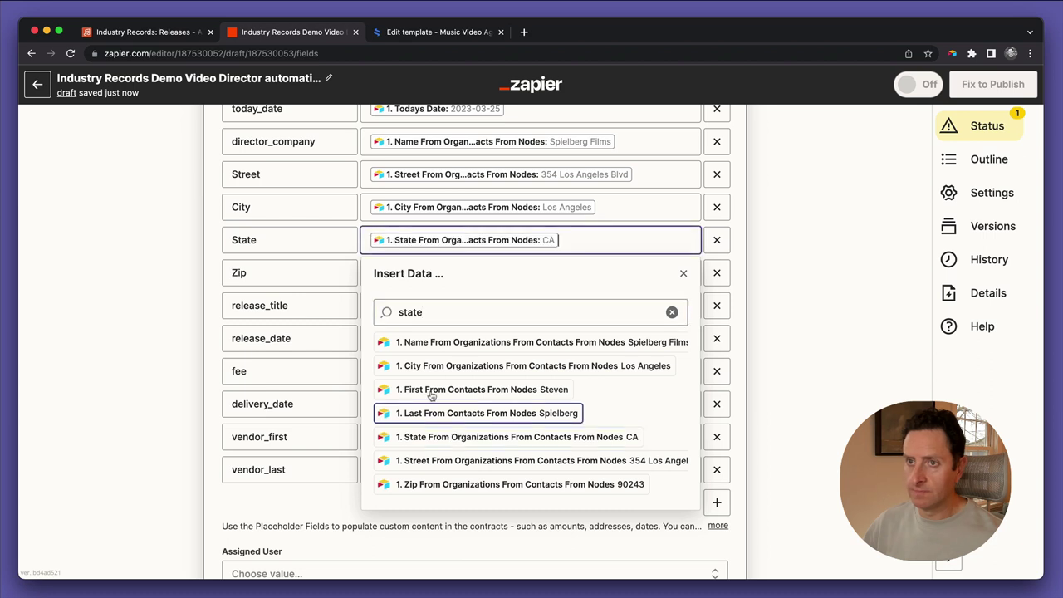
pyautogui.click(339, 277)
pyautogui.doubleClick(355, 276)
# Map Zip to the organization's zip field (90243)
pyautogui.click(373, 274)
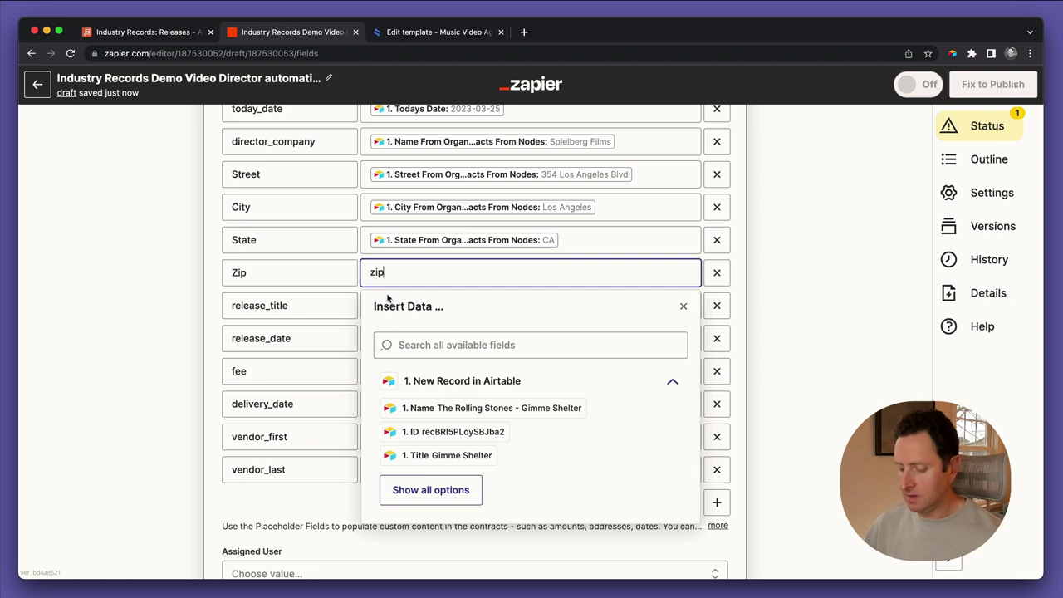
pyautogui.press('BackSpace')
pyautogui.click(424, 336)
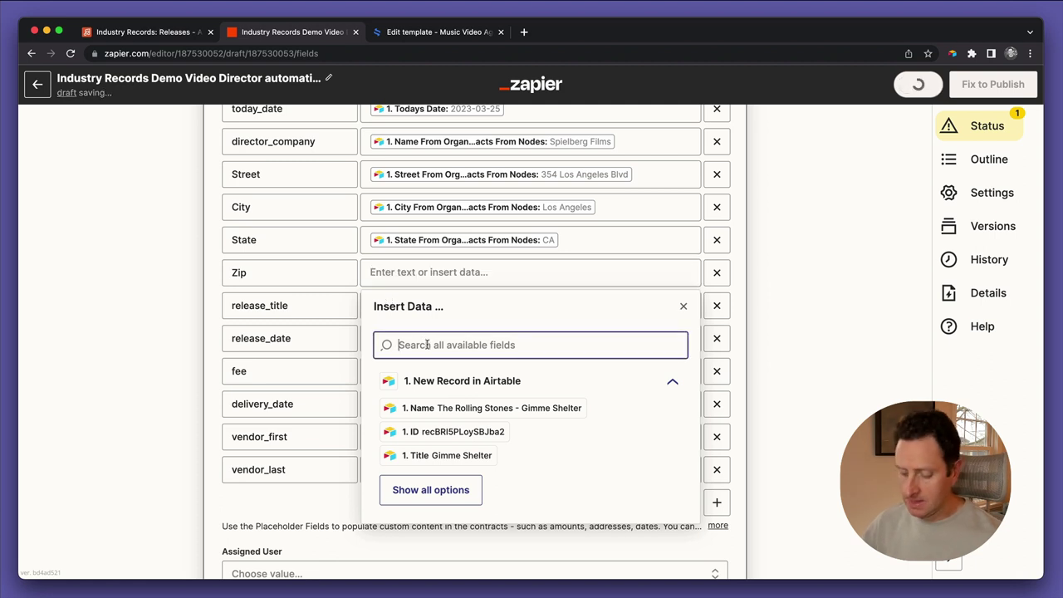
pyautogui.write('zipo')
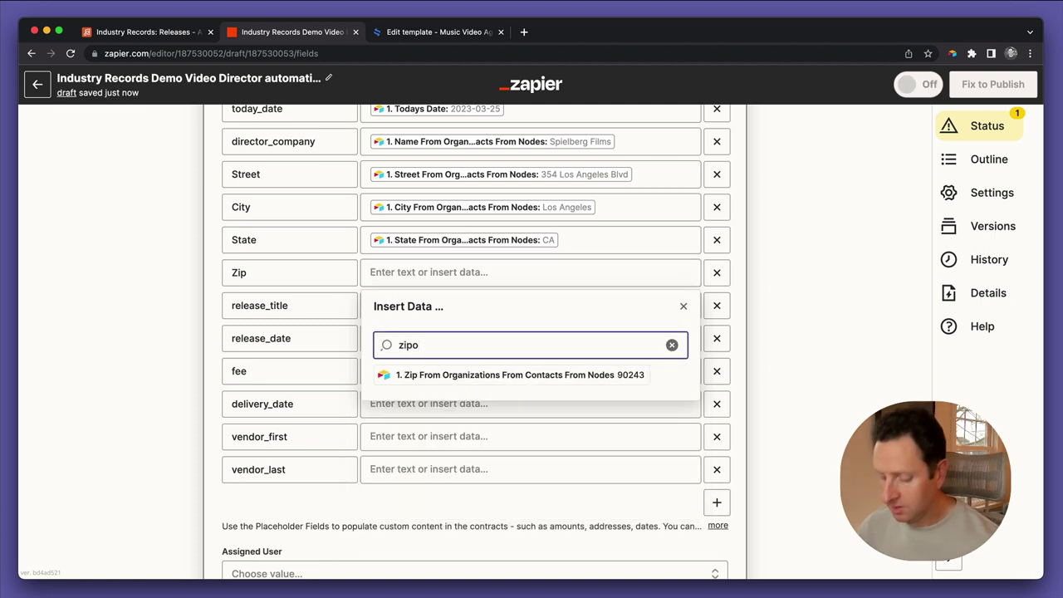
pyautogui.click(458, 375)
# Map release_title to the record's Name and release_date to Release Date
pyautogui.click(295, 305)
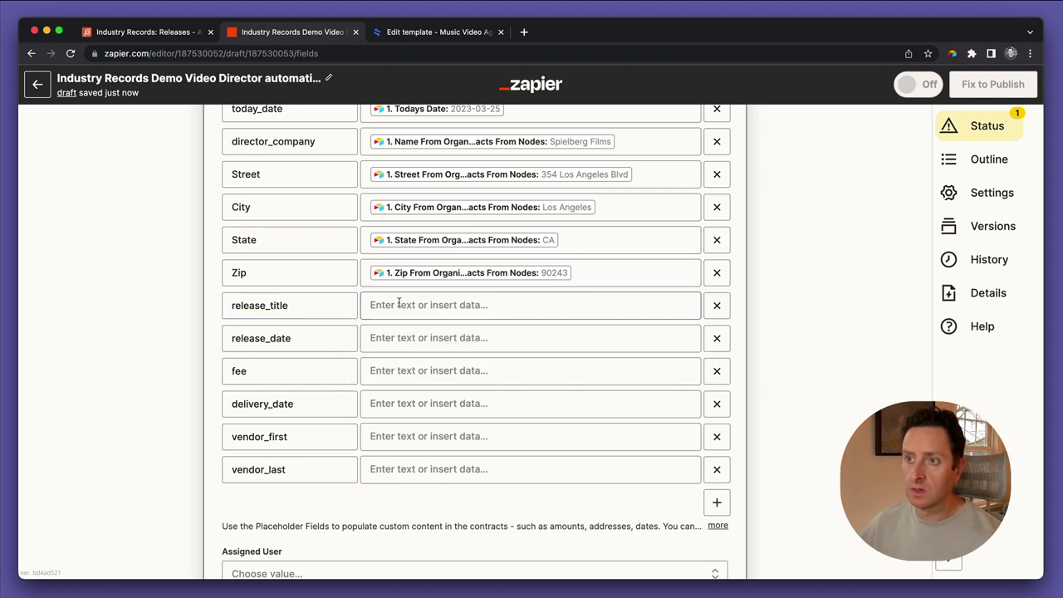
pyautogui.click(408, 304)
pyautogui.click(467, 440)
pyautogui.click(327, 351)
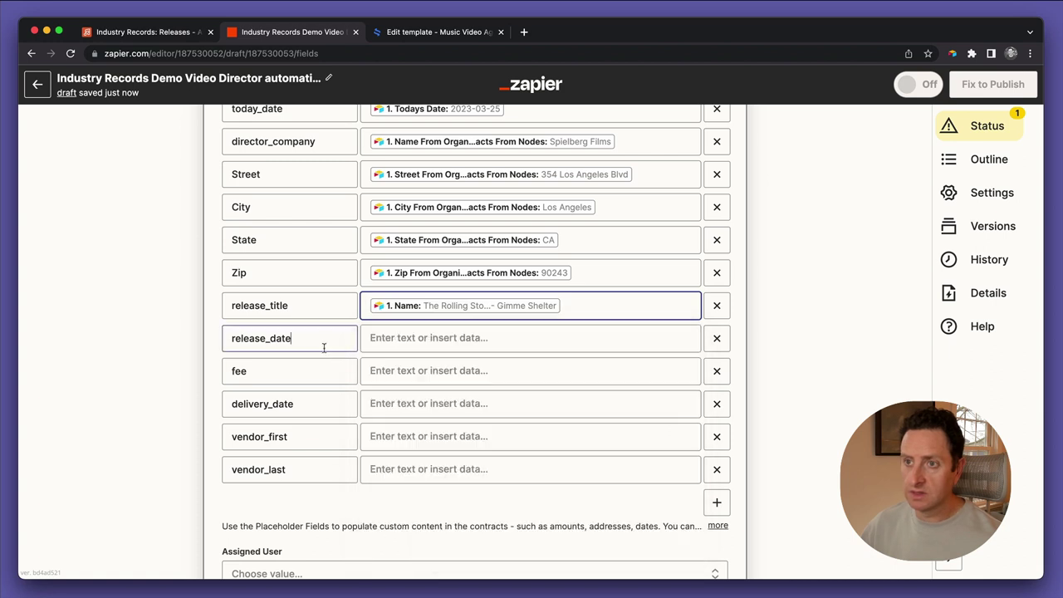
pyautogui.click(390, 338)
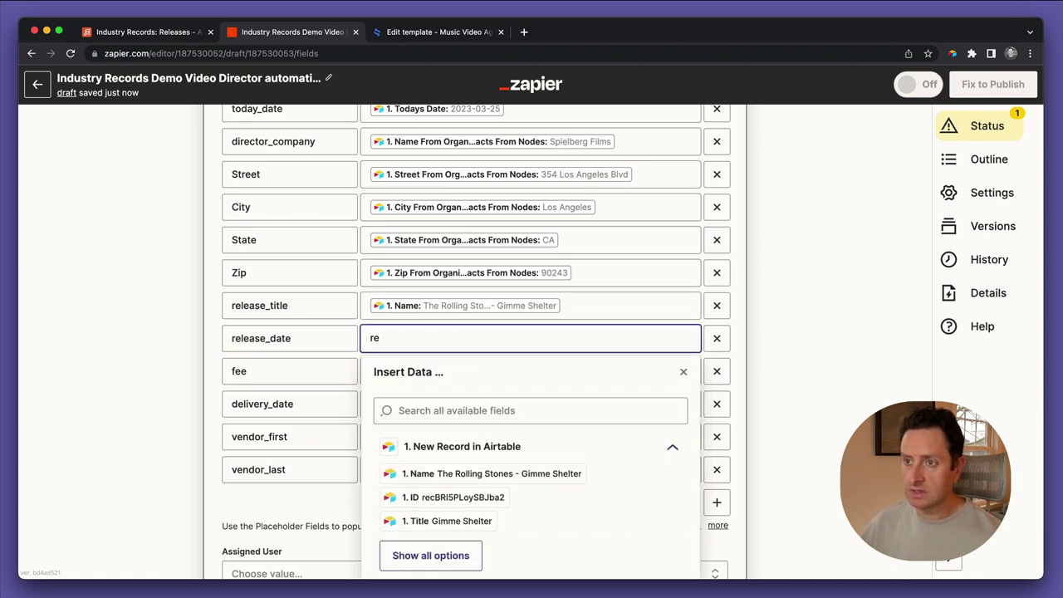
pyautogui.click(398, 410)
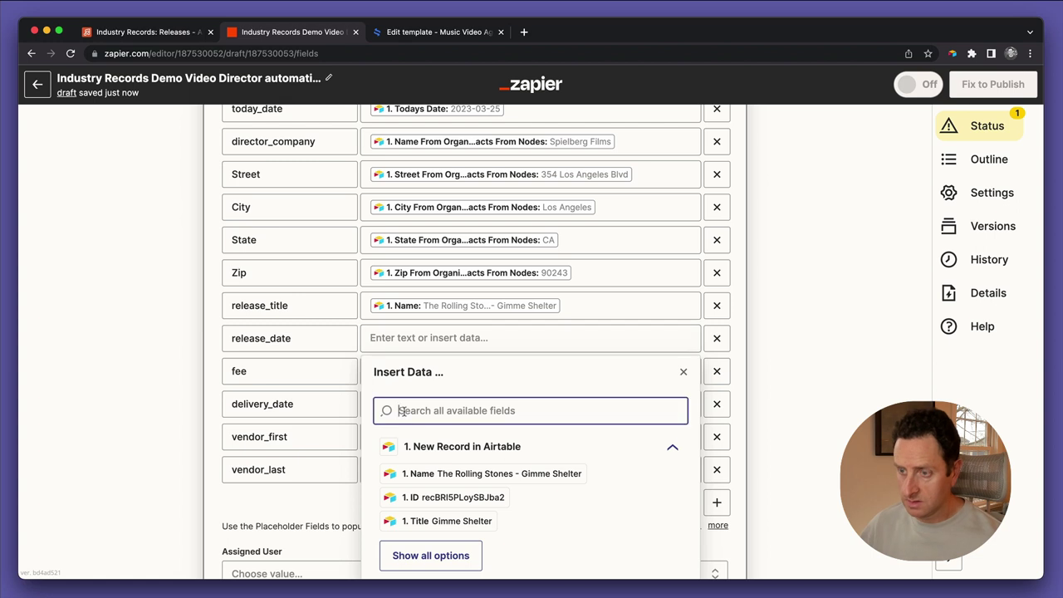
pyautogui.write('release')
pyautogui.click(467, 440)
pyautogui.click(296, 379)
# Map fee to the Fee field (50000) and delivery_date to Delivery Date
pyautogui.click(368, 374)
pyautogui.click(403, 441)
pyautogui.write('fee')
pyautogui.click(423, 474)
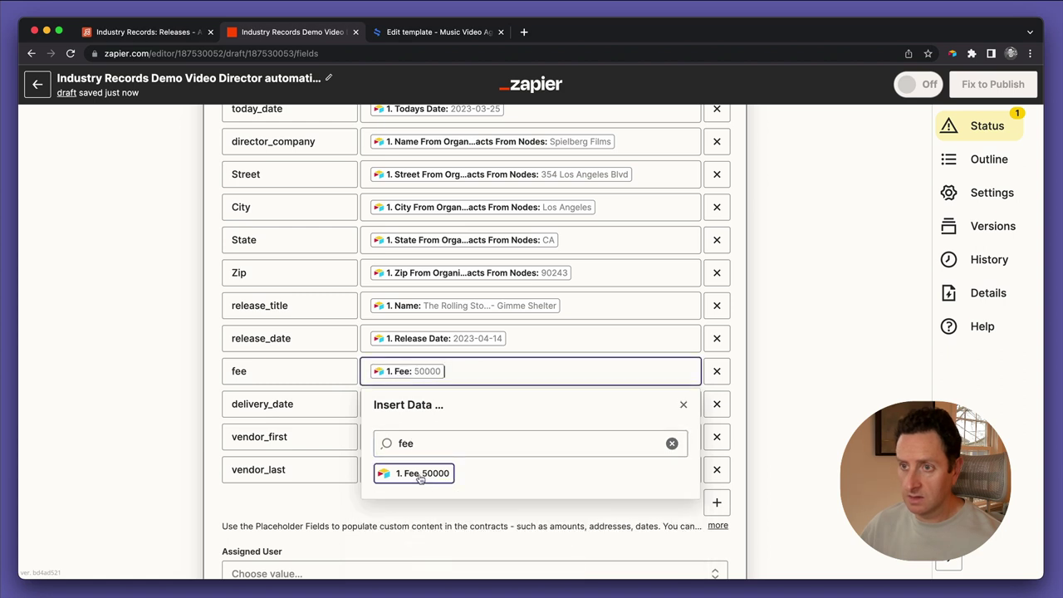
pyautogui.click(313, 404)
pyautogui.click(388, 404)
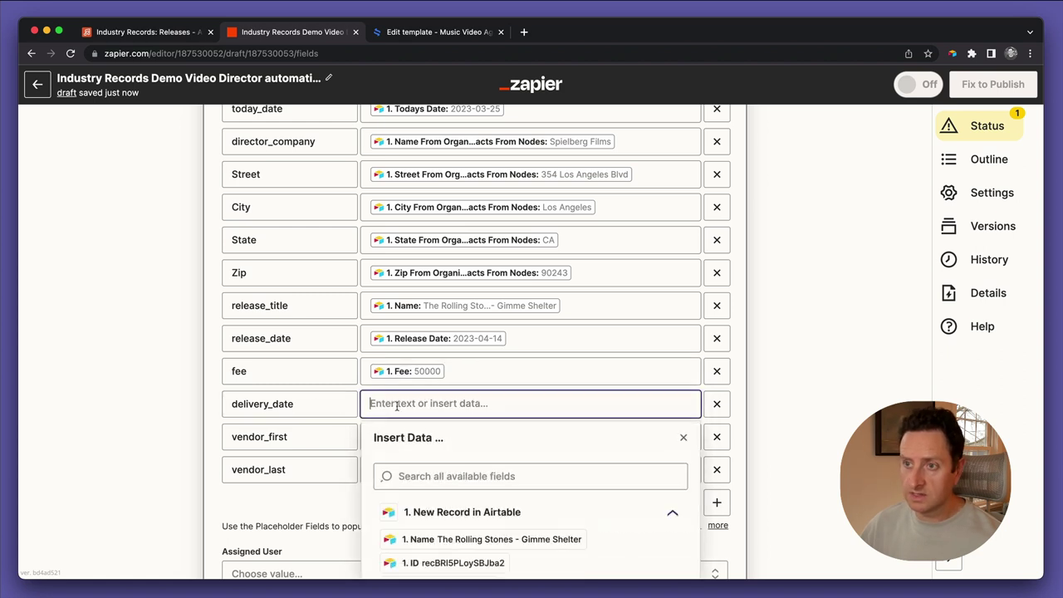
pyautogui.click(405, 476)
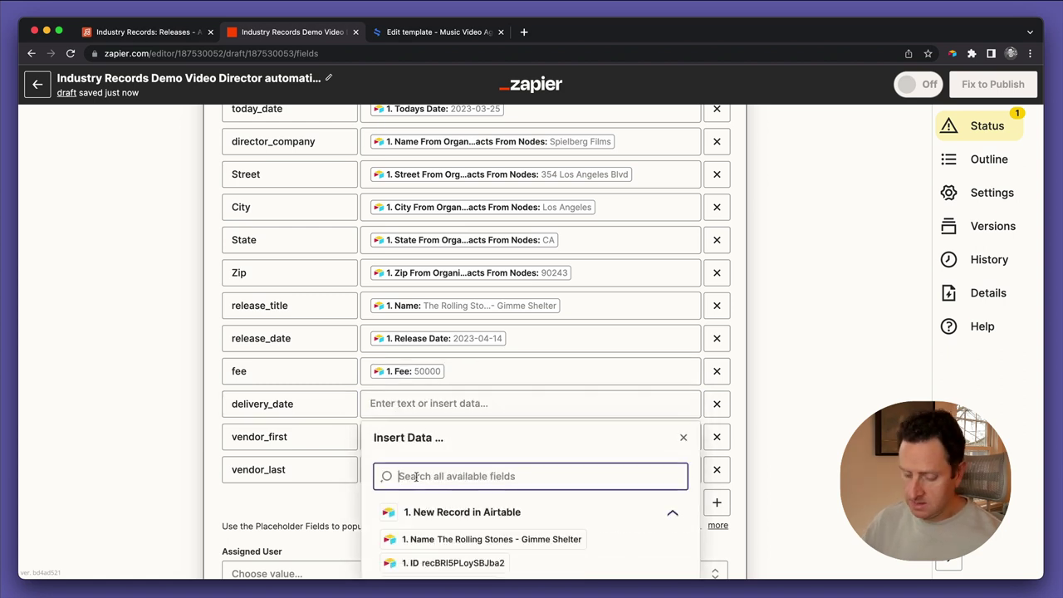
pyautogui.write('deliver')
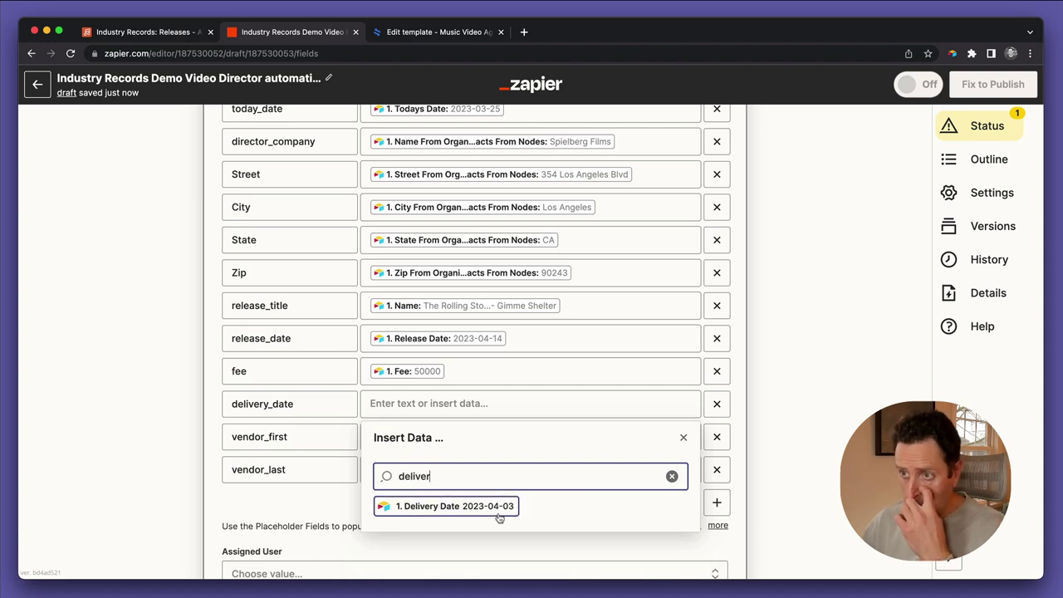
pyautogui.click(498, 510)
pyautogui.click(331, 440)
# Map vendor_first and vendor_last to the contact's first and last names
pyautogui.click(397, 437)
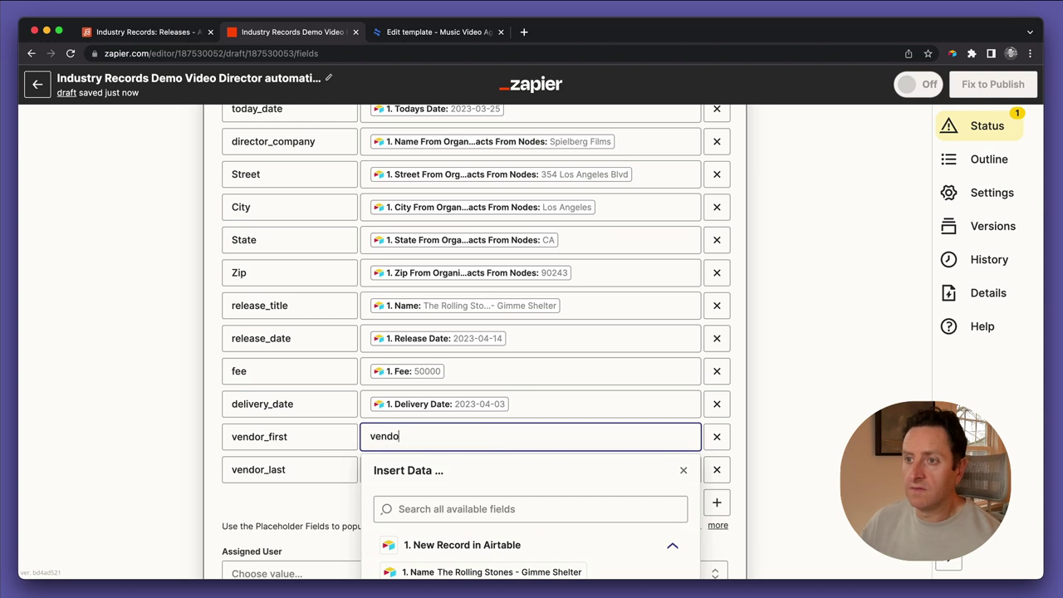
pyautogui.click(453, 503)
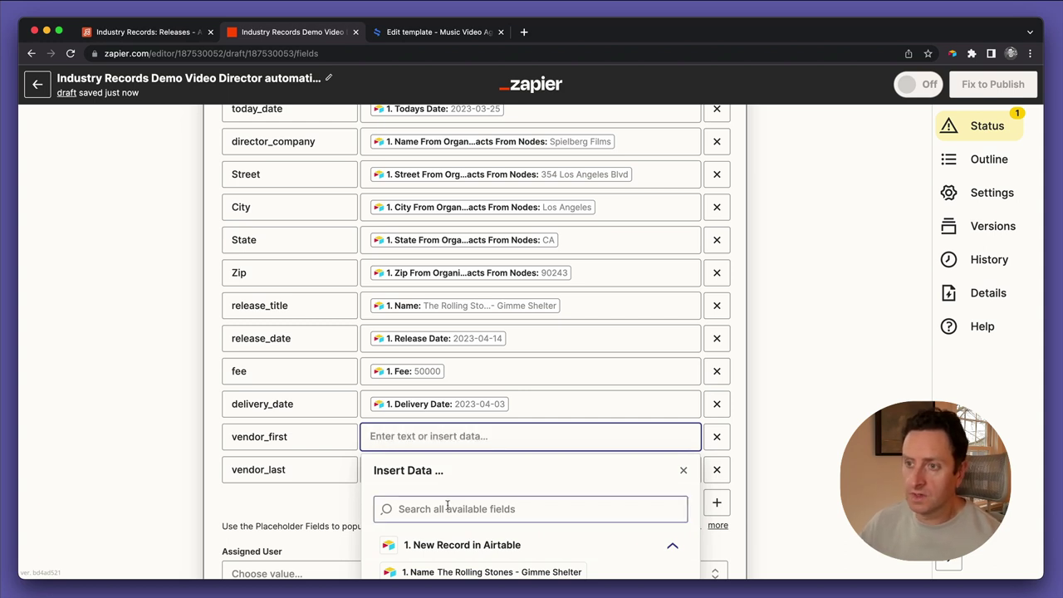
pyautogui.write('first')
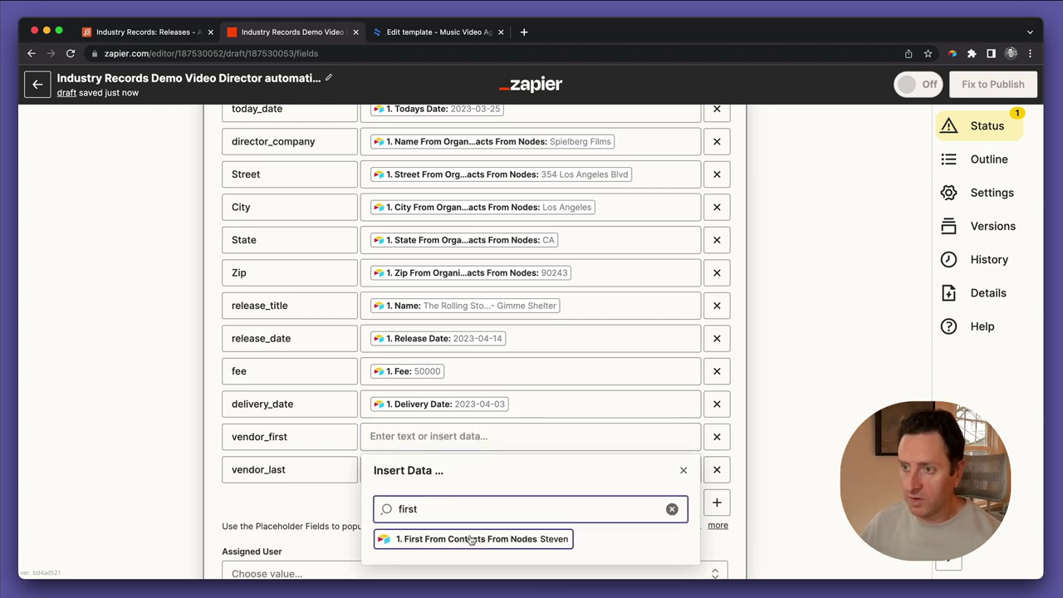
pyautogui.click(474, 538)
pyautogui.click(347, 473)
pyautogui.press('Tab')
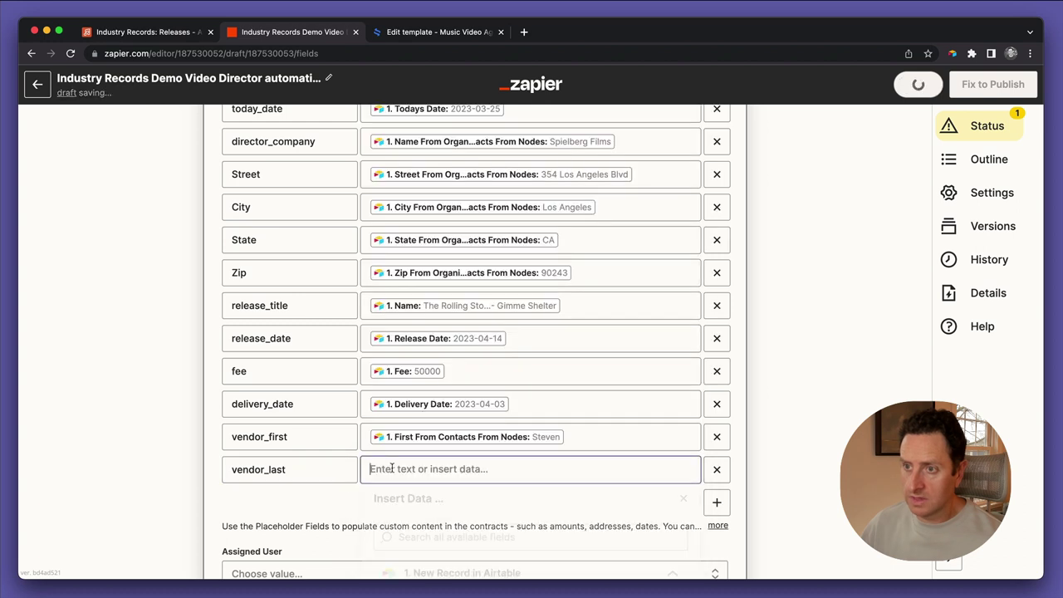
pyautogui.click(408, 544)
pyautogui.write('last')
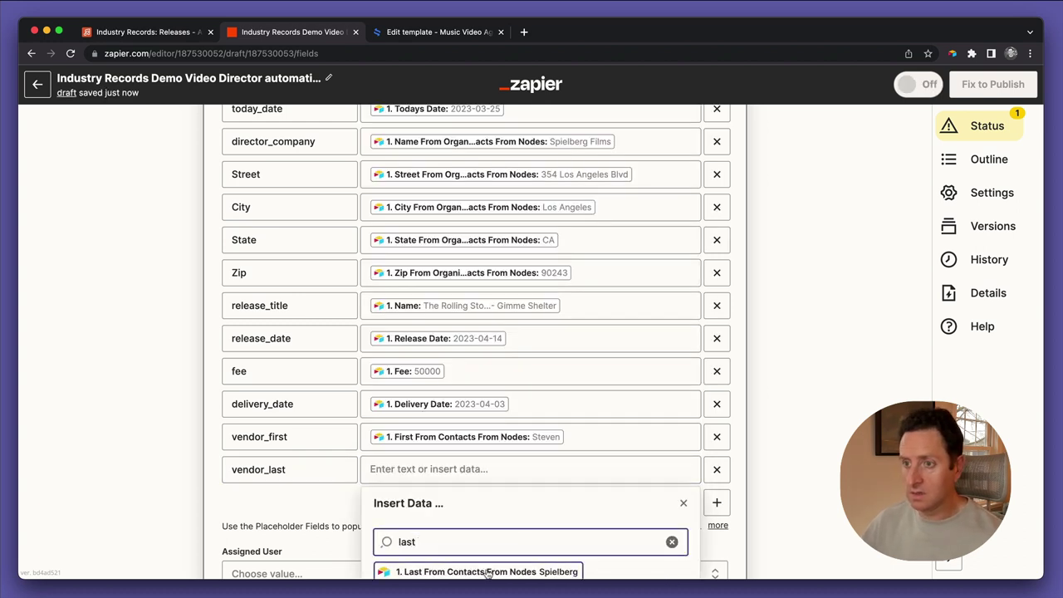
pyautogui.click(487, 573)
pyautogui.click(344, 468)
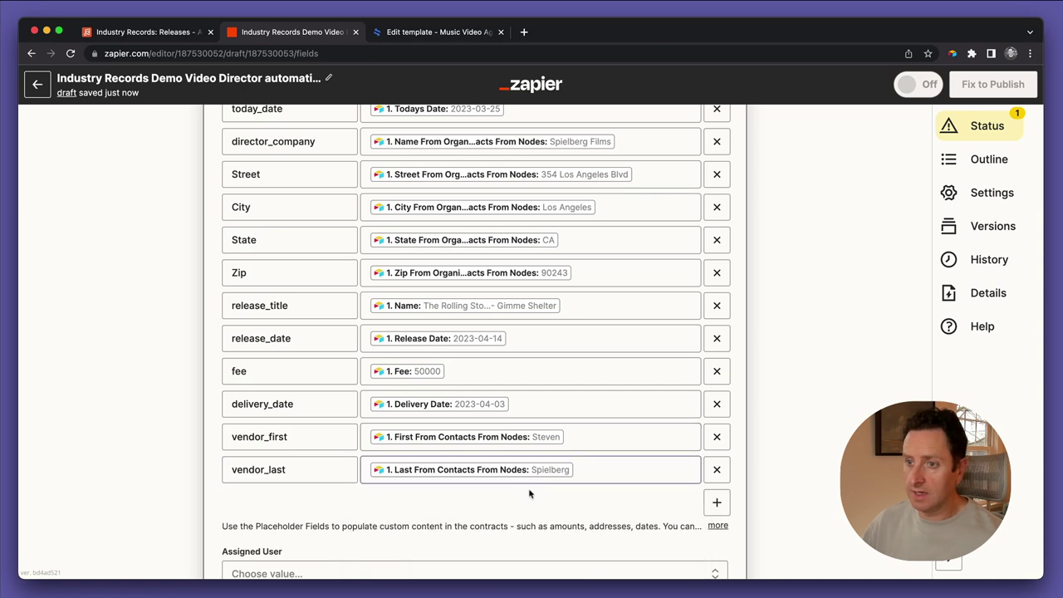
pyautogui.scroll(-15, 450, 496)
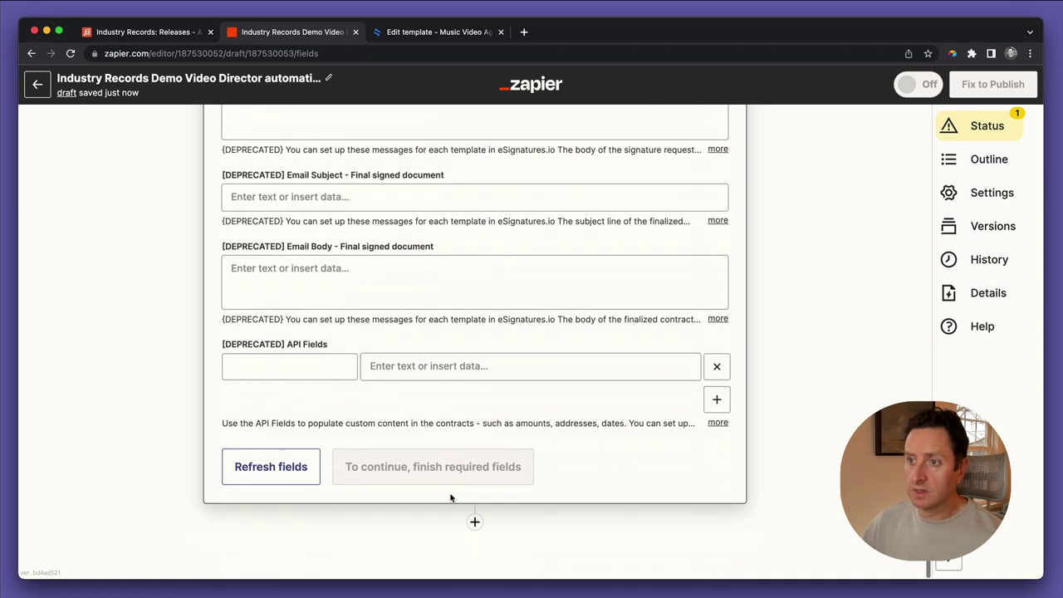
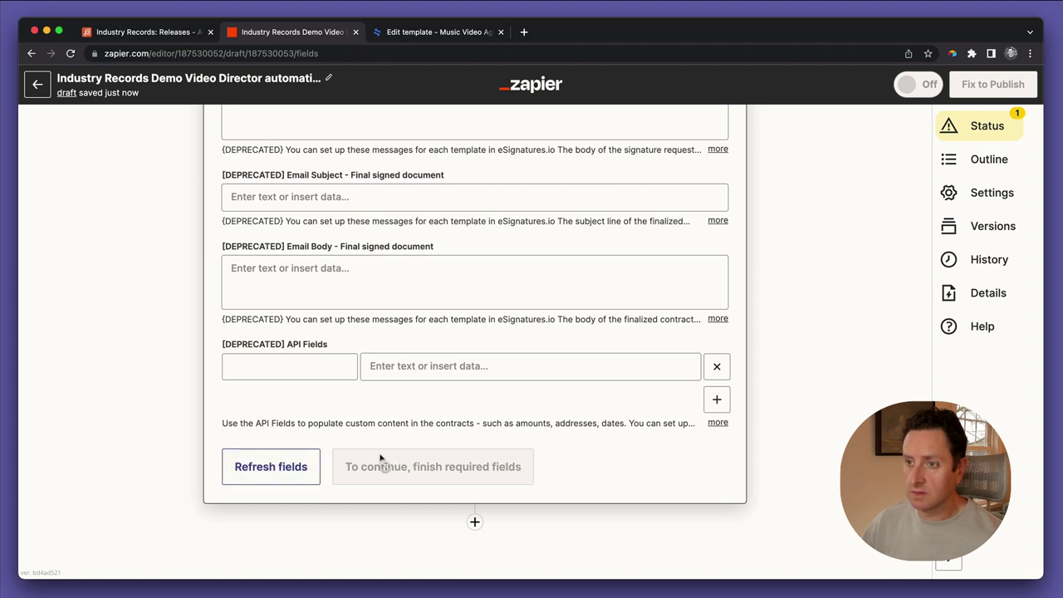
# Scroll through the Create Contract fields to review the template, signer and placeholder mappings
pyautogui.scroll(10, 421, 428)
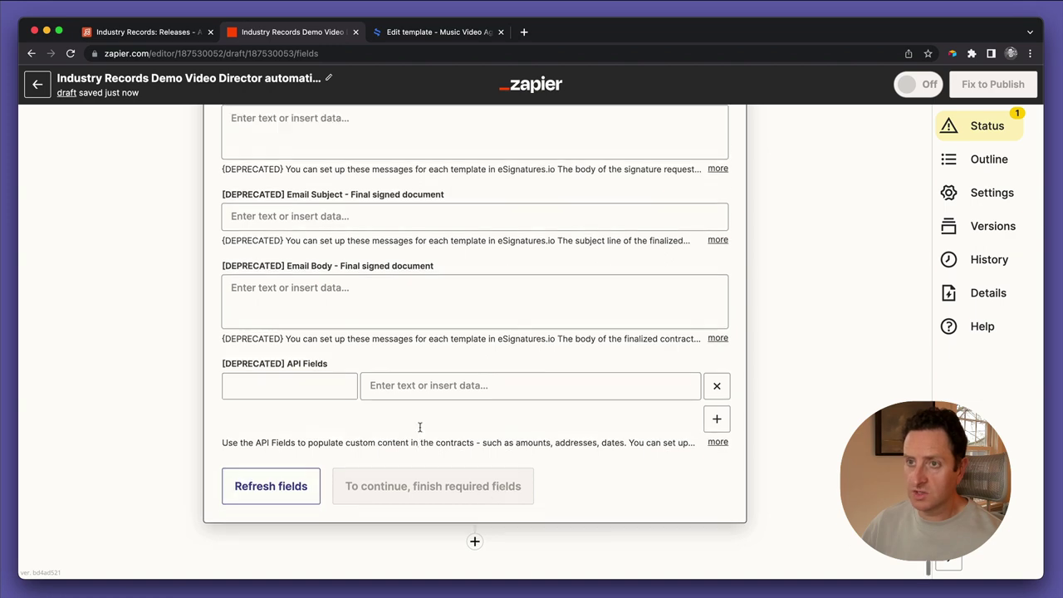
pyautogui.scroll(8, 421, 431)
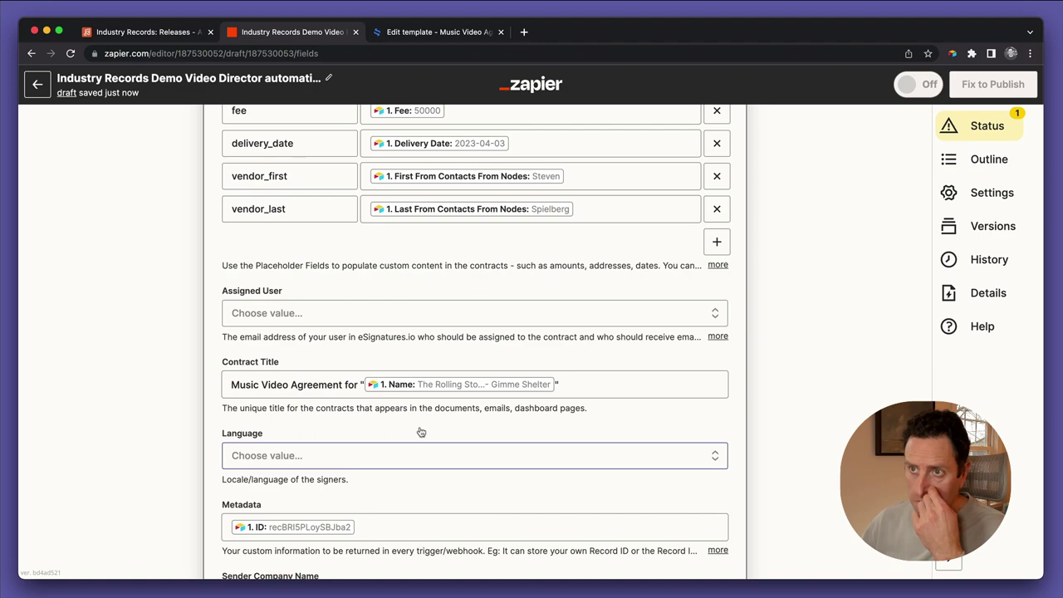
pyautogui.scroll(-2, 421, 432)
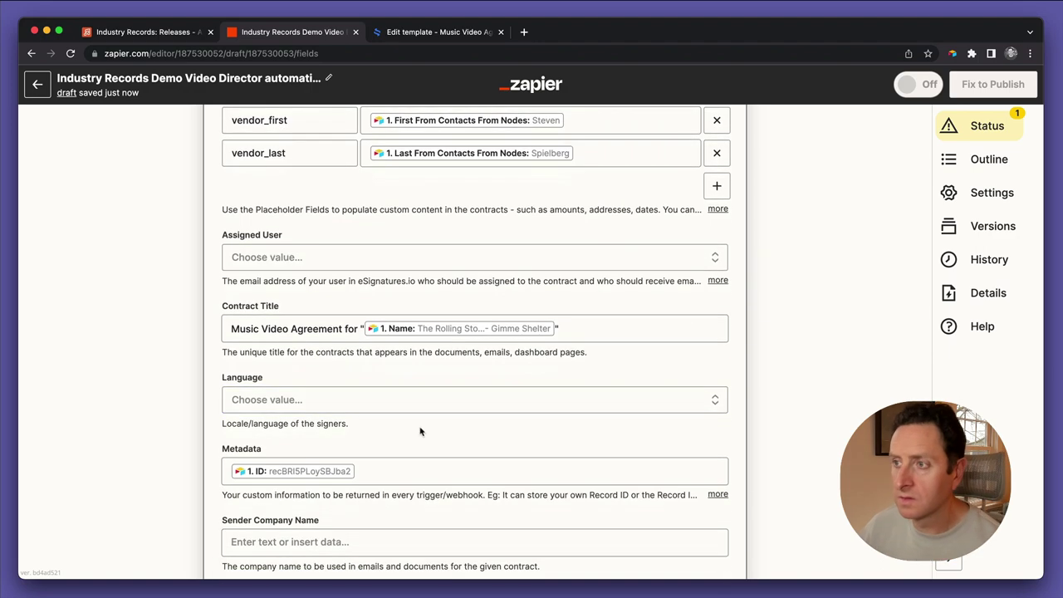
pyautogui.scroll(-1, 415, 401)
pyautogui.scroll(10, 414, 399)
pyautogui.scroll(20, 414, 398)
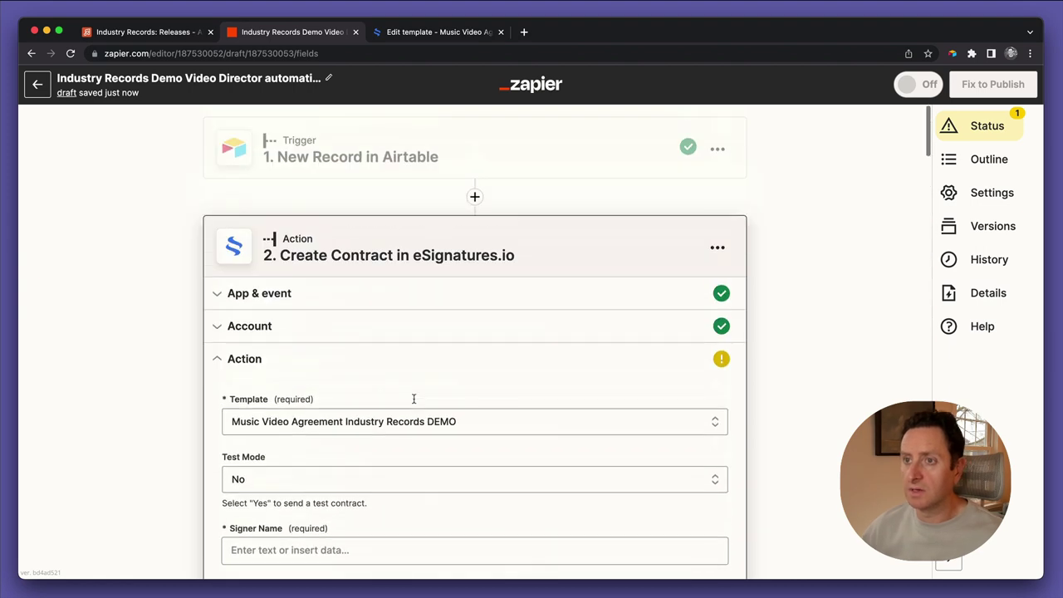
pyautogui.scroll(-6, 416, 403)
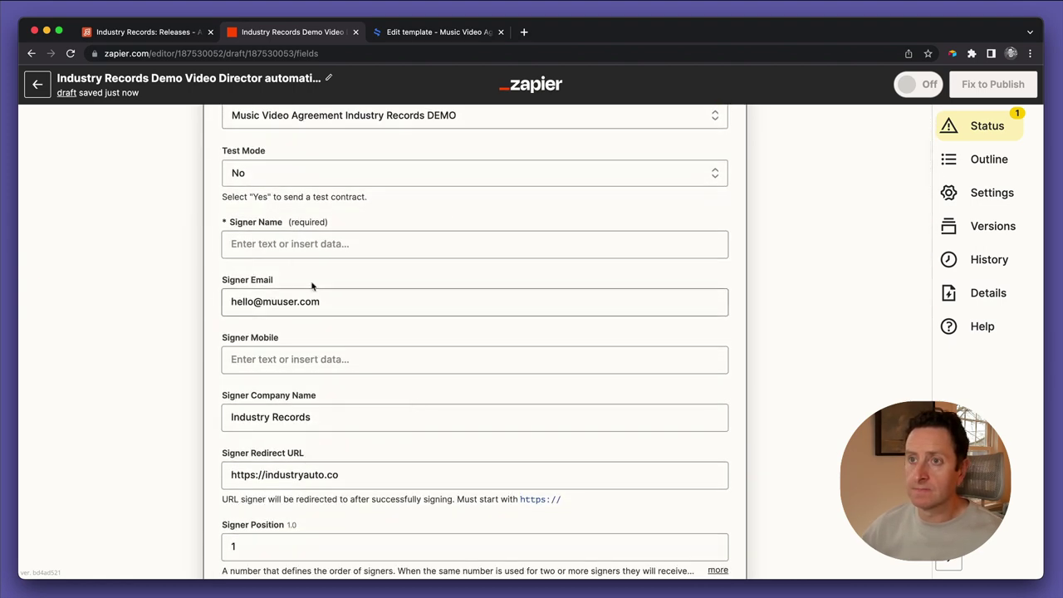
pyautogui.scroll(2, 278, 243)
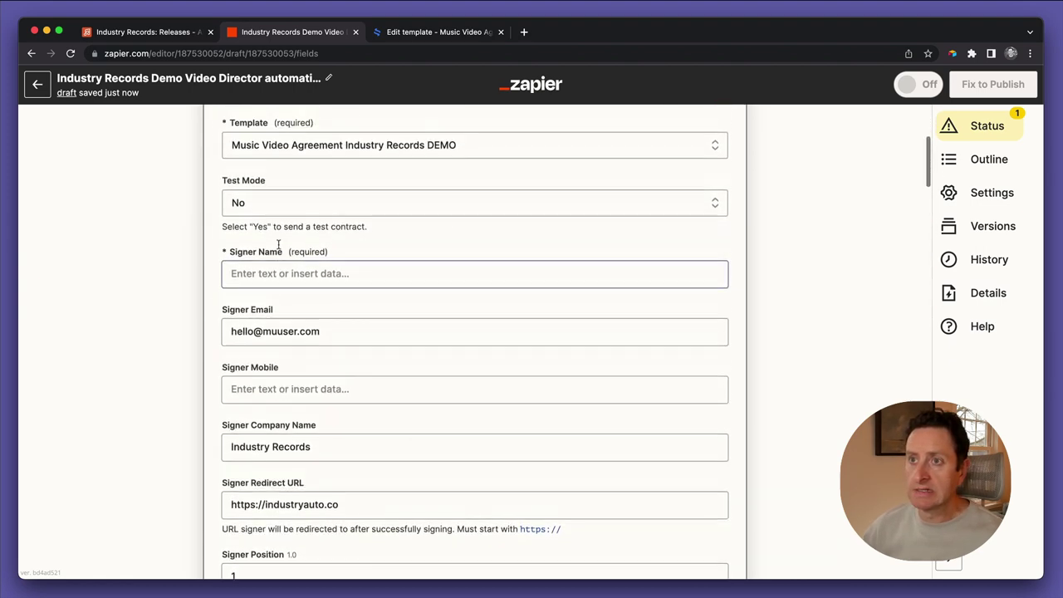
# Fill in the required Signer Name field on the Create Contract step
pyautogui.click(276, 308)
pyautogui.write('Mas')
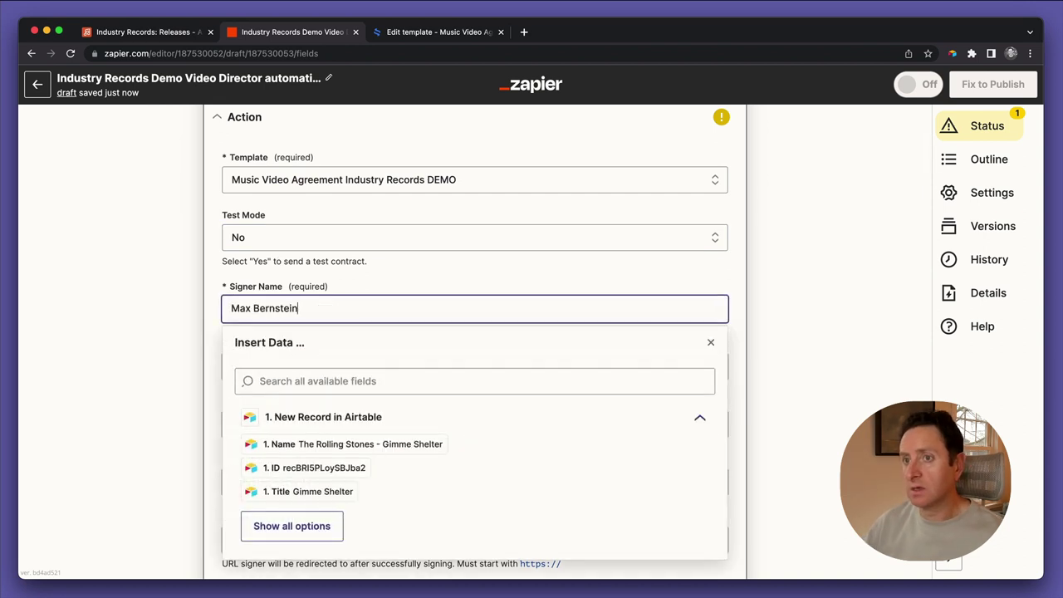
pyautogui.click(186, 367)
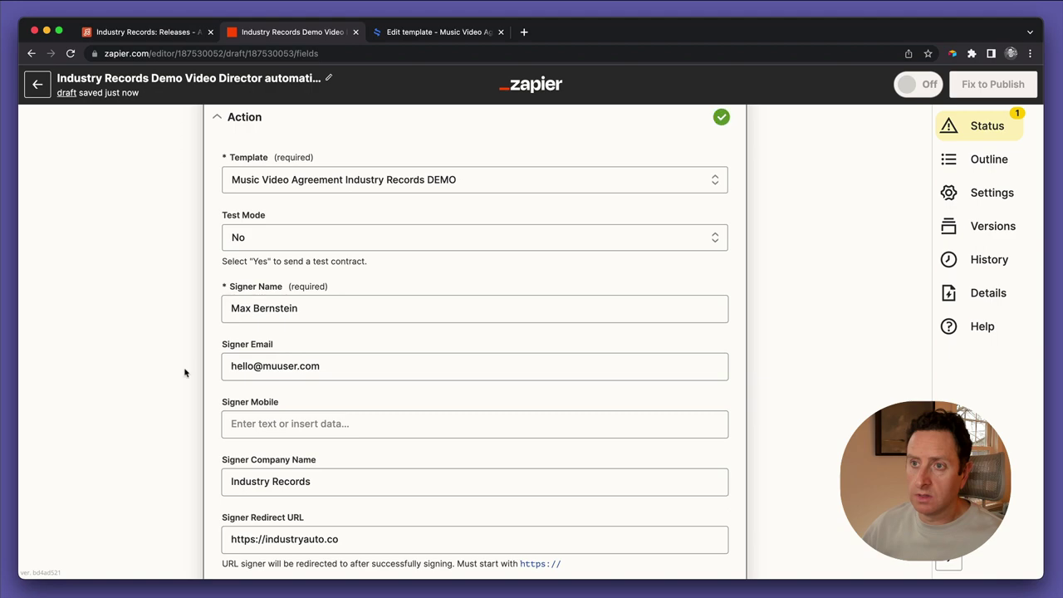
# Test the Create Contract step, queuing a Gimme Shelter agreement, and add a third action step
pyautogui.scroll(-10, 192, 406)
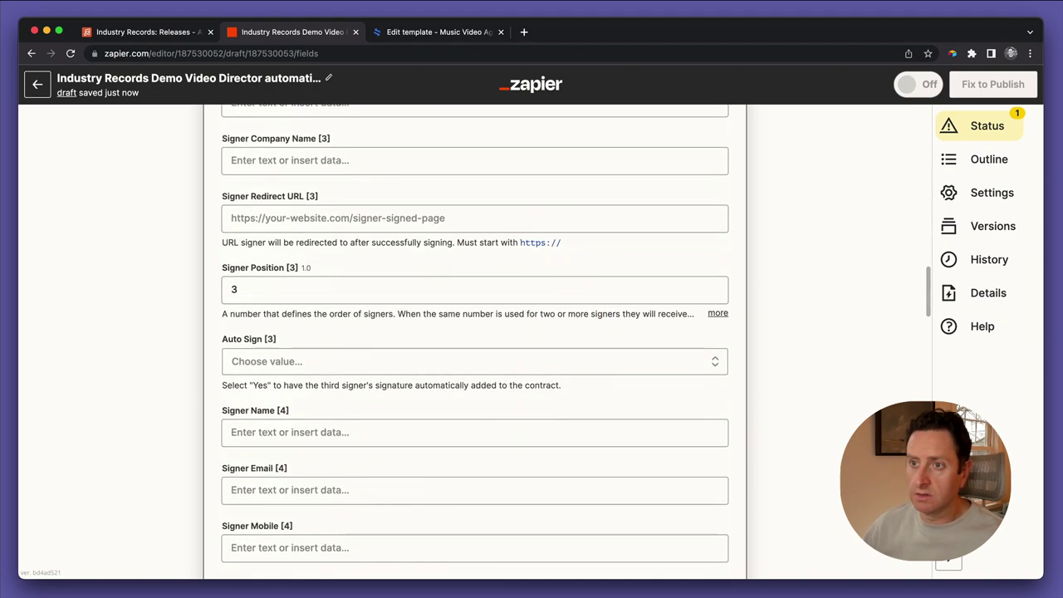
pyautogui.scroll(-15, 463, 313)
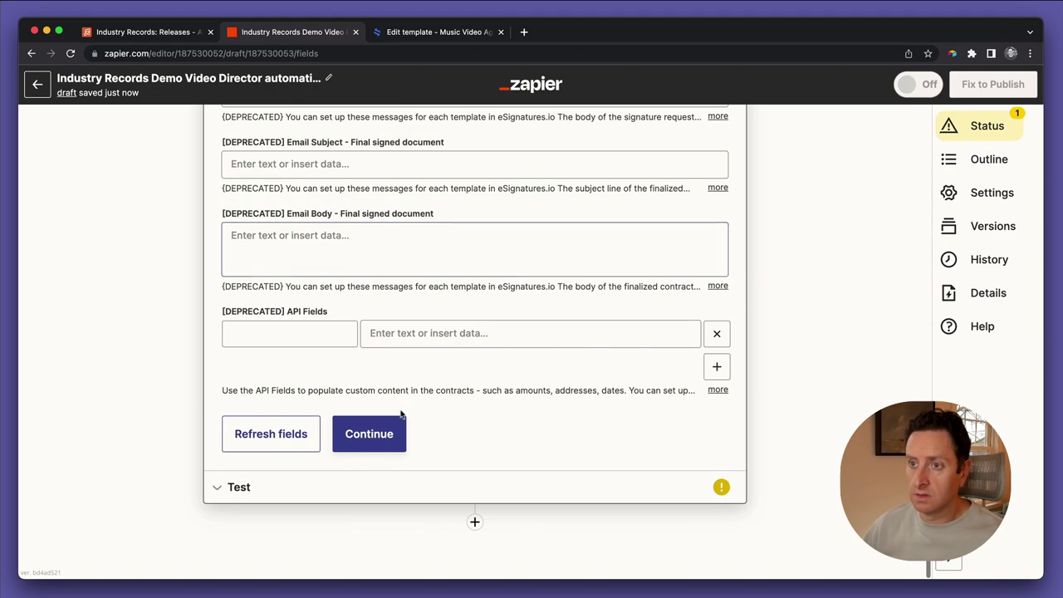
pyautogui.click(370, 445)
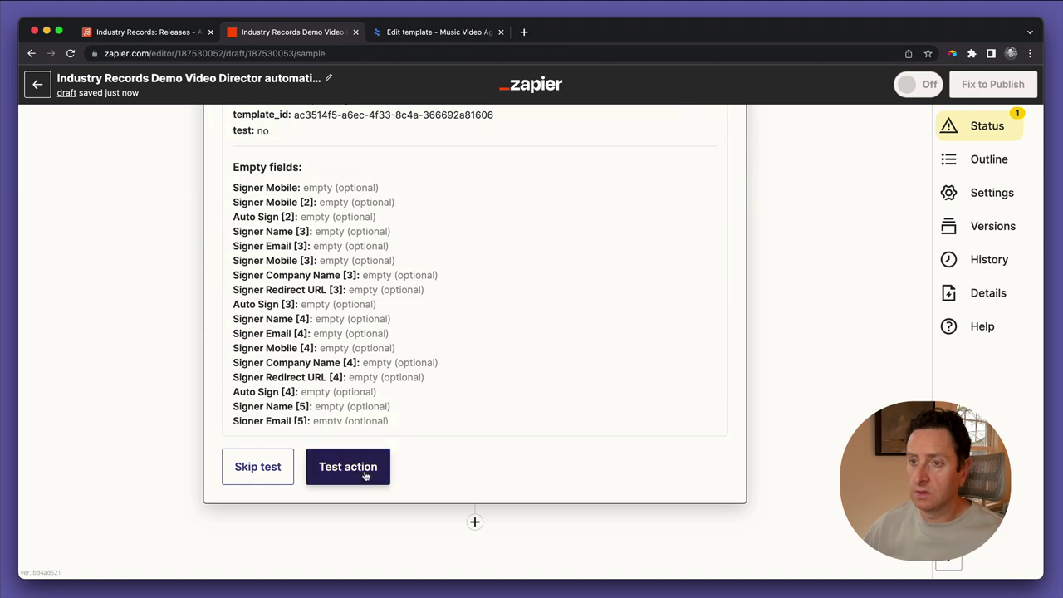
pyautogui.click(364, 473)
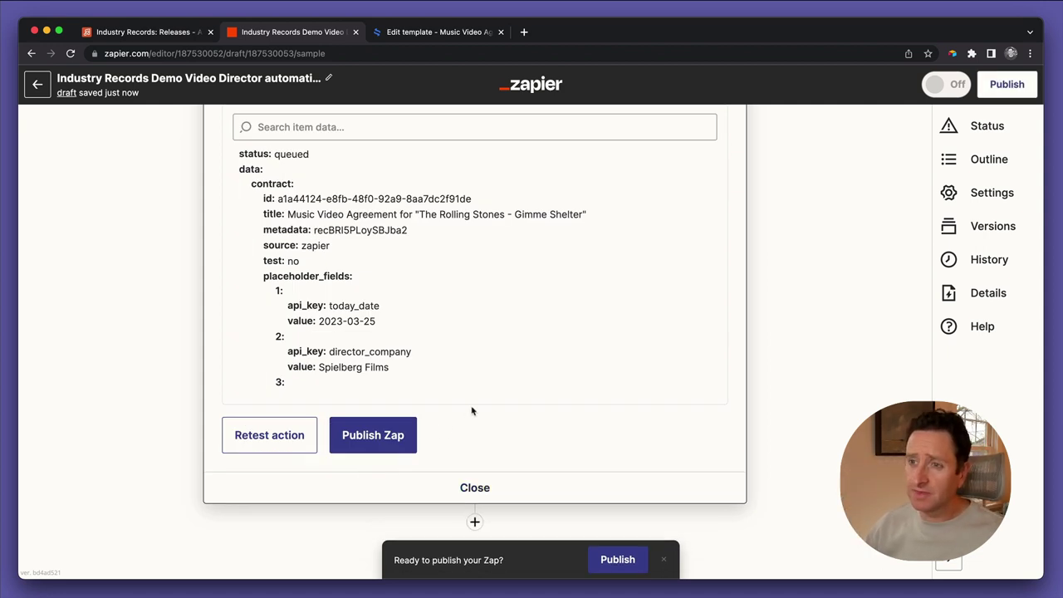
pyautogui.click(475, 522)
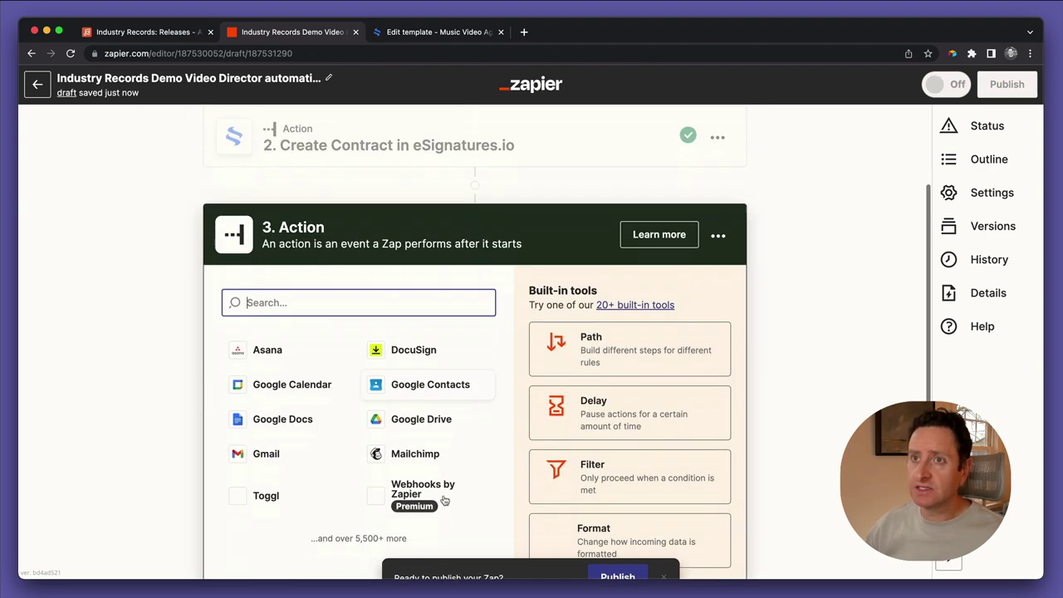
# Make step 3 an Airtable Update Record action using the connected Airtable account
pyautogui.write('airt')
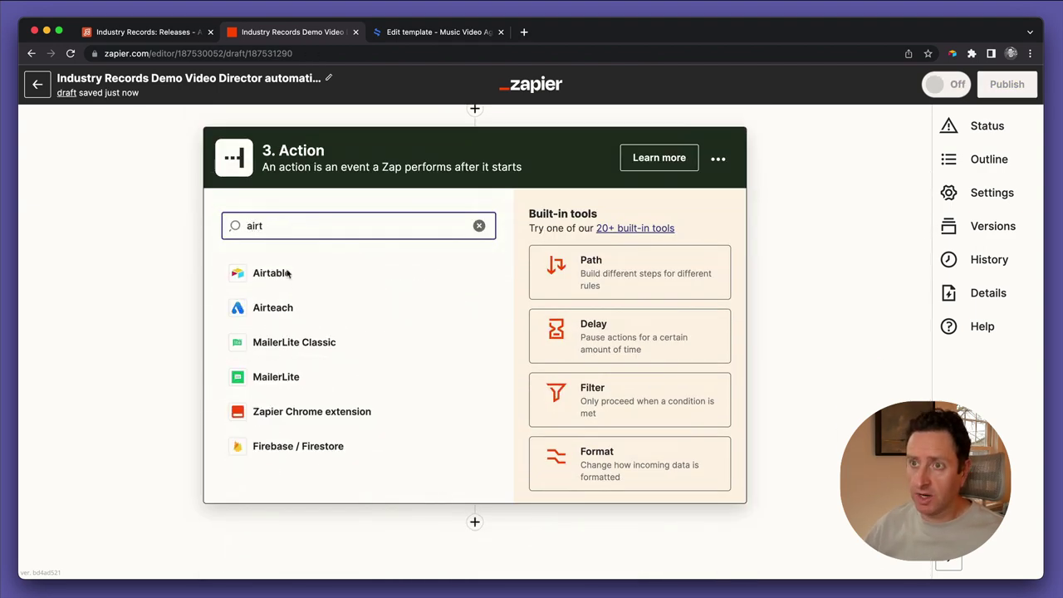
pyautogui.click(286, 276)
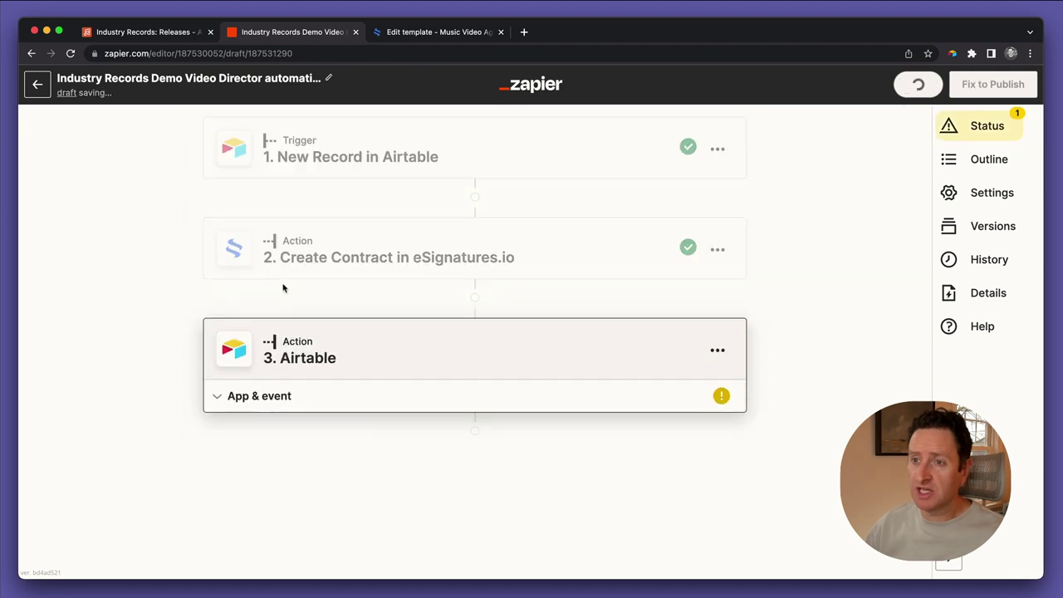
pyautogui.click(328, 413)
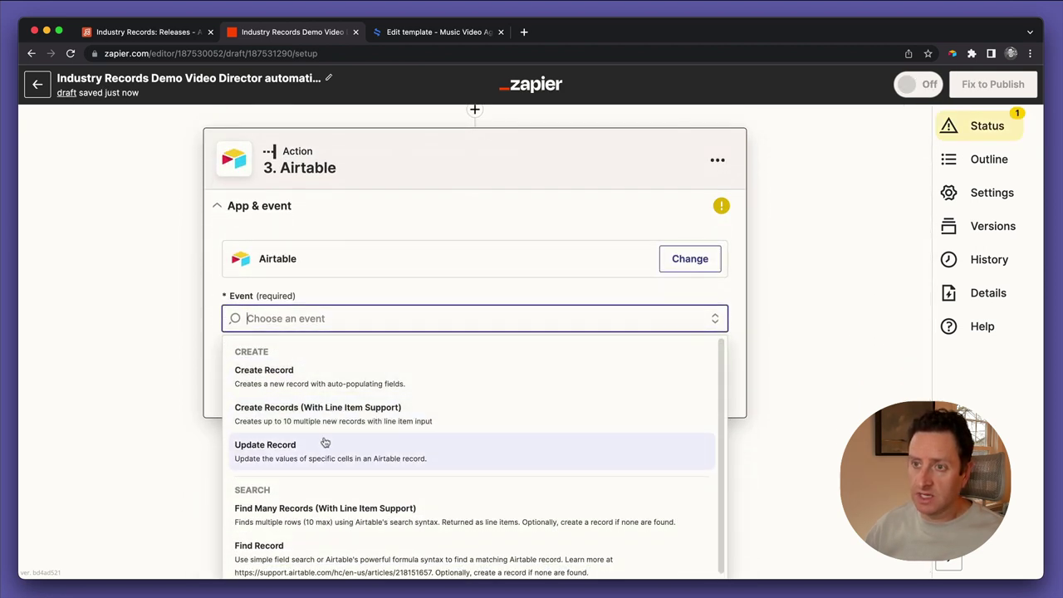
pyautogui.click(325, 442)
pyautogui.scroll(-2, 155, 430)
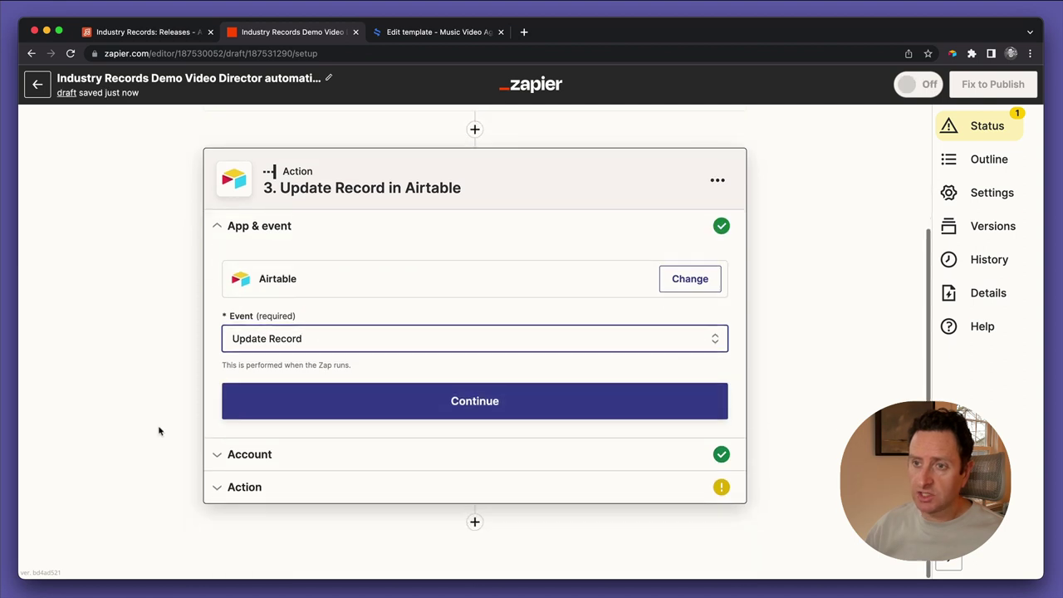
pyautogui.click(284, 417)
pyautogui.click(264, 437)
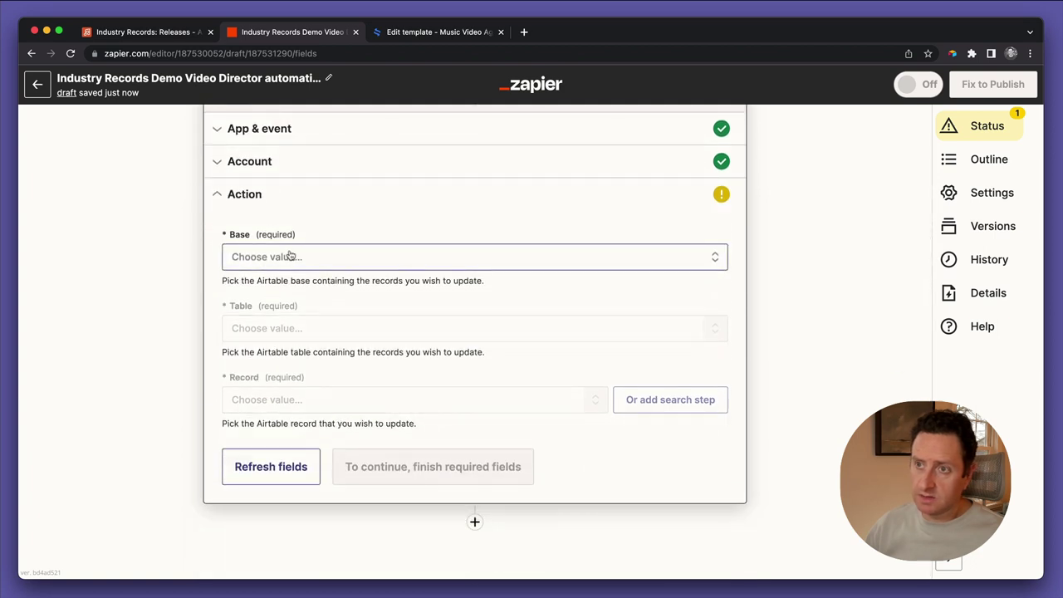
# Choose the Industry Records base and its Releases table for the update step
pyautogui.click(292, 256)
pyautogui.write('demo')
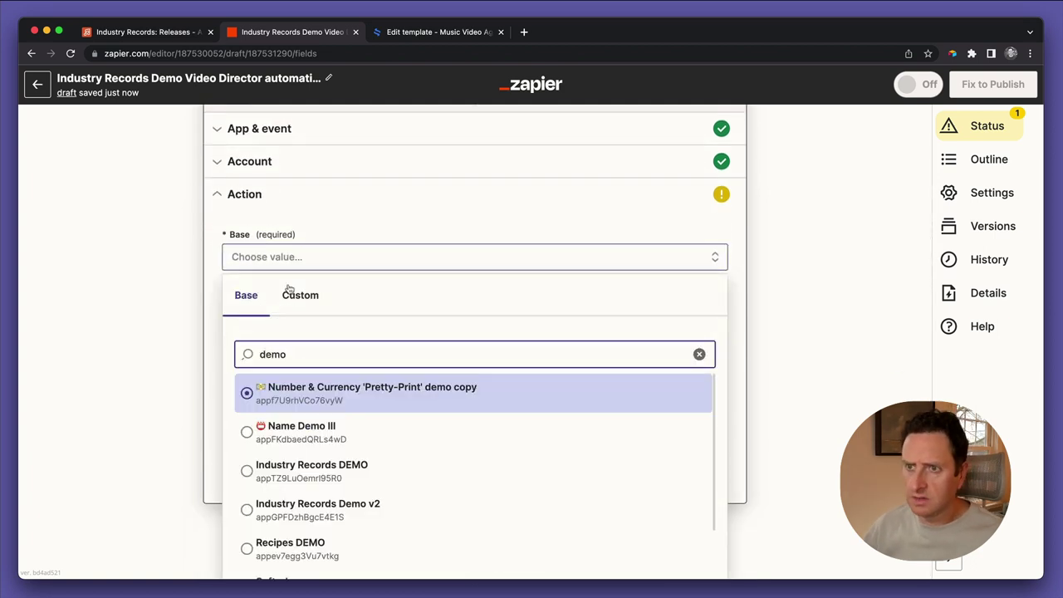
pyautogui.scroll(-1, 332, 481)
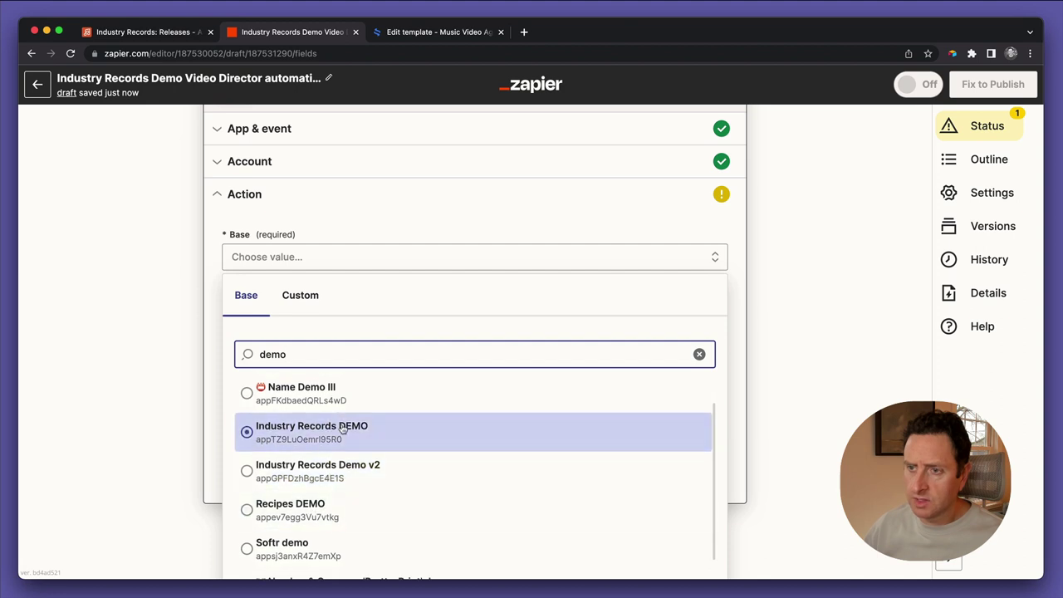
pyautogui.scroll(-1, 343, 428)
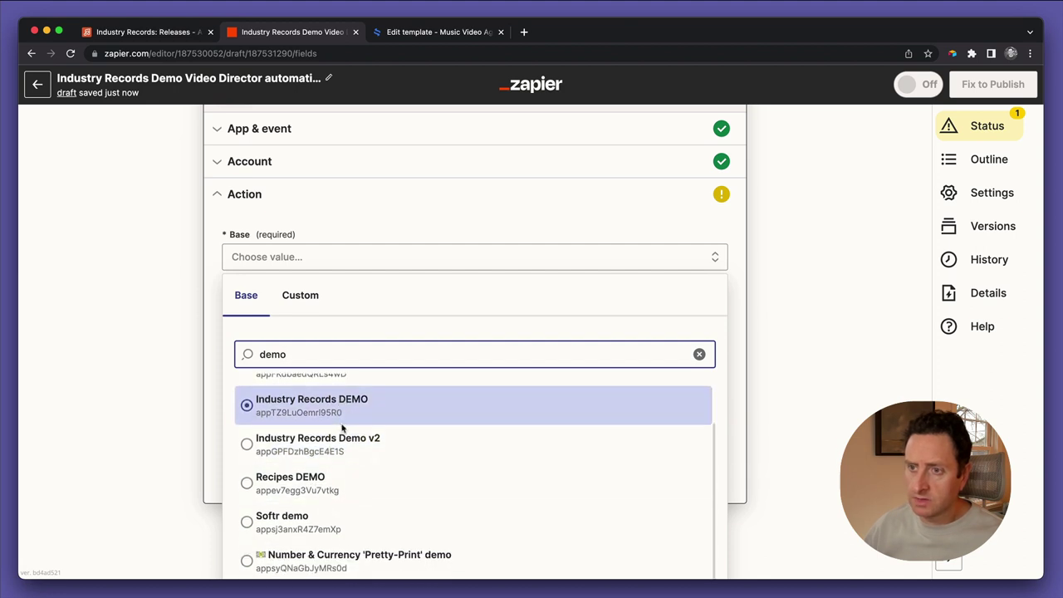
pyautogui.scroll(2, 341, 427)
pyautogui.press('super+a')
pyautogui.write('industry re')
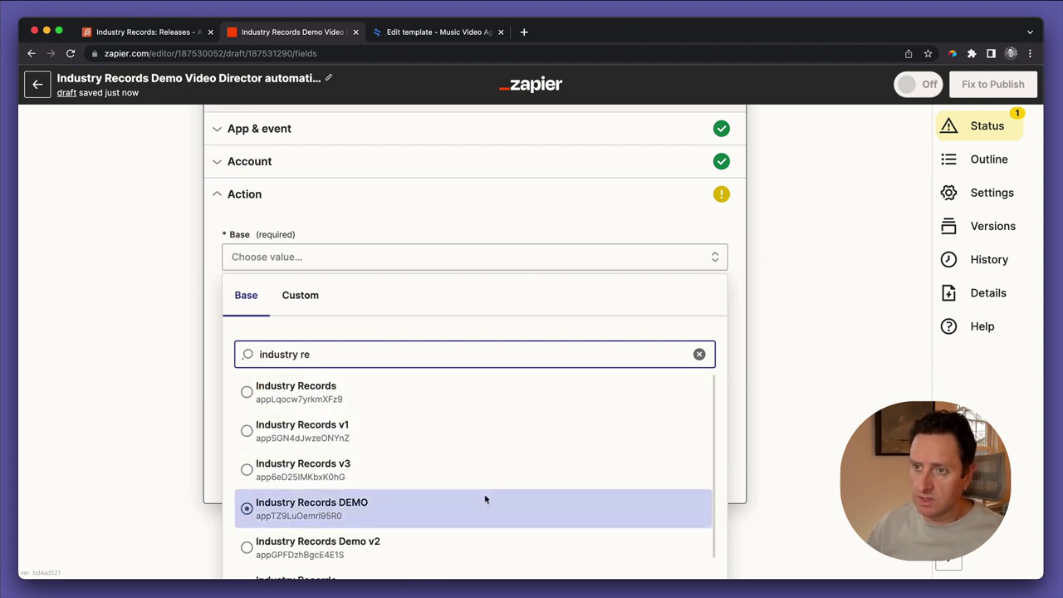
pyautogui.scroll(-1, 448, 511)
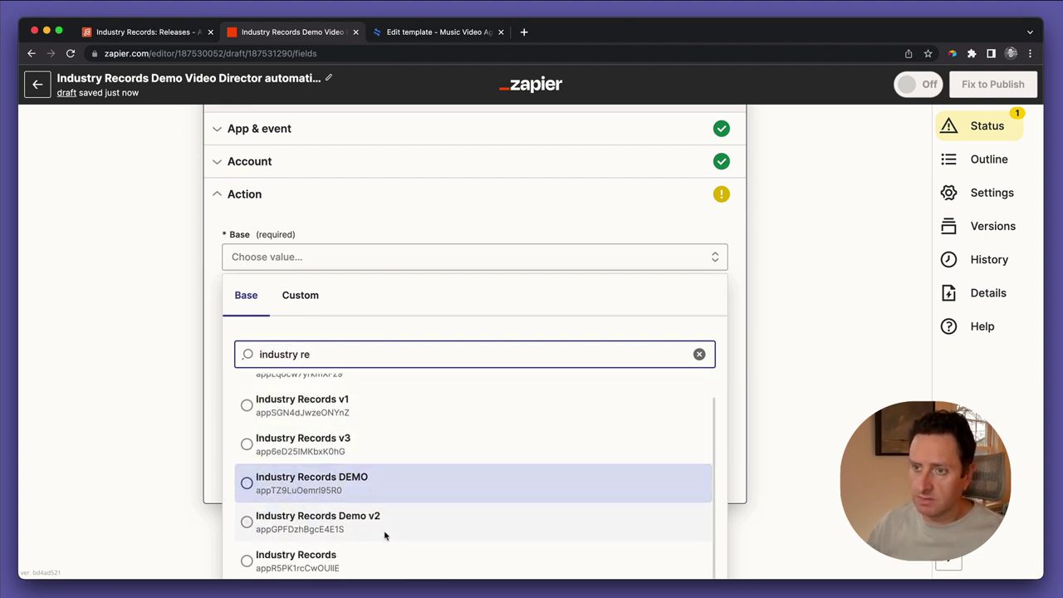
pyautogui.click(366, 552)
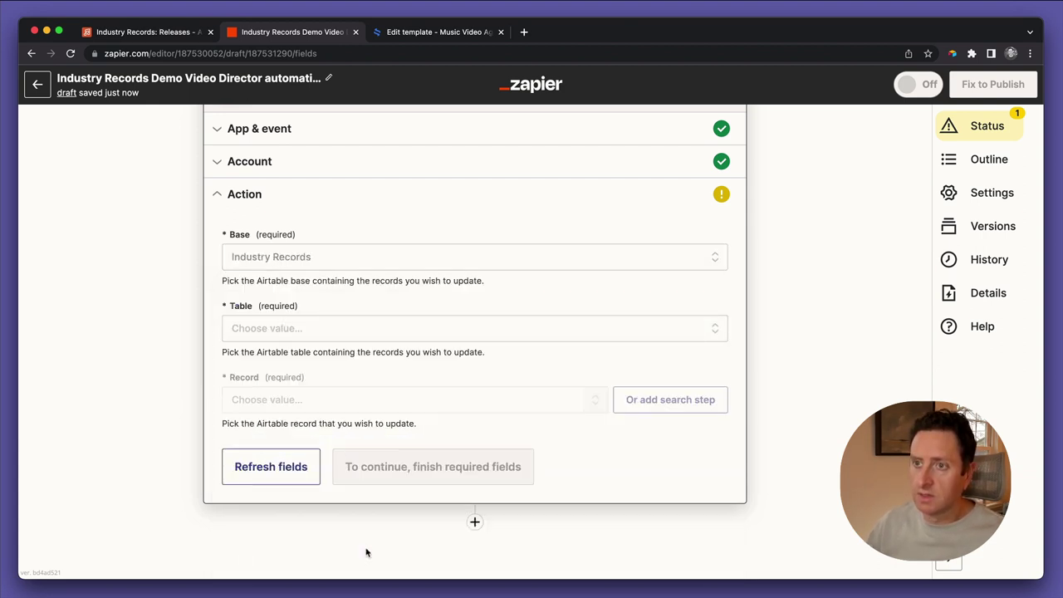
pyautogui.click(285, 329)
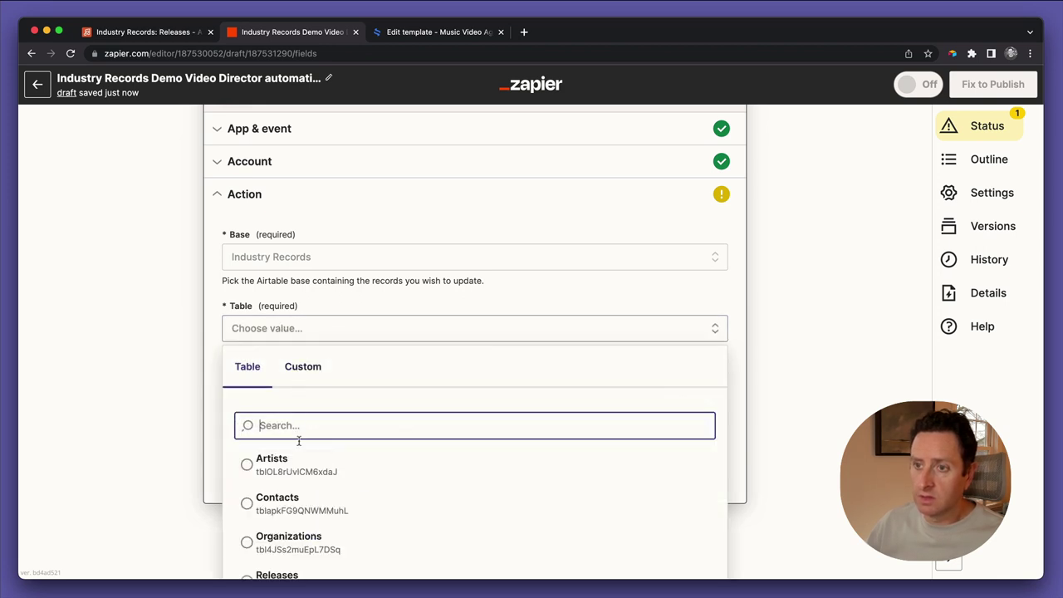
pyautogui.write('re')
pyautogui.click(291, 471)
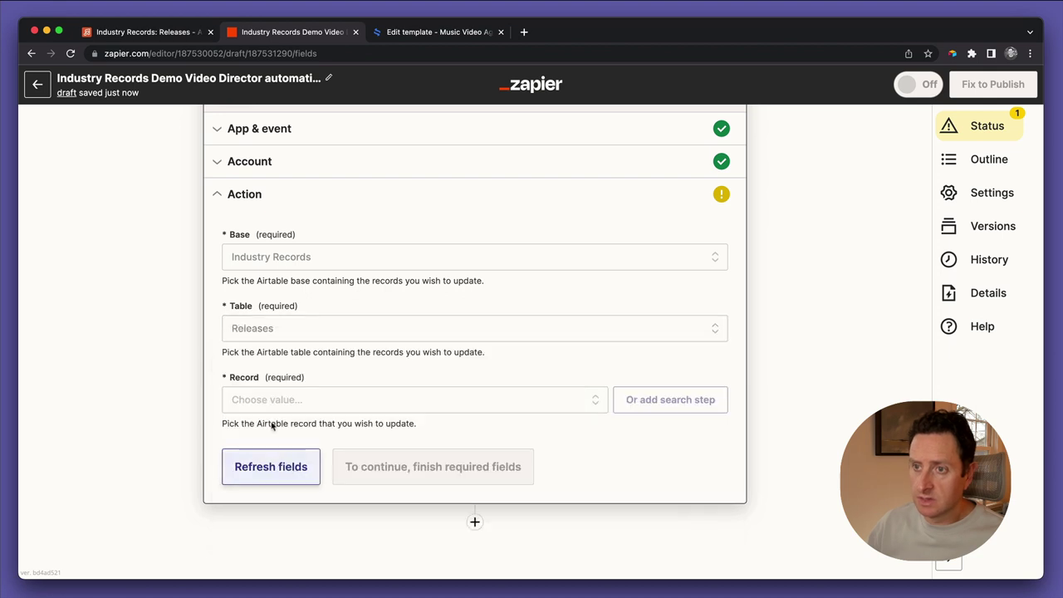
# Map the record to the trigger step's '1. ID' and refresh to load the Releases fields
pyautogui.click(267, 400)
pyautogui.click(319, 453)
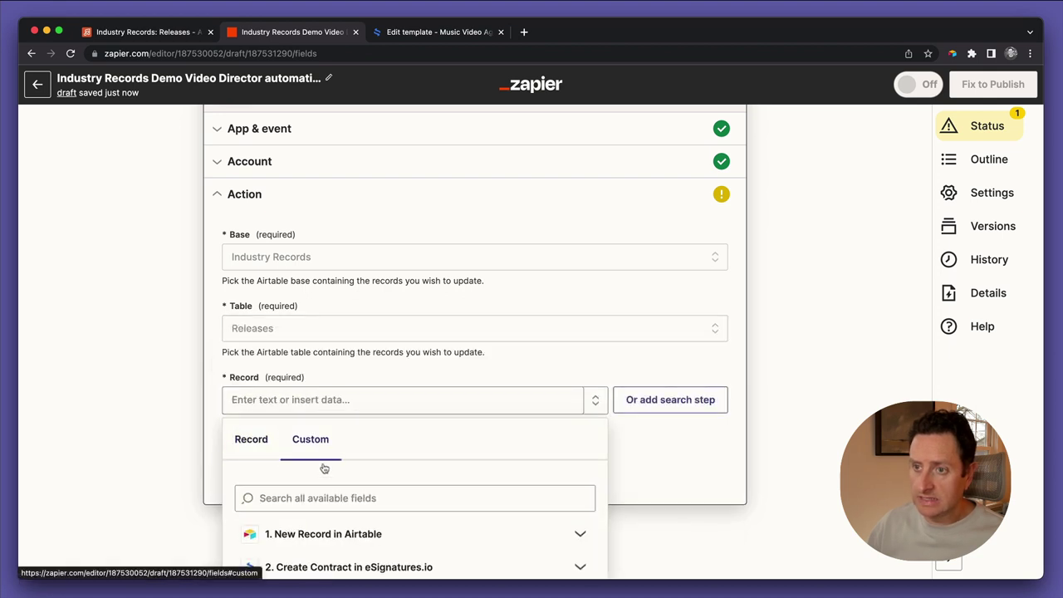
pyautogui.click(328, 542)
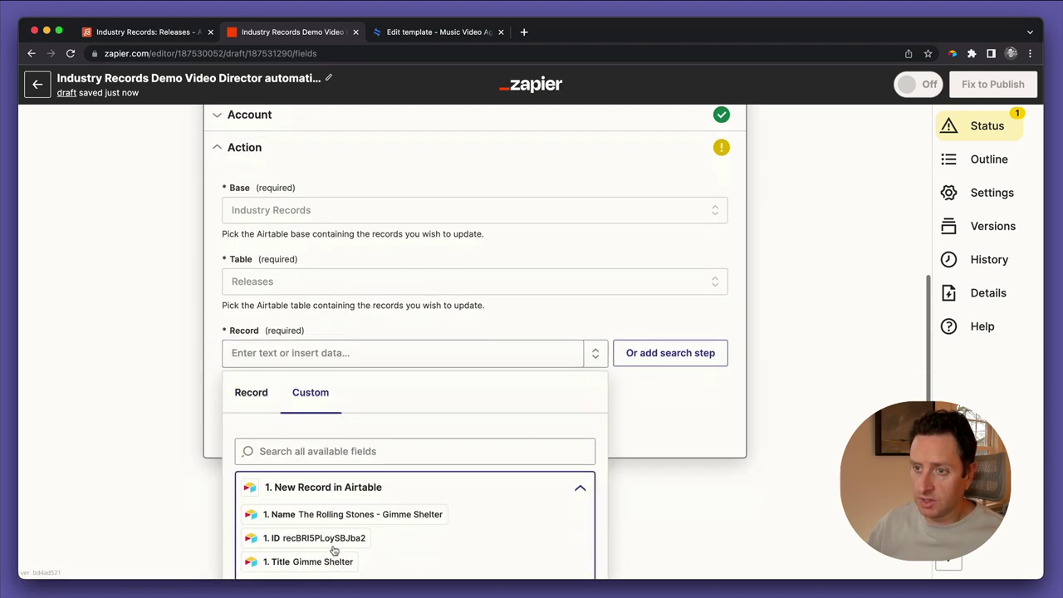
pyautogui.click(314, 506)
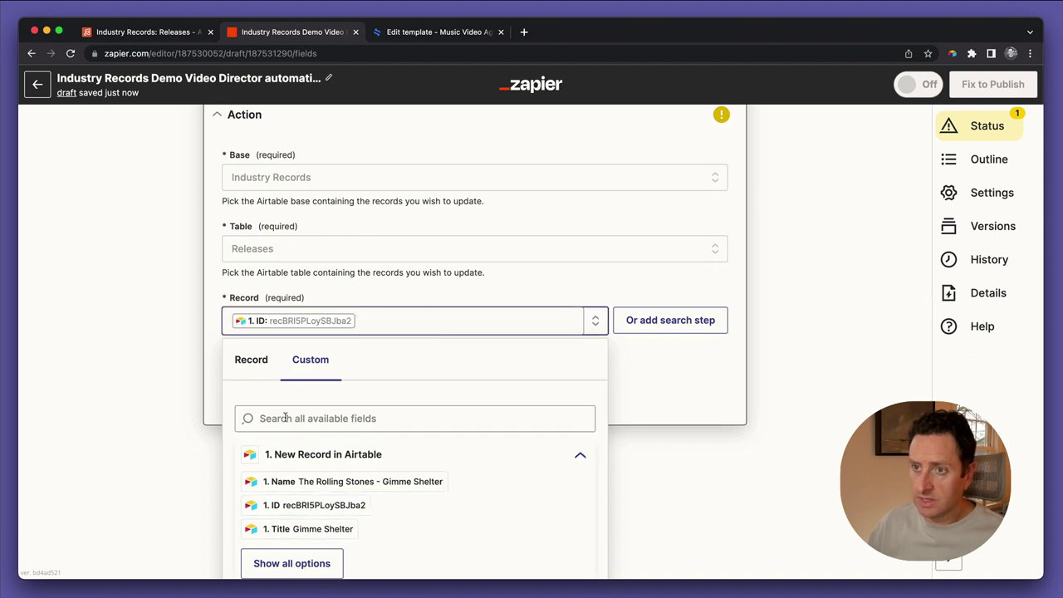
pyautogui.click(166, 436)
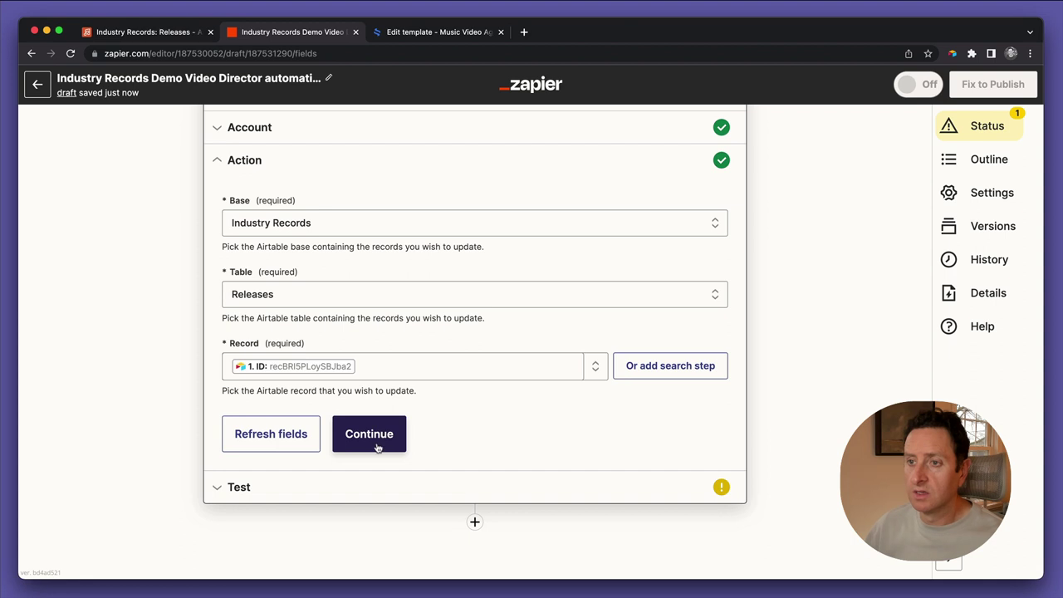
pyautogui.click(380, 444)
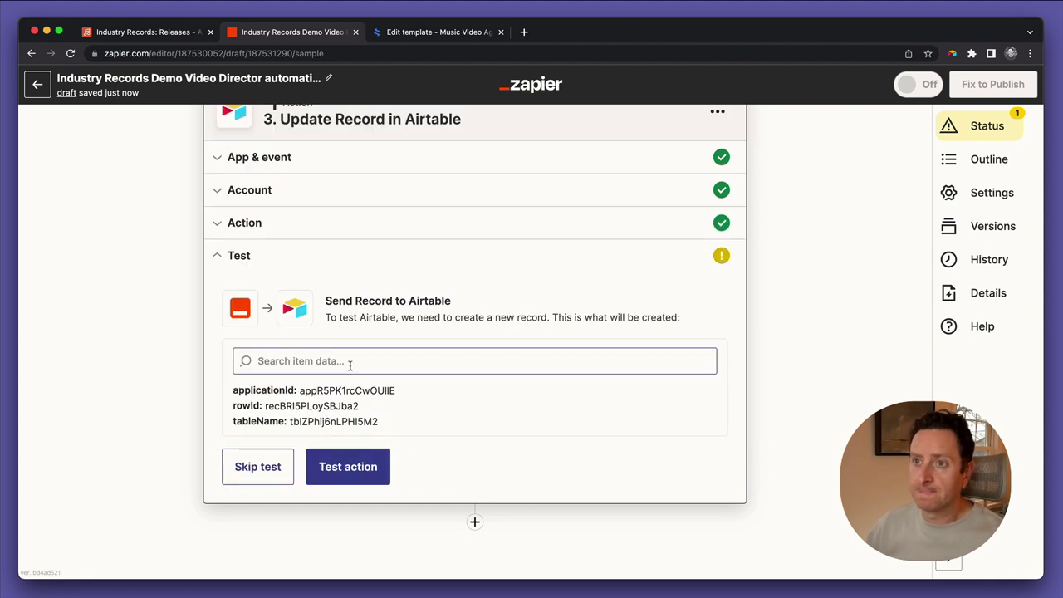
pyautogui.click(292, 231)
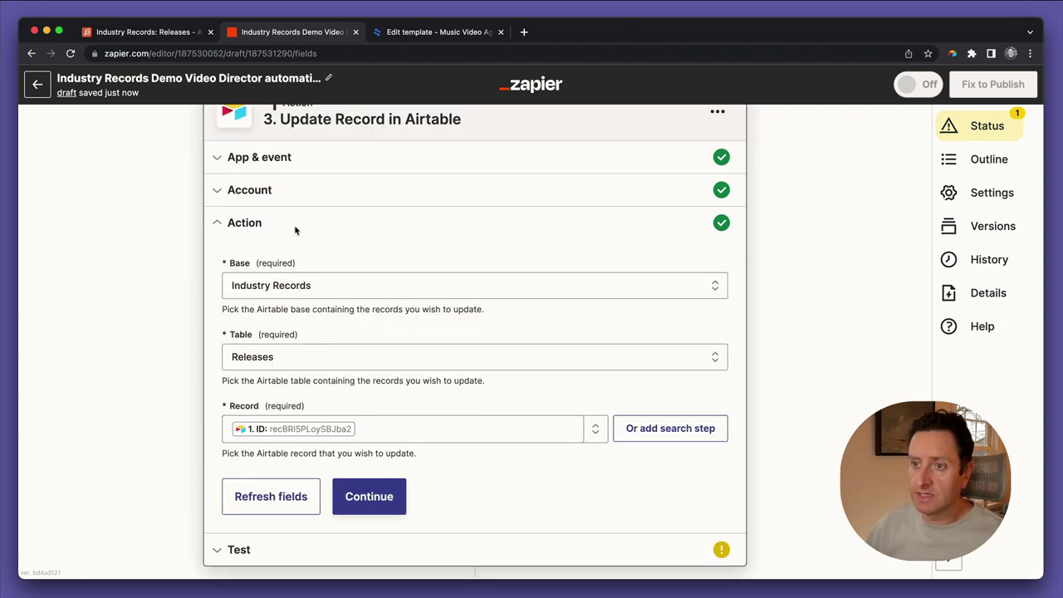
pyautogui.click(270, 496)
pyautogui.scroll(-7, 197, 487)
pyautogui.scroll(-2, 197, 486)
pyautogui.click(262, 322)
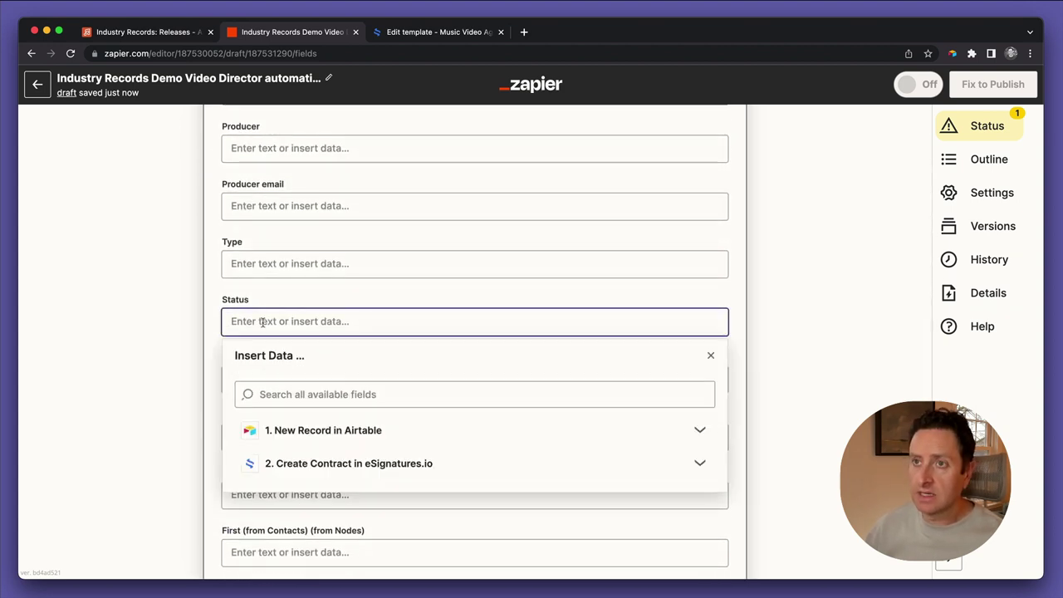
# Copy the 'Out for signature' option text from Airtable's Video agreement status field settings
pyautogui.click(182, 33)
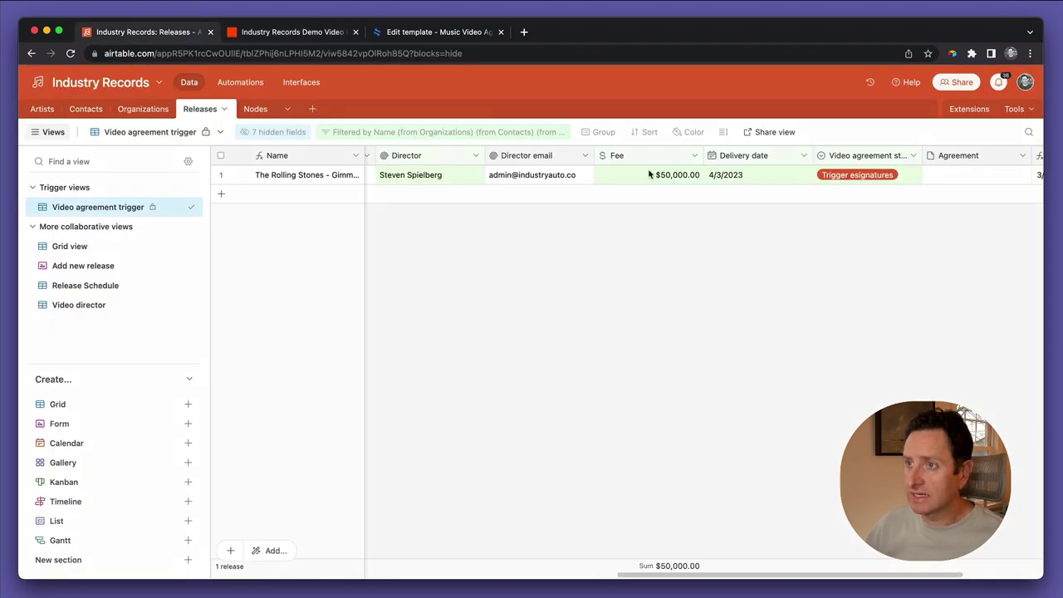
pyautogui.hscroll(5, 644, 171)
pyautogui.doubleClick(676, 155)
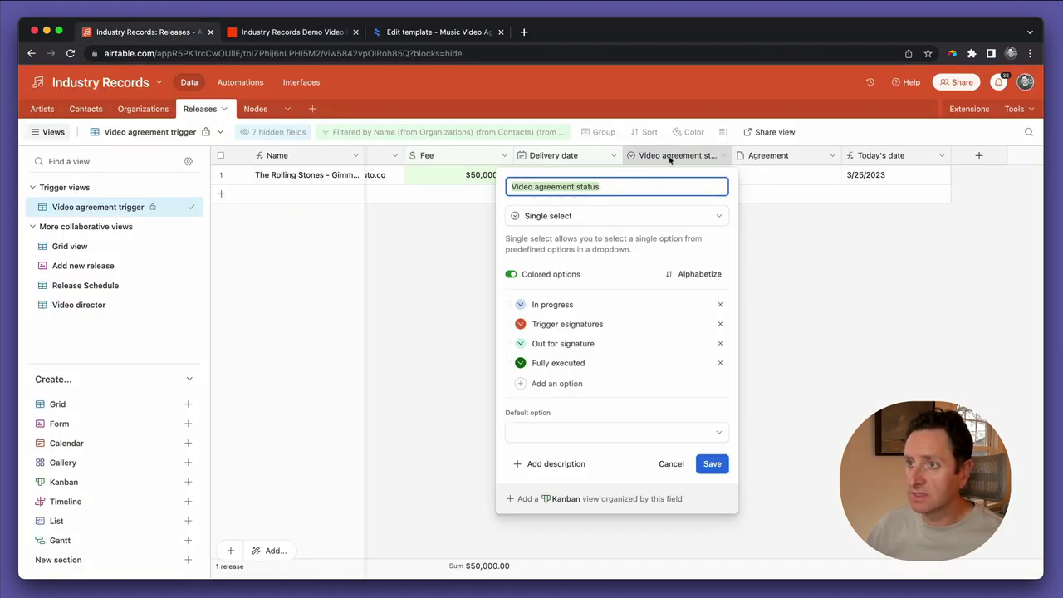
pyautogui.click(573, 342)
pyautogui.tripleClick(572, 343)
pyautogui.press('super+c')
# Paste 'Out for signature' into the Video agreement status field and continue to testing
pyautogui.click(319, 33)
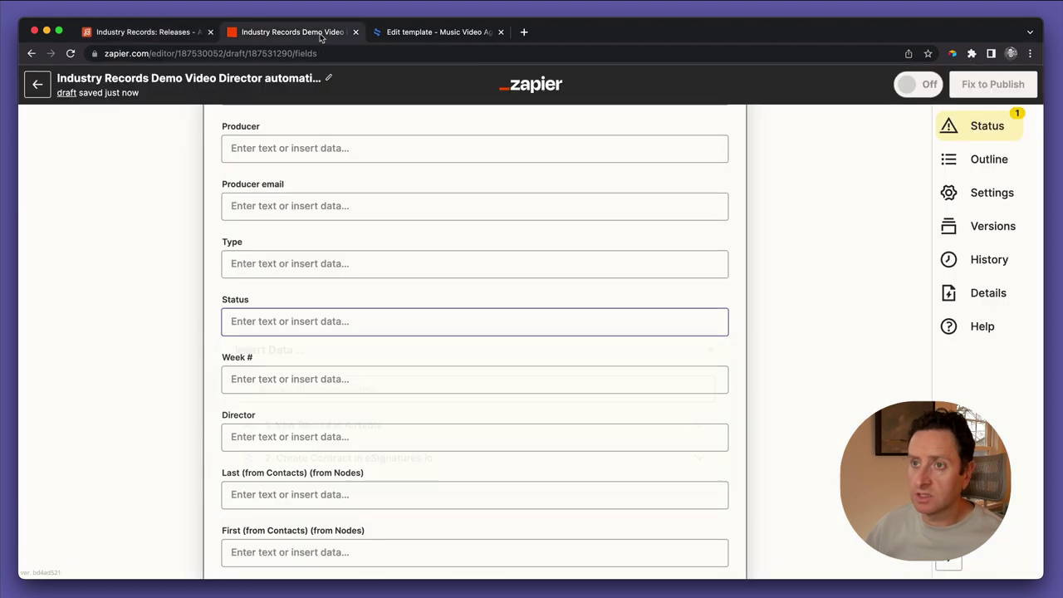
pyautogui.click(164, 286)
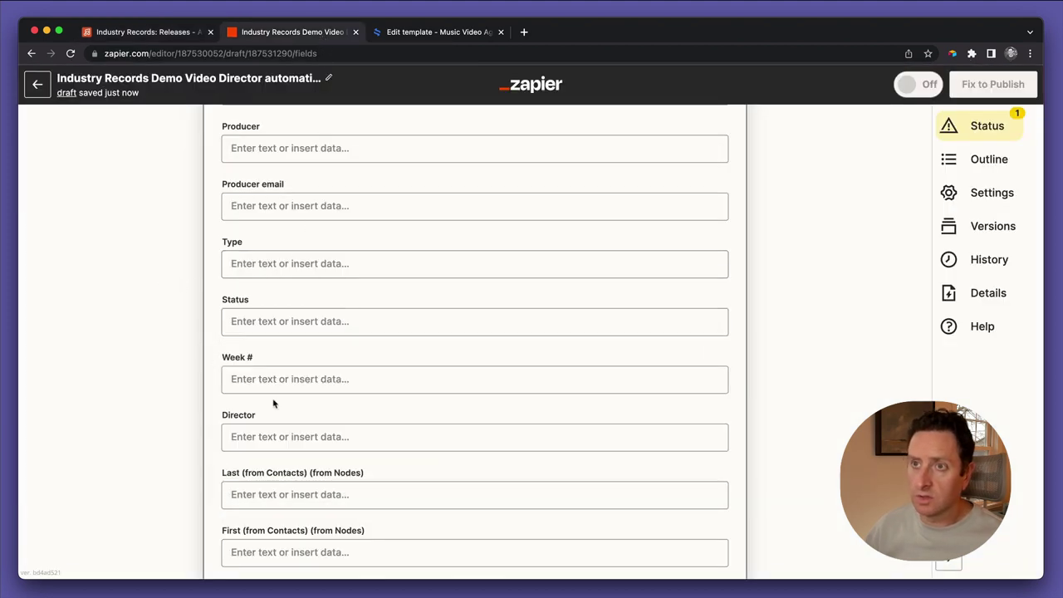
pyautogui.press('super+f')
pyautogui.write('status')
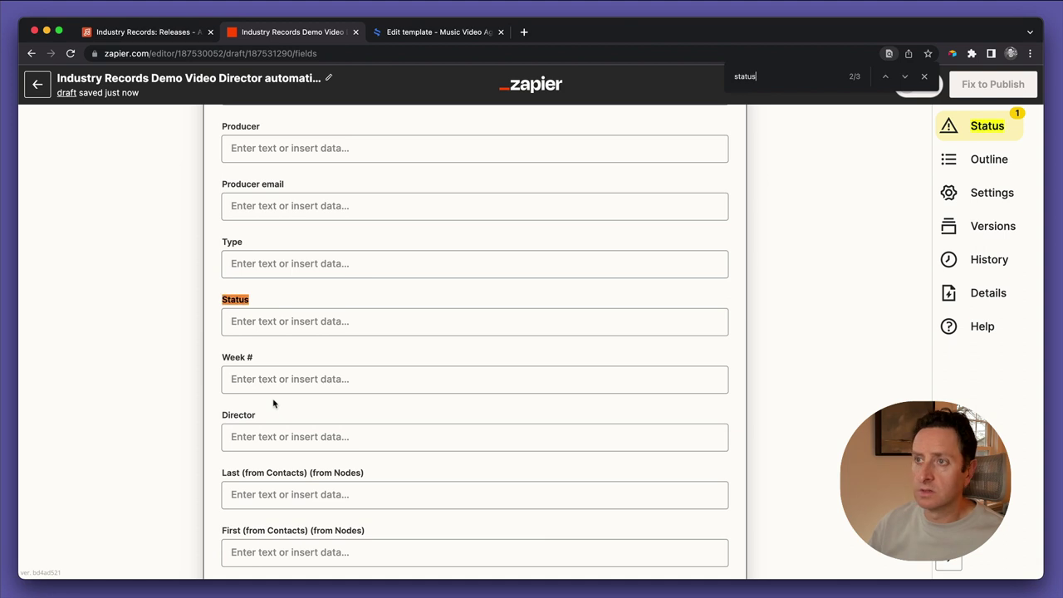
pyautogui.press('Return')
pyautogui.click(276, 365)
pyautogui.press('super+v')
pyautogui.click(155, 399)
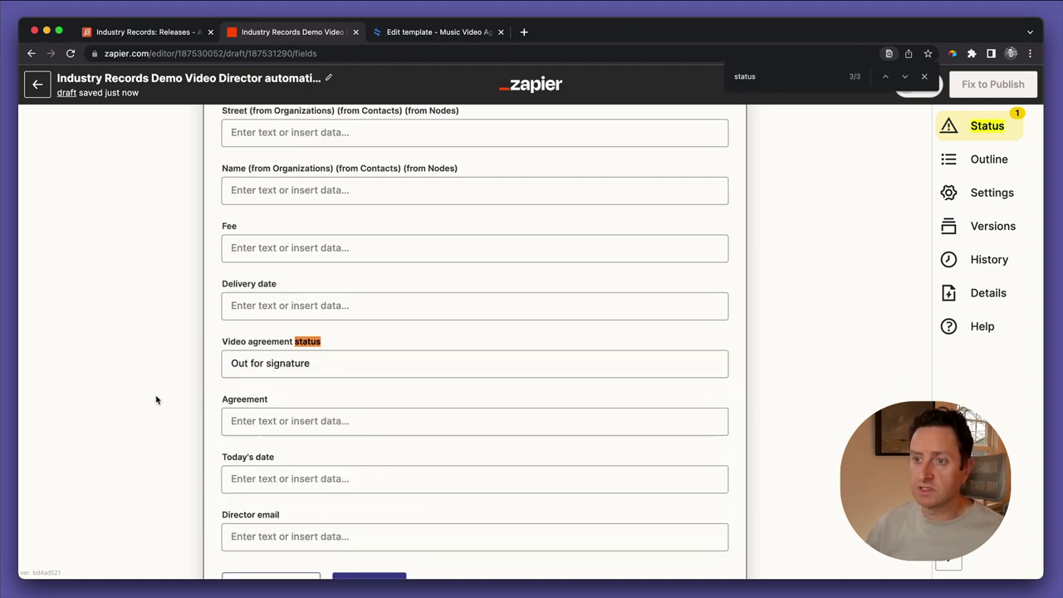
pyautogui.scroll(-3, 157, 396)
pyautogui.click(370, 436)
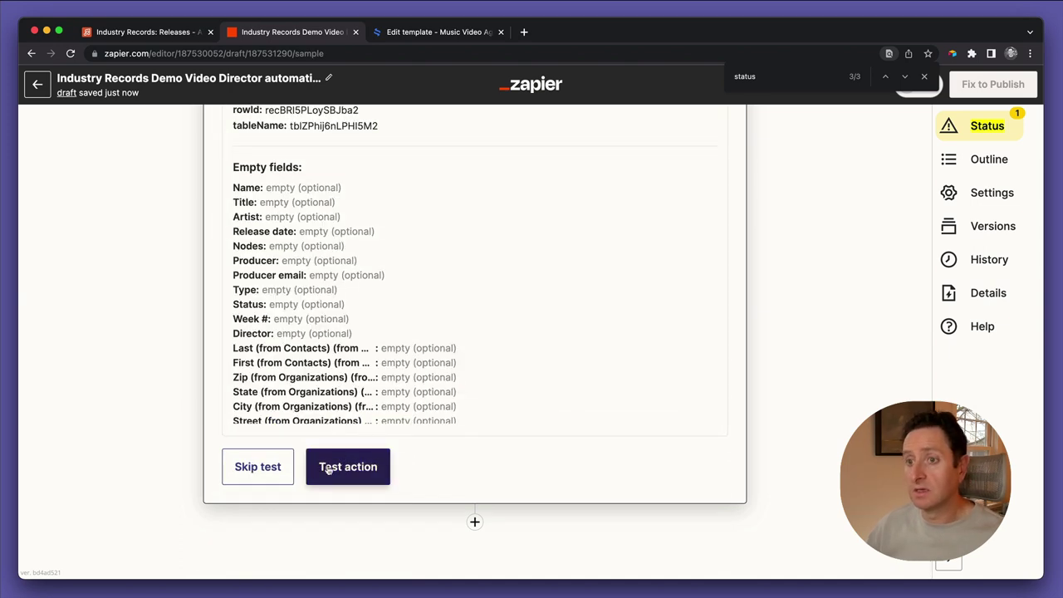
# Skip the Update Record test, then set the Airtable release's status back to In progress
pyautogui.click(272, 470)
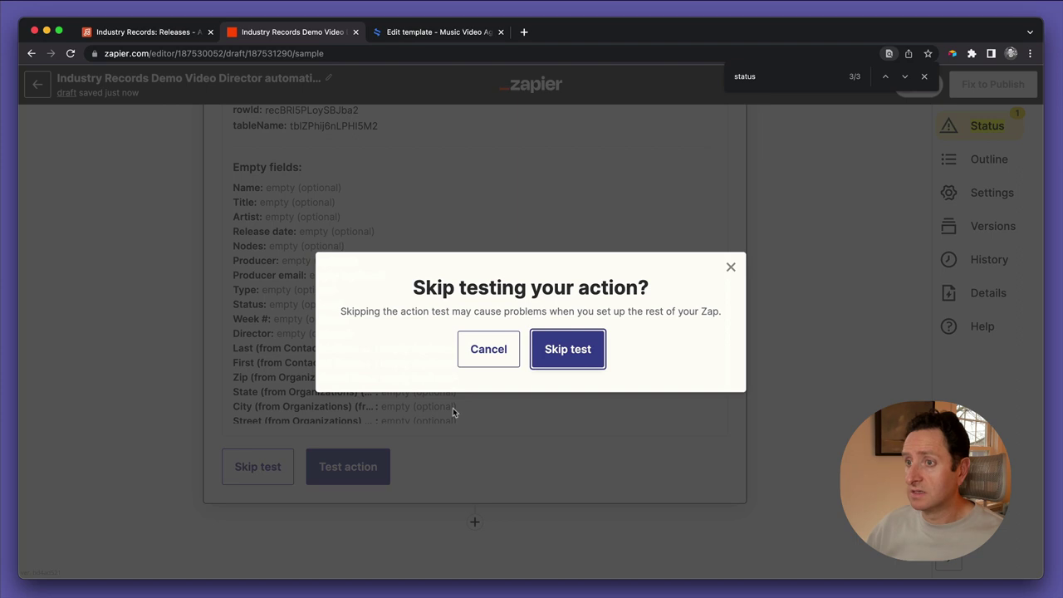
pyautogui.click(570, 351)
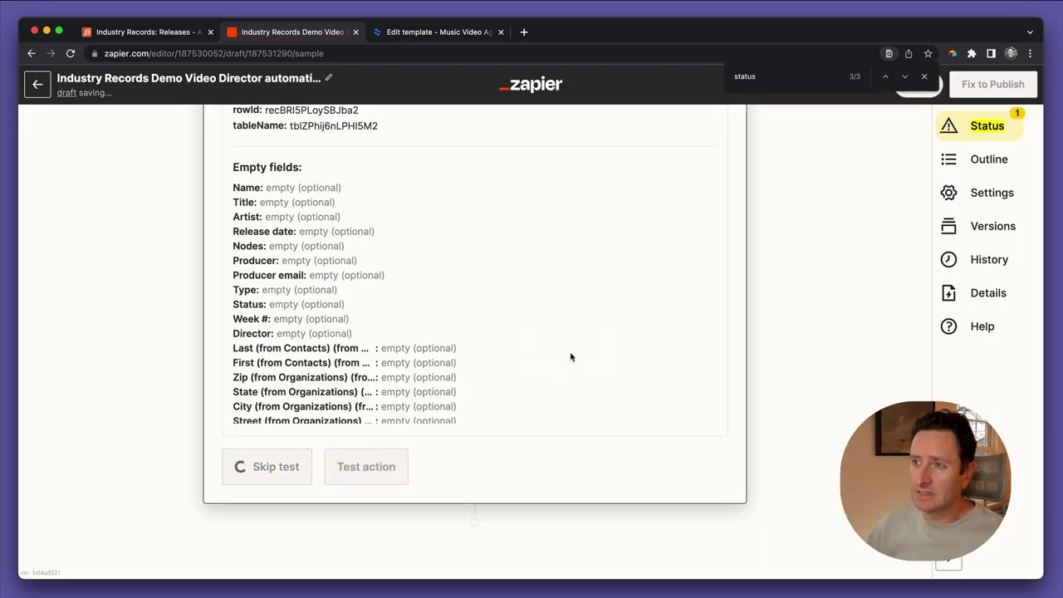
pyautogui.click(182, 32)
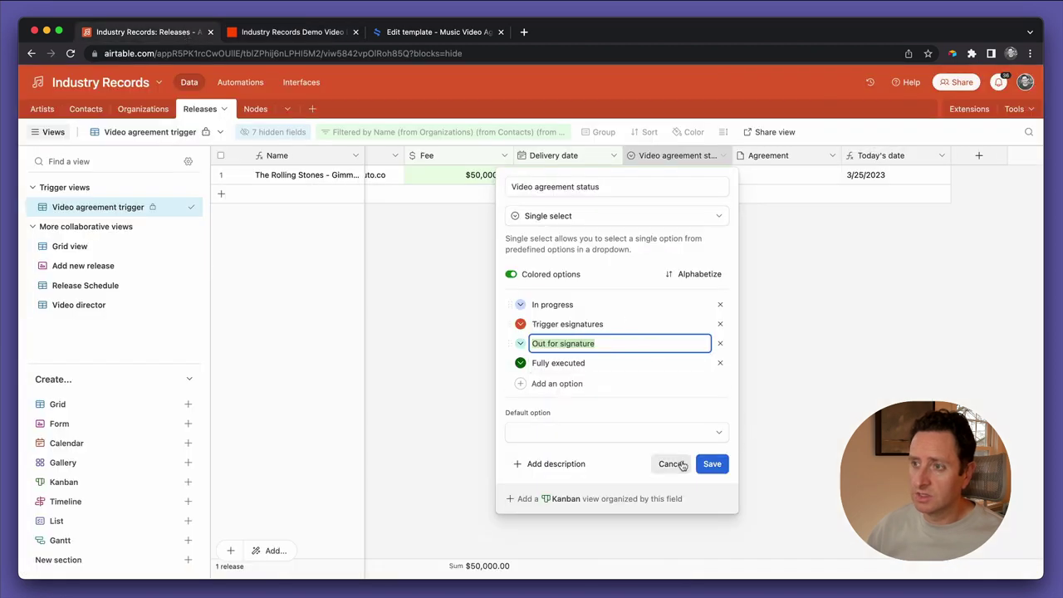
pyautogui.click(679, 465)
pyautogui.click(676, 181)
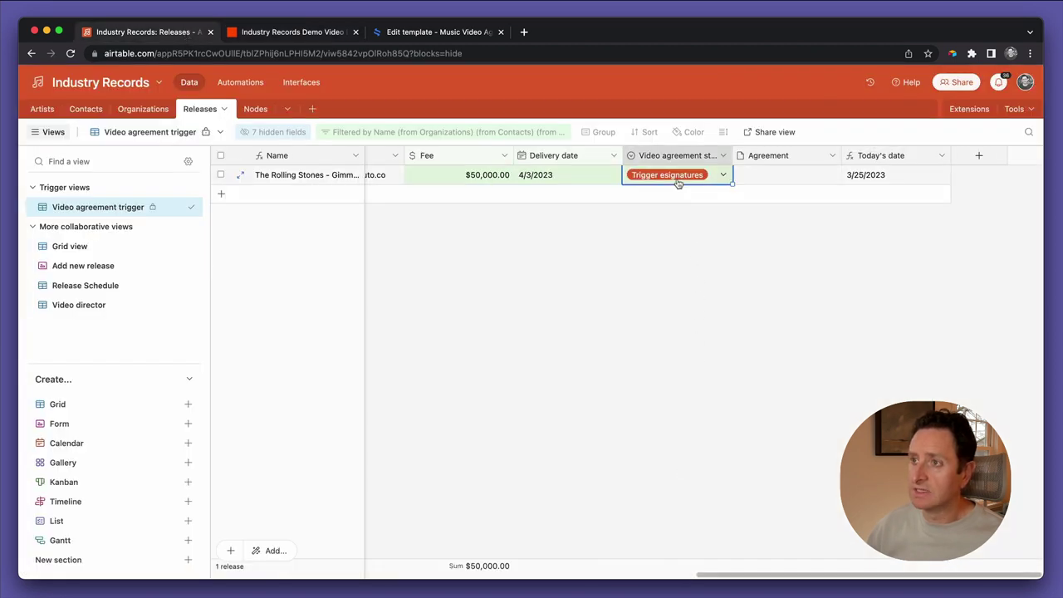
pyautogui.click(675, 180)
pyautogui.click(653, 239)
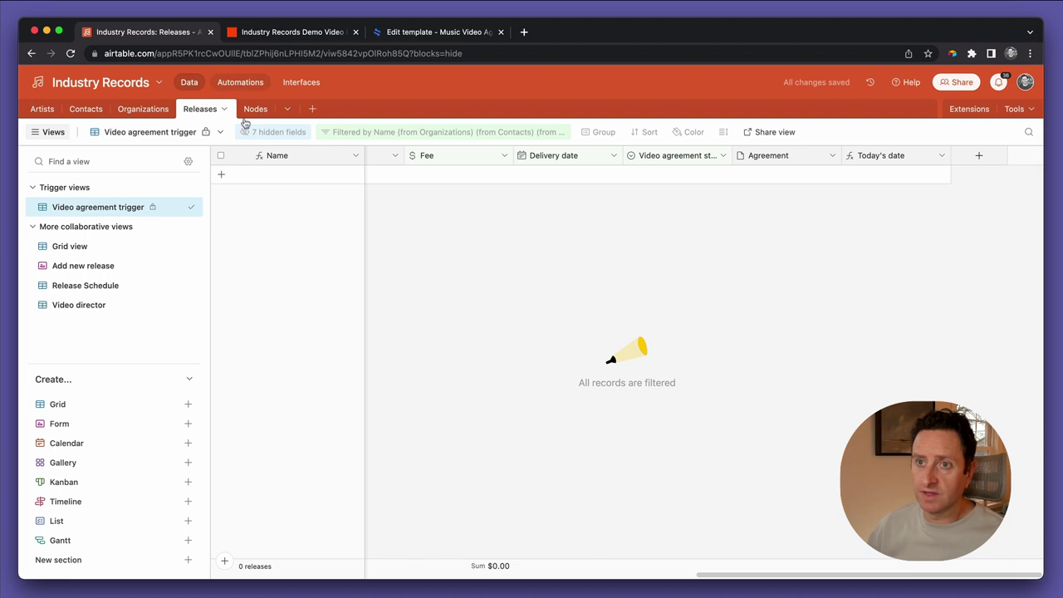
pyautogui.click(283, 33)
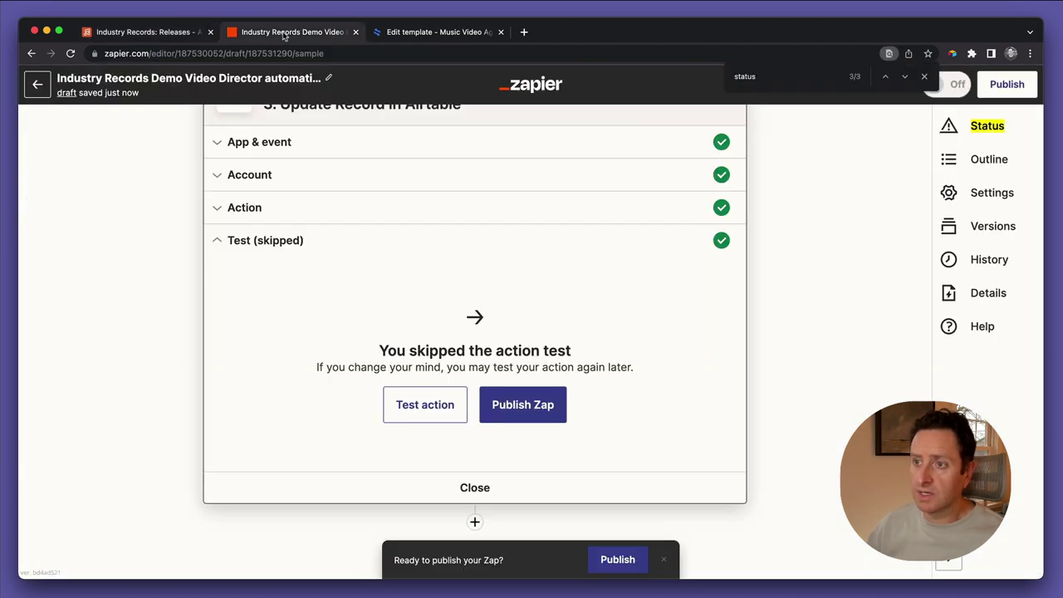
# Publish the Zap and turn it on, then return to the Airtable Releases tab
pyautogui.click(516, 404)
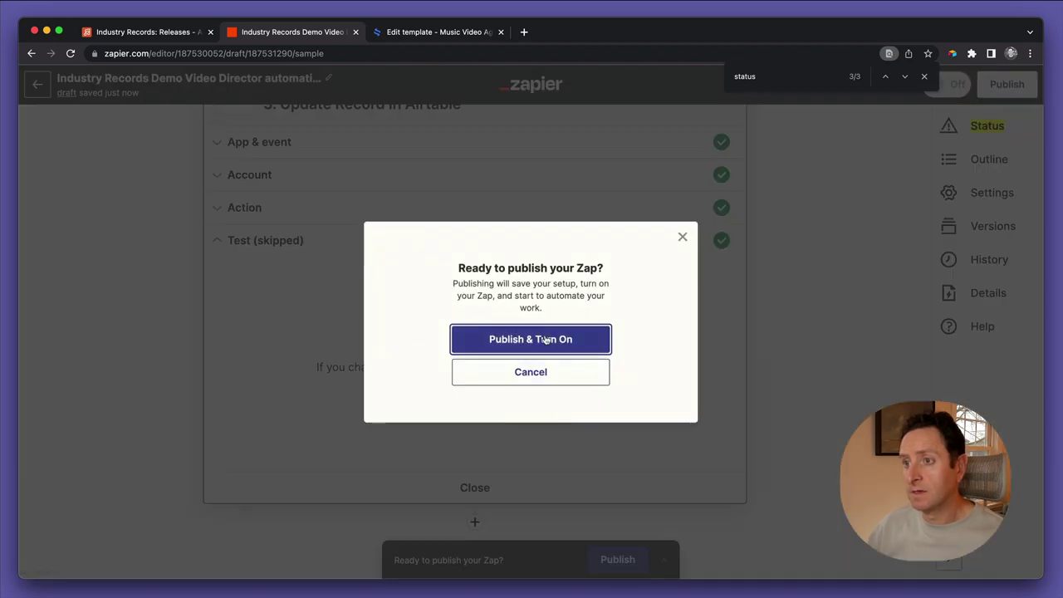
pyautogui.click(544, 338)
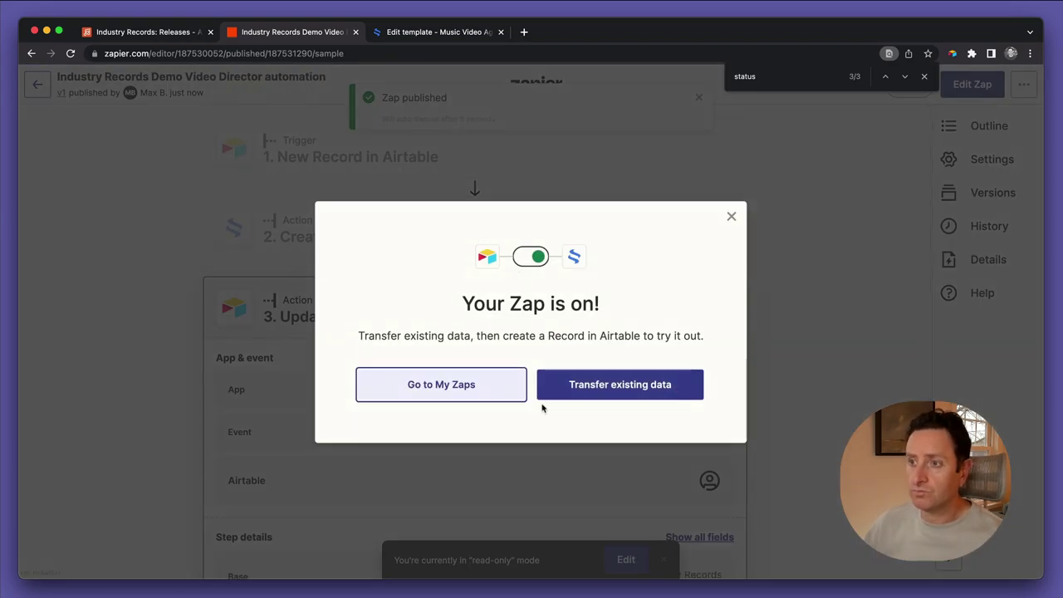
pyautogui.click(730, 220)
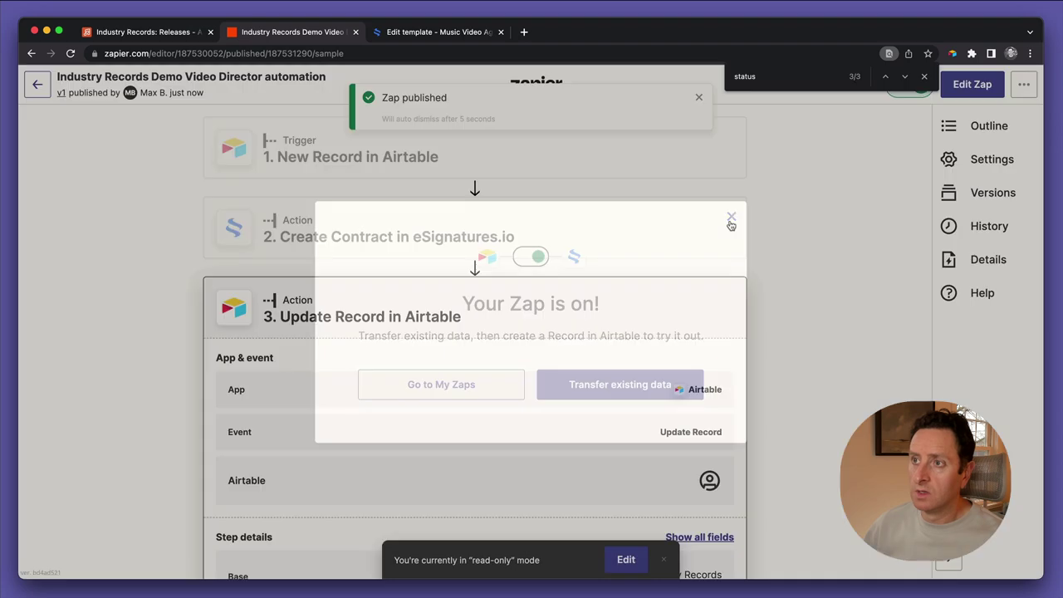
pyautogui.click(143, 31)
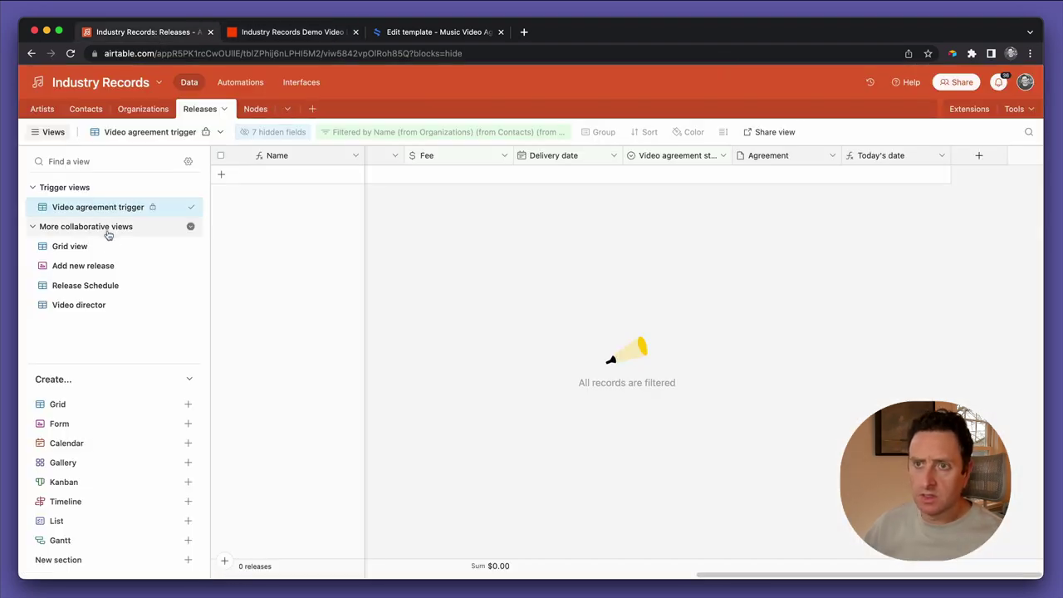
# In the Video director view, set the release's Video agreement status to Trigger esignatures
pyautogui.click(100, 304)
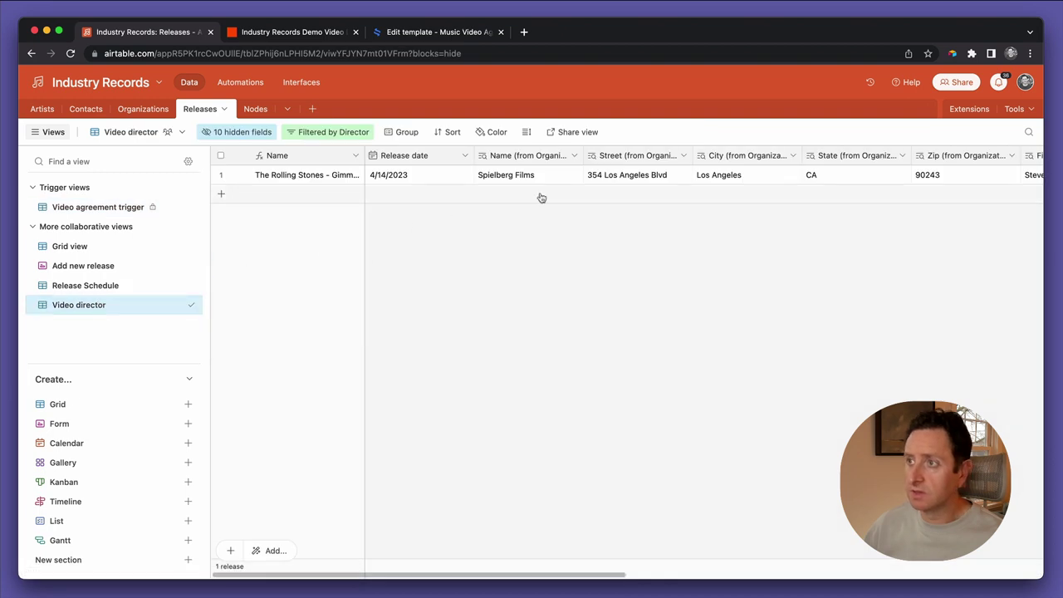
pyautogui.hscroll(5, 671, 181)
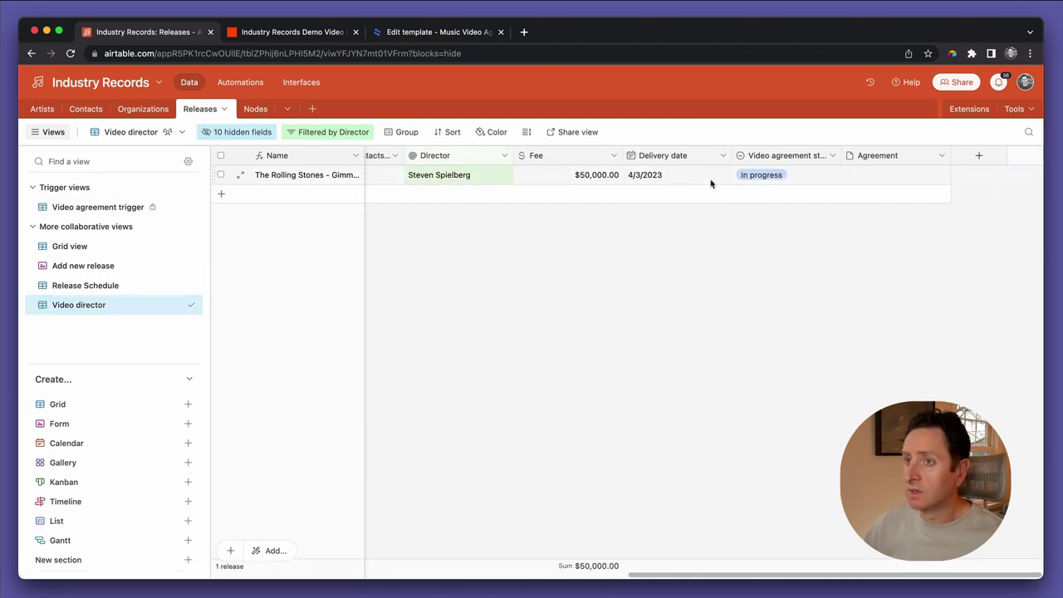
pyautogui.click(763, 177)
pyautogui.click(763, 176)
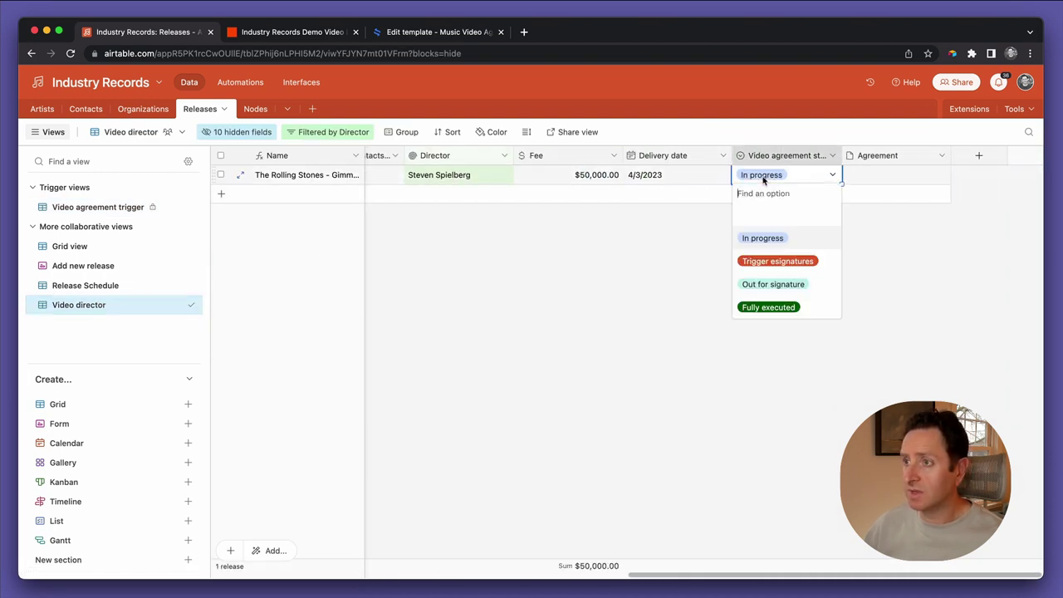
pyautogui.click(770, 264)
pyautogui.click(703, 276)
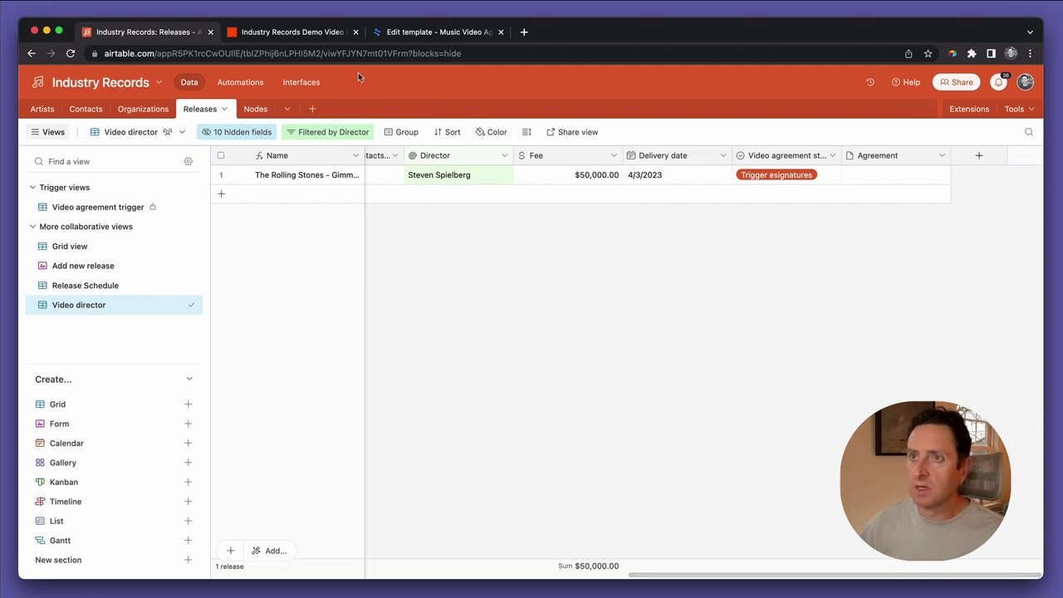
# Close the status search in Zapier and go back to the list of all Zaps
pyautogui.click(310, 35)
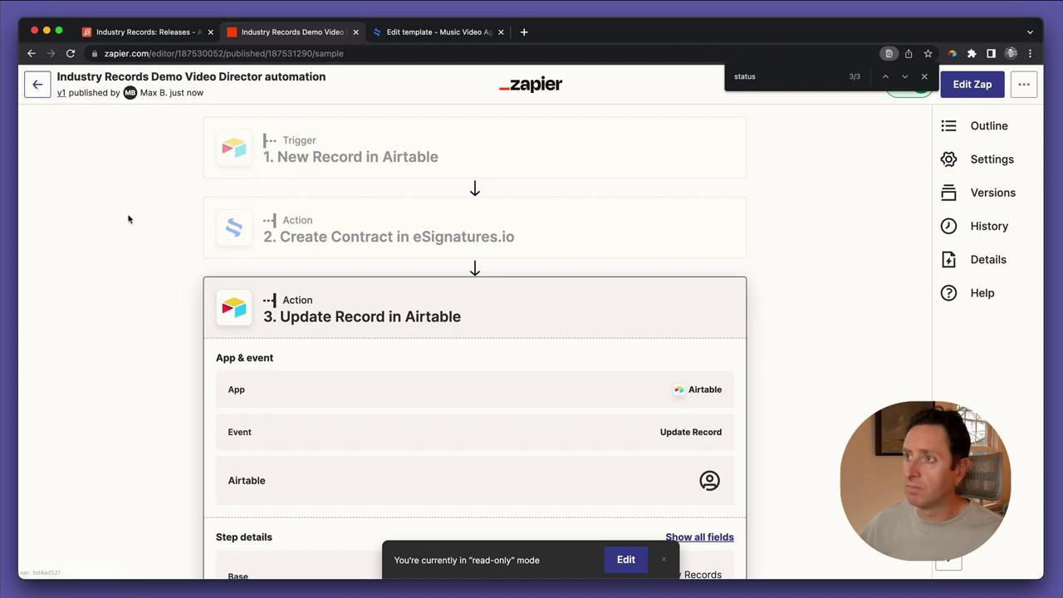
pyautogui.click(922, 77)
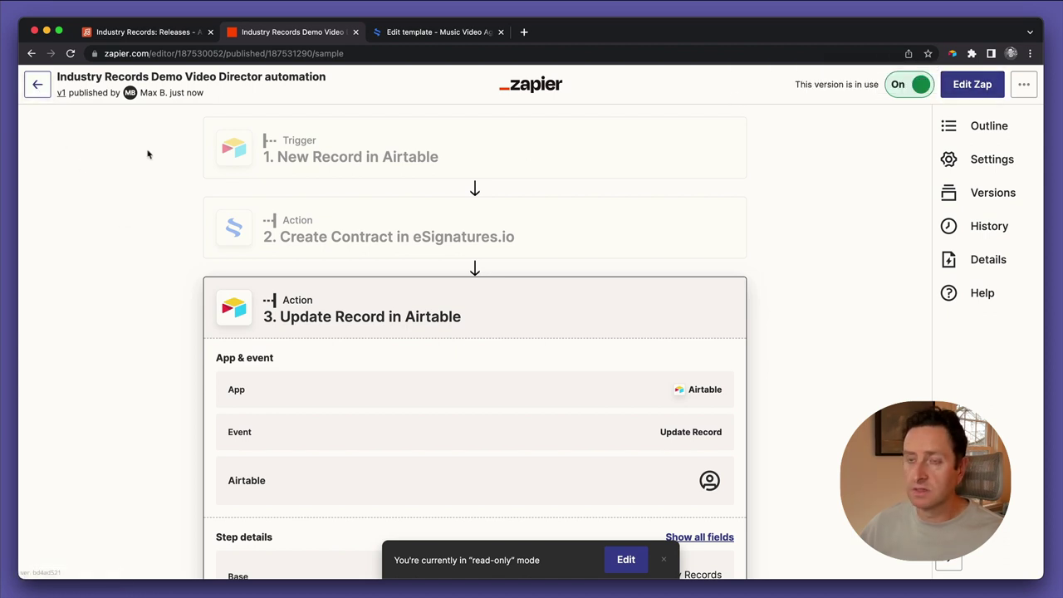
pyautogui.click(157, 31)
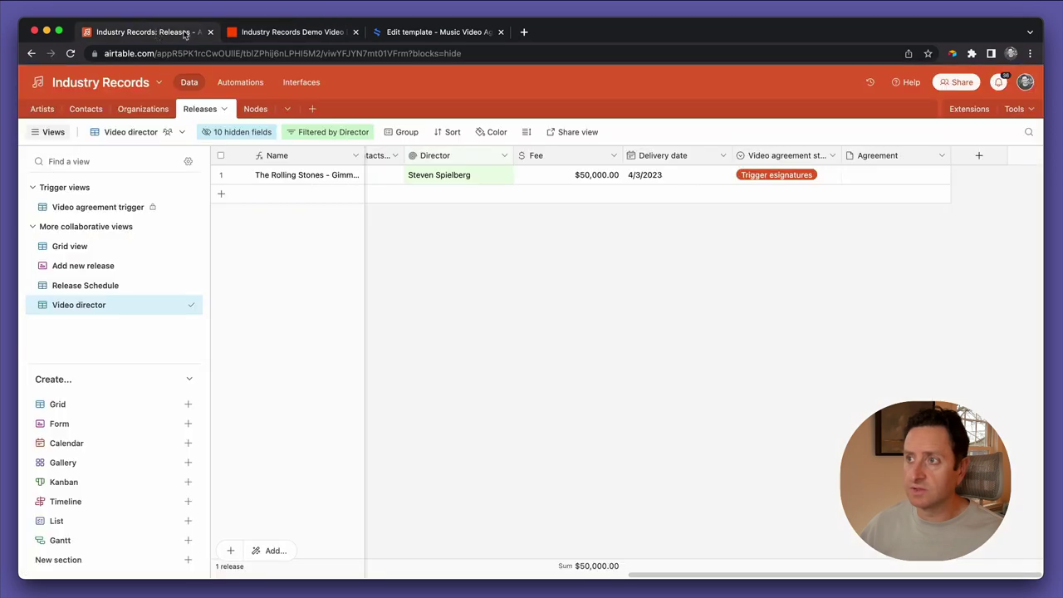
pyautogui.click(313, 33)
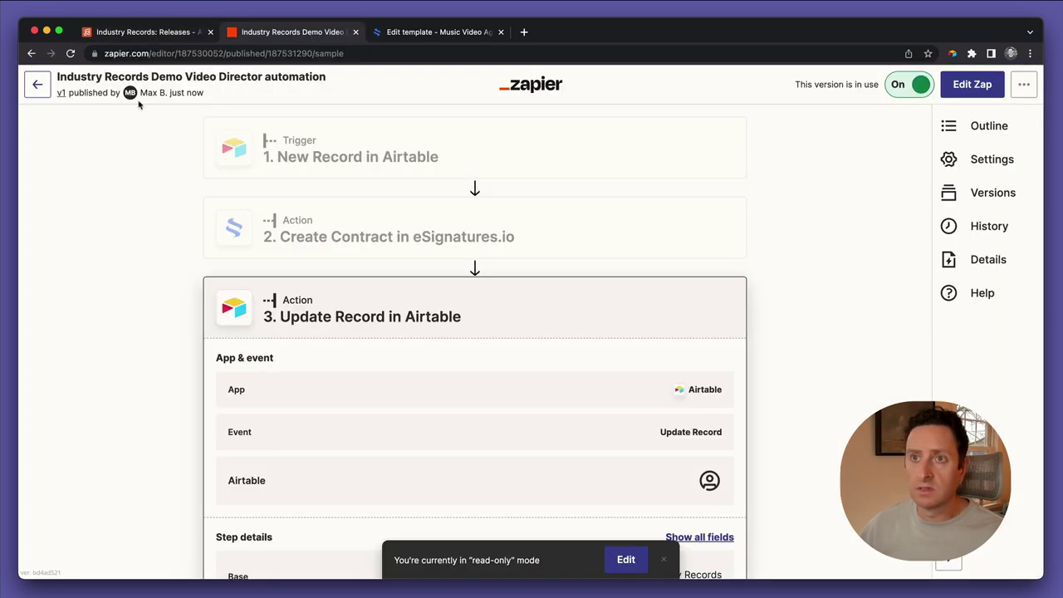
pyautogui.click(37, 84)
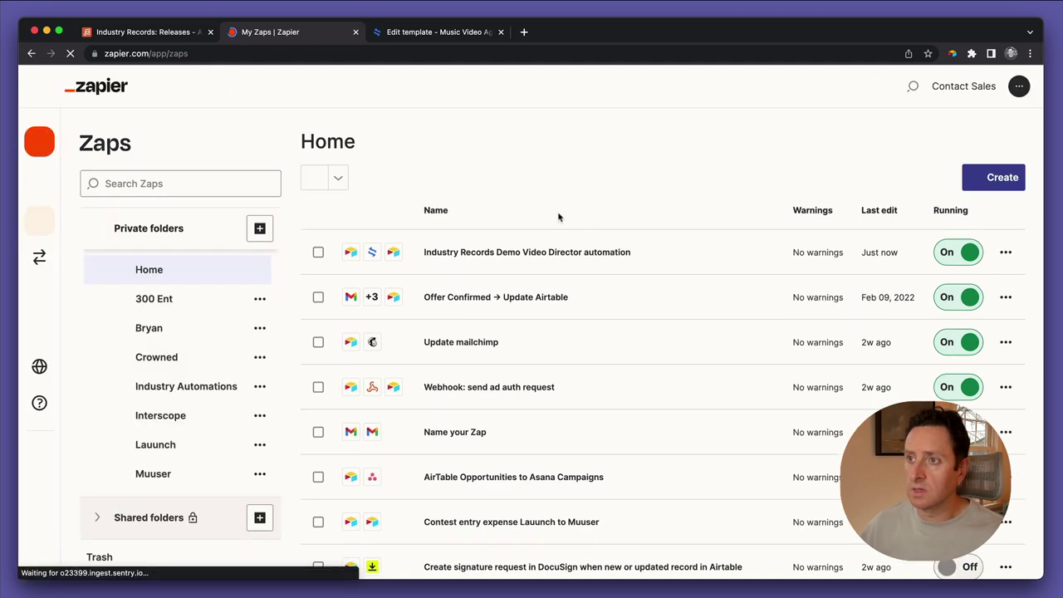
# Run the Industry Records Demo Video Director Zap manually, then switch to Airtable
pyautogui.click(1005, 253)
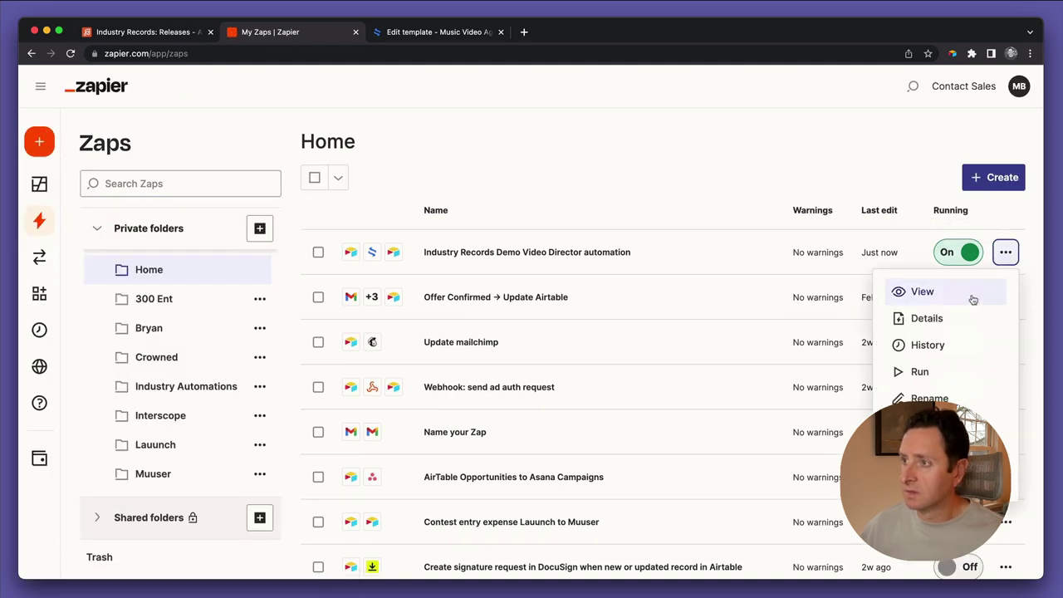
pyautogui.click(937, 373)
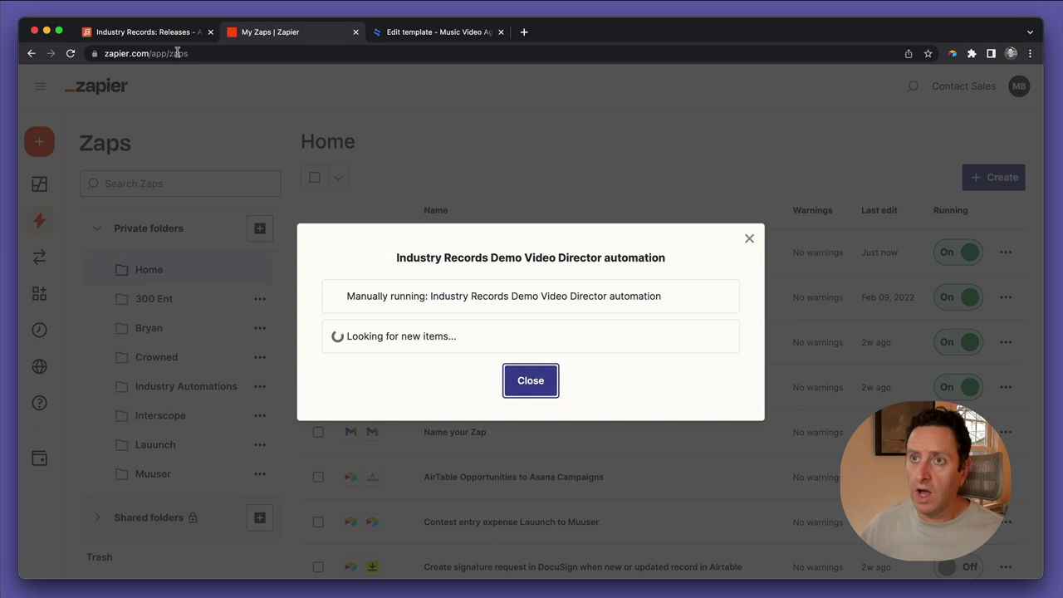
pyautogui.click(173, 32)
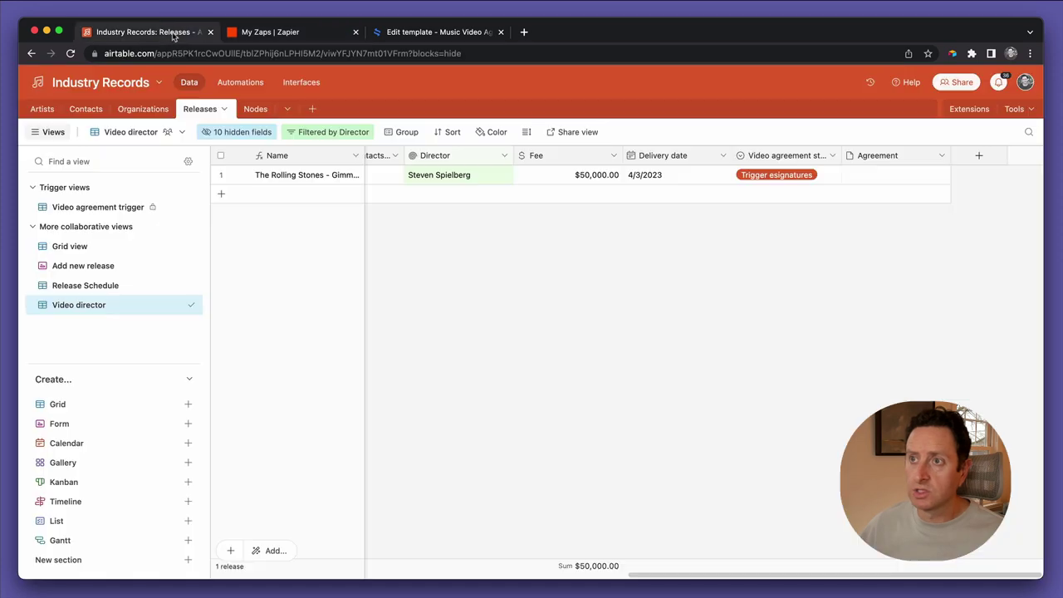
# Confirm the Rolling Stones release's Video agreement status now reads Out for signature
pyautogui.click(772, 178)
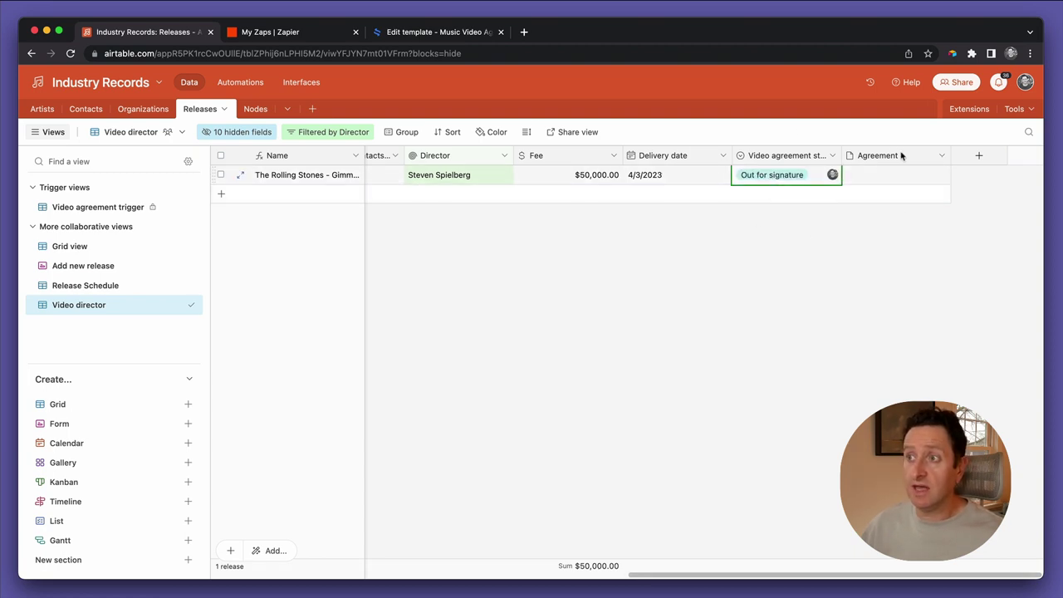
pyautogui.click(712, 207)
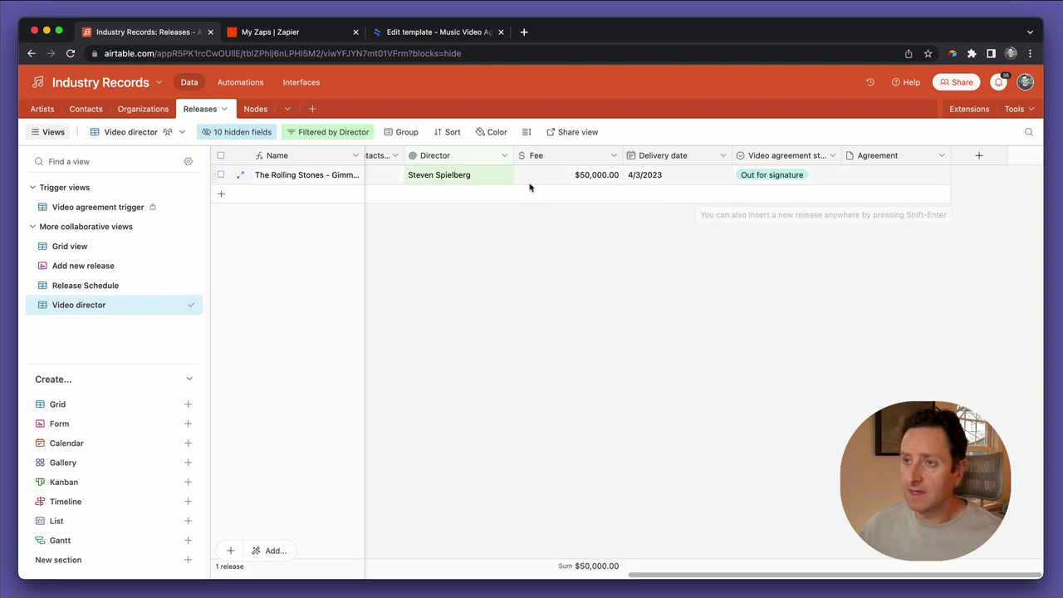
pyautogui.hscroll(-2, 438, 180)
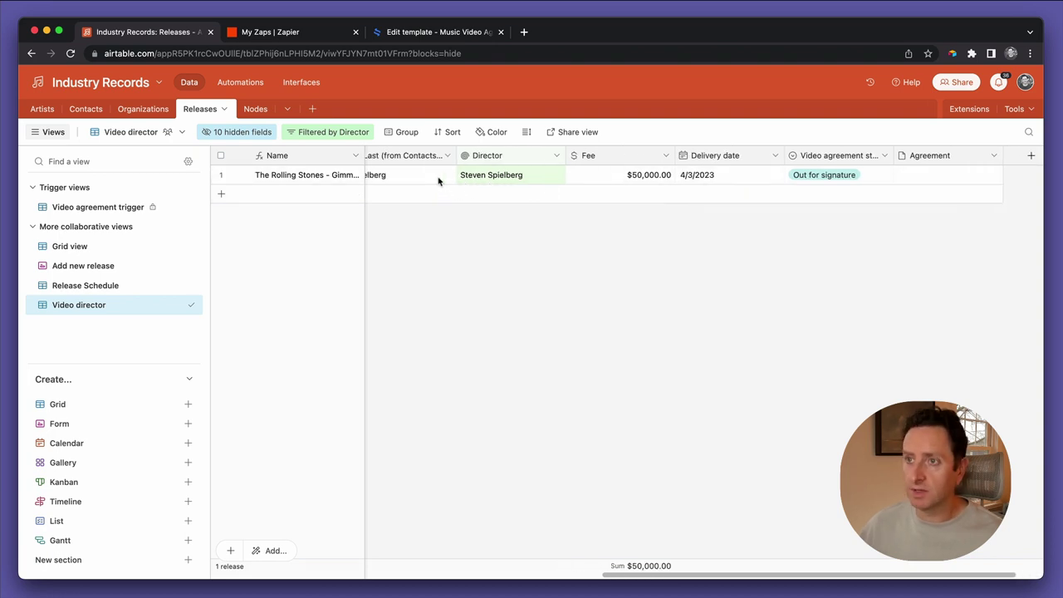
pyautogui.hscroll(2, 438, 180)
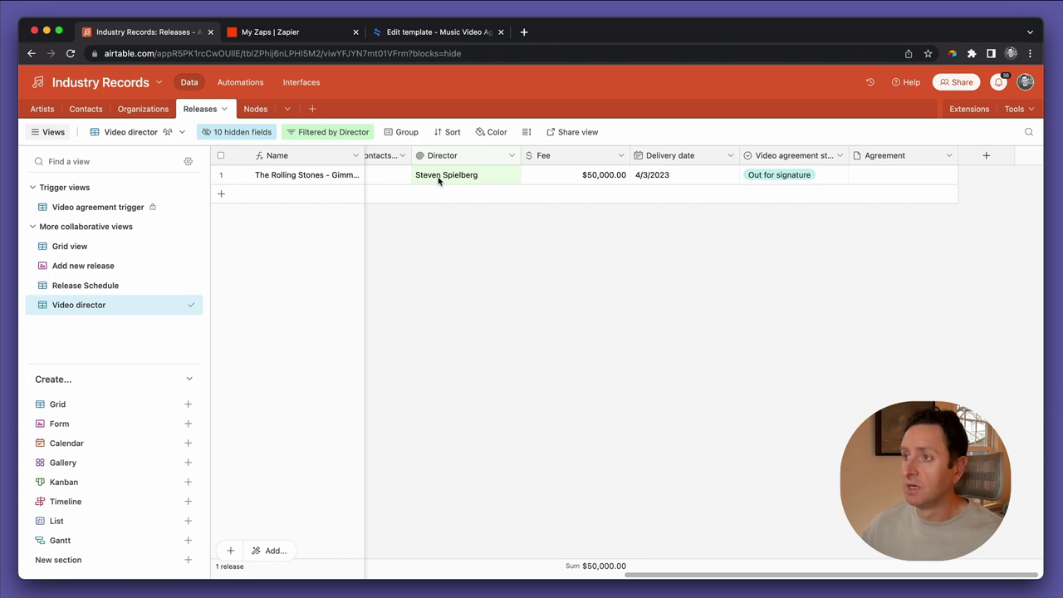
pyautogui.hscroll(1, 438, 180)
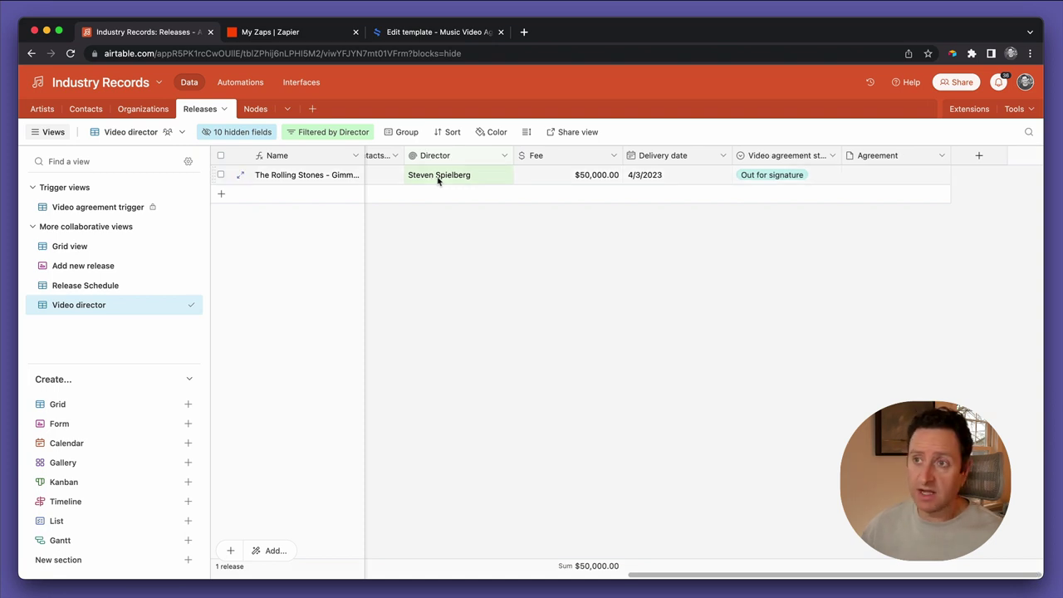
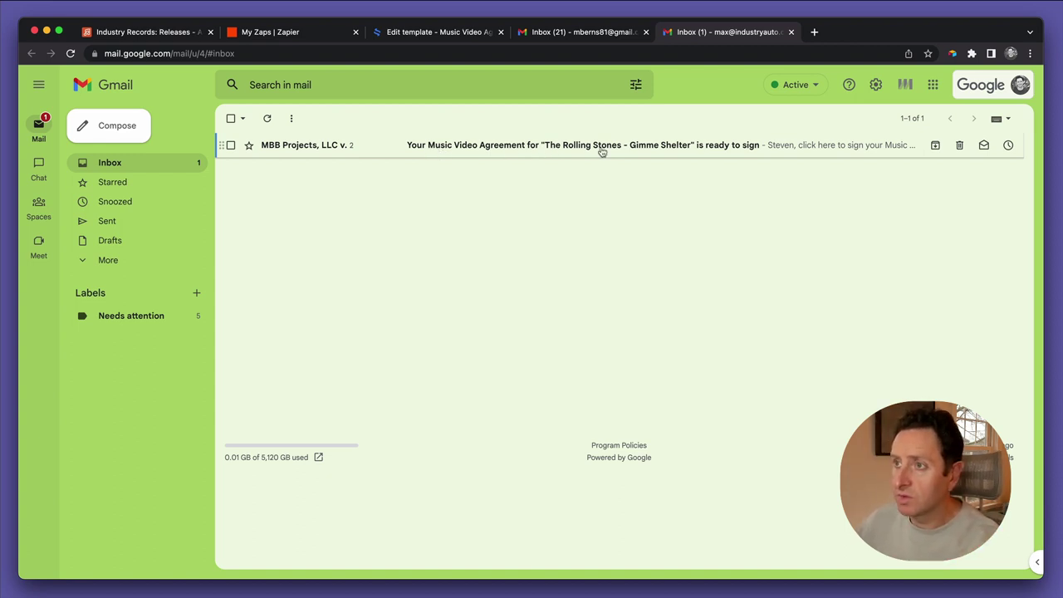
# Open the Gimme Shelter agreement email and its View and Sign contract page
pyautogui.click(657, 147)
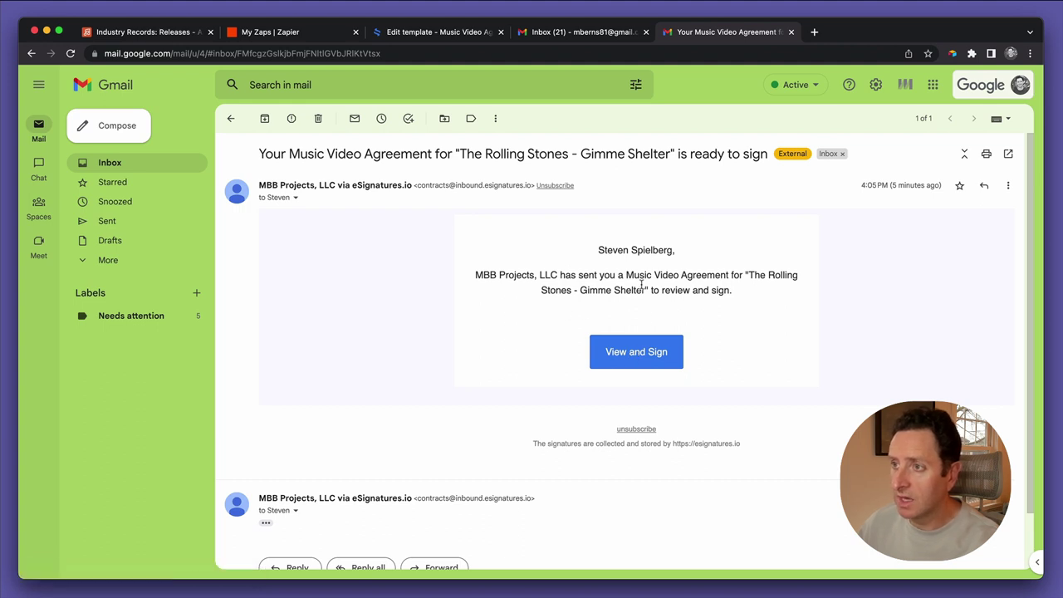
pyautogui.click(632, 351)
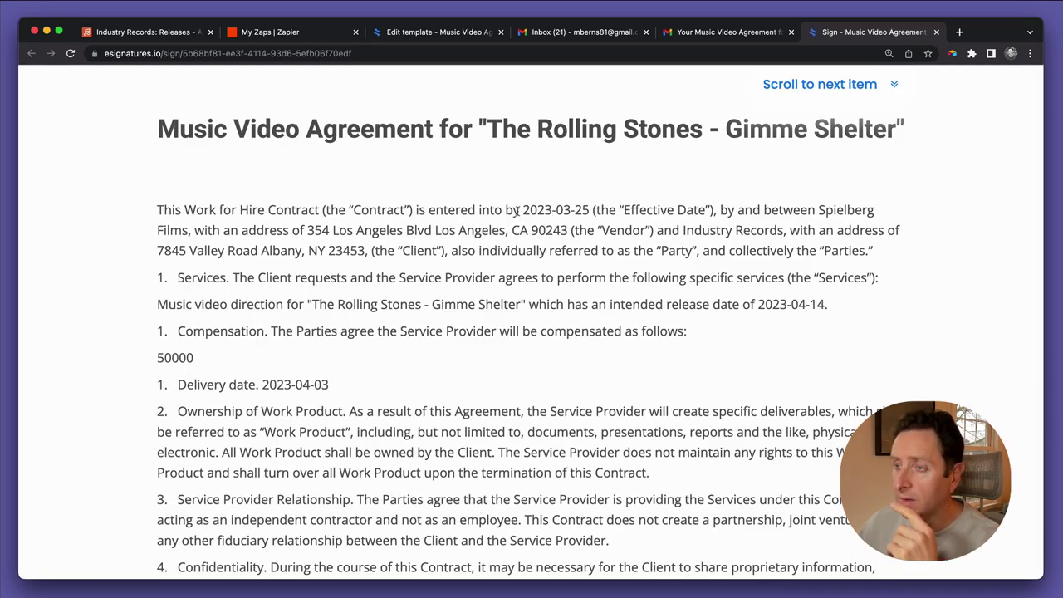
pyautogui.moveTo(516, 211); pyautogui.dragTo(503, 210)
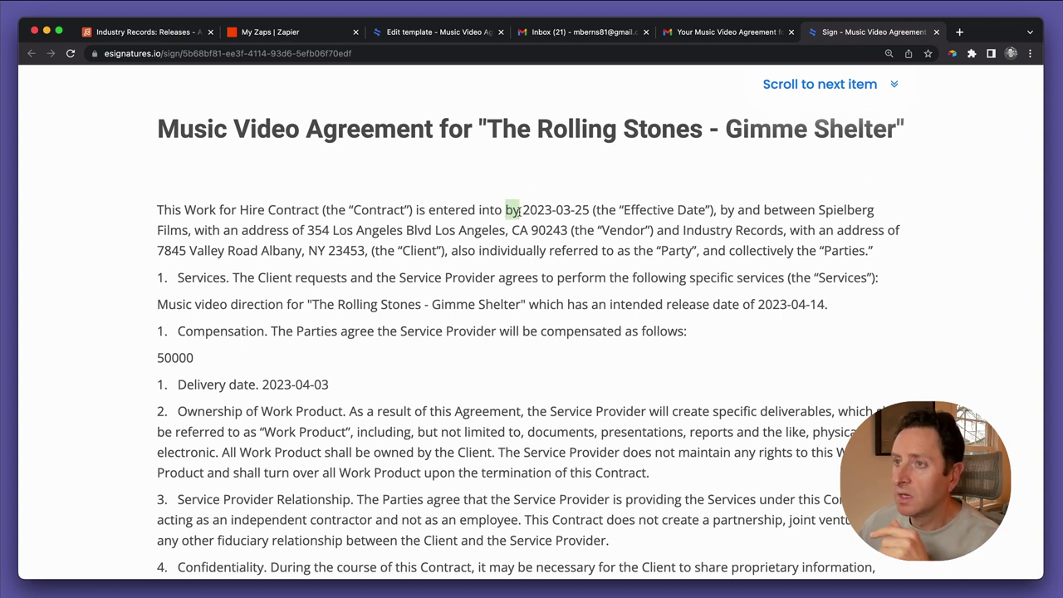
pyautogui.click(521, 211)
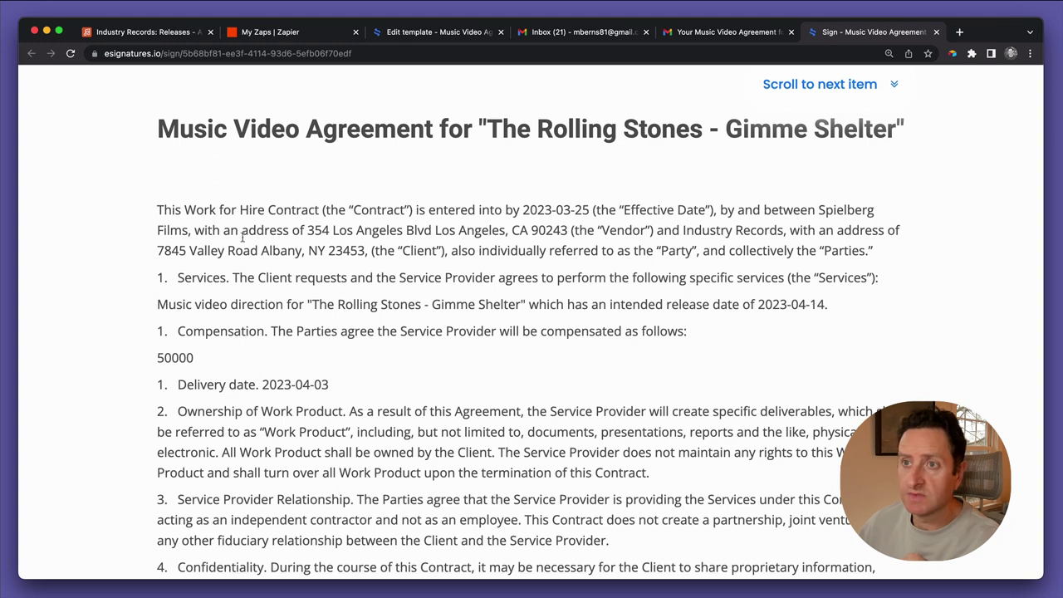
pyautogui.moveTo(192, 232); pyautogui.dragTo(649, 230)
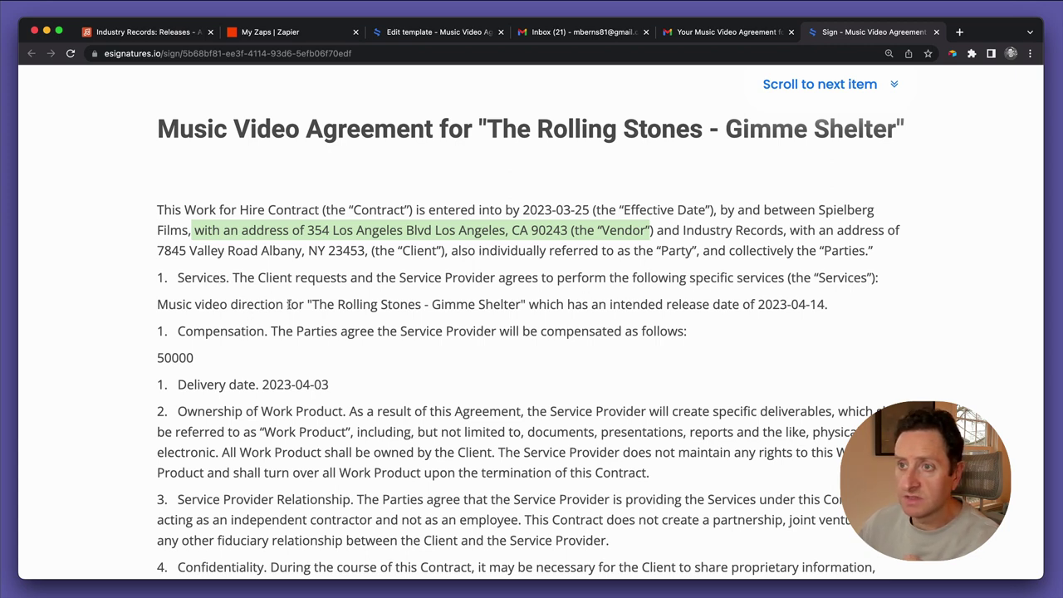
pyautogui.moveTo(314, 304); pyautogui.dragTo(519, 304)
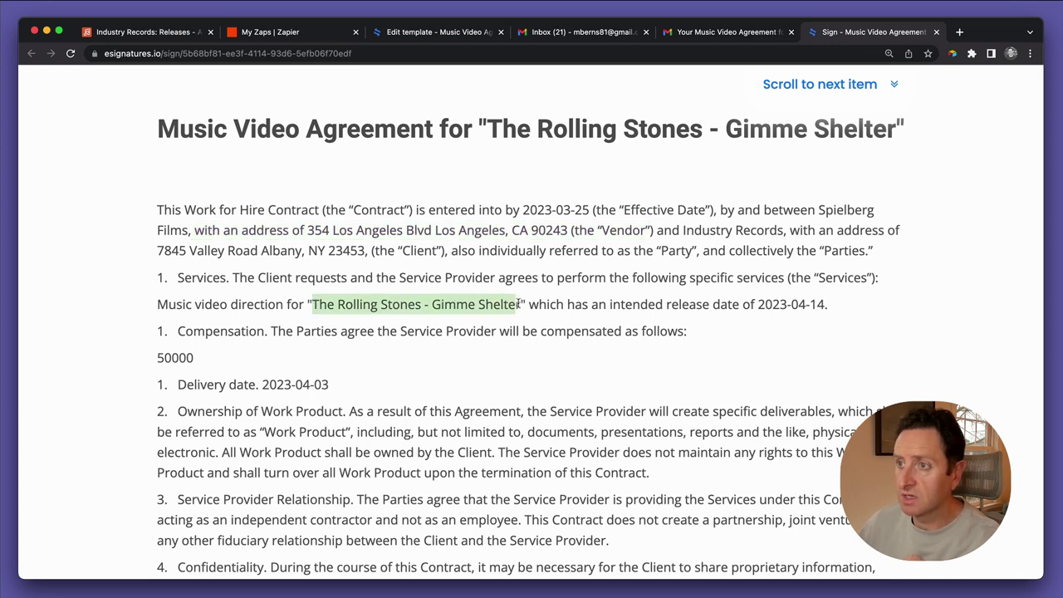
pyautogui.moveTo(828, 304); pyautogui.dragTo(758, 304)
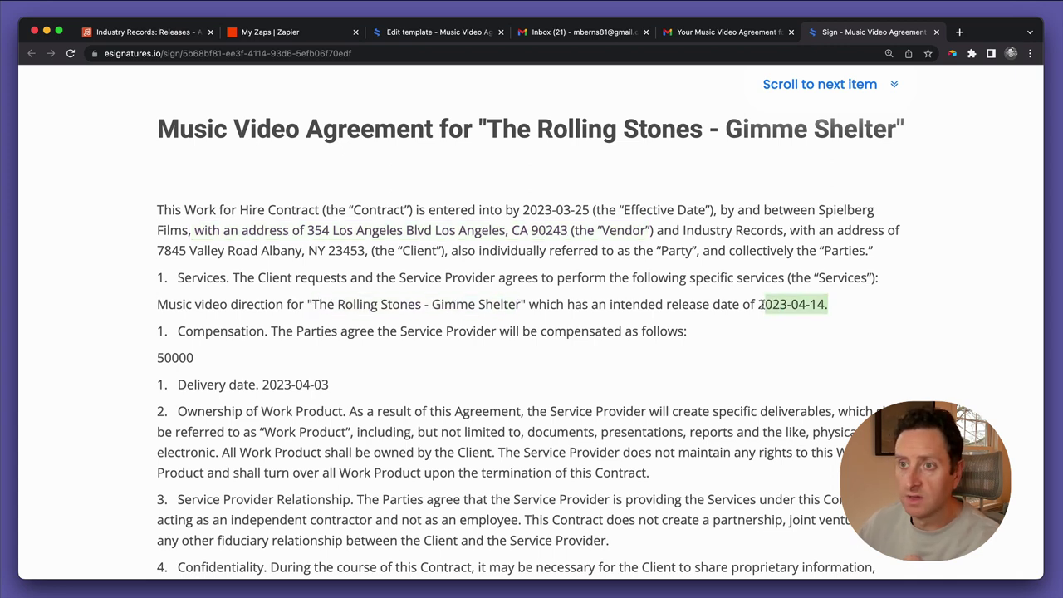
pyautogui.scroll(-2, 740, 309)
pyautogui.moveTo(196, 272); pyautogui.dragTo(156, 279)
pyautogui.click(167, 272)
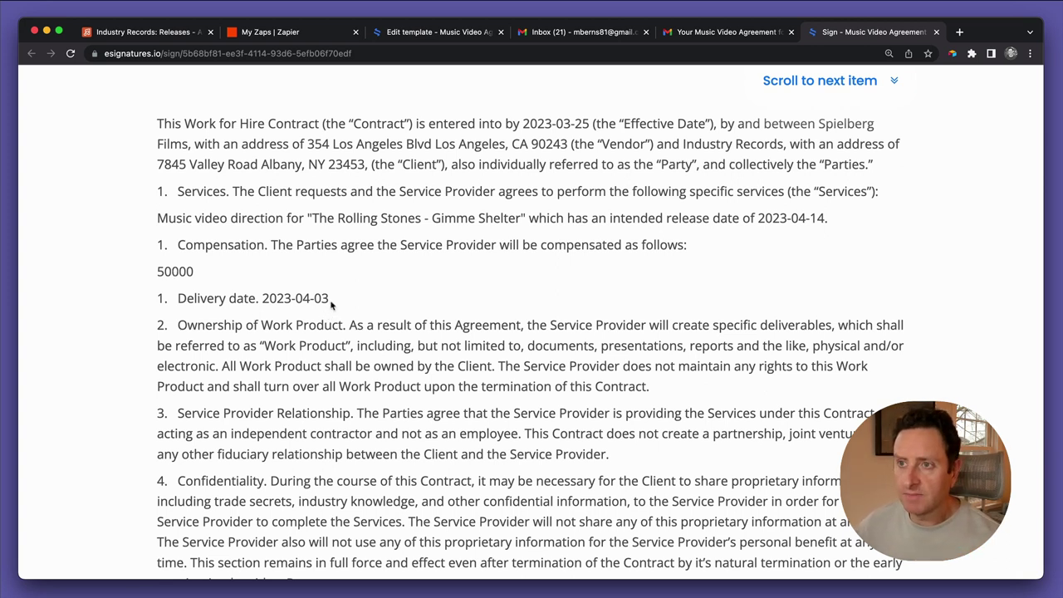
pyautogui.moveTo(330, 304); pyautogui.dragTo(264, 301)
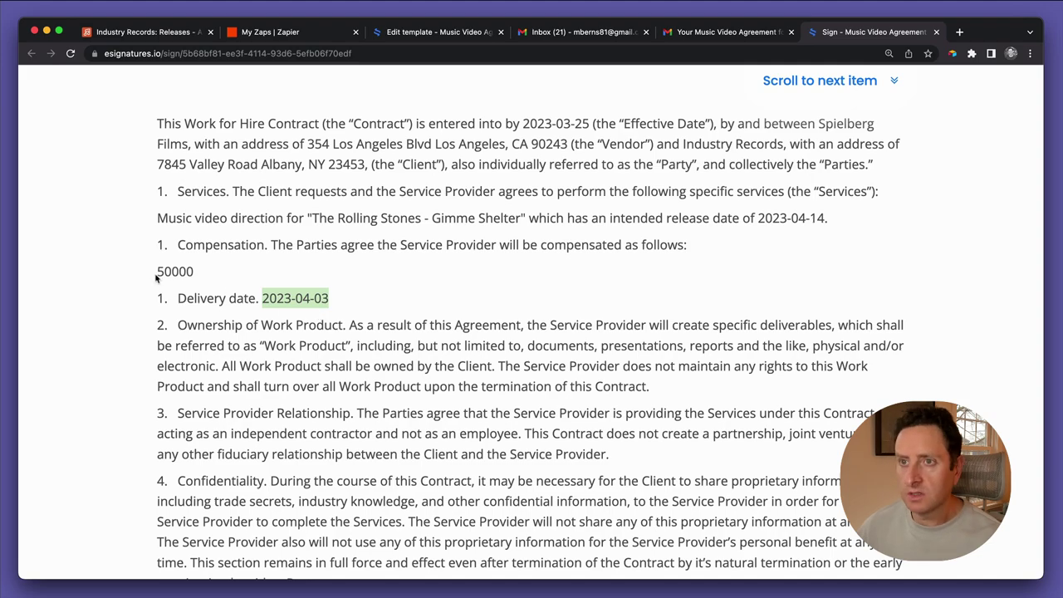
pyautogui.moveTo(159, 272); pyautogui.dragTo(194, 271)
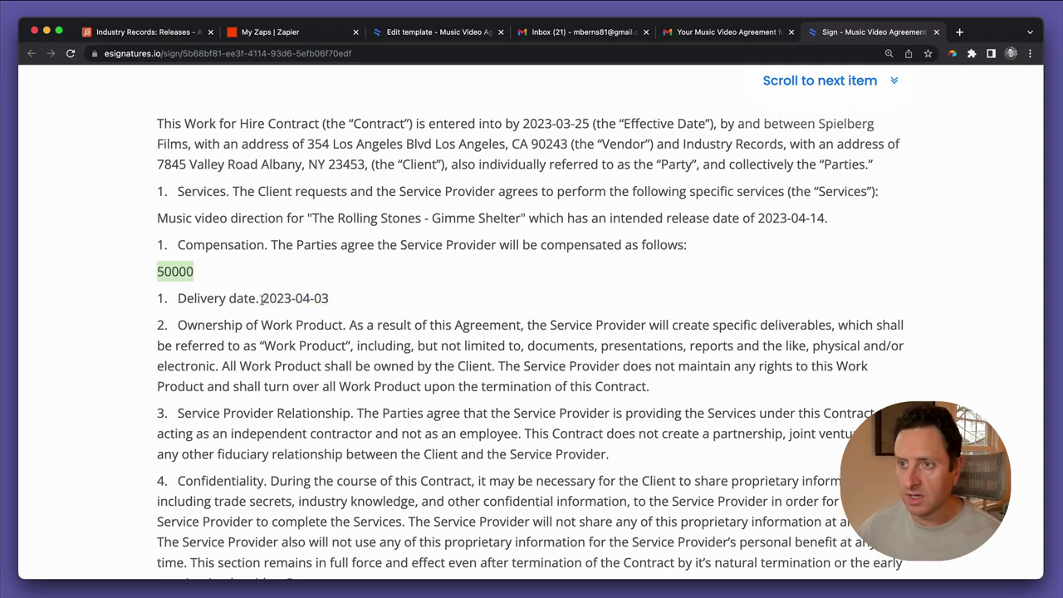
pyautogui.scroll(-10, 325, 379)
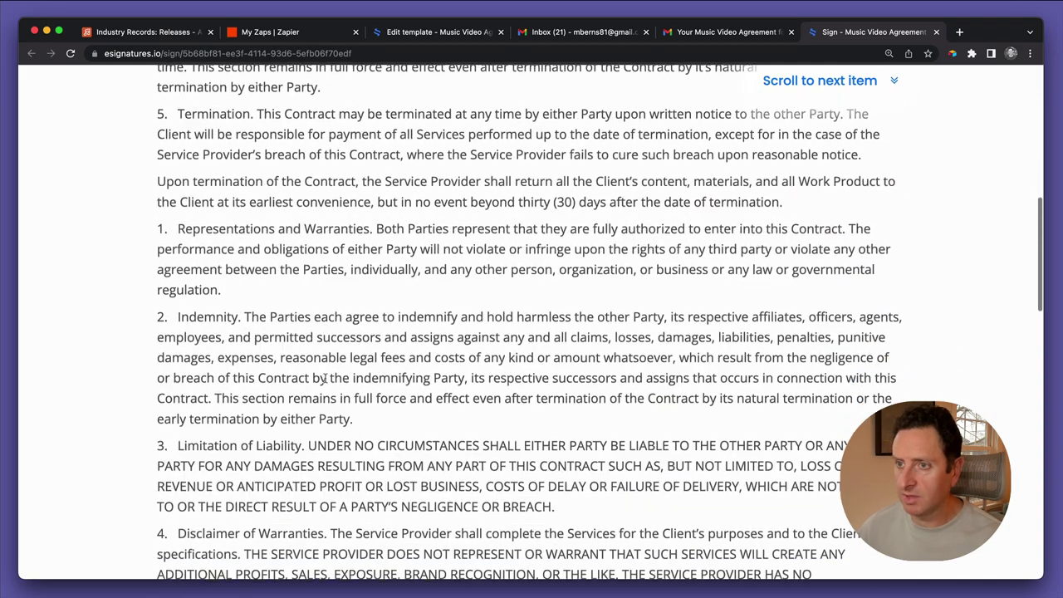
pyautogui.scroll(-8, 325, 379)
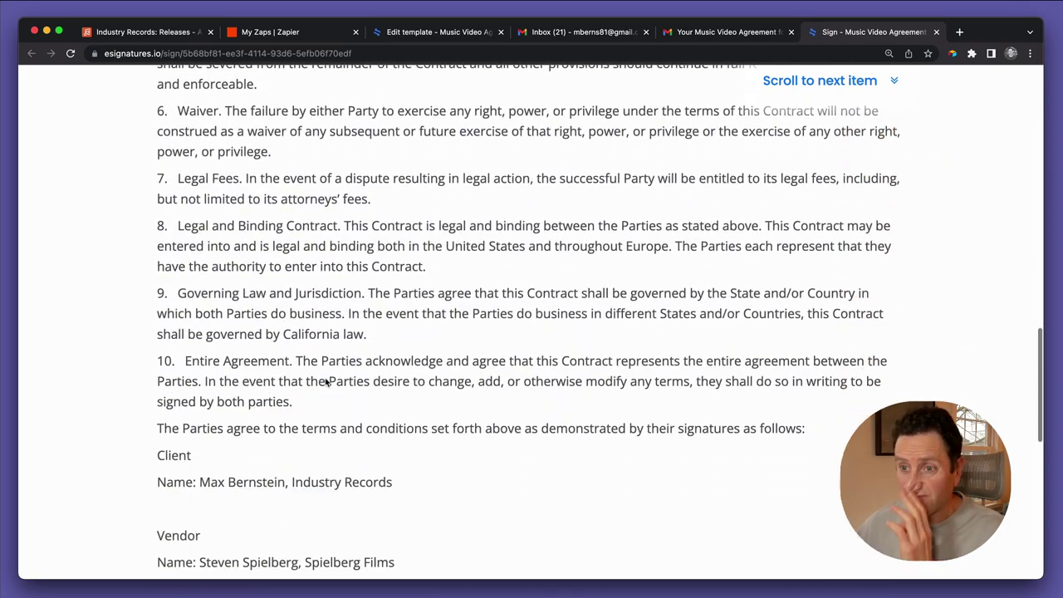
pyautogui.moveTo(201, 380); pyautogui.dragTo(392, 380)
pyautogui.moveTo(201, 460); pyautogui.dragTo(197, 459)
pyautogui.click(422, 462)
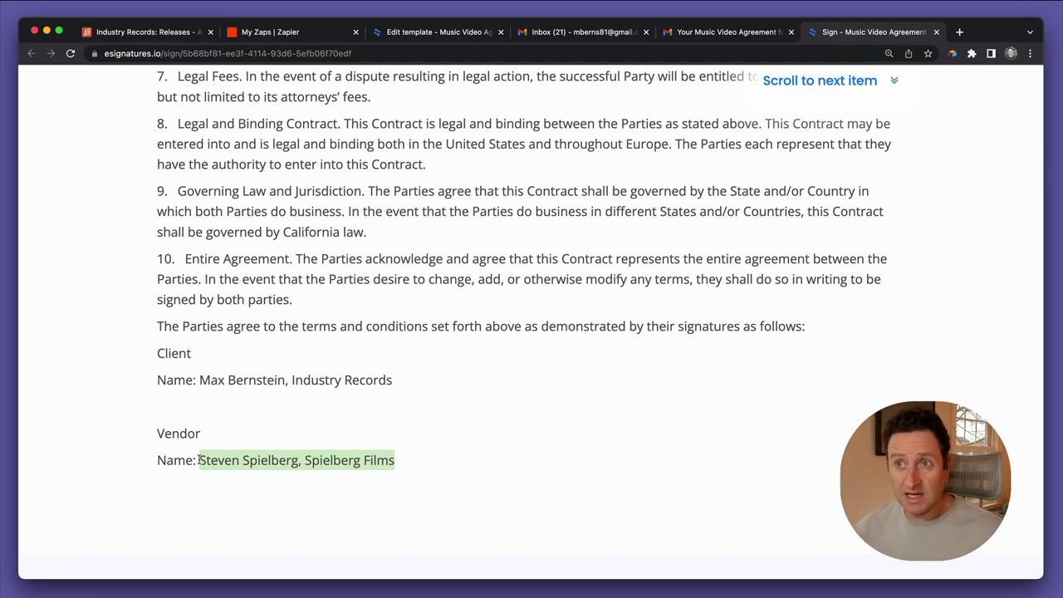
pyautogui.scroll(-5, 325, 451)
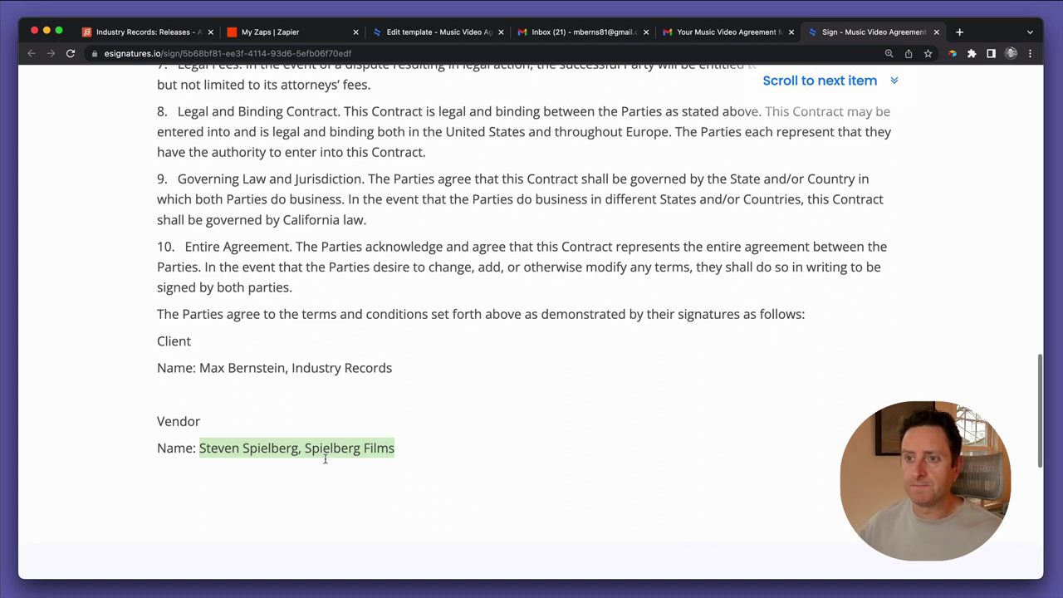
pyautogui.scroll(-1, 490, 401)
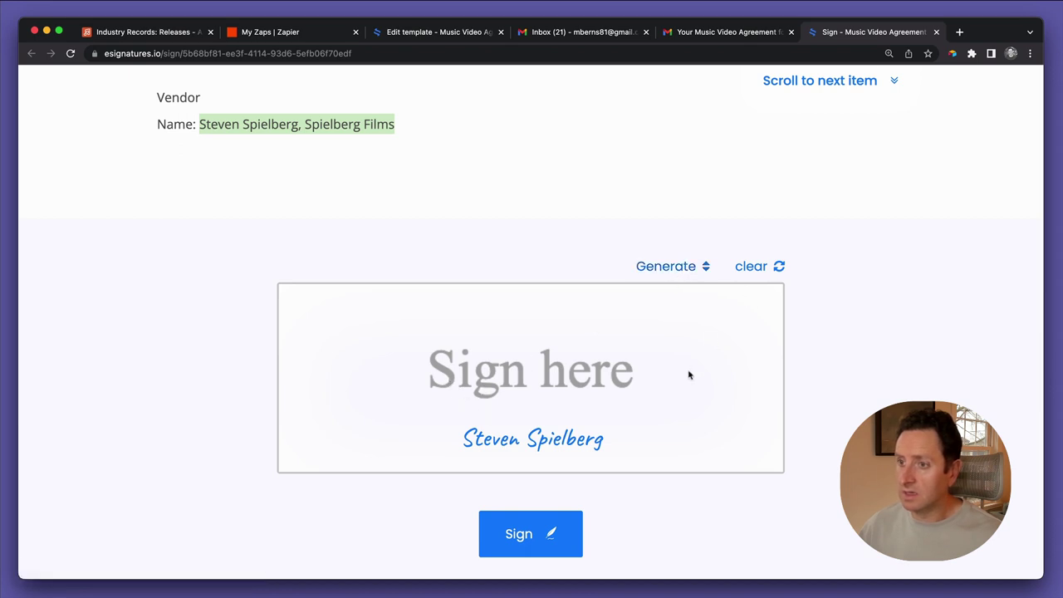
# Replace the generated signature with a hand-drawn one and submit the signed agreement
pyautogui.click(540, 380)
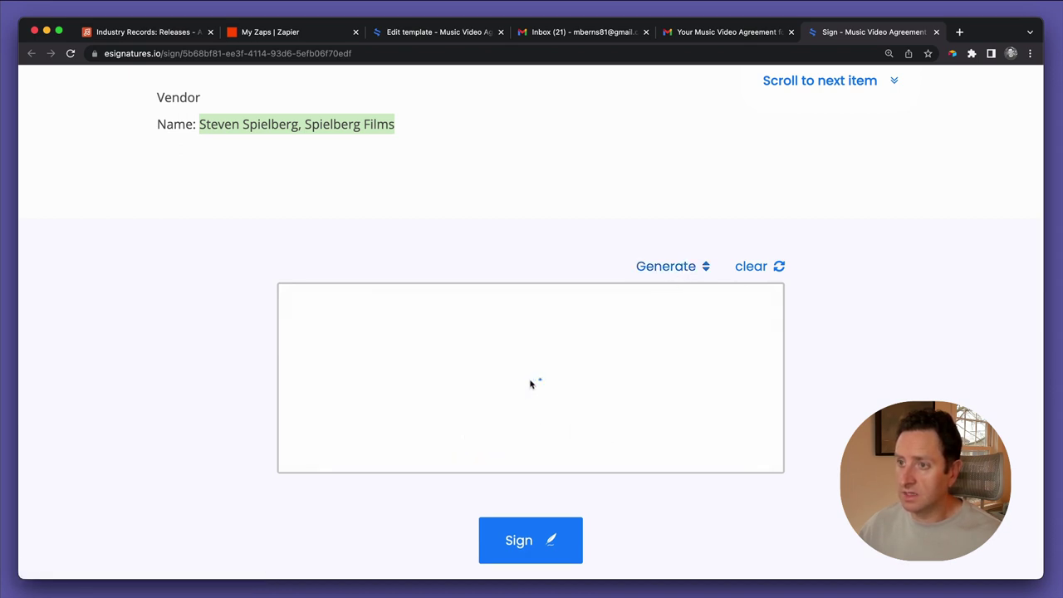
pyautogui.moveTo(368, 332)
pyautogui.mouseDown()
pyautogui.moveTo(379, 381)
pyautogui.moveTo(289, 400)
pyautogui.mouseUp()
pyautogui.moveTo(385, 338)
pyautogui.mouseDown()
pyautogui.moveTo(385, 386)
pyautogui.moveTo(404, 361)
pyautogui.mouseUp()
pyautogui.moveTo(466, 318); pyautogui.dragTo(417, 377)
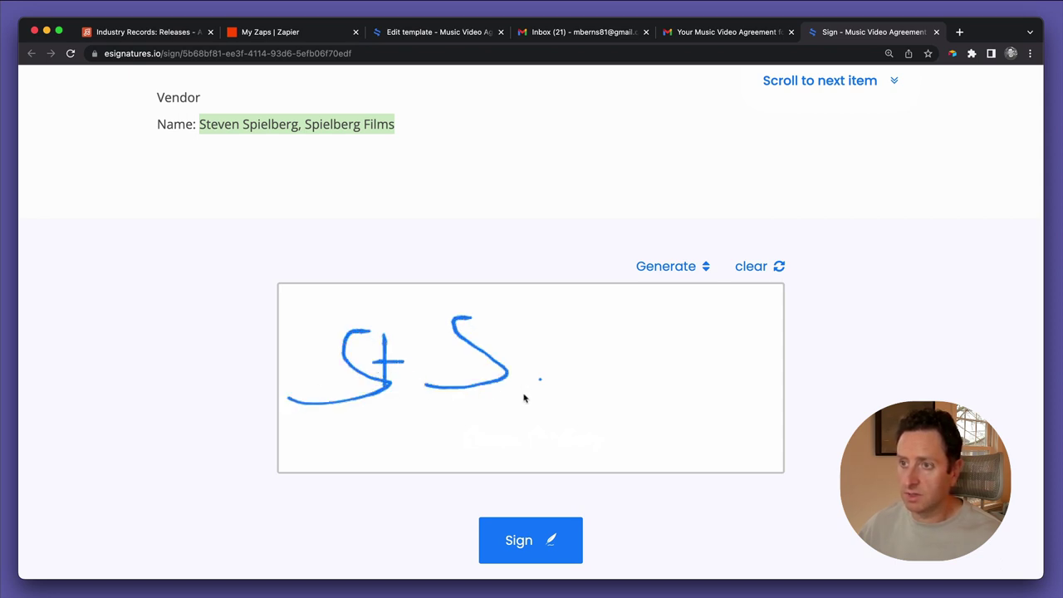
pyautogui.moveTo(524, 395)
pyautogui.mouseDown()
pyautogui.moveTo(544, 370)
pyautogui.moveTo(516, 373)
pyautogui.moveTo(754, 379)
pyautogui.mouseUp()
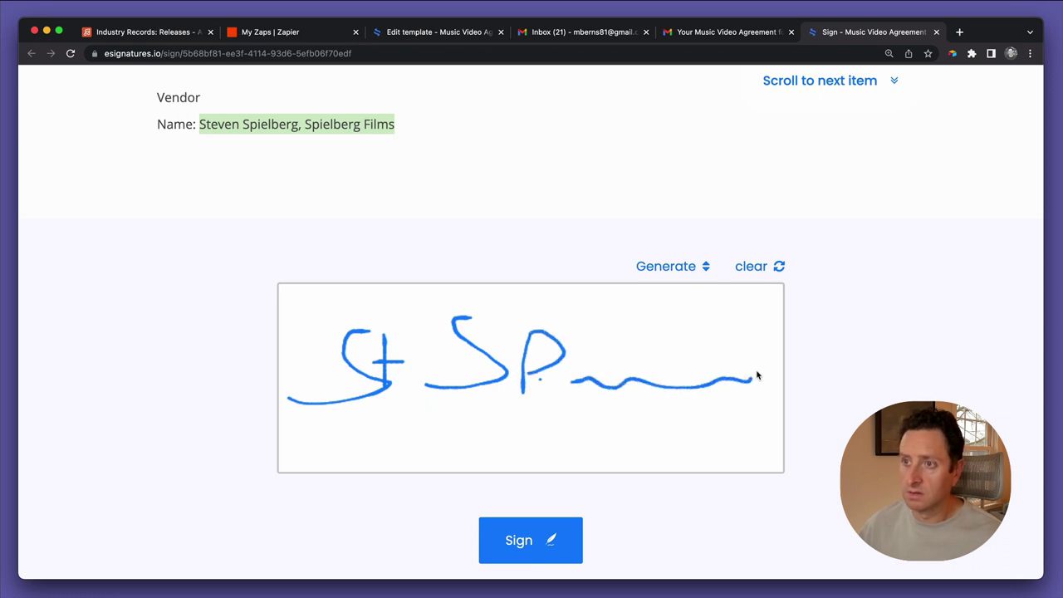
pyautogui.click(545, 534)
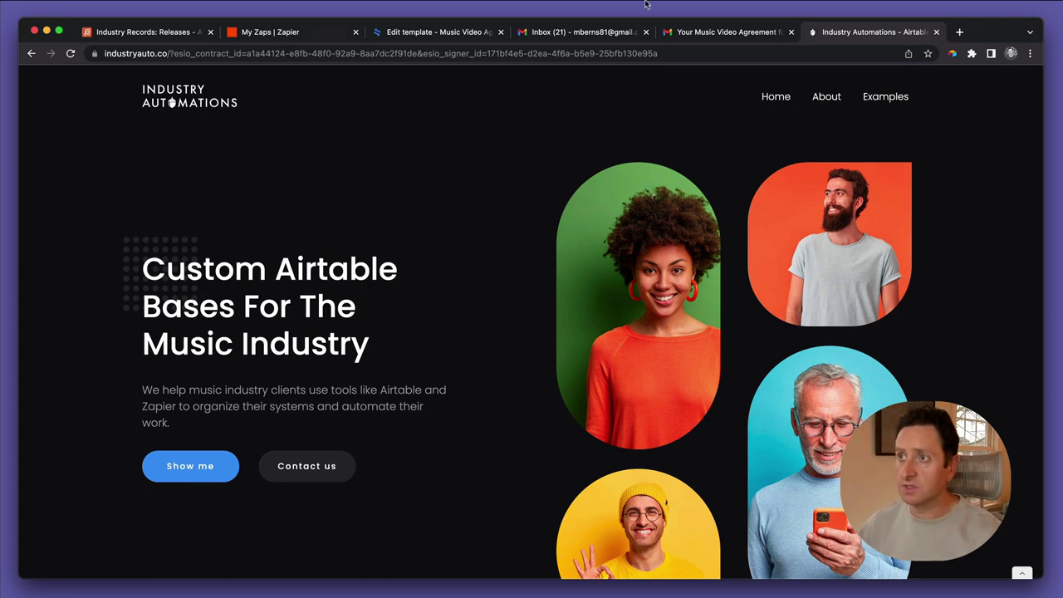
# Open the new electronically-signed Gimme Shelter email and view its signed document PDF
pyautogui.click(728, 33)
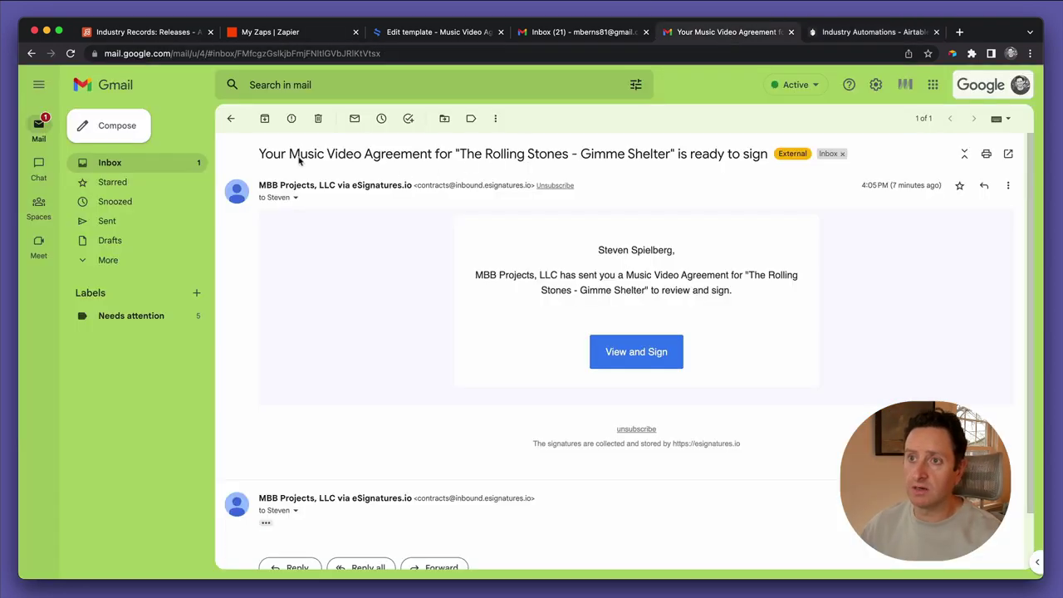
pyautogui.click(234, 120)
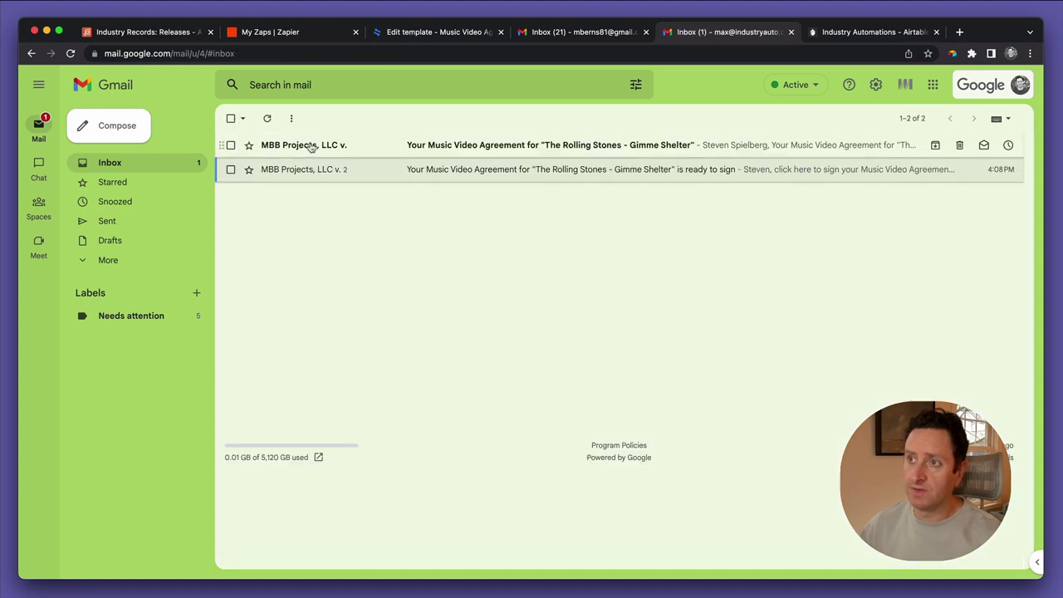
pyautogui.click(311, 147)
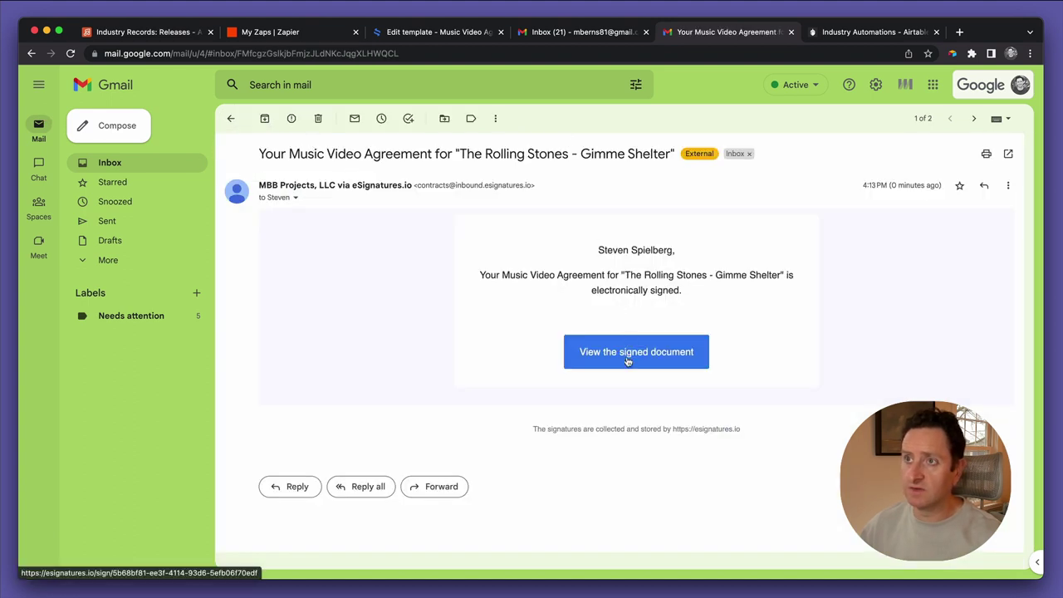
pyautogui.click(627, 352)
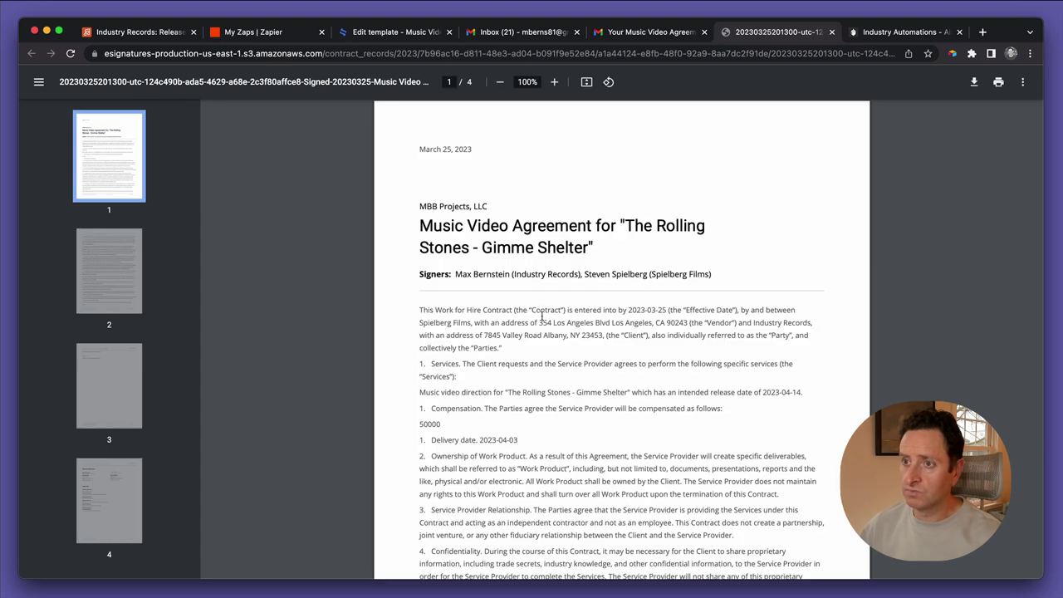
# Review all four pages of the signed contract PDF, then go to Airtable's Releases table
pyautogui.scroll(-15, 541, 316)
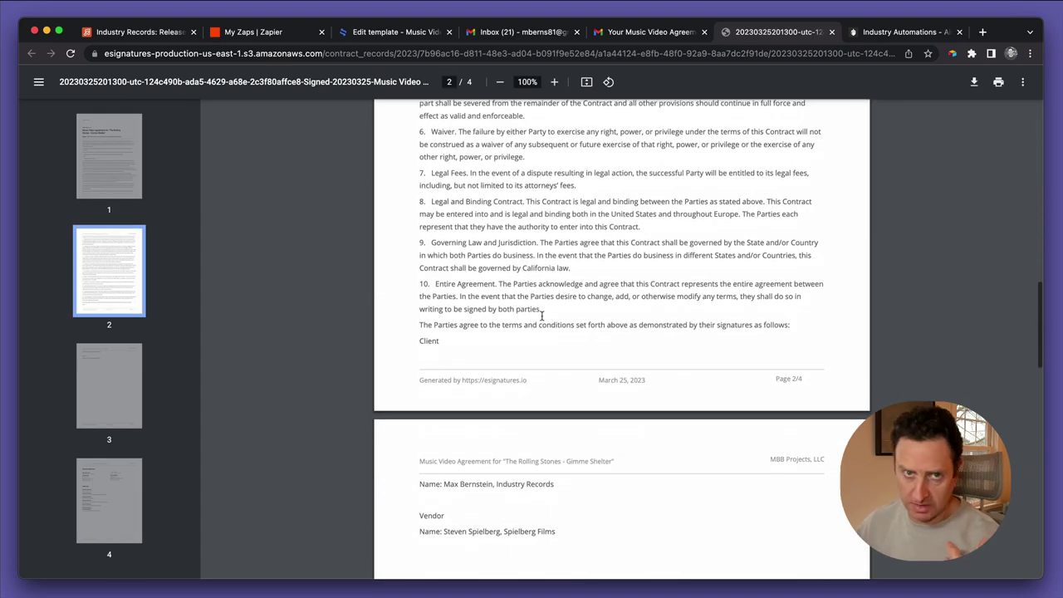
pyautogui.scroll(-10, 542, 315)
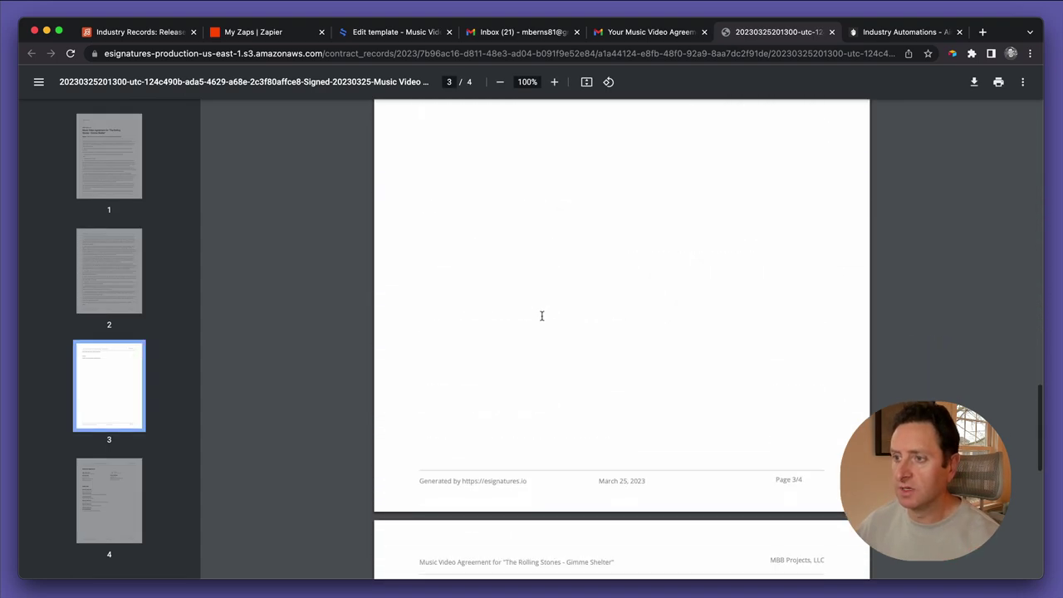
pyautogui.scroll(-8, 541, 316)
pyautogui.scroll(2, 531, 303)
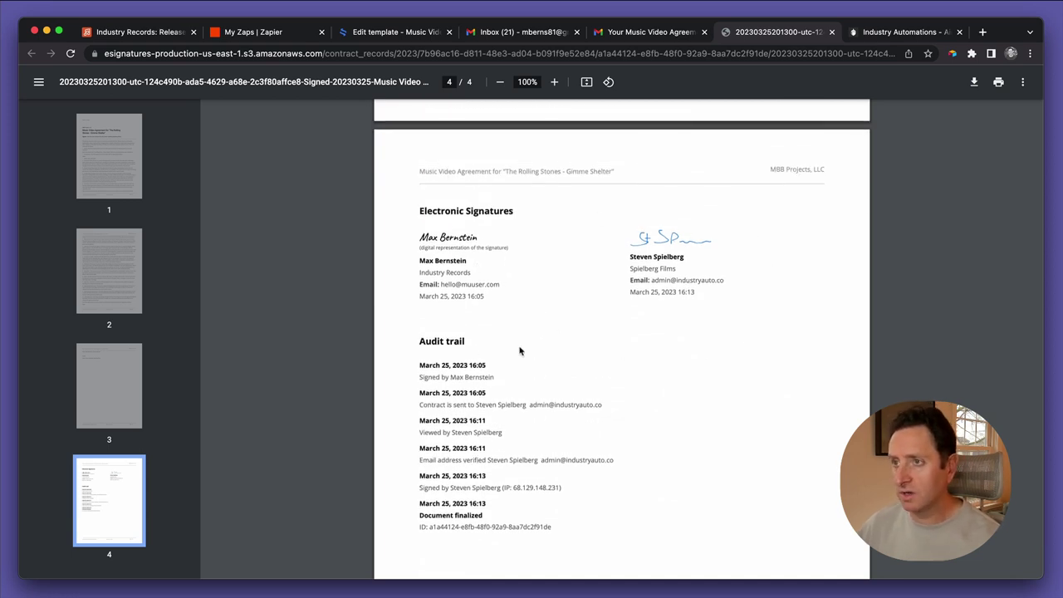
pyautogui.scroll(-3, 519, 350)
pyautogui.scroll(20, 519, 351)
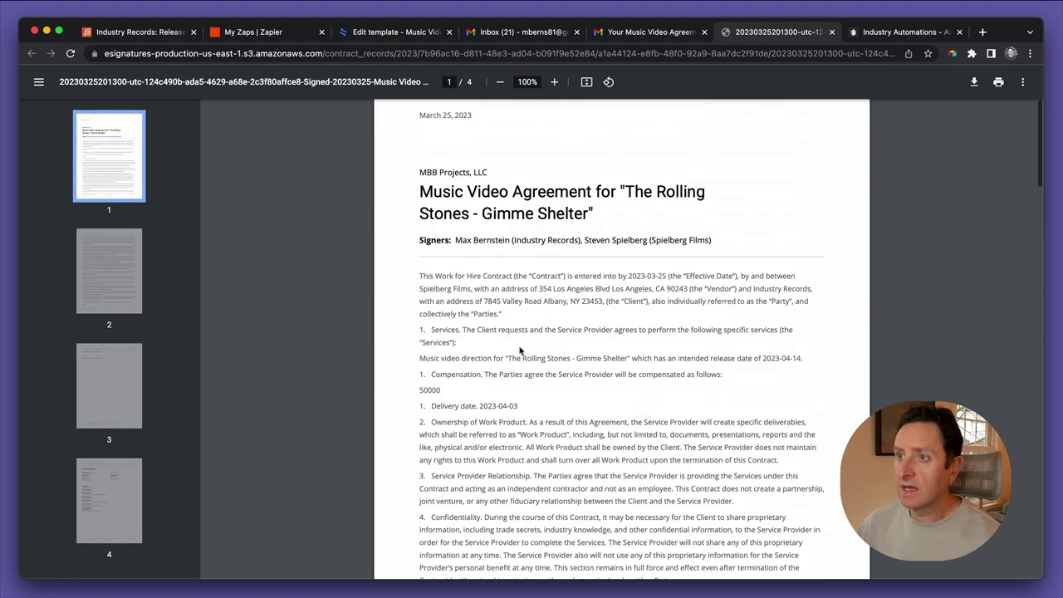
pyautogui.scroll(1, 519, 350)
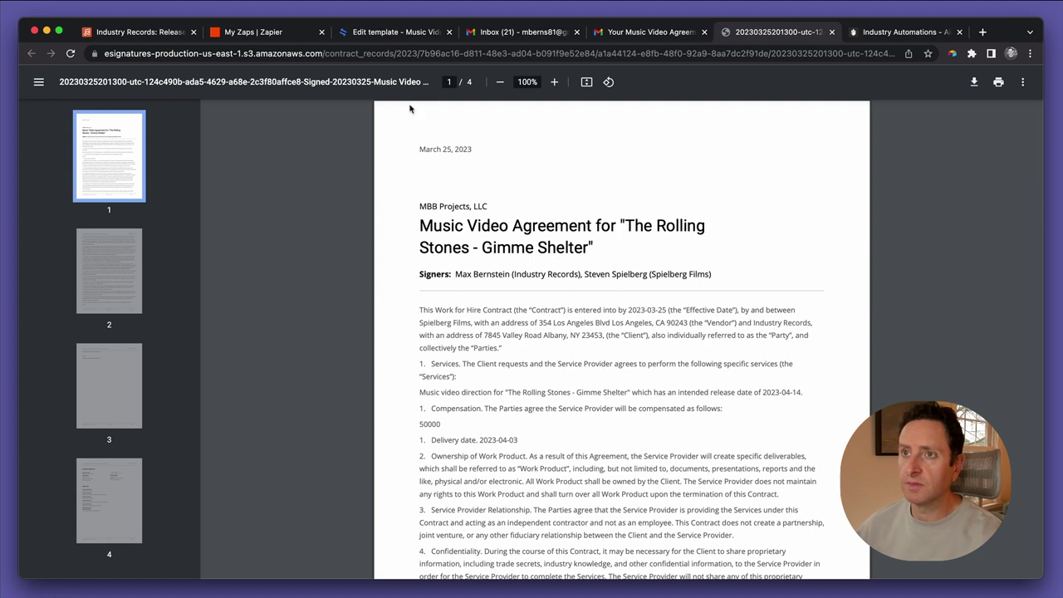
pyautogui.click(170, 34)
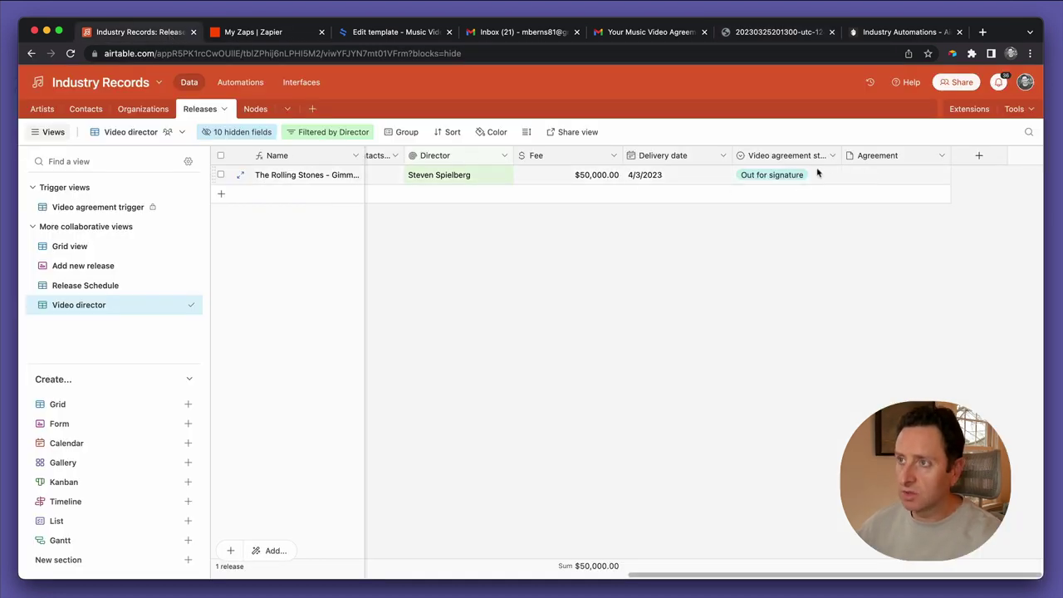
# Confirm the Gimme Shelter video agreement status is still Out for signature, leaving it unchanged
pyautogui.click(769, 176)
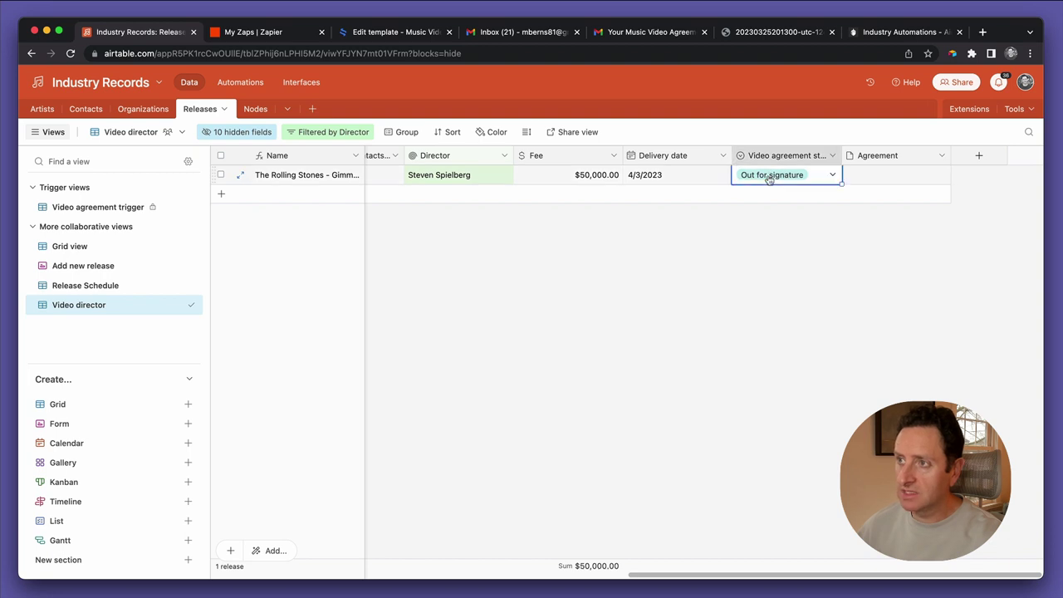
pyautogui.click(769, 177)
pyautogui.click(895, 278)
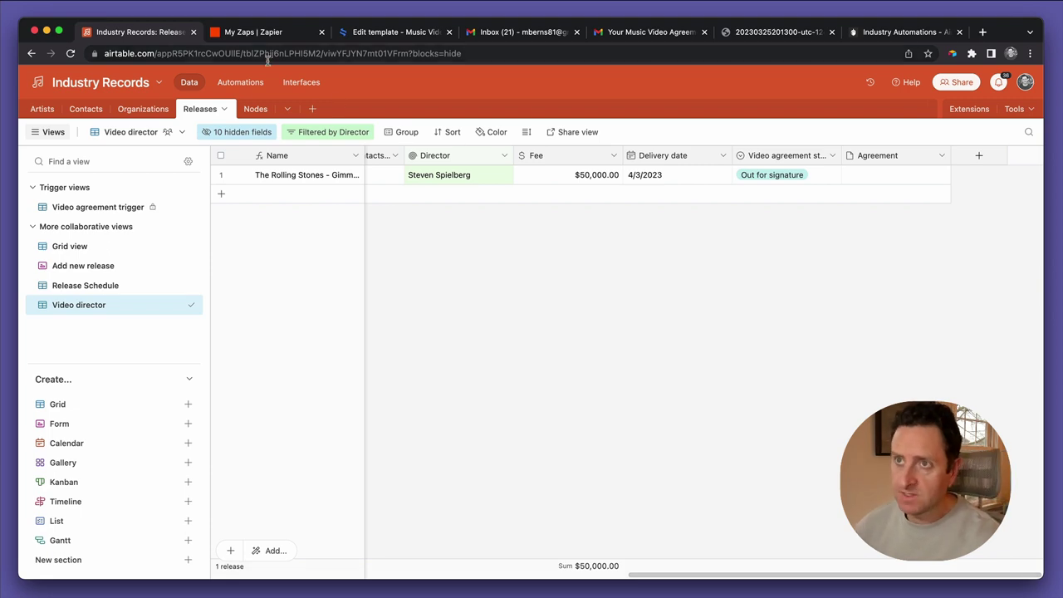
pyautogui.click(264, 35)
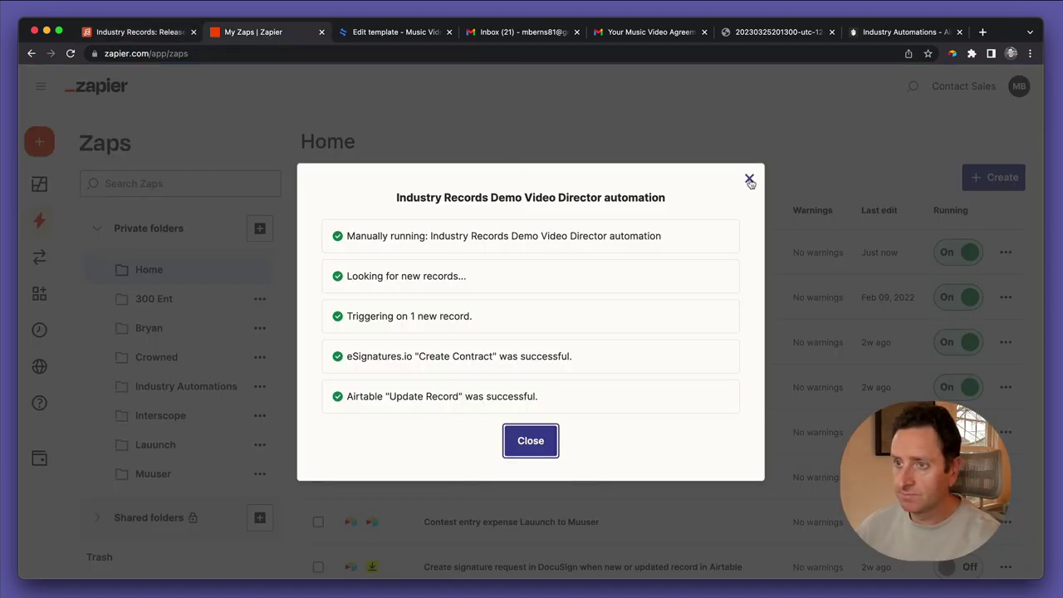
# Dismiss the run results and create a new Zap from the Create menu
pyautogui.click(749, 181)
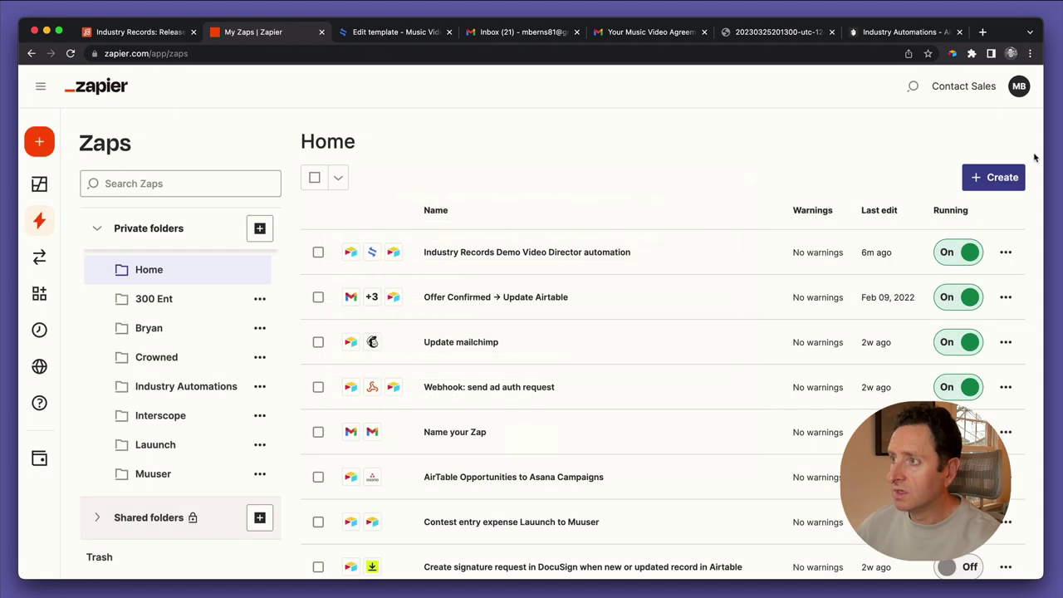
pyautogui.click(1003, 178)
pyautogui.click(934, 216)
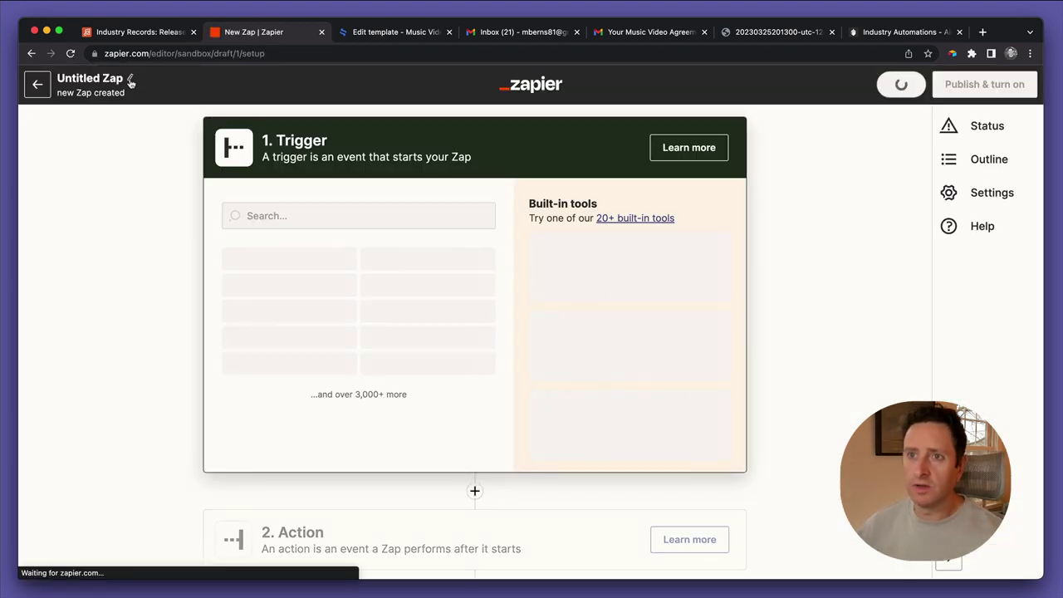
# Name the Zap 'Industry records video agreement archival'
pyautogui.write('Industry')
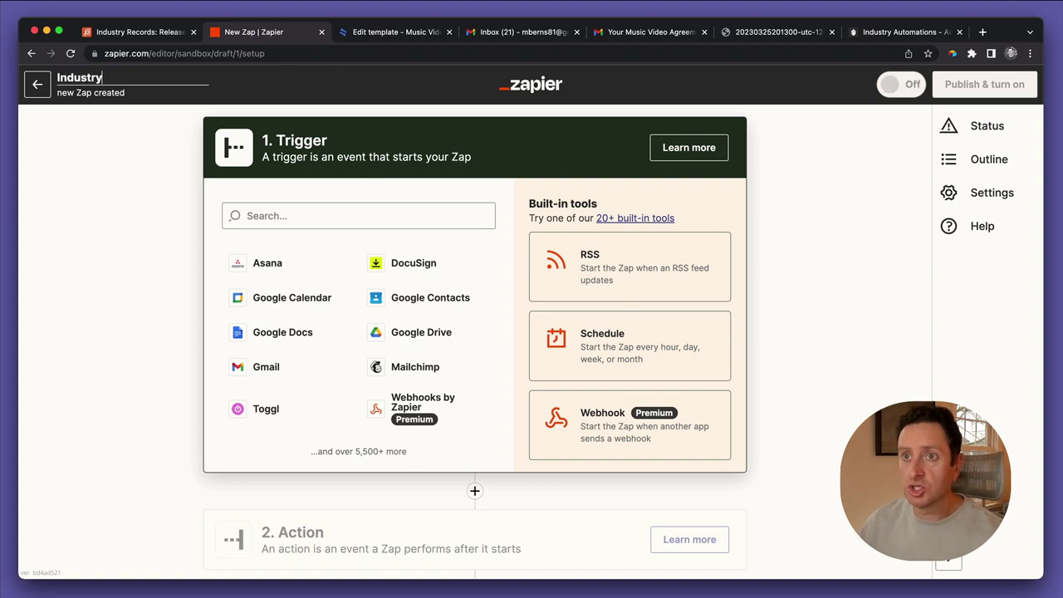
pyautogui.write(' records vid')
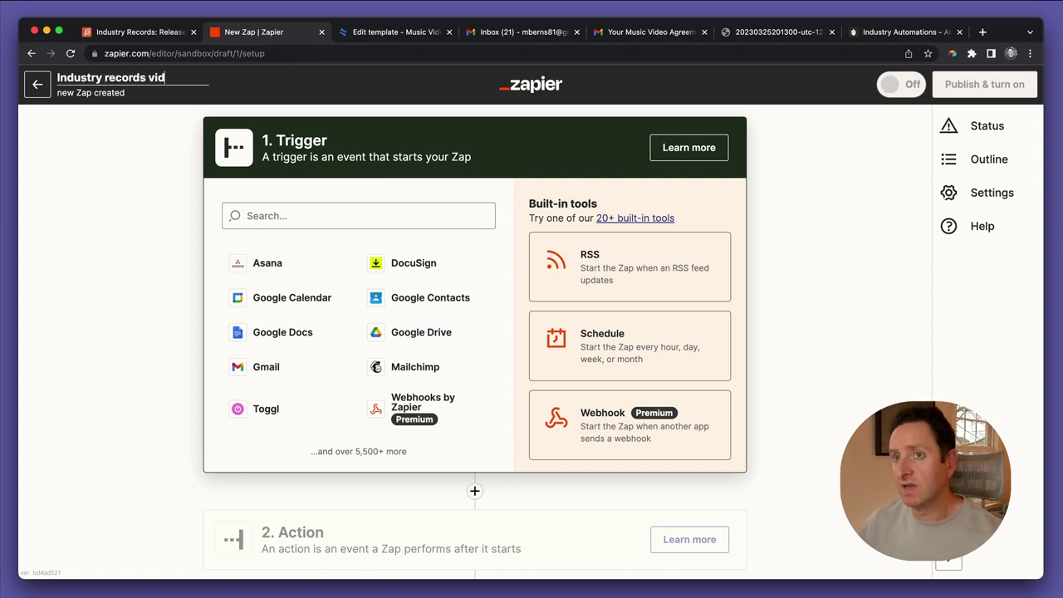
pyautogui.write('eo agreement arv')
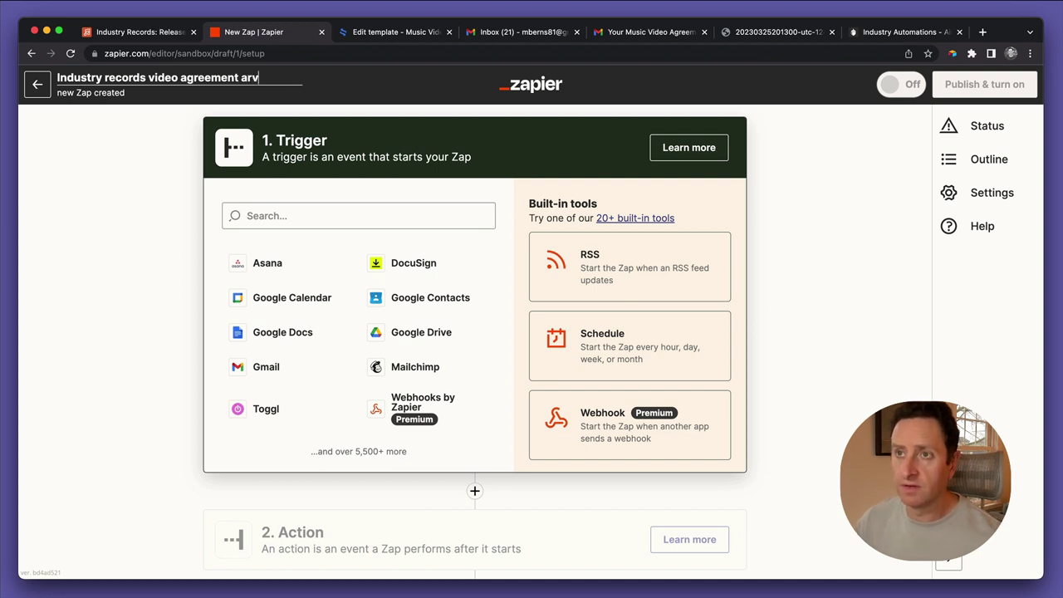
pyautogui.press('BackSpace')
pyautogui.press('BackSpace')
pyautogui.press('BackSpace')
pyautogui.write('arvh')
pyautogui.press('BackSpace')
pyautogui.press('BackSpace')
pyautogui.press('BackSpace')
pyautogui.write('ch')
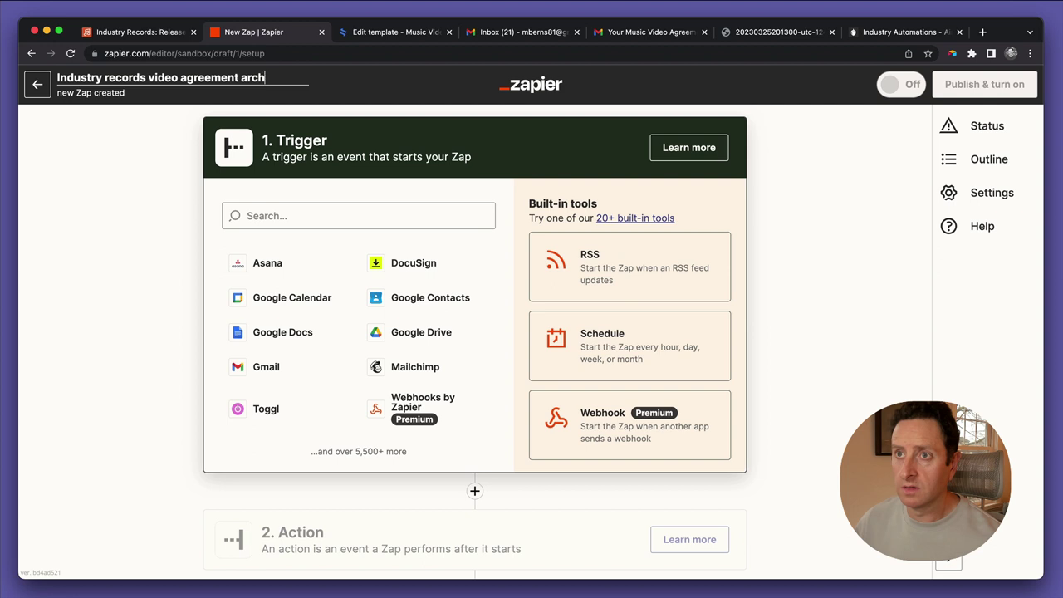
pyautogui.write('iveal')
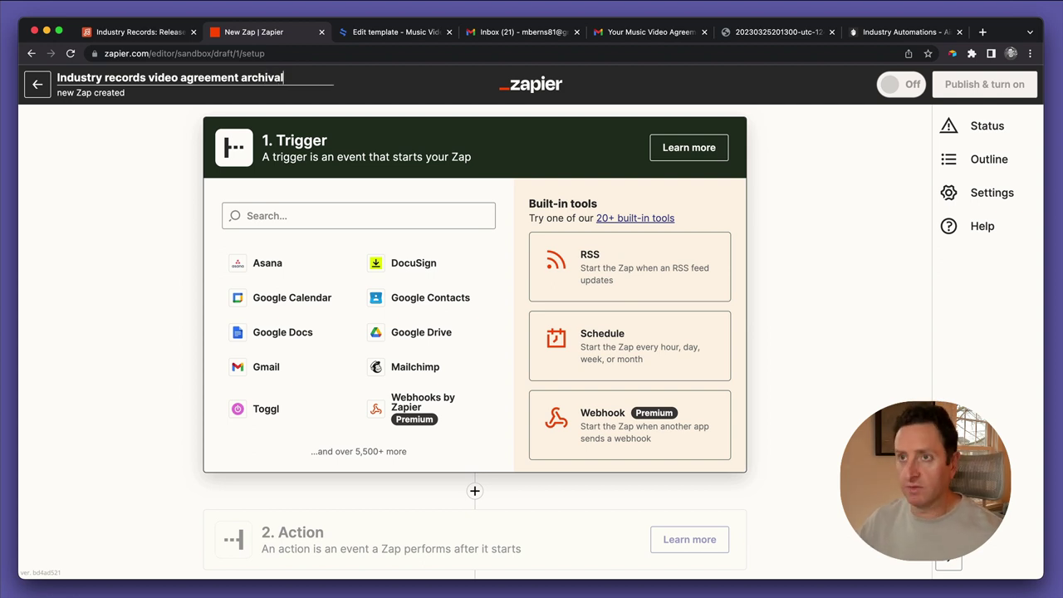
pyautogui.click(308, 216)
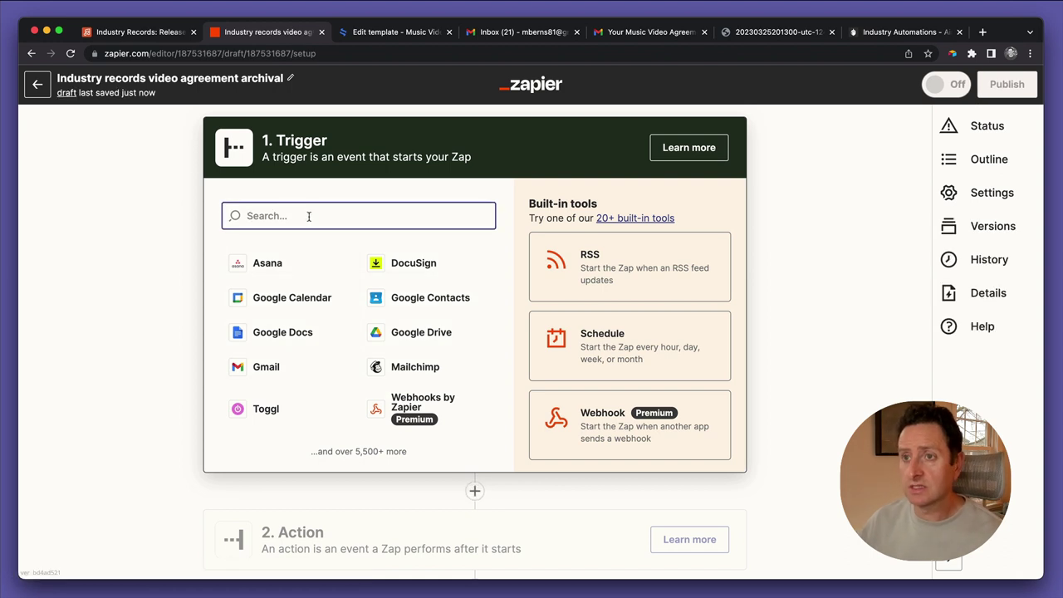
# Search 'esi' and set the trigger to eSignatures.io Contract Signed by All with the connected account
pyautogui.write('esi')
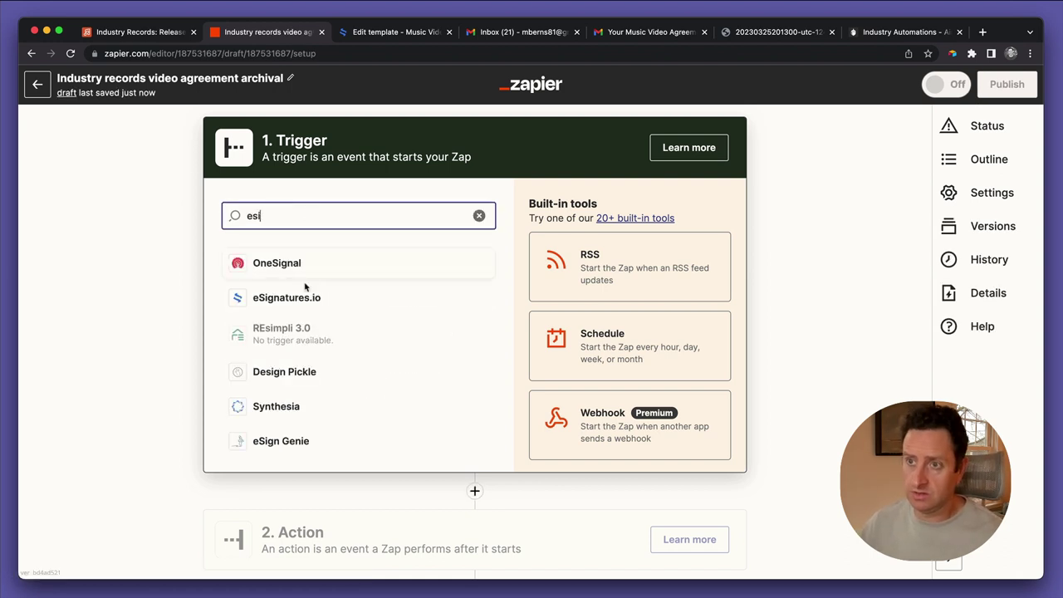
pyautogui.click(302, 297)
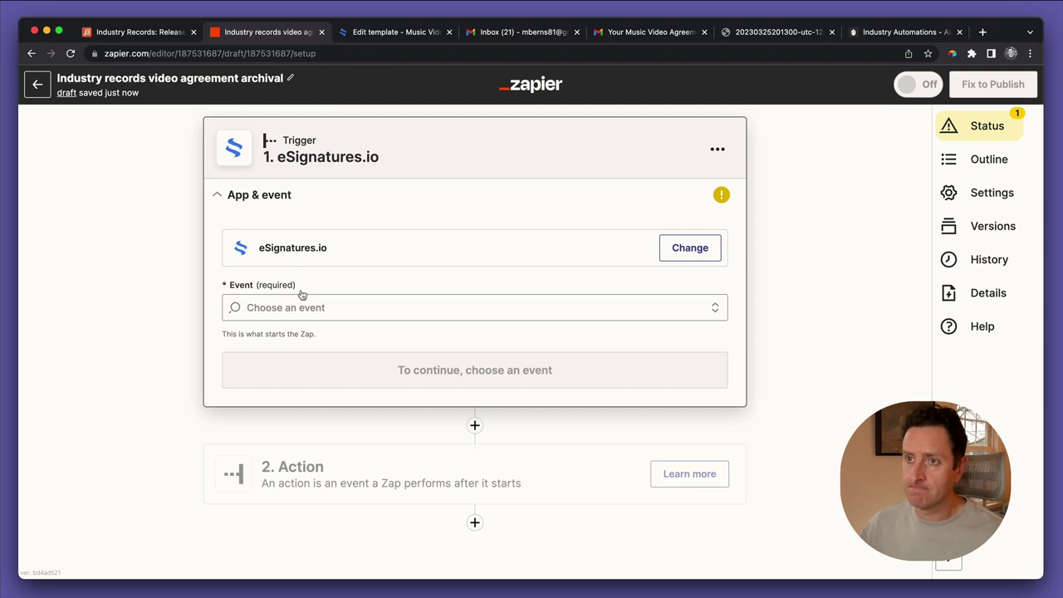
pyautogui.click(349, 304)
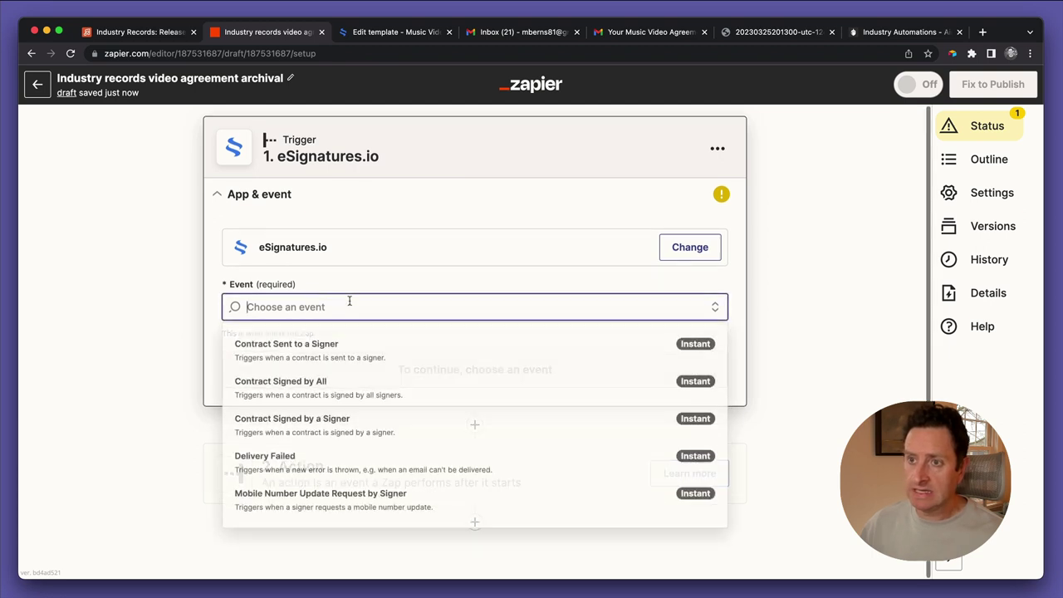
pyautogui.click(336, 386)
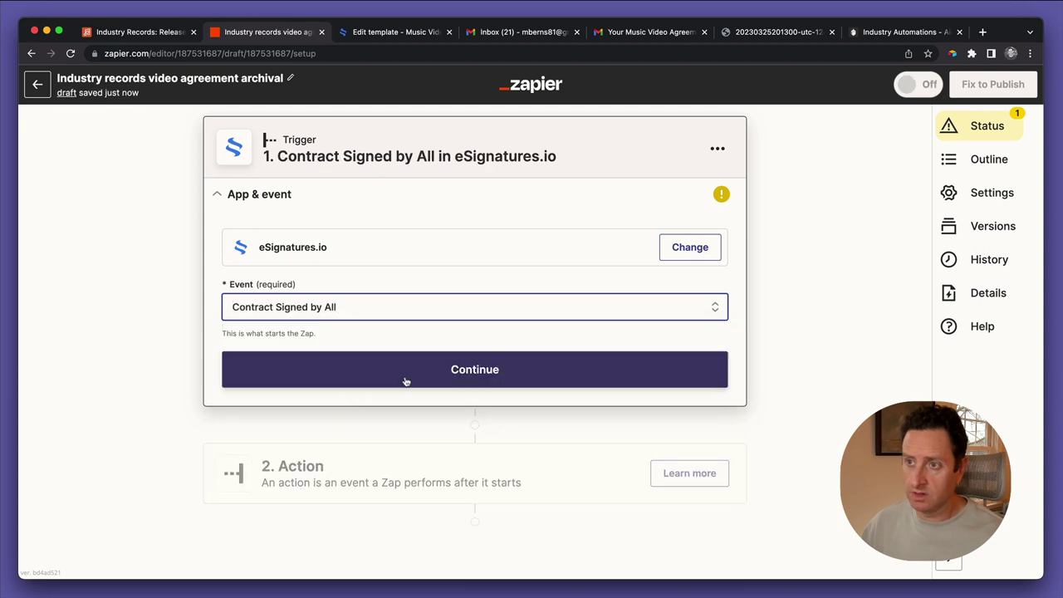
pyautogui.click(419, 380)
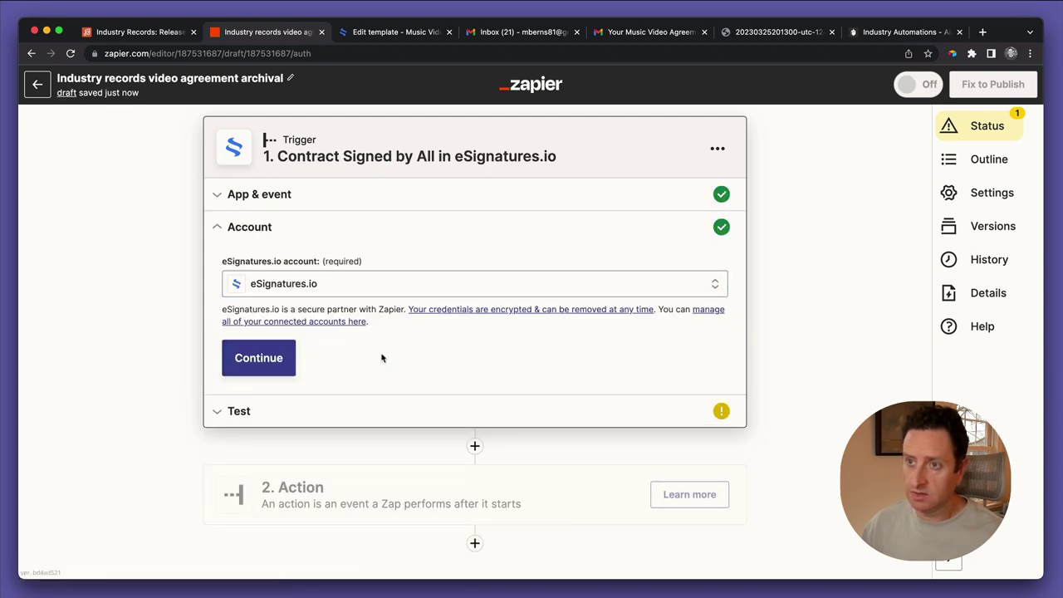
pyautogui.click(273, 375)
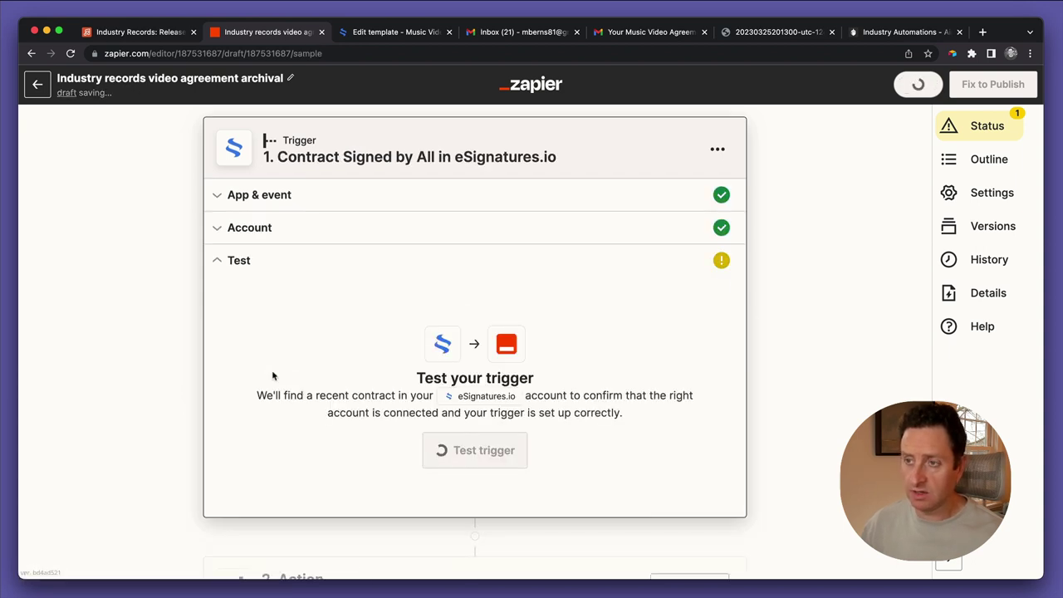
# Test the eSignatures.io trigger and review the found signed-contract data
pyautogui.click(466, 447)
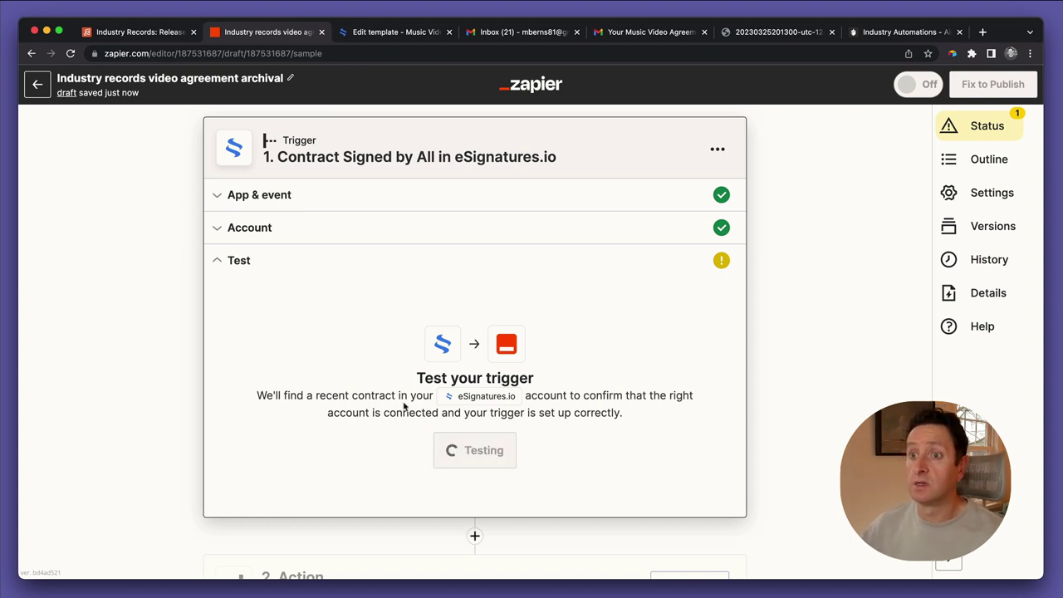
pyautogui.scroll(-4, 132, 366)
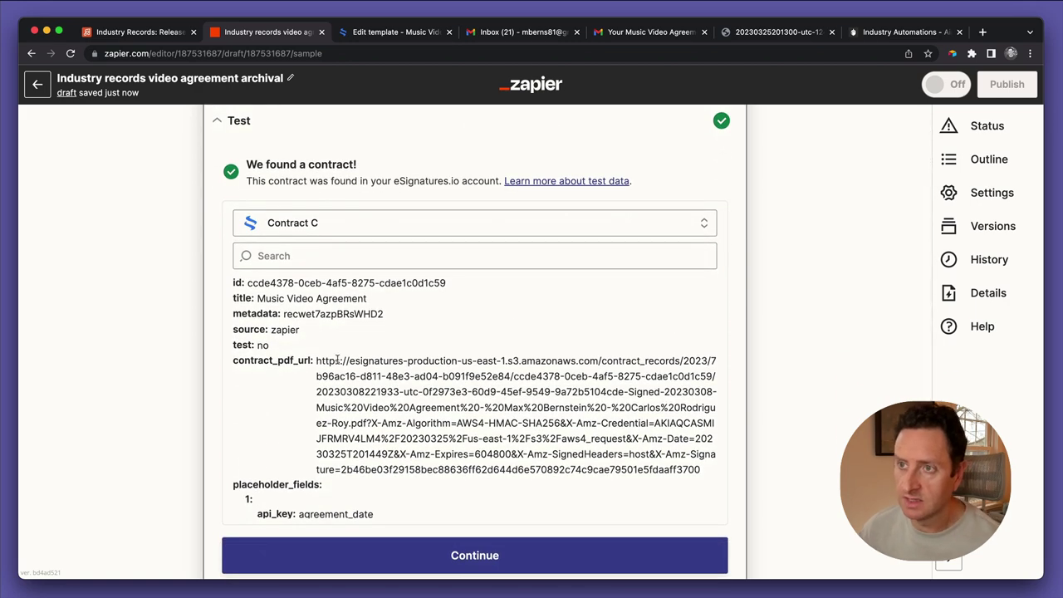
pyautogui.scroll(-3, 338, 361)
pyautogui.scroll(-1, 337, 363)
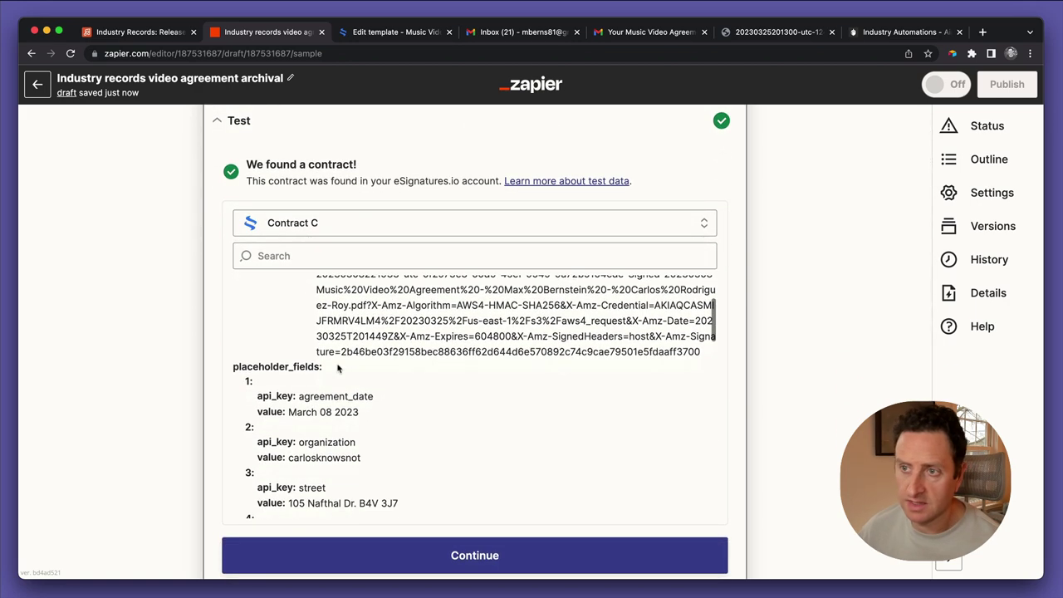
pyautogui.scroll(4, 328, 420)
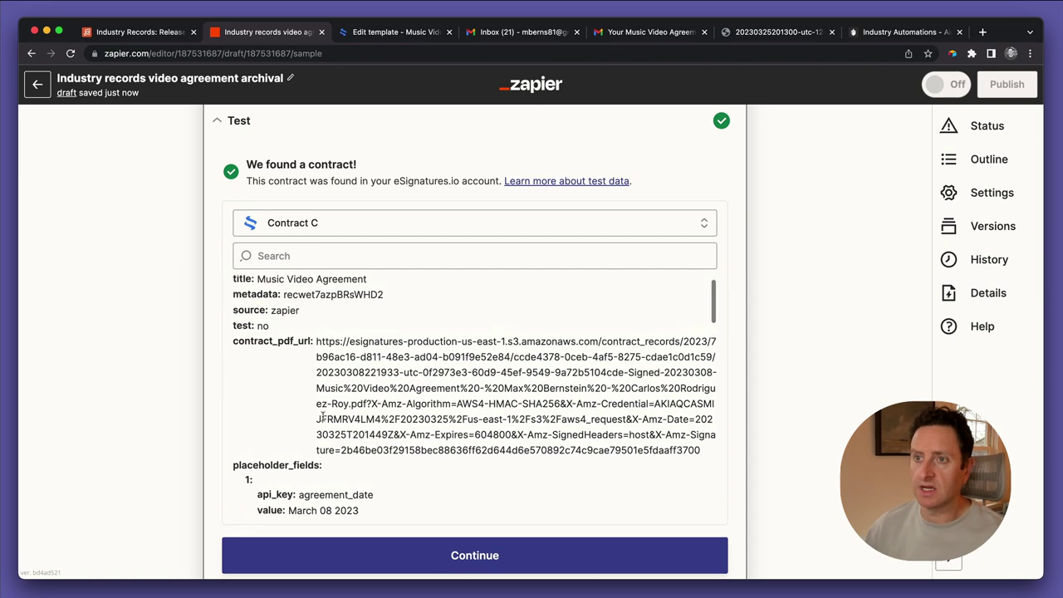
# Switch the sample record from Contract C to Contract B, then to Contract A
pyautogui.click(300, 230)
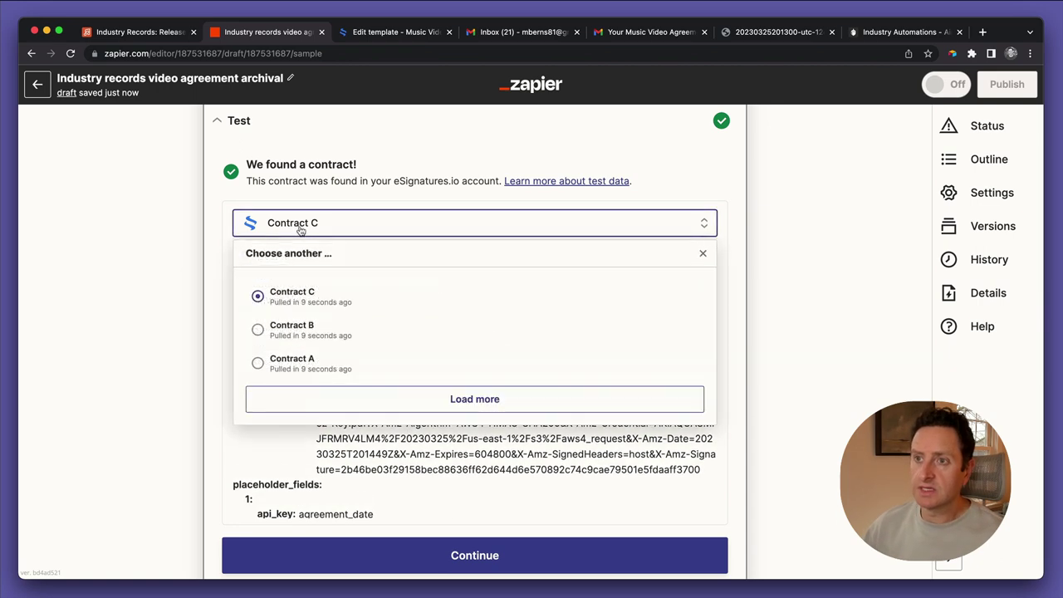
pyautogui.click(316, 330)
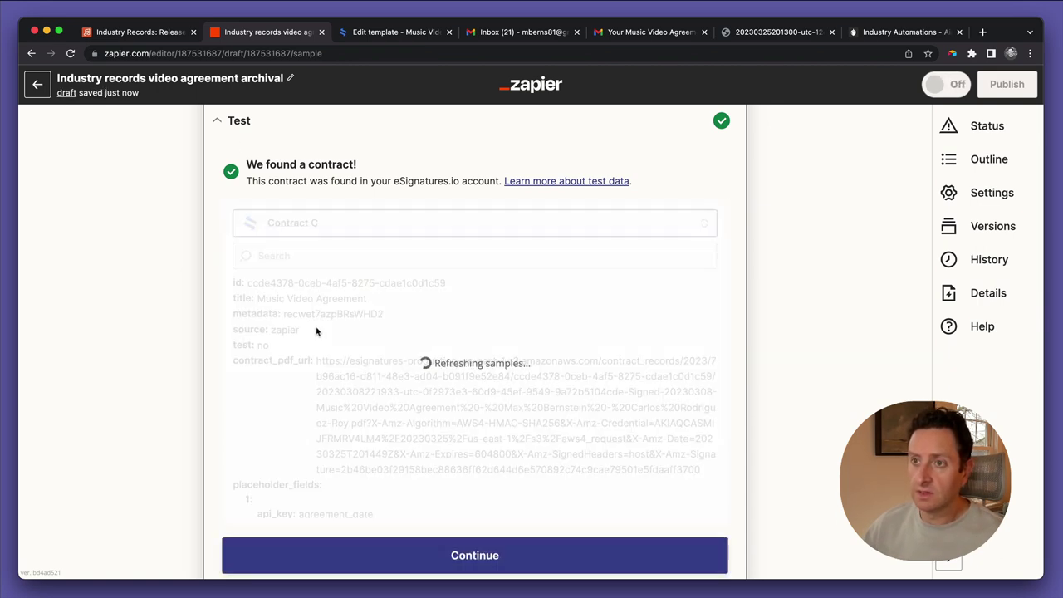
pyautogui.scroll(-2, 350, 376)
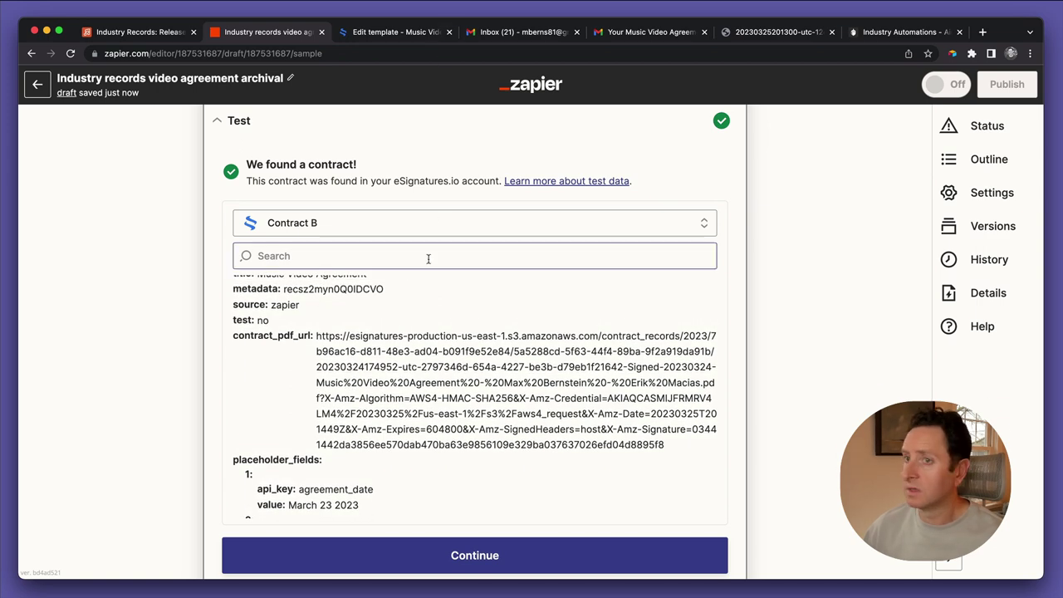
pyautogui.click(390, 222)
pyautogui.click(336, 359)
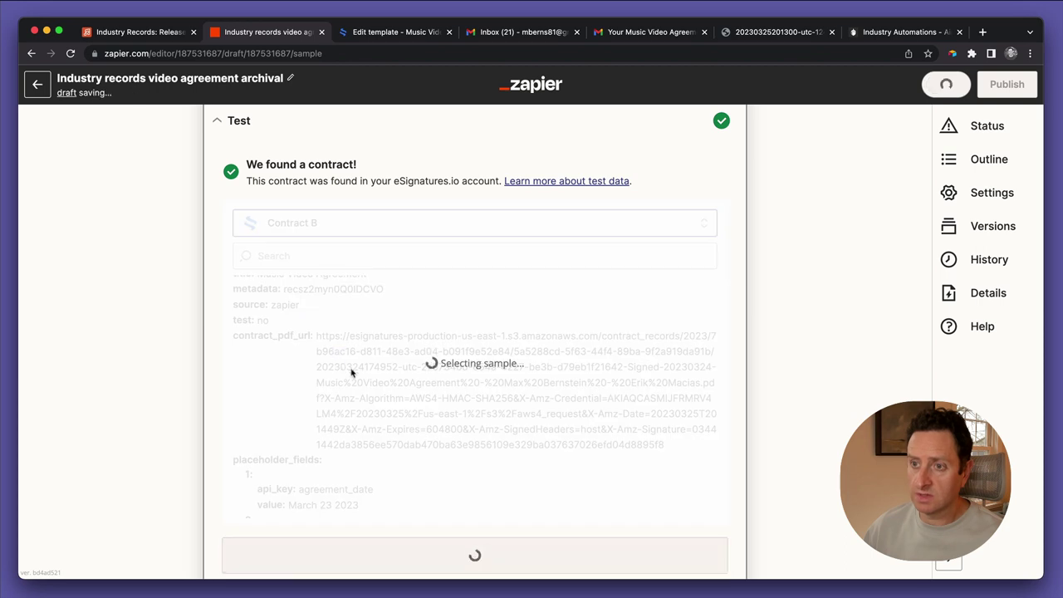
pyautogui.scroll(-2, 387, 403)
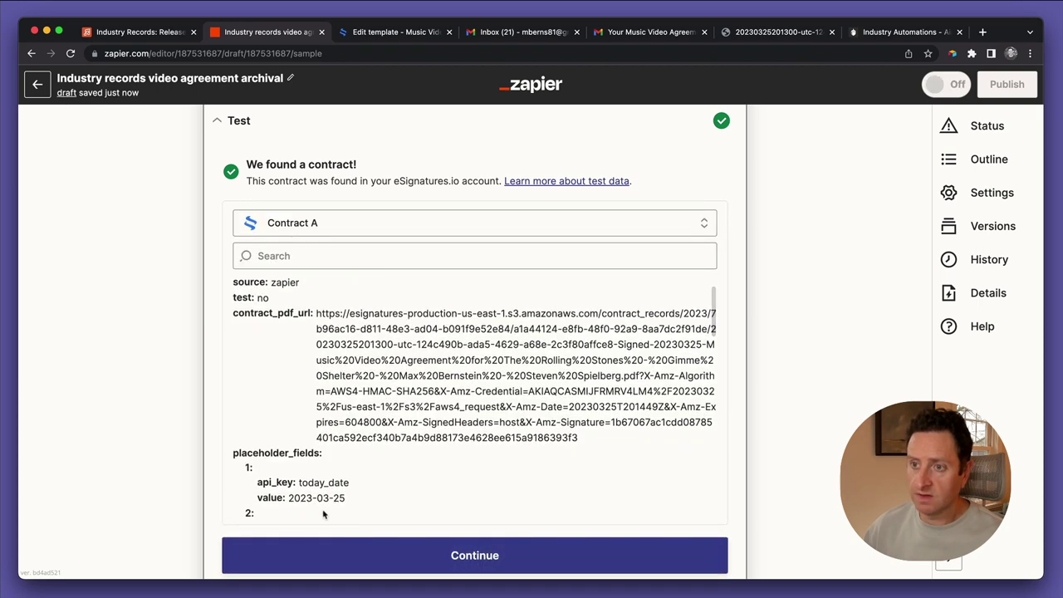
pyautogui.scroll(-5, 158, 476)
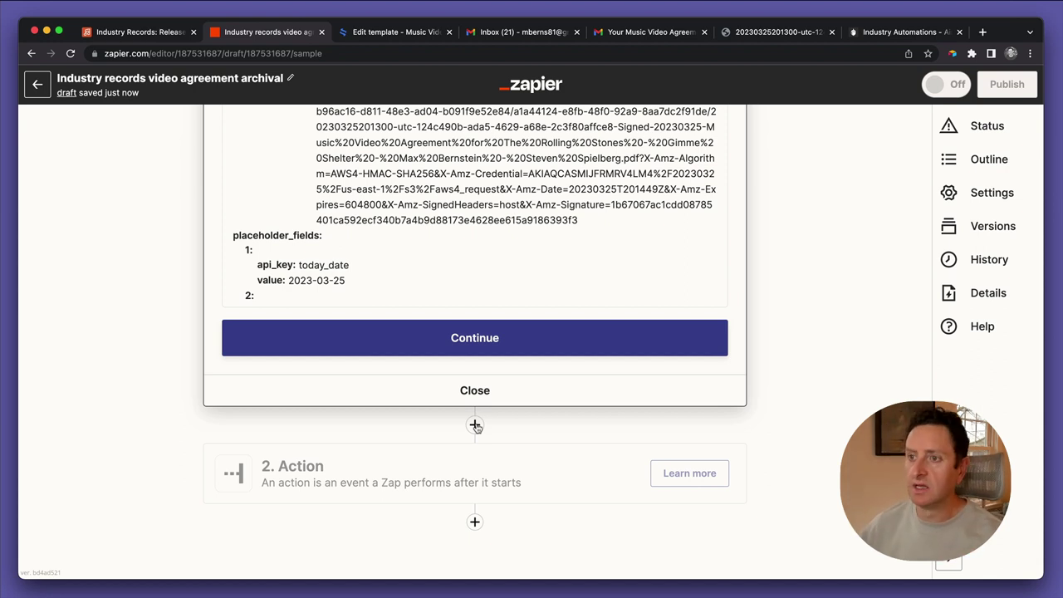
pyautogui.click(475, 425)
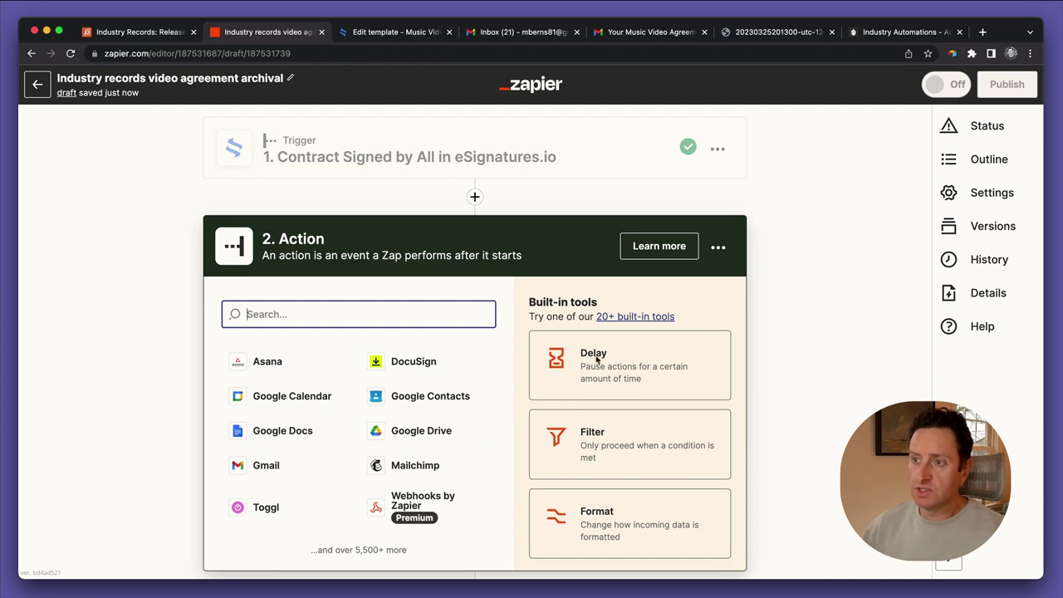
# Add a Filter as step 2, delete it, then re-add a Filter after the trigger
pyautogui.click(620, 438)
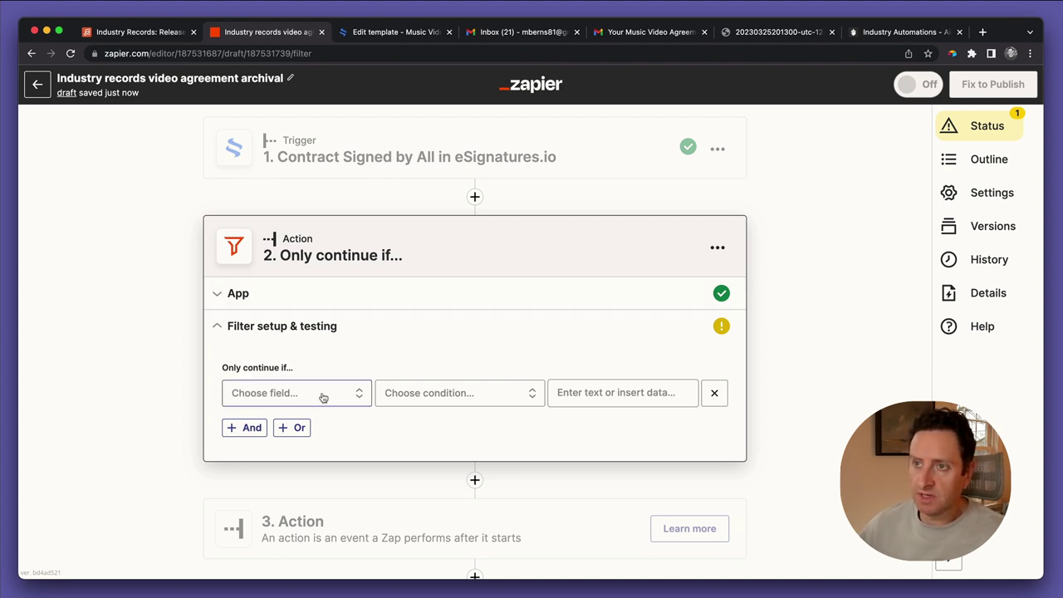
pyautogui.click(723, 246)
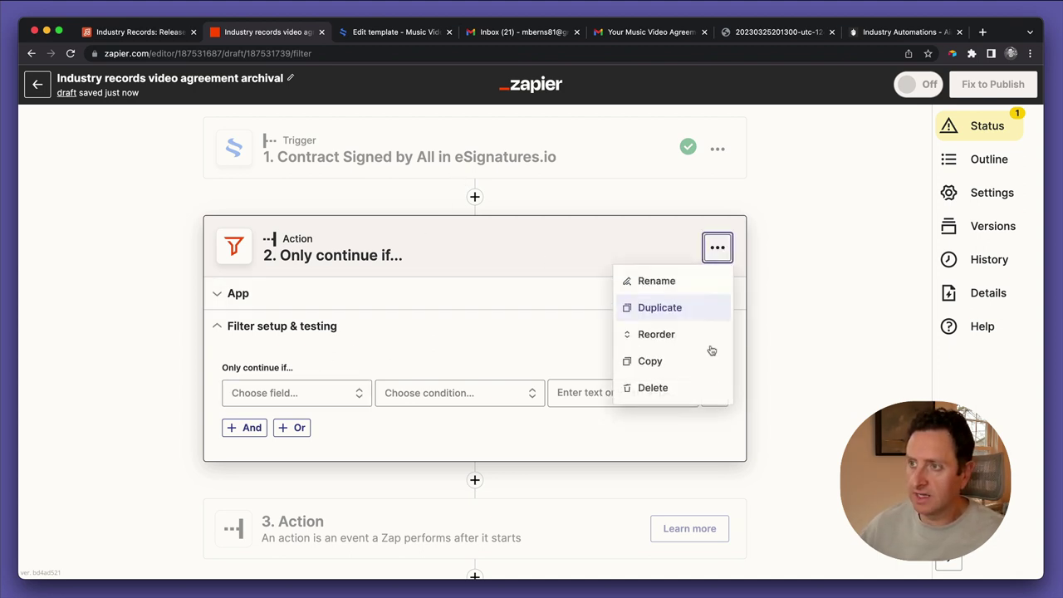
pyautogui.click(689, 388)
pyautogui.click(659, 388)
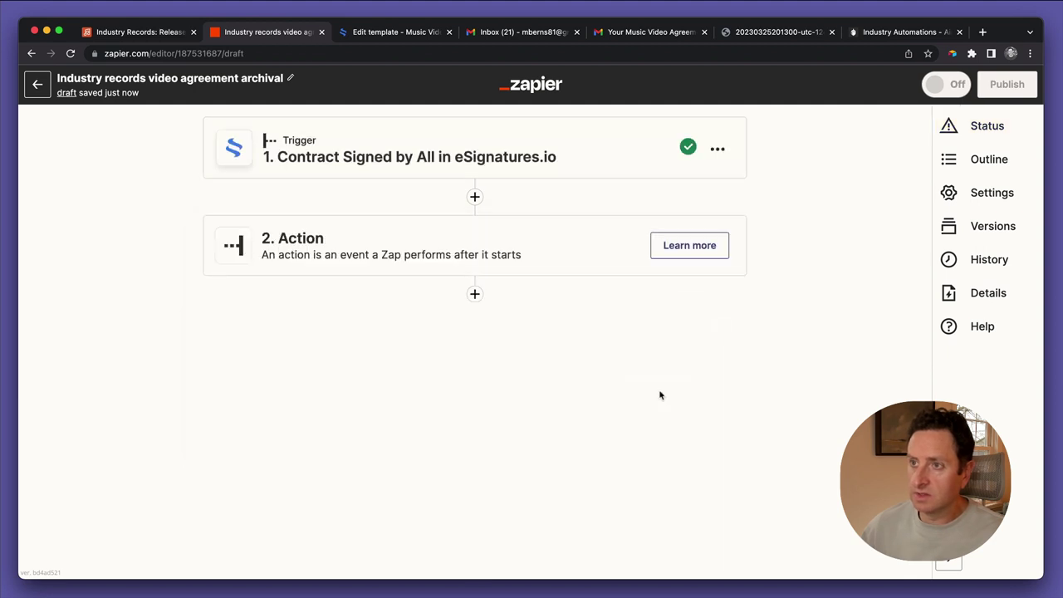
pyautogui.click(474, 197)
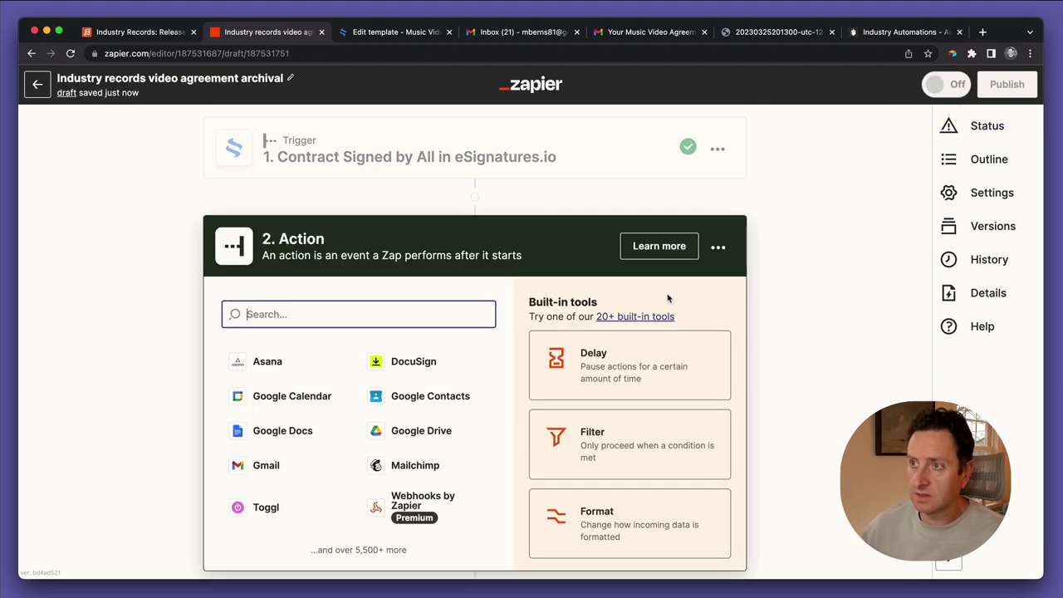
pyautogui.click(593, 363)
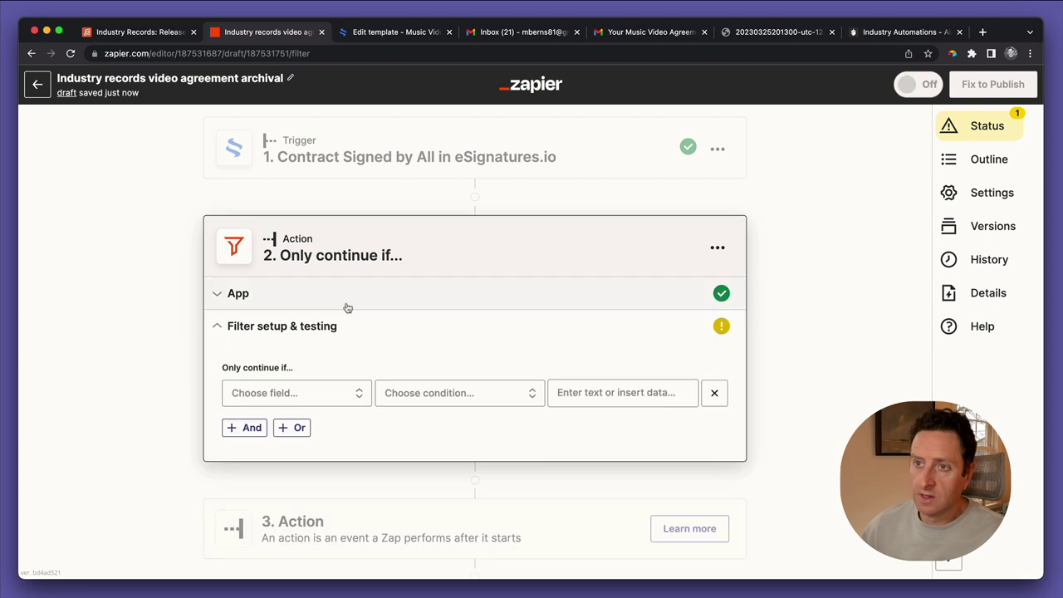
# Choose the trigger's '1. Title' field from the full field list as the filter's field
pyautogui.click(305, 395)
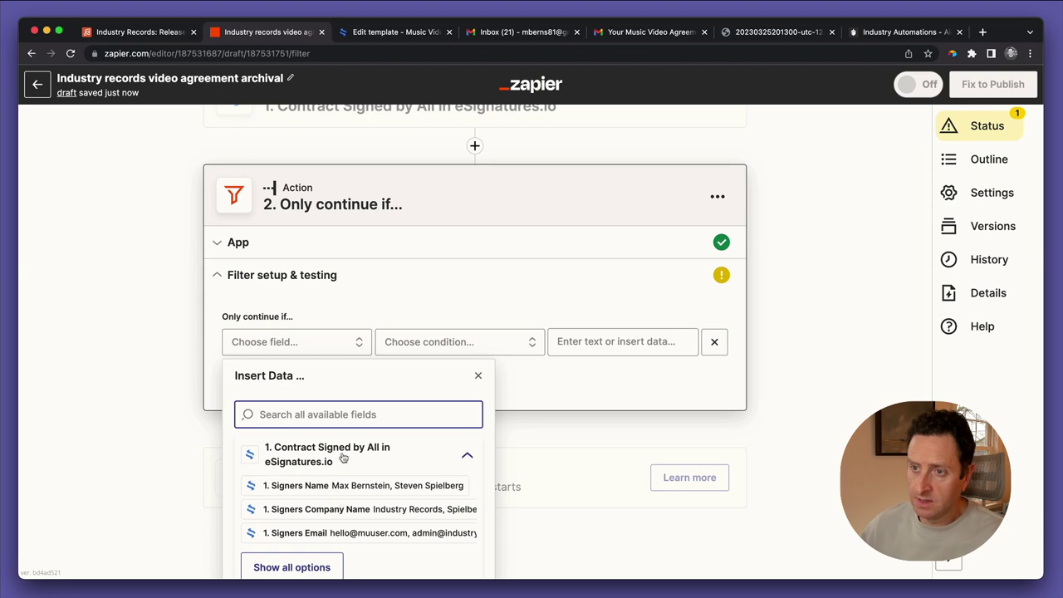
pyautogui.click(270, 543)
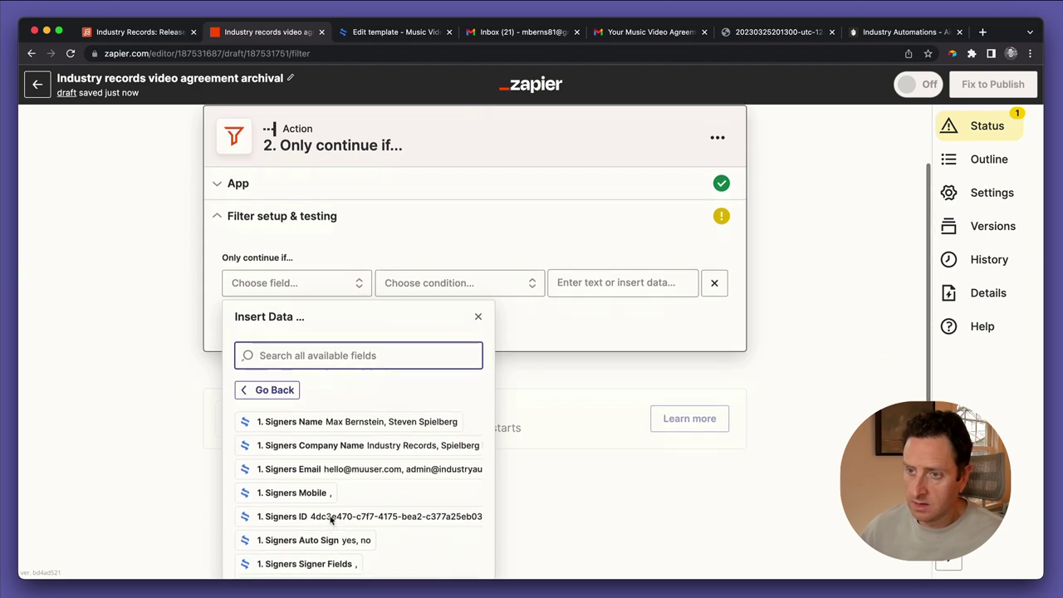
pyautogui.scroll(-5, 330, 518)
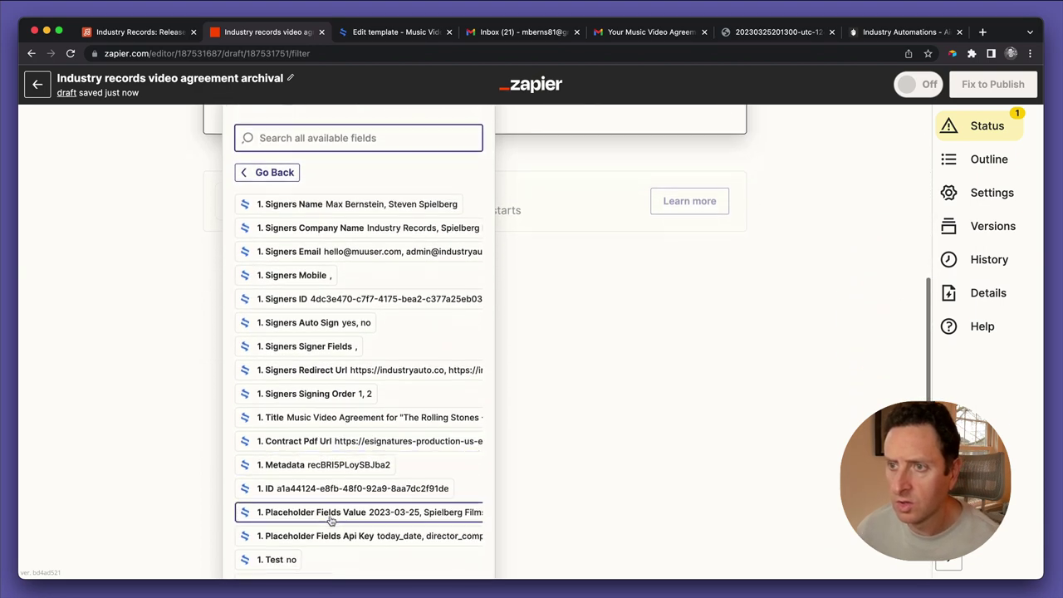
pyautogui.scroll(-1, 331, 518)
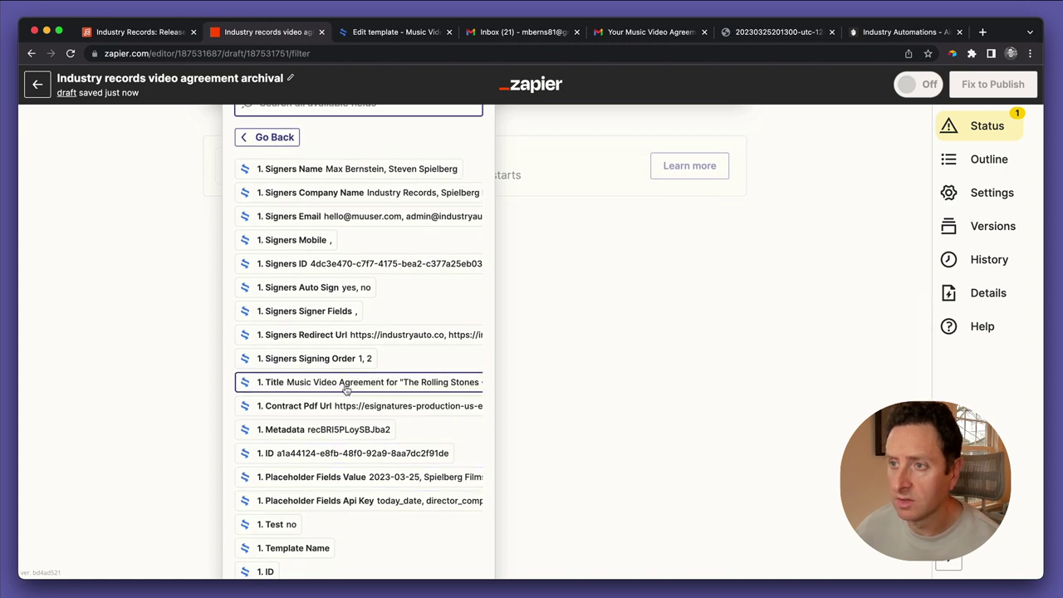
pyautogui.hscroll(4, 346, 390)
pyautogui.hscroll(-3, 346, 390)
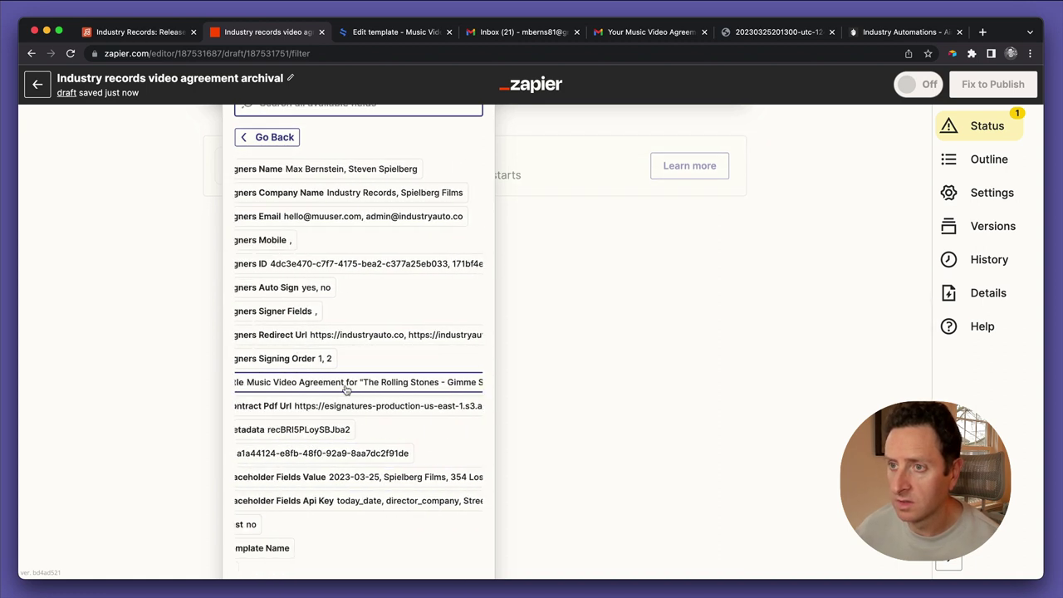
pyautogui.hscroll(-2, 346, 391)
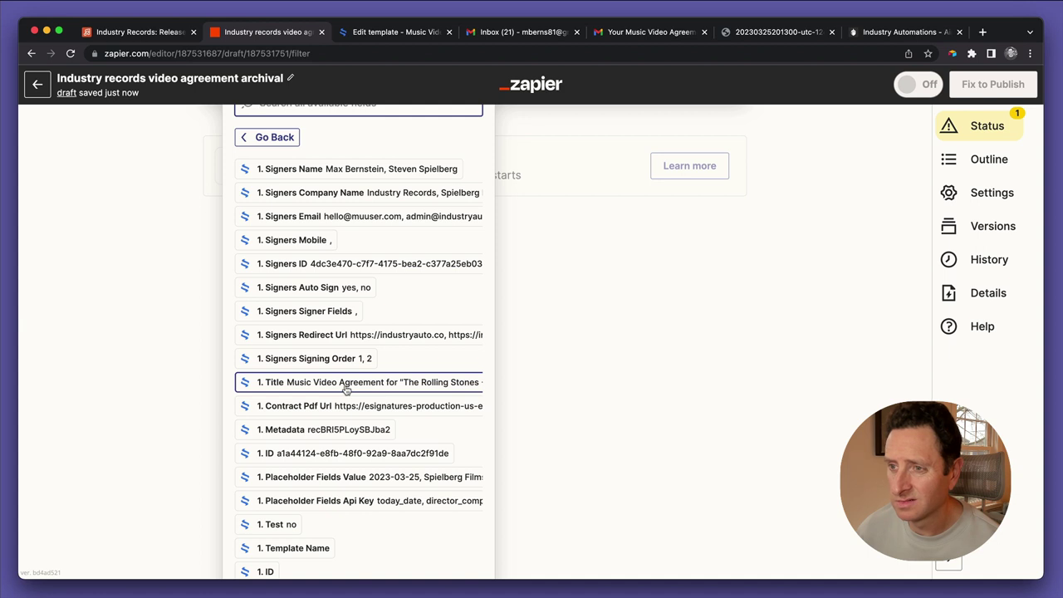
pyautogui.scroll(-2, 347, 390)
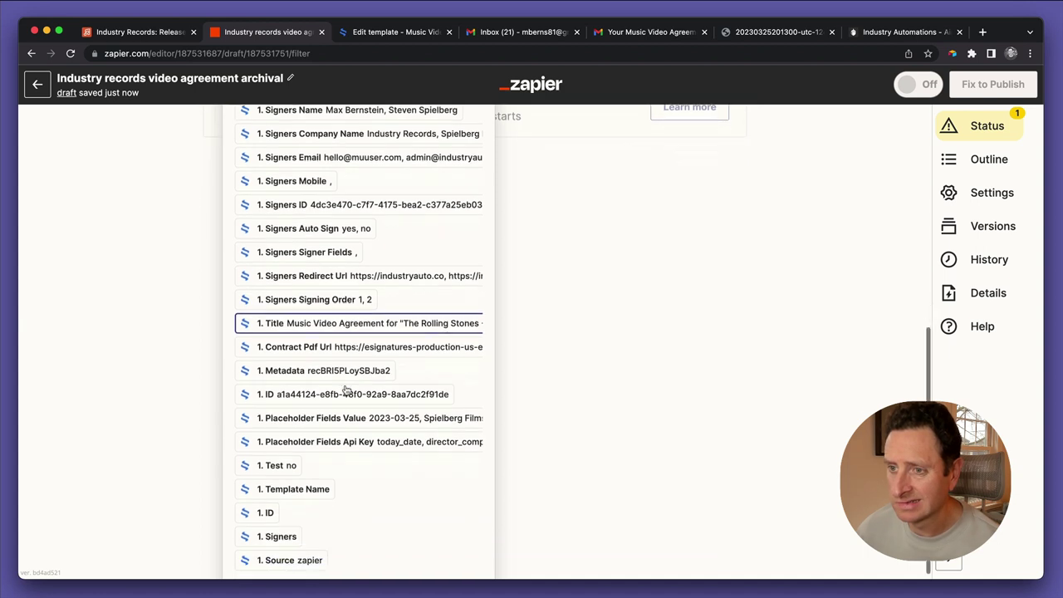
pyautogui.scroll(2, 346, 391)
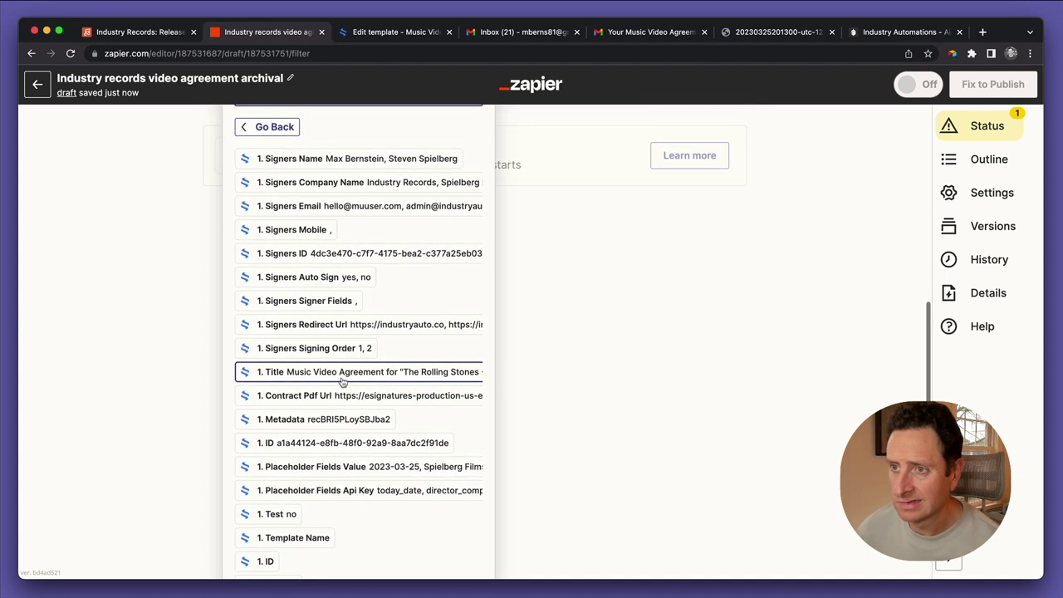
pyautogui.click(339, 376)
pyautogui.click(441, 349)
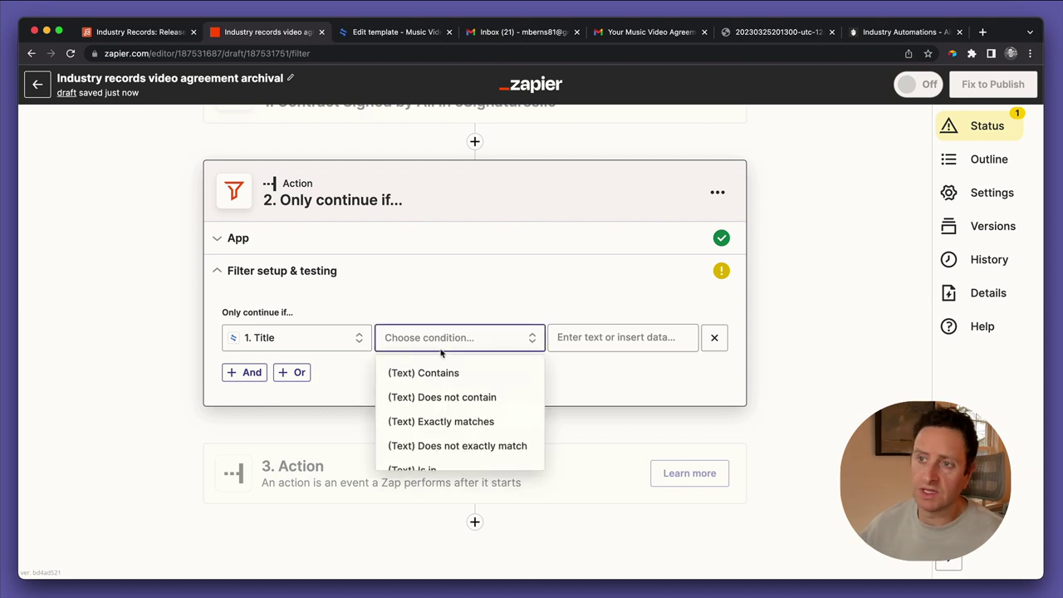
# Set the filter condition to Title (Text) contains 'Music Video Agreement for “'
pyautogui.click(400, 373)
pyautogui.click(626, 332)
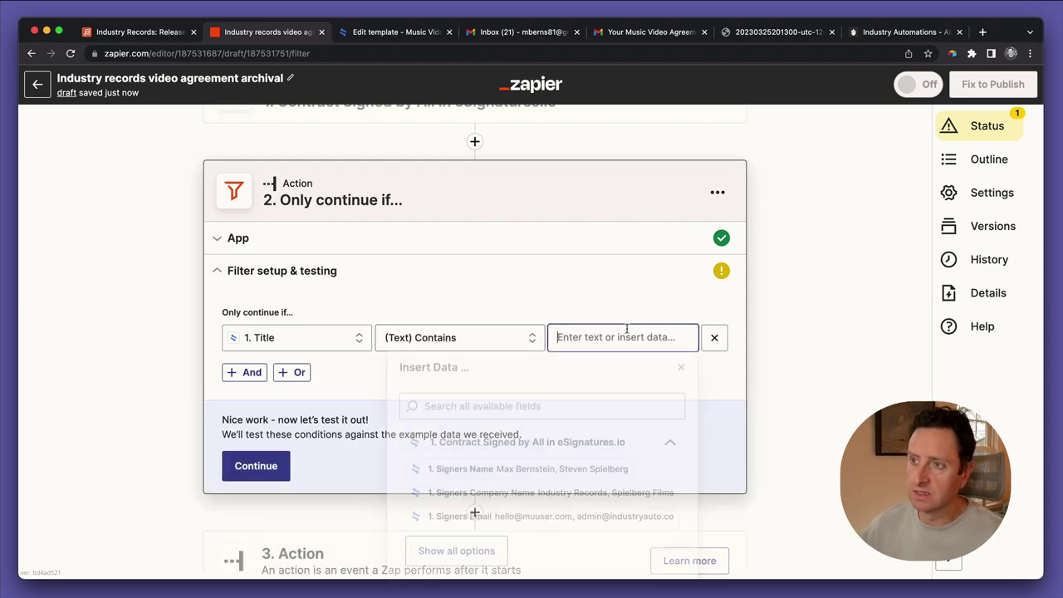
pyautogui.write('Mus')
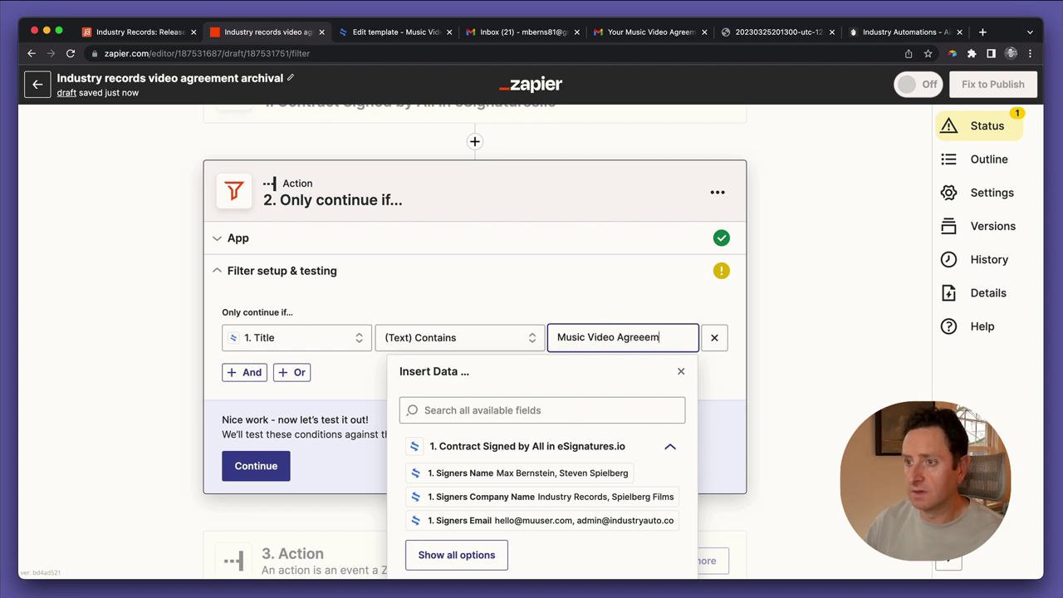
pyautogui.write('ic Video Agreem')
pyautogui.press('BackSpace')
pyautogui.write('ent')
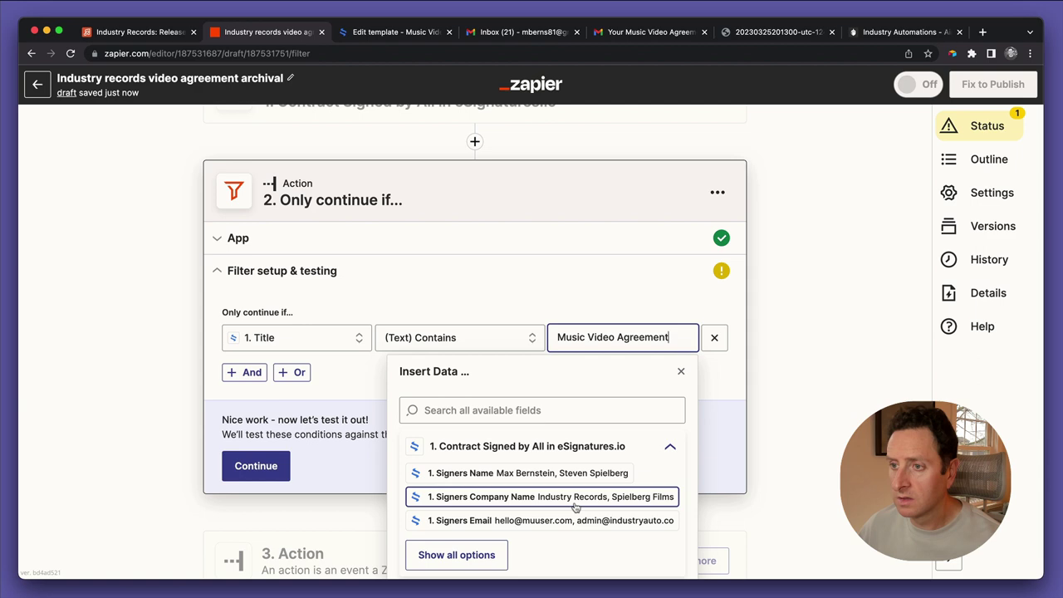
pyautogui.scroll(-1, 424, 498)
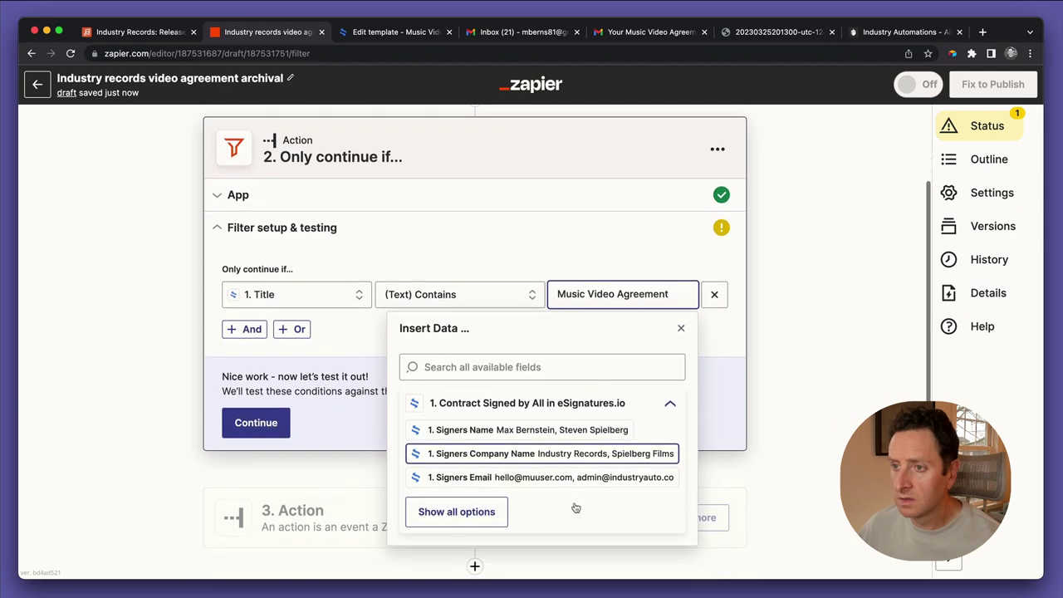
pyautogui.click(456, 511)
pyautogui.scroll(-5, 519, 499)
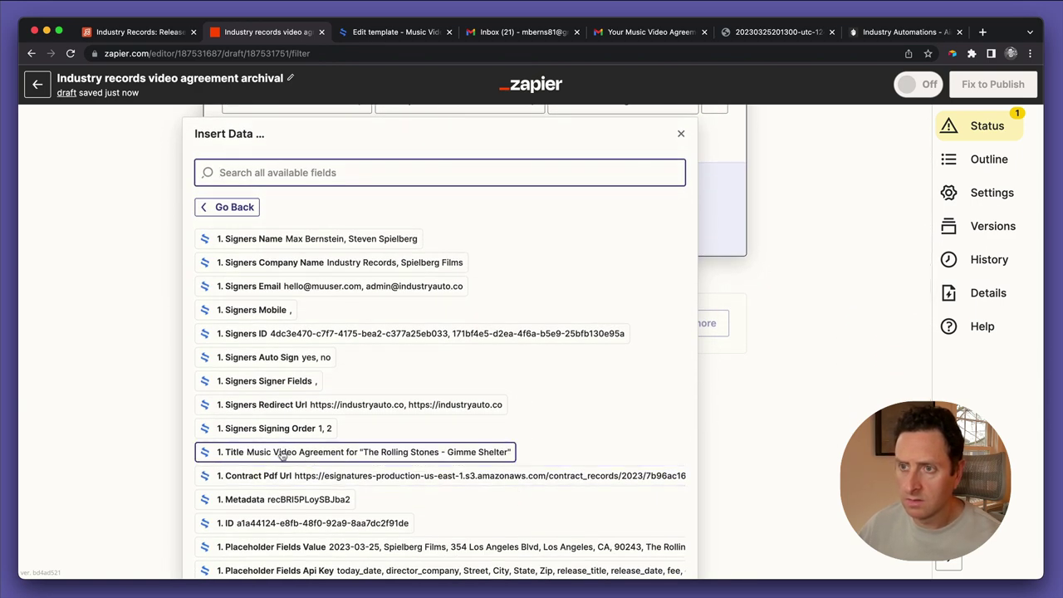
pyautogui.scroll(3, 461, 419)
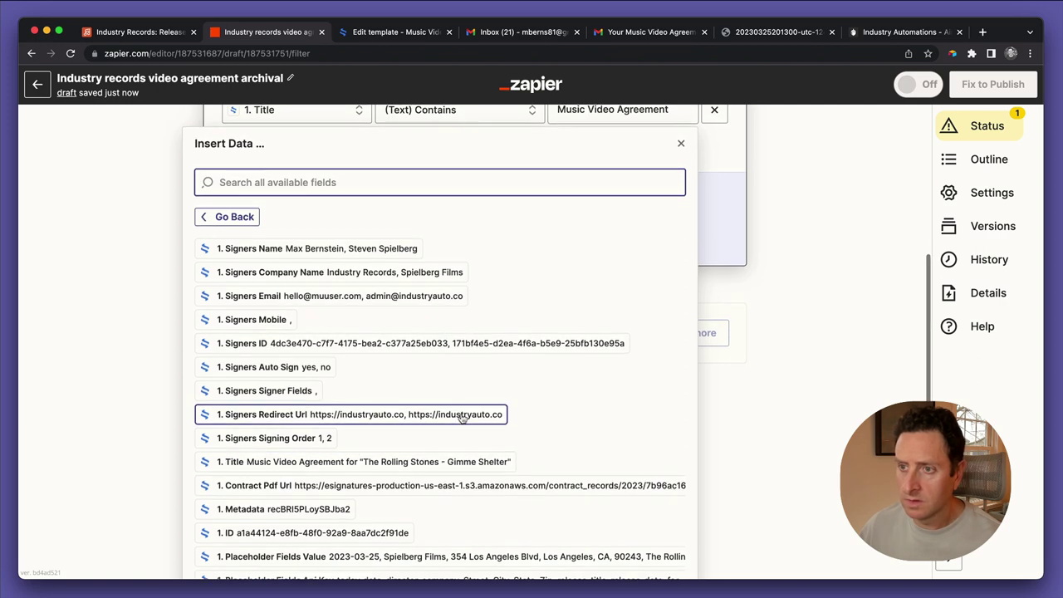
pyautogui.scroll(4, 463, 418)
pyautogui.click(672, 333)
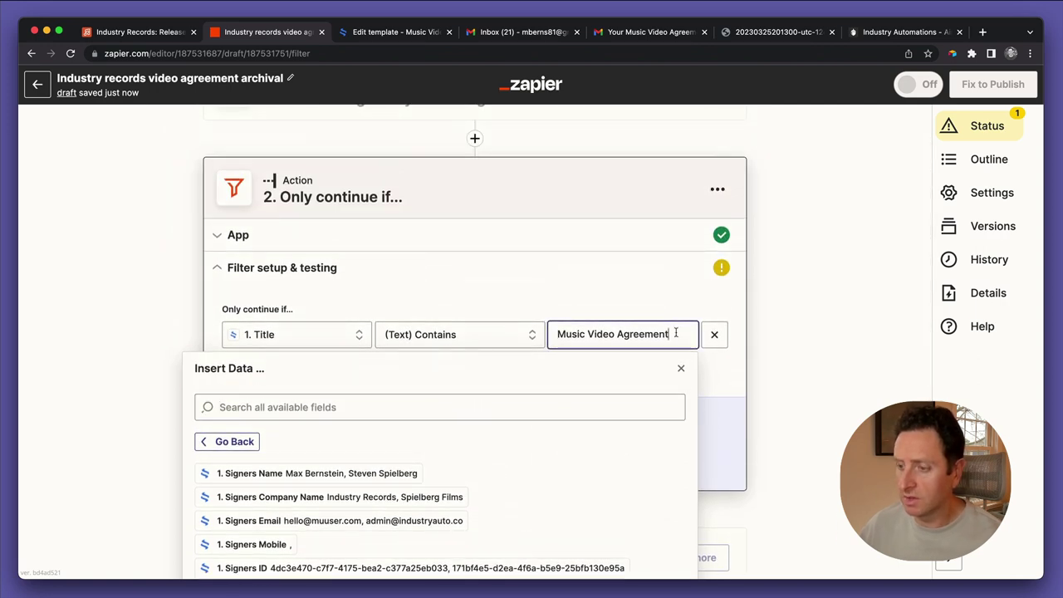
pyautogui.write('for “')
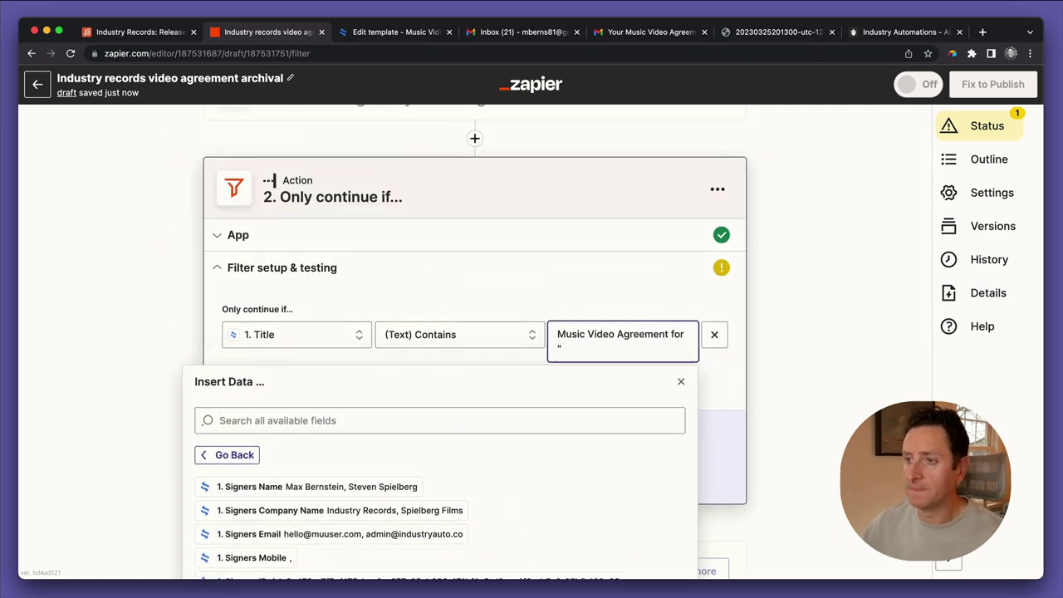
# Test the filter against the sample data and confirm it passes
pyautogui.click(682, 383)
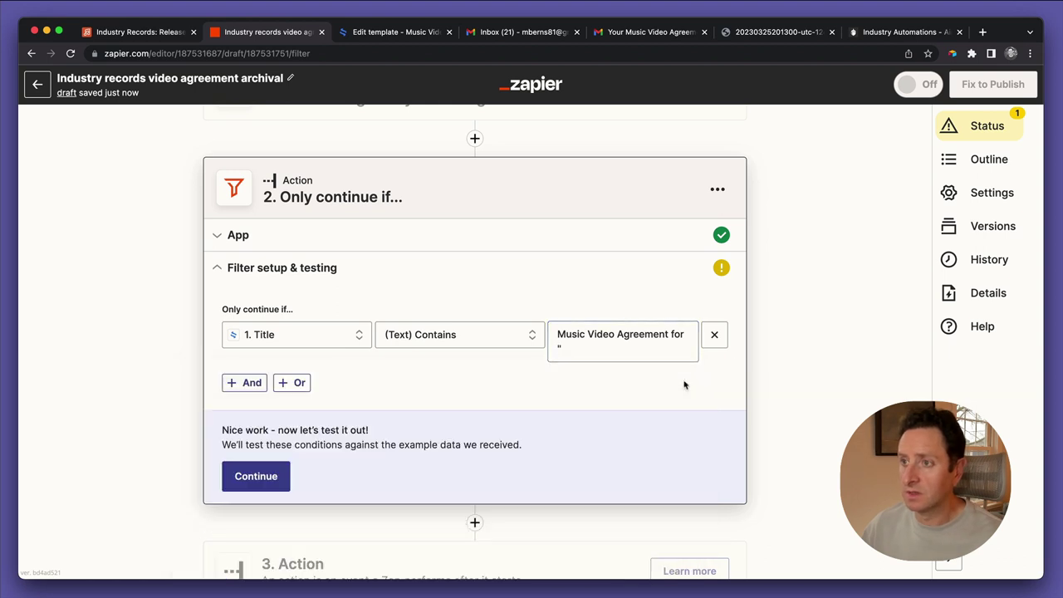
pyautogui.click(249, 477)
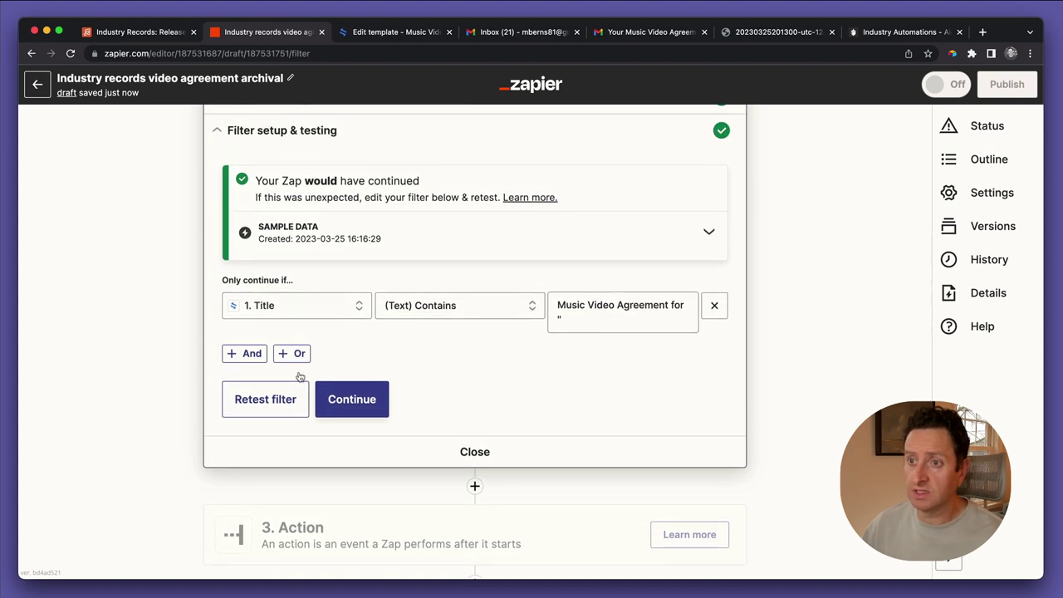
pyautogui.click(377, 391)
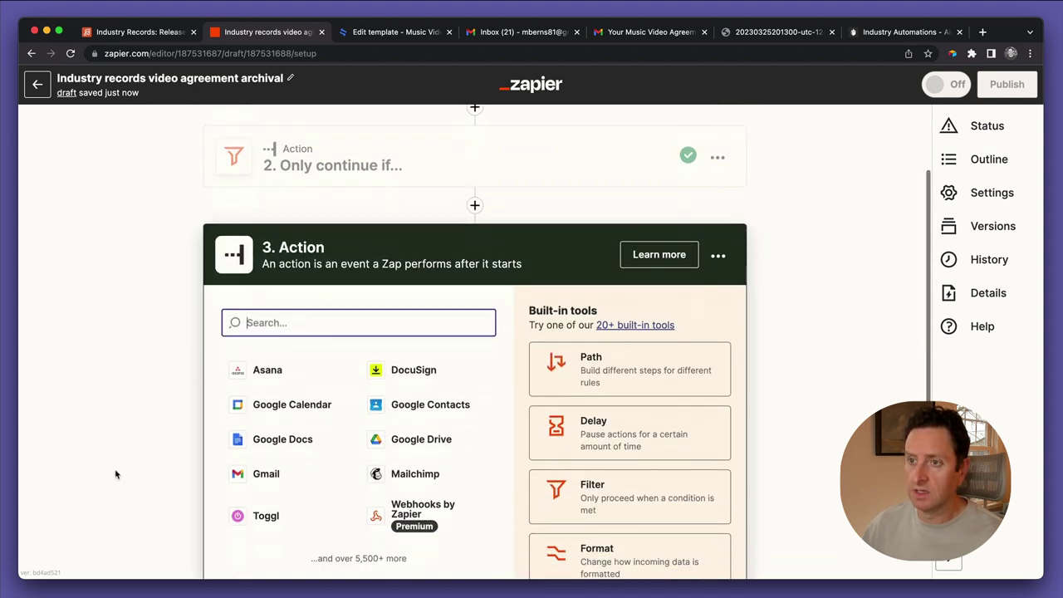
# Make step 3 an Airtable Update Record action using the connected Airtable account
pyautogui.write('airta')
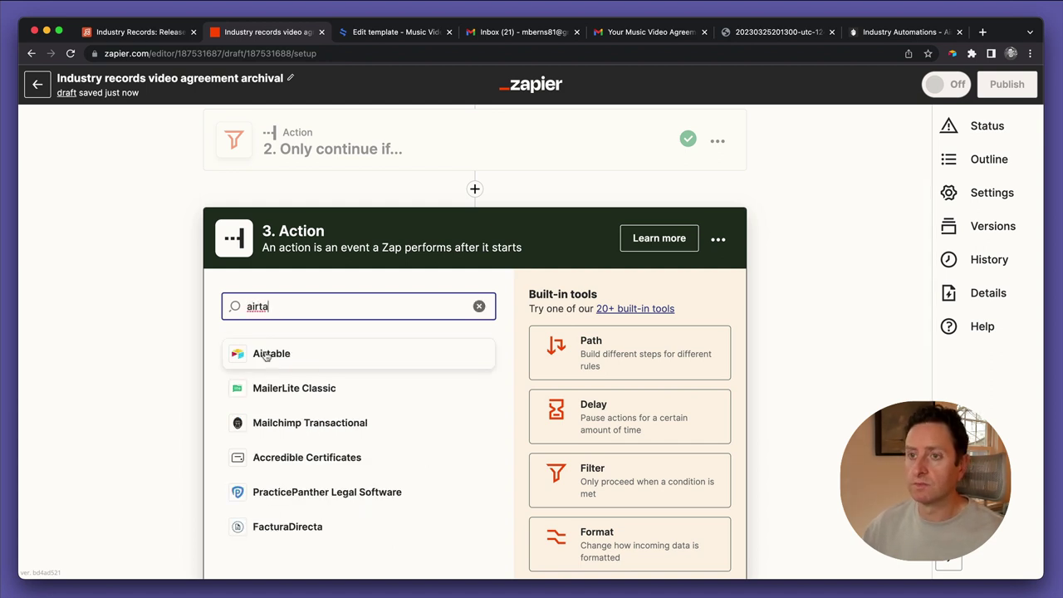
pyautogui.click(266, 355)
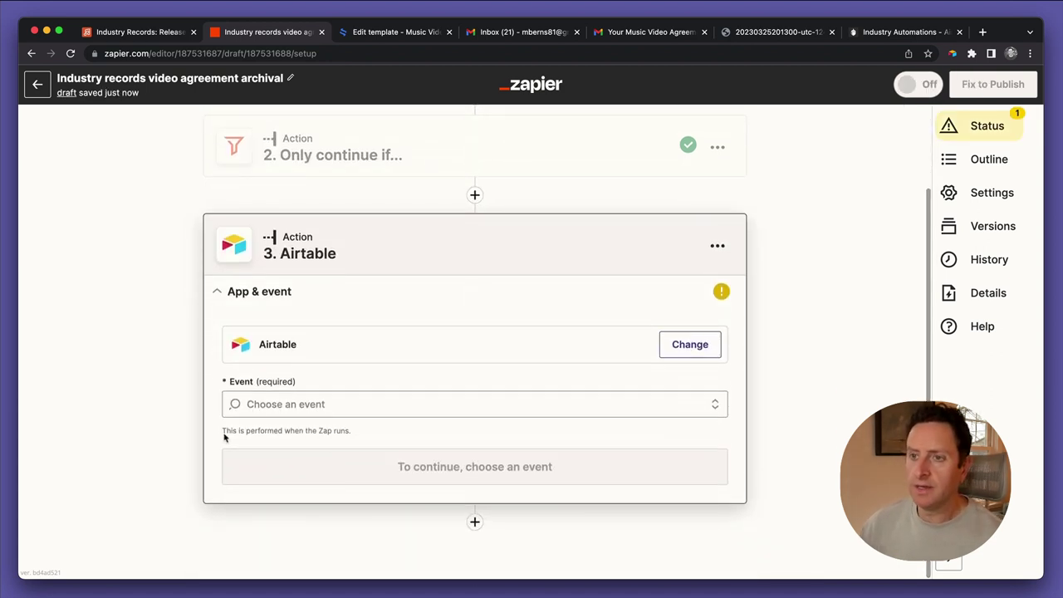
pyautogui.click(249, 407)
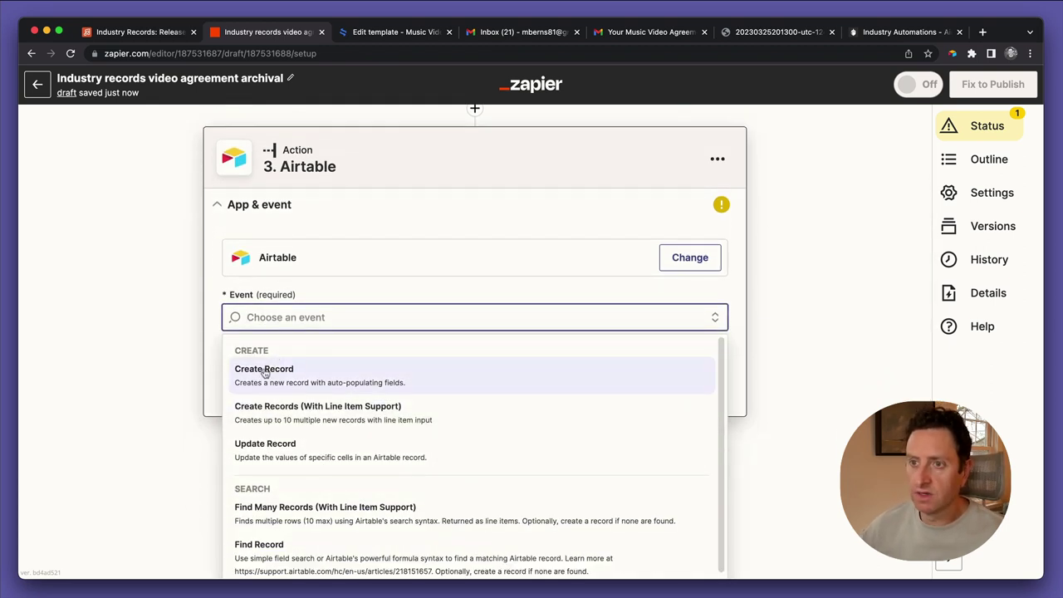
pyautogui.click(267, 442)
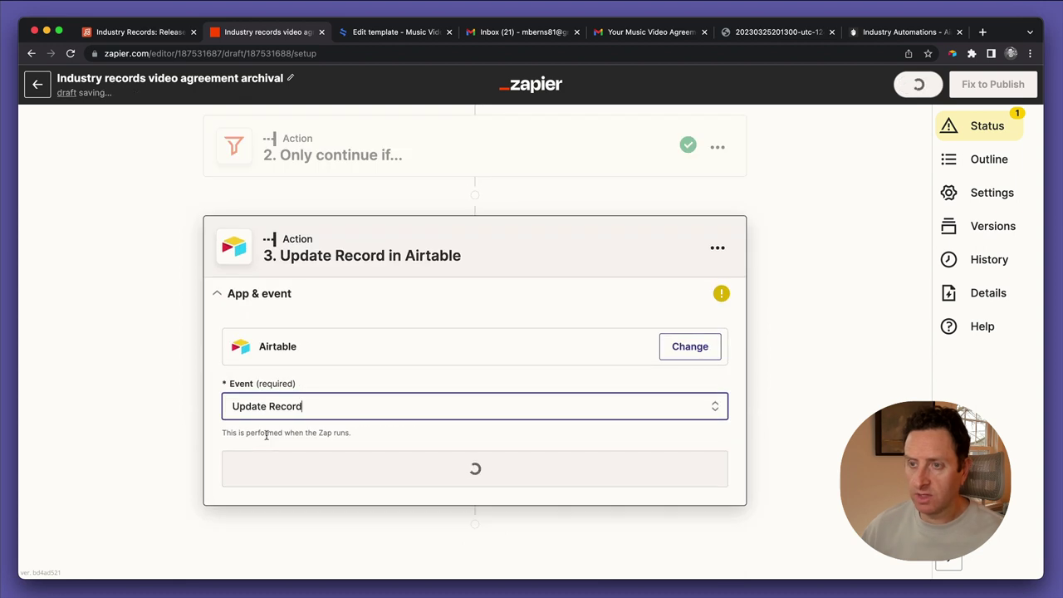
pyautogui.click(266, 448)
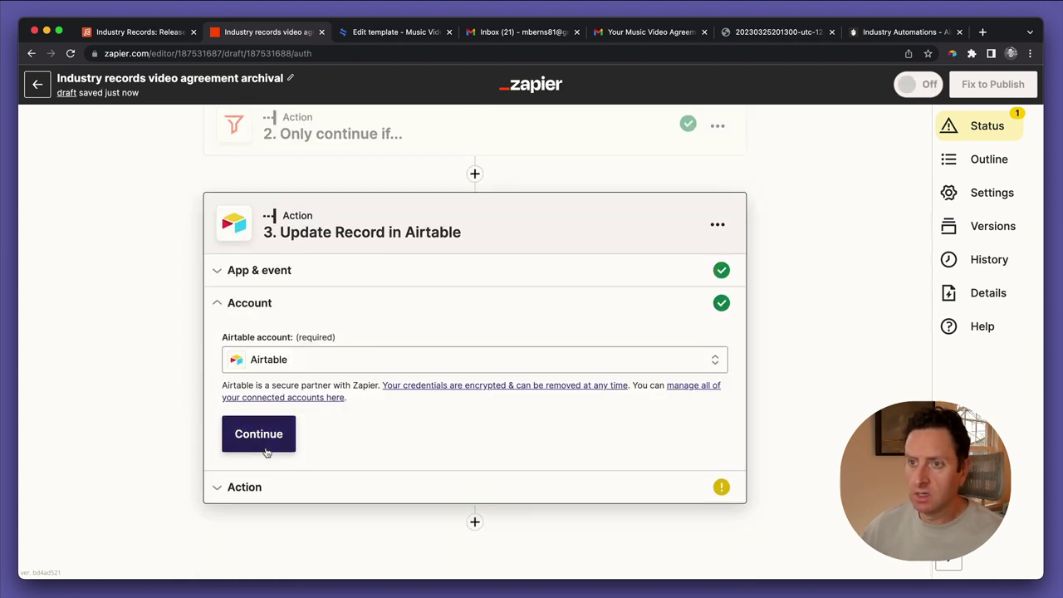
pyautogui.click(259, 434)
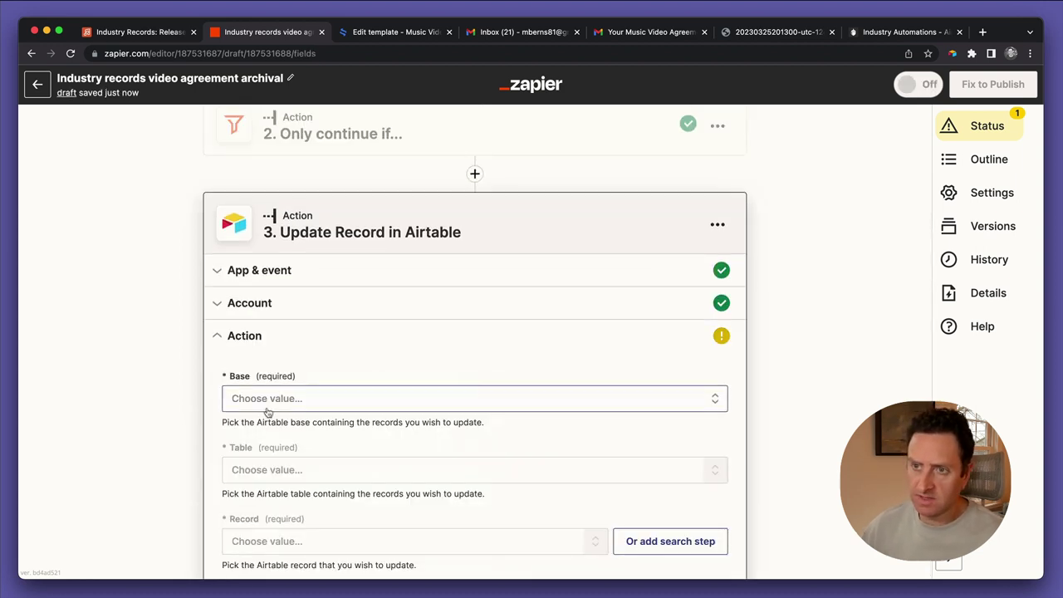
# Choose the Industry Records base and its Releases table
pyautogui.click(274, 268)
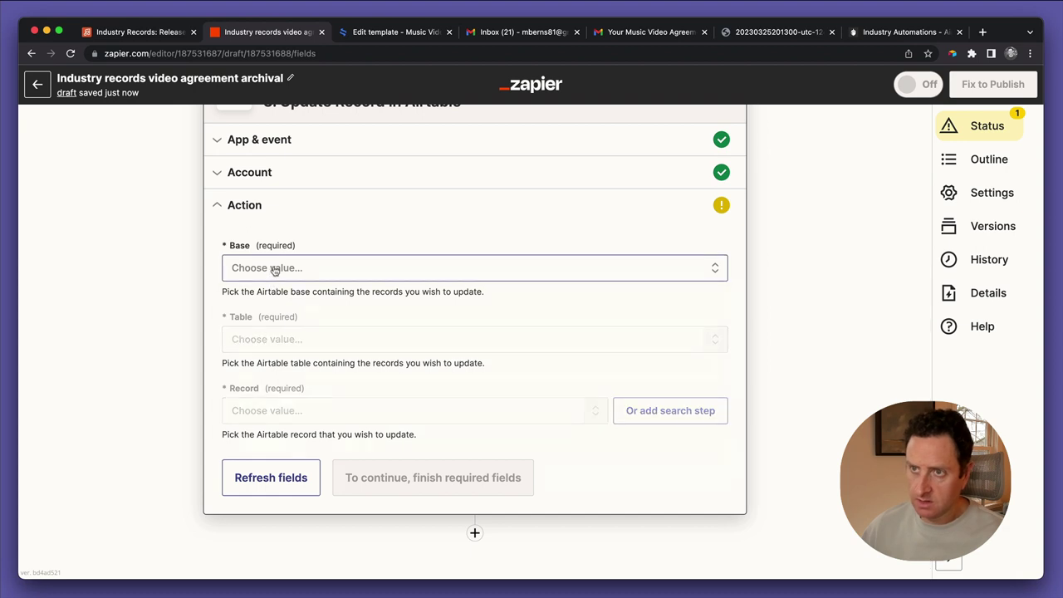
pyautogui.write('industry')
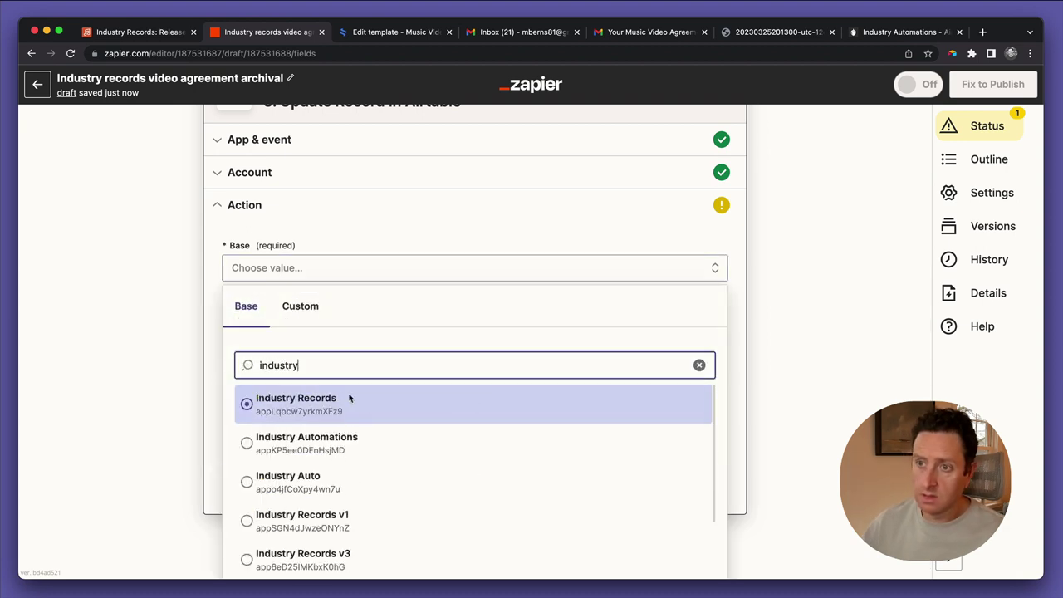
pyautogui.scroll(-3, 349, 399)
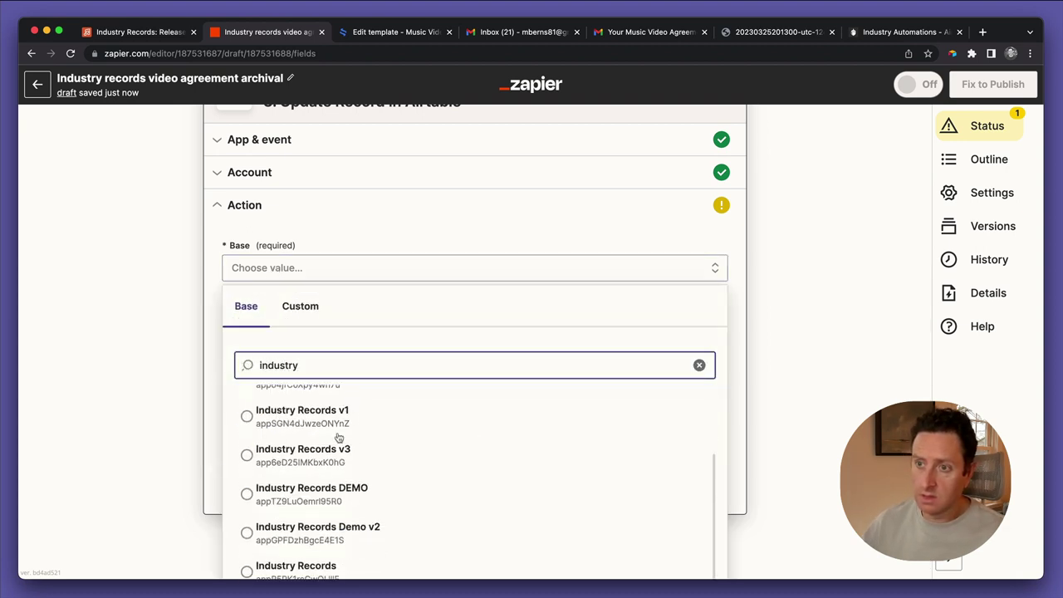
pyautogui.click(301, 565)
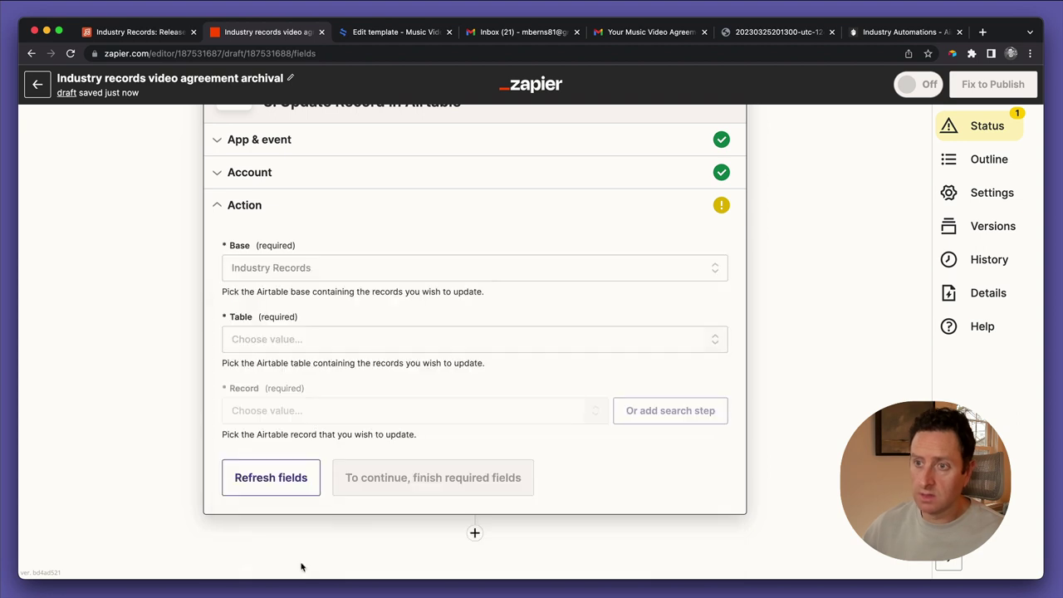
pyautogui.click(262, 348)
pyautogui.write('re')
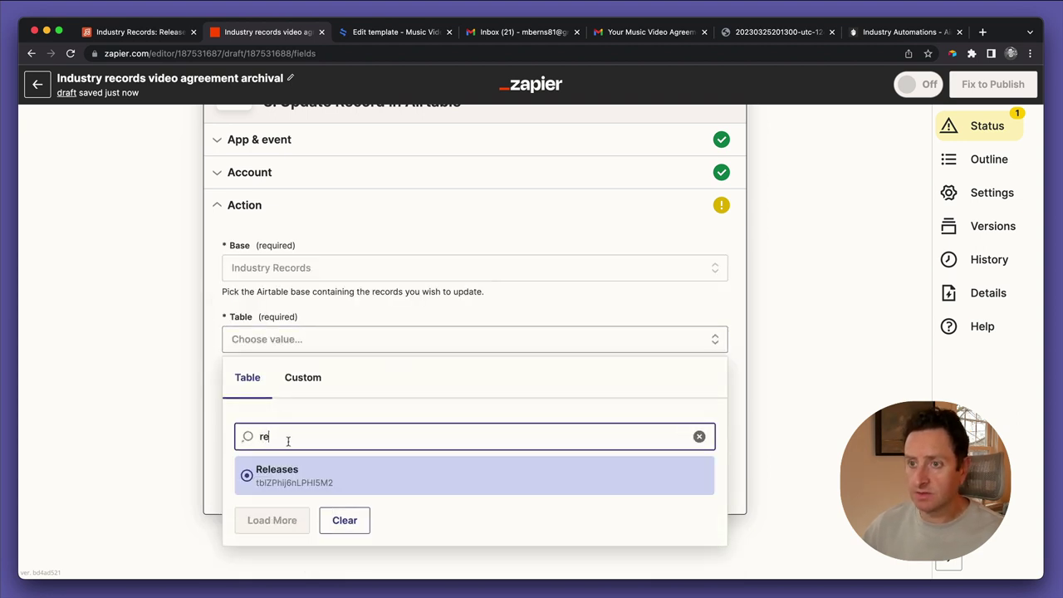
pyautogui.click(287, 477)
# Map the Record field to the trigger's '1. Metadata' value
pyautogui.click(274, 410)
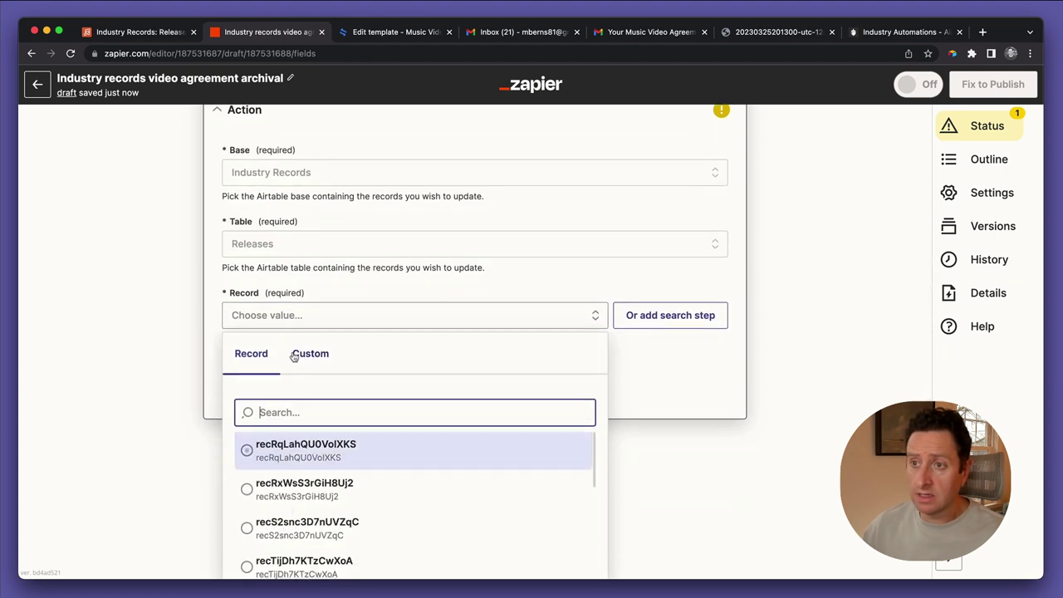
pyautogui.click(301, 353)
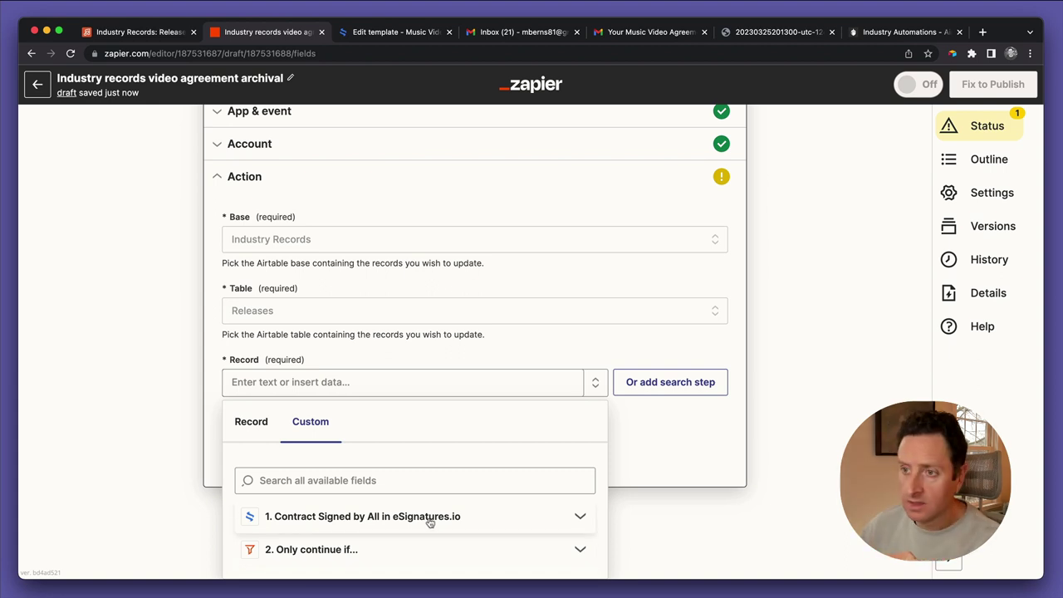
pyautogui.click(430, 521)
pyautogui.scroll(-3, 436, 561)
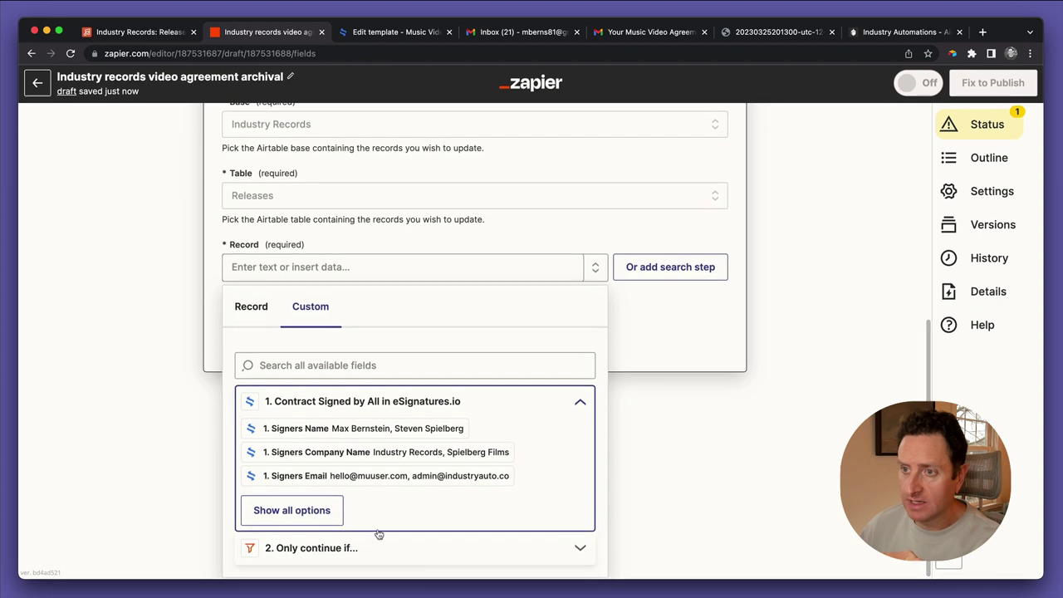
pyautogui.click(347, 358)
pyautogui.write('meta')
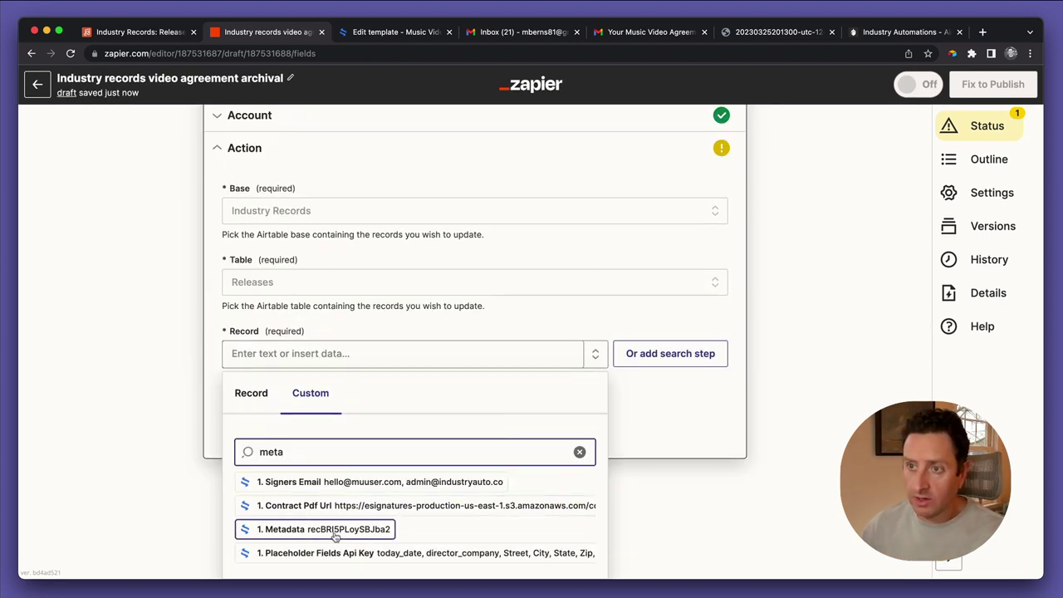
pyautogui.click(334, 529)
pyautogui.click(181, 405)
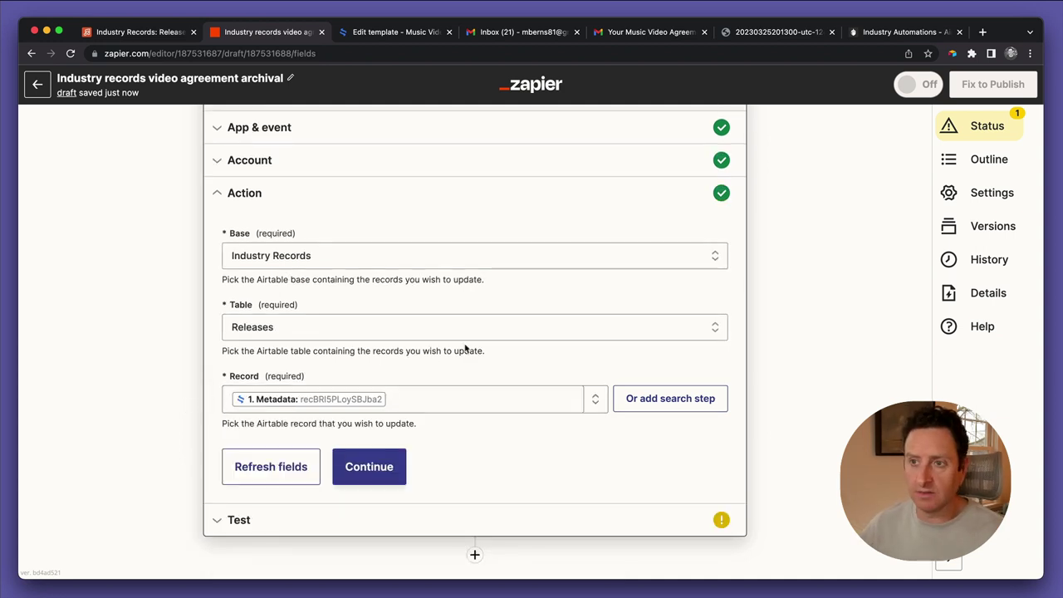
# Test the Update Record action, sending the Gimme Shelter record, and check it in Airtable
pyautogui.click(366, 459)
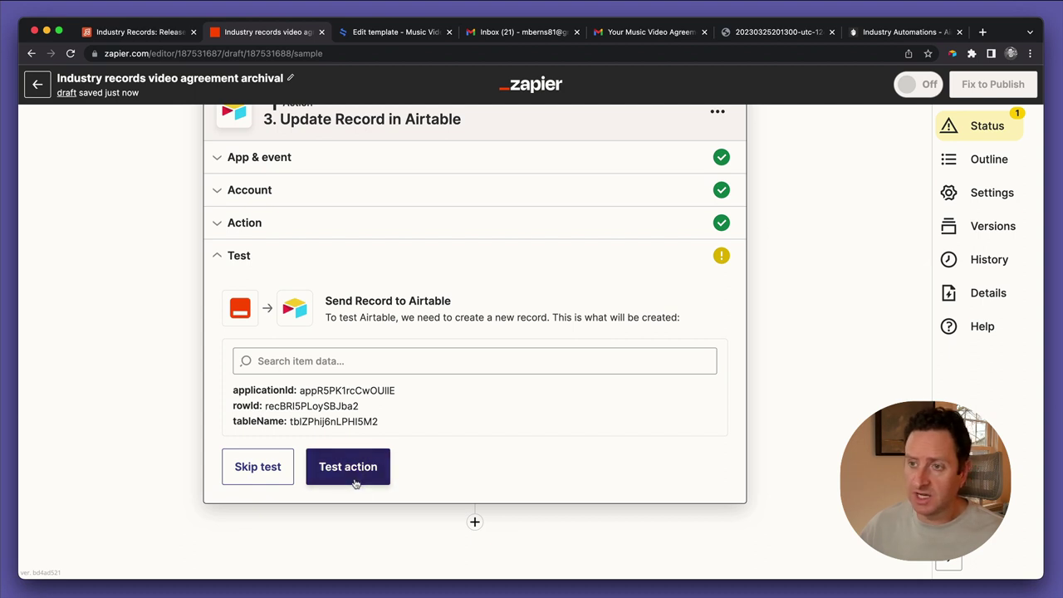
pyautogui.click(349, 469)
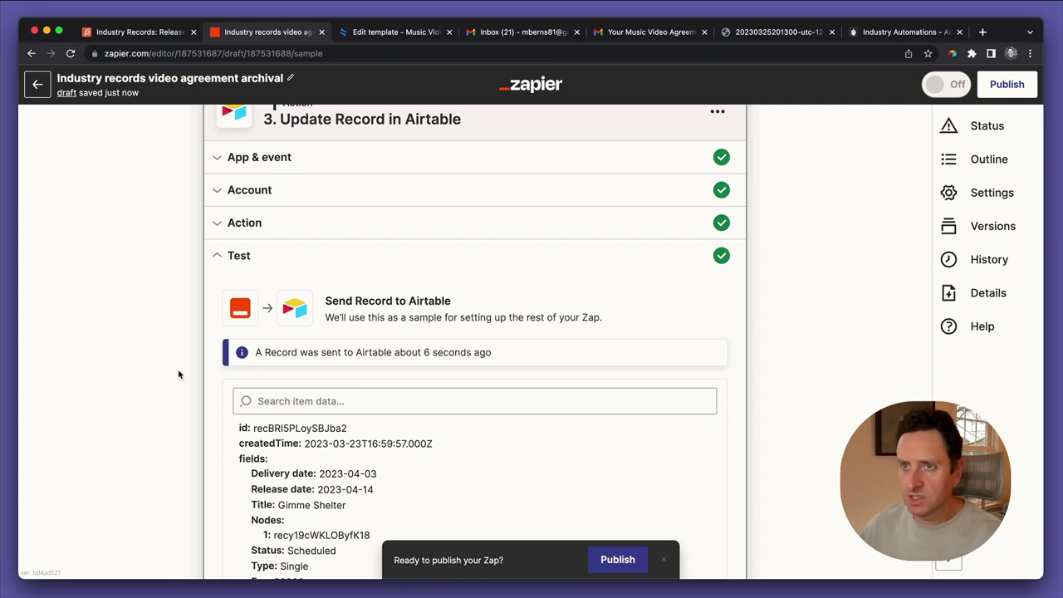
pyautogui.scroll(-3, 179, 374)
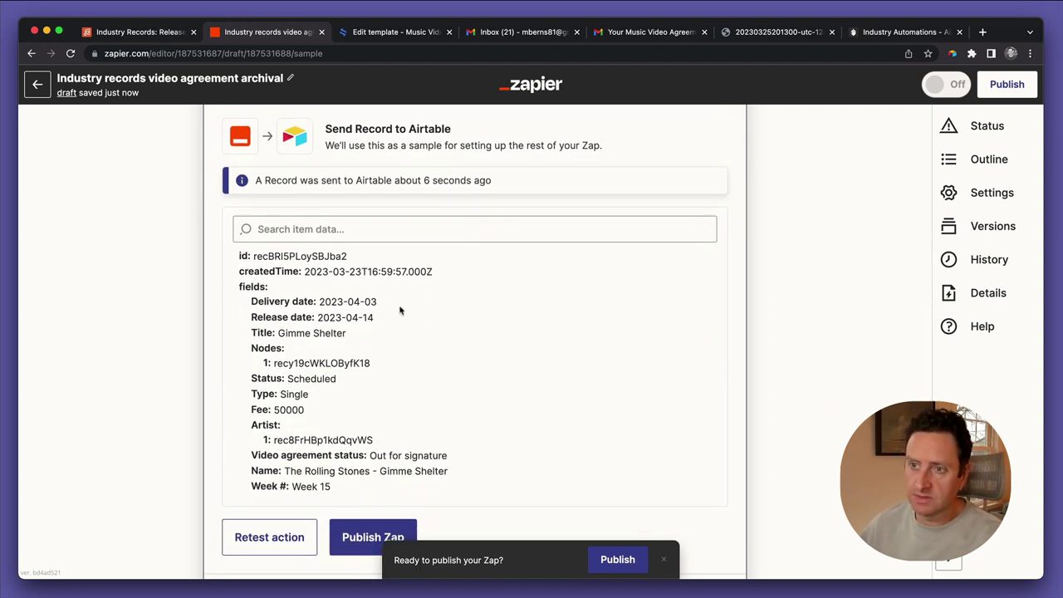
pyautogui.scroll(-3, 350, 397)
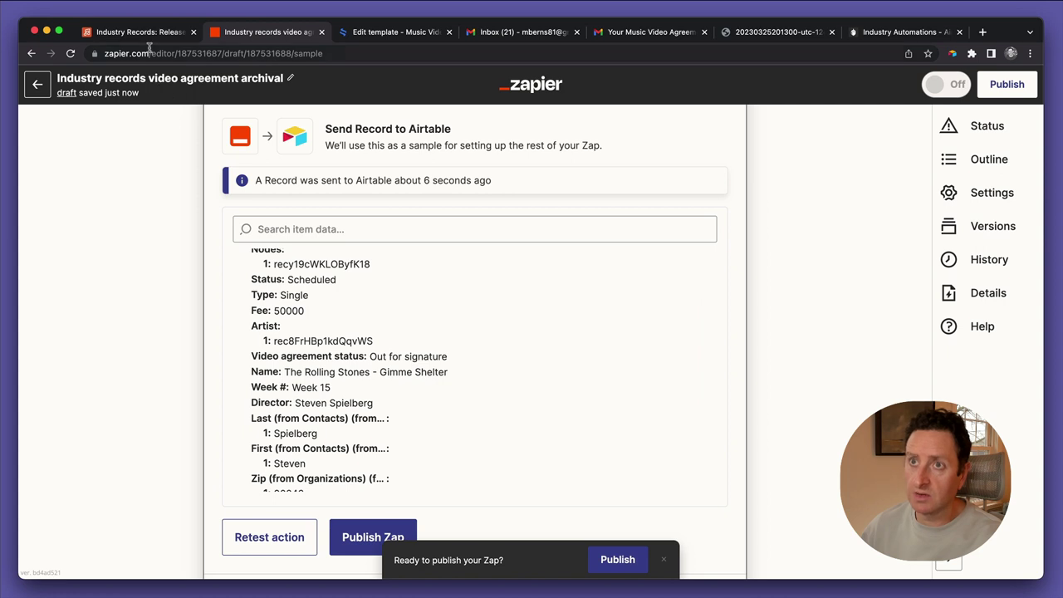
pyautogui.click(137, 31)
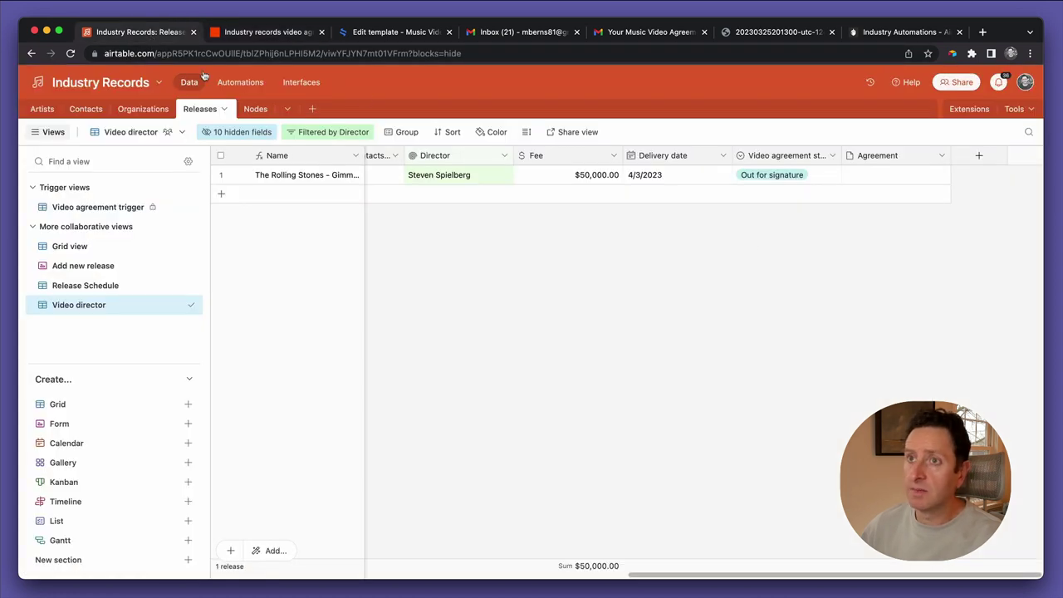
pyautogui.click(263, 33)
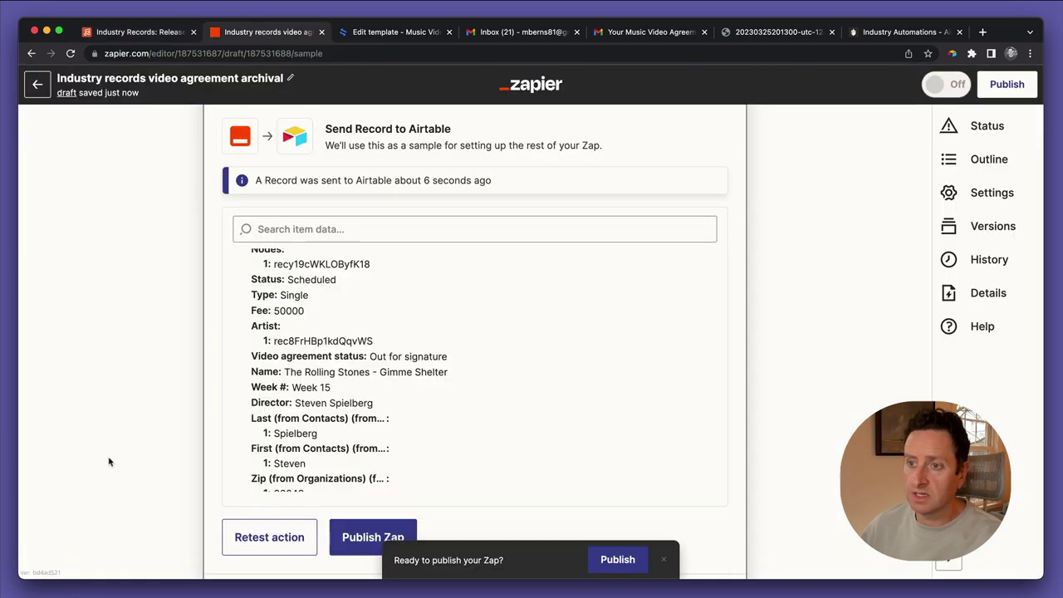
pyautogui.scroll(-2, 108, 461)
pyautogui.scroll(2, 108, 462)
pyautogui.scroll(-1, 108, 462)
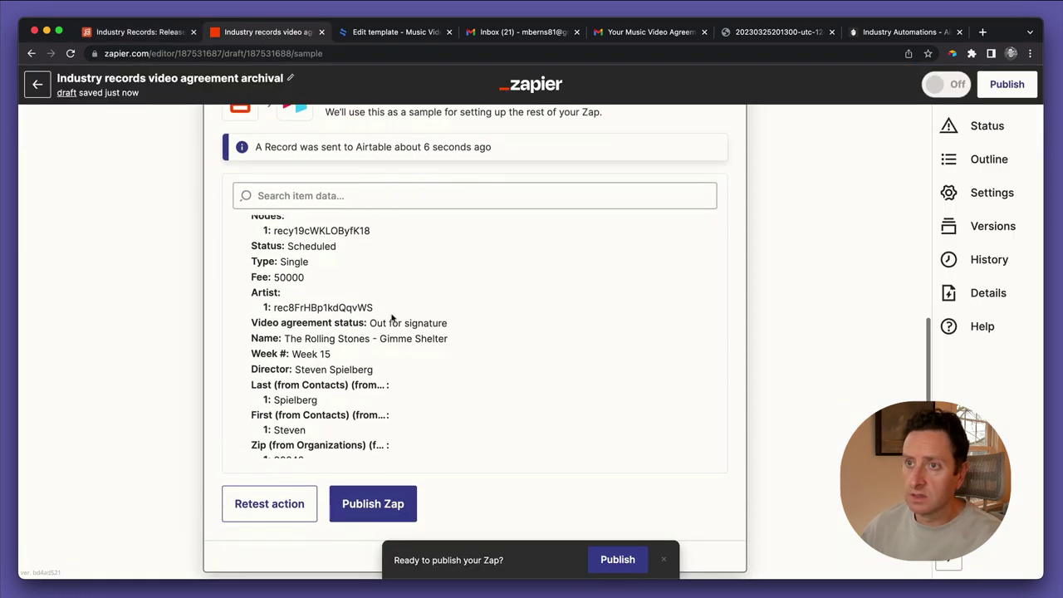
pyautogui.scroll(1, 392, 318)
pyautogui.scroll(4, 149, 268)
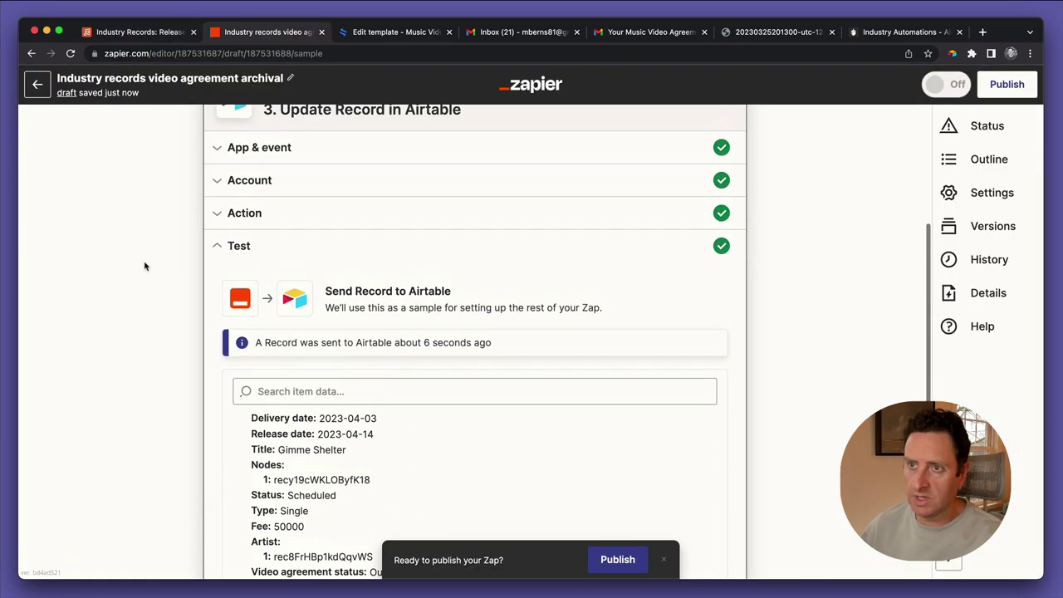
# Refresh the Update Record action's fields to load all Releases table columns
pyautogui.click(249, 214)
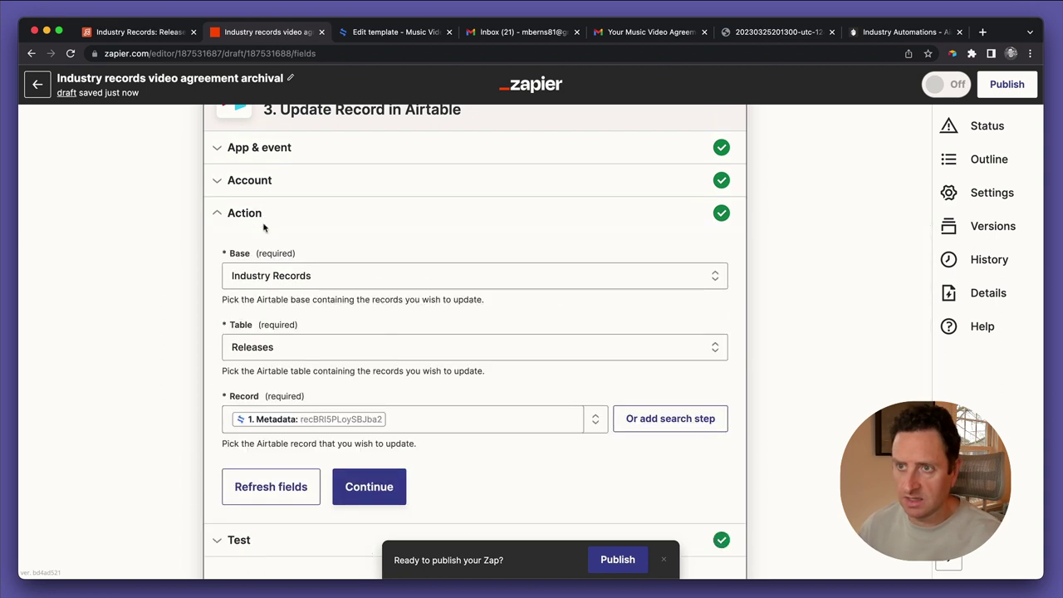
pyautogui.click(290, 491)
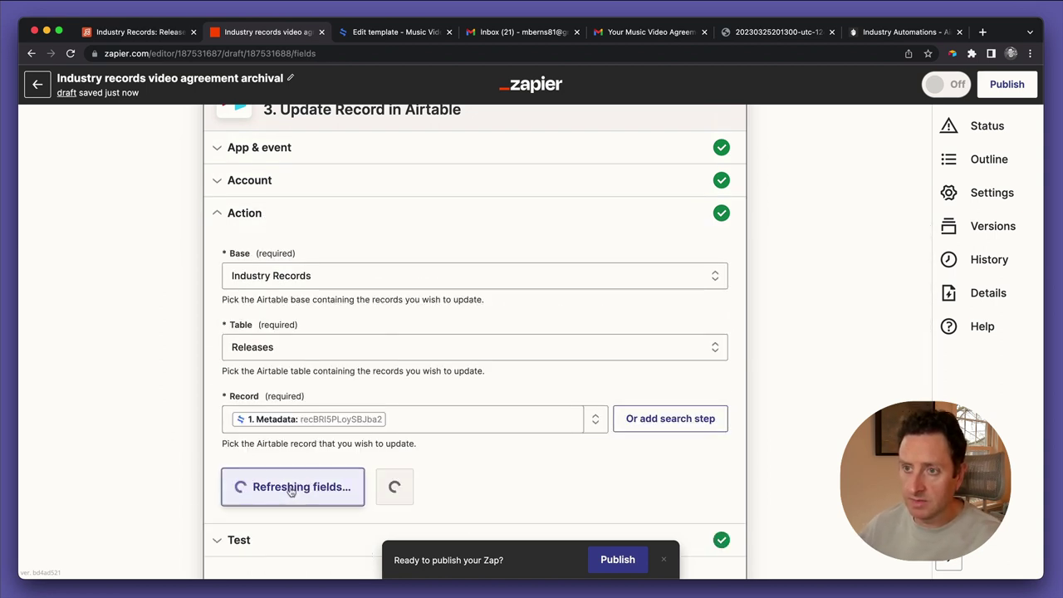
pyautogui.scroll(-10, 286, 486)
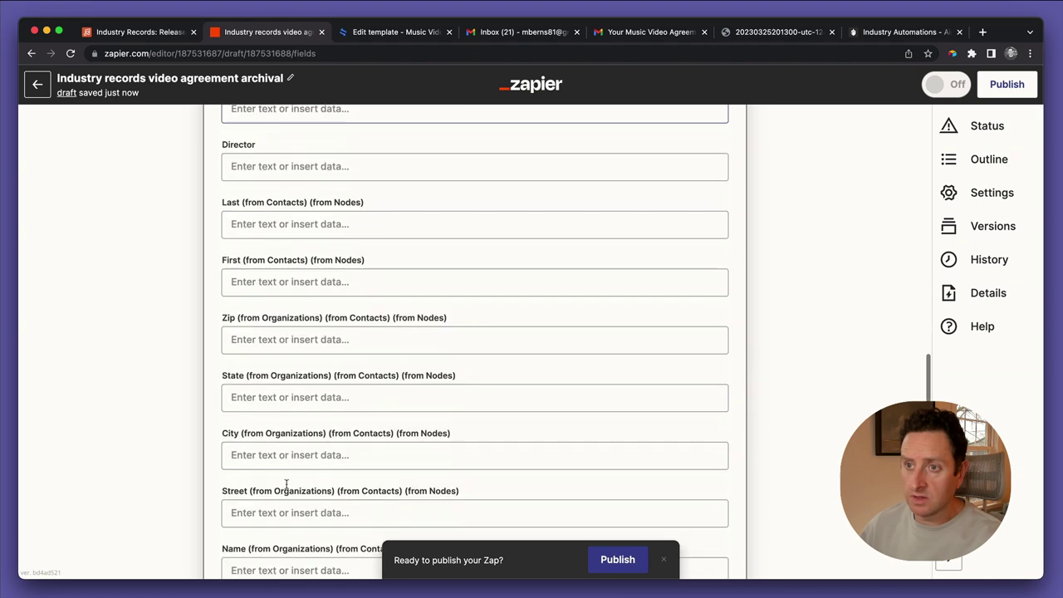
pyautogui.scroll(-5, 286, 486)
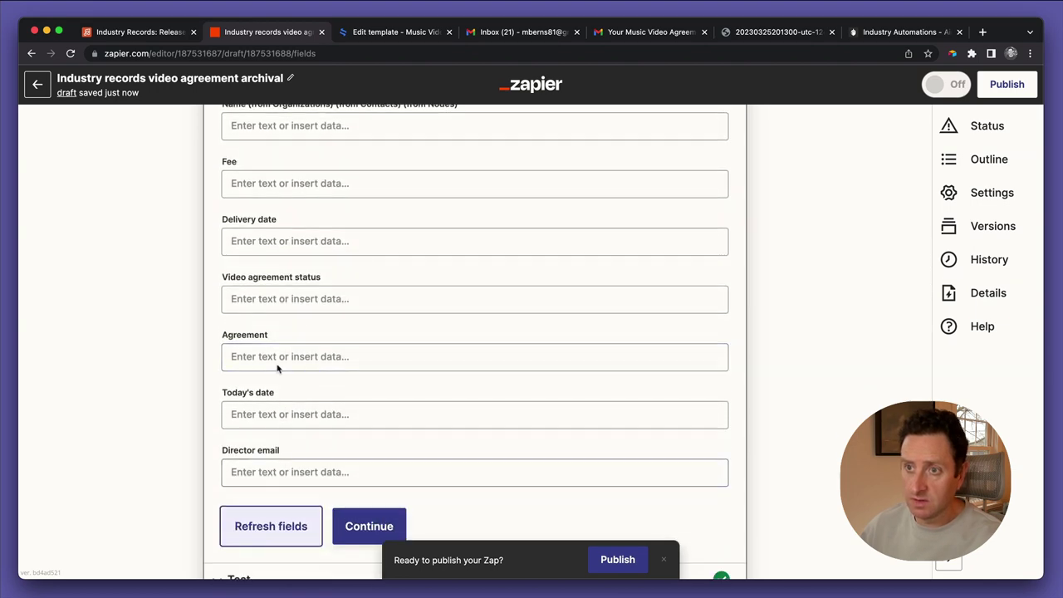
# Map the trigger's '1. Contract Pdf Url' into Agreement and retest the action
pyautogui.click(279, 362)
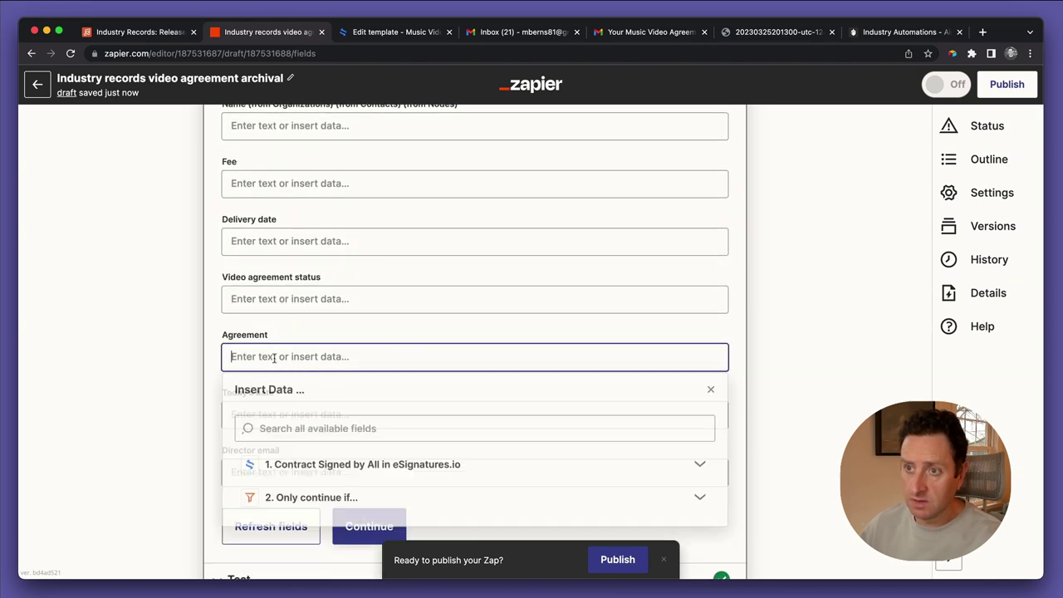
pyautogui.click(317, 467)
pyautogui.scroll(-2, 324, 510)
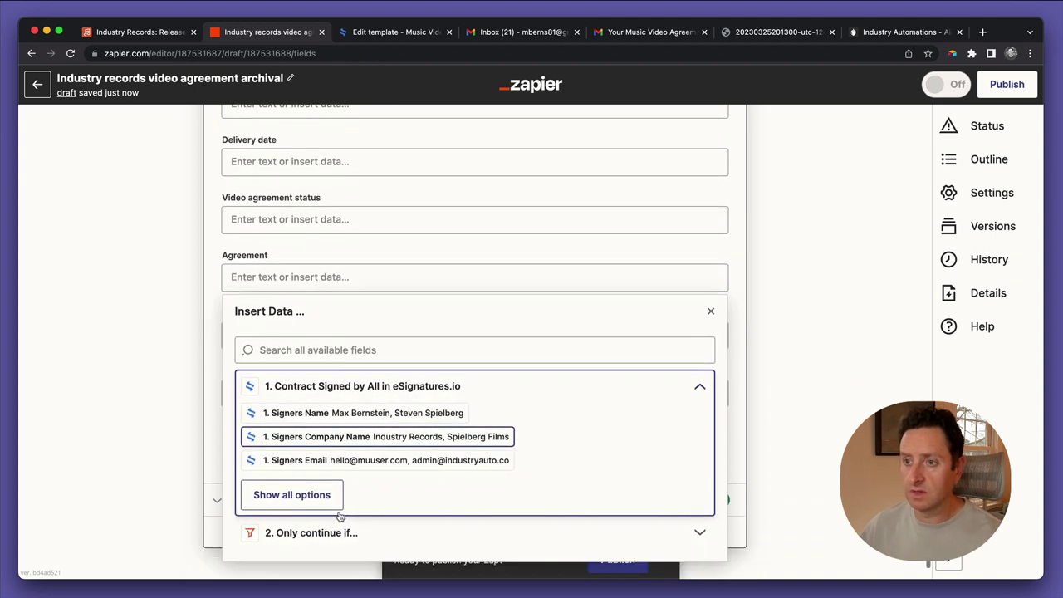
pyautogui.click(292, 494)
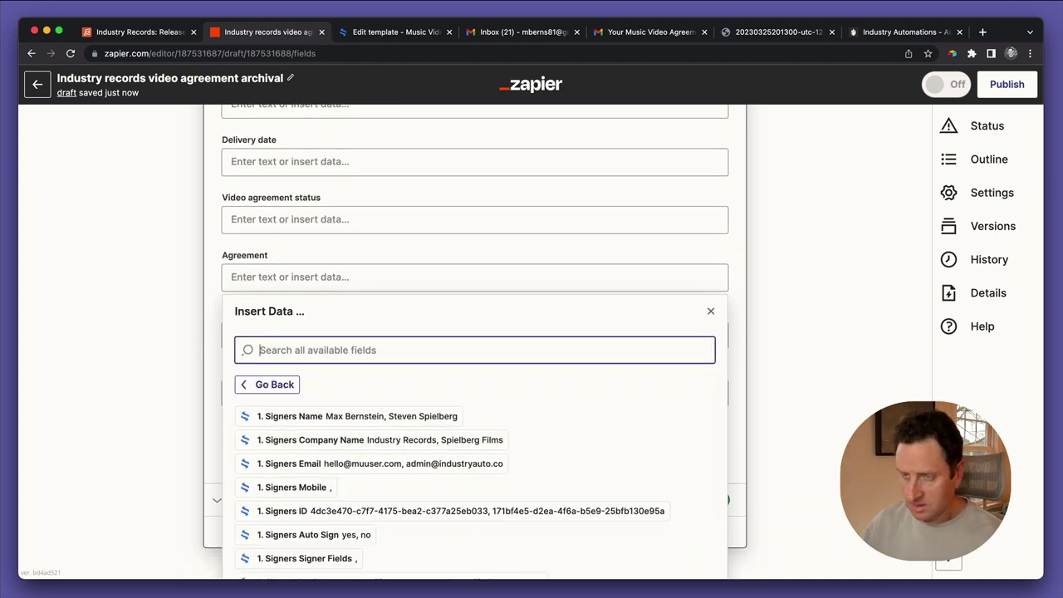
pyautogui.write('url')
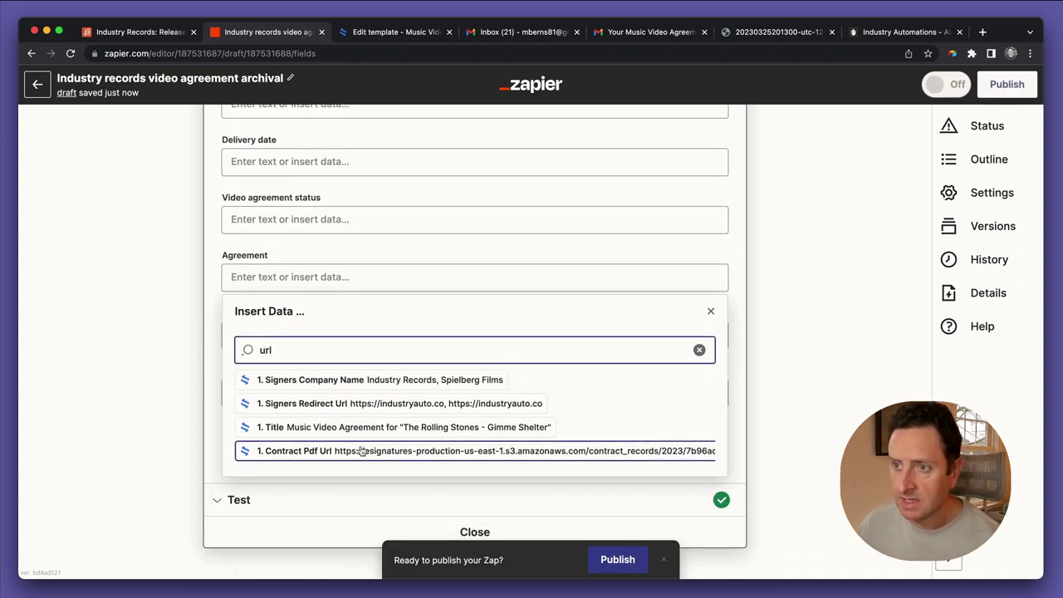
pyautogui.click(357, 453)
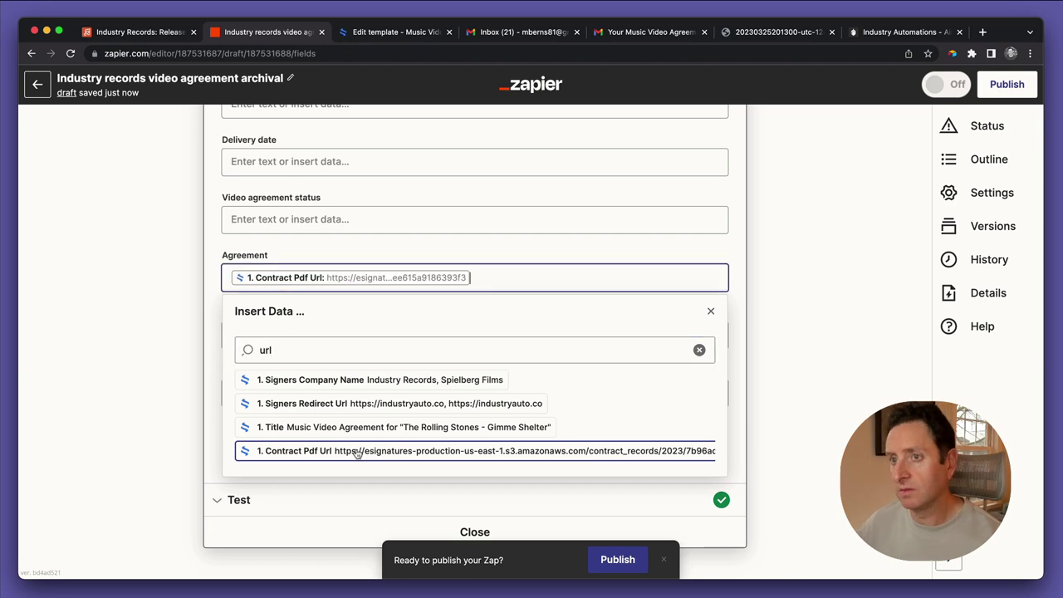
pyautogui.click(185, 348)
pyautogui.click(369, 447)
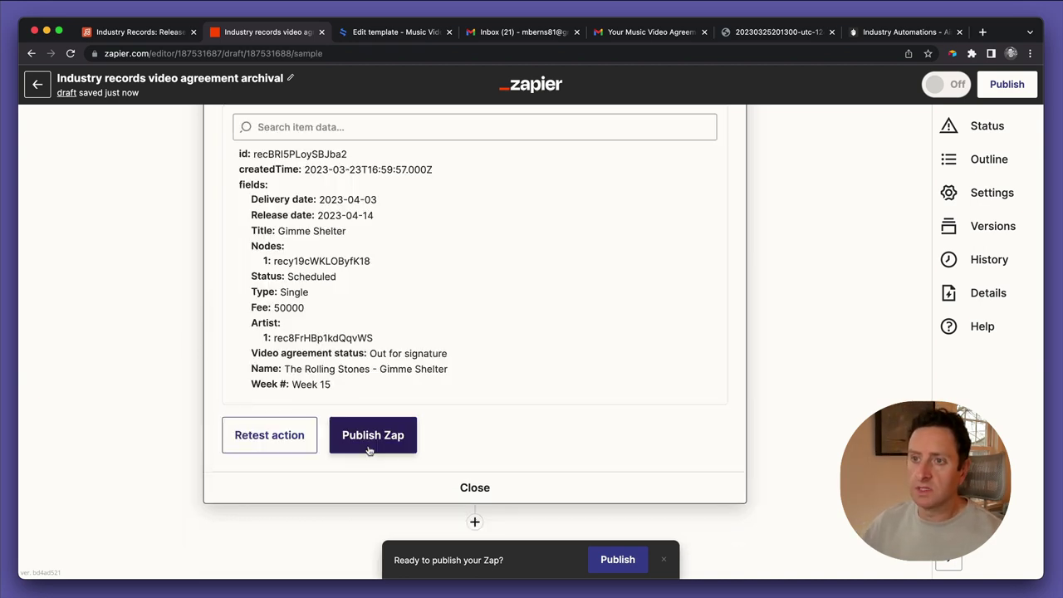
pyautogui.click(307, 444)
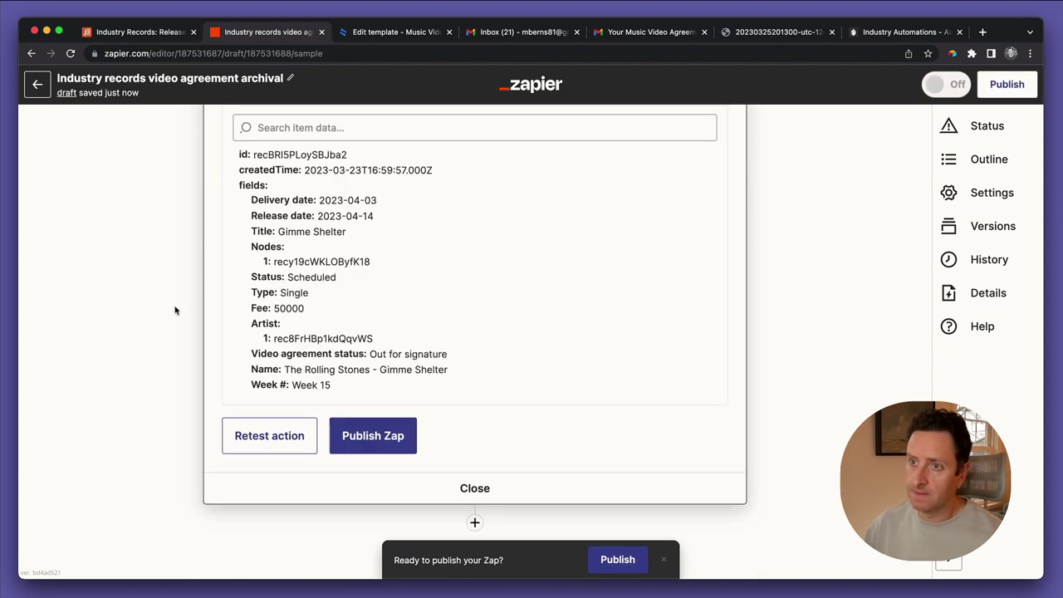
# Open the Gimme Shelter release's attached agreement PDF in Airtable, scroll through it, and close it
pyautogui.click(146, 34)
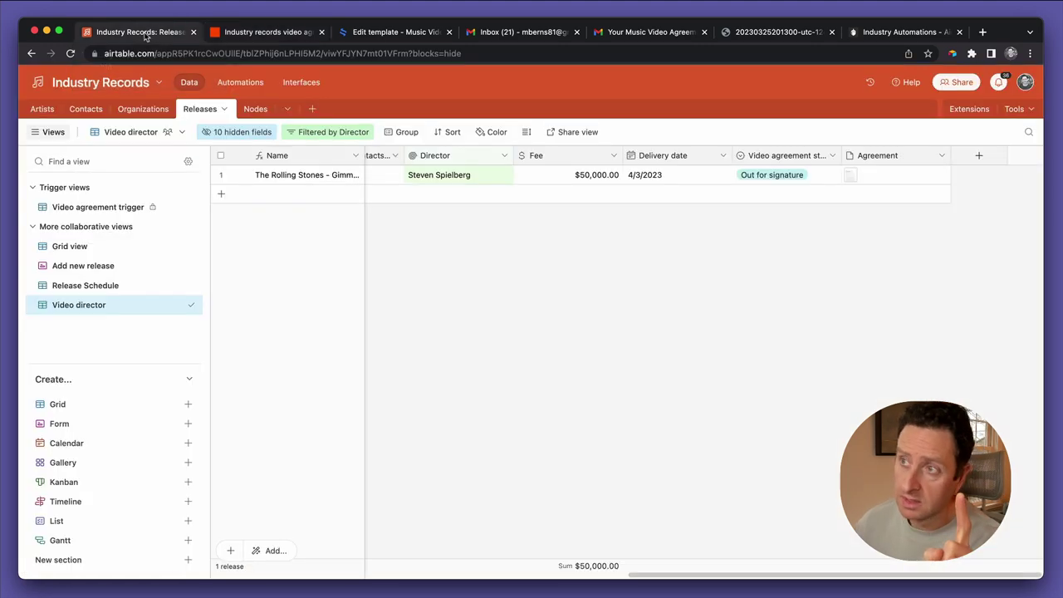
pyautogui.click(850, 176)
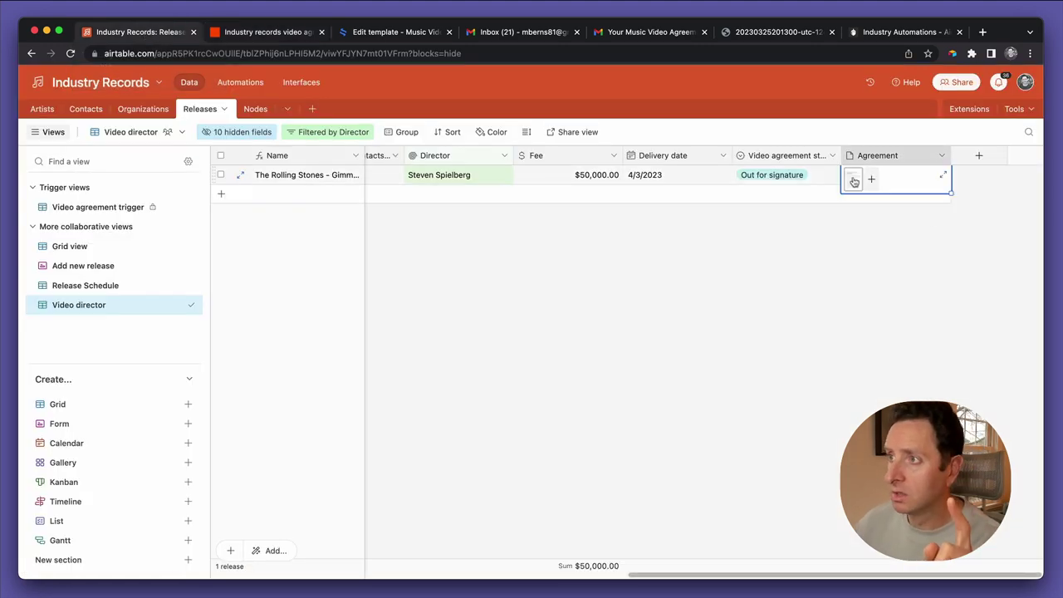
pyautogui.click(850, 176)
pyautogui.scroll(-15, 562, 288)
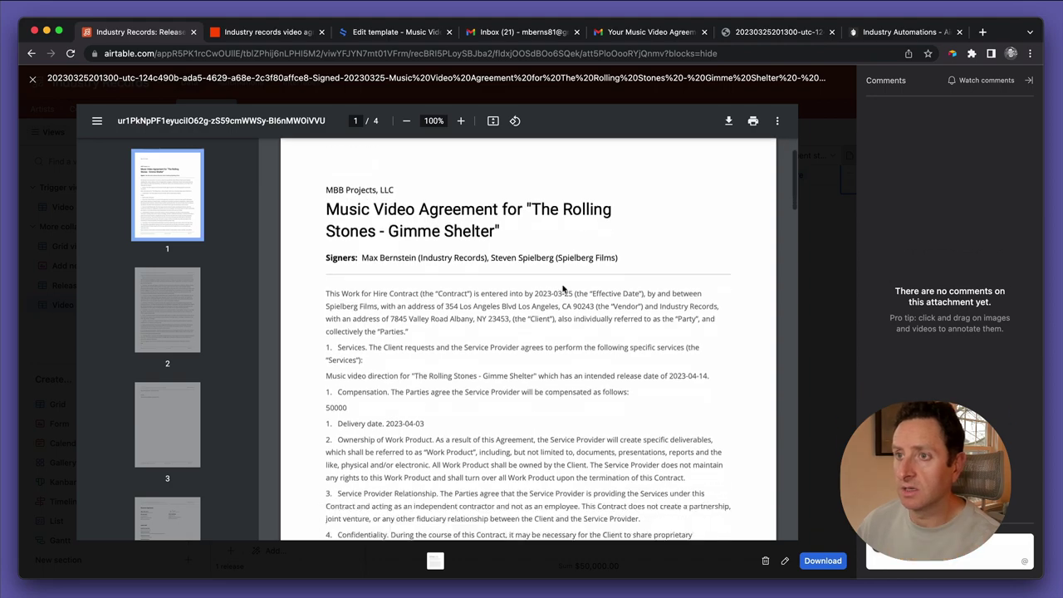
pyautogui.scroll(-20, 562, 288)
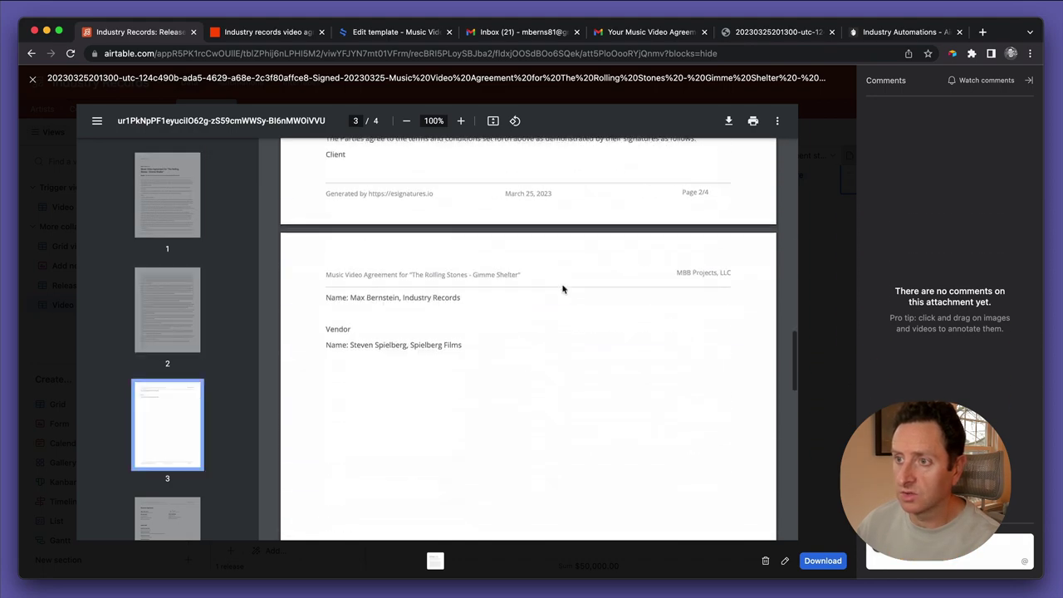
pyautogui.scroll(-3, 562, 288)
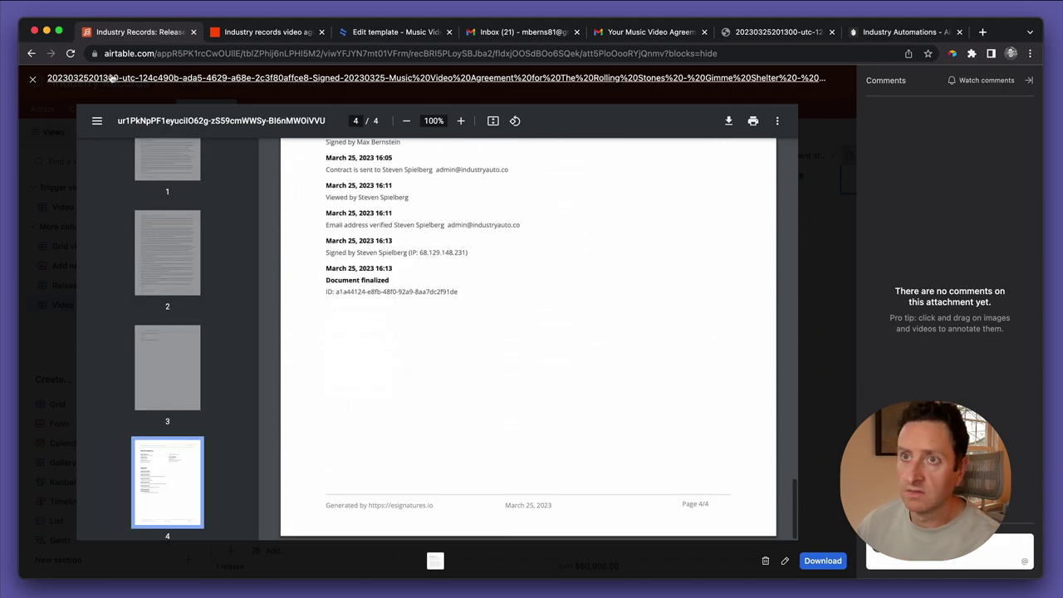
pyautogui.click(32, 79)
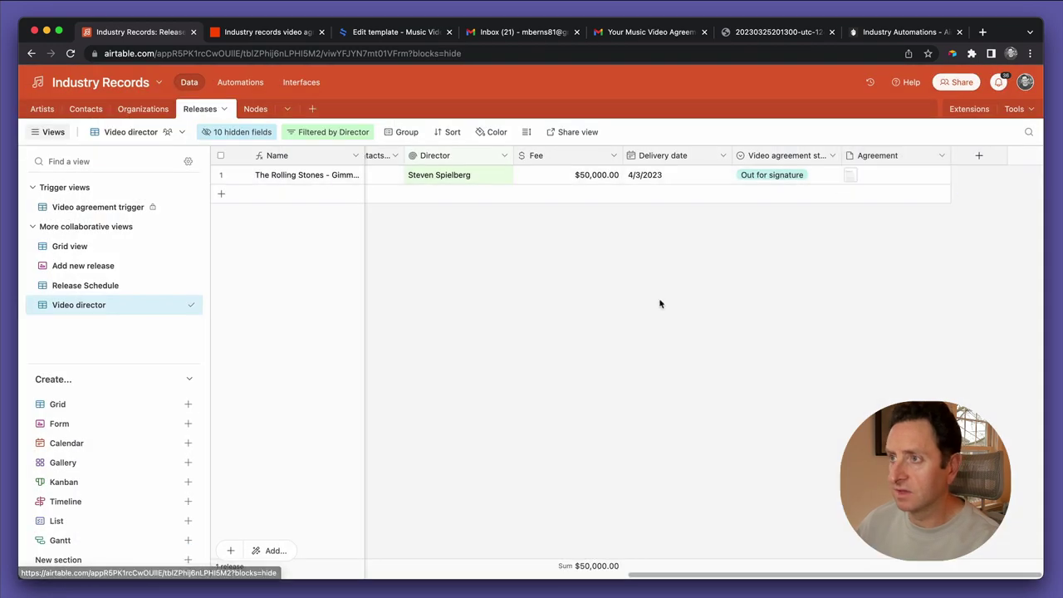
# Add a fourth step as an Airtable Update Record action with the connected account
pyautogui.click(268, 33)
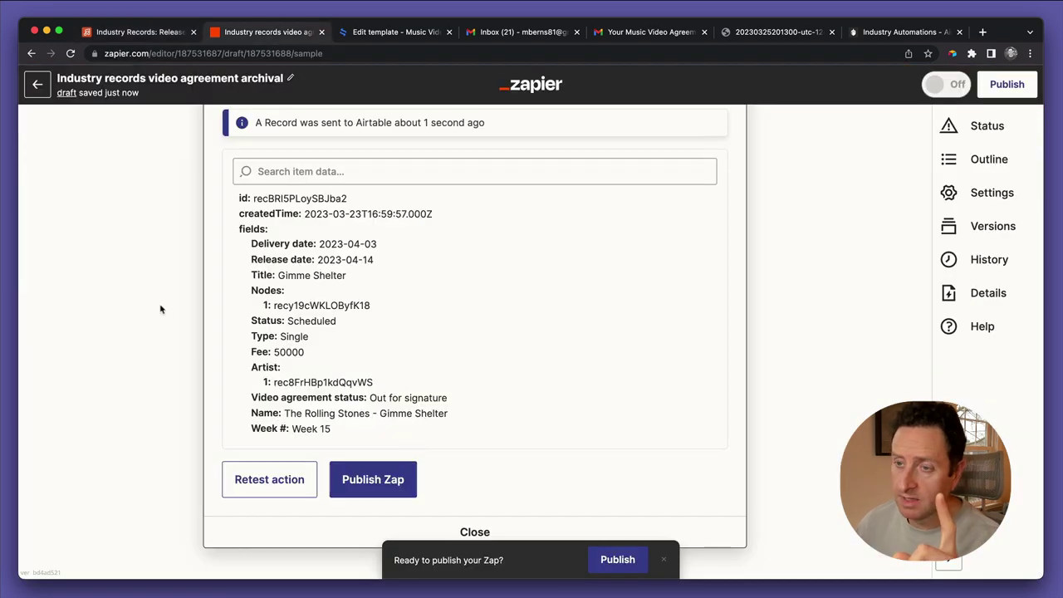
pyautogui.scroll(-2, 161, 309)
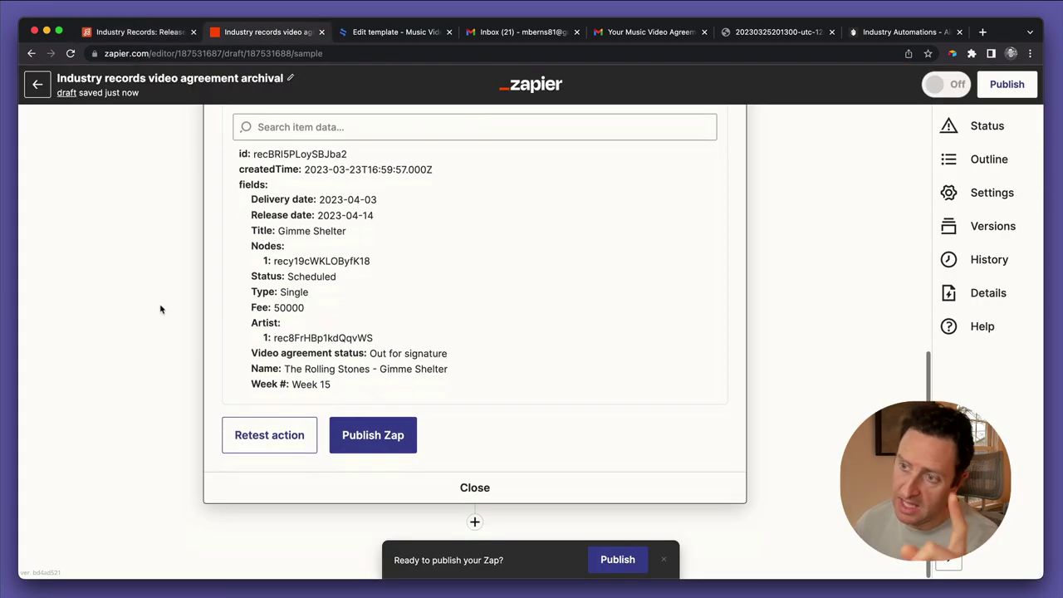
pyautogui.click(475, 521)
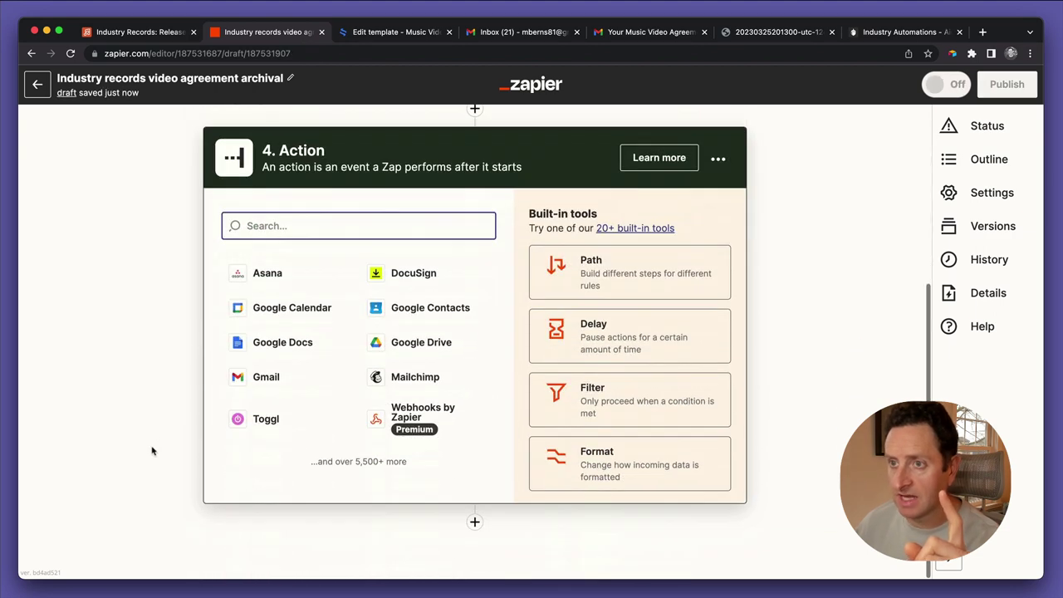
pyautogui.write('air')
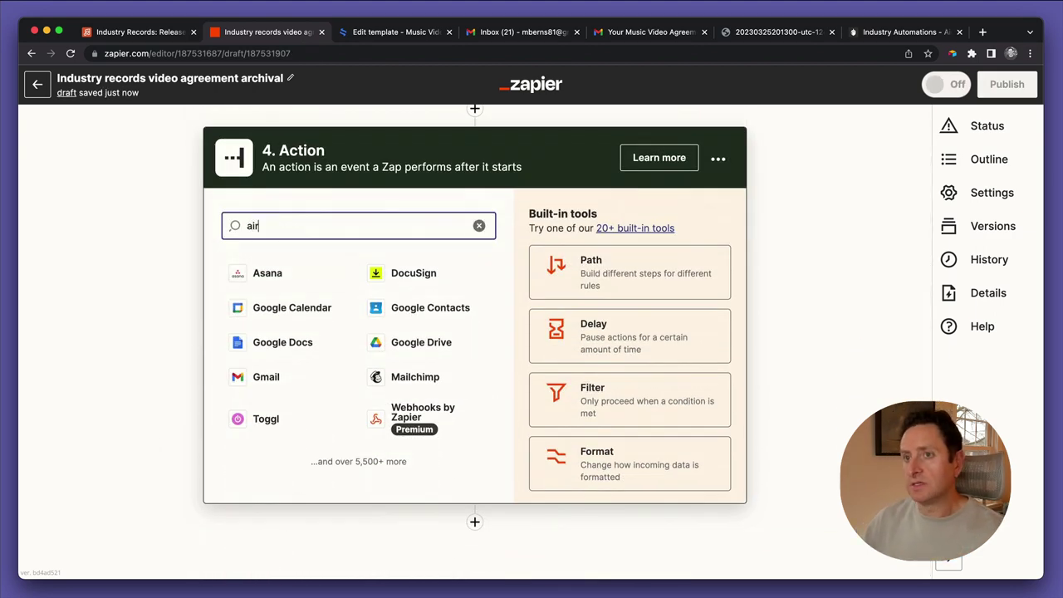
pyautogui.write('t')
pyautogui.click(323, 270)
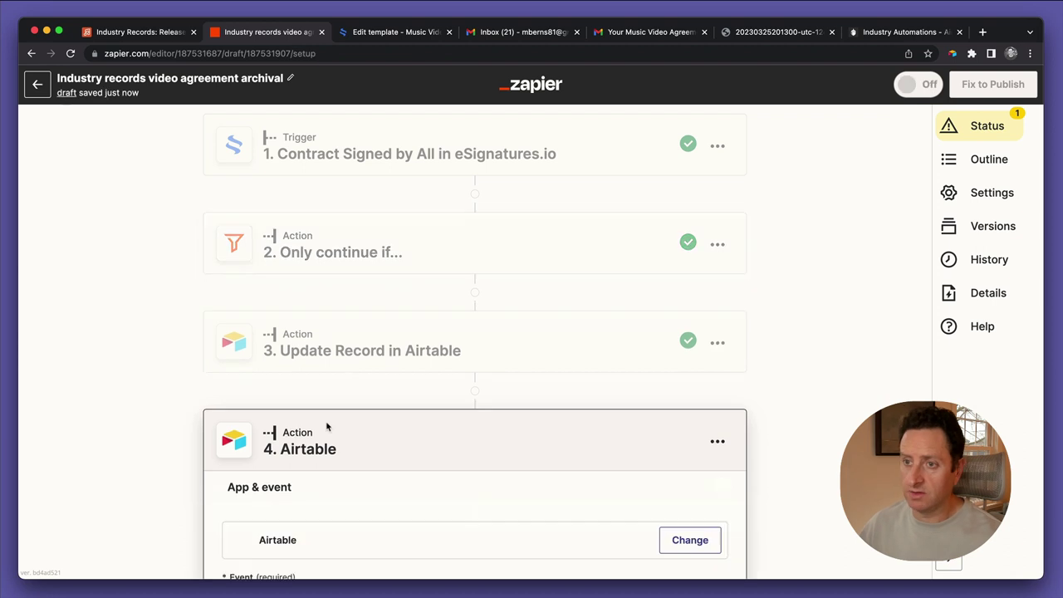
pyautogui.click(323, 400)
pyautogui.write('u')
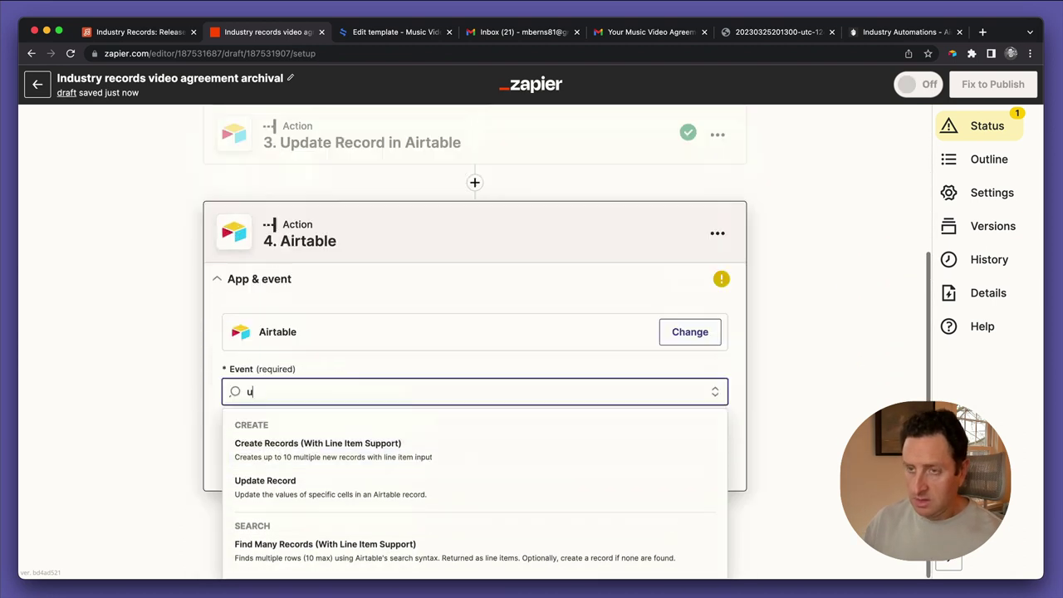
pyautogui.write('pdate')
pyautogui.click(308, 455)
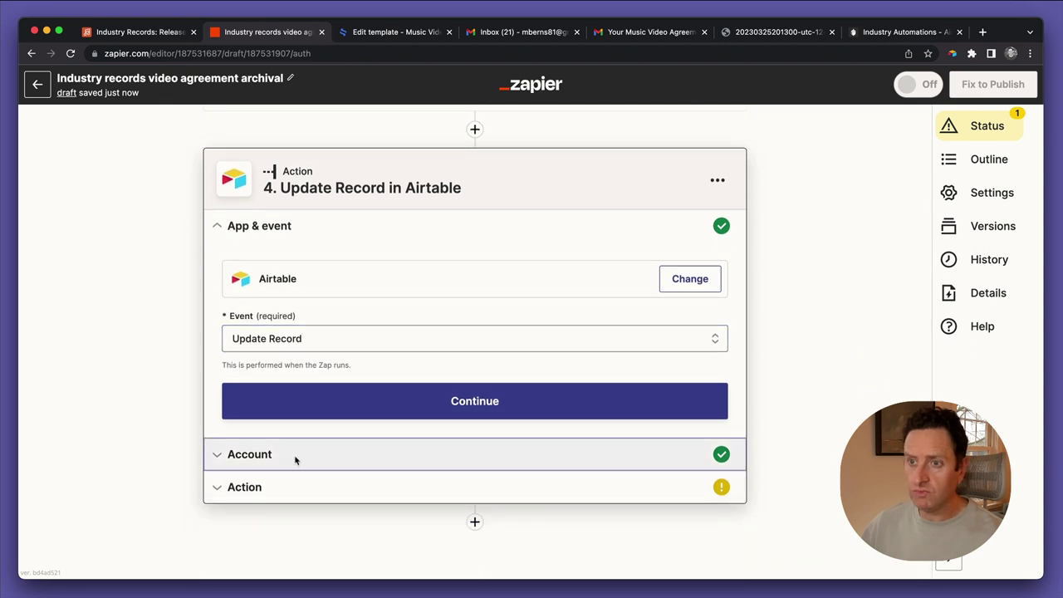
pyautogui.click(294, 458)
pyautogui.click(238, 429)
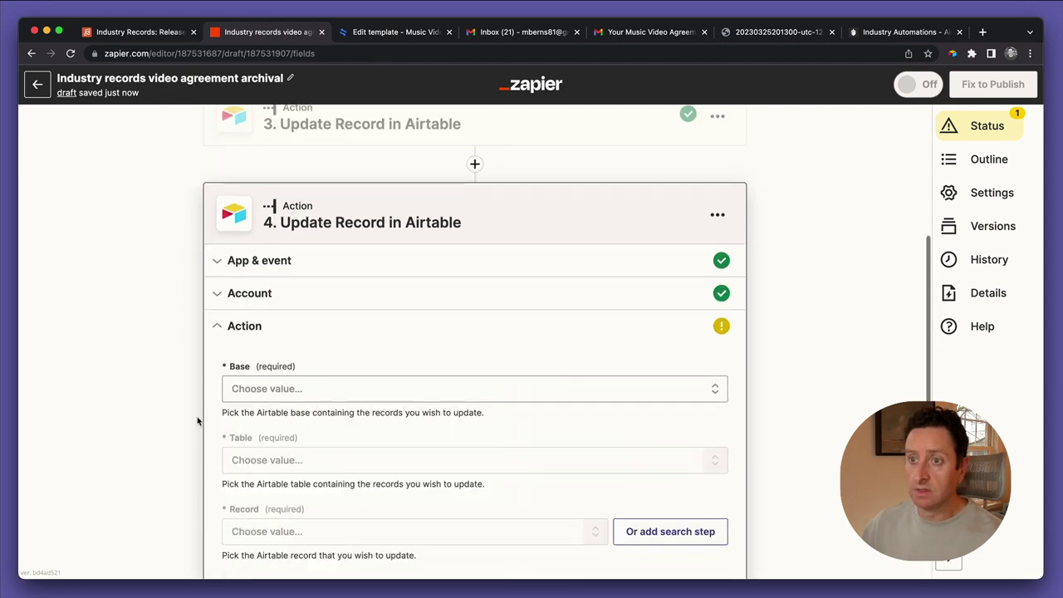
# Point step 4 at the Industry Records base's Releases table, with the record mapped from step data
pyautogui.click(258, 268)
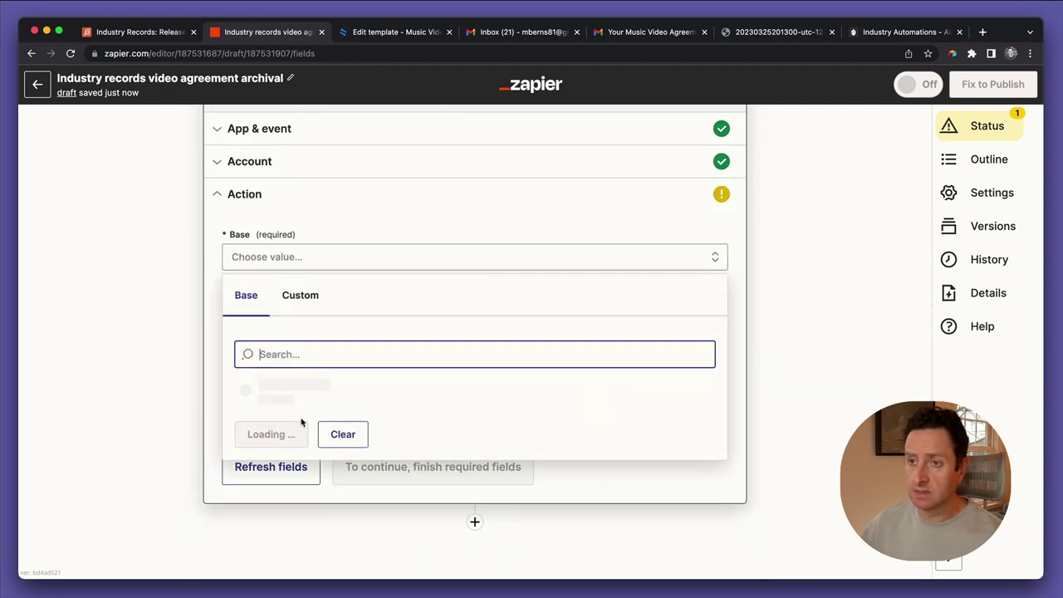
pyautogui.write('indust')
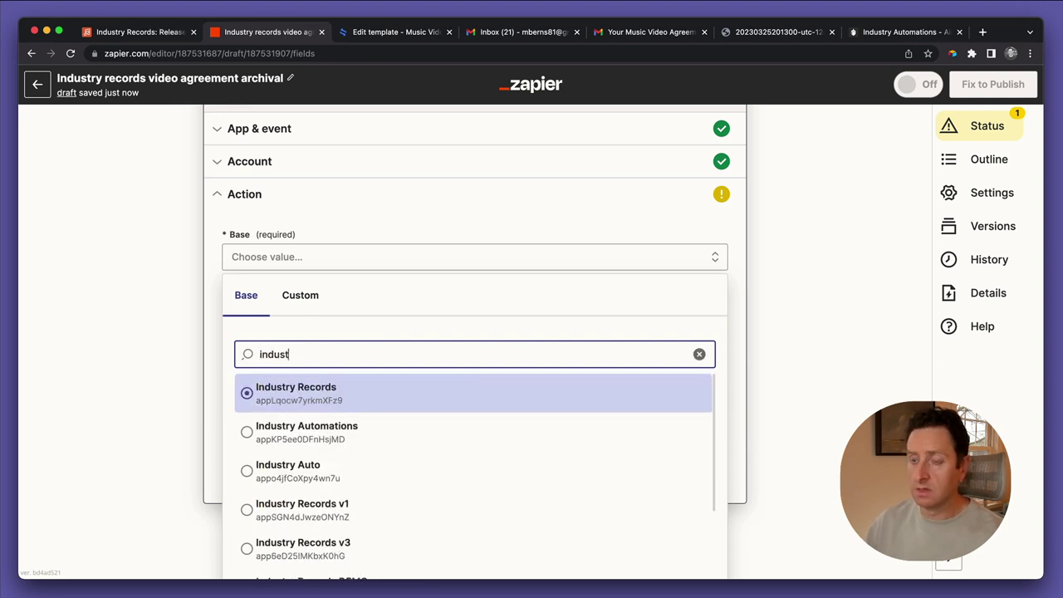
pyautogui.scroll(-2, 308, 459)
pyautogui.click(309, 555)
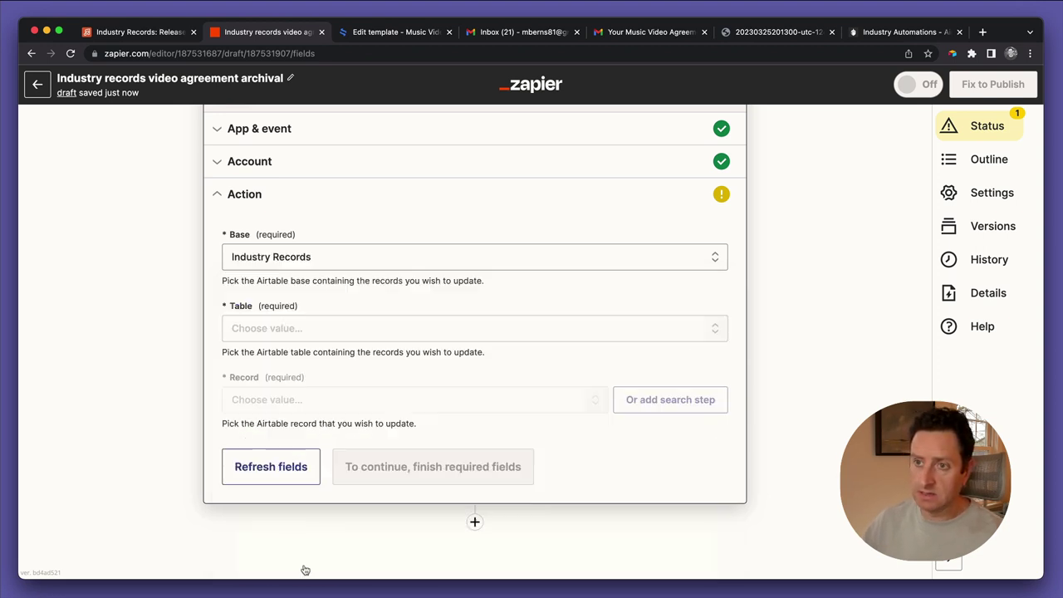
pyautogui.click(254, 328)
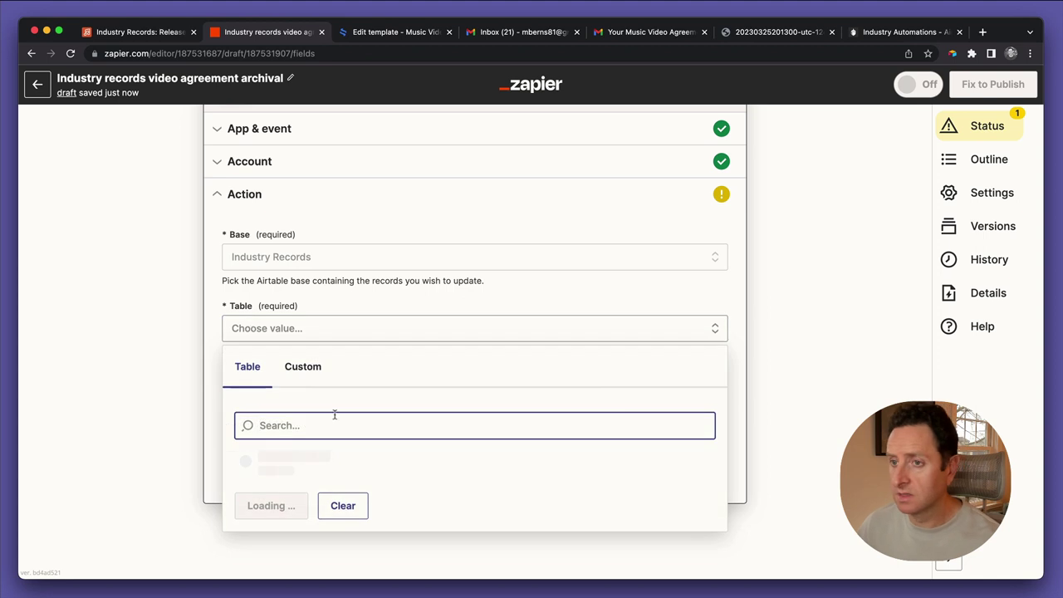
pyautogui.write('re')
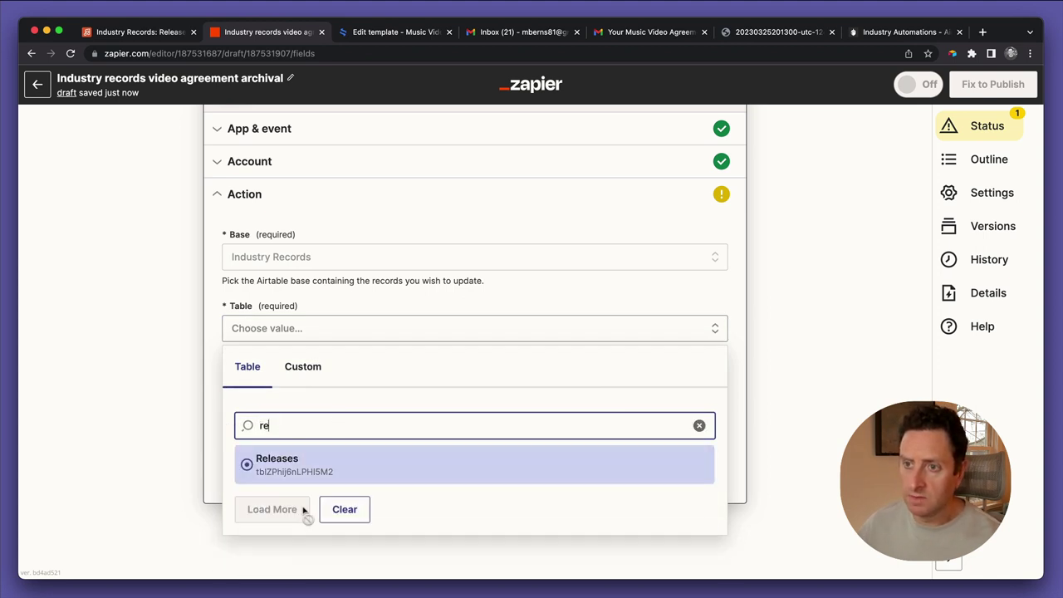
pyautogui.click(297, 465)
pyautogui.click(308, 400)
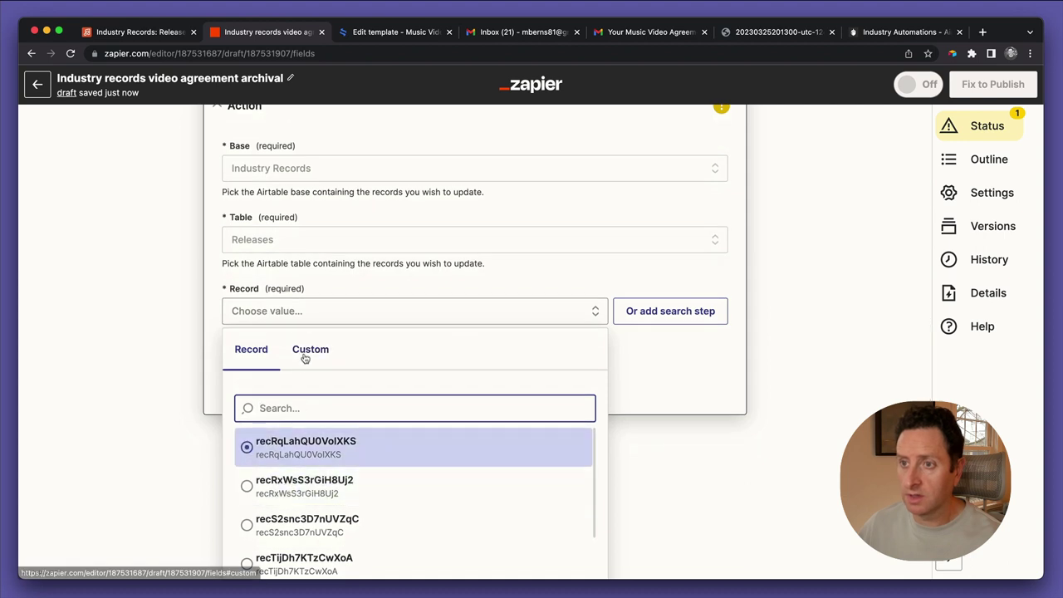
pyautogui.click(306, 352)
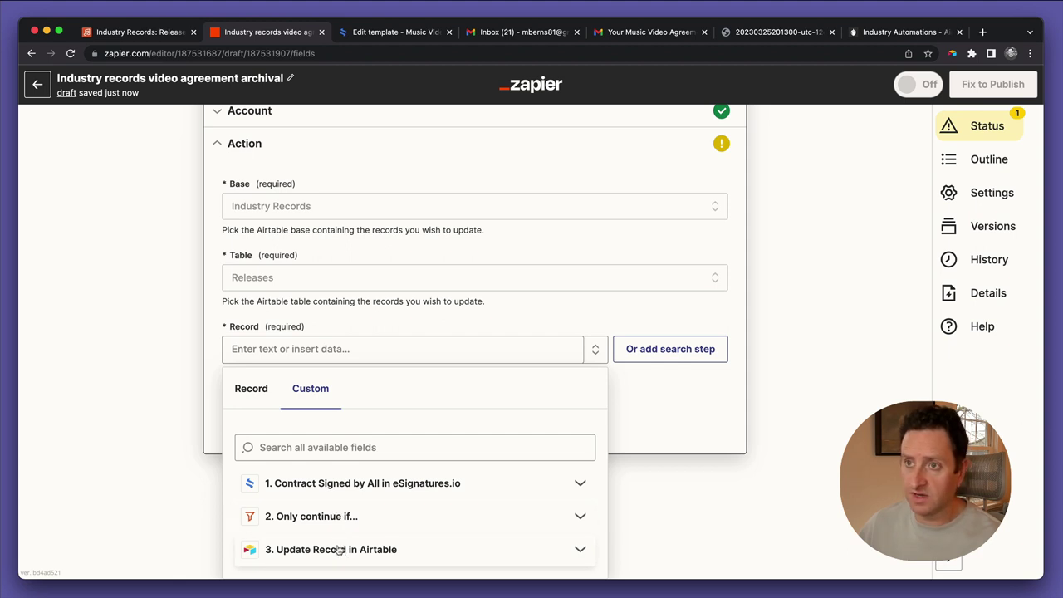
# Delete the unfinished step 4 so the Zap keeps three steps
pyautogui.scroll(5, 363, 332)
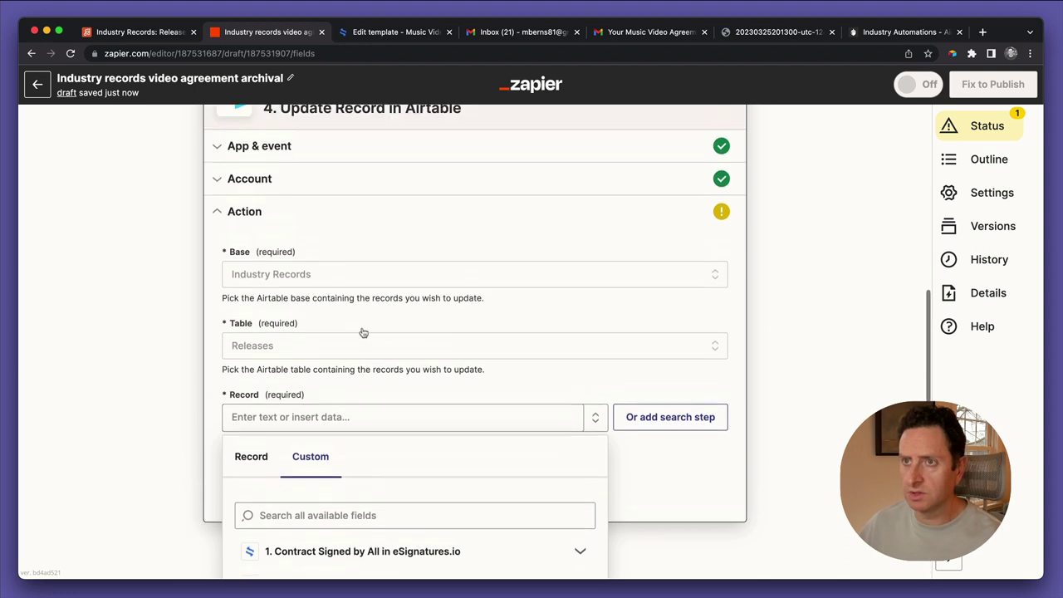
pyautogui.scroll(-4, 721, 380)
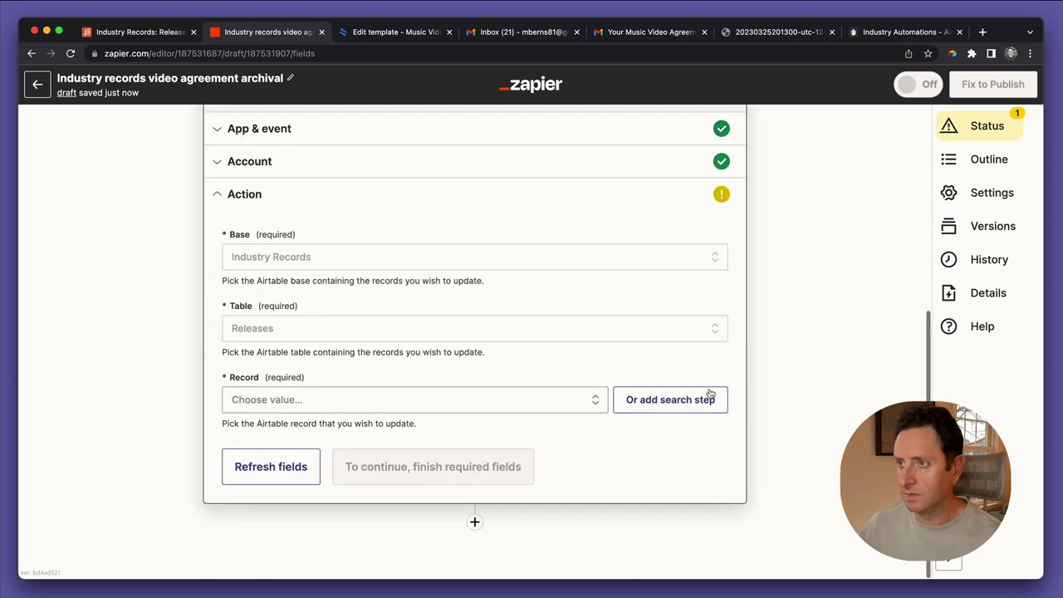
pyautogui.scroll(3, 718, 349)
pyautogui.click(717, 323)
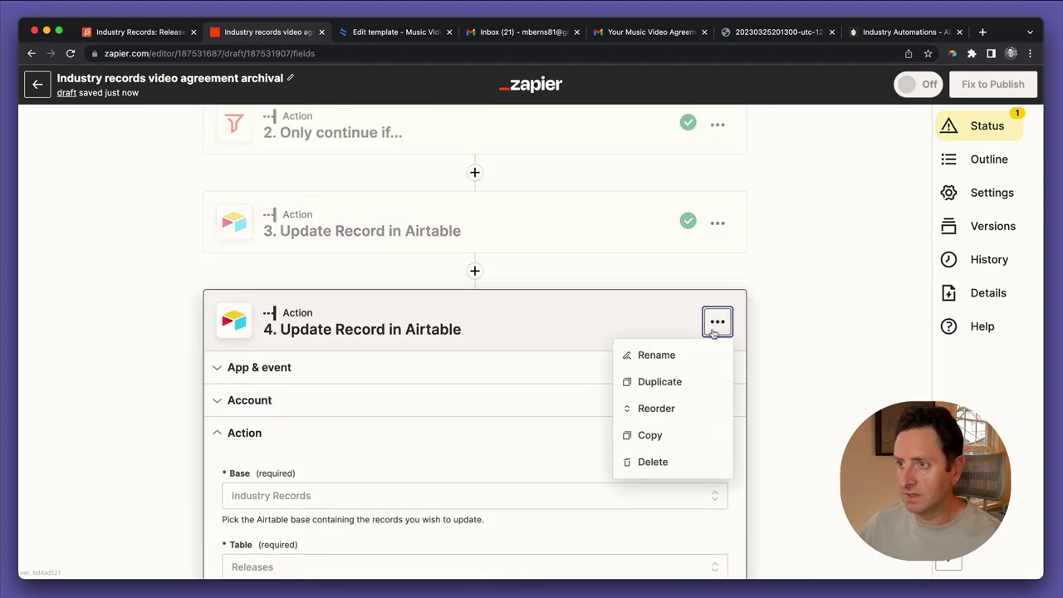
pyautogui.click(664, 462)
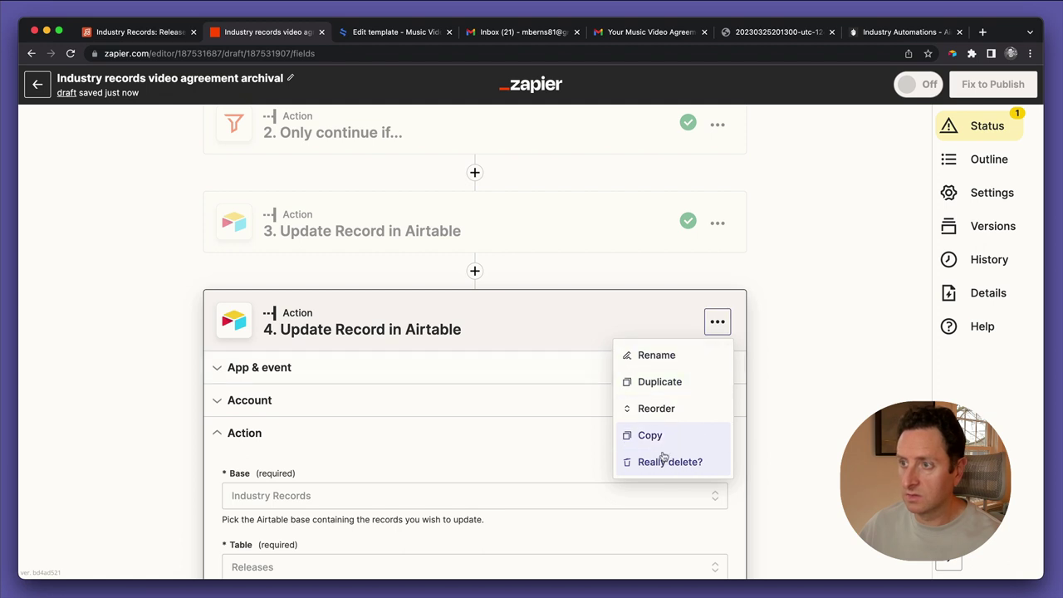
pyautogui.click(666, 463)
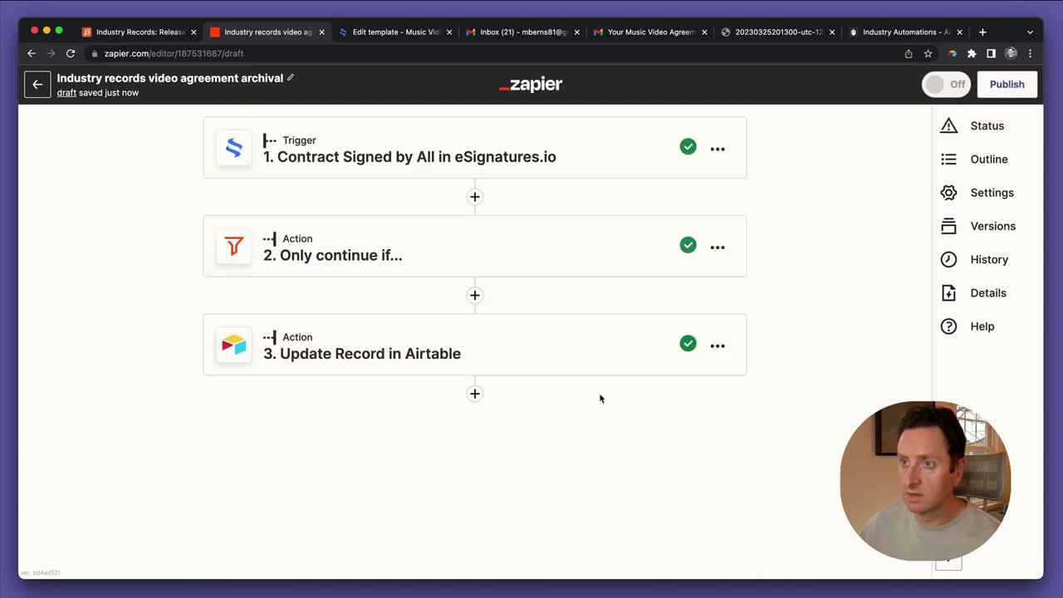
# Remove the existing attachment from the record's Agreement cell in Airtable
pyautogui.click(422, 343)
pyautogui.click(163, 33)
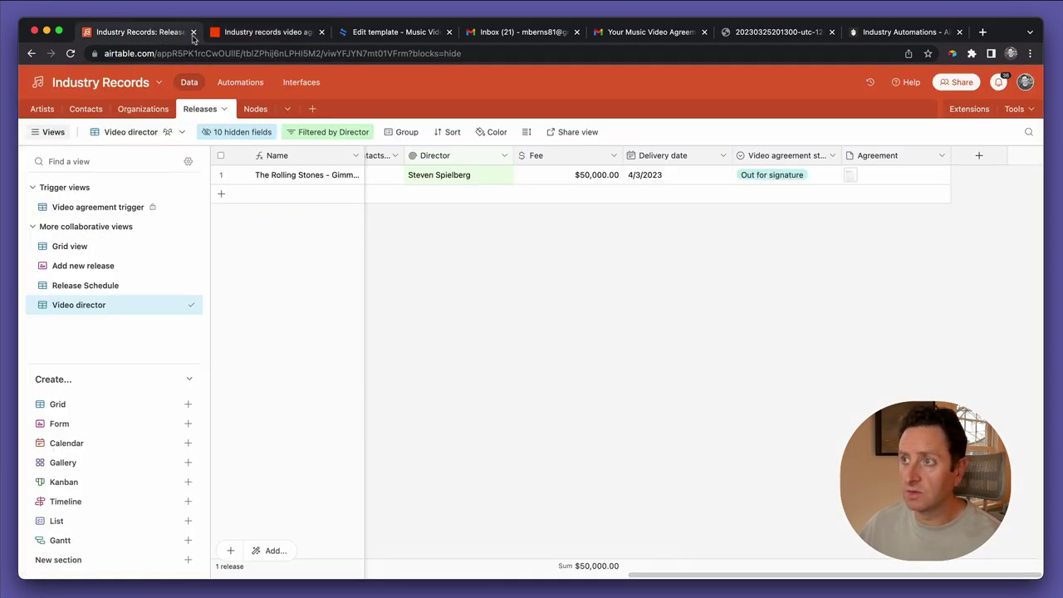
pyautogui.click(875, 181)
pyautogui.press('Delete')
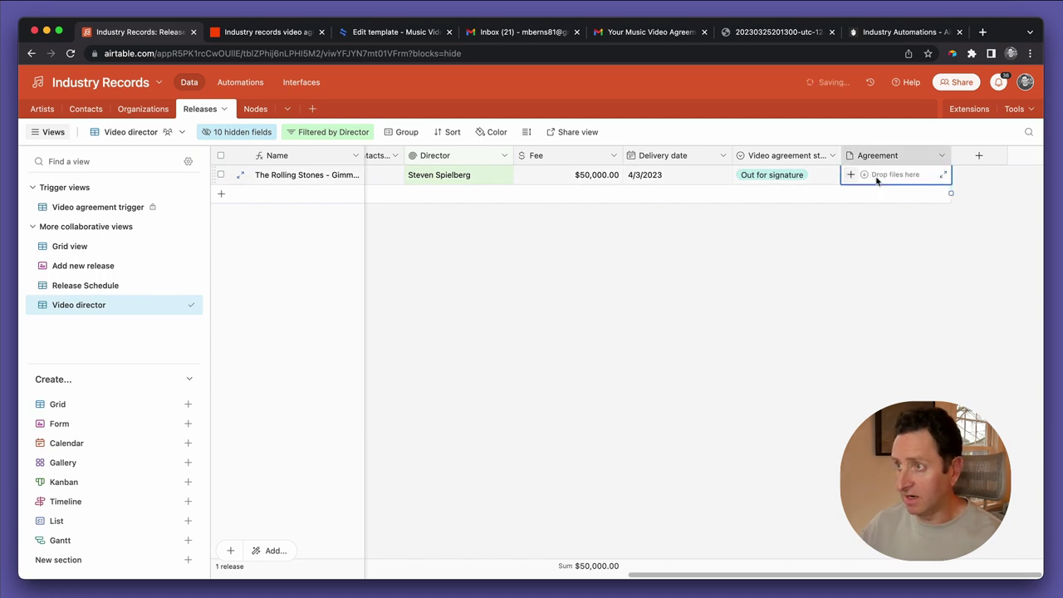
# Expand step 3's Airtable field mapping in the Zap editor
pyautogui.click(280, 35)
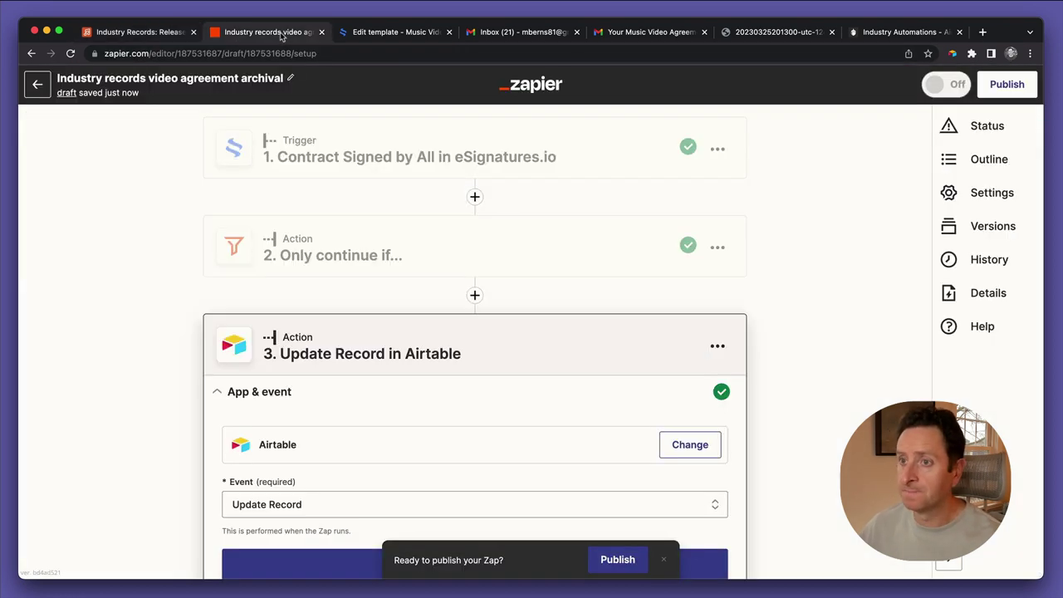
pyautogui.scroll(-5, 307, 443)
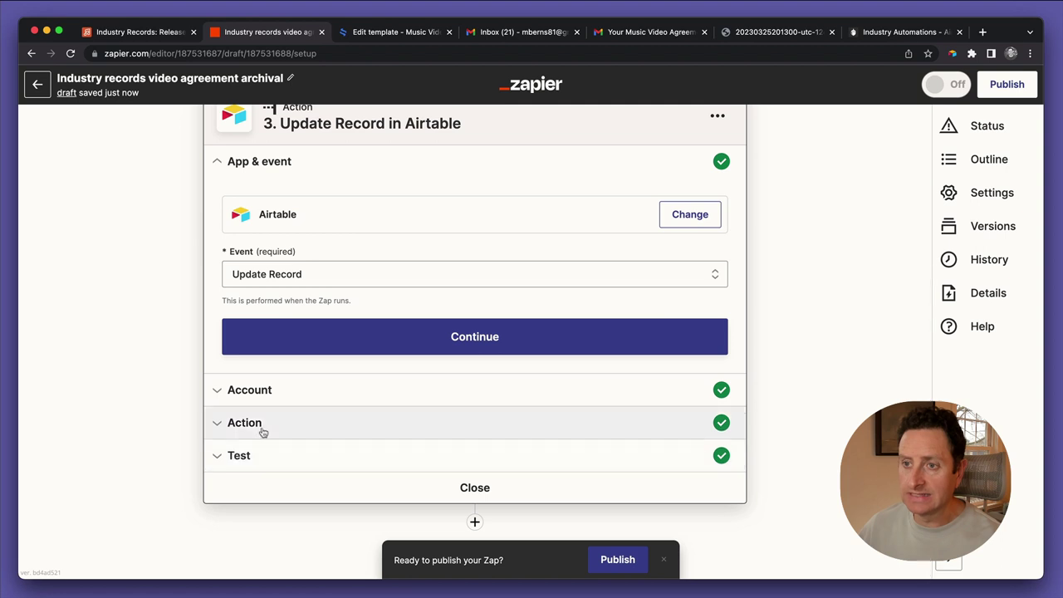
pyautogui.click(263, 432)
pyautogui.scroll(-5, 274, 480)
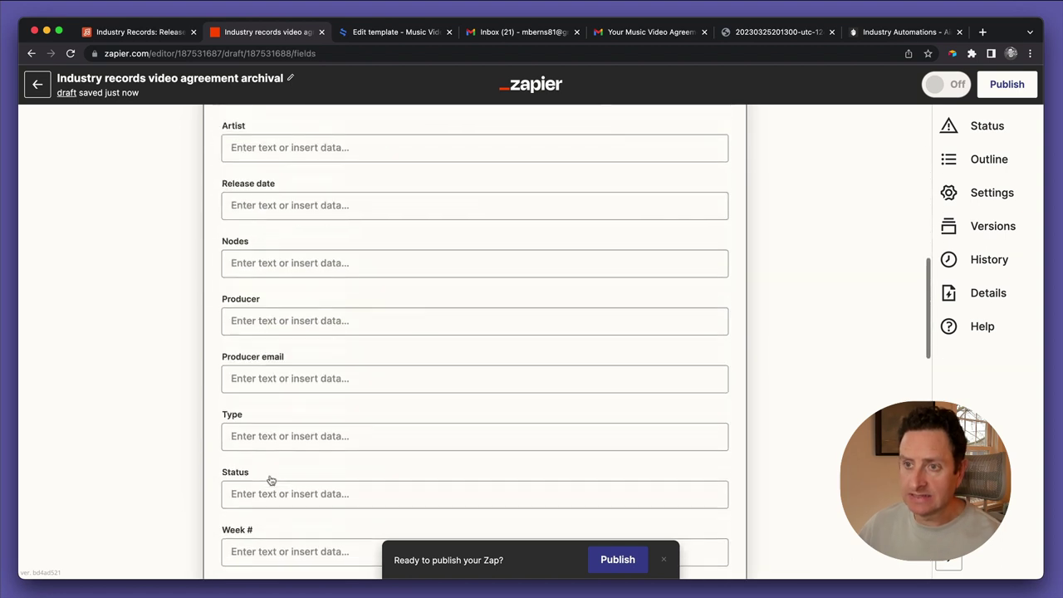
# Copy the exact 'Fully executed' option name from the Video agreement status field settings
pyautogui.click(173, 33)
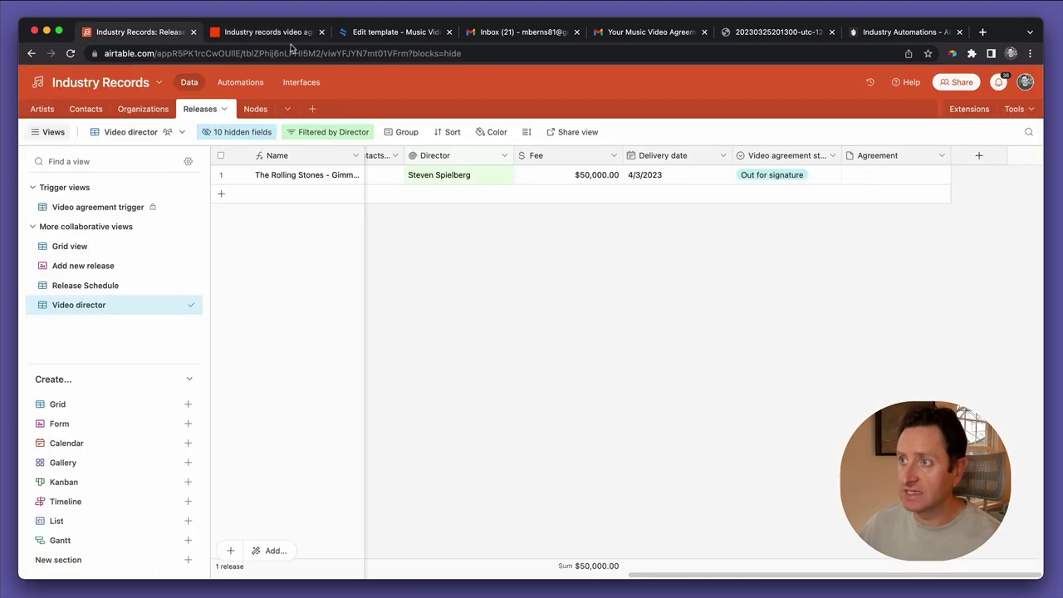
pyautogui.doubleClick(762, 163)
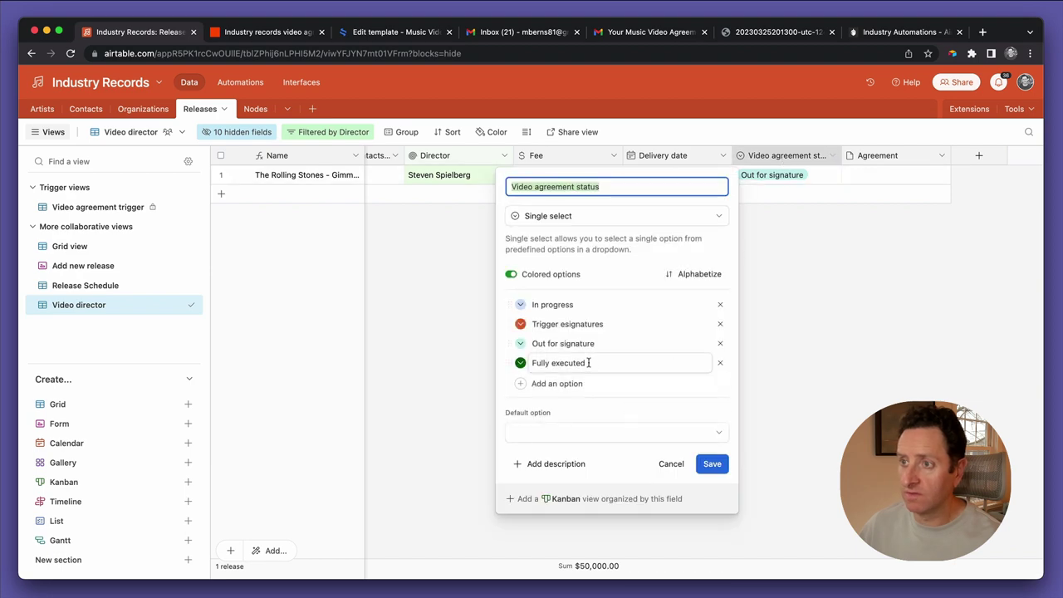
pyautogui.click(588, 363)
pyautogui.click(679, 463)
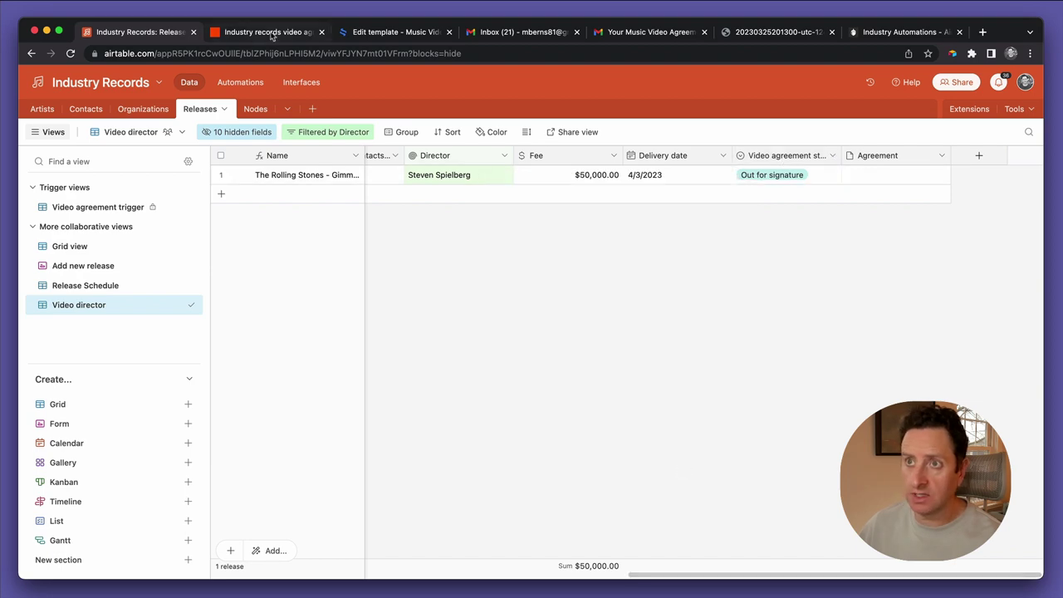
pyautogui.click(274, 33)
pyautogui.scroll(-10, 320, 405)
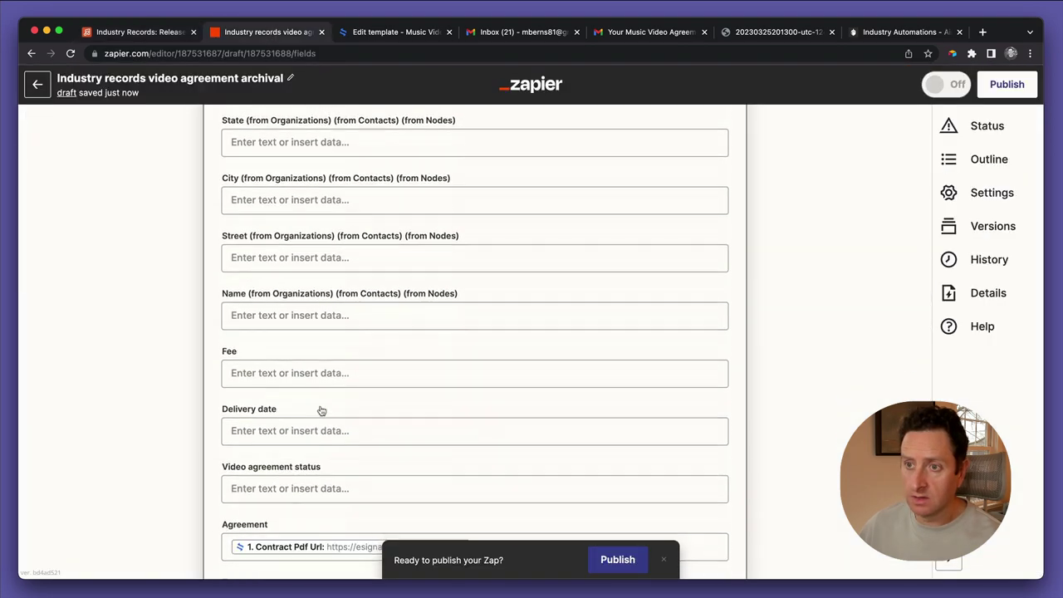
# Paste 'Fully executed' into Video agreement status and test the Airtable update
pyautogui.scroll(-3, 320, 410)
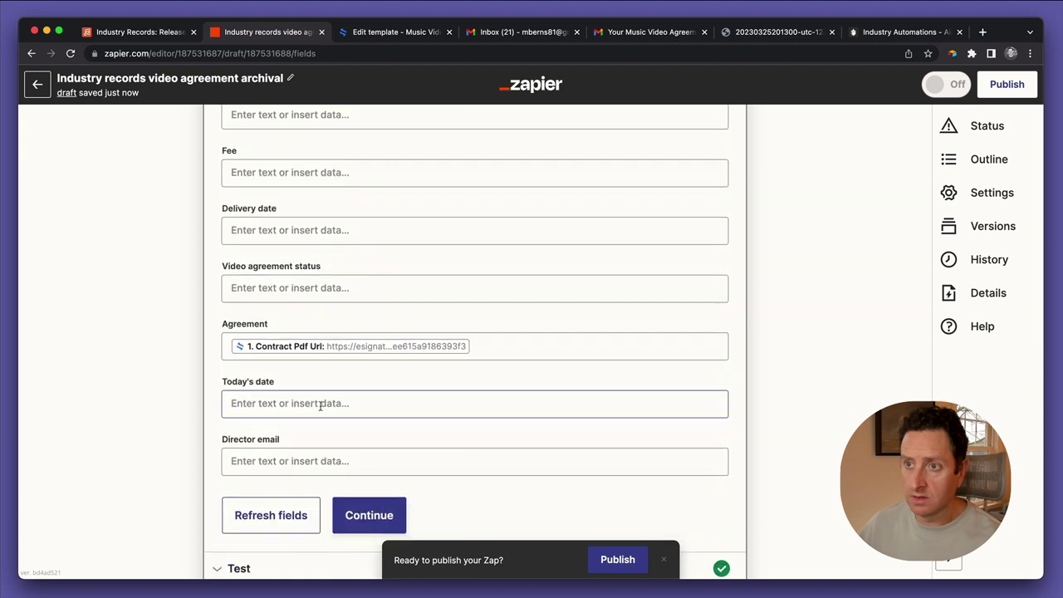
pyautogui.click(291, 290)
pyautogui.write('Fully executed')
pyautogui.click(178, 347)
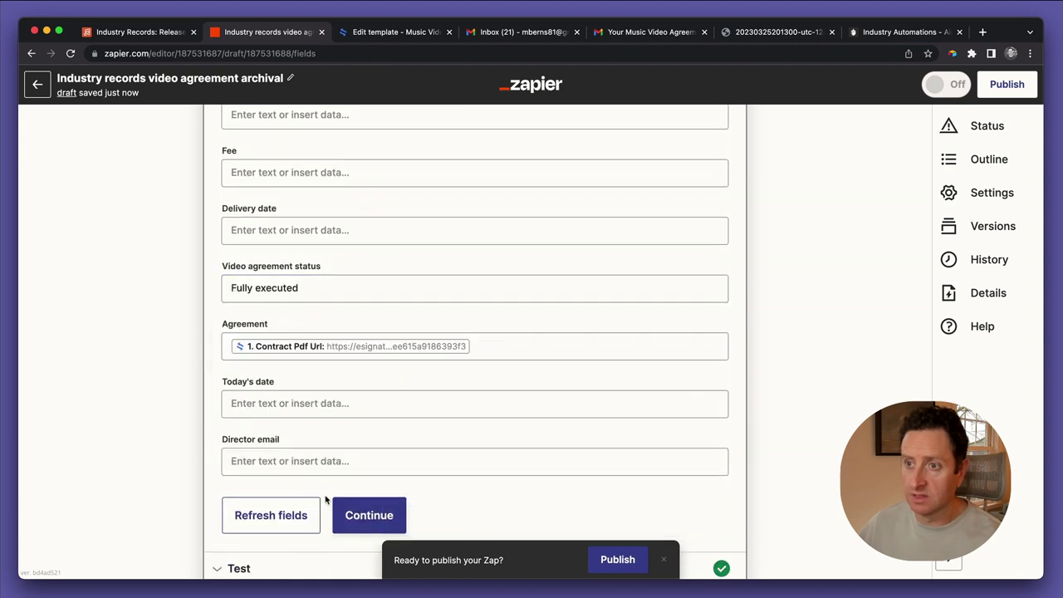
pyautogui.scroll(-2, 325, 499)
pyautogui.click(368, 406)
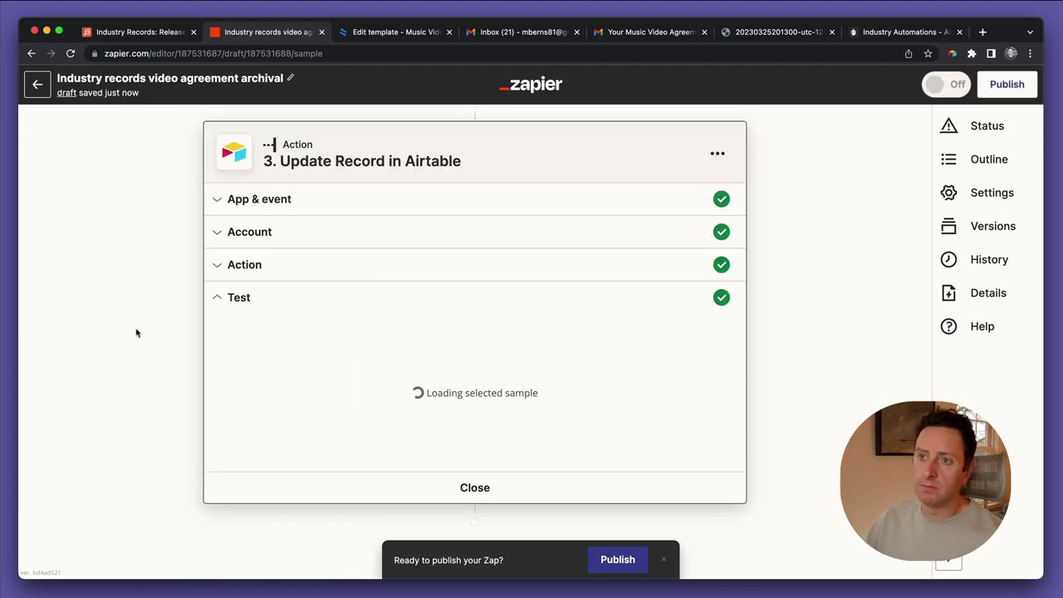
# Preview the attached signed agreement PDF and verify the Video agreement status reads Fully executed
pyautogui.click(133, 32)
pyautogui.doubleClick(854, 182)
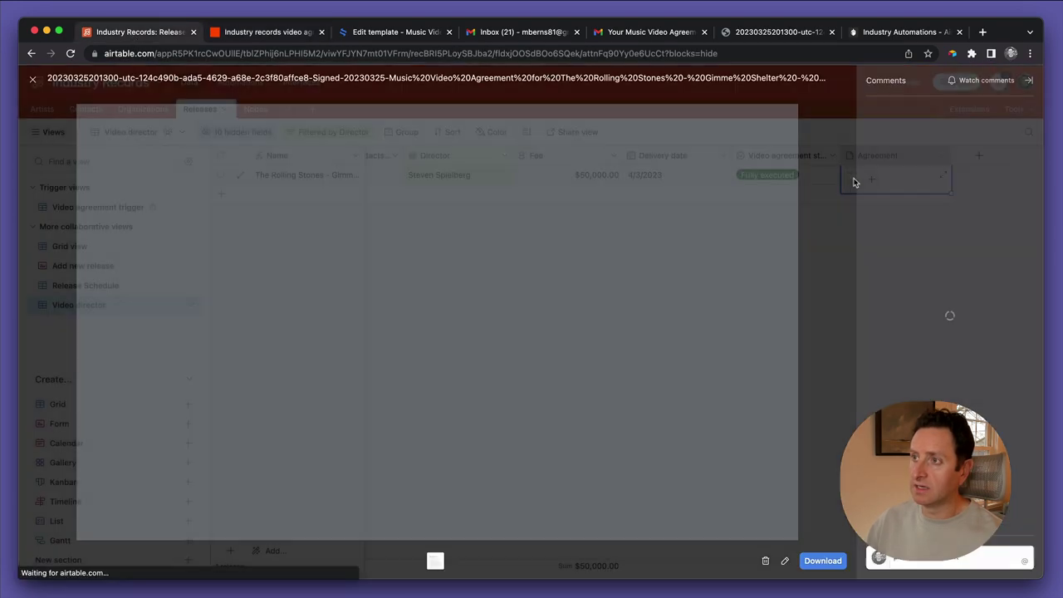
pyautogui.scroll(-10, 626, 365)
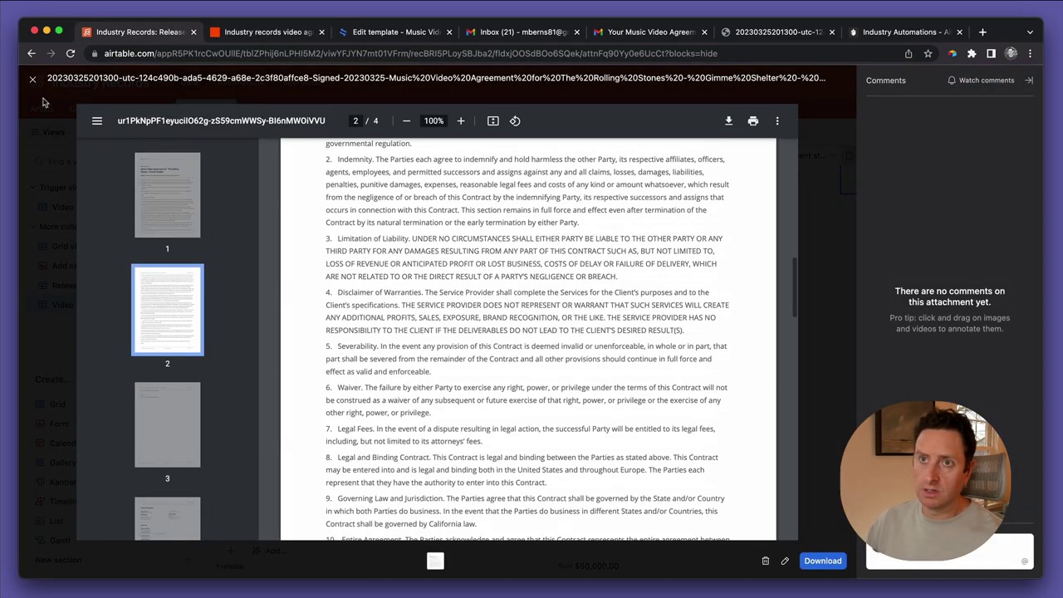
pyautogui.click(32, 79)
pyautogui.click(815, 183)
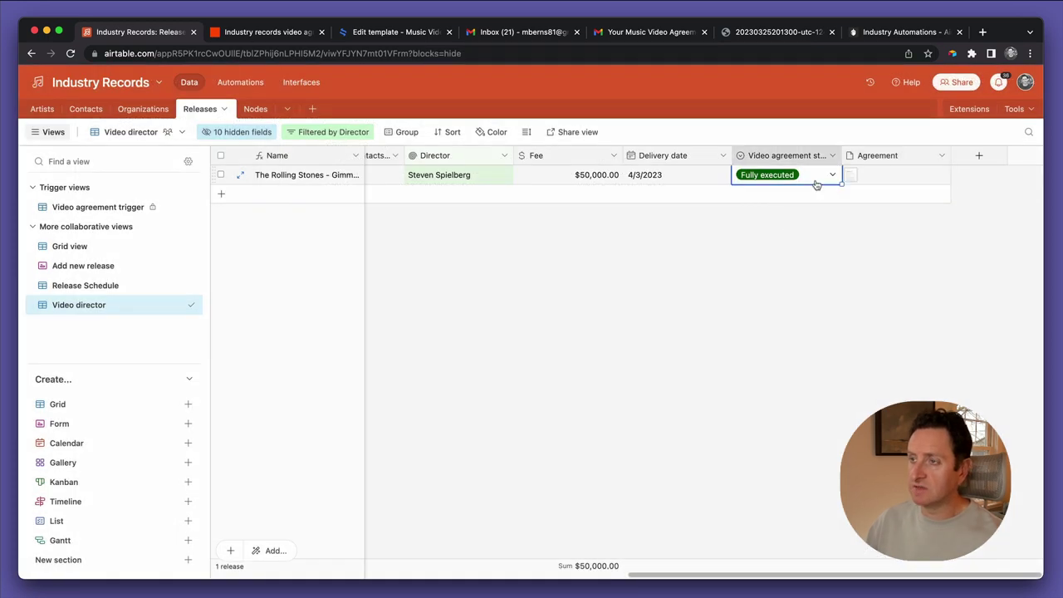
pyautogui.click(778, 232)
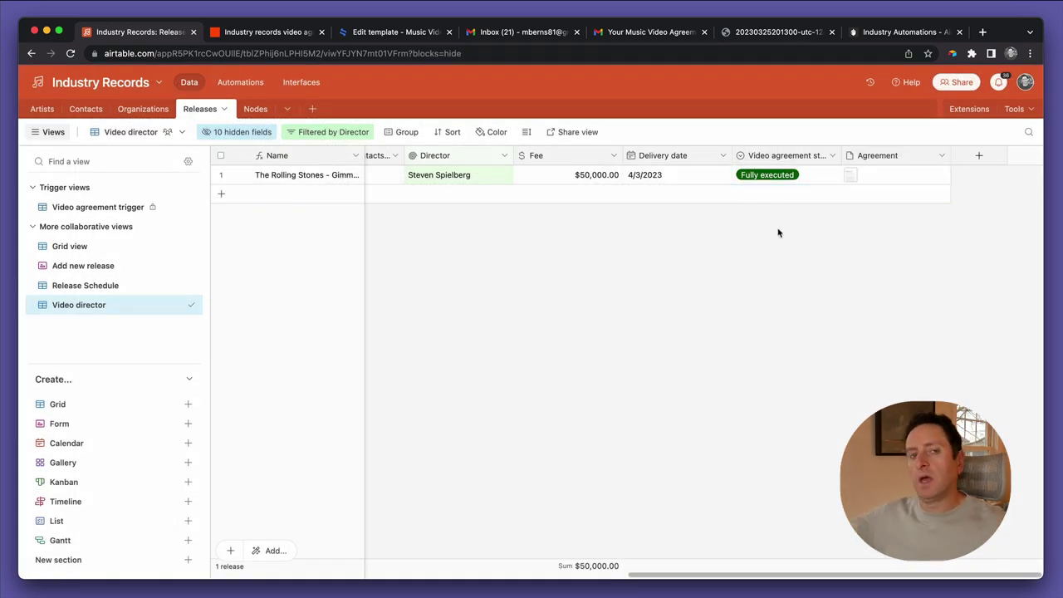